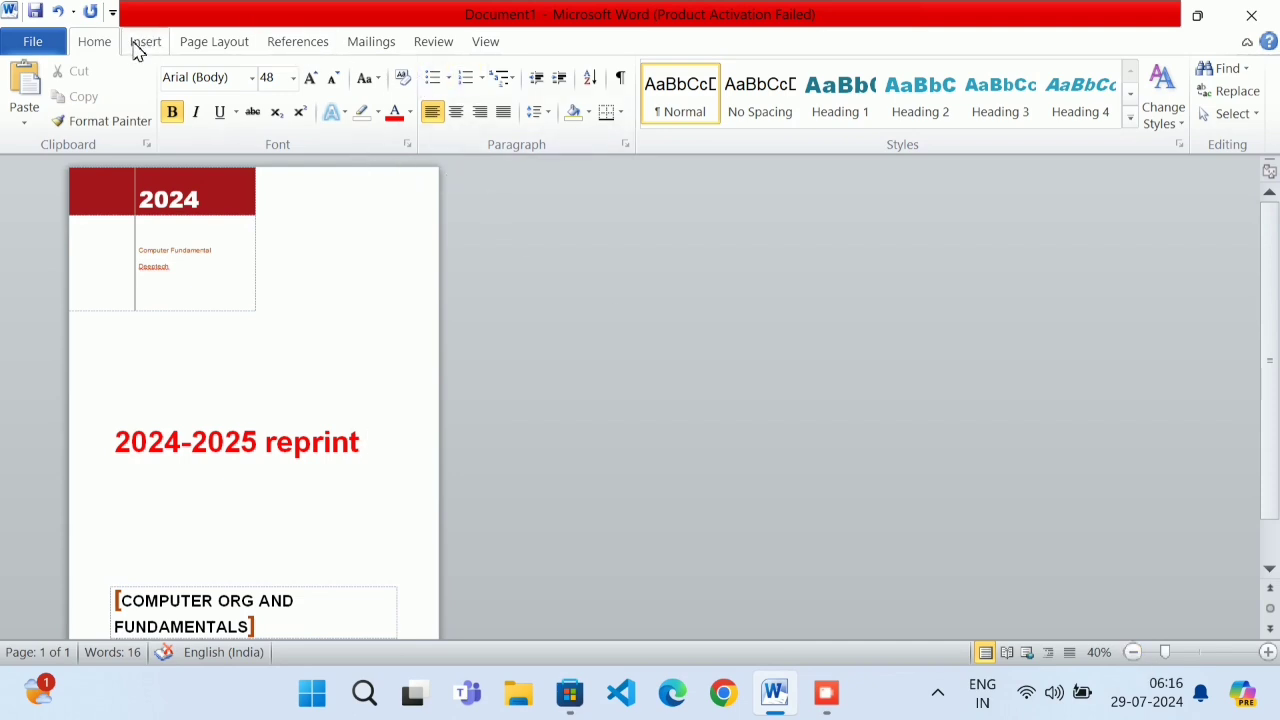
# Preview the cover page in File > Print, then return to the document with the Insert ribbon showing
pyautogui.click(206, 43)
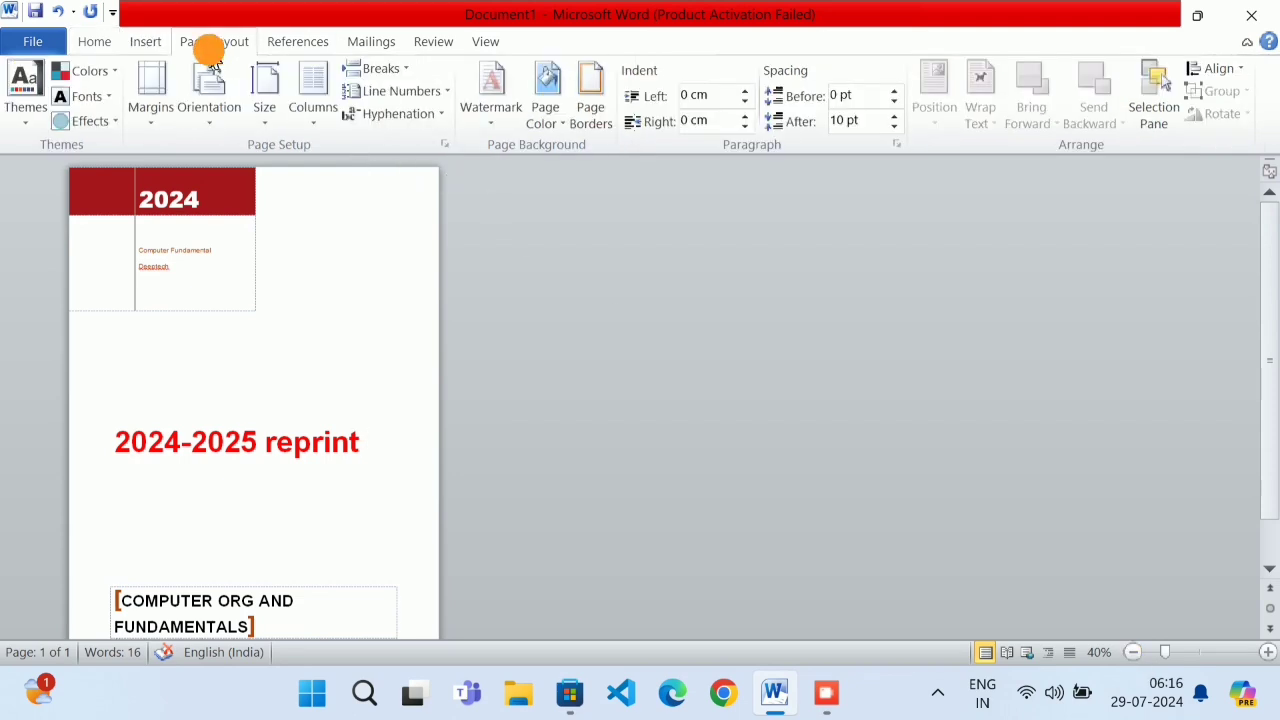
pyautogui.click(94, 41)
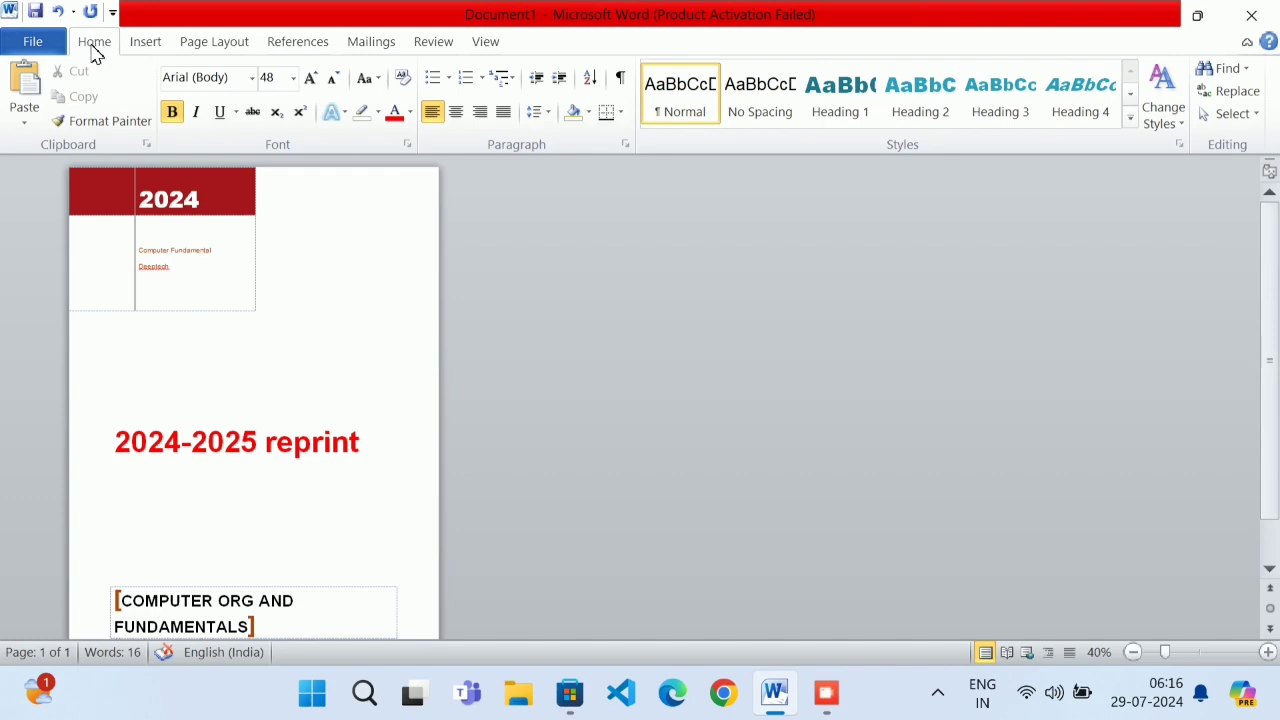
pyautogui.click(58, 46)
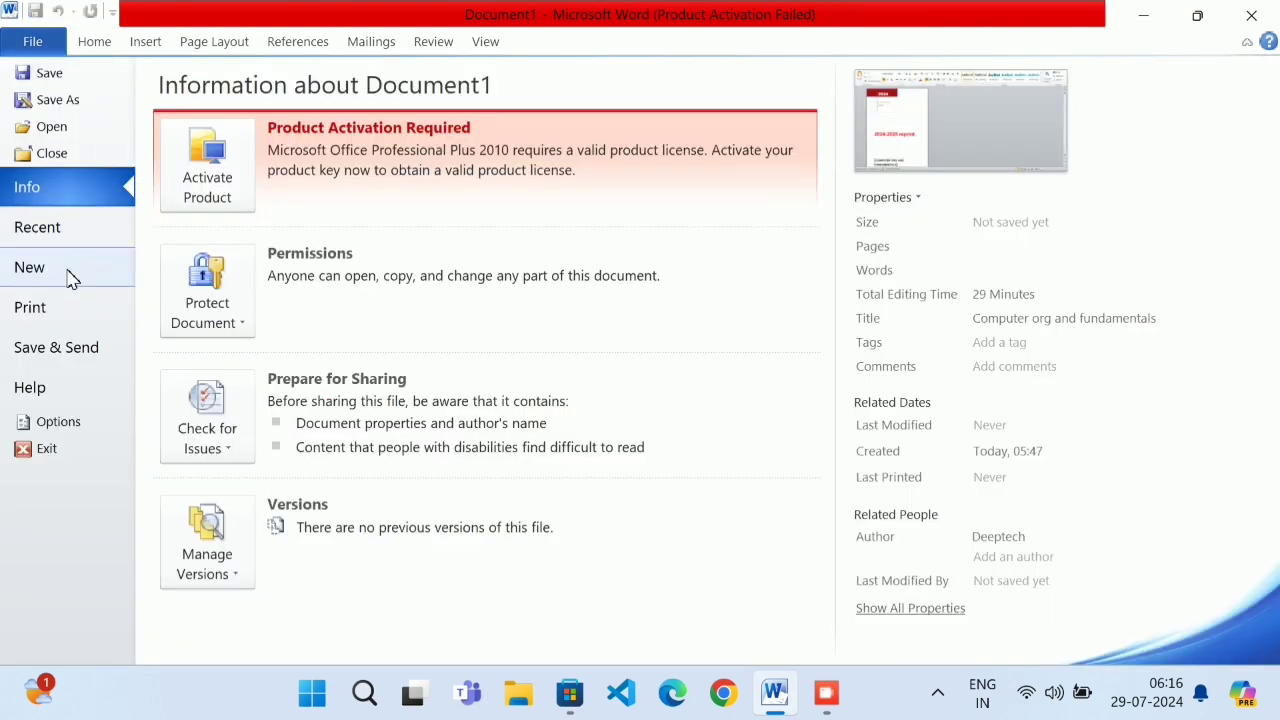
pyautogui.click(50, 307)
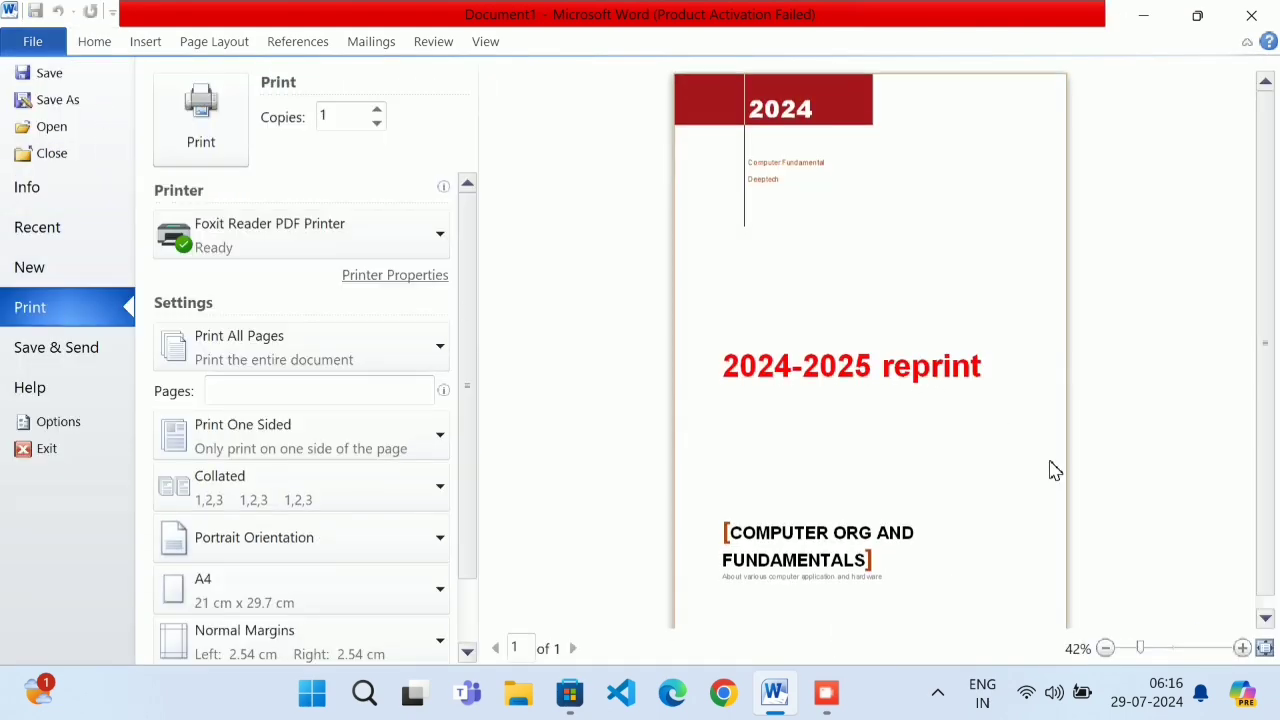
pyautogui.click(819, 227)
pyautogui.click(108, 42)
pyautogui.click(148, 42)
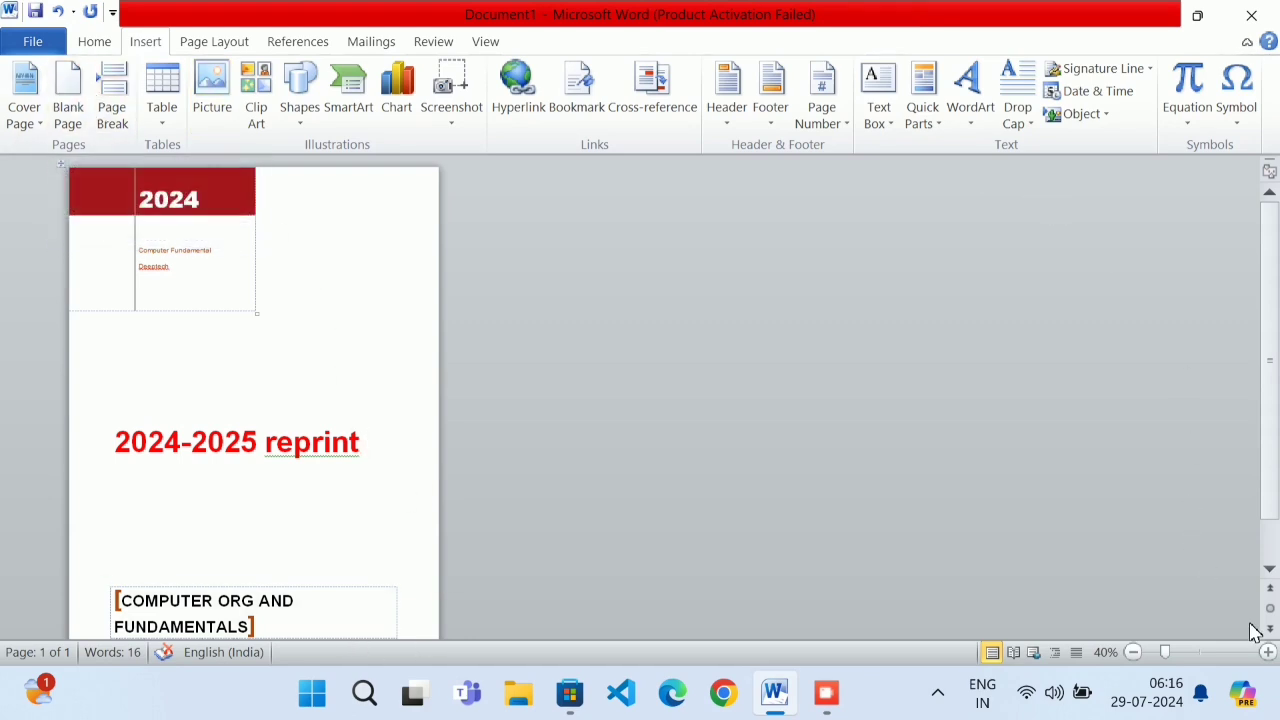
# Launch a new blank Word document by running winword from the Run box
pyautogui.click(1267, 649)
pyautogui.click(1267, 650)
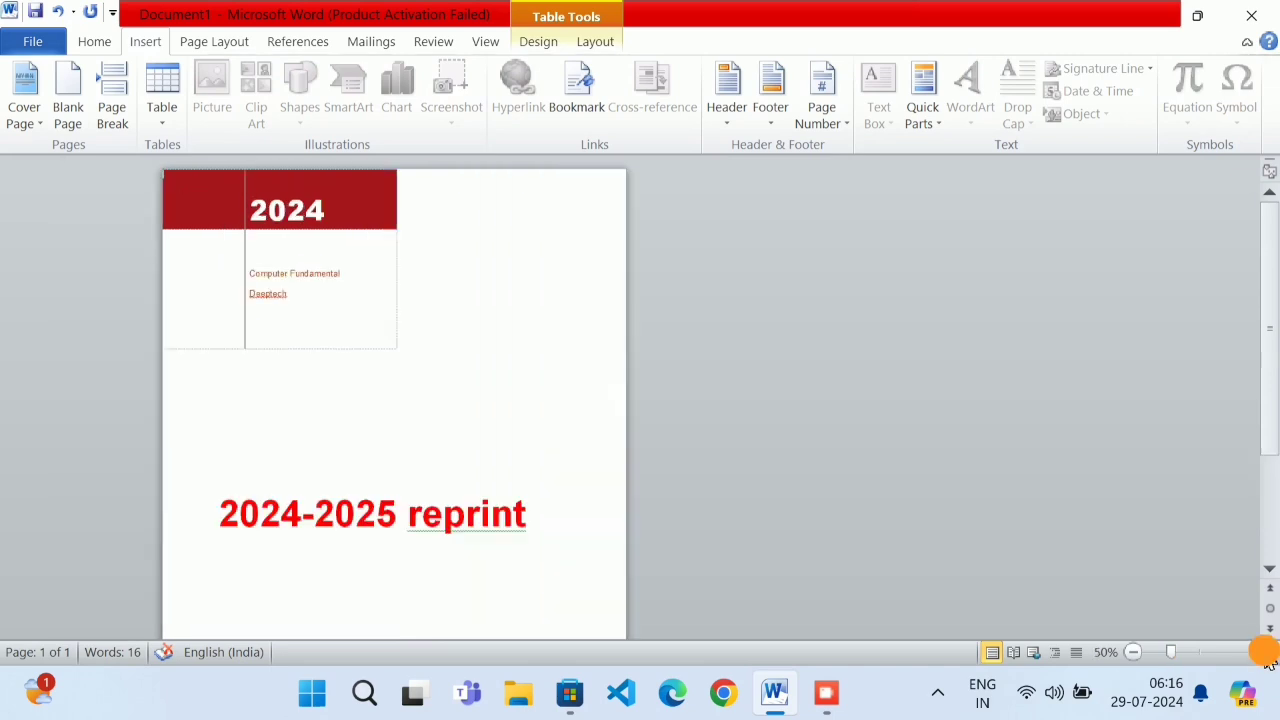
pyautogui.click(1267, 650)
pyautogui.click(1267, 651)
pyautogui.click(1267, 652)
pyautogui.click(1267, 652)
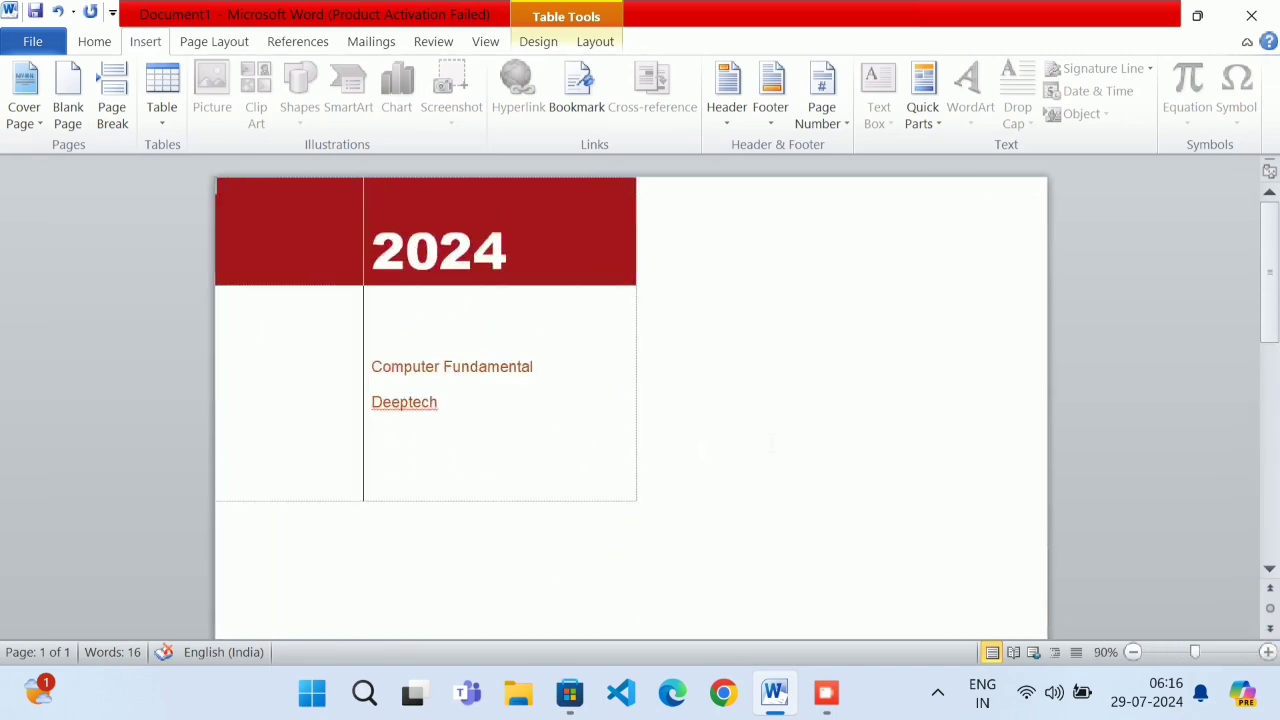
pyautogui.press('super+r')
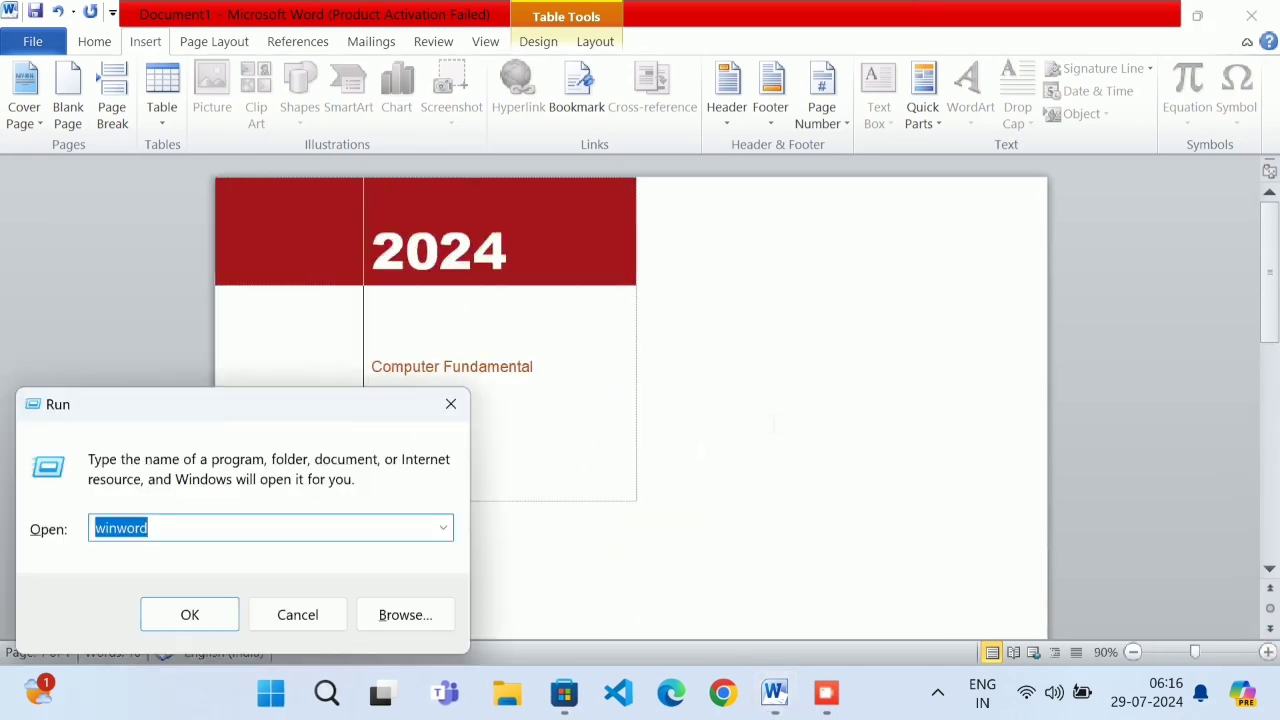
pyautogui.press('Return')
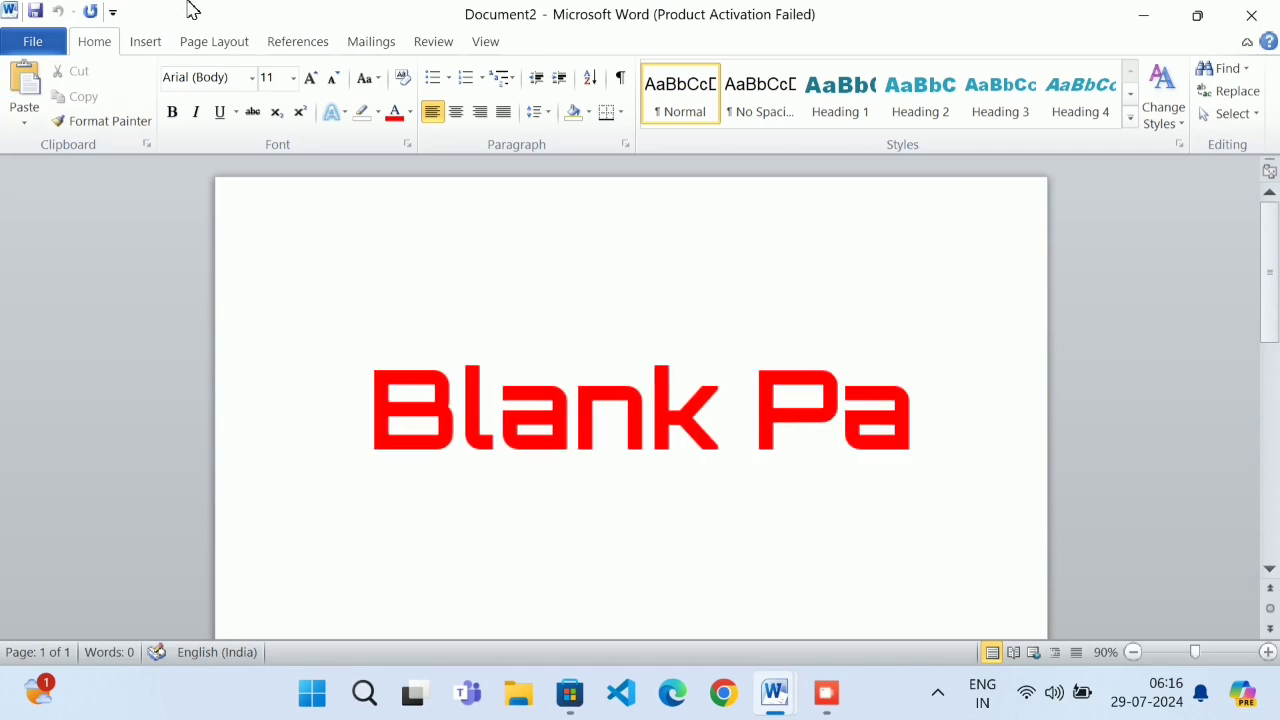
# Zoom out and insert three blank pages so Document2 holds four pages
pyautogui.click(140, 47)
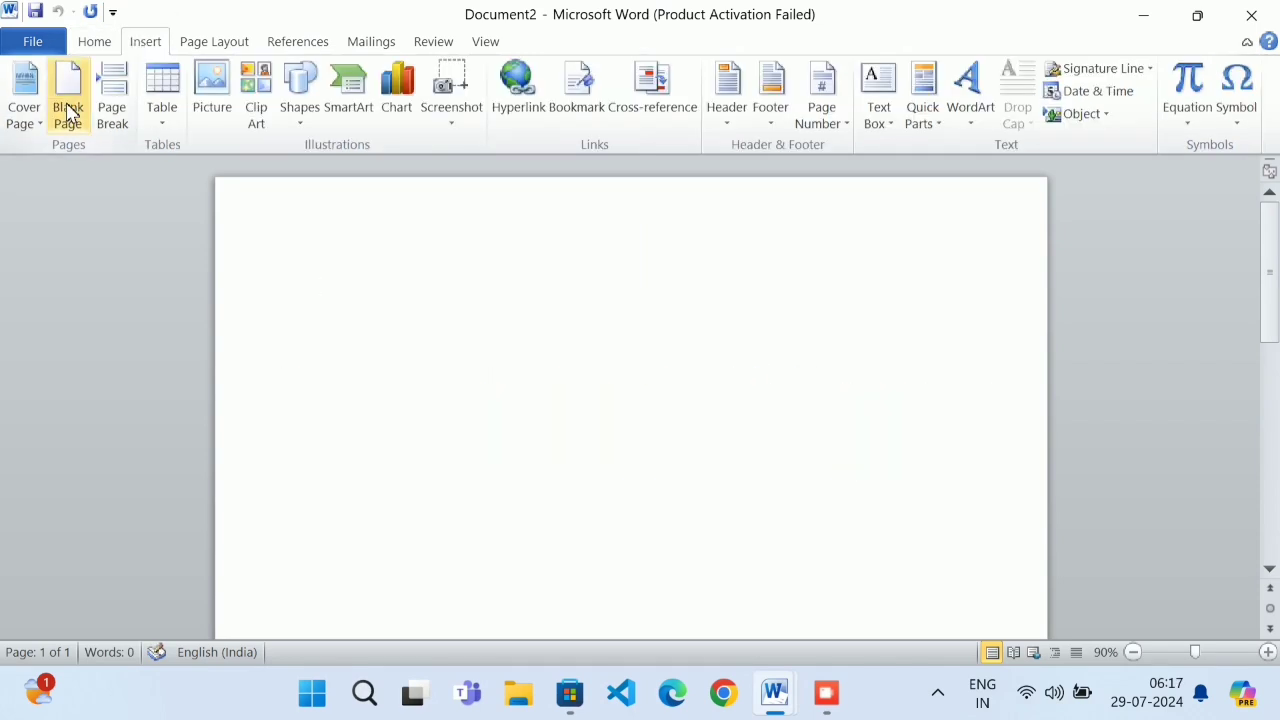
pyautogui.click(1134, 652)
pyautogui.click(1134, 652)
pyautogui.click(1134, 652)
pyautogui.click(1134, 652)
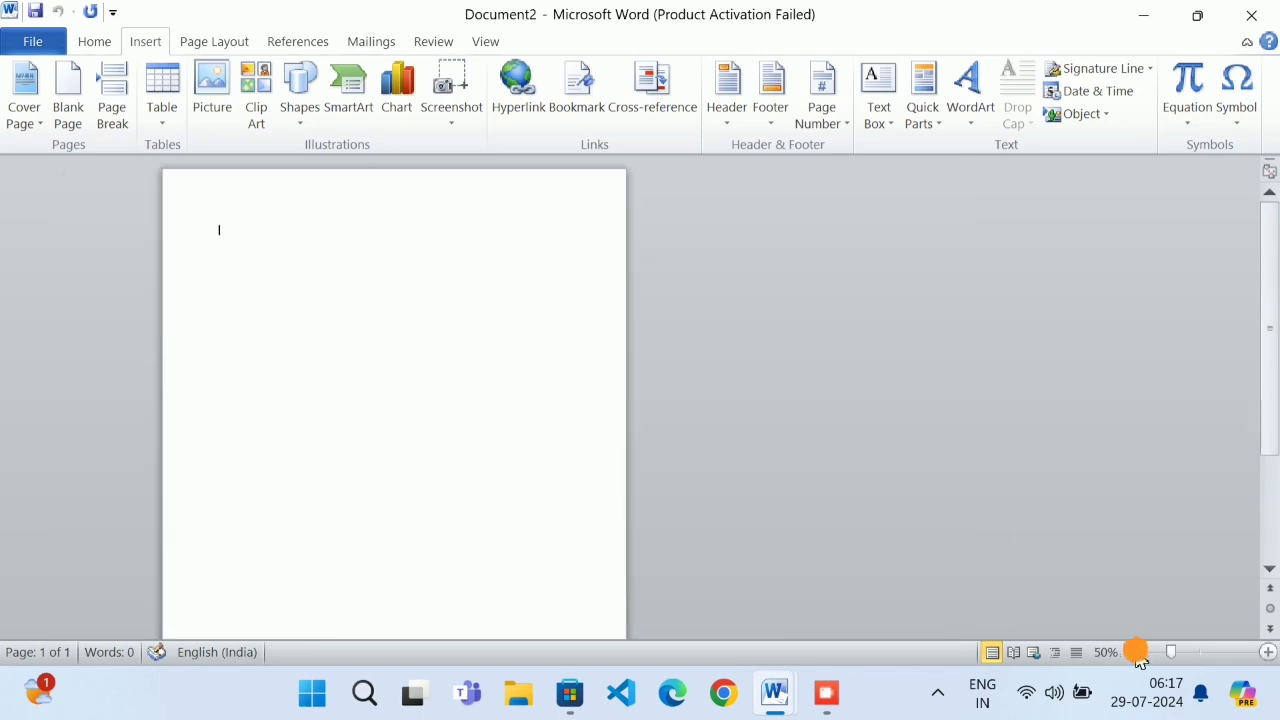
pyautogui.click(1134, 652)
pyautogui.click(1134, 652)
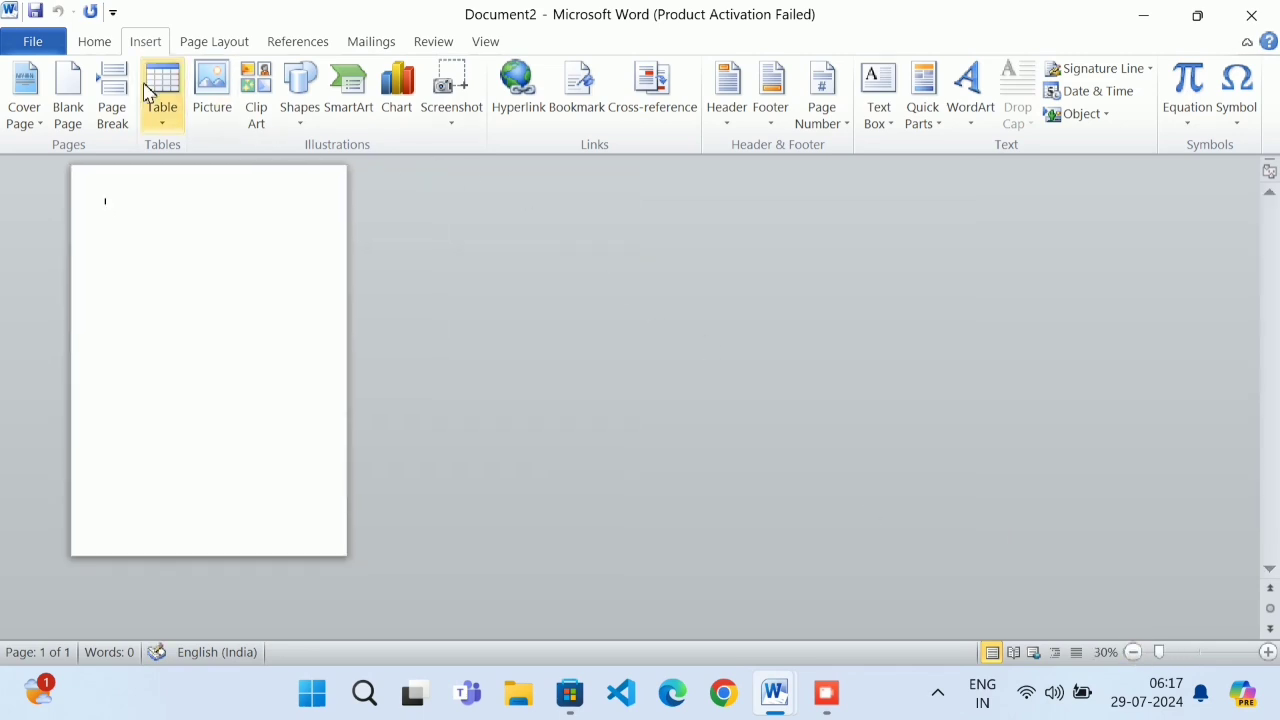
pyautogui.click(68, 113)
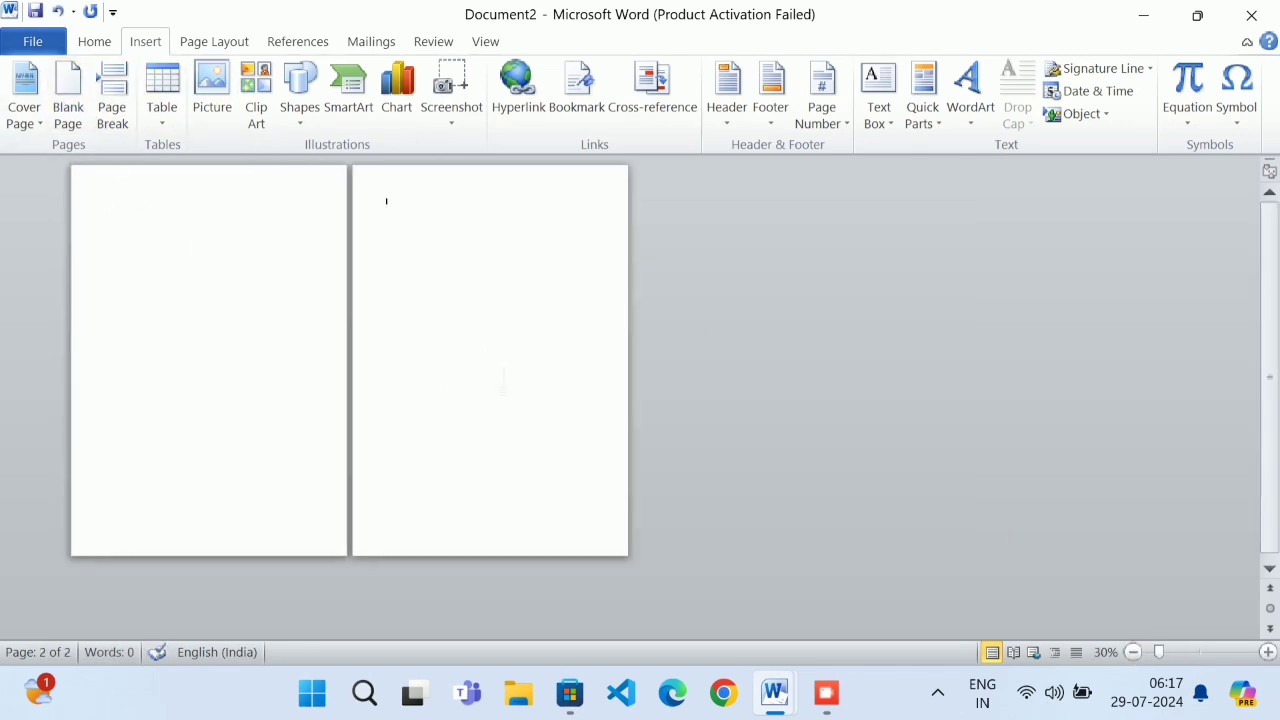
pyautogui.click(68, 105)
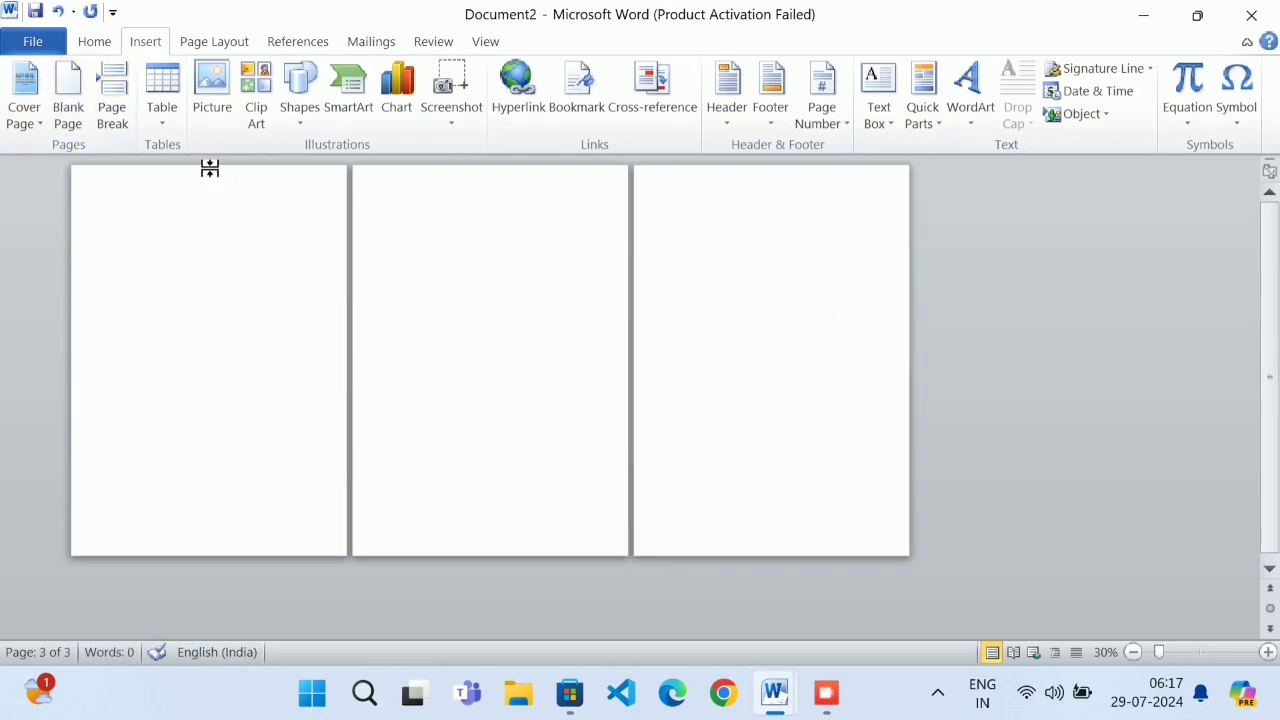
pyautogui.click(66, 105)
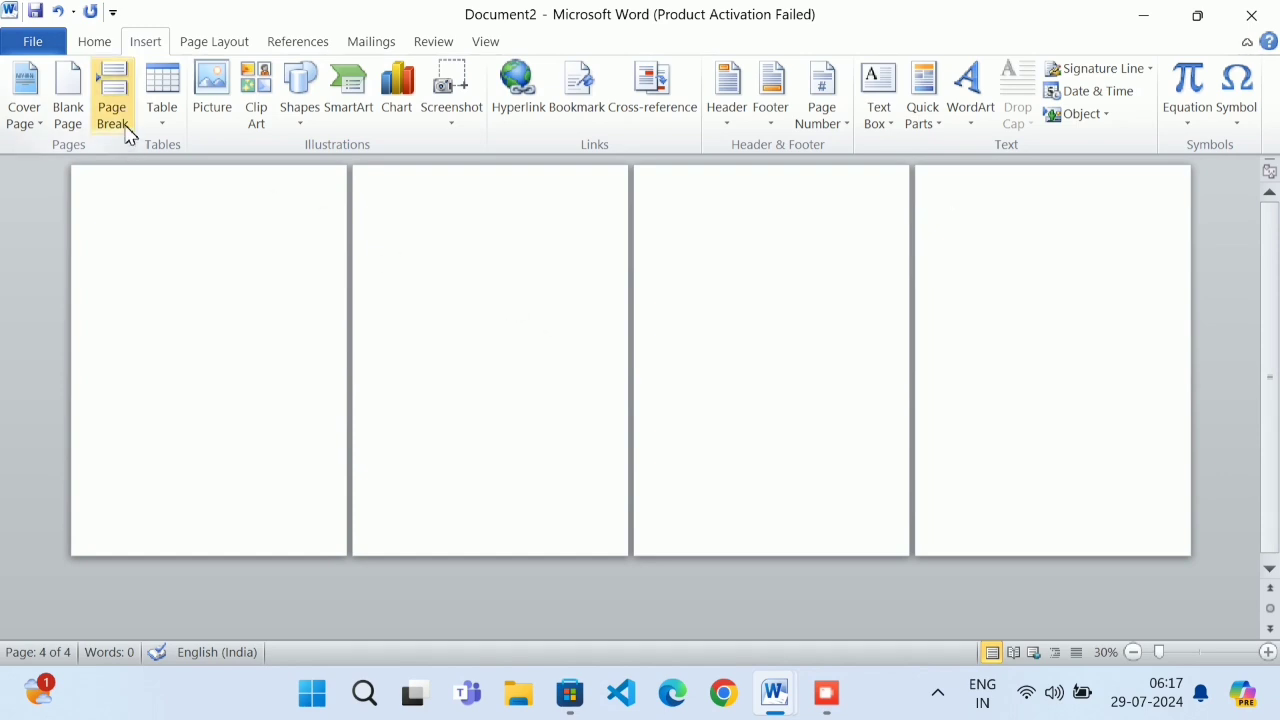
# Close Document2 and Document1, discarding both without saving
pyautogui.click(1251, 15)
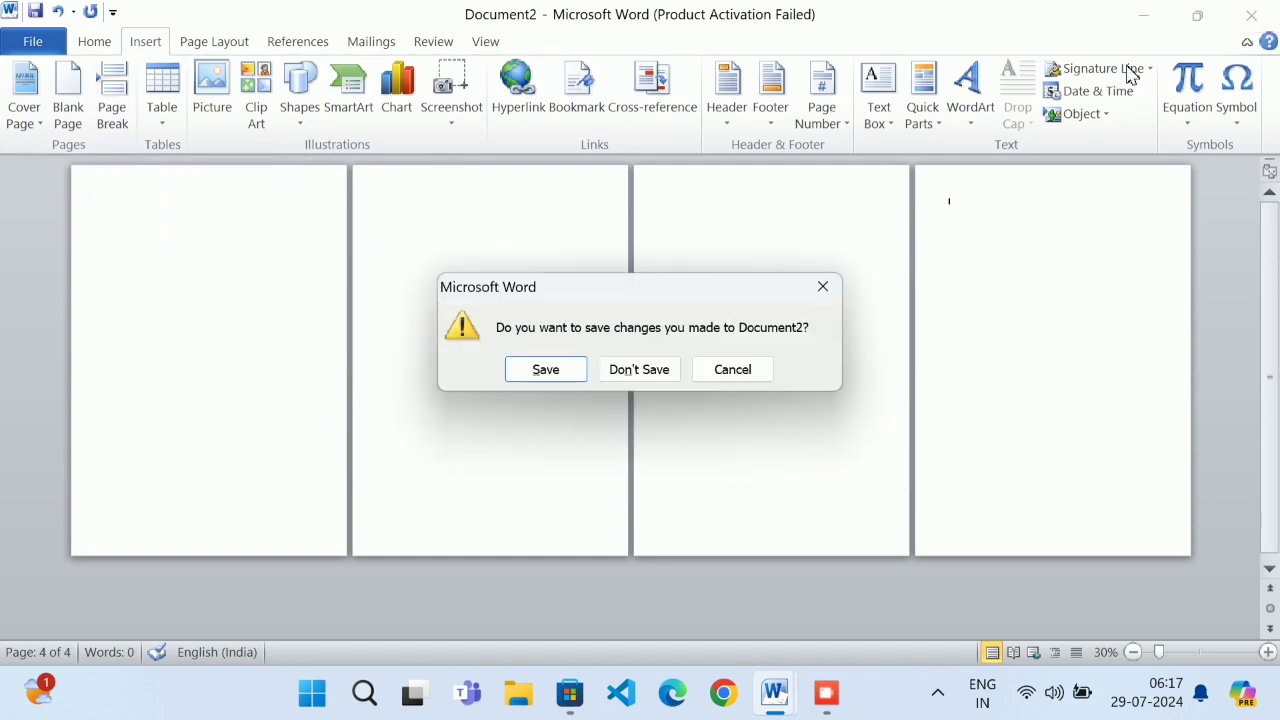
pyautogui.click(626, 370)
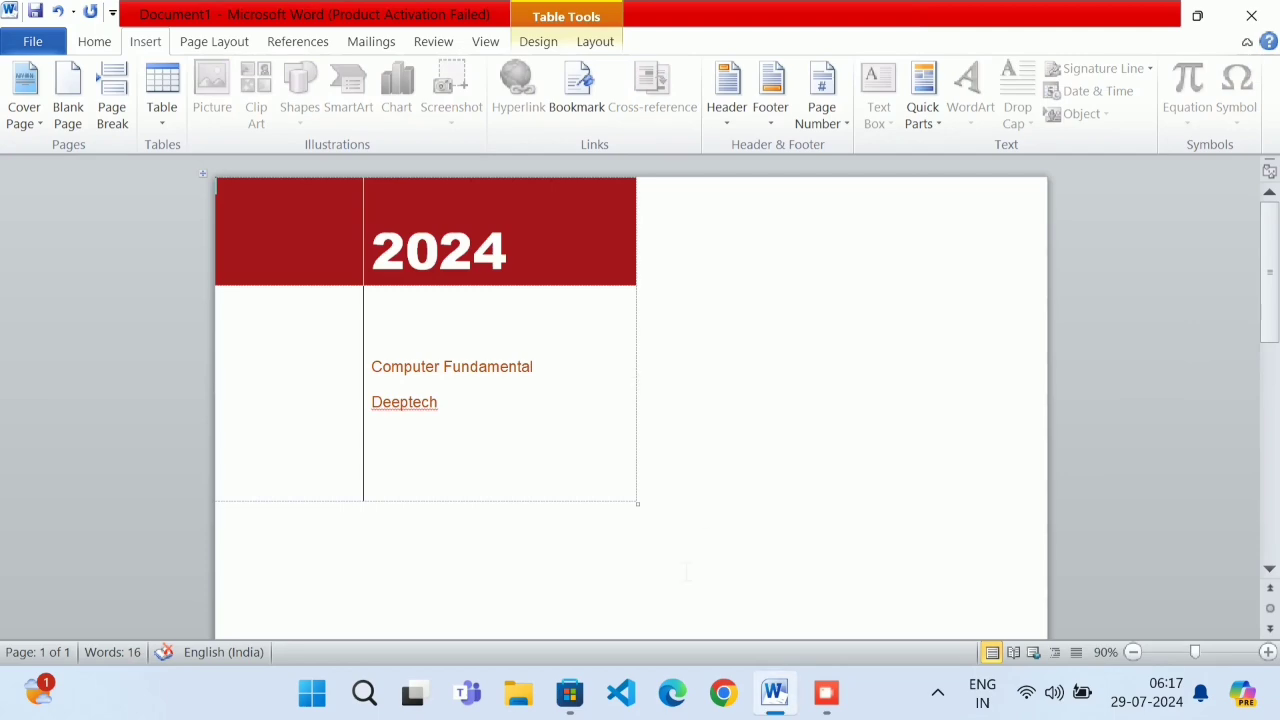
pyautogui.click(1251, 15)
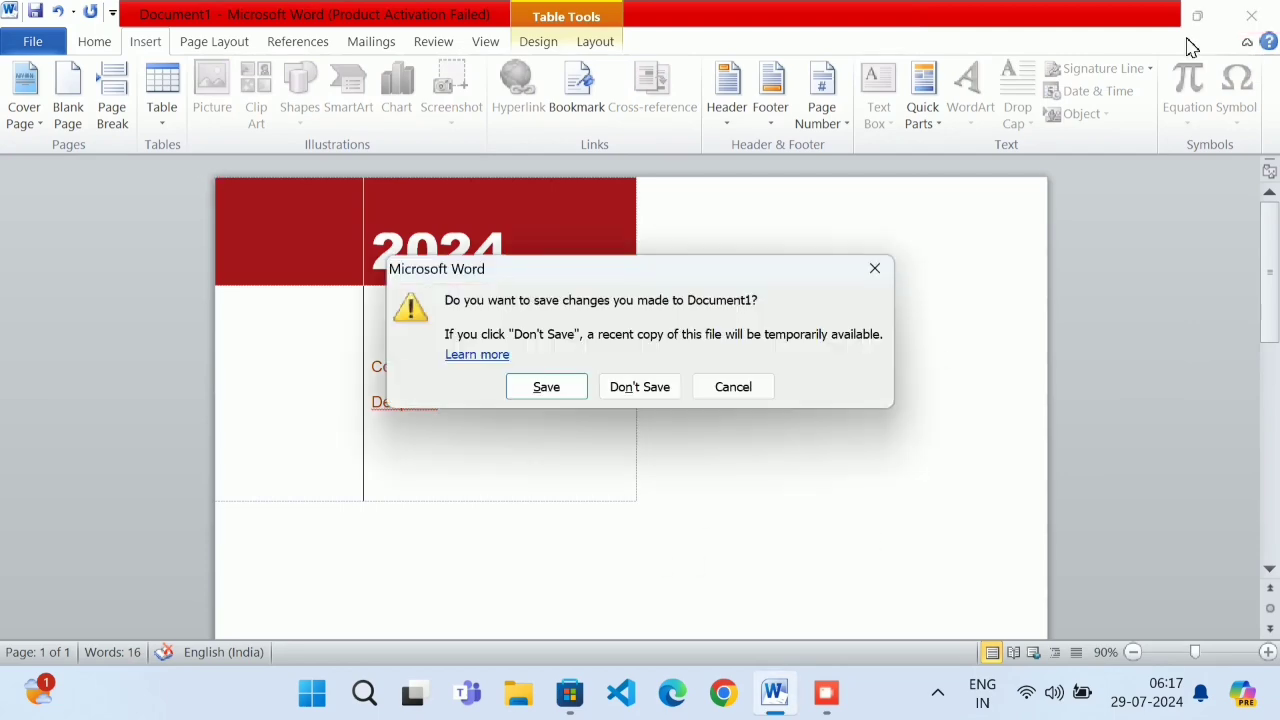
pyautogui.click(637, 383)
# Relaunch Word with winword, dismiss the activation warning, and zoom the blank page to 80%
pyautogui.press('super+r')
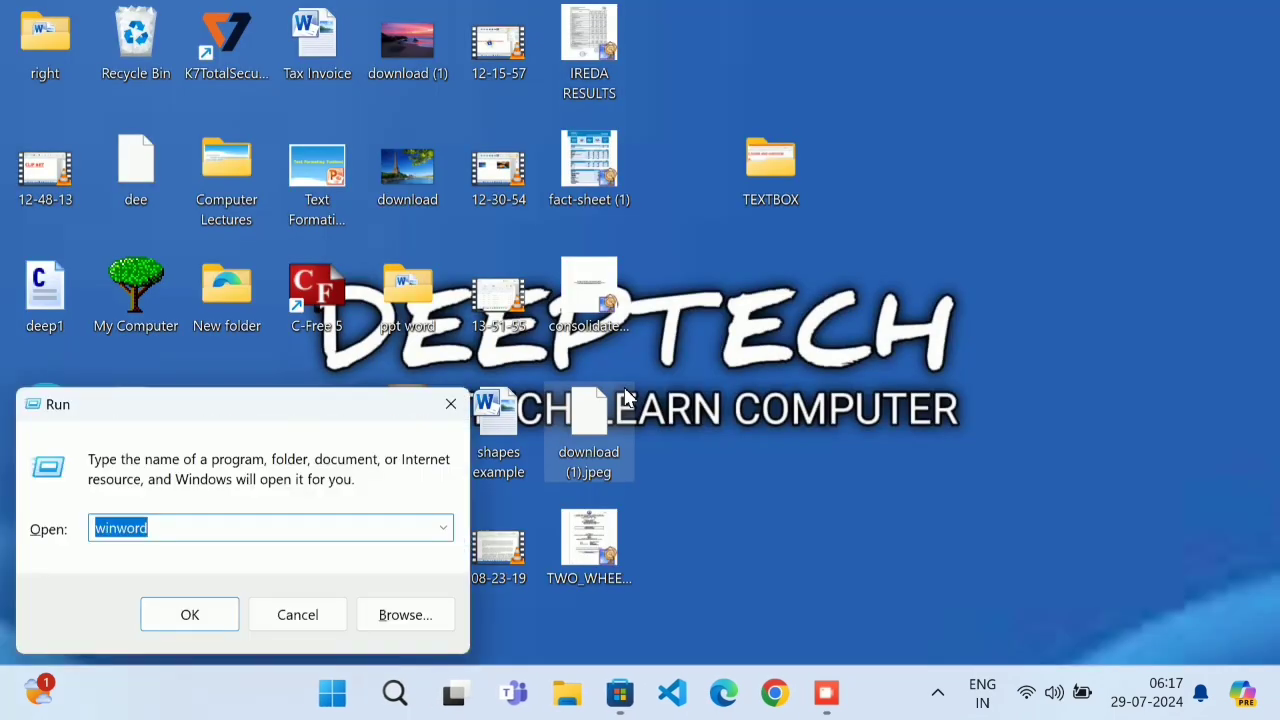
pyautogui.press('Return')
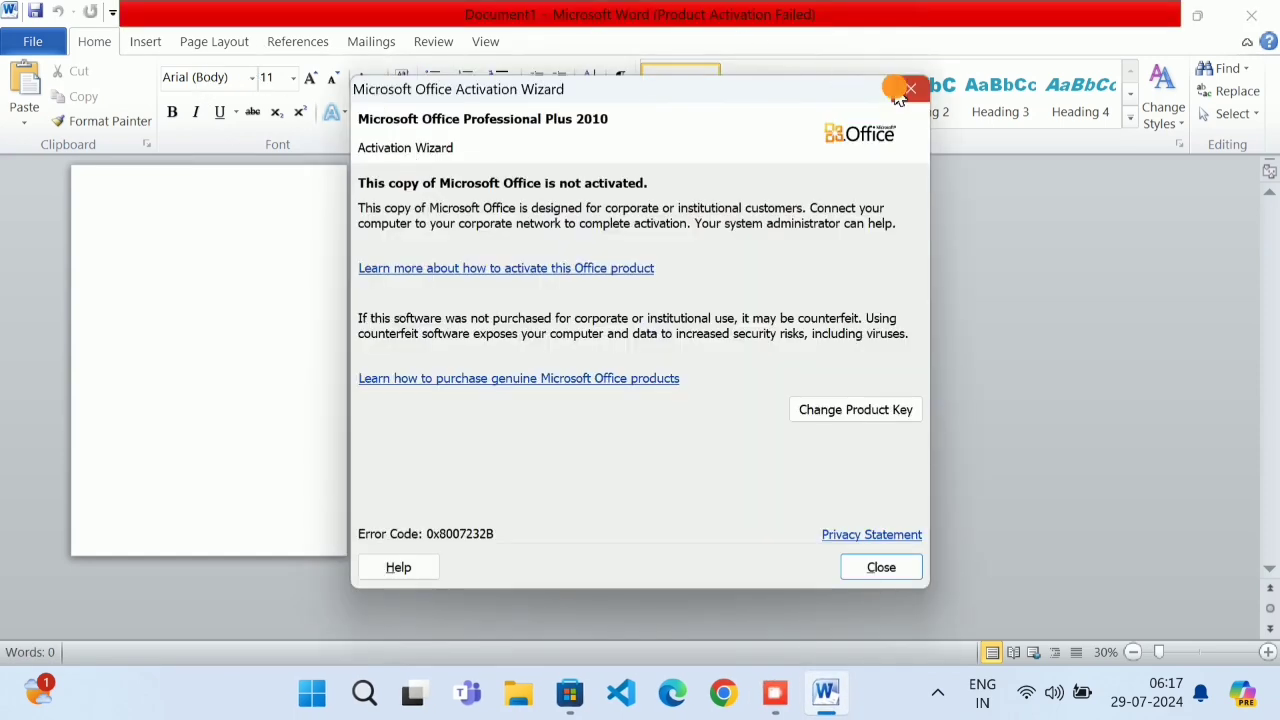
pyautogui.click(910, 88)
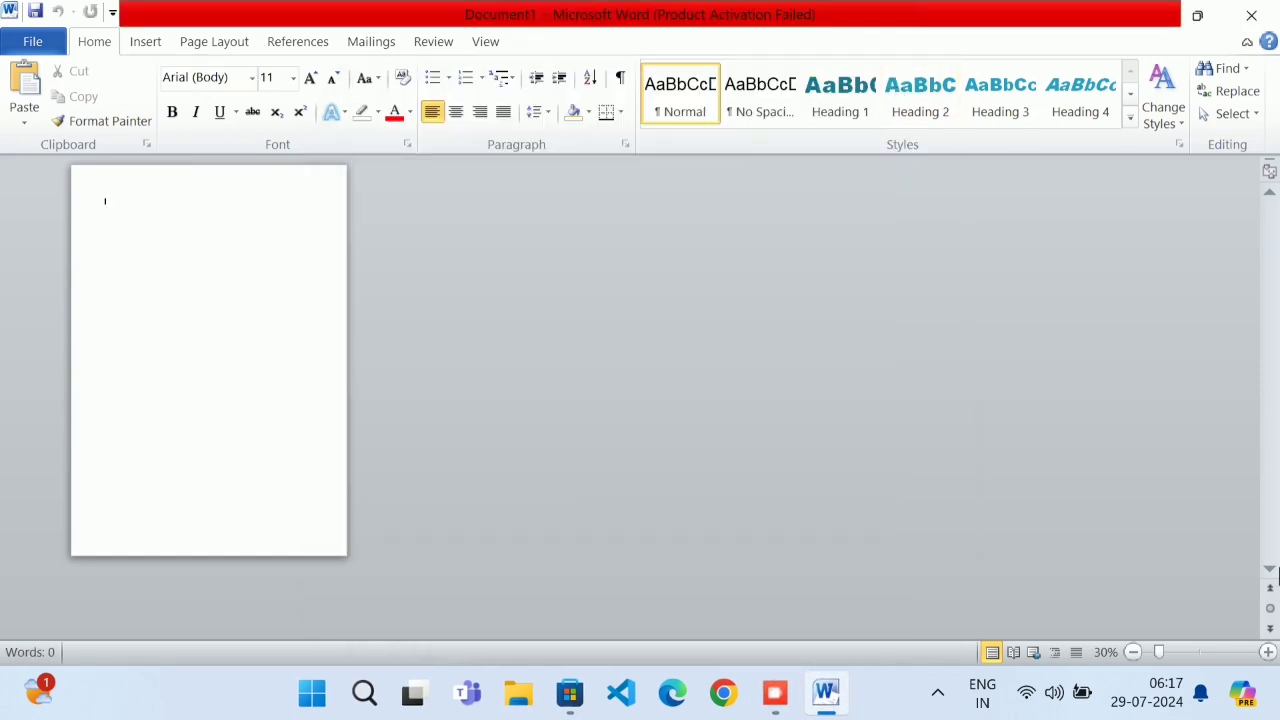
pyautogui.click(1265, 652)
pyautogui.click(1265, 652)
pyautogui.click(1266, 652)
pyautogui.click(1266, 652)
pyautogui.click(1266, 652)
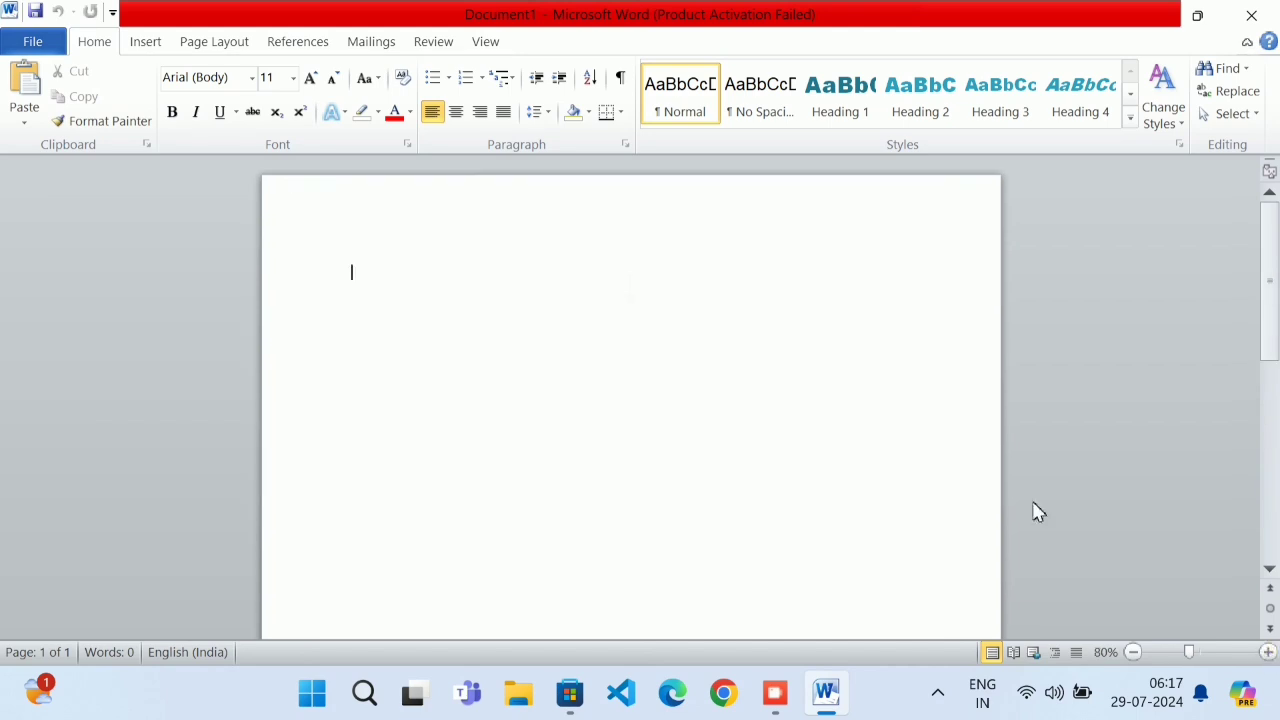
pyautogui.click(150, 48)
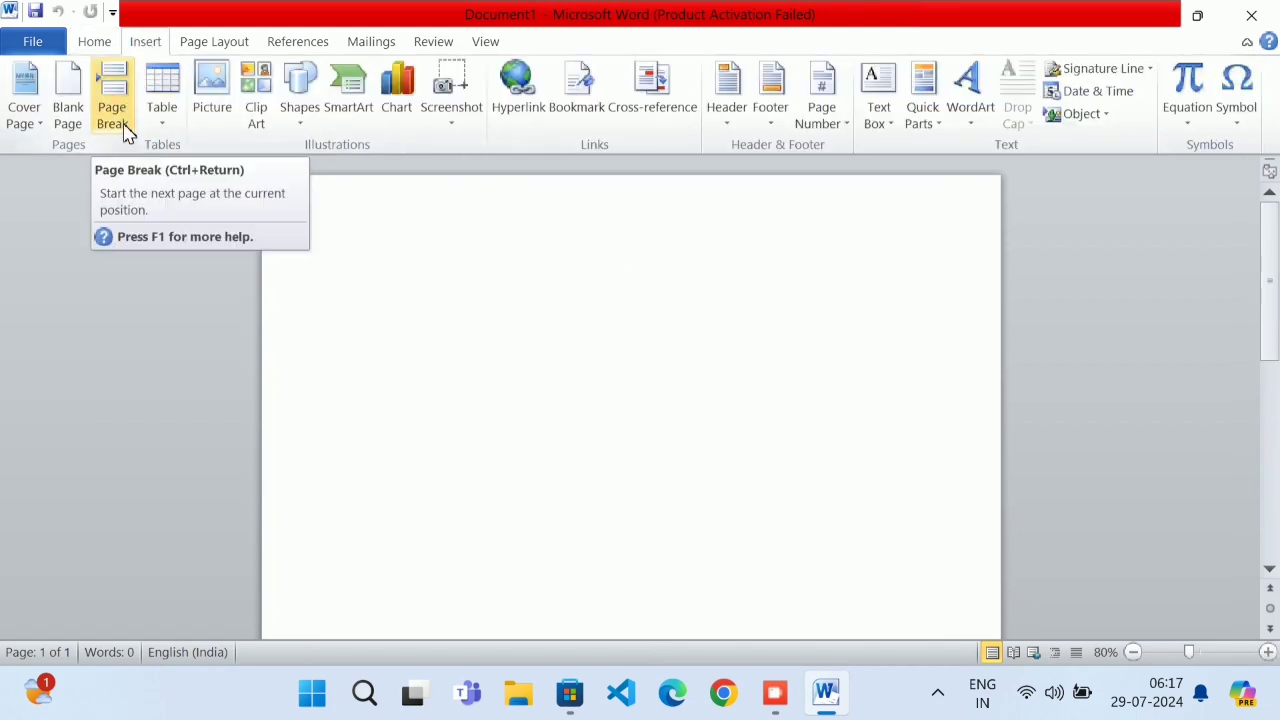
# Open the 'page break' document from the Desktop's MYFILE folder
pyautogui.click(18, 48)
pyautogui.click(50, 127)
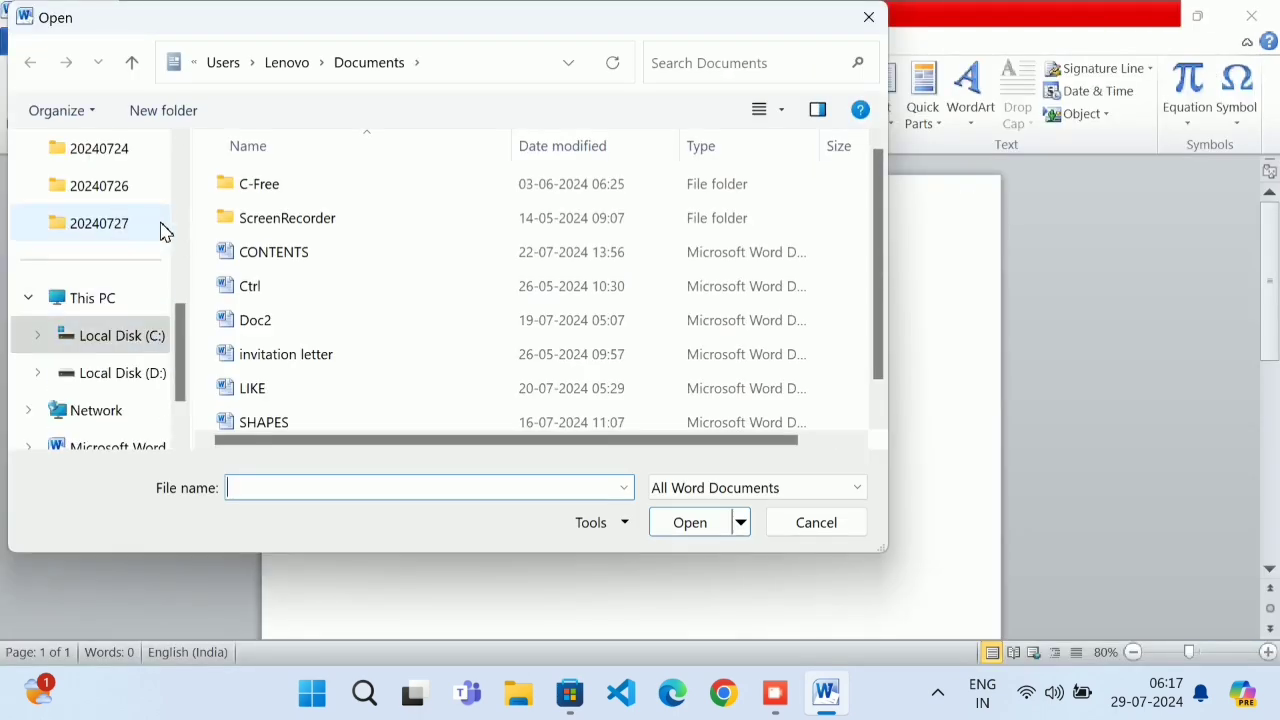
pyautogui.click(181, 169)
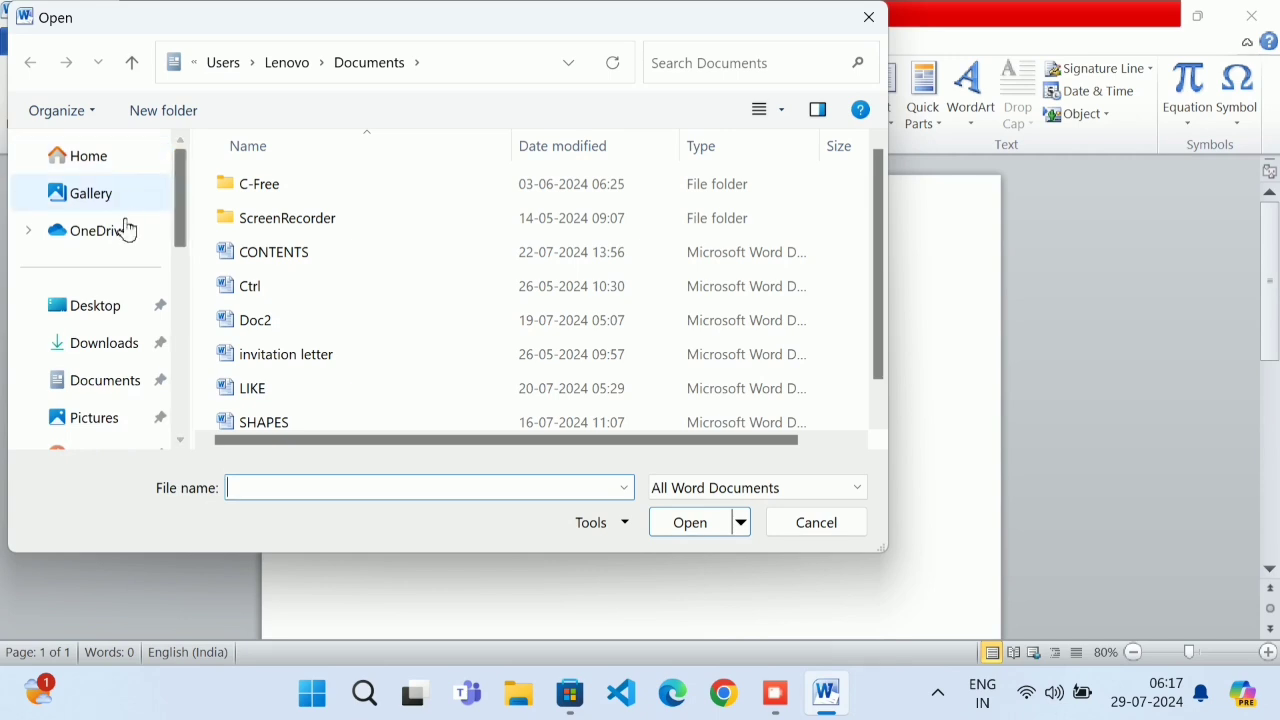
pyautogui.click(92, 312)
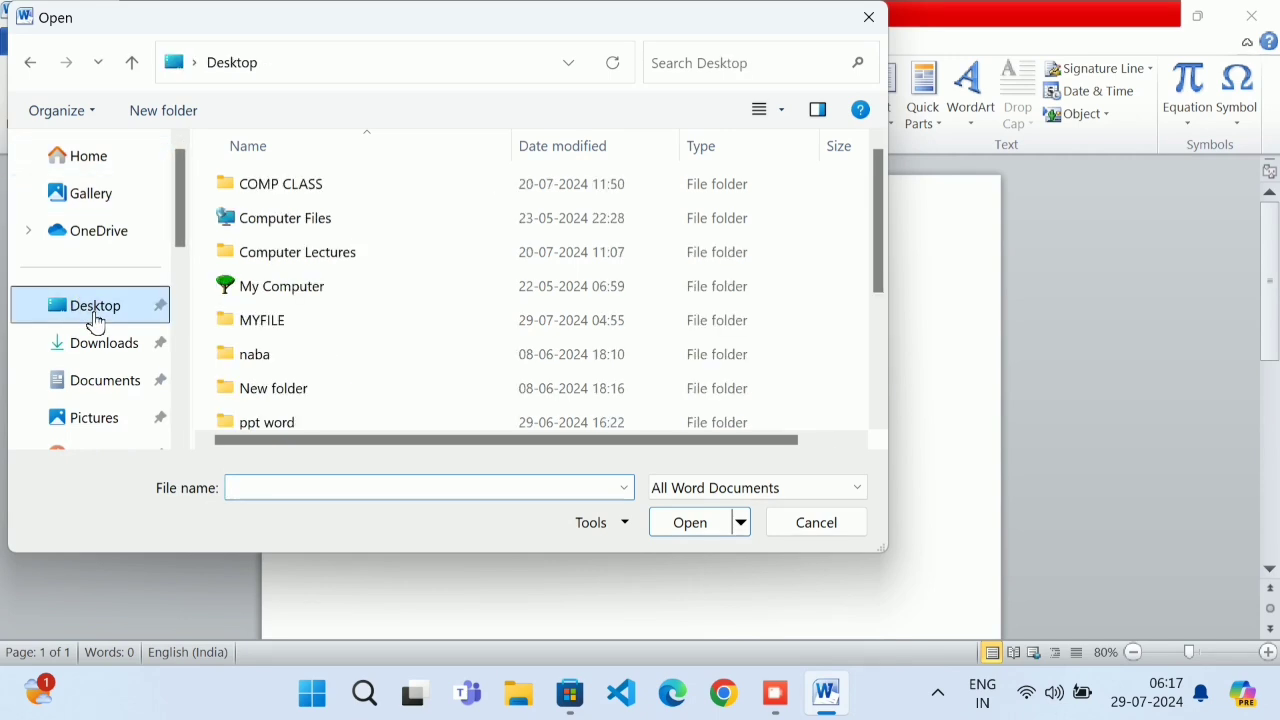
pyautogui.doubleClick(348, 335)
pyautogui.scroll(-4, 345, 345)
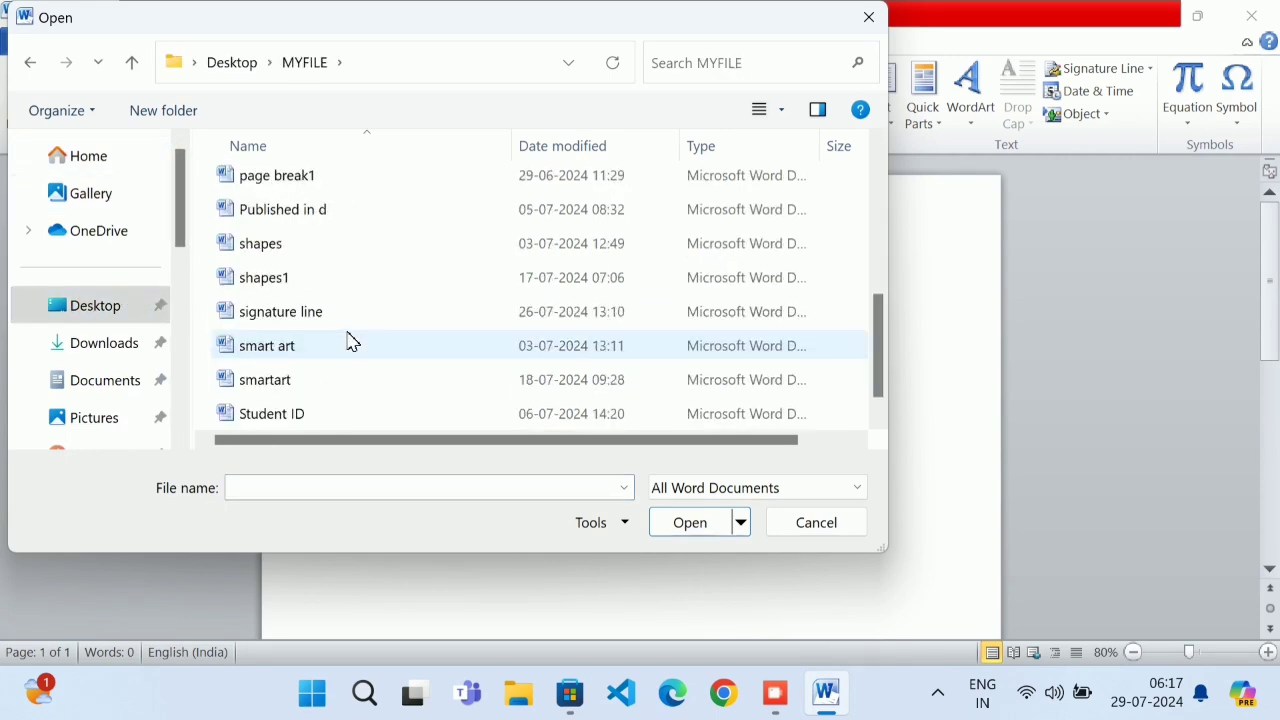
pyautogui.scroll(5, 300, 362)
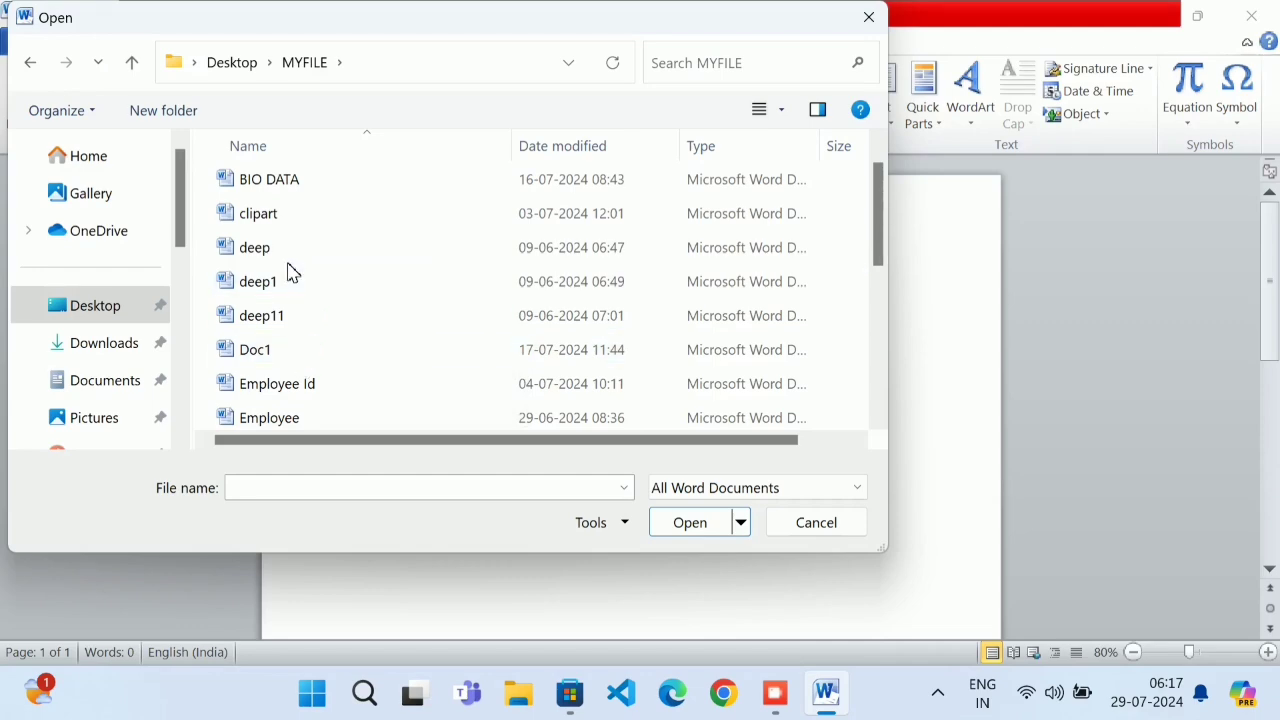
pyautogui.scroll(1, 292, 341)
pyautogui.scroll(-4, 292, 345)
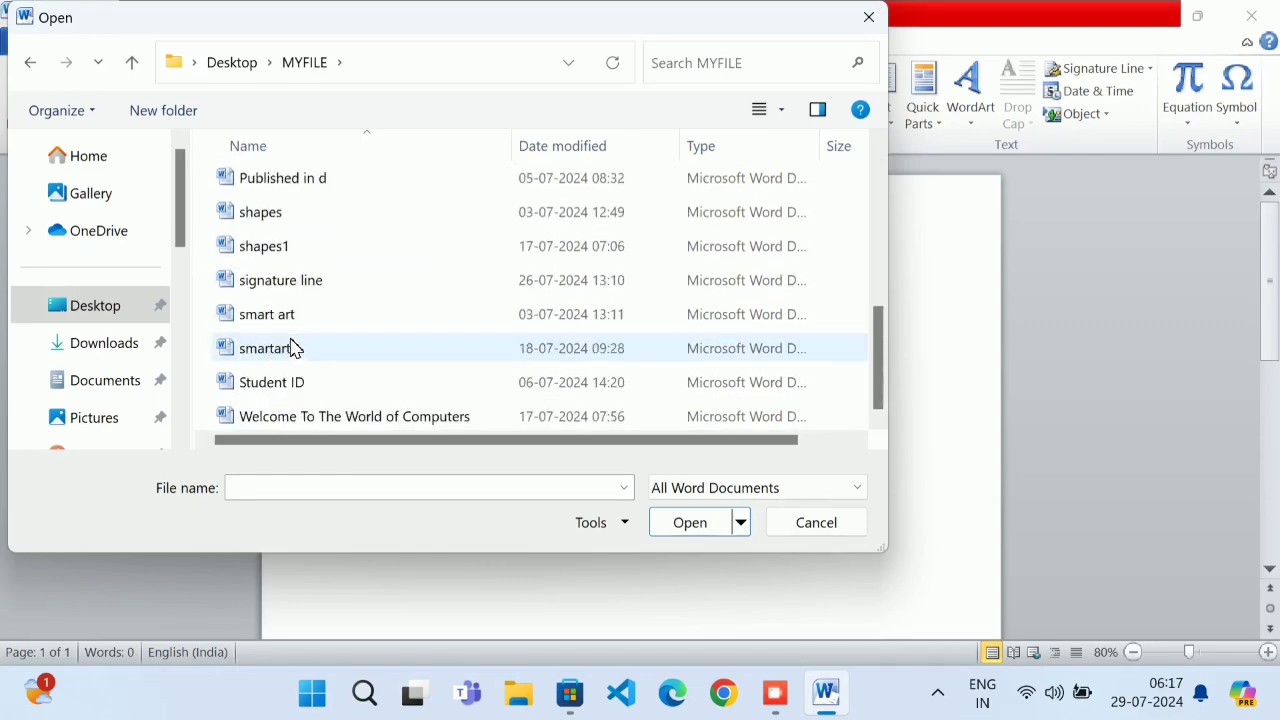
pyautogui.scroll(1, 292, 348)
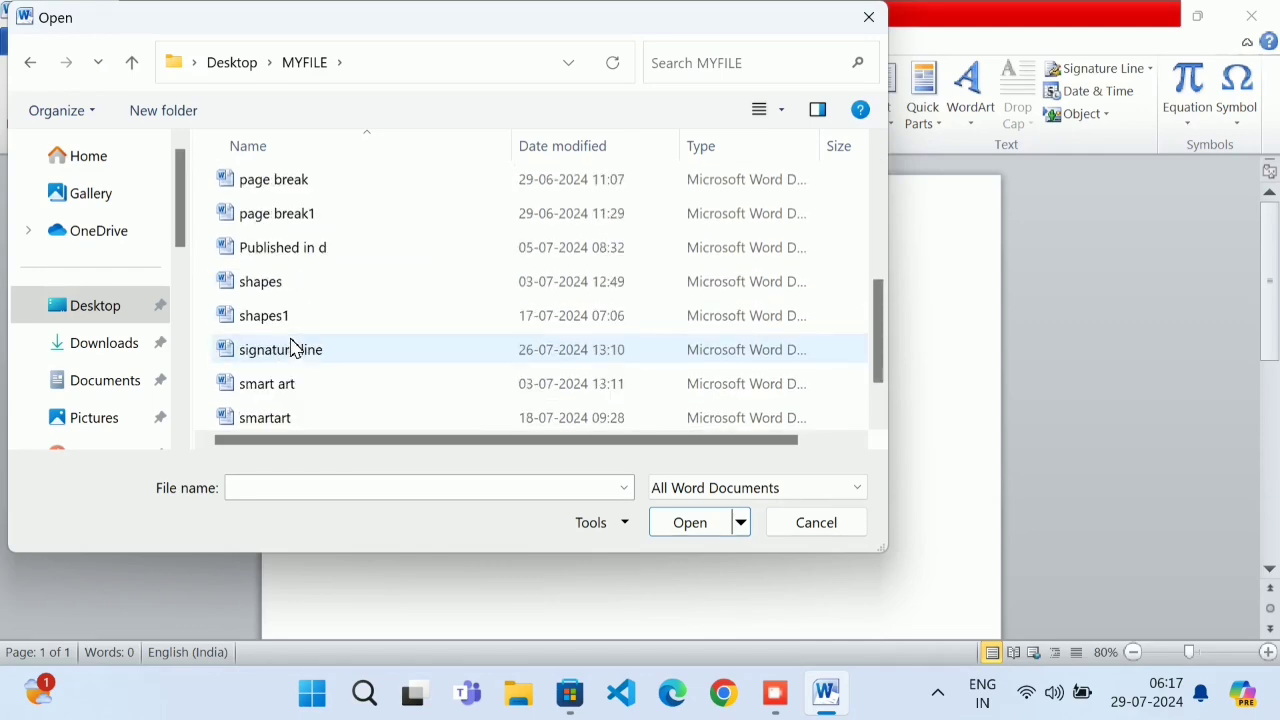
pyautogui.doubleClick(324, 192)
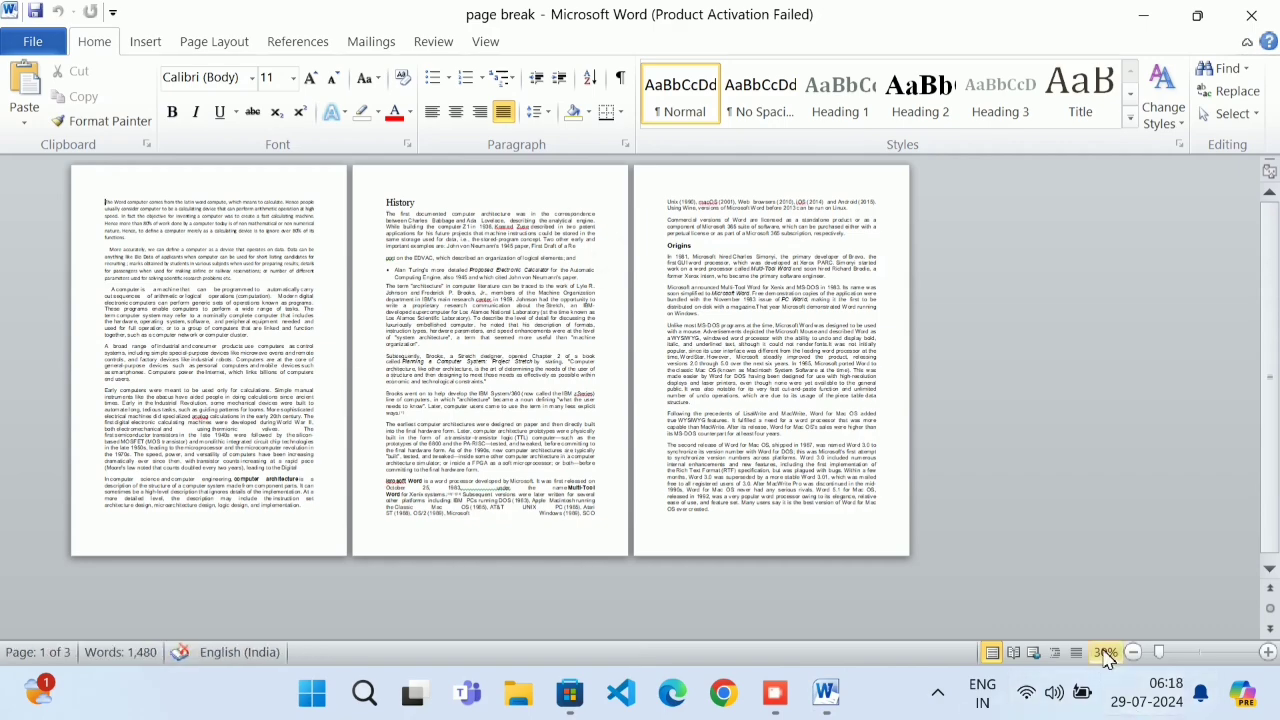
# Zoom in and place the insertion point right after 'and users.'
pyautogui.click(1267, 652)
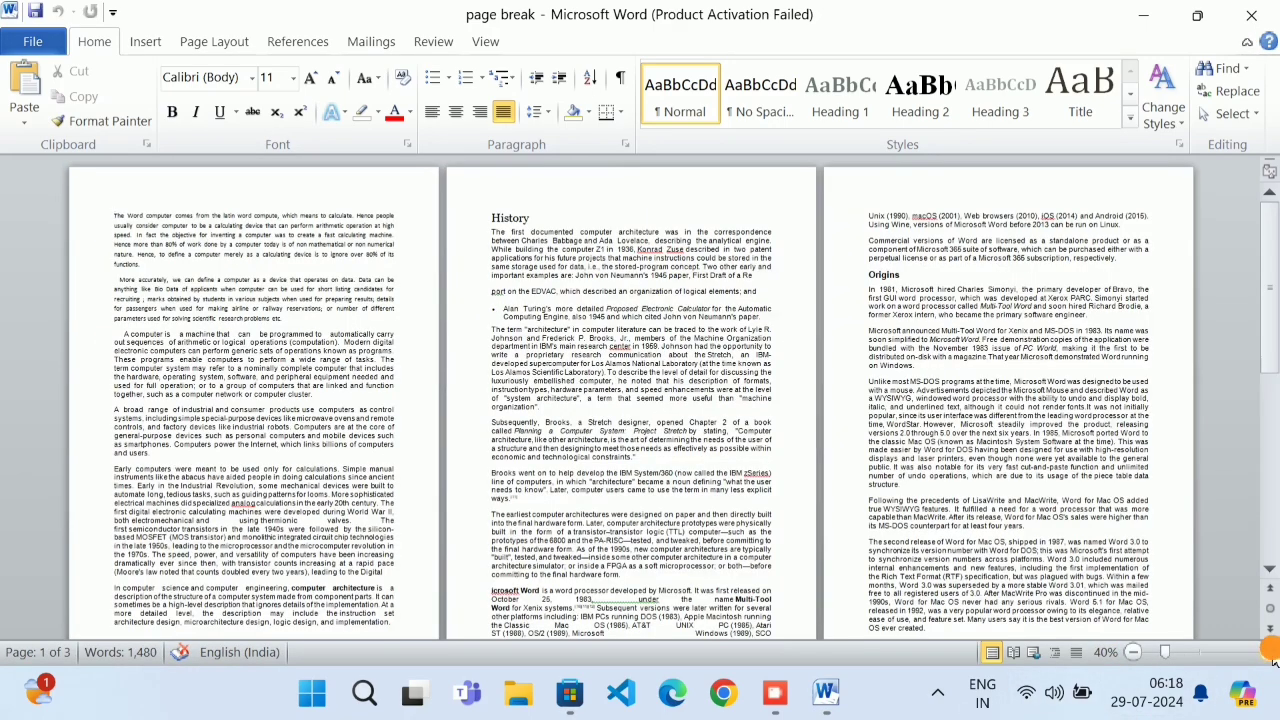
pyautogui.click(1267, 652)
pyautogui.click(1267, 652)
pyautogui.click(1267, 652)
pyautogui.click(1267, 652)
pyautogui.click(1267, 652)
pyautogui.click(1267, 652)
pyautogui.click(1267, 652)
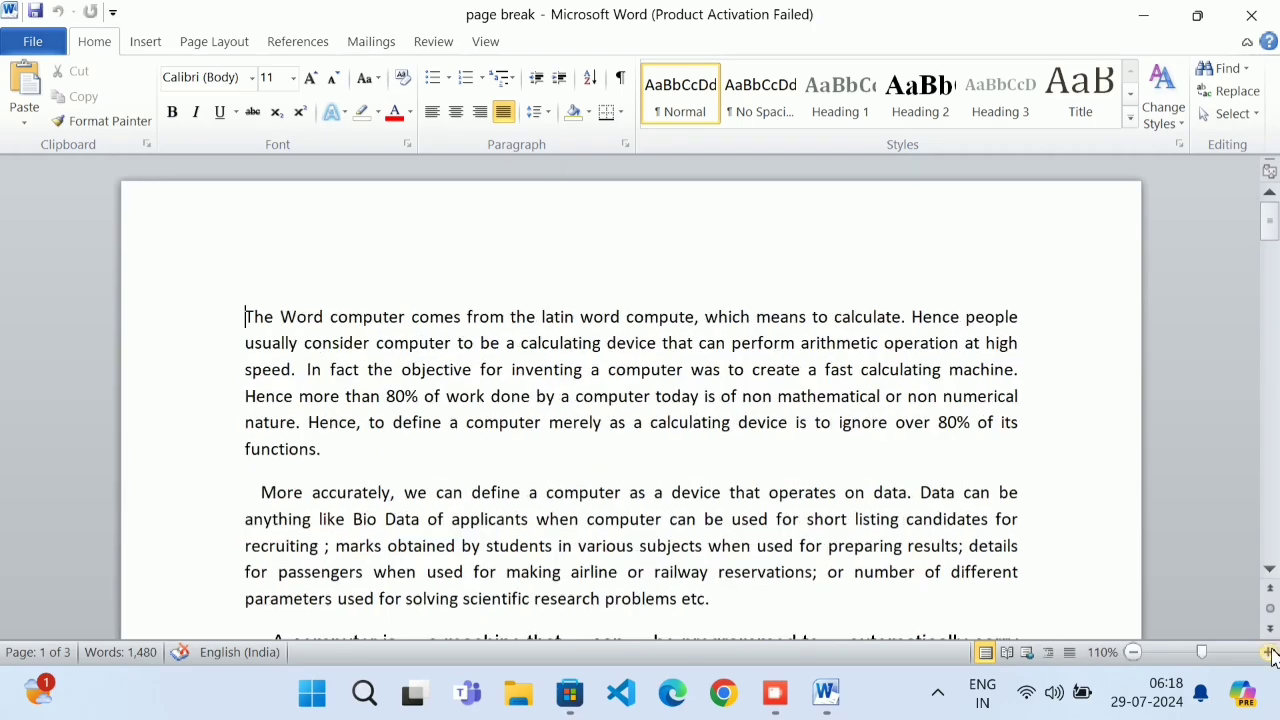
pyautogui.scroll(-15, 978, 507)
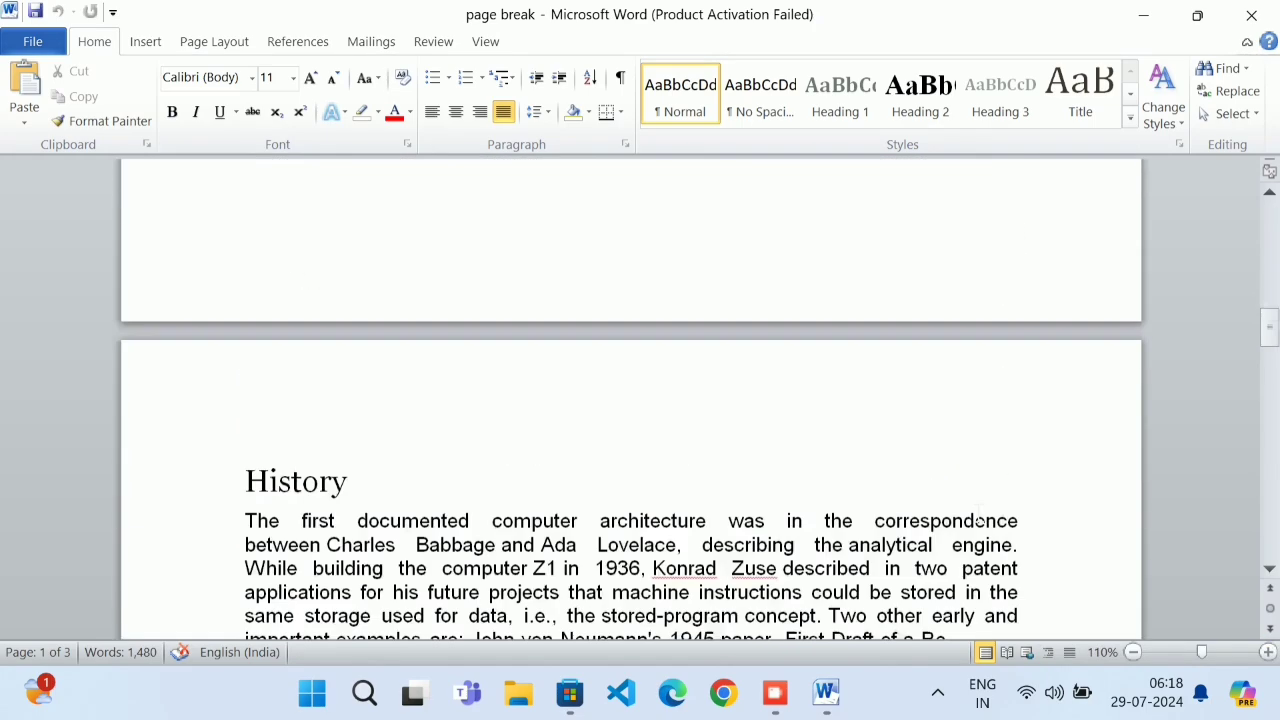
pyautogui.scroll(3, 978, 507)
pyautogui.scroll(4, 978, 507)
pyautogui.click(341, 226)
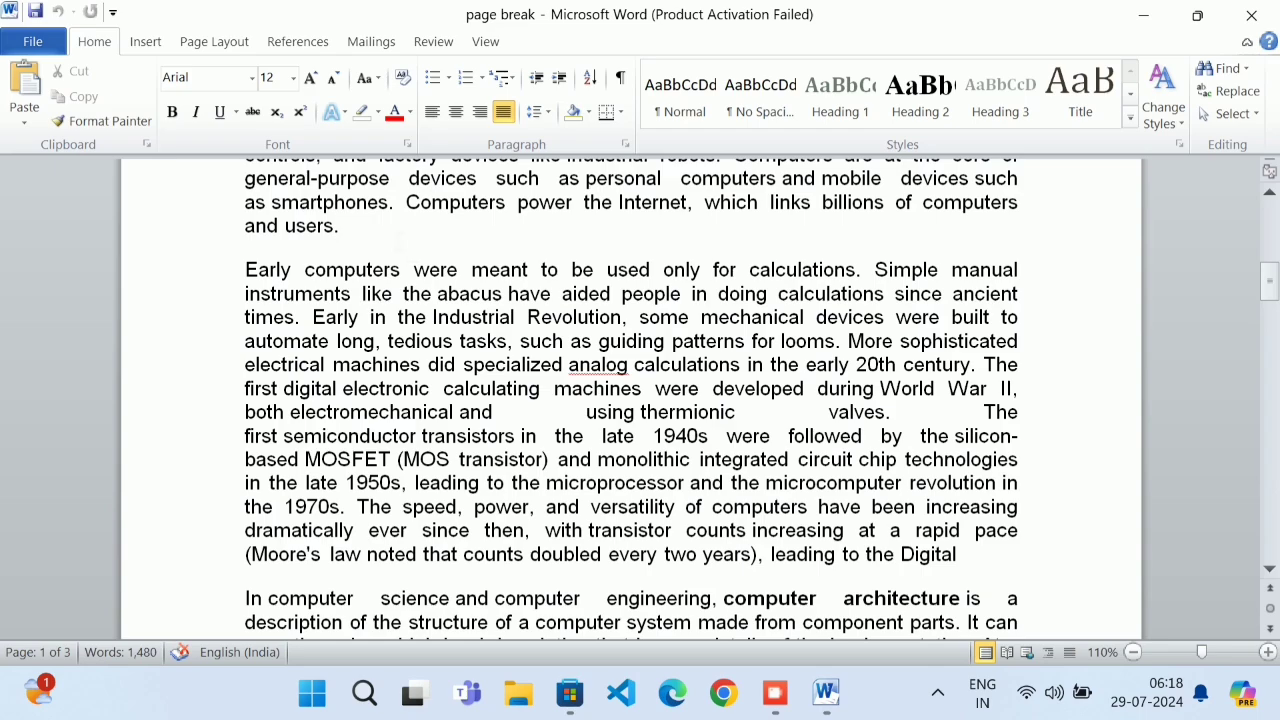
pyautogui.click(385, 229)
pyautogui.scroll(8, 385, 229)
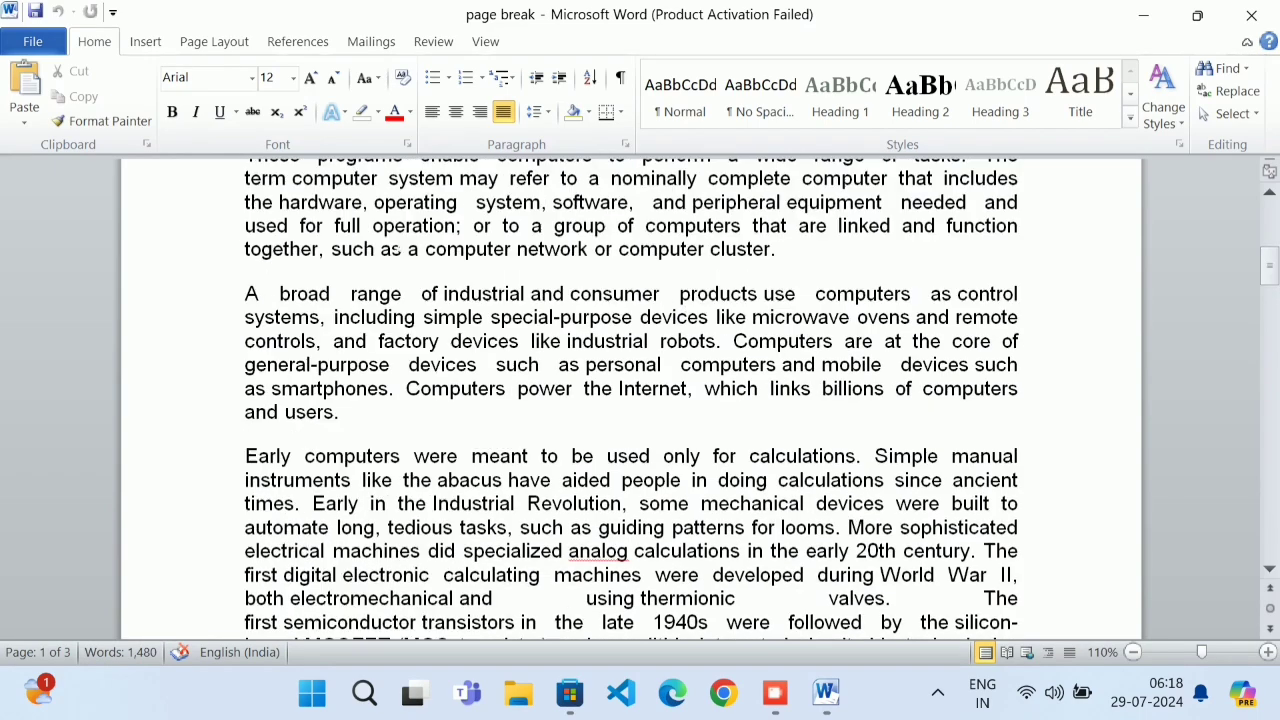
pyautogui.scroll(-6, 640, 400)
# Insert a page break before 'Early computers' and add a new line after 'and users.'
pyautogui.click(152, 44)
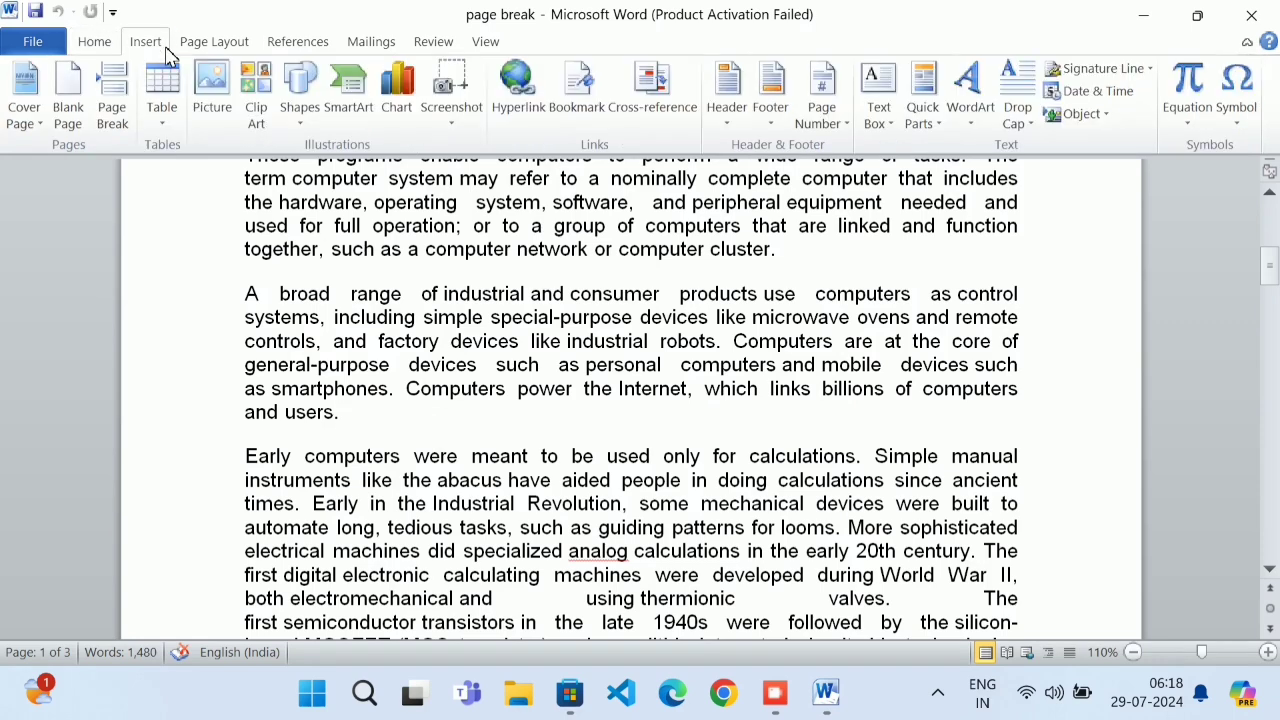
pyautogui.click(112, 100)
pyautogui.scroll(3, 640, 400)
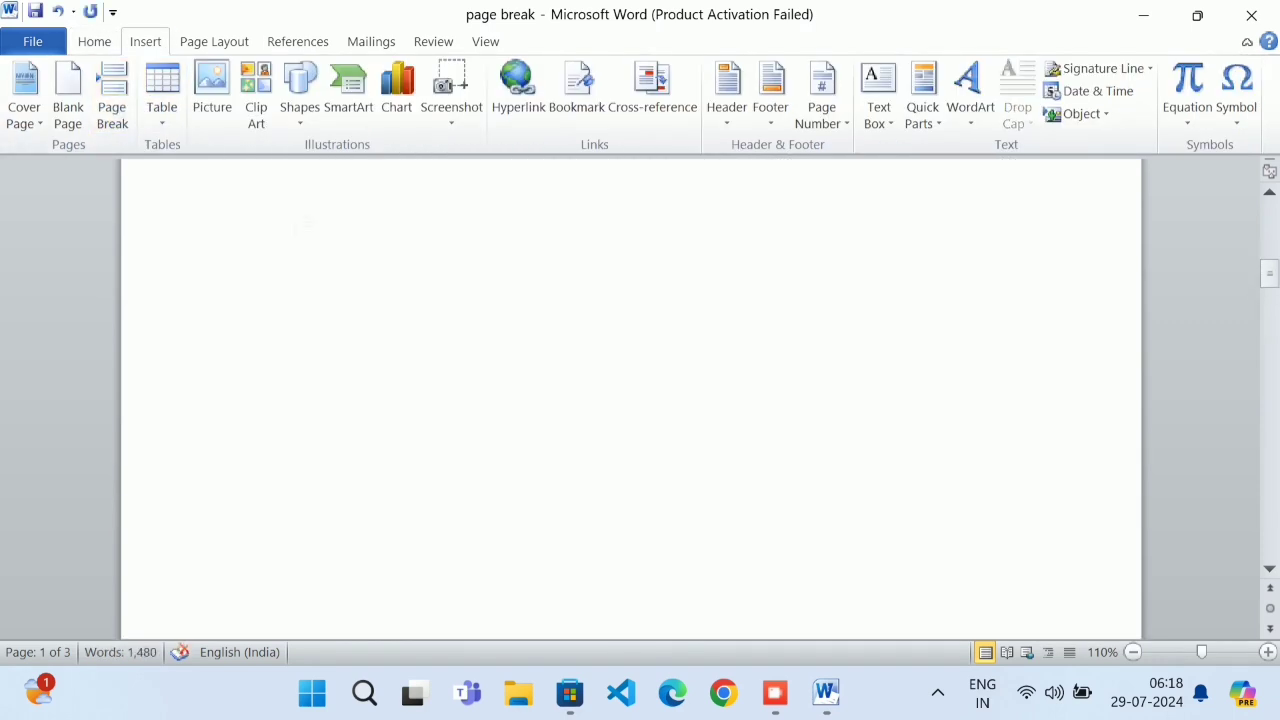
pyautogui.scroll(2, 640, 400)
pyautogui.scroll(-5, 640, 400)
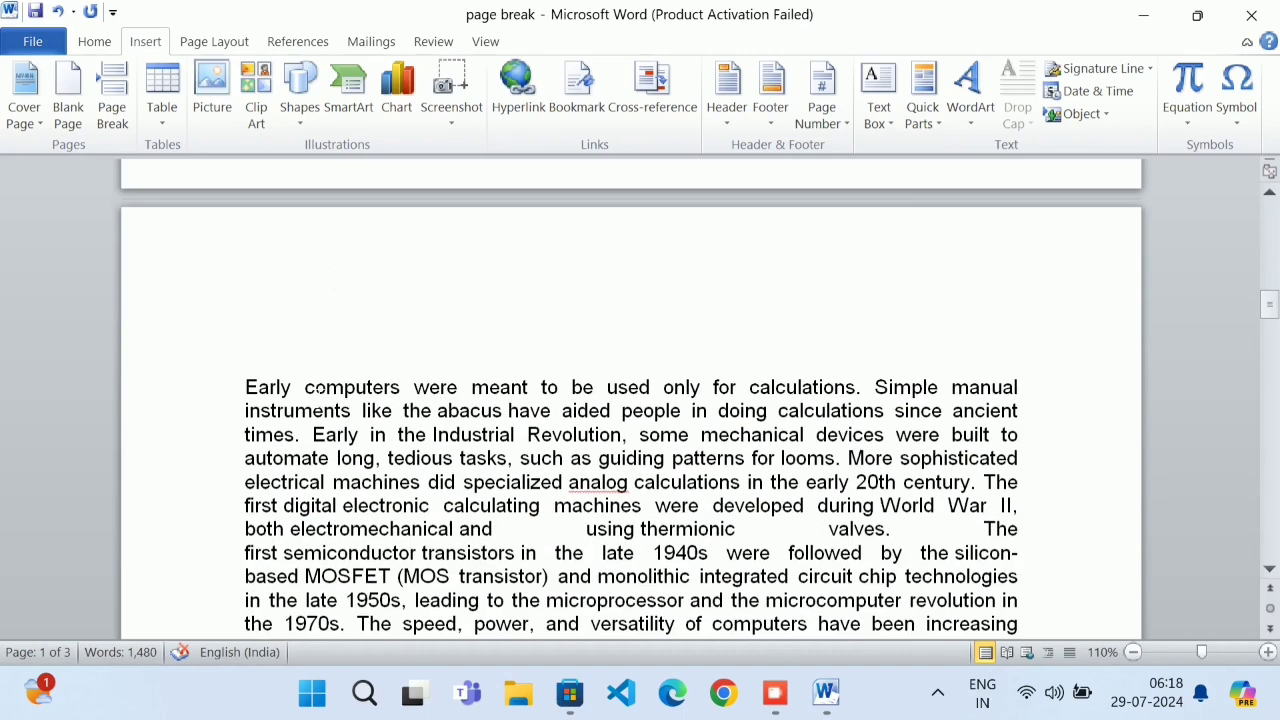
pyautogui.scroll(-4, 318, 388)
pyautogui.scroll(10, 330, 398)
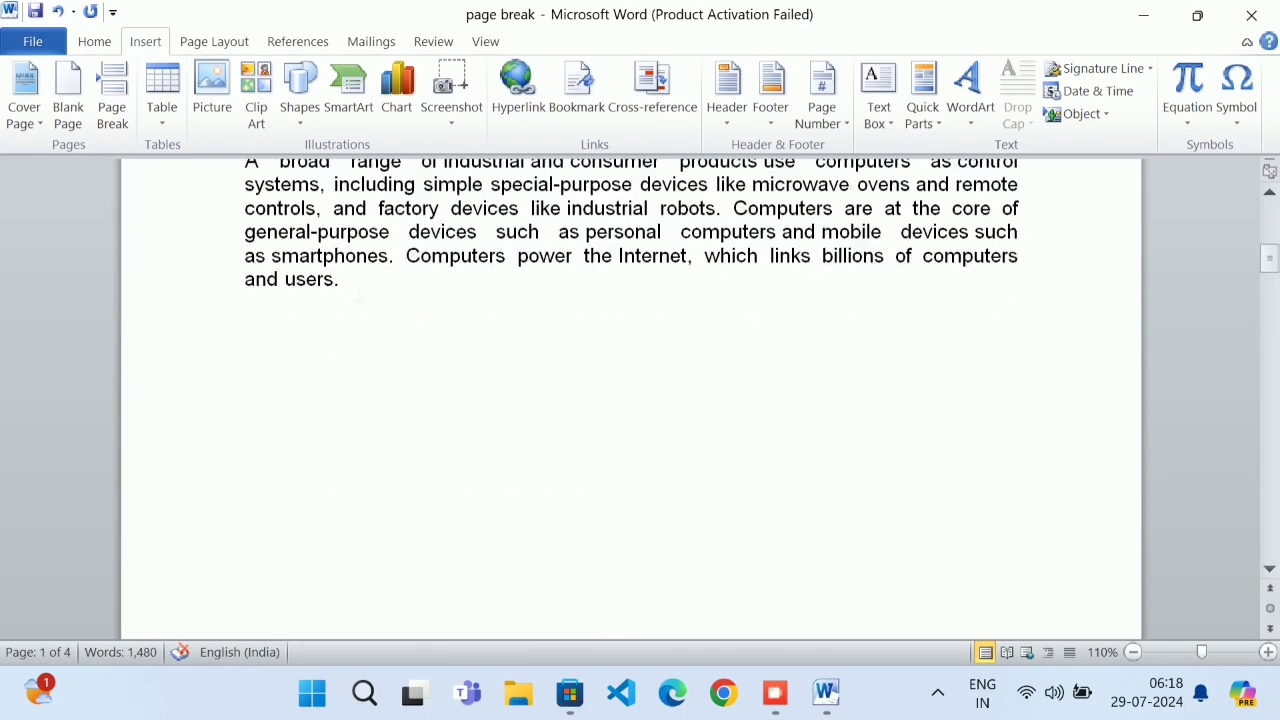
pyautogui.click(358, 291)
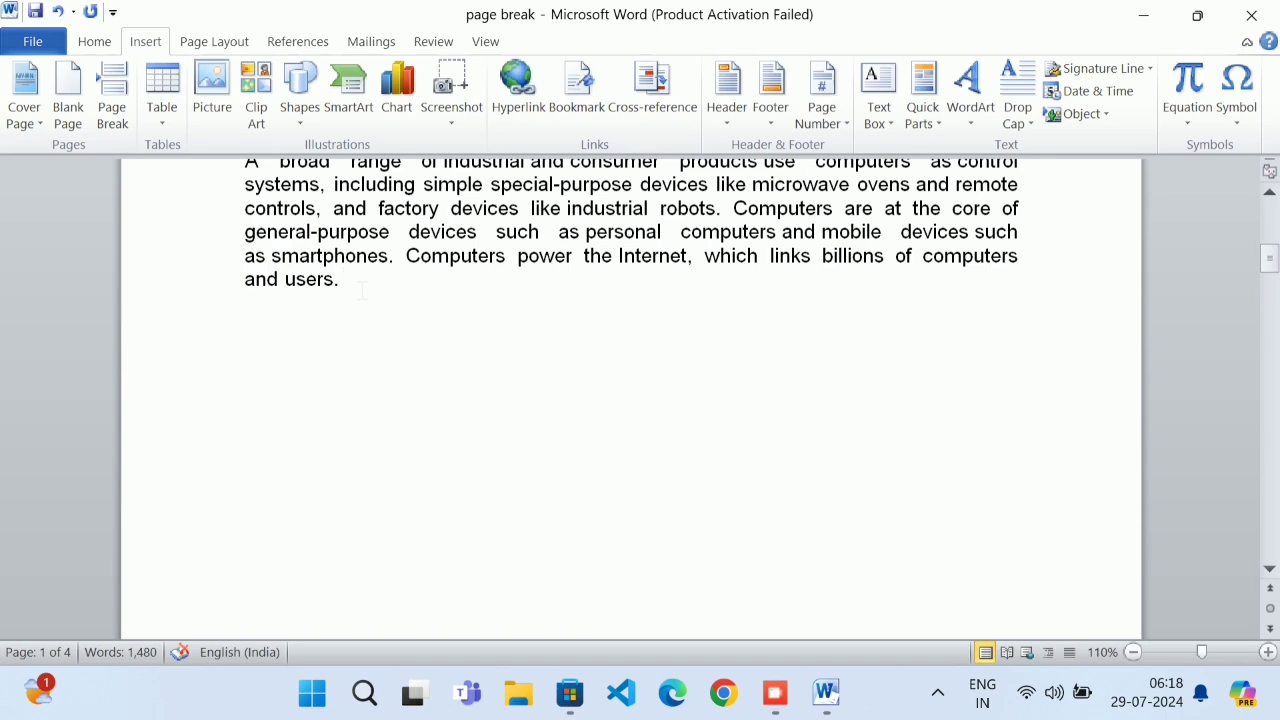
pyautogui.press('Return')
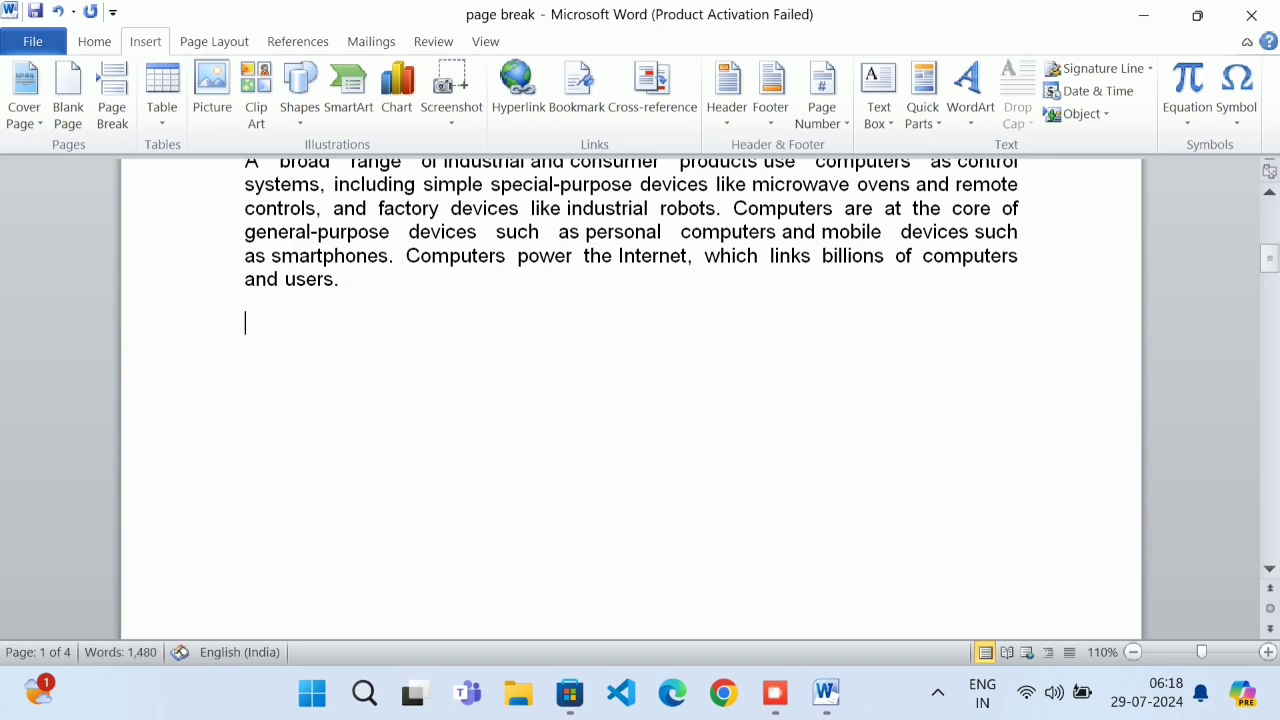
# At 50% zoom, type the lines 'deep', 'gyhyuhjvygyhu', 'fvgtuygyu' and 'gvftgyuguyg' below 'and users.'
pyautogui.click(1132, 652)
pyautogui.click(1132, 652)
pyautogui.click(1132, 652)
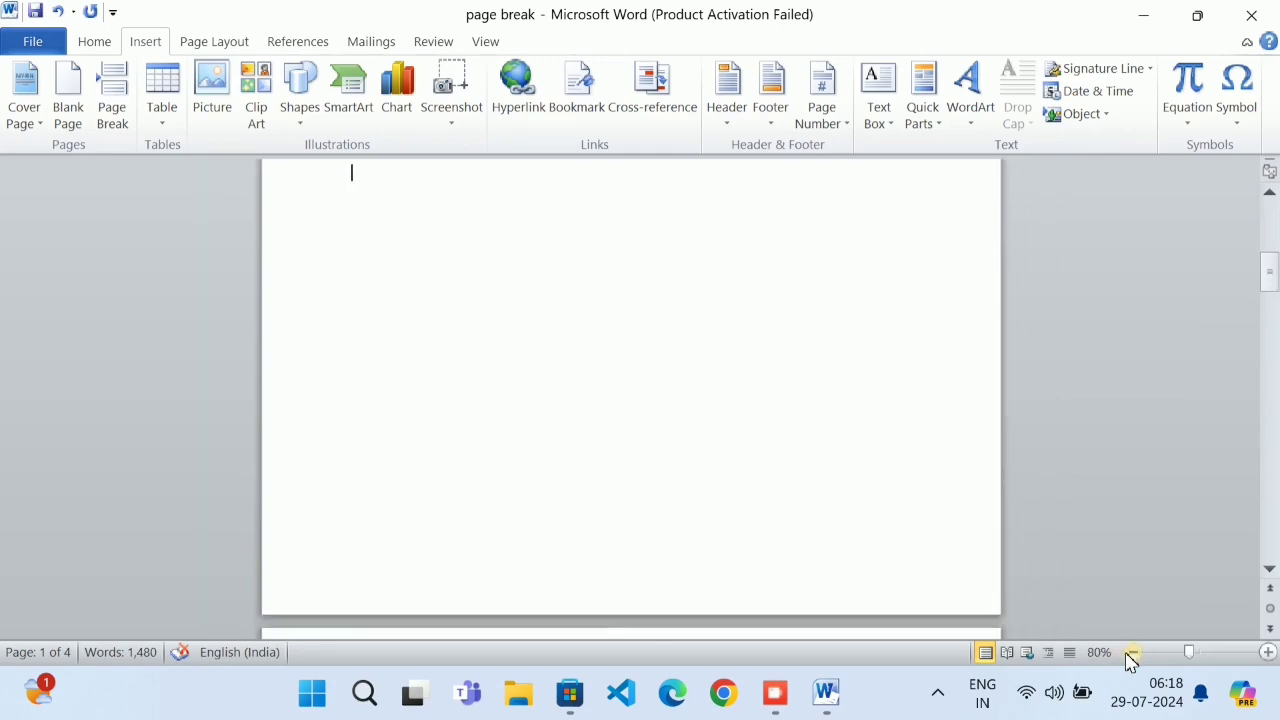
pyautogui.click(1132, 652)
pyautogui.click(1132, 652)
pyautogui.click(1132, 652)
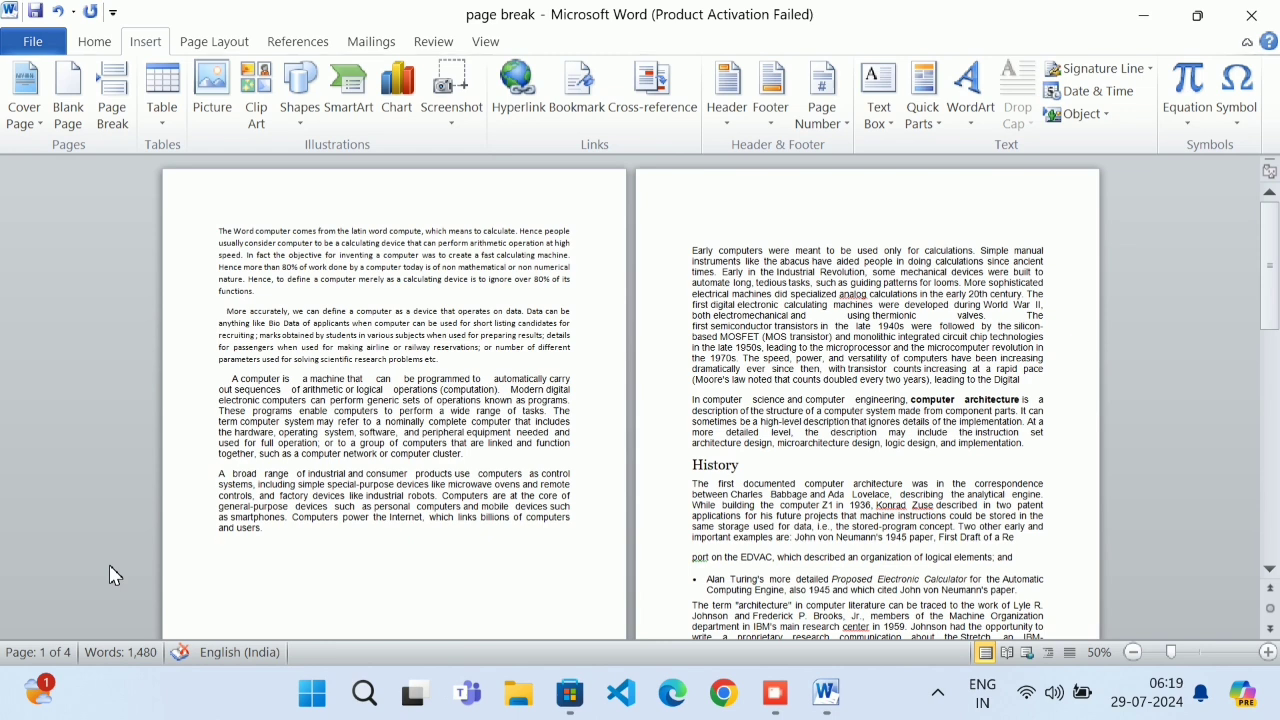
pyautogui.write('dee')
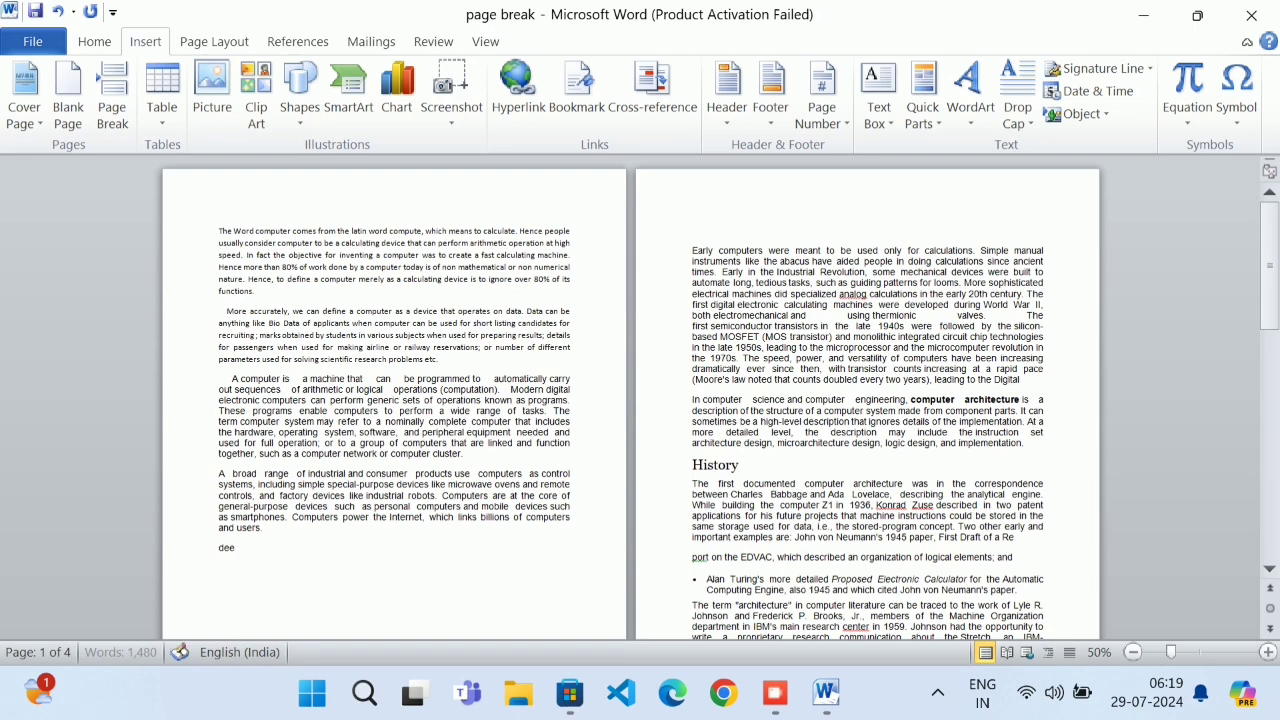
pyautogui.write('p')
pyautogui.press('Return')
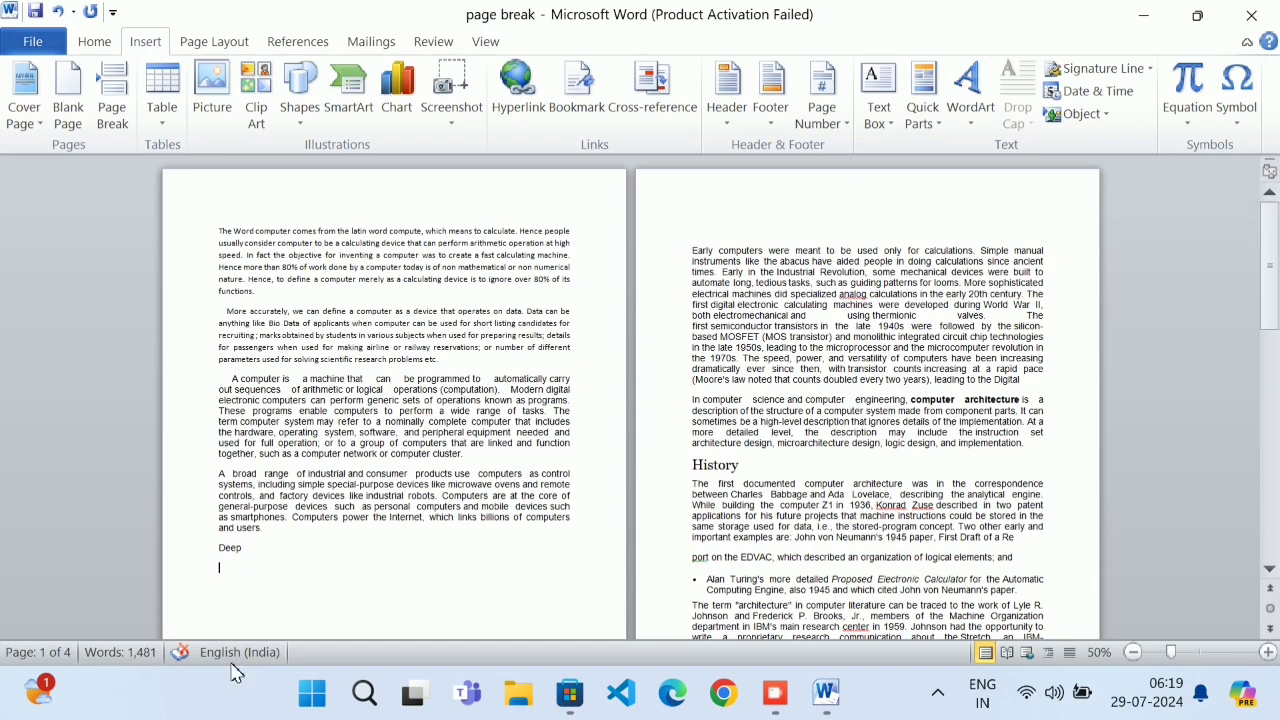
pyautogui.write('gyhyuhjvygyhu')
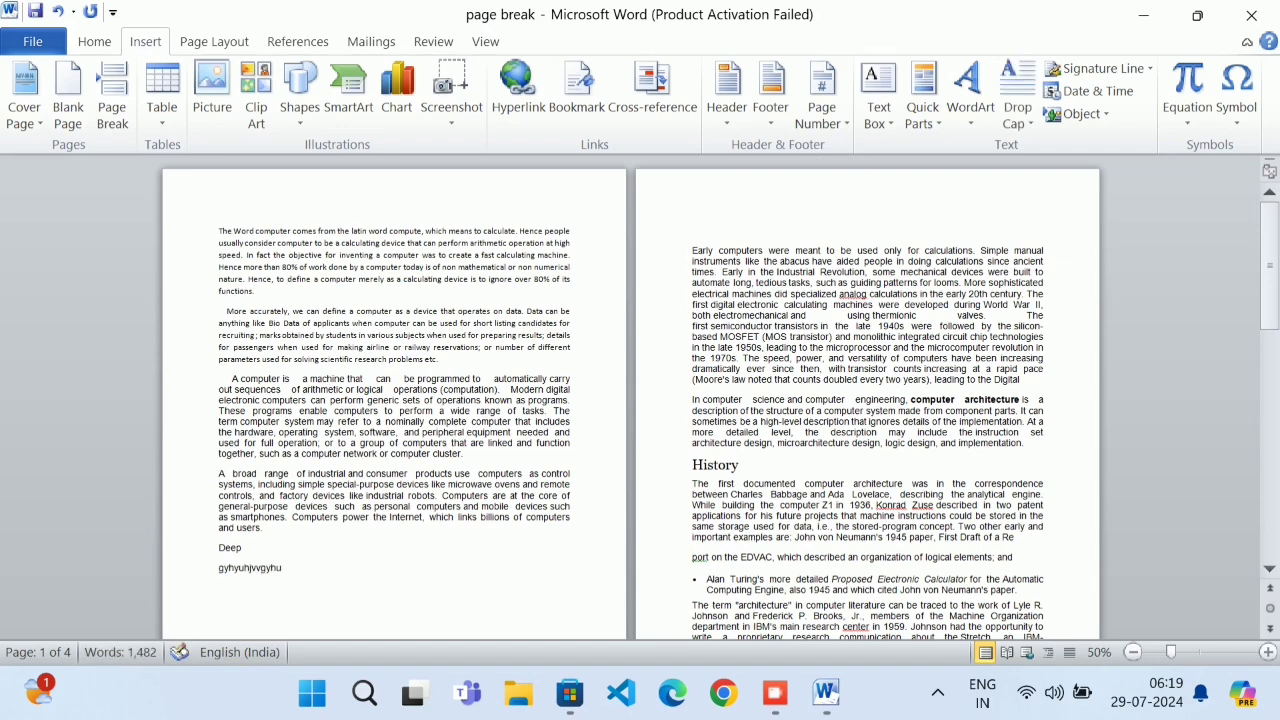
pyautogui.press('Return')
pyautogui.write('fvgtuygyu')
pyautogui.press('Return')
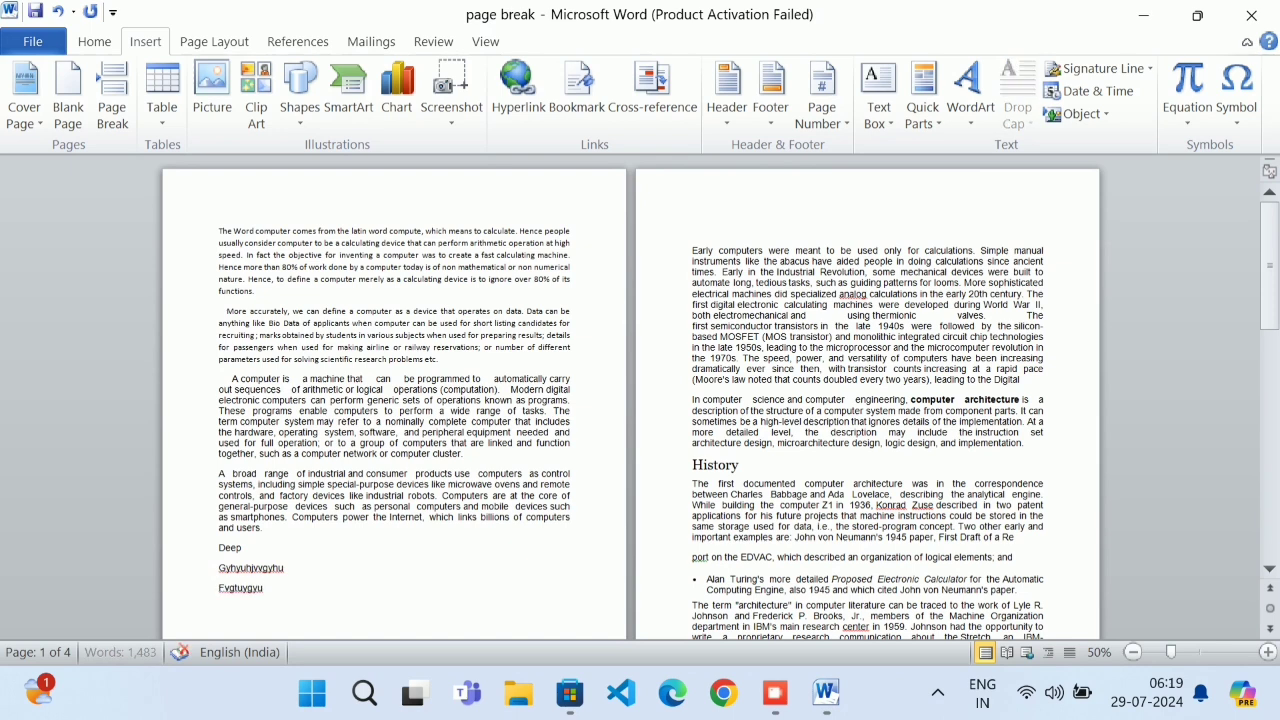
pyautogui.write('gvftgyuguyg')
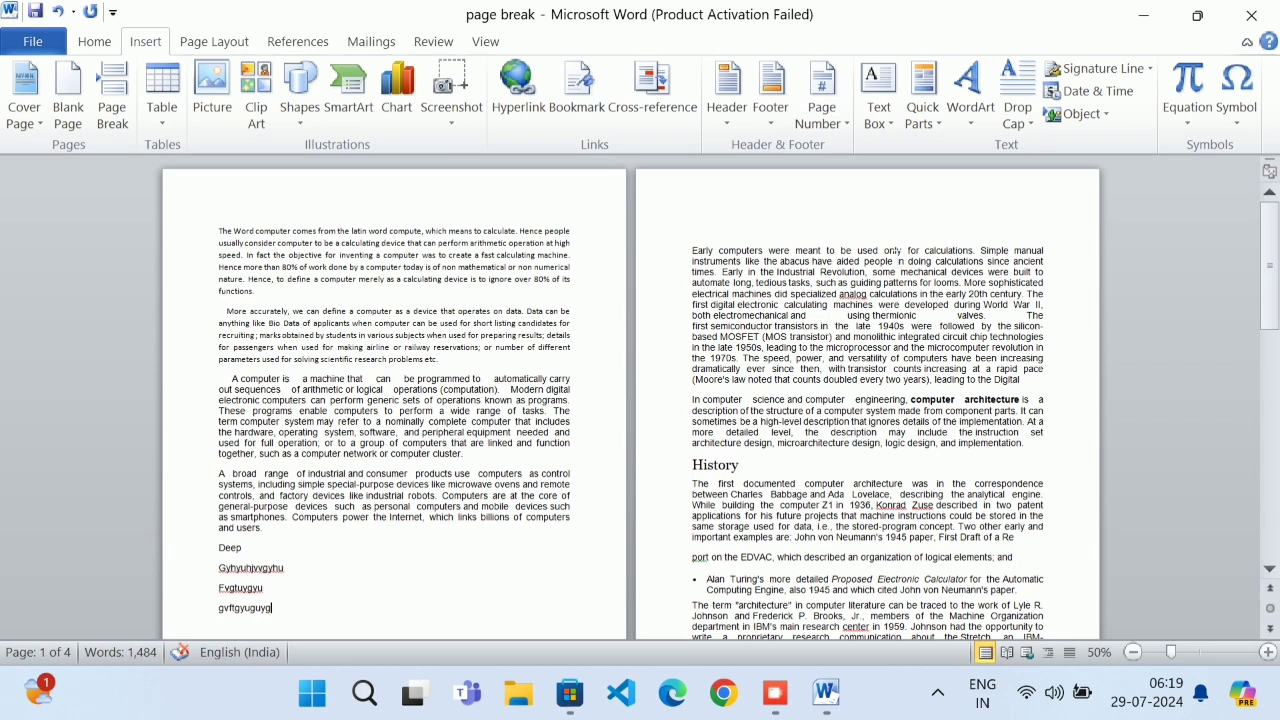
# Delete the four sample lines and the empty line, restoring the period after 'and users'
pyautogui.moveTo(343, 609); pyautogui.dragTo(212, 560)
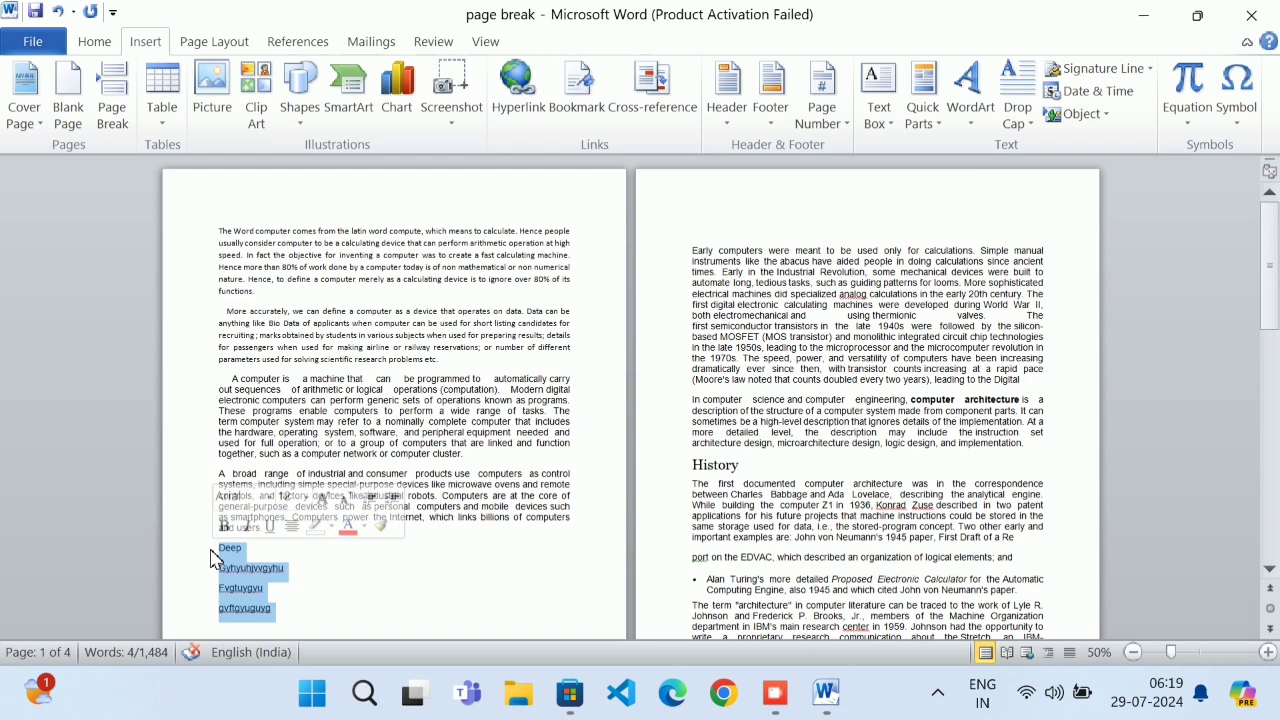
pyautogui.press('Delete')
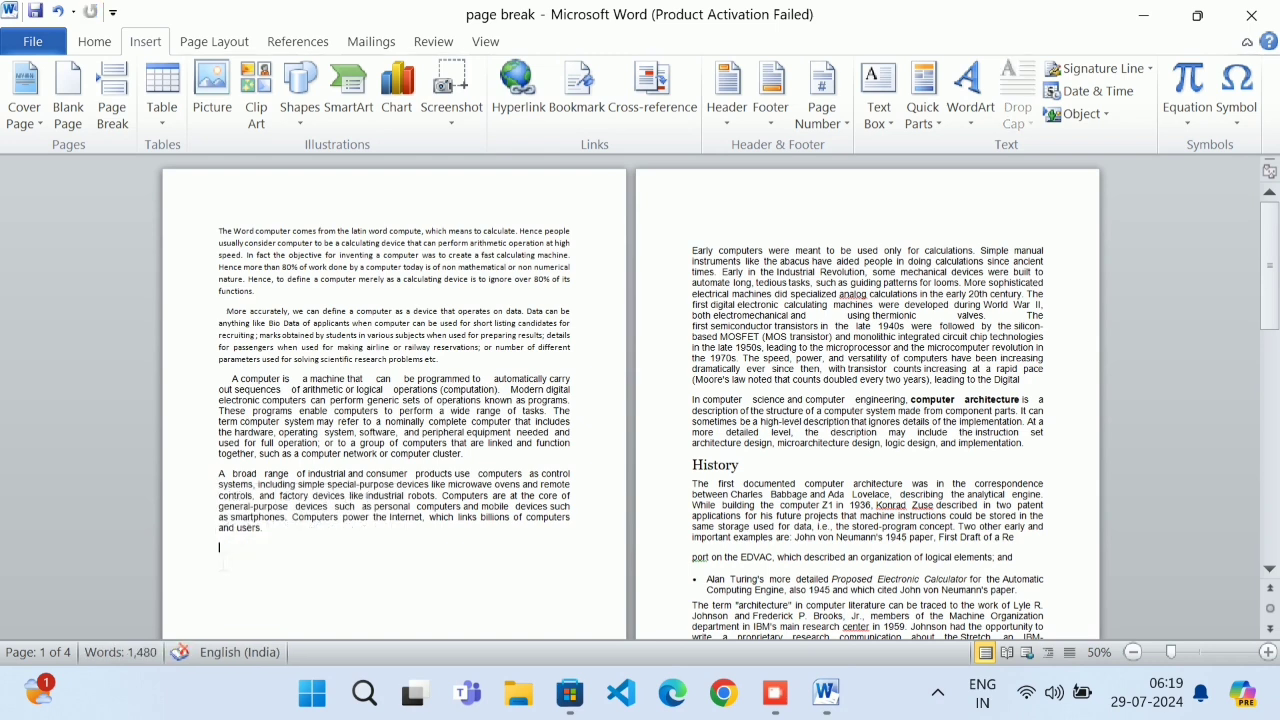
pyautogui.press('BackSpace')
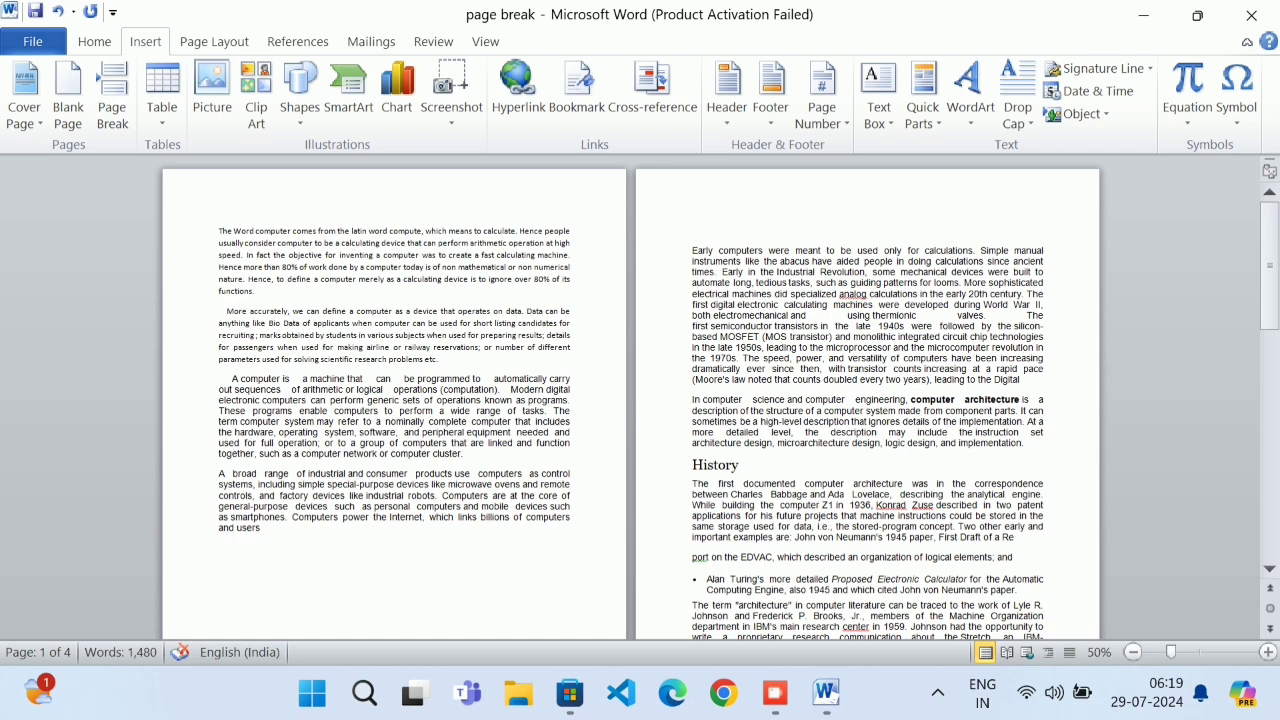
pyautogui.write('.')
# Add two blank lines above 'Early computers', deleting then restoring the page break with Ctrl+Z
pyautogui.hotkey('ctrl', 'Return')
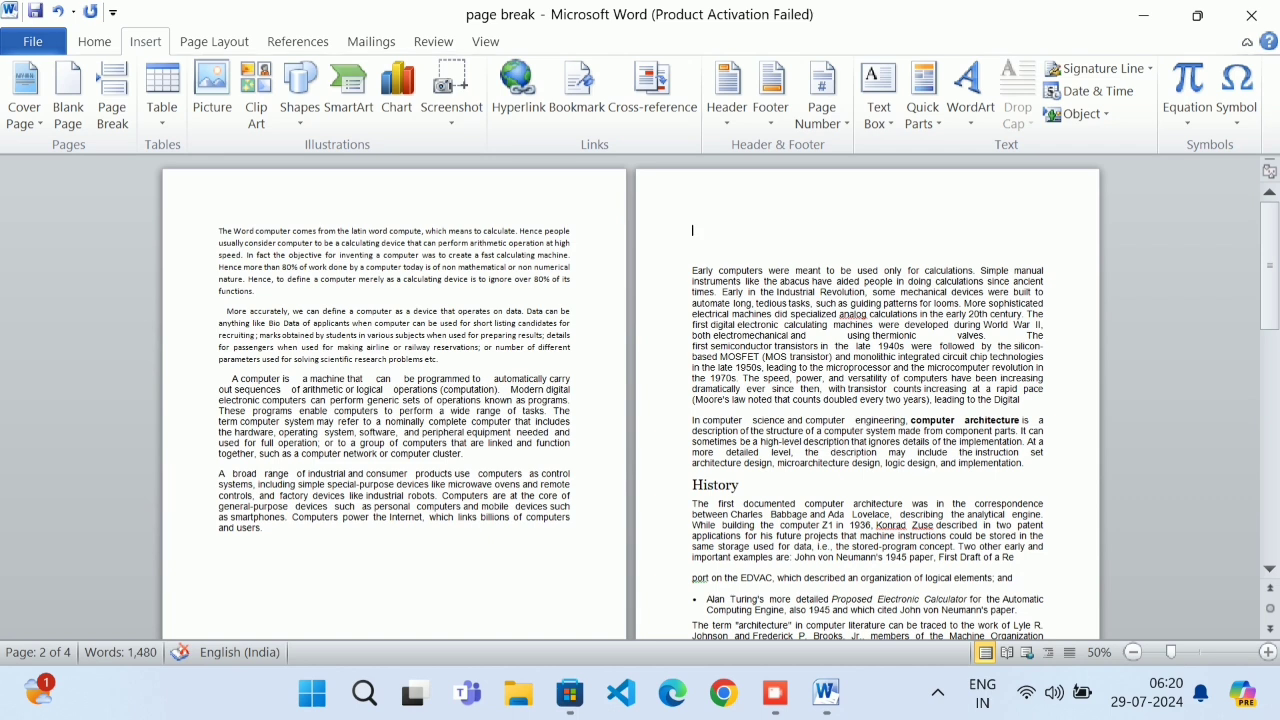
pyautogui.press('Return')
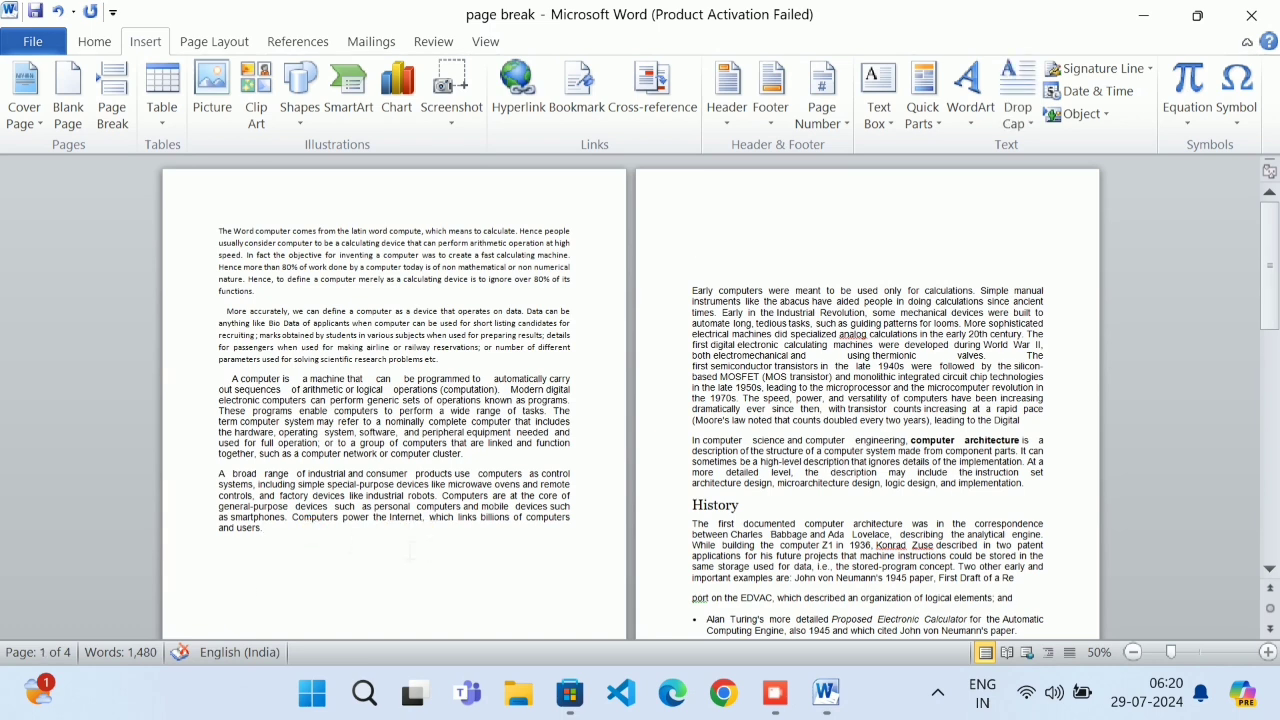
pyautogui.press('Delete')
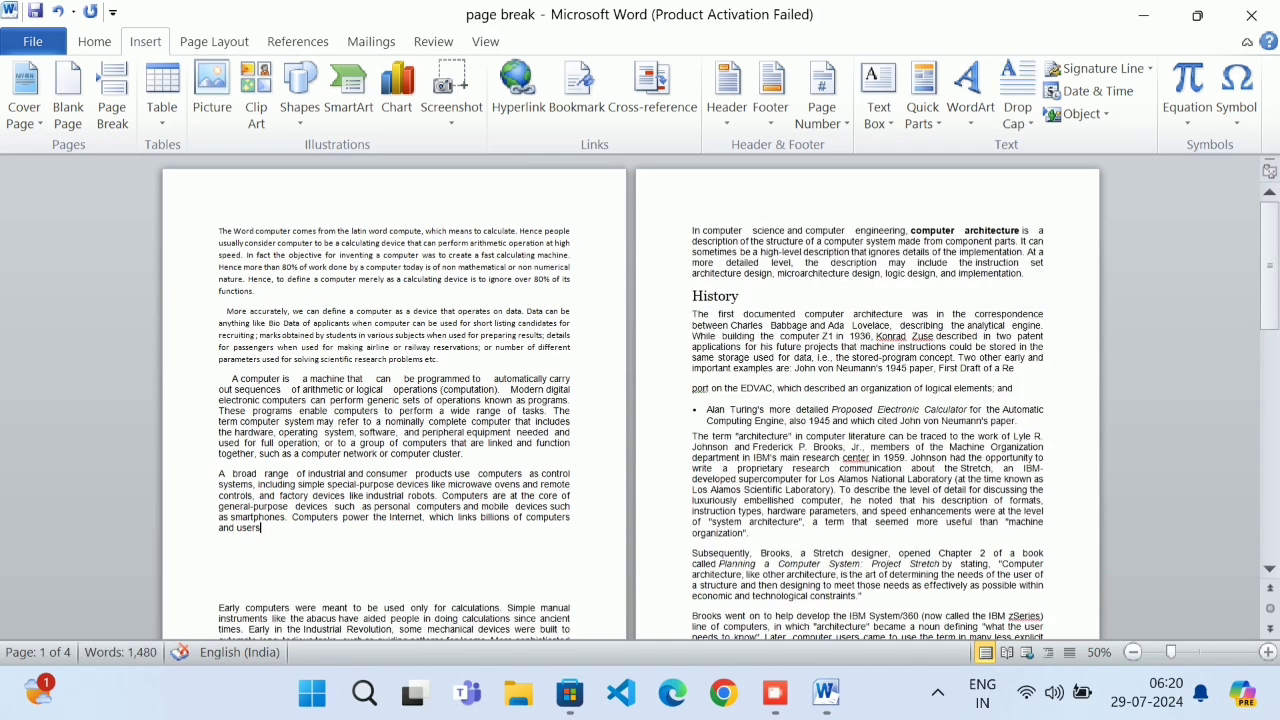
pyautogui.hotkey('ctrl', 'z')
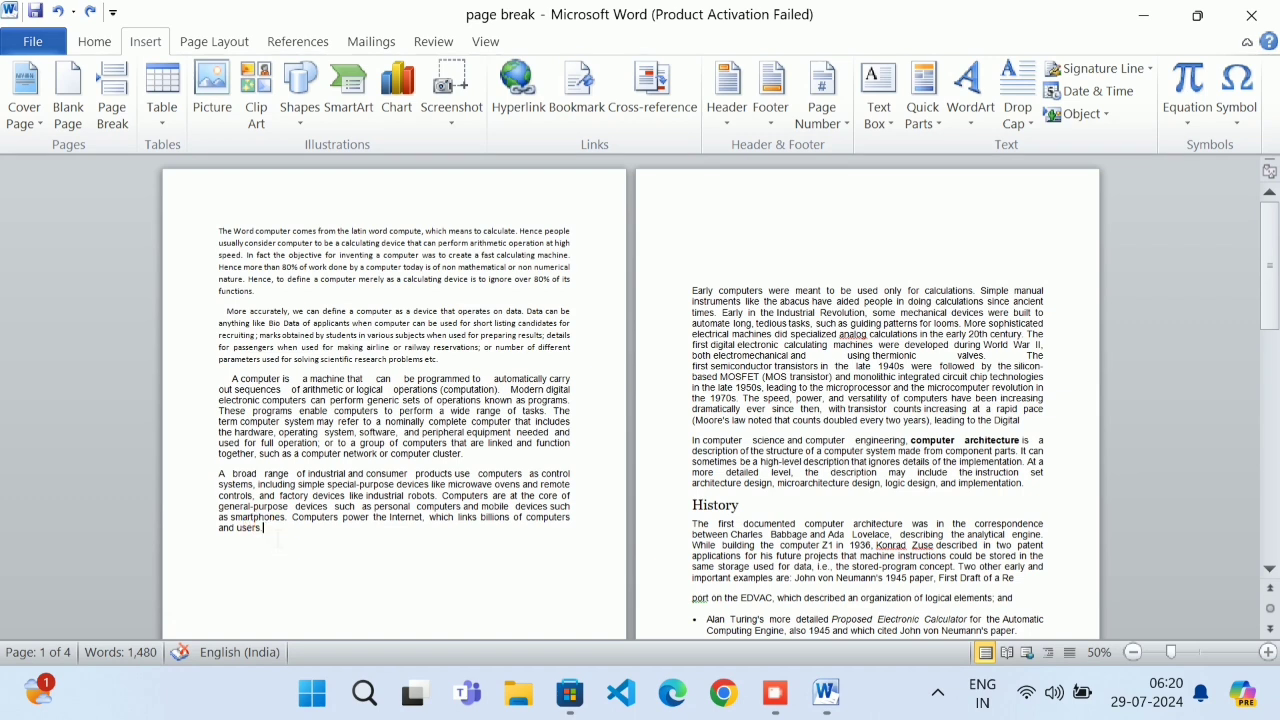
# Type filler lines 'trfdcyfvujhgbui', 'dxctcyvuyb' and 'rdftcytrvcyftyt' below 'and users.'
pyautogui.press('Return')
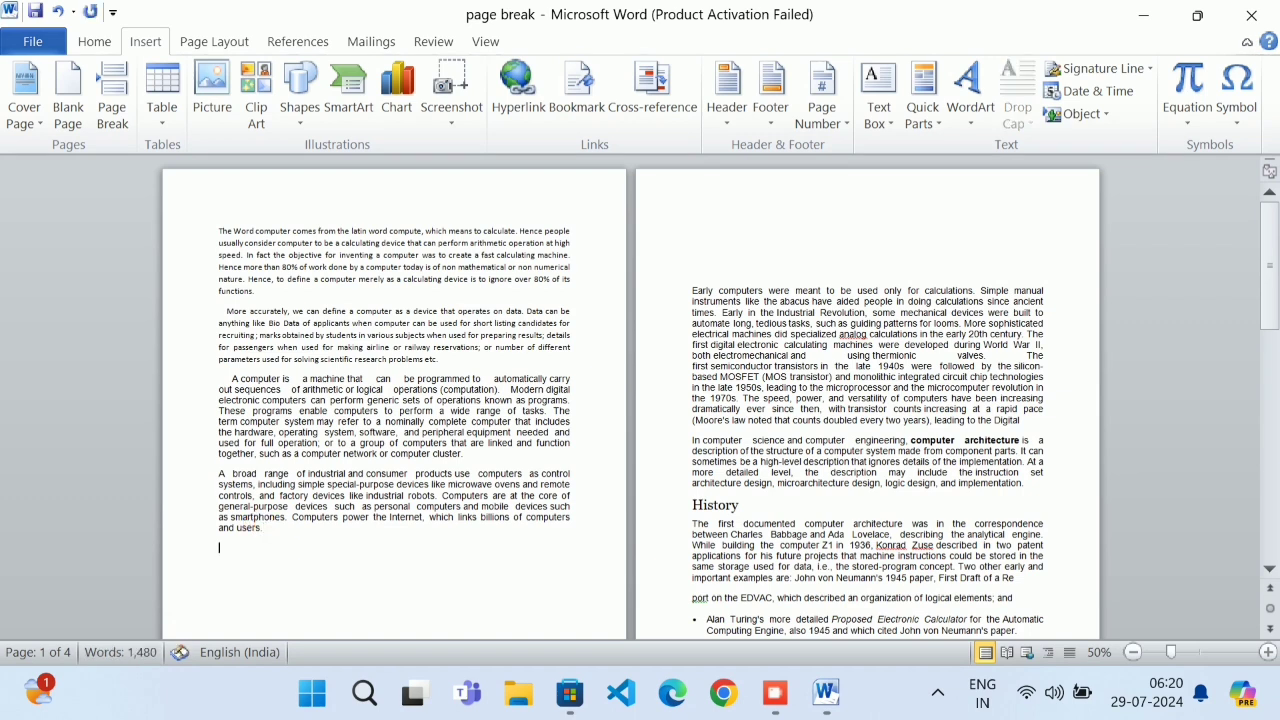
pyautogui.write('trfdcyfvujhgbui')
pyautogui.press('Return')
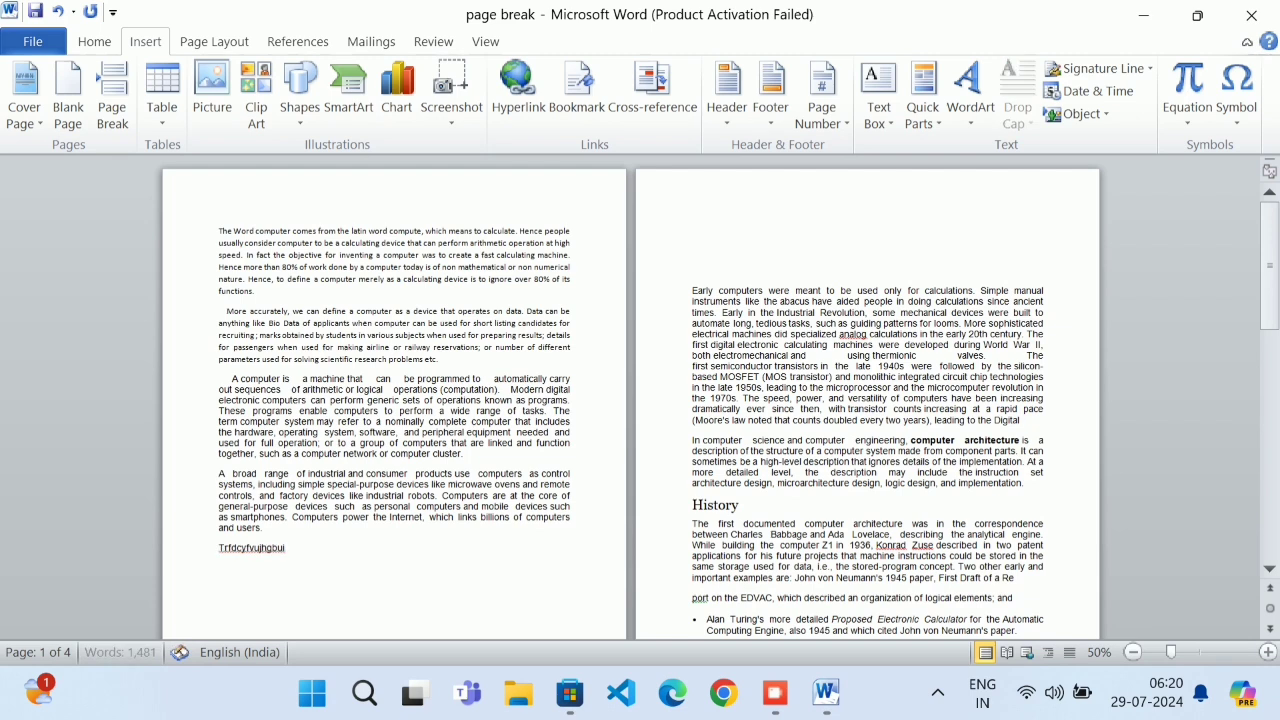
pyautogui.write('dxctcyvuyb')
pyautogui.press('Return')
pyautogui.write('rdftcytrvcyftyt')
pyautogui.press('Return')
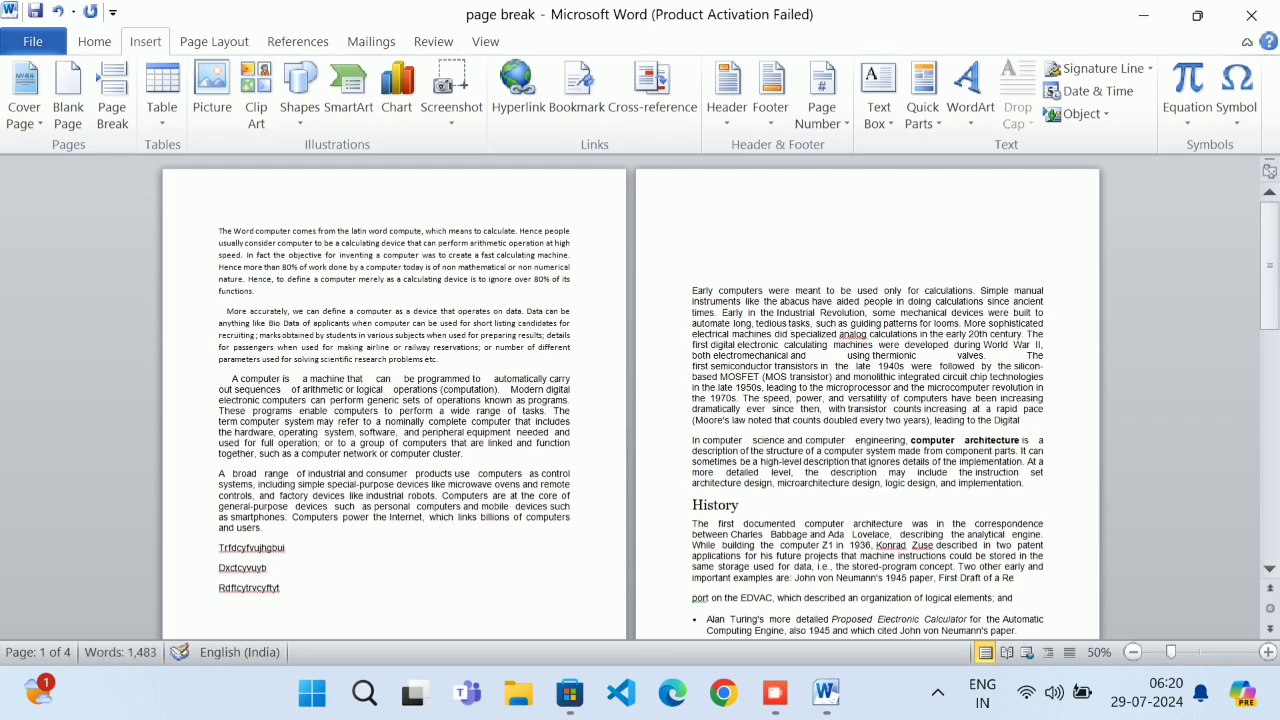
# Add two more filler lines, 'tyfyubiuyh' and 'ytrfdgihiuhi', after the last filler line
pyautogui.click(791, 237)
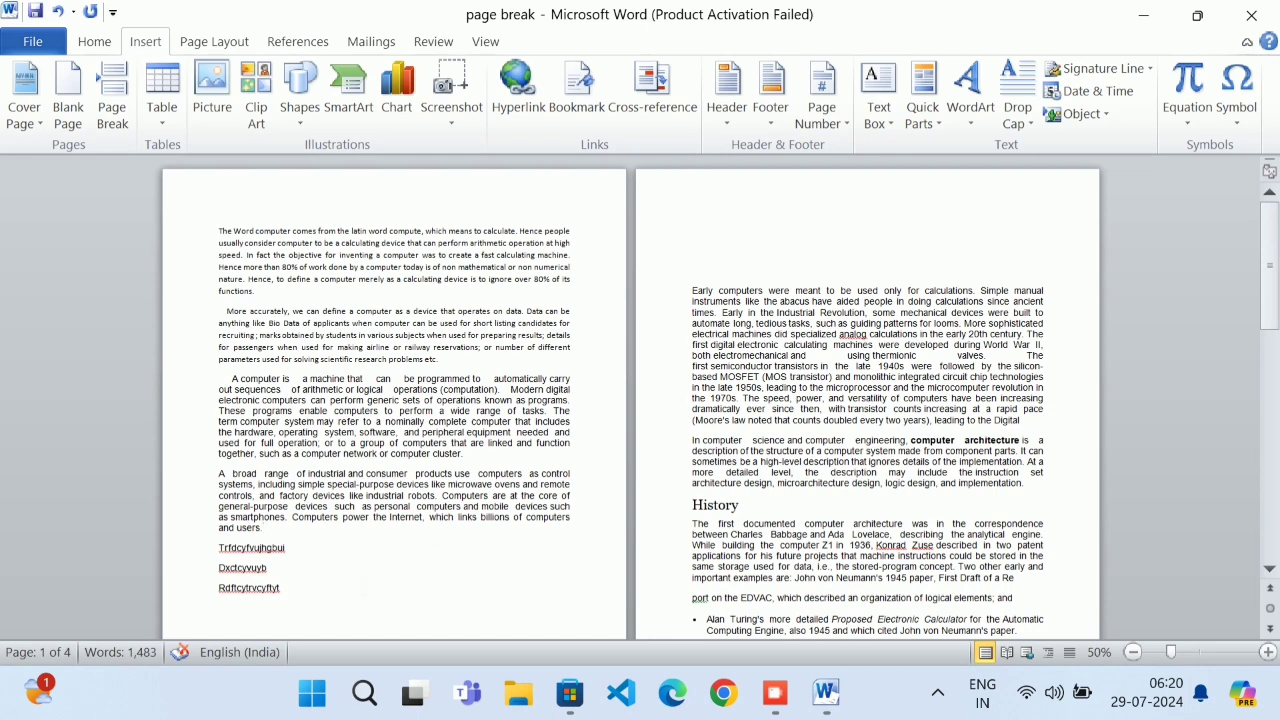
pyautogui.click(344, 603)
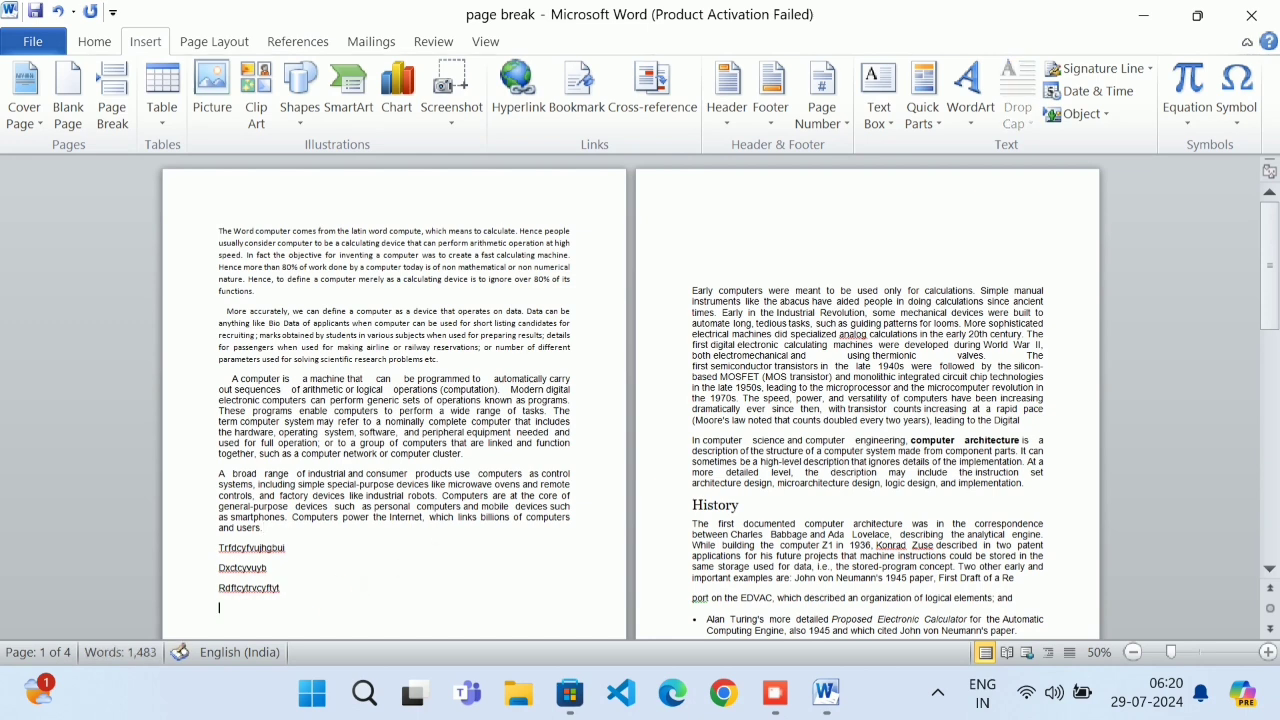
pyautogui.press('Return')
pyautogui.write('tyfyubiuyh')
pyautogui.press('Return')
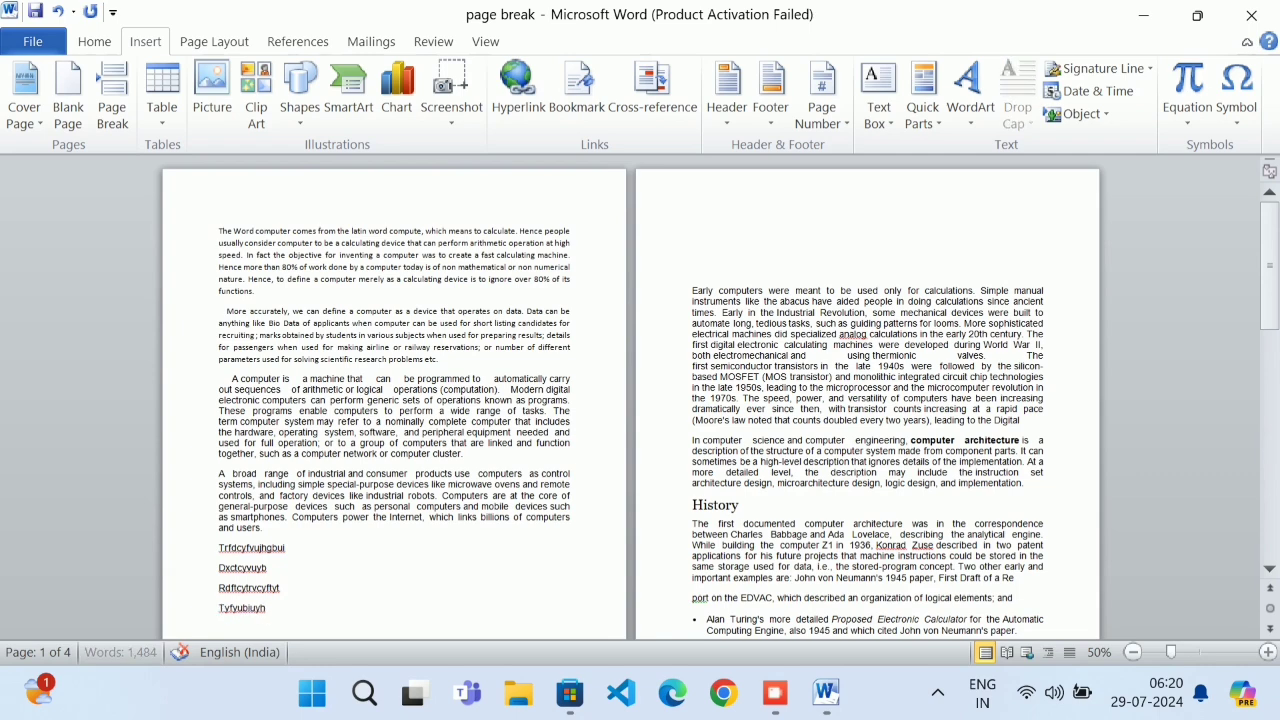
pyautogui.write('ytrfdgihiuhi')
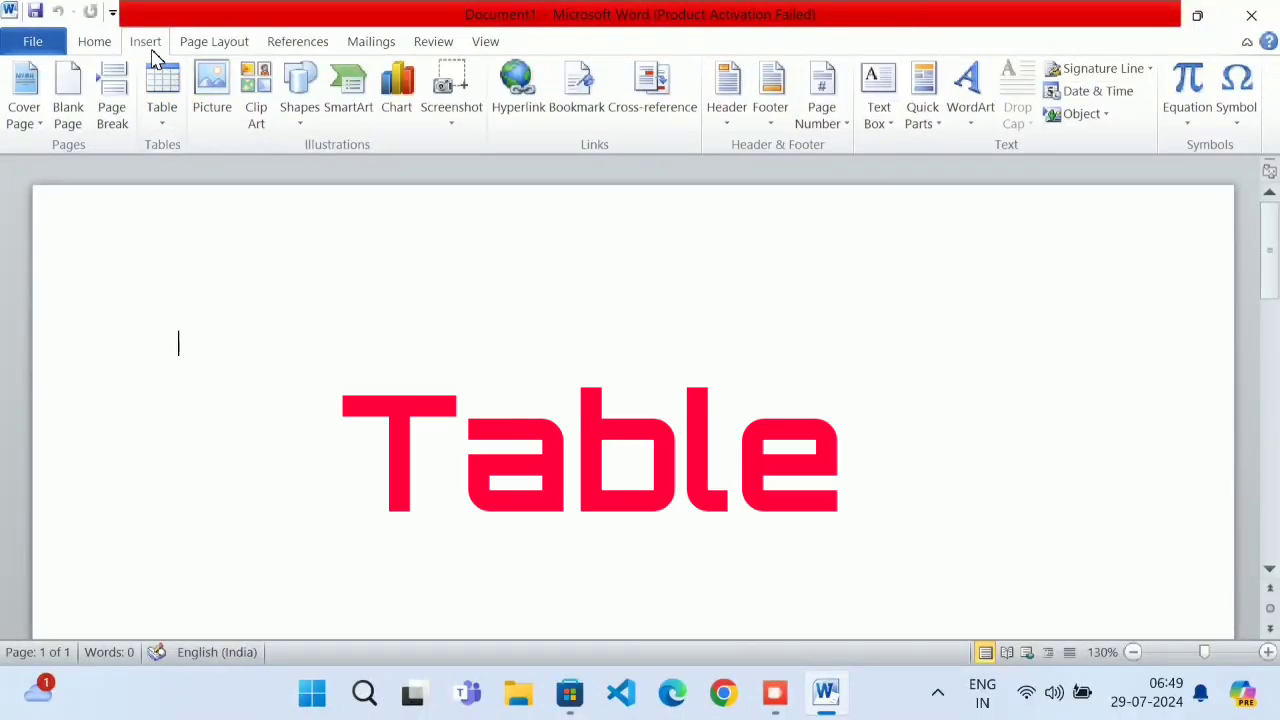
# Insert a 6-column, 3-row table using the Insert Table dialog
pyautogui.click(164, 116)
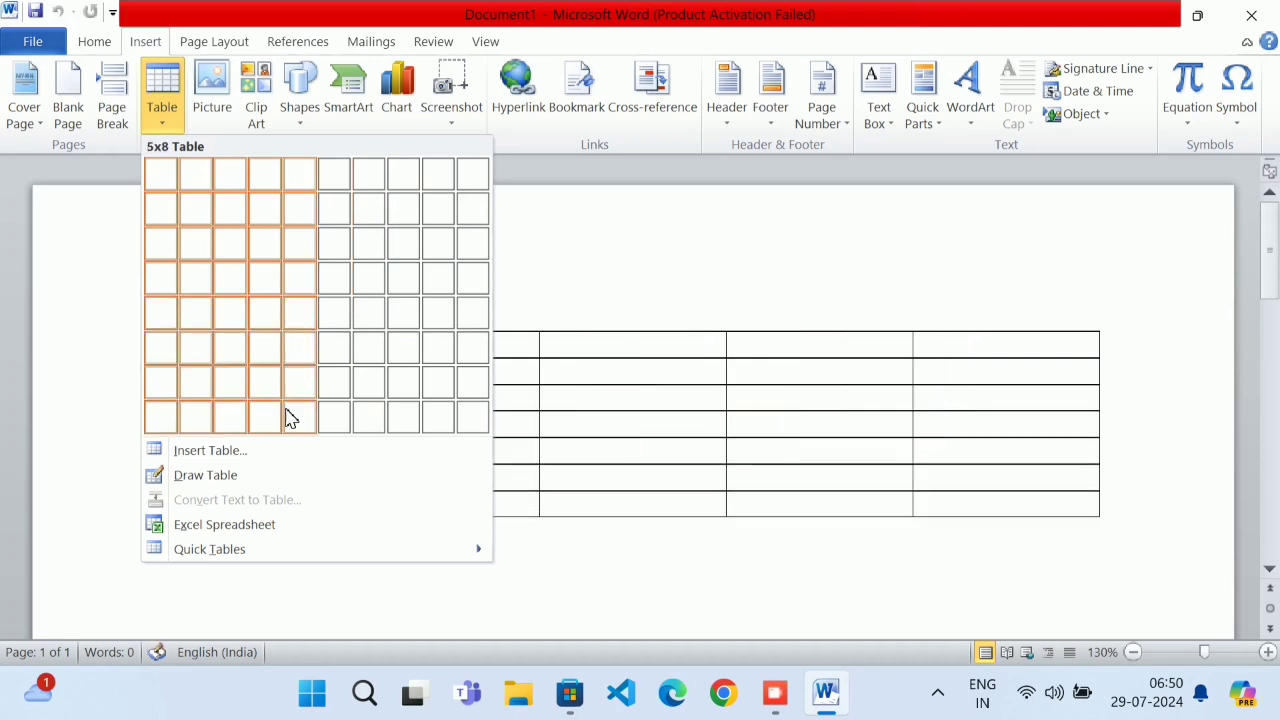
pyautogui.click(252, 450)
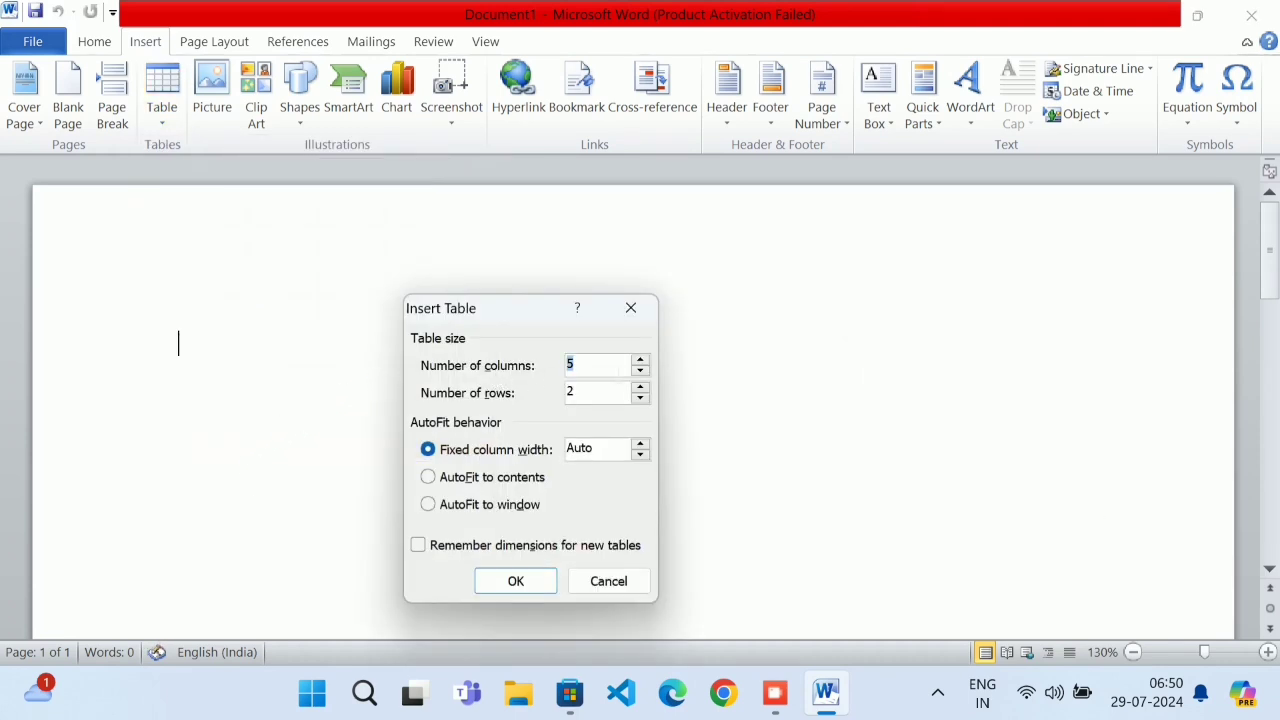
pyautogui.write('6')
pyautogui.click(503, 392)
pyautogui.write('3')
pyautogui.click(516, 581)
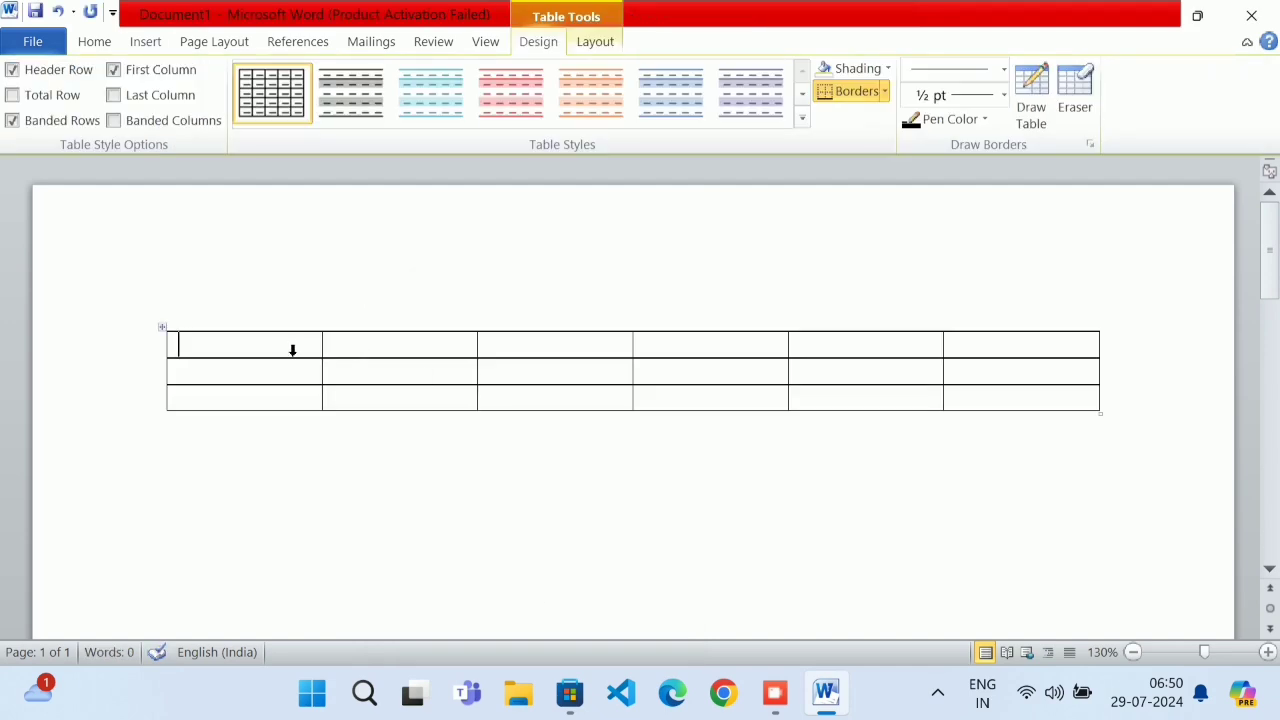
# Type the headings Emp id, Emp name, Address, Design and Dept across the first table row
pyautogui.write('ep')
pyautogui.press('BackSpace')
pyautogui.write('mp')
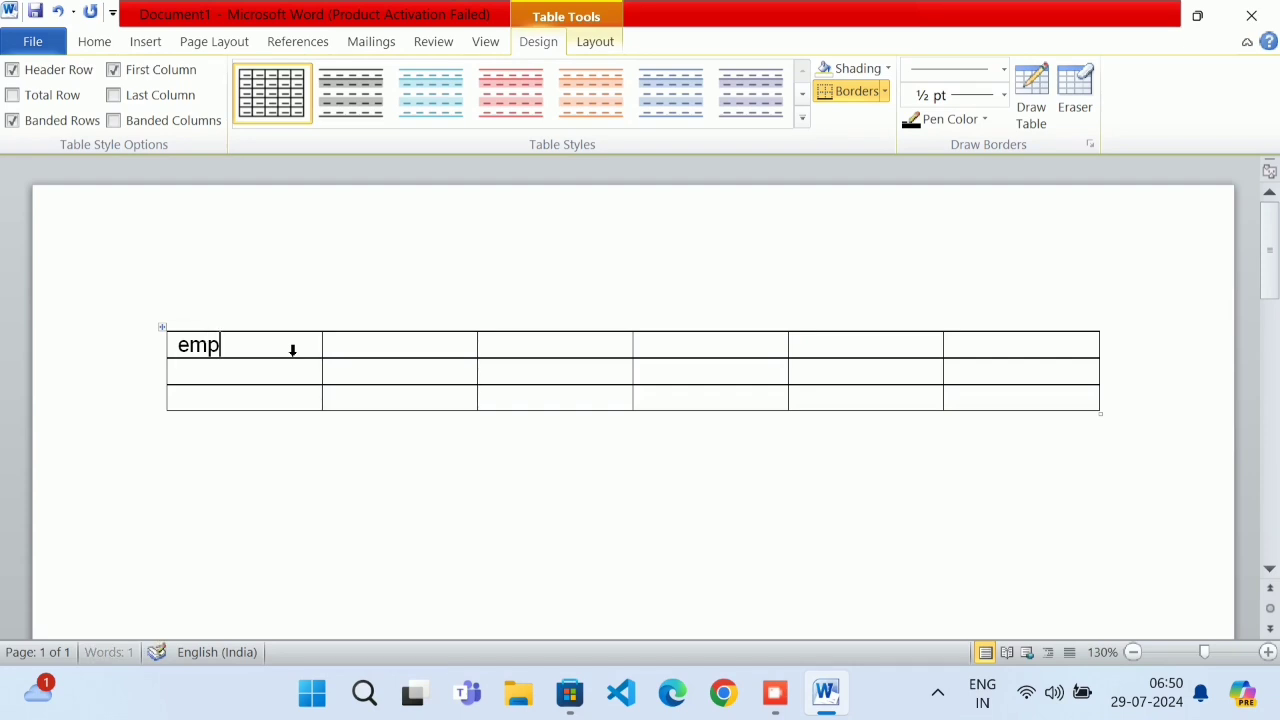
pyautogui.write(' id')
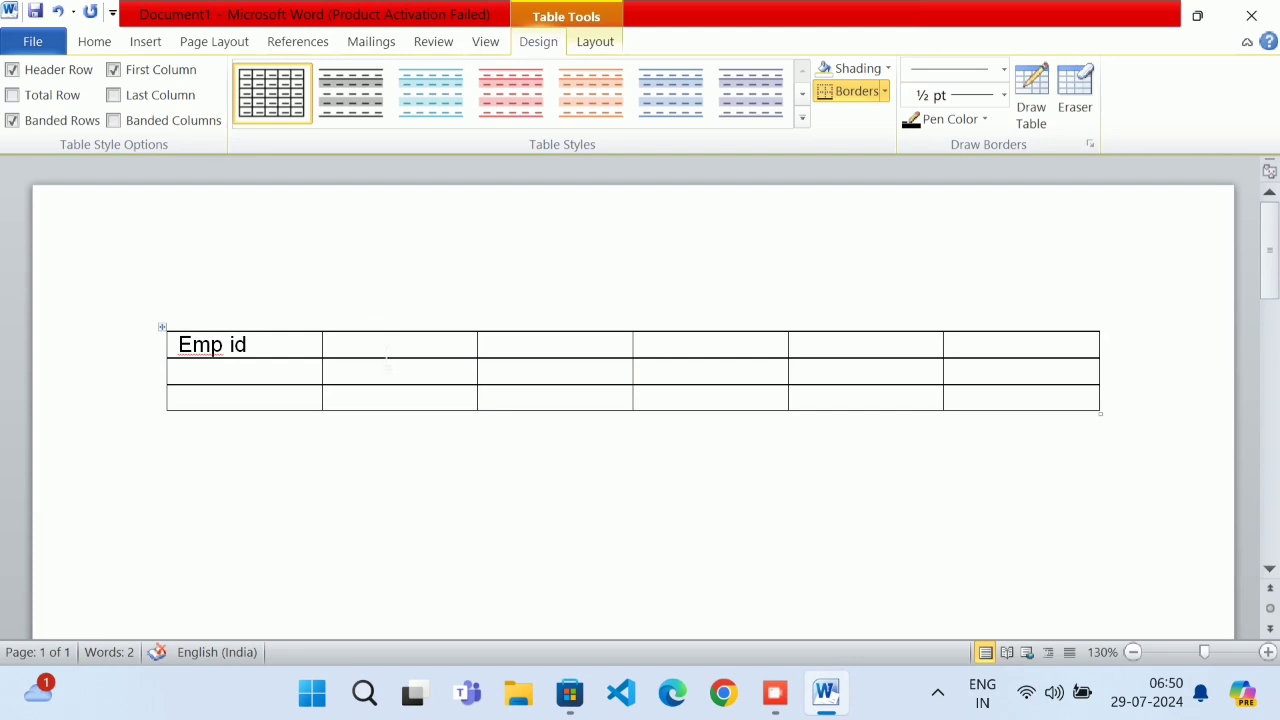
pyautogui.write('emp name')
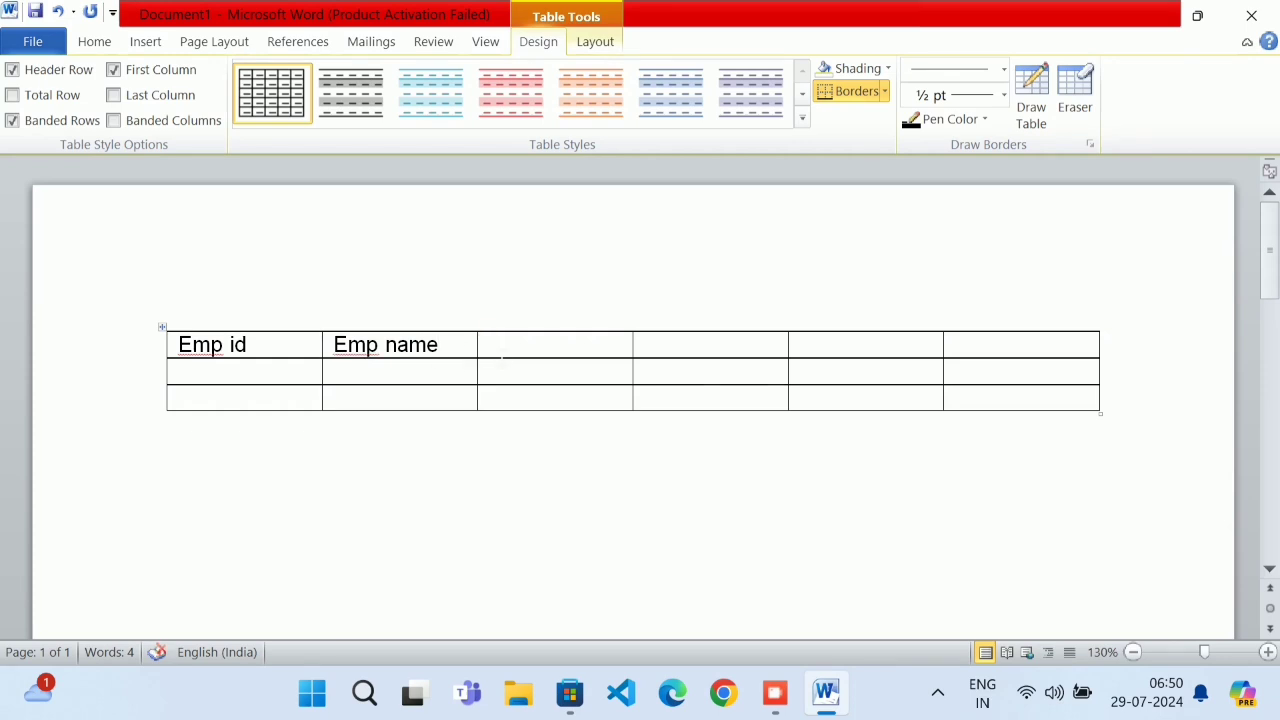
pyautogui.click(501, 345)
pyautogui.write('addre')
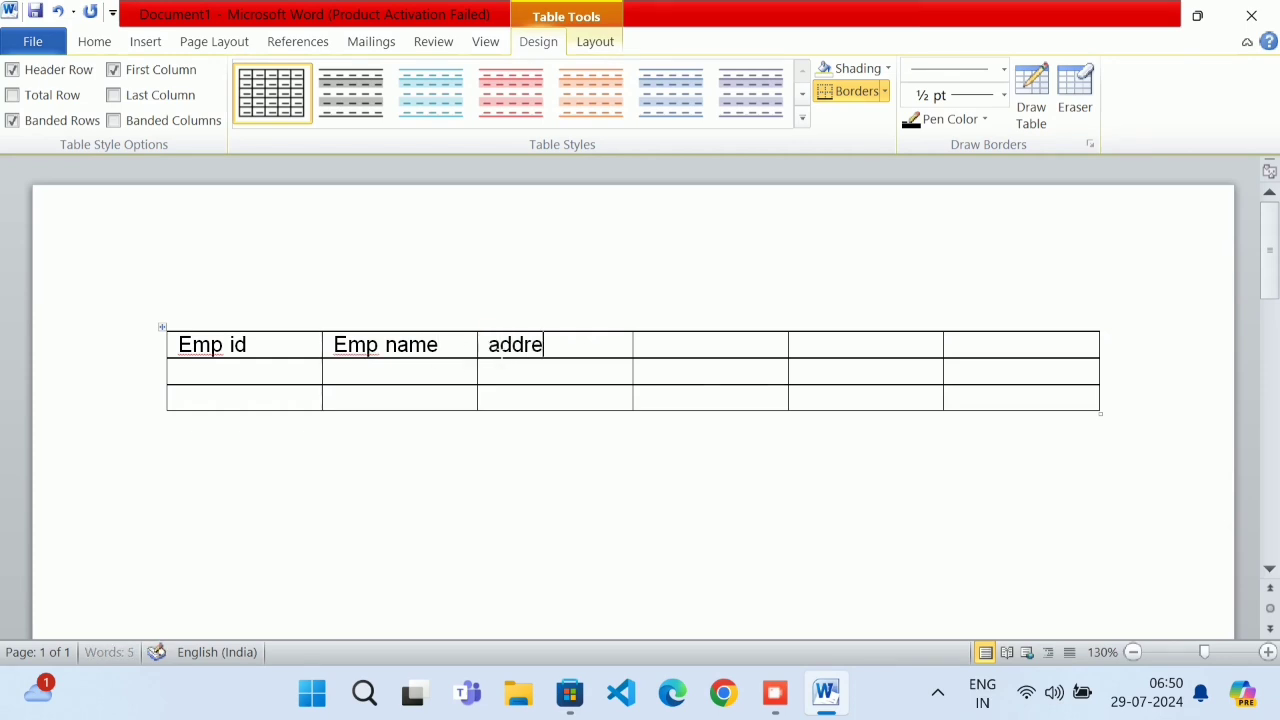
pyautogui.write('sas')
pyautogui.press('BackSpace')
pyautogui.press('BackSpace')
pyautogui.write('s')
pyautogui.write('desig')
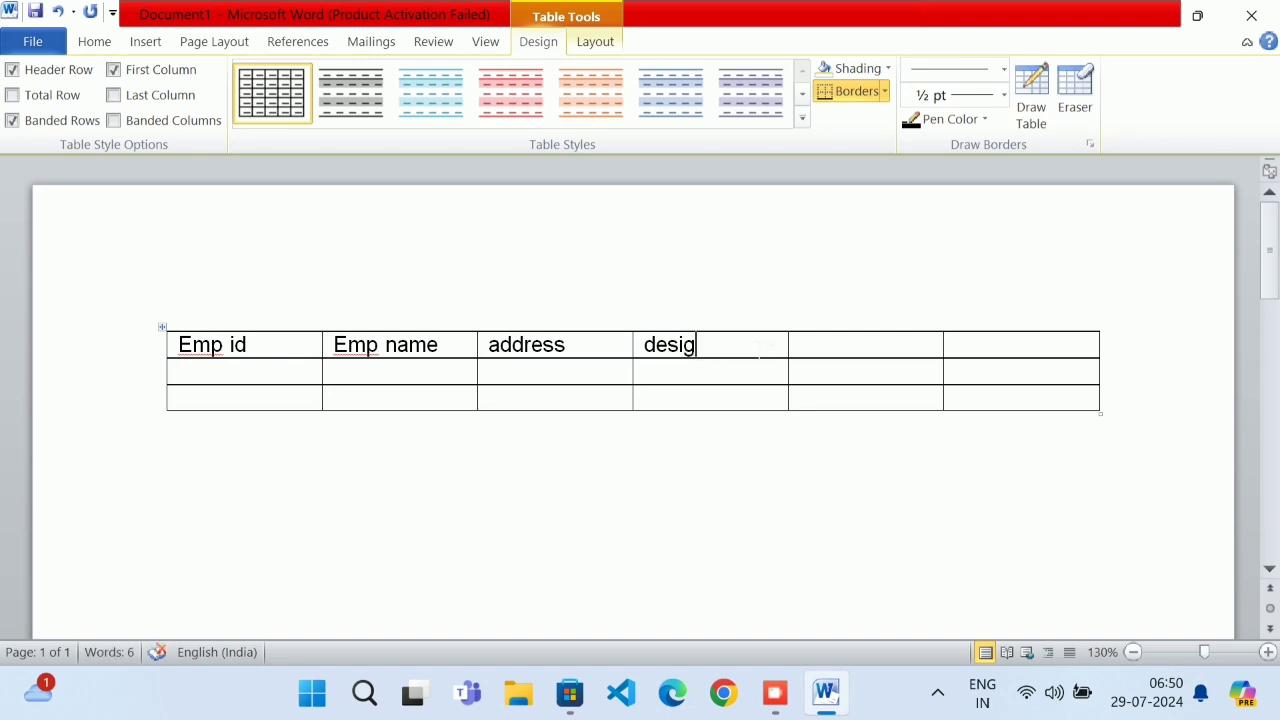
pyautogui.write('n')
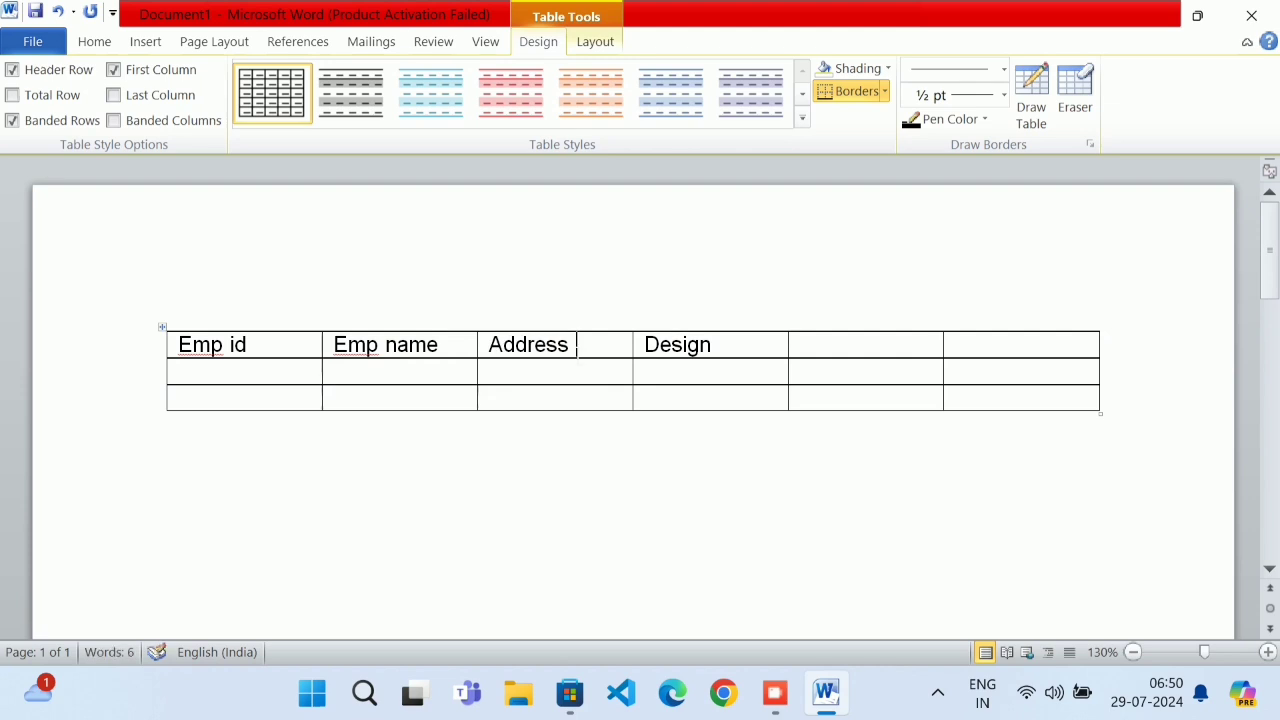
pyautogui.click(869, 349)
pyautogui.write('dept')
pyautogui.click(1016, 358)
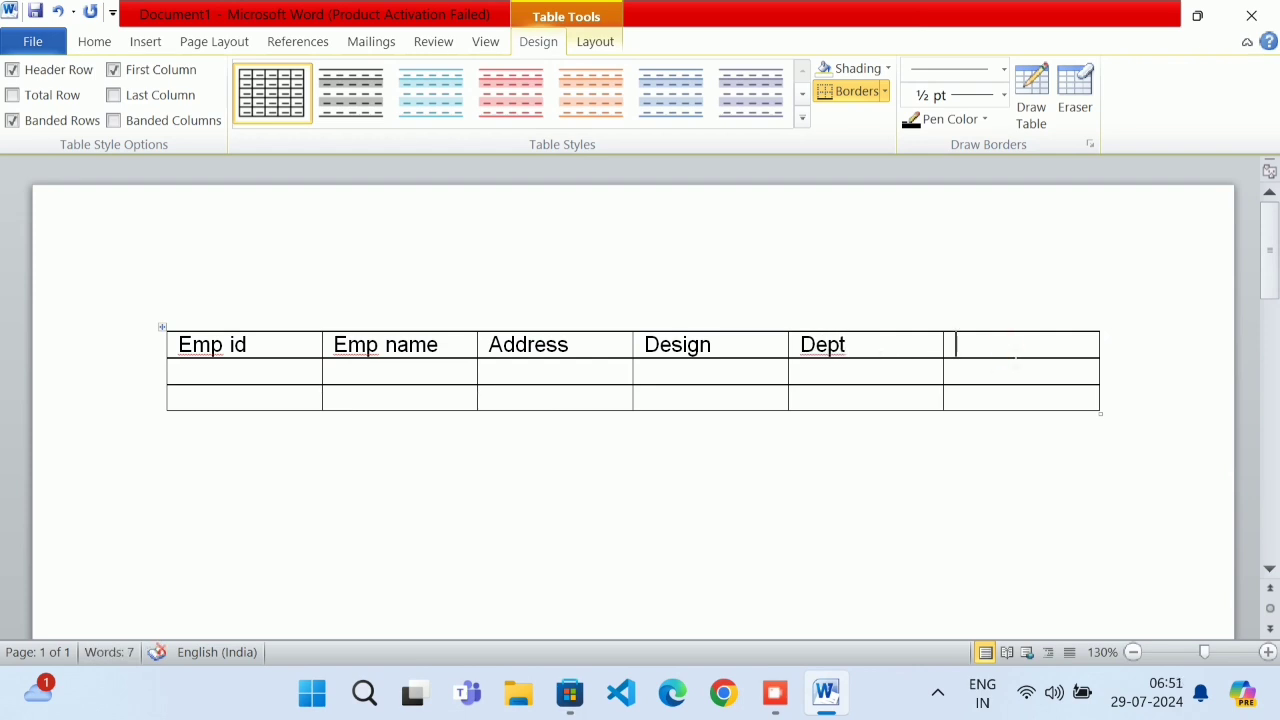
pyautogui.click(1012, 352)
# Delete the table's empty sixth column
pyautogui.click(594, 43)
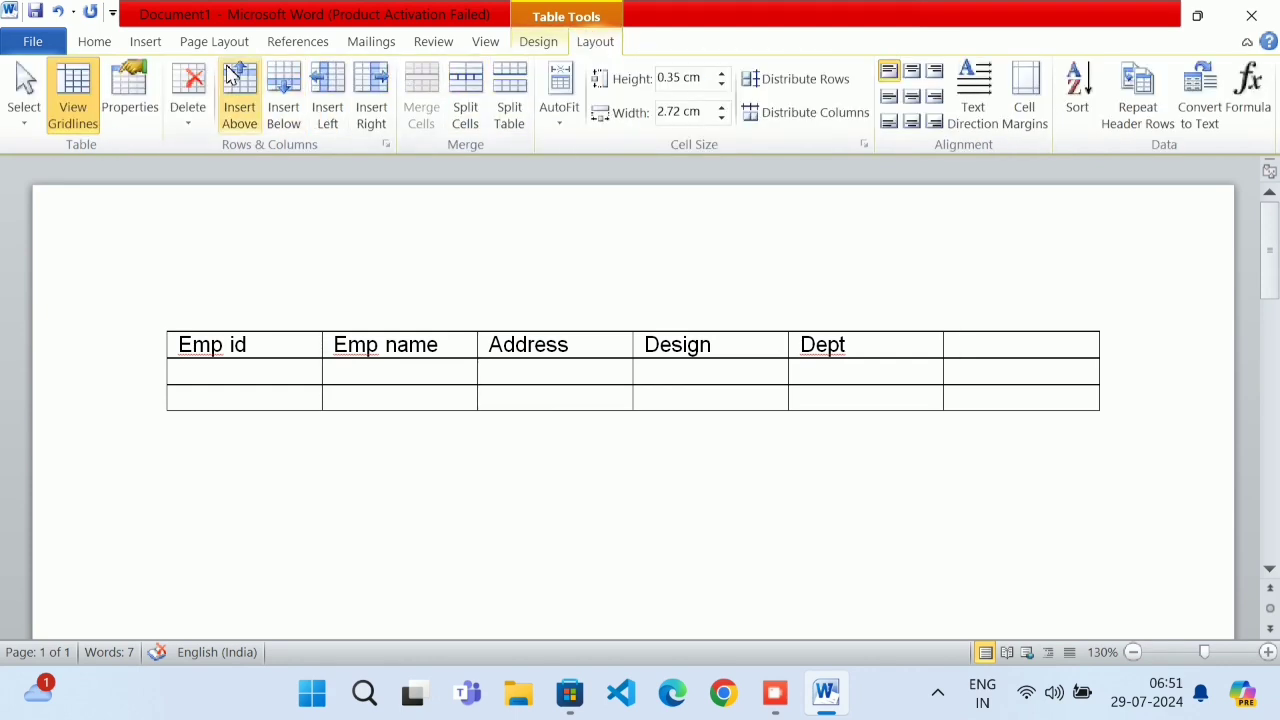
pyautogui.click(188, 108)
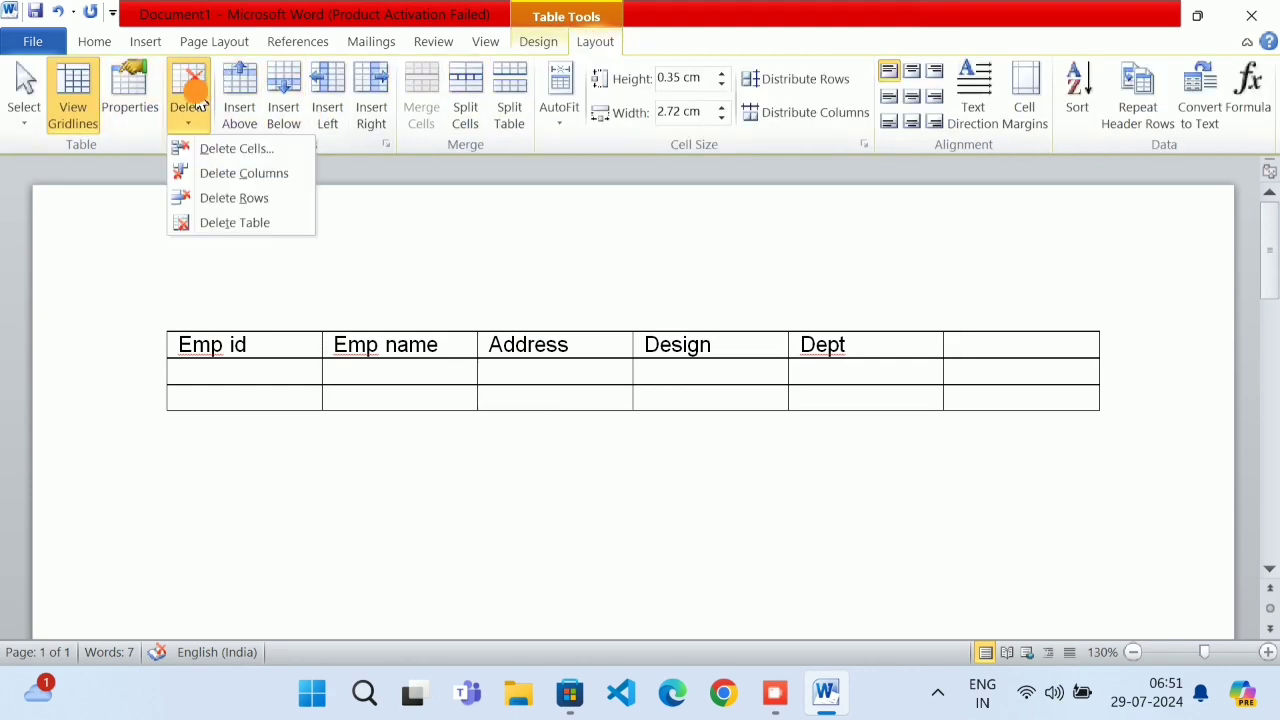
pyautogui.click(249, 180)
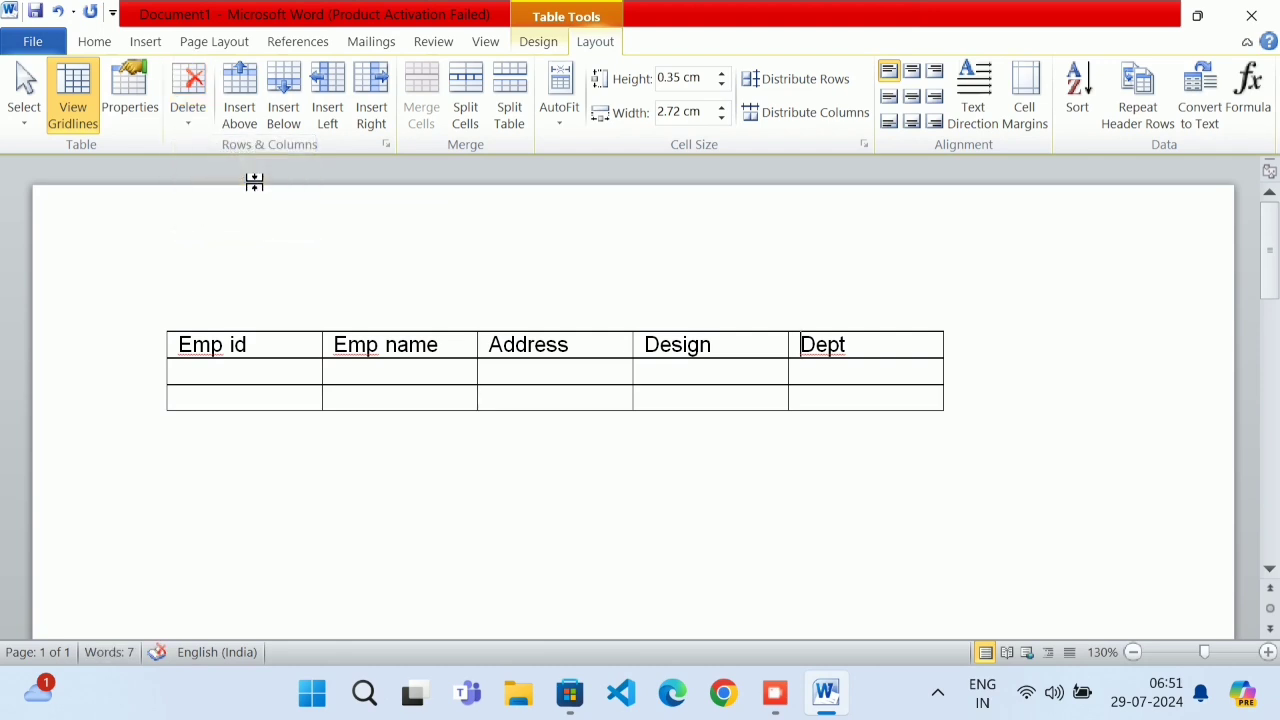
# Insert two new empty columns to the right of Dept
pyautogui.click(931, 354)
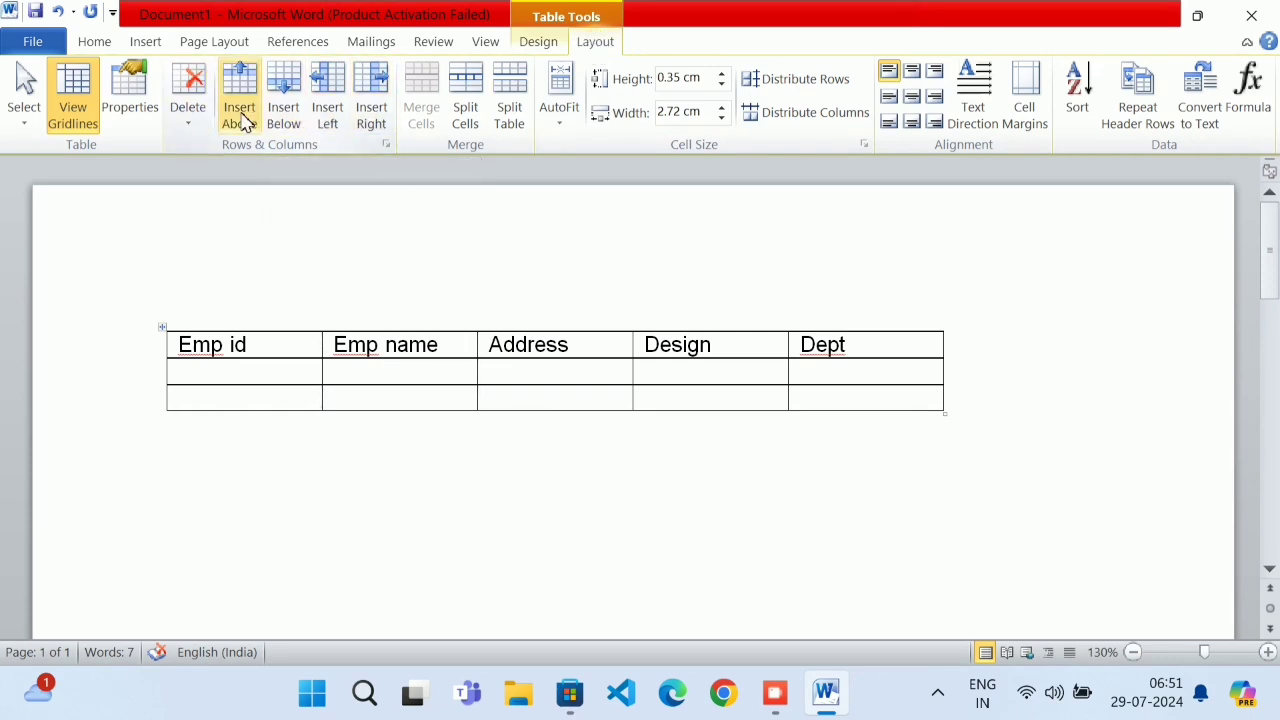
pyautogui.click(390, 124)
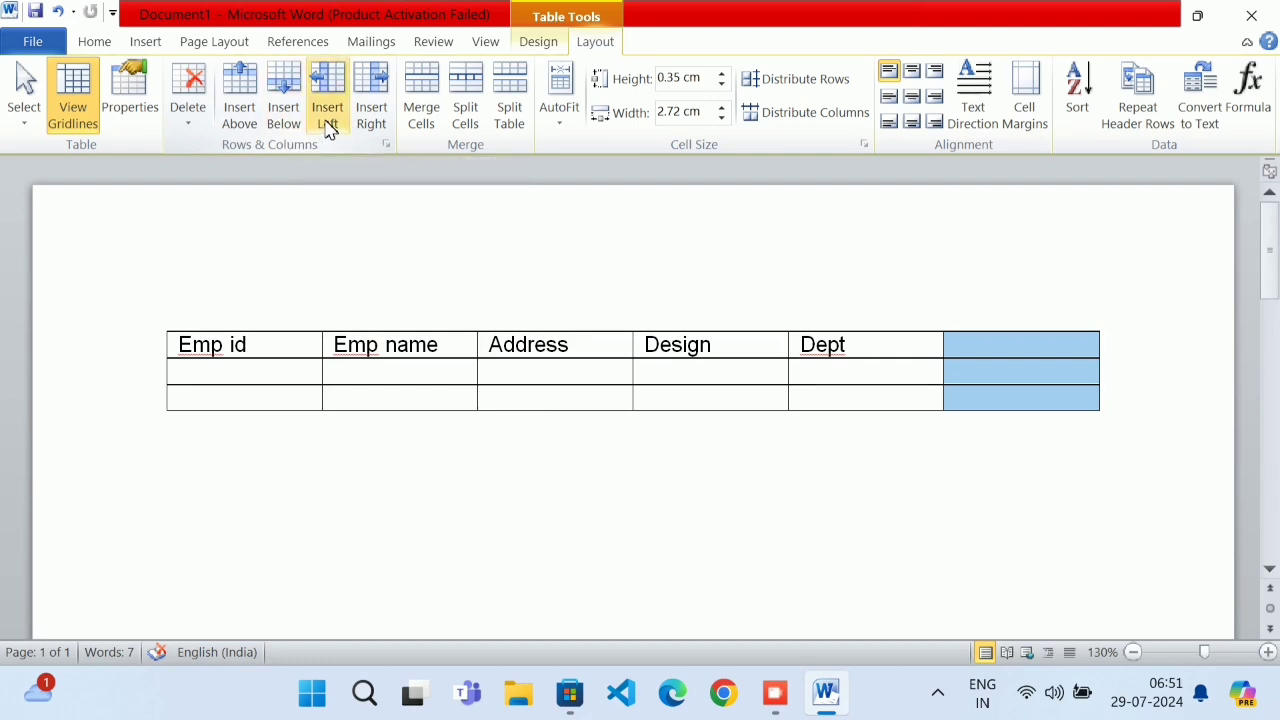
pyautogui.click(1034, 355)
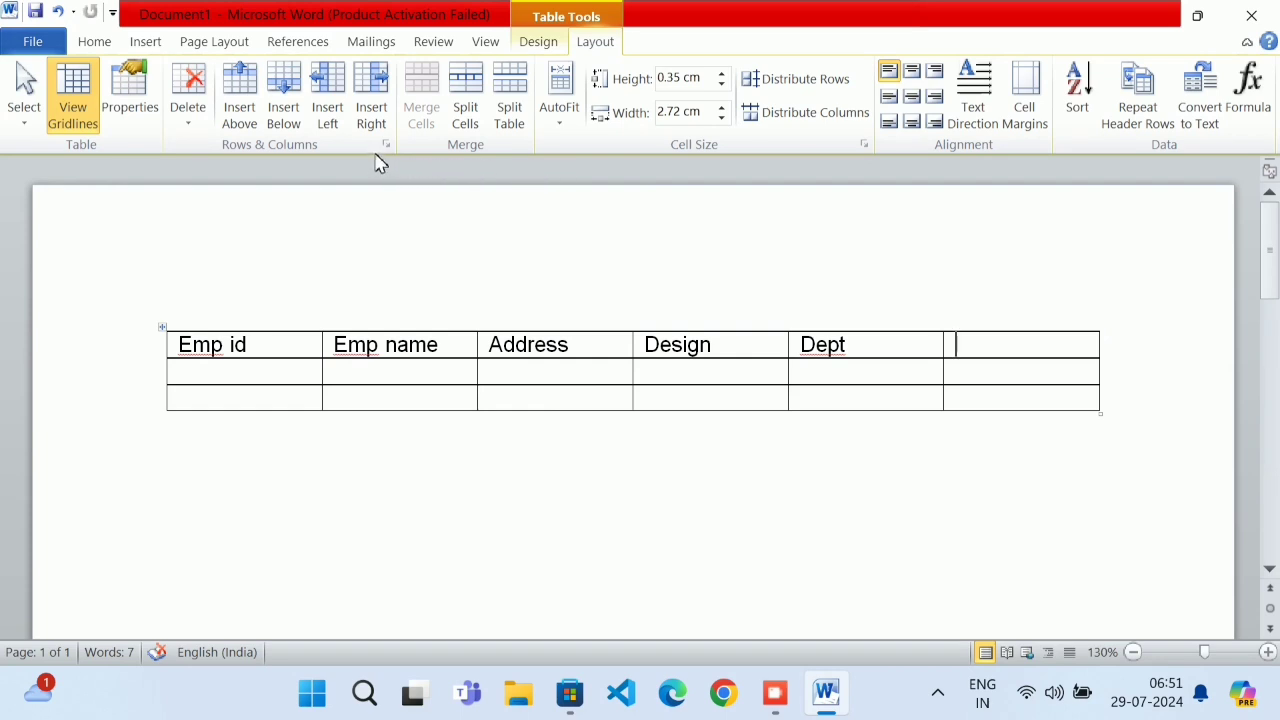
pyautogui.click(322, 120)
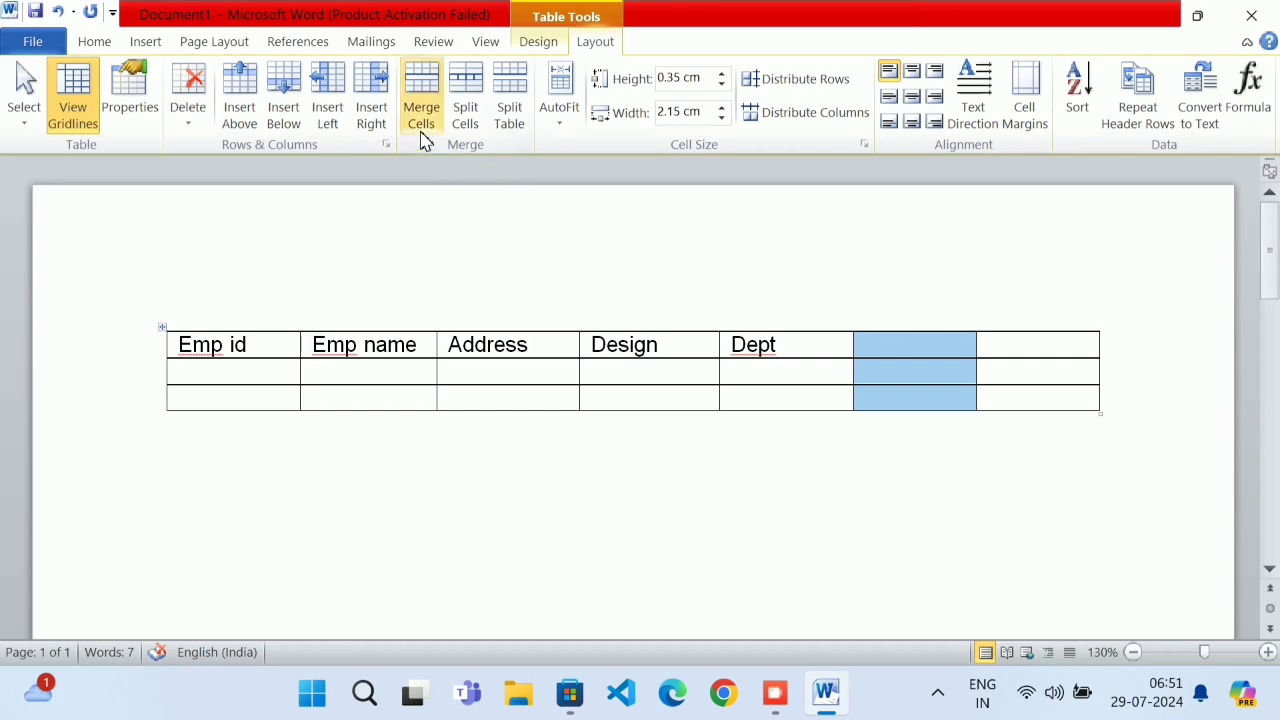
# Merge, then undo back to five columns ending at Dept, and select the header row
pyautogui.moveTo(1040, 348); pyautogui.dragTo(947, 408)
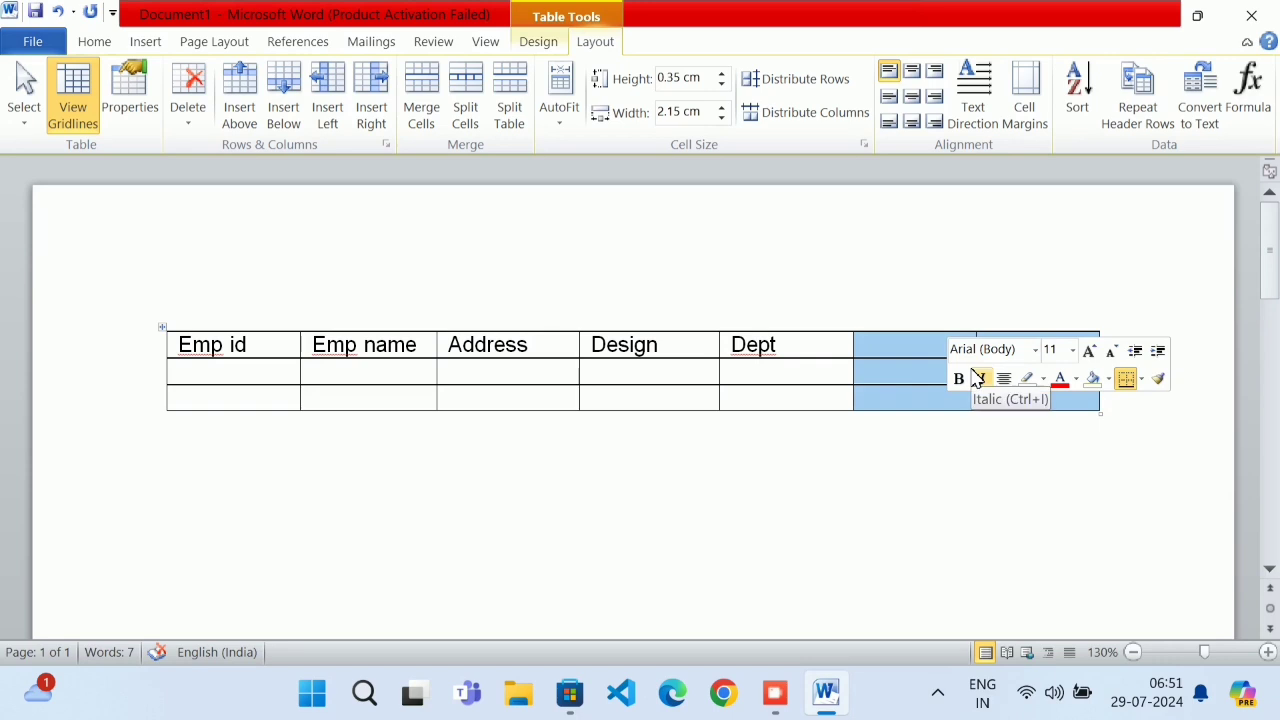
pyautogui.click(421, 108)
pyautogui.click(1040, 377)
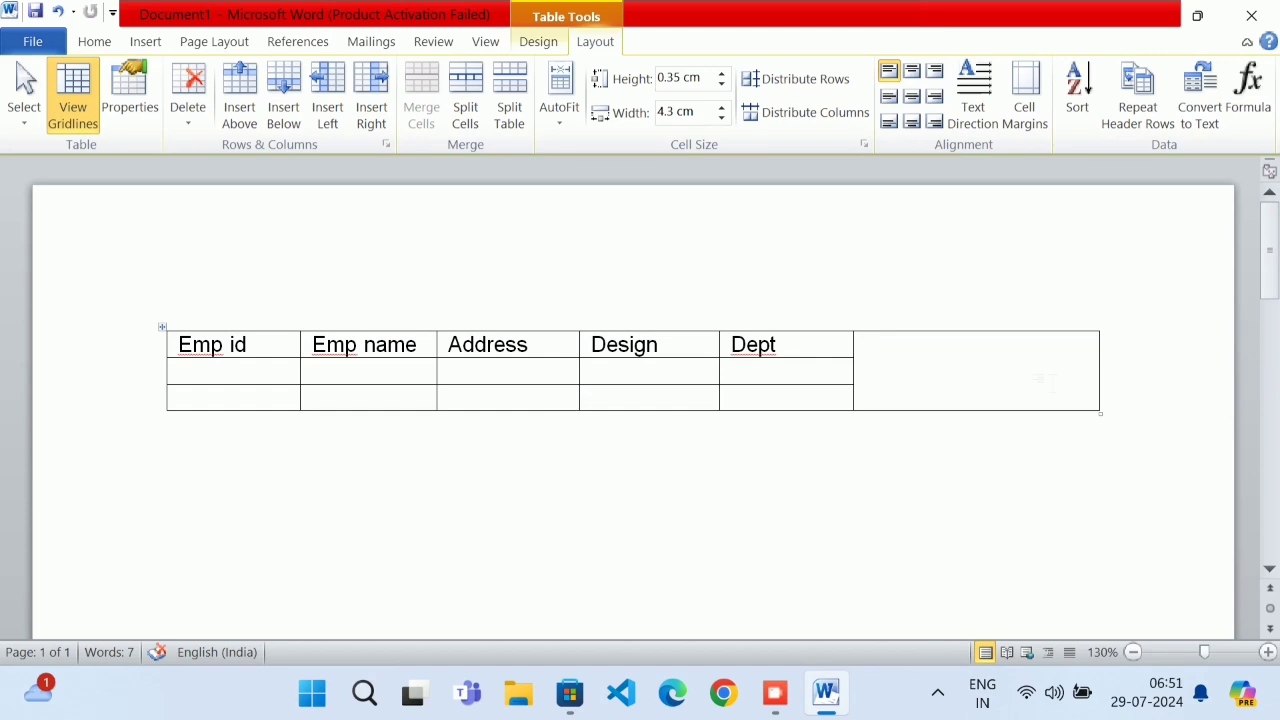
pyautogui.hotkey('ctrl', 'z')
pyautogui.hotkey('ctrl', 'z')
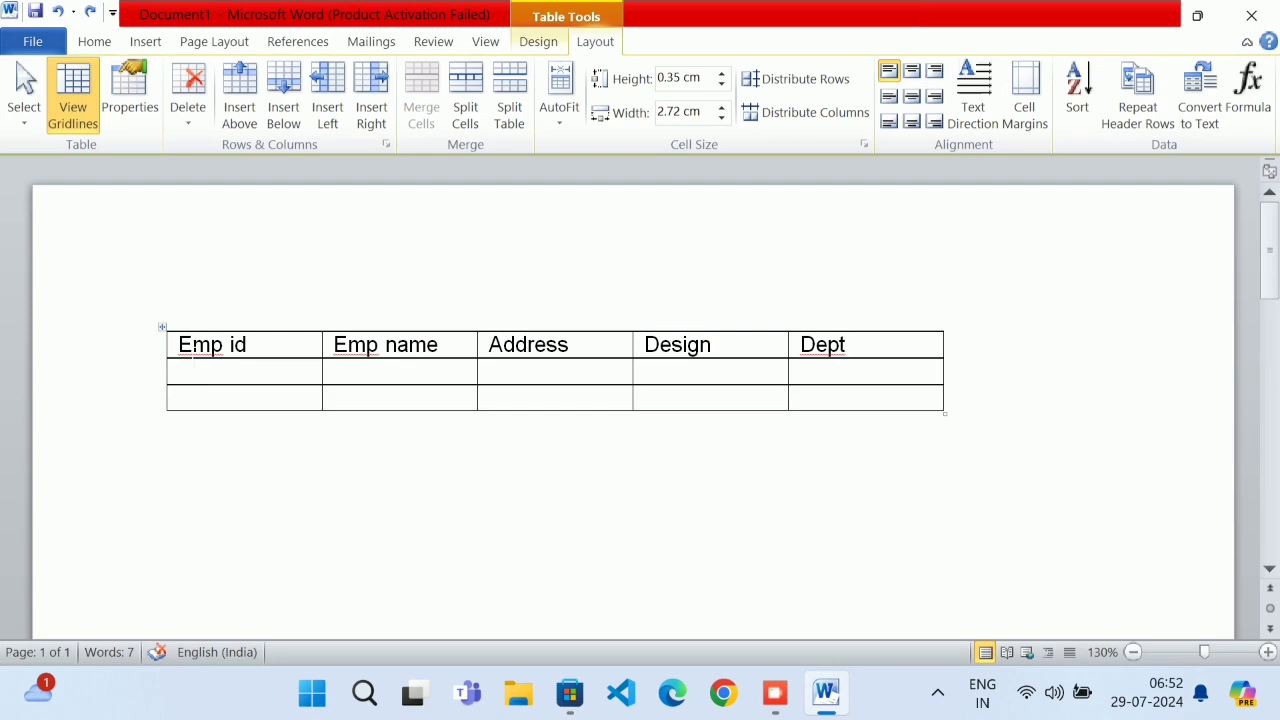
pyautogui.moveTo(177, 343); pyautogui.dragTo(831, 346)
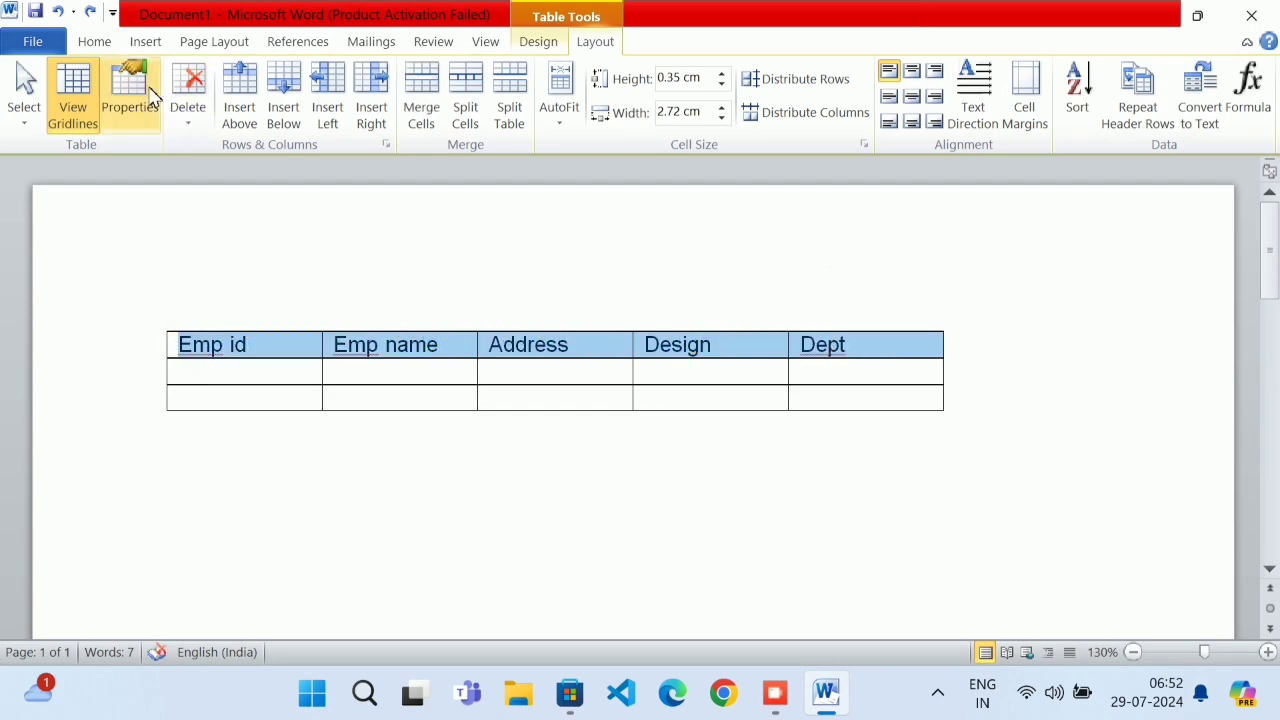
# Make the header row text centred, bold and 16 pt
pyautogui.click(100, 43)
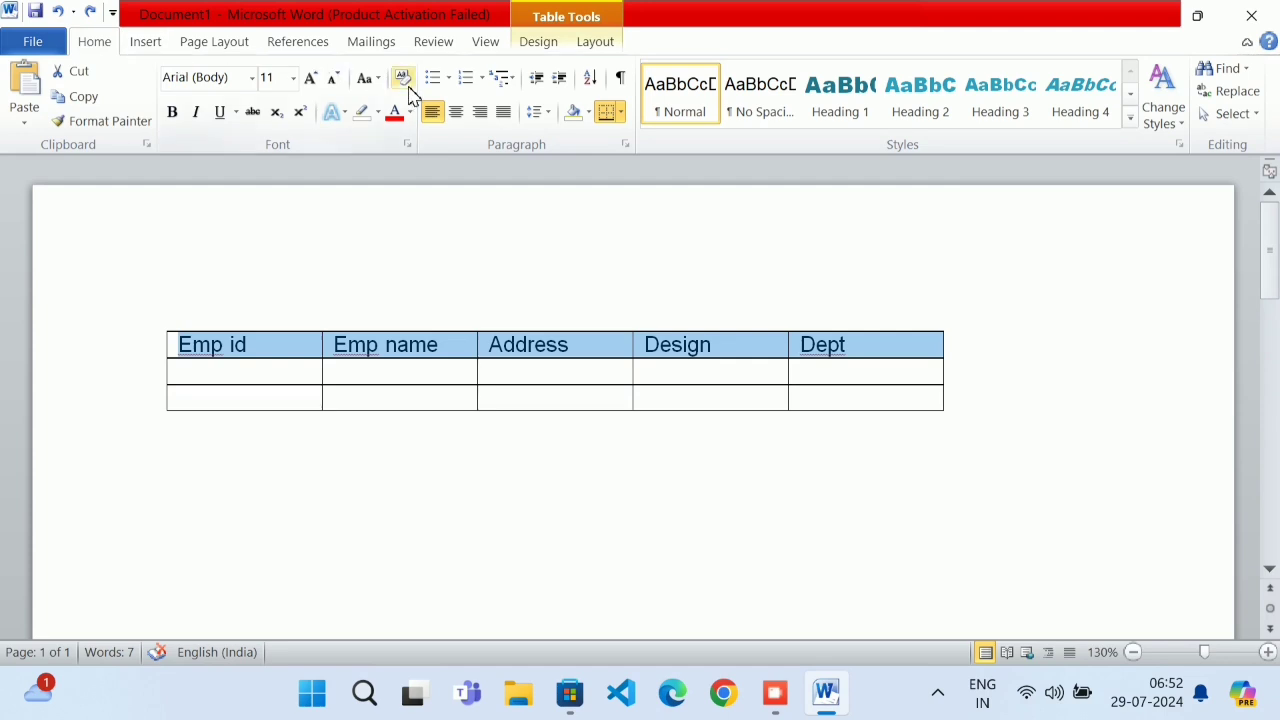
pyautogui.click(456, 114)
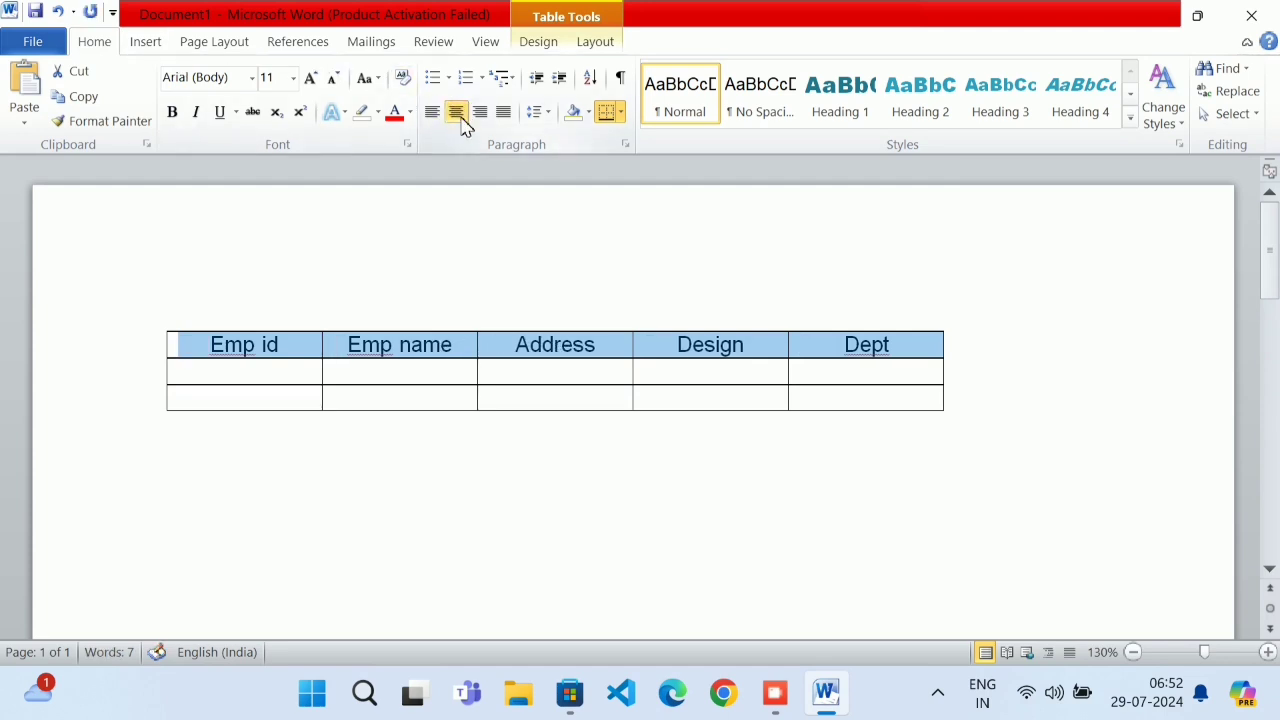
pyautogui.click(172, 112)
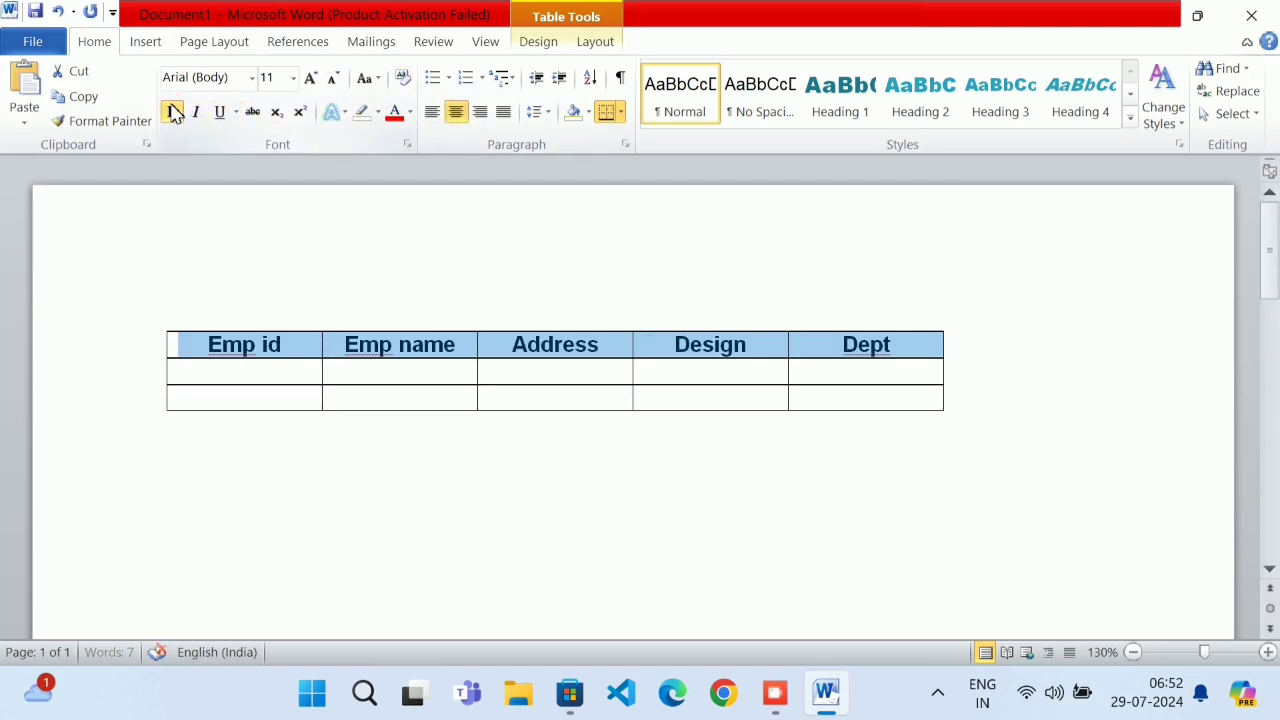
pyautogui.click(311, 78)
pyautogui.click(311, 78)
pyautogui.click(311, 78)
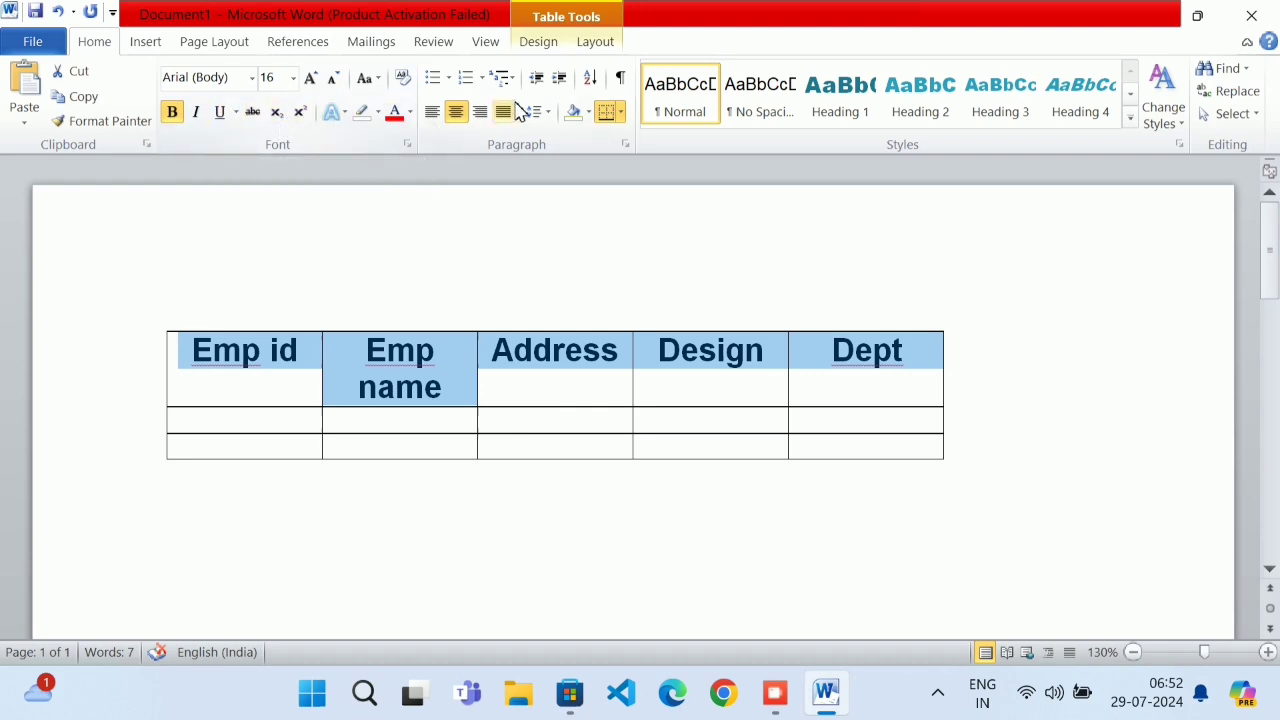
pyautogui.click(262, 428)
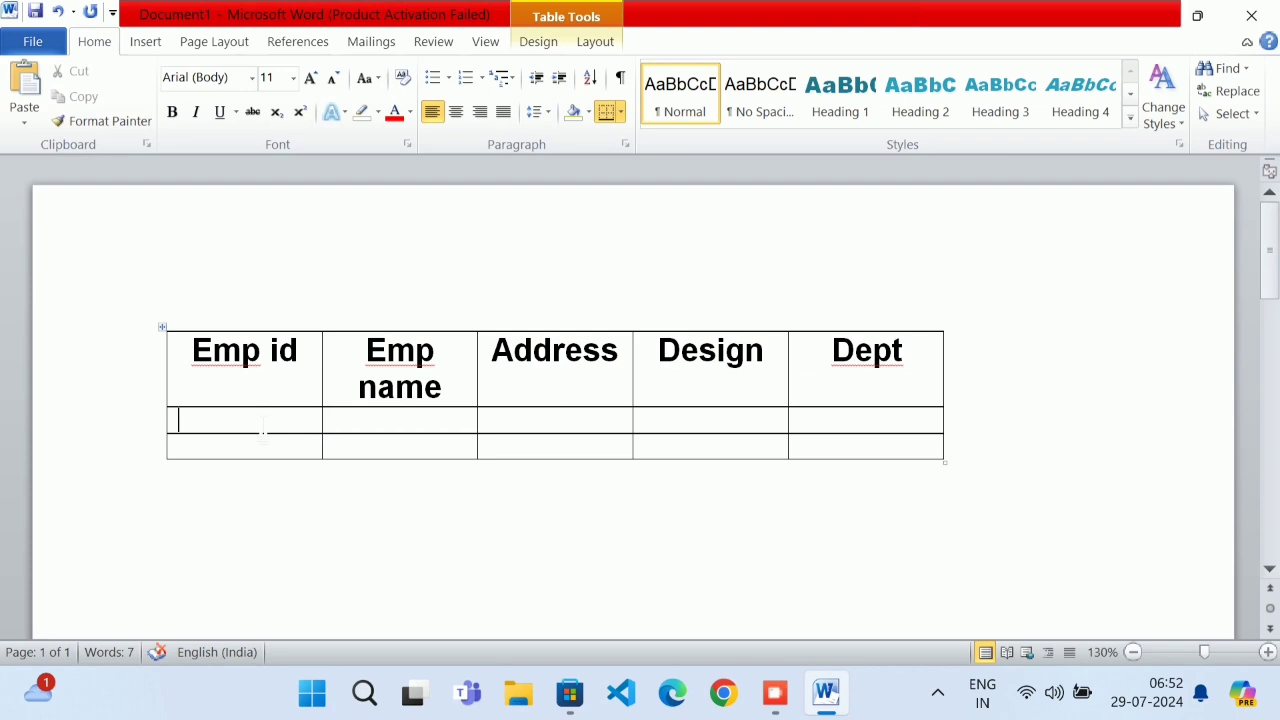
# Enter IDs Emp001 and Emp002, names Abhas and Abhishek, and addresses Mumbai and Kolkata
pyautogui.write('emp001')
pyautogui.press('Down')
pyautogui.write('emp0')
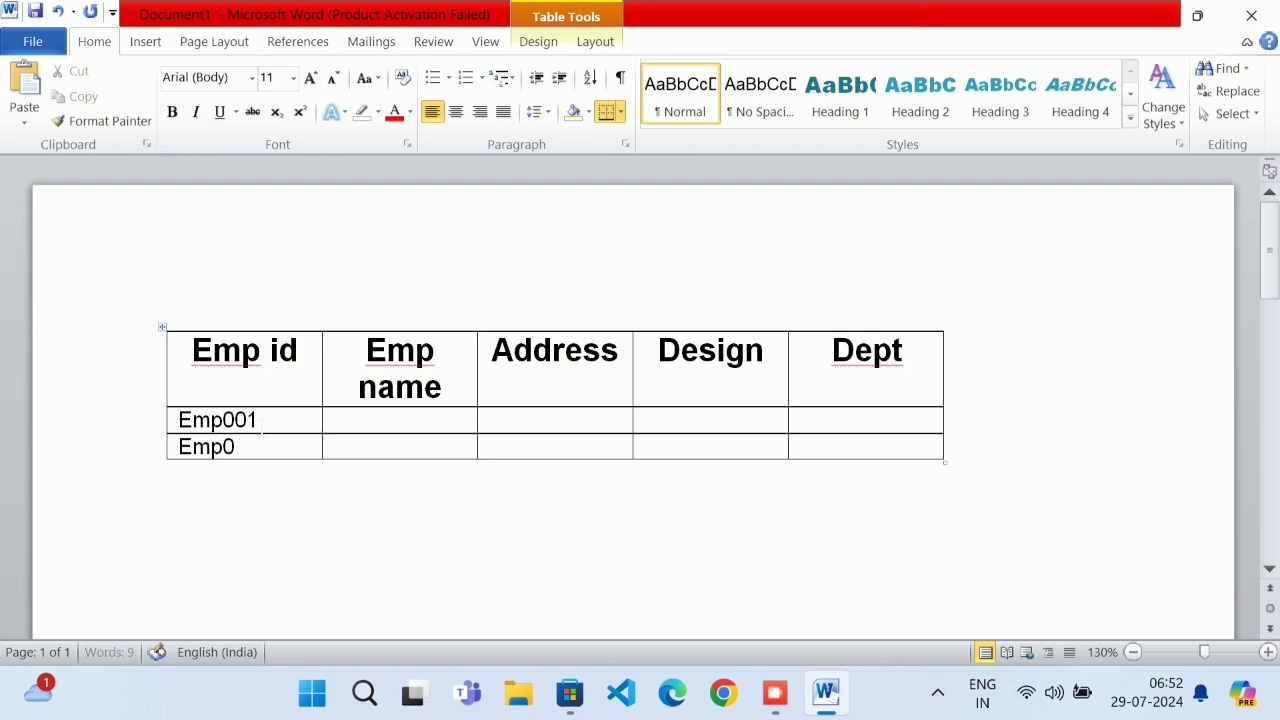
pyautogui.write('02')
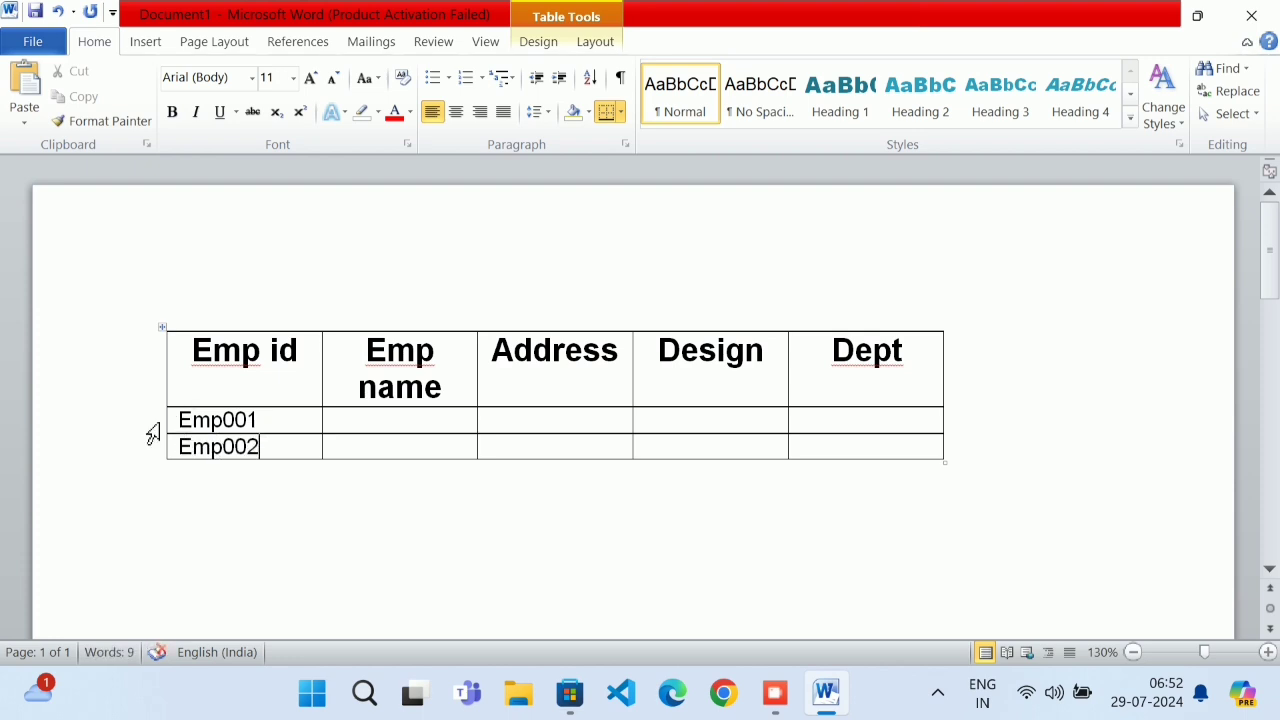
pyautogui.click(381, 428)
pyautogui.write('abhas')
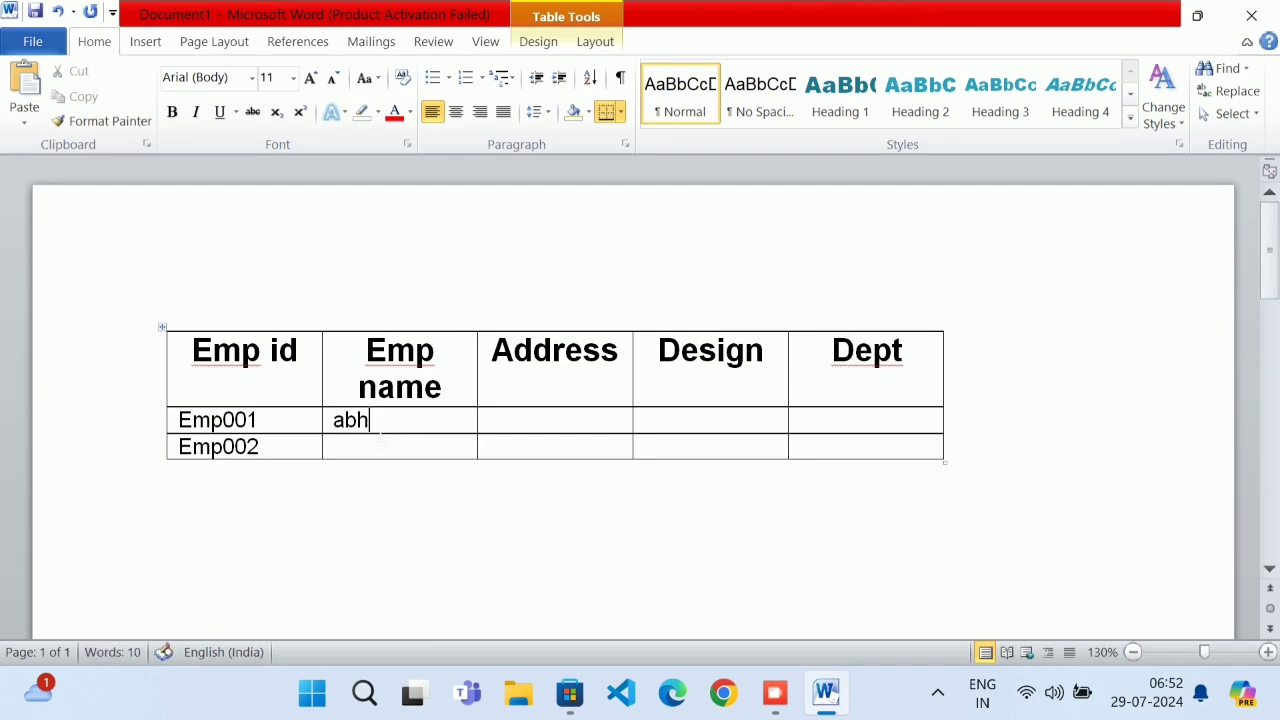
pyautogui.click(380, 446)
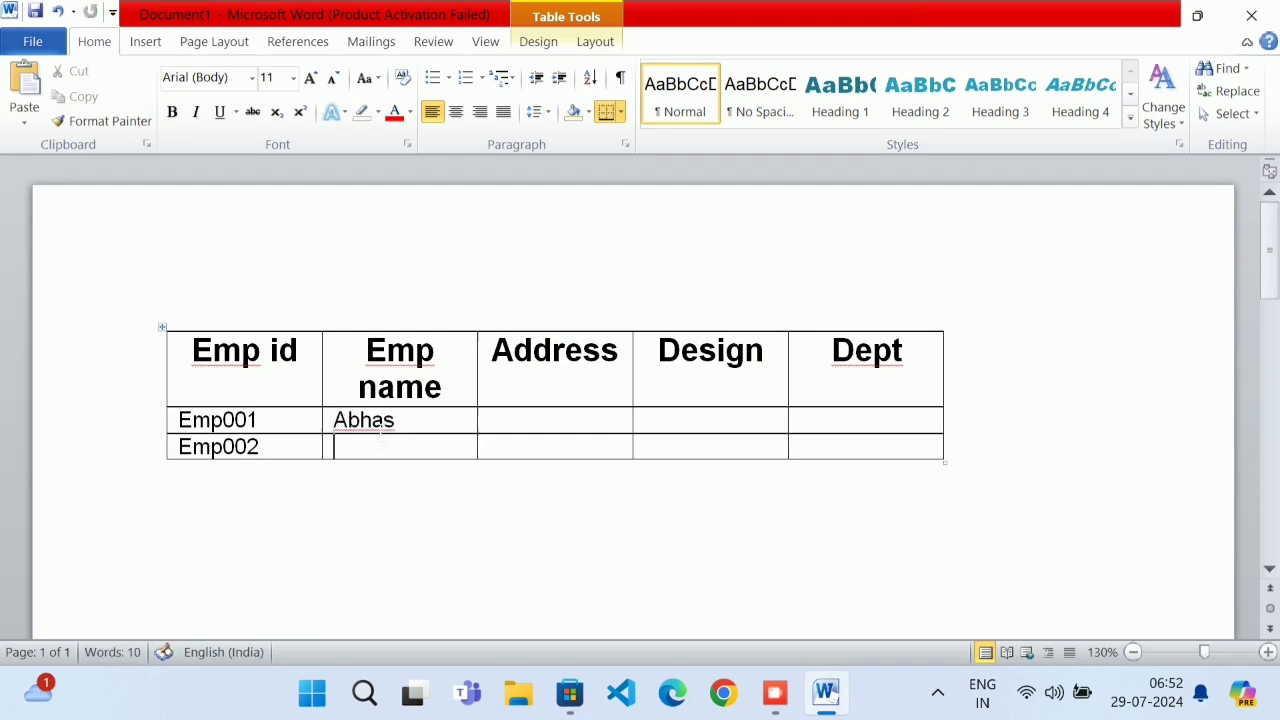
pyautogui.write('abh')
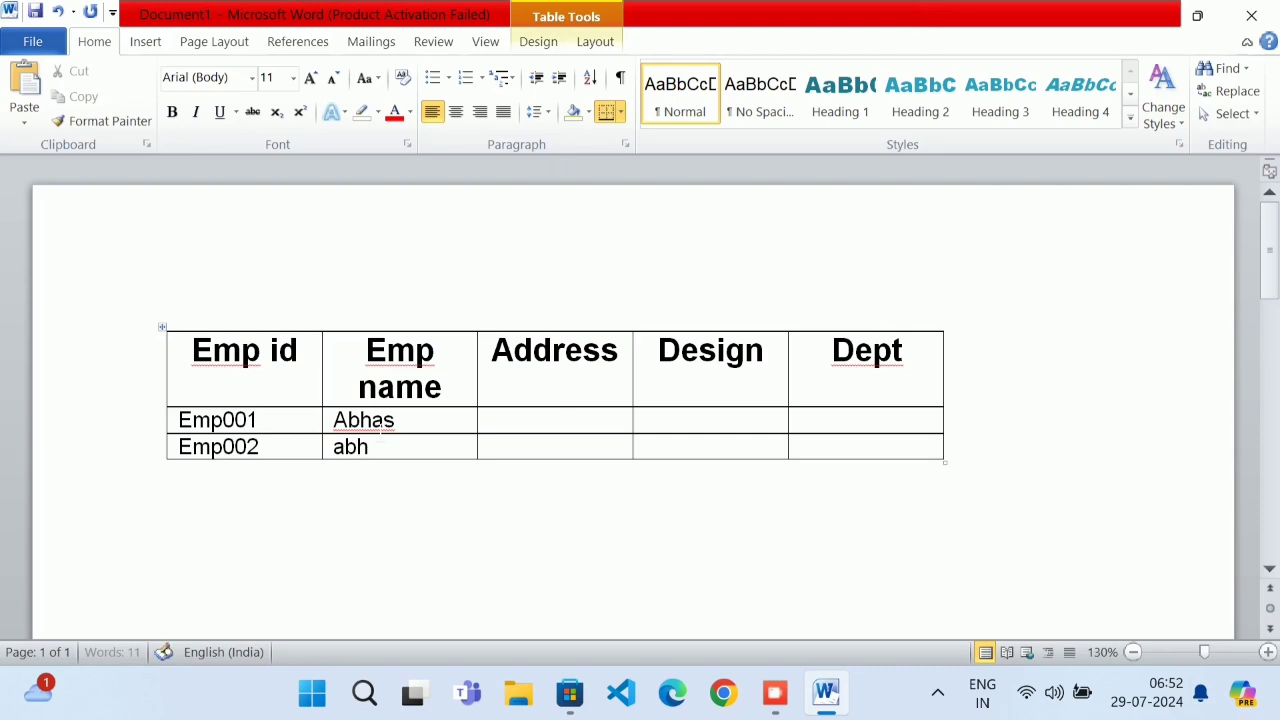
pyautogui.write('ishek')
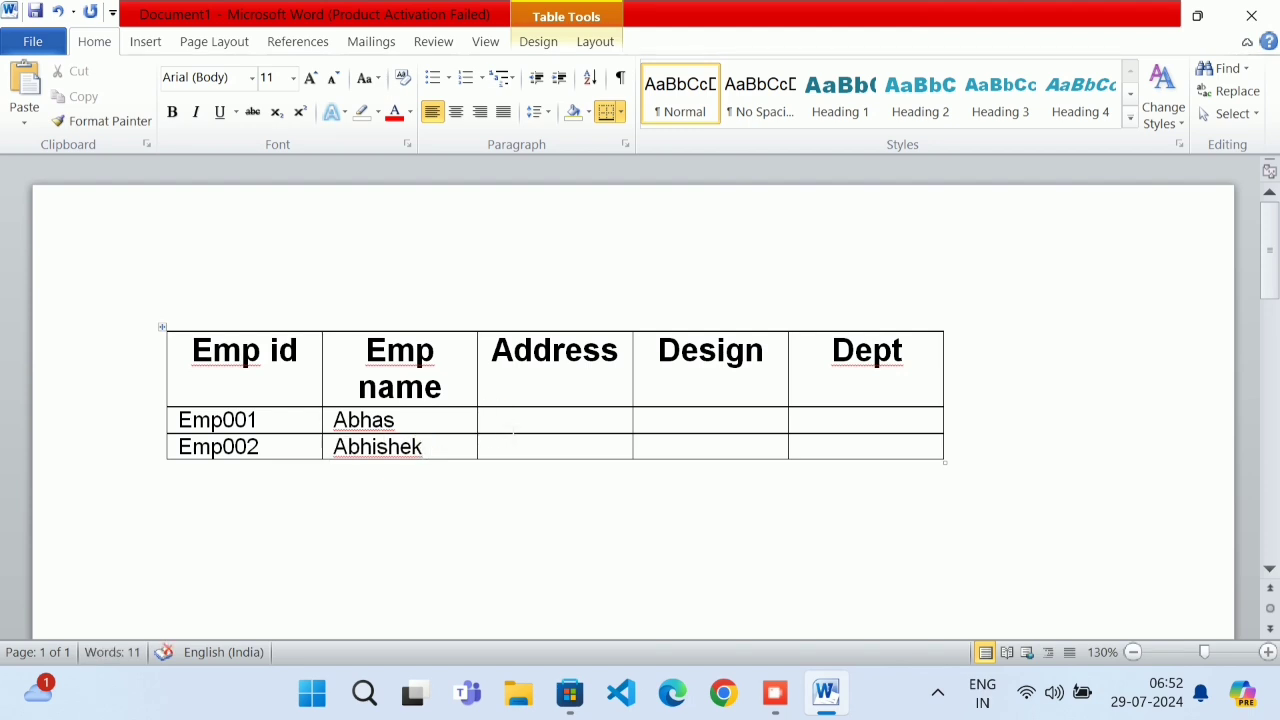
pyautogui.write(' mumbai')
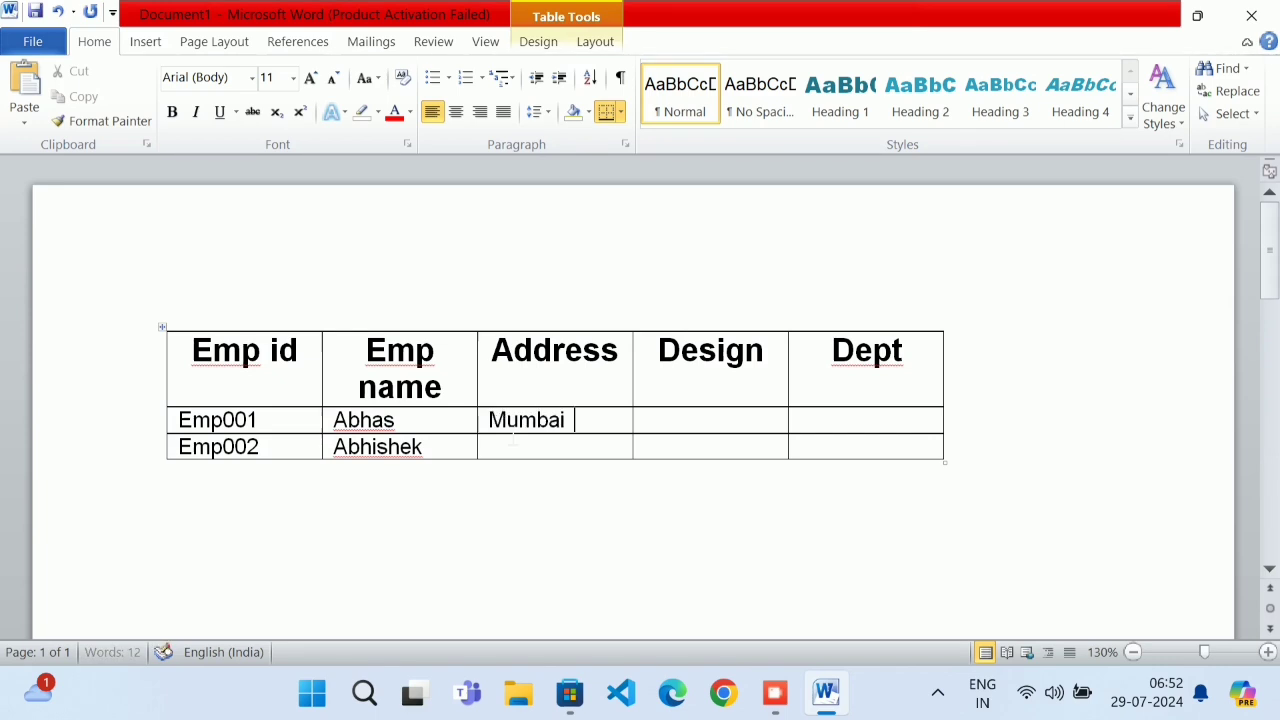
pyautogui.click(512, 450)
pyautogui.write('kolkata')
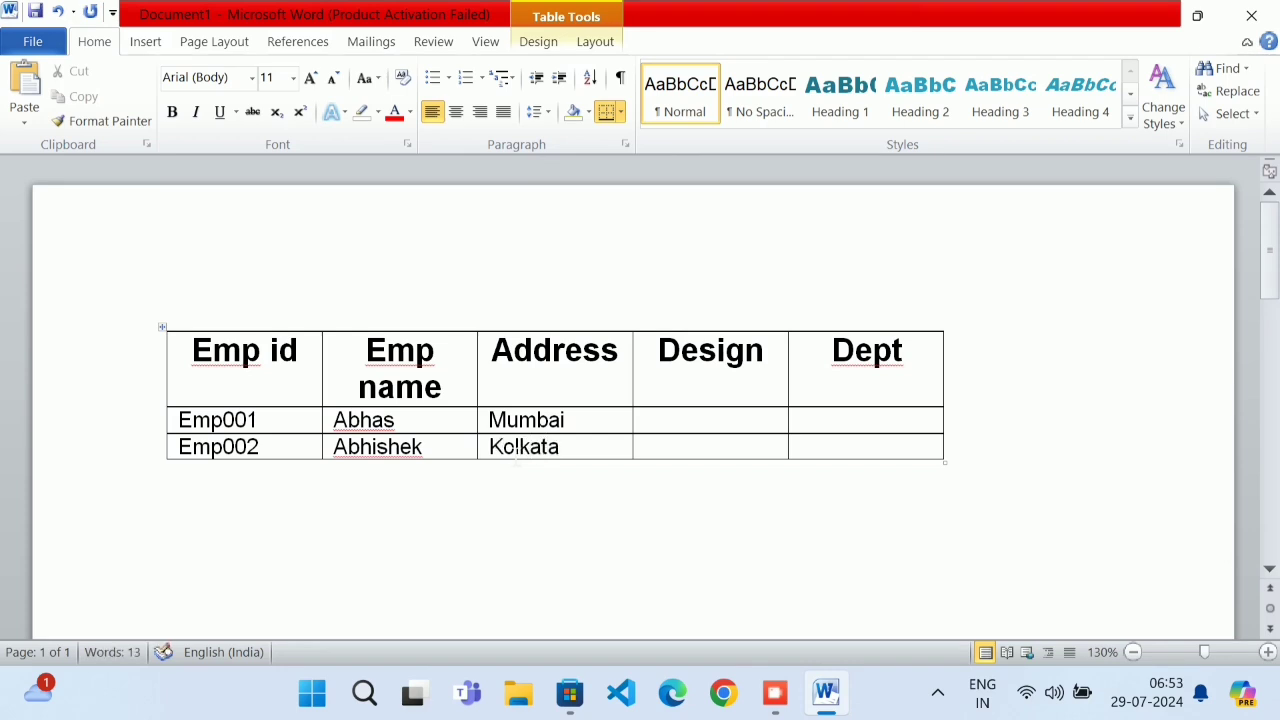
# Extend the Design heading to read Designation
pyautogui.moveTo(763, 349)
pyautogui.mouseDown()
pyautogui.moveTo(686, 363)
pyautogui.moveTo(764, 350)
pyautogui.mouseUp()
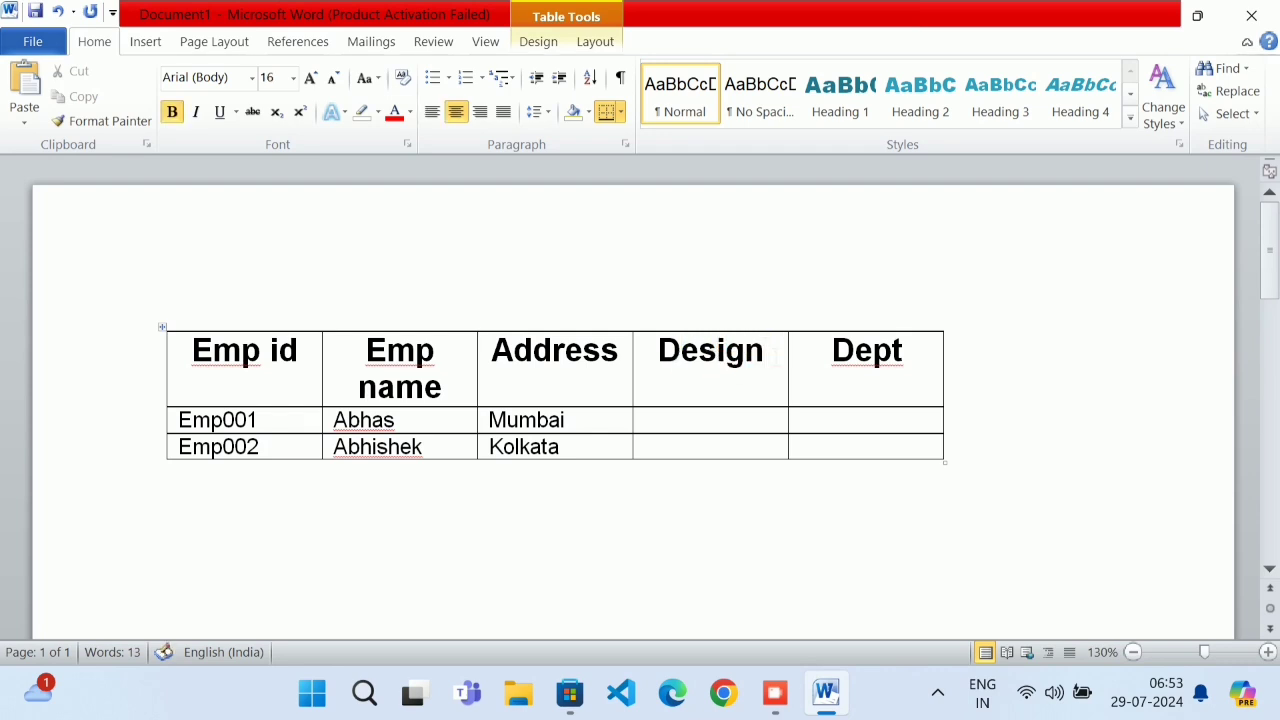
pyautogui.write('at')
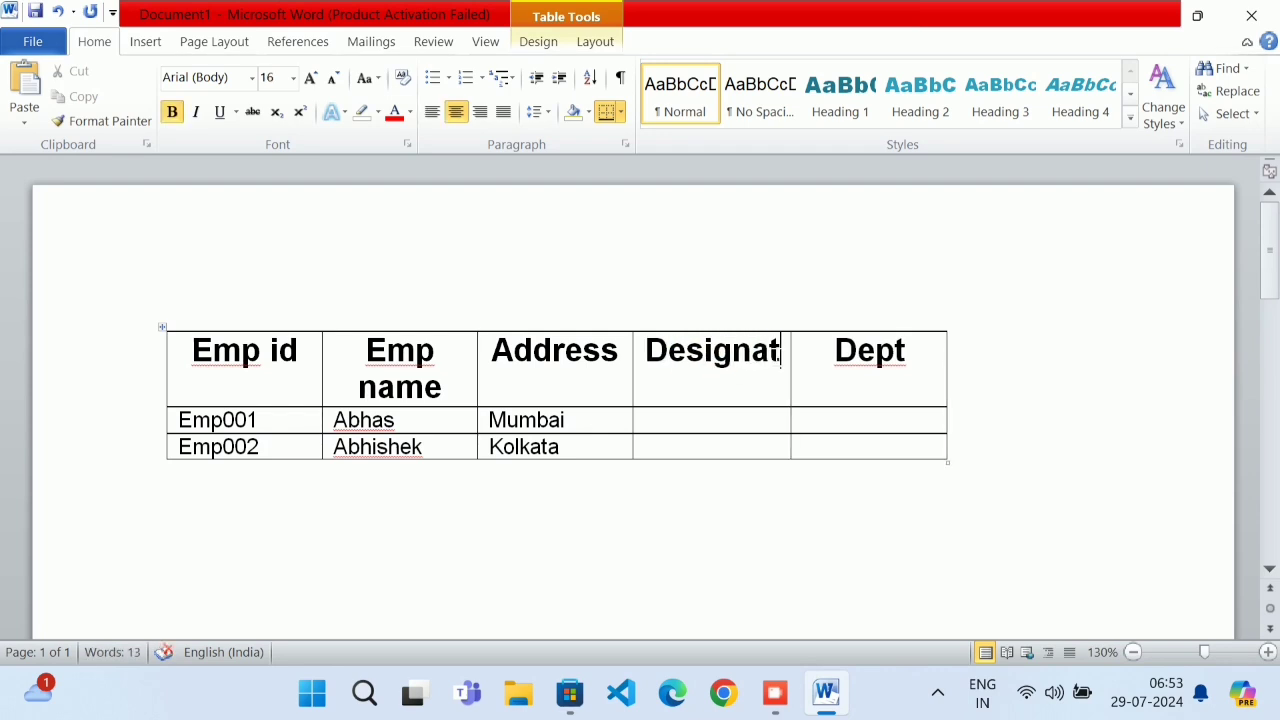
pyautogui.write('ion')
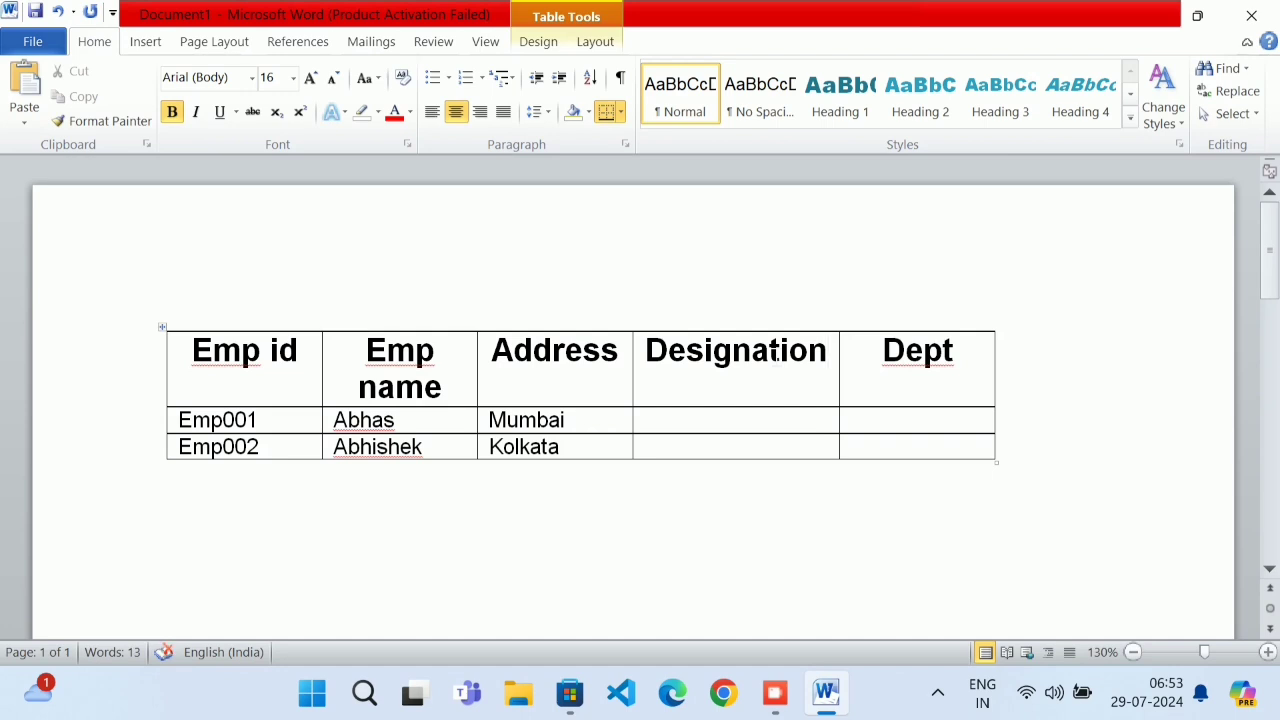
pyautogui.click(723, 426)
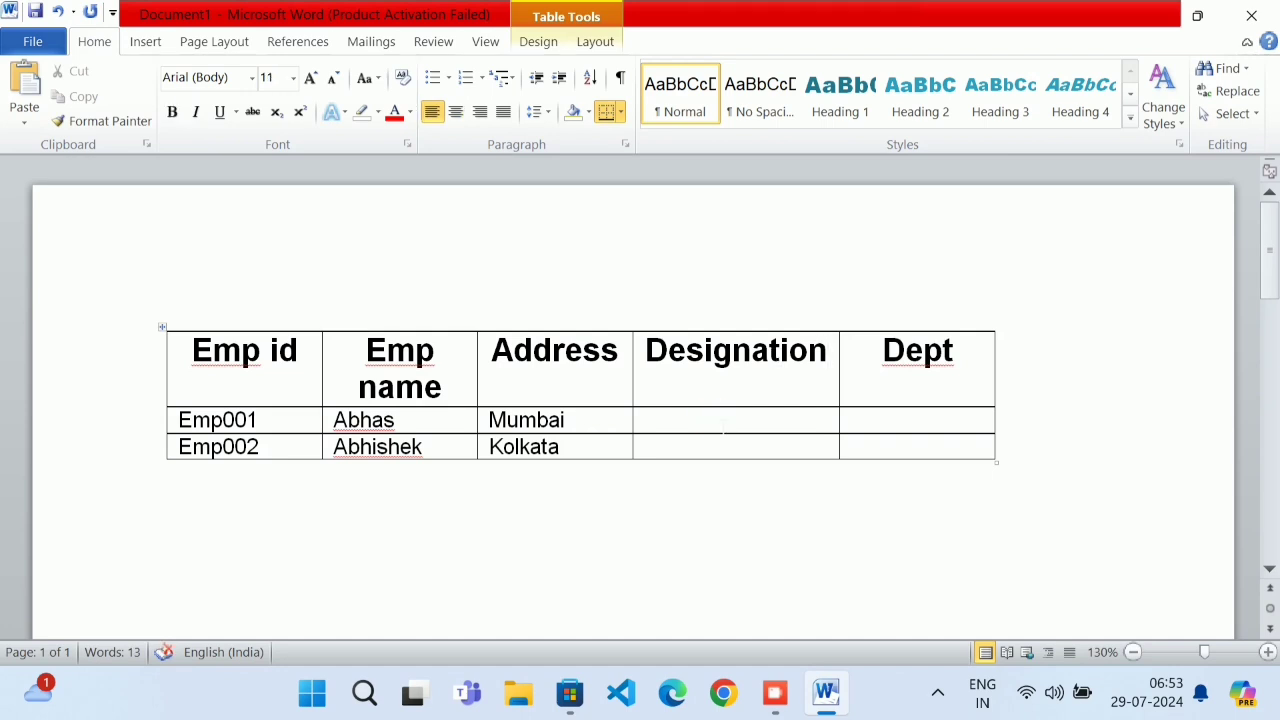
# Enter designations Manager and Accountant and departments Home and Accounts for Emp001 and Emp002
pyautogui.write('manager')
pyautogui.click(716, 447)
pyautogui.write('a')
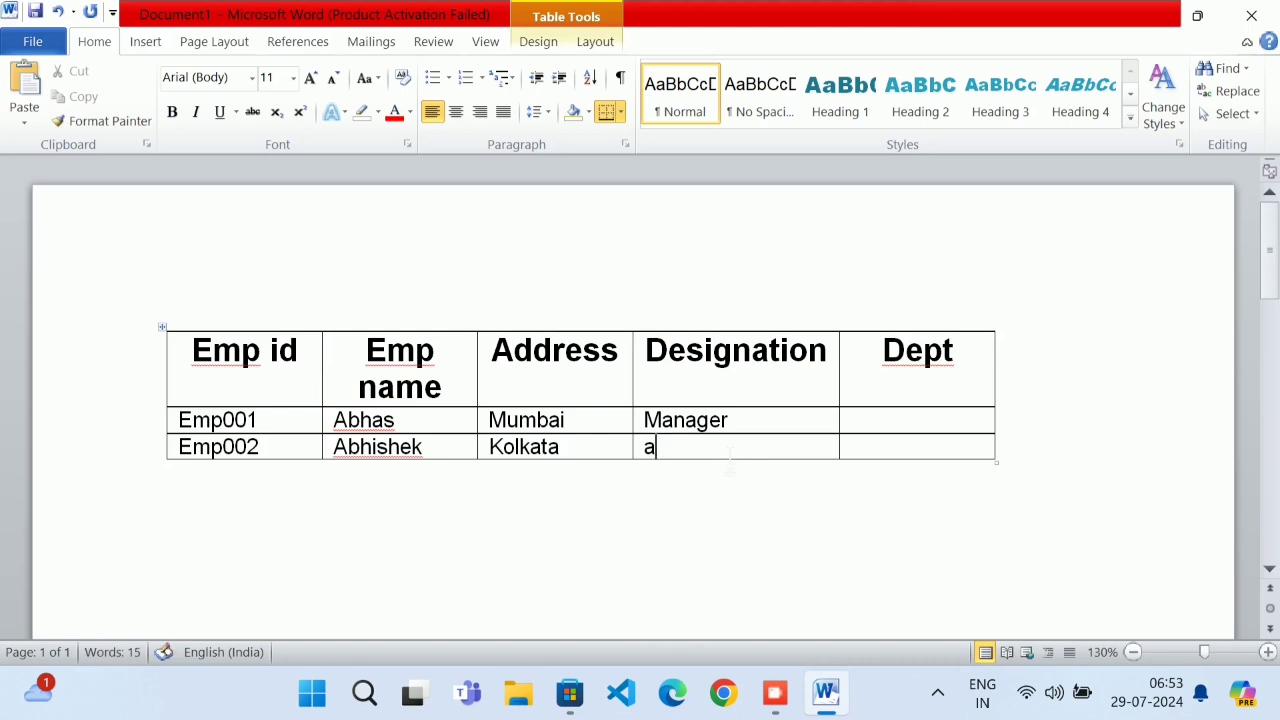
pyautogui.write('ccountant')
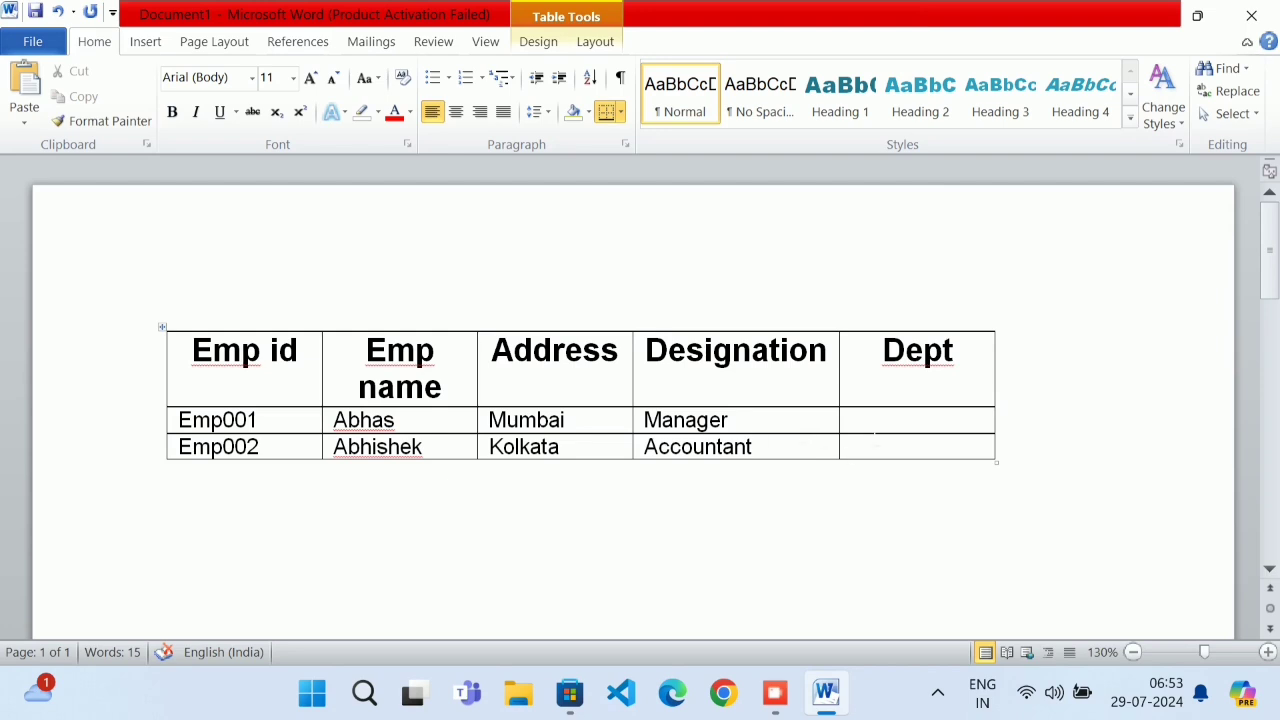
pyautogui.click(864, 421)
pyautogui.write('home')
pyautogui.click(898, 451)
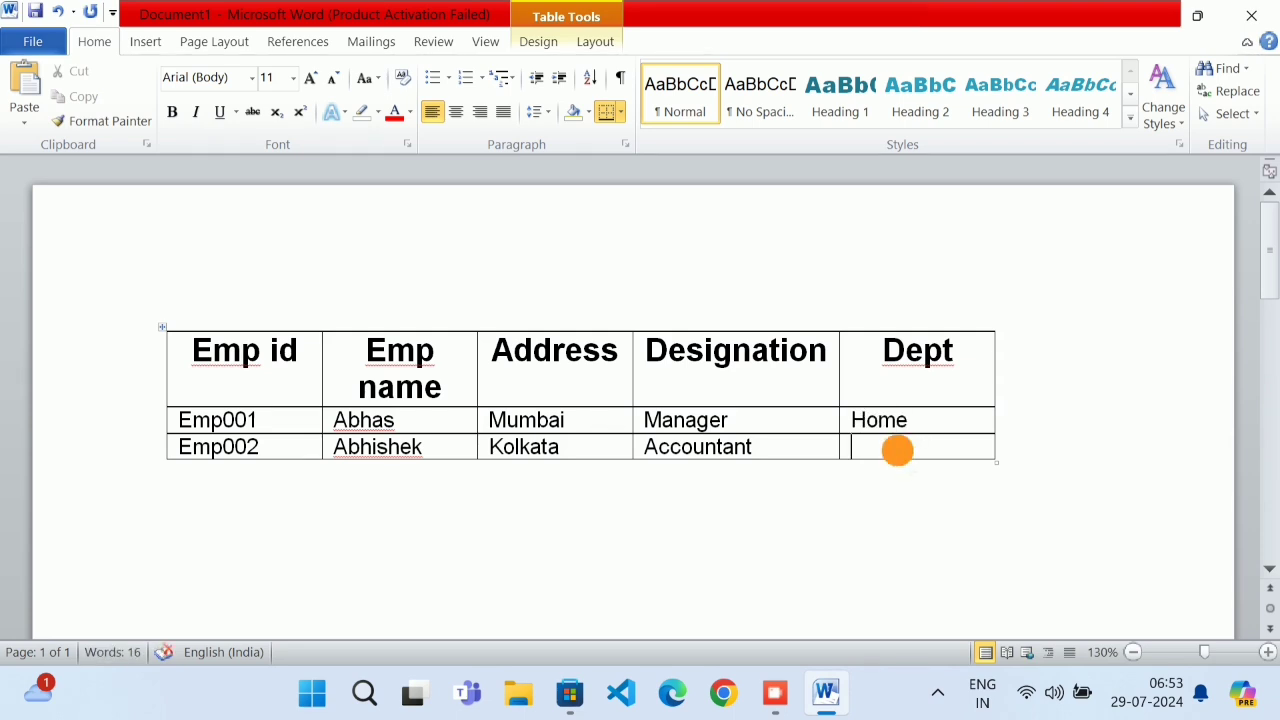
pyautogui.write('acc')
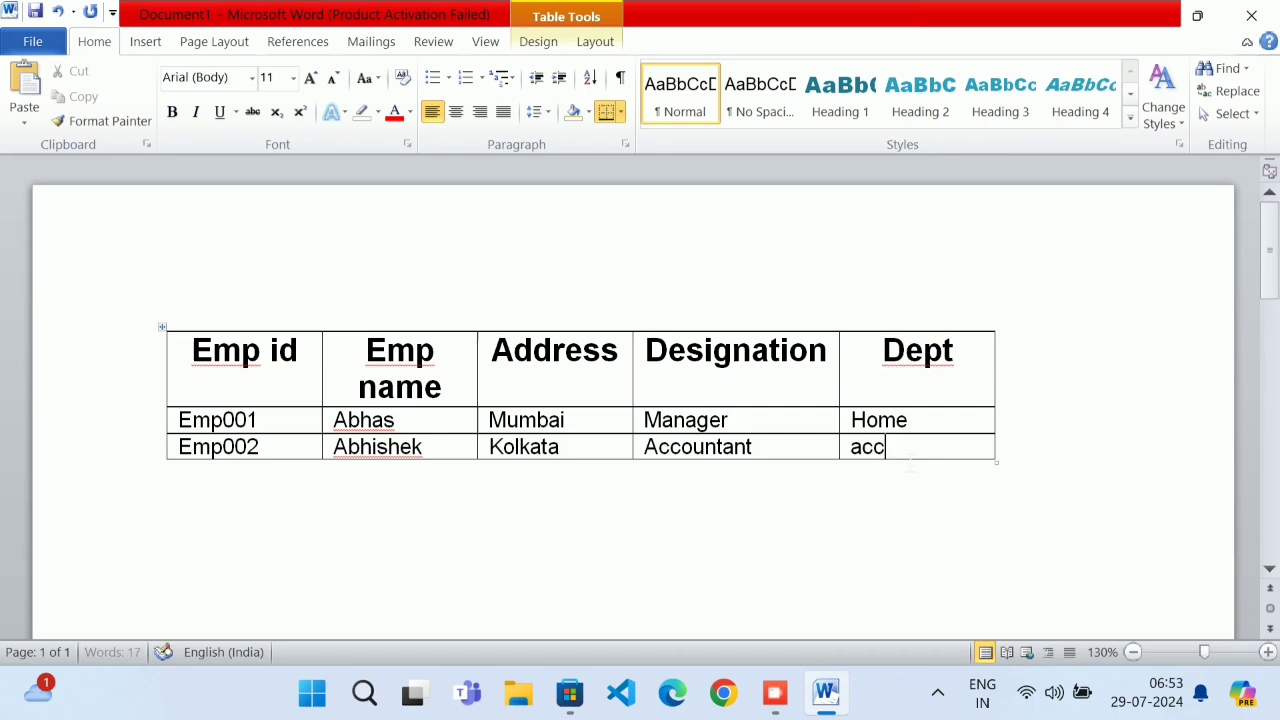
pyautogui.write('ounts')
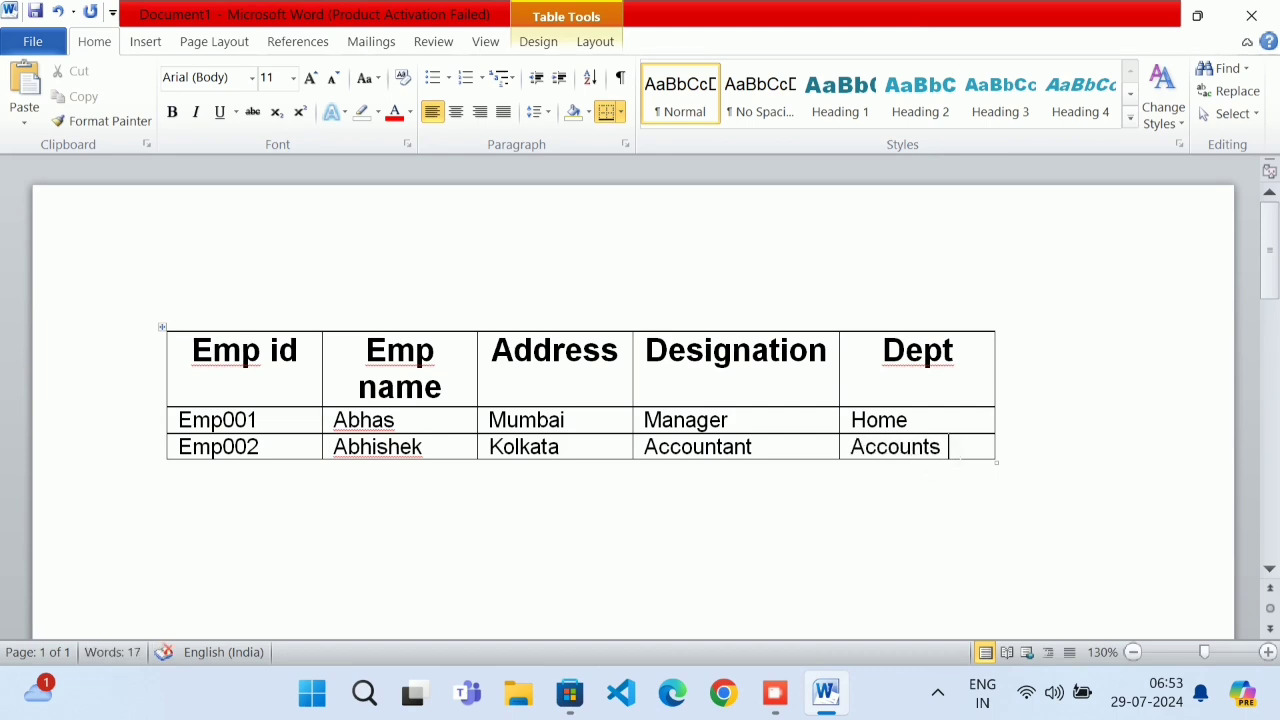
# Enlarge all the table's text to 18 pt with Grow Font twice
pyautogui.moveTo(903, 449); pyautogui.dragTo(225, 378)
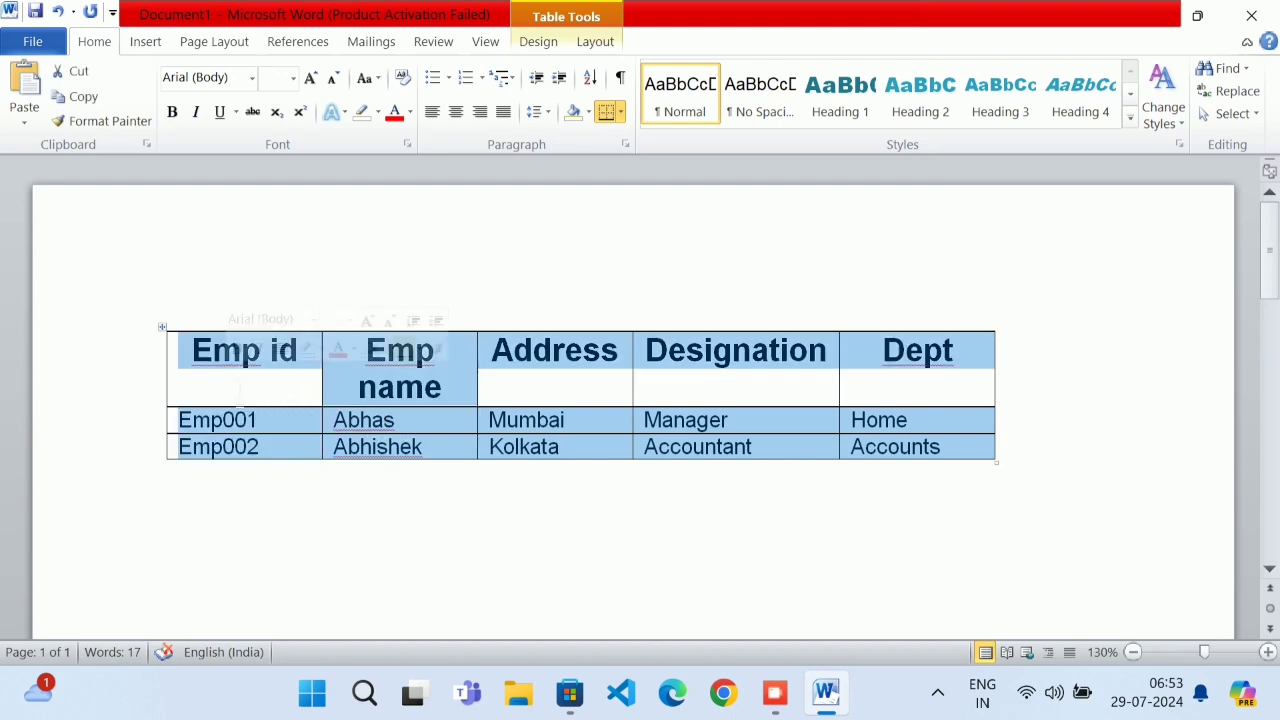
pyautogui.click(311, 80)
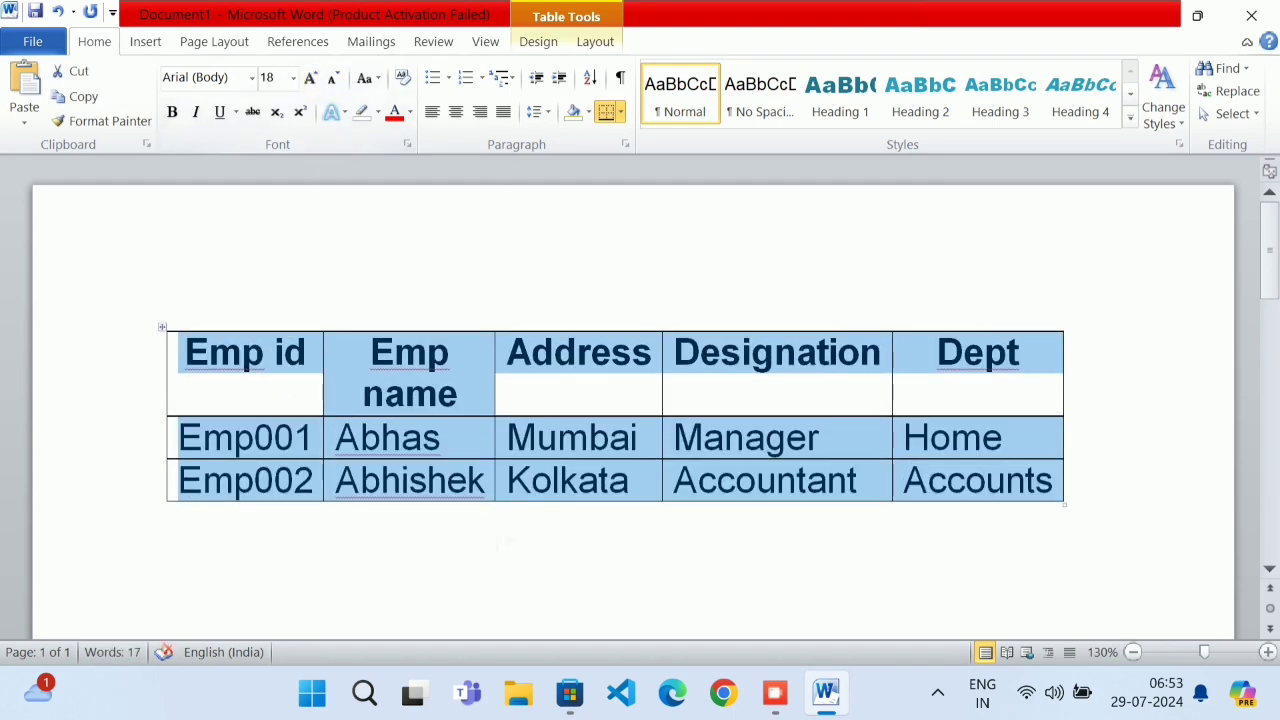
pyautogui.click(178, 516)
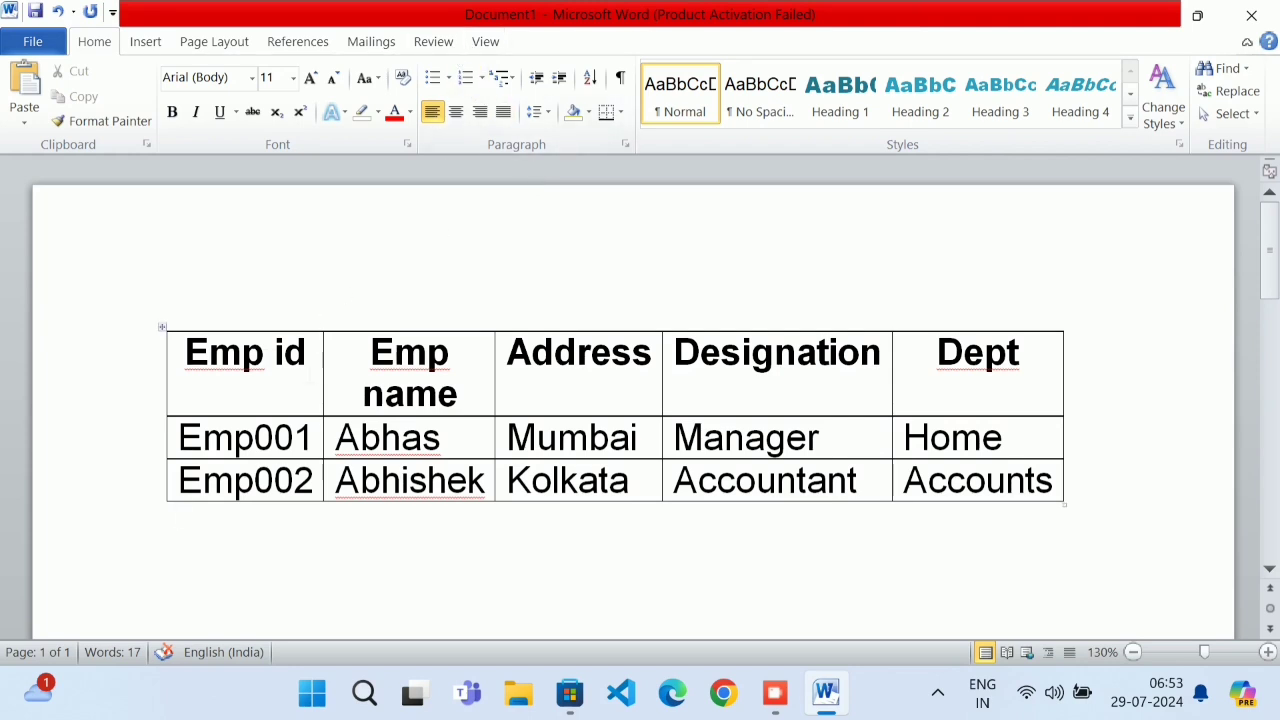
pyautogui.click(296, 386)
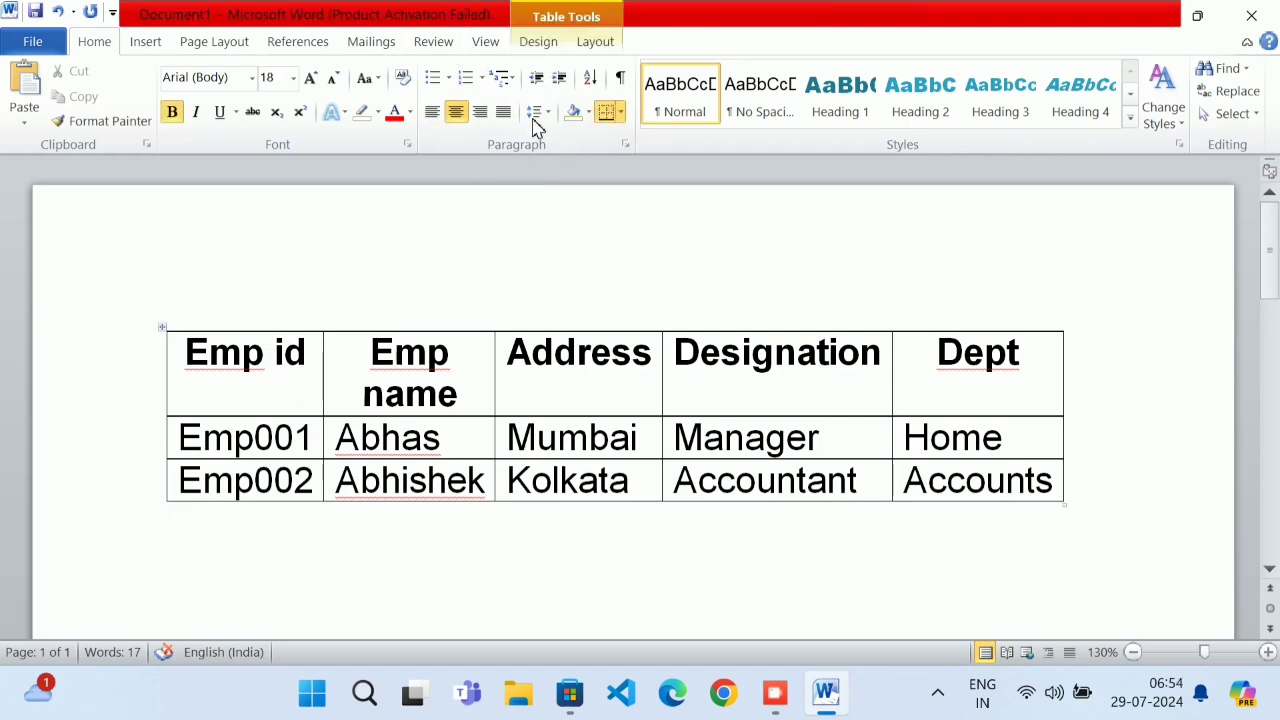
pyautogui.click(600, 42)
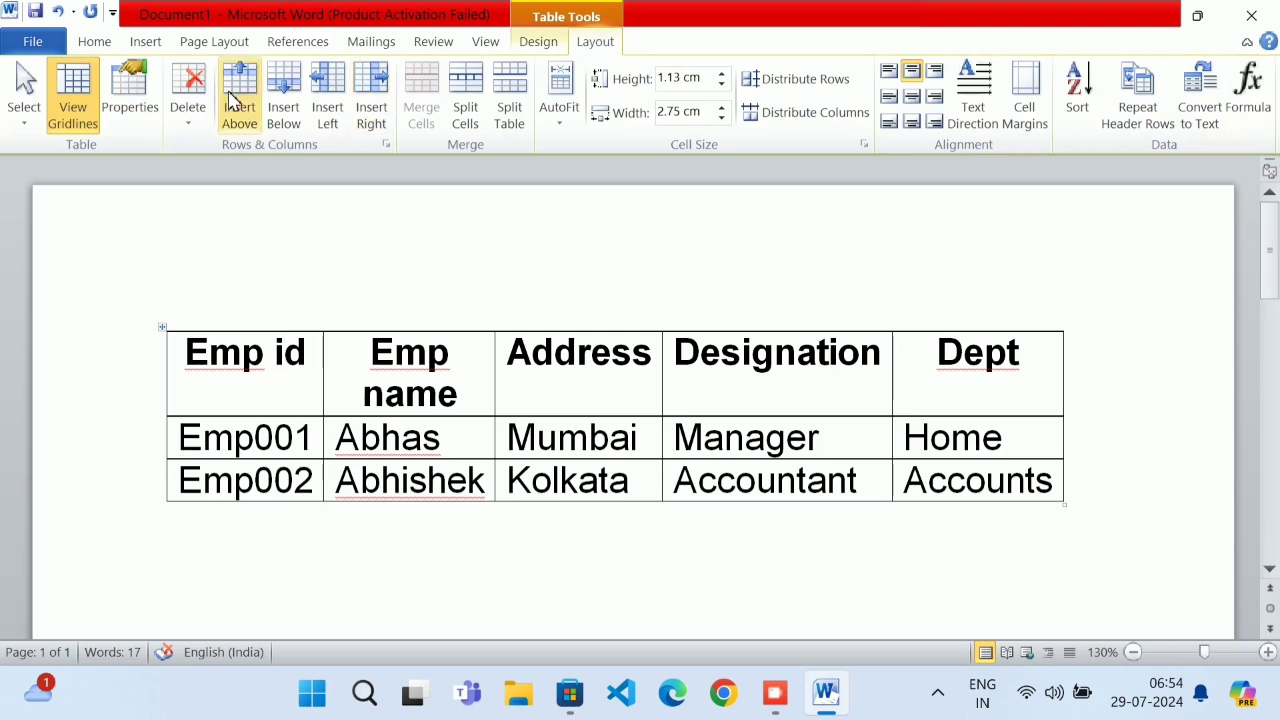
# Select the Designation column (Designation, Manager, Accountant) using Select Column
pyautogui.click(18, 124)
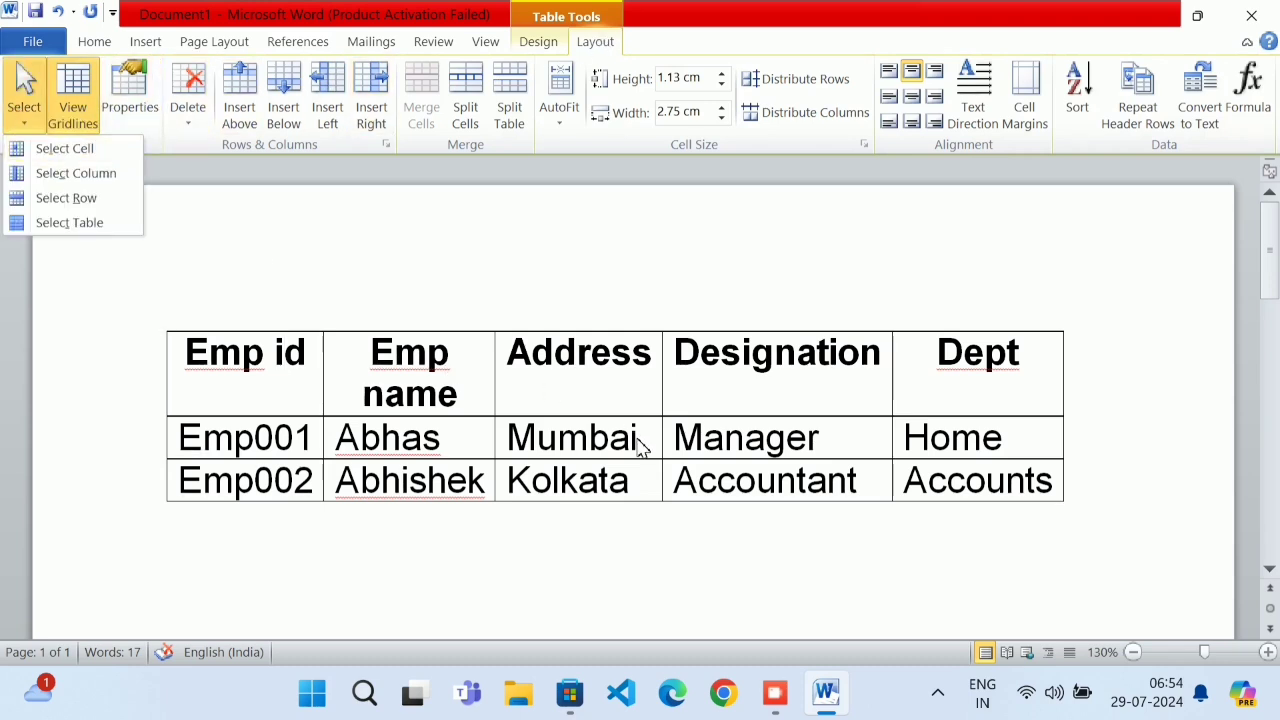
pyautogui.click(614, 551)
pyautogui.click(937, 434)
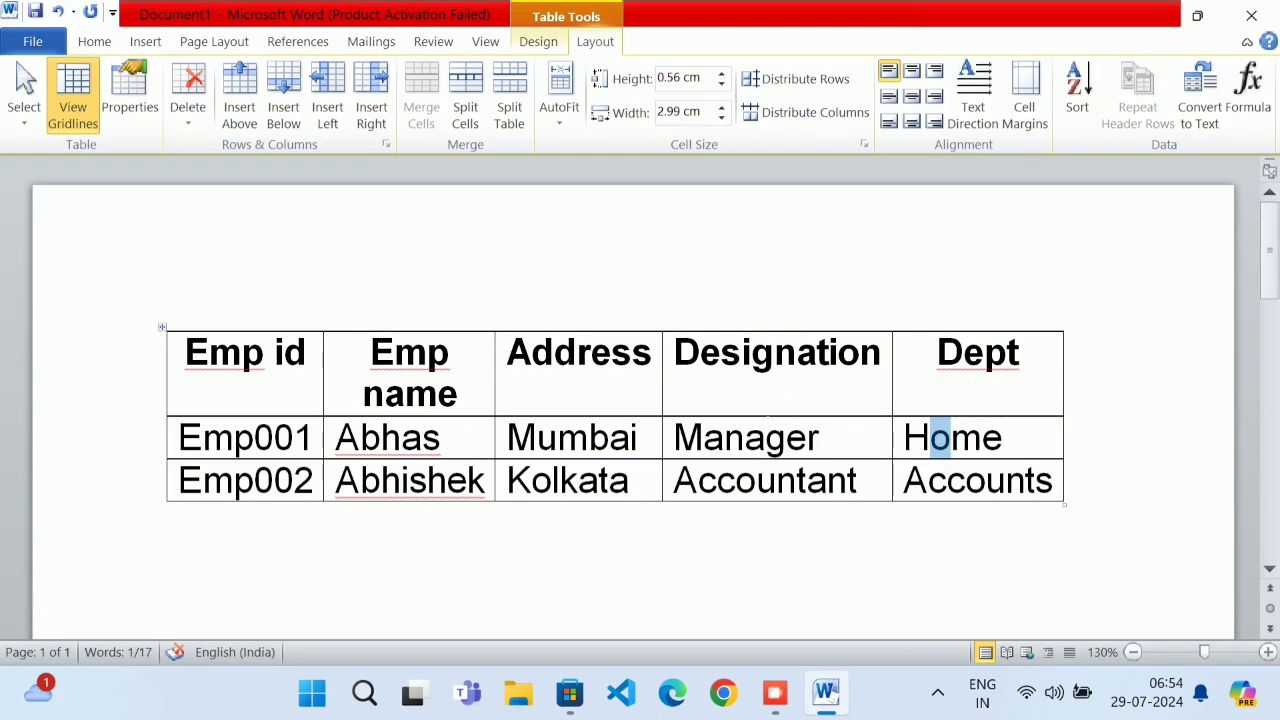
pyautogui.click(777, 349)
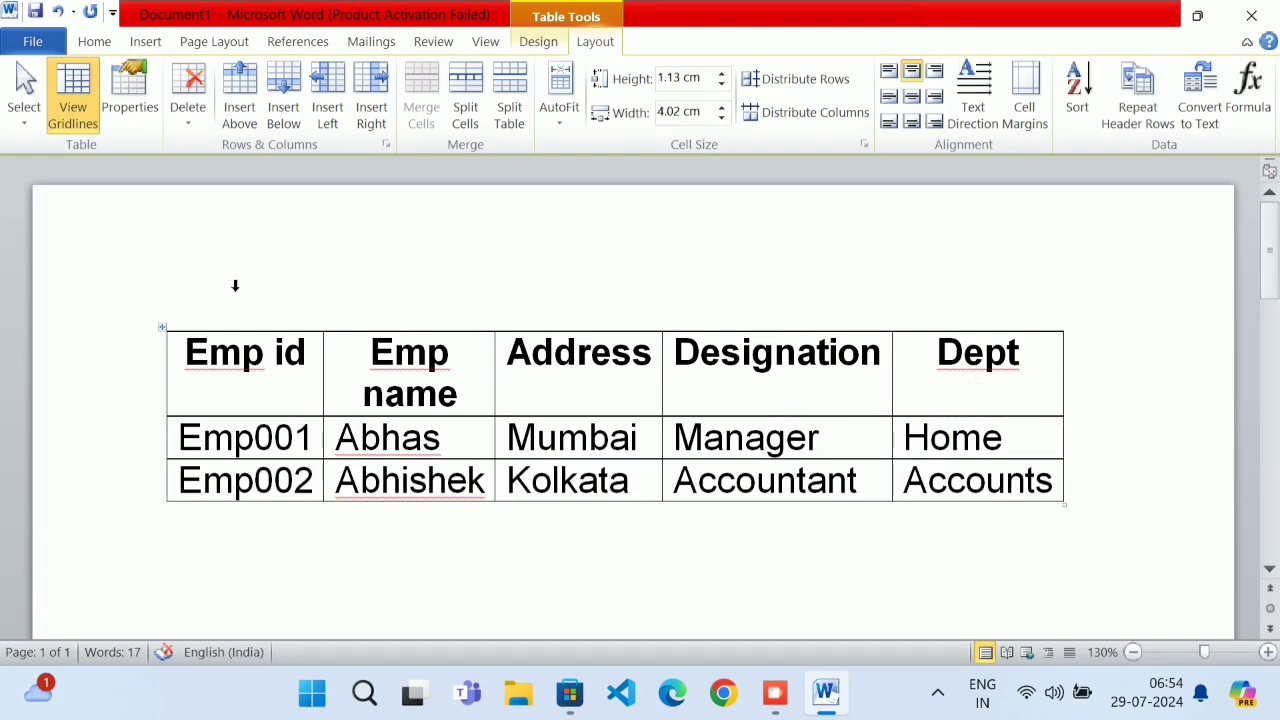
pyautogui.click(24, 100)
pyautogui.click(62, 148)
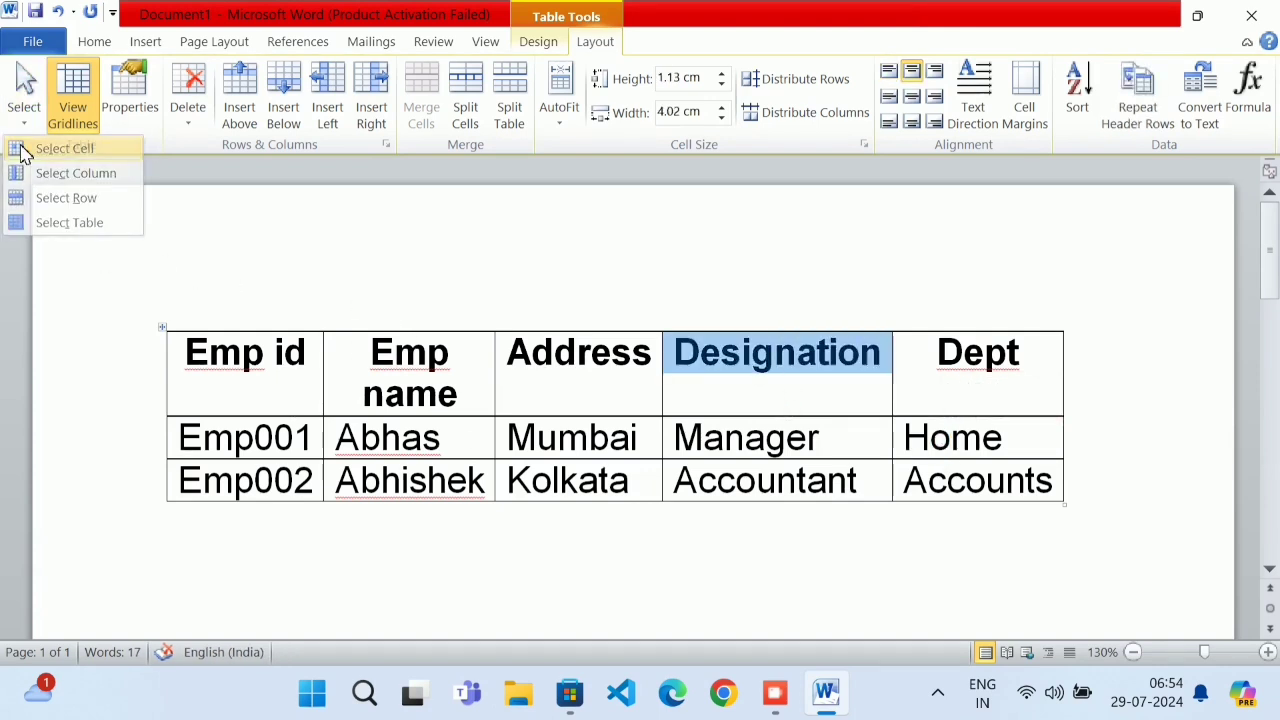
pyautogui.click(44, 100)
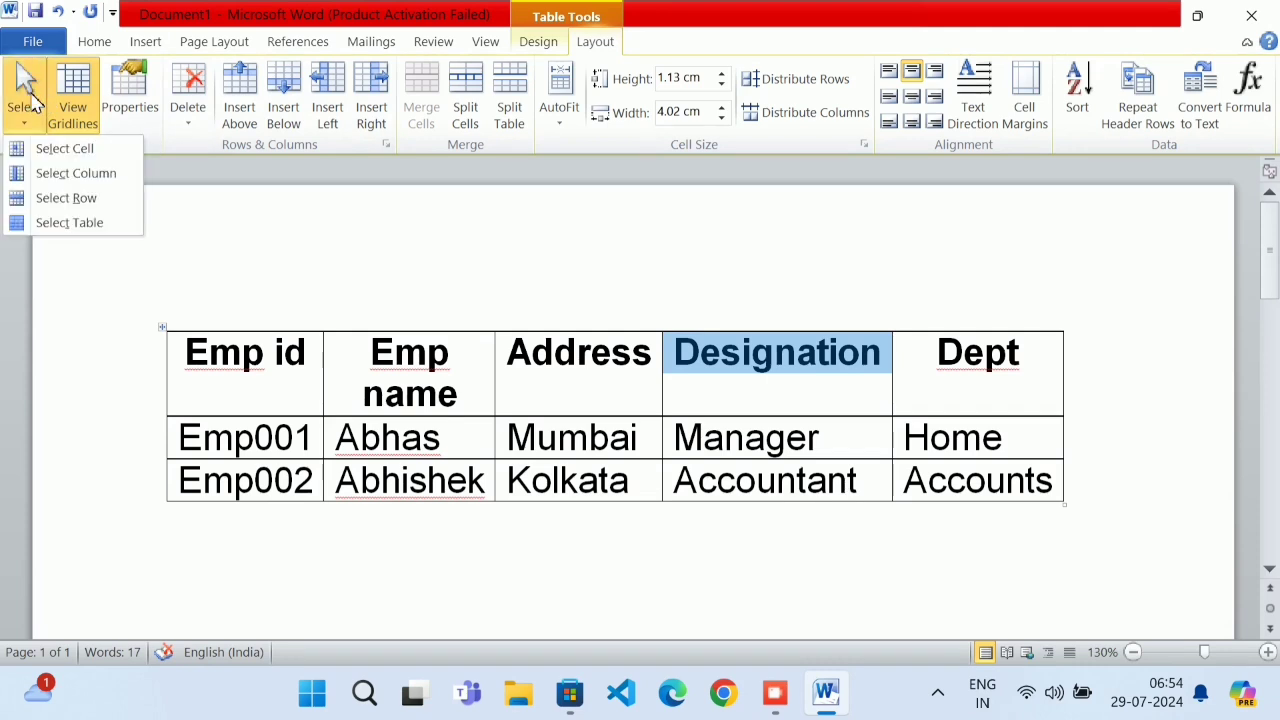
pyautogui.click(55, 175)
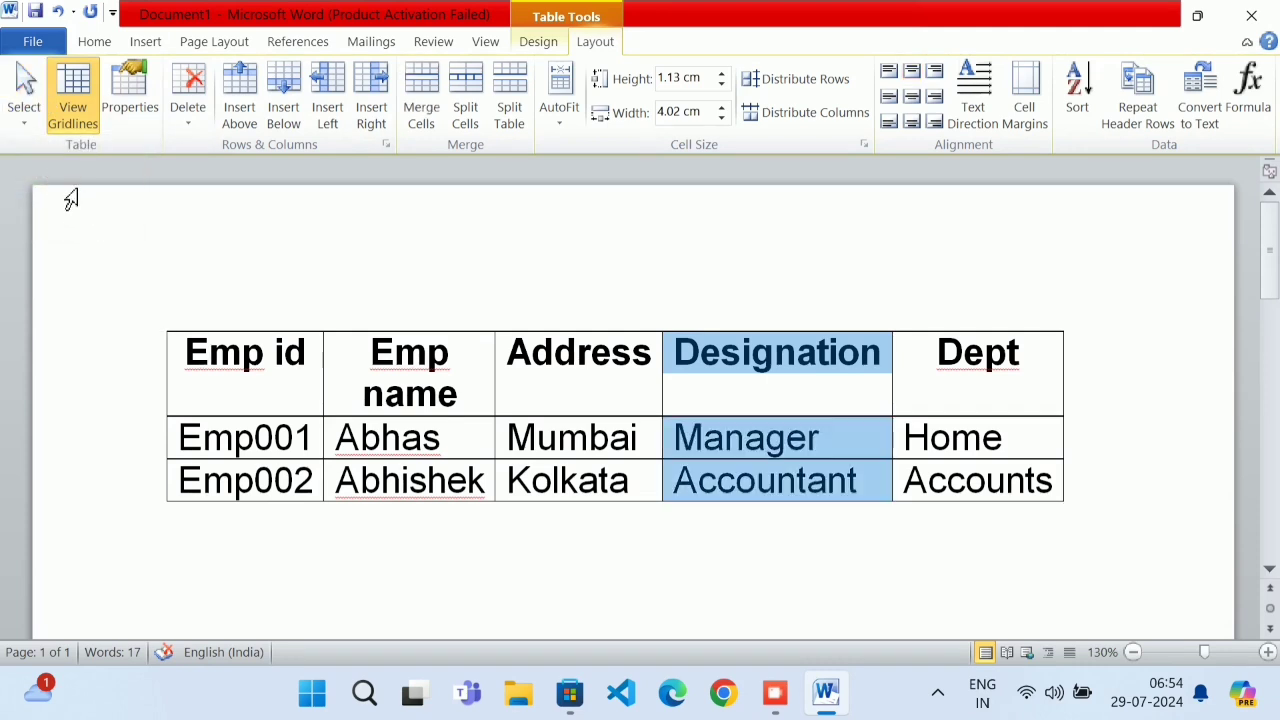
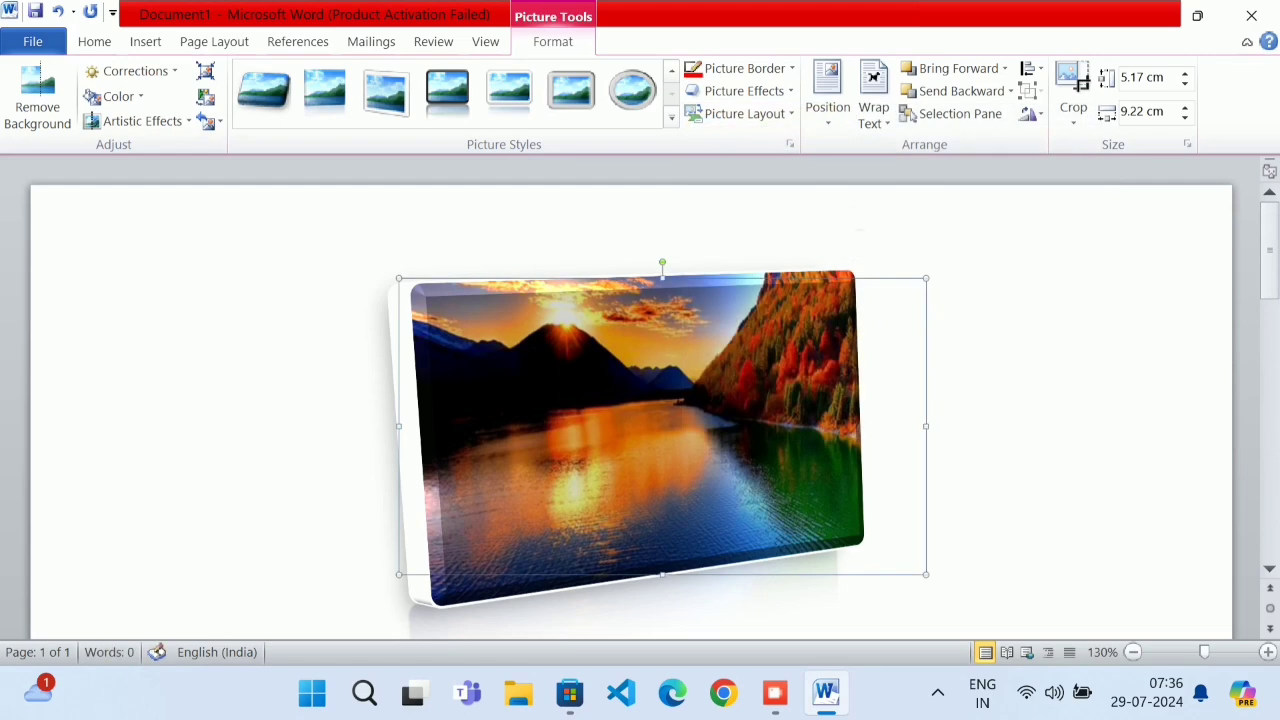
# Give the lake photo an outer shadow from Picture Effects
pyautogui.click(778, 91)
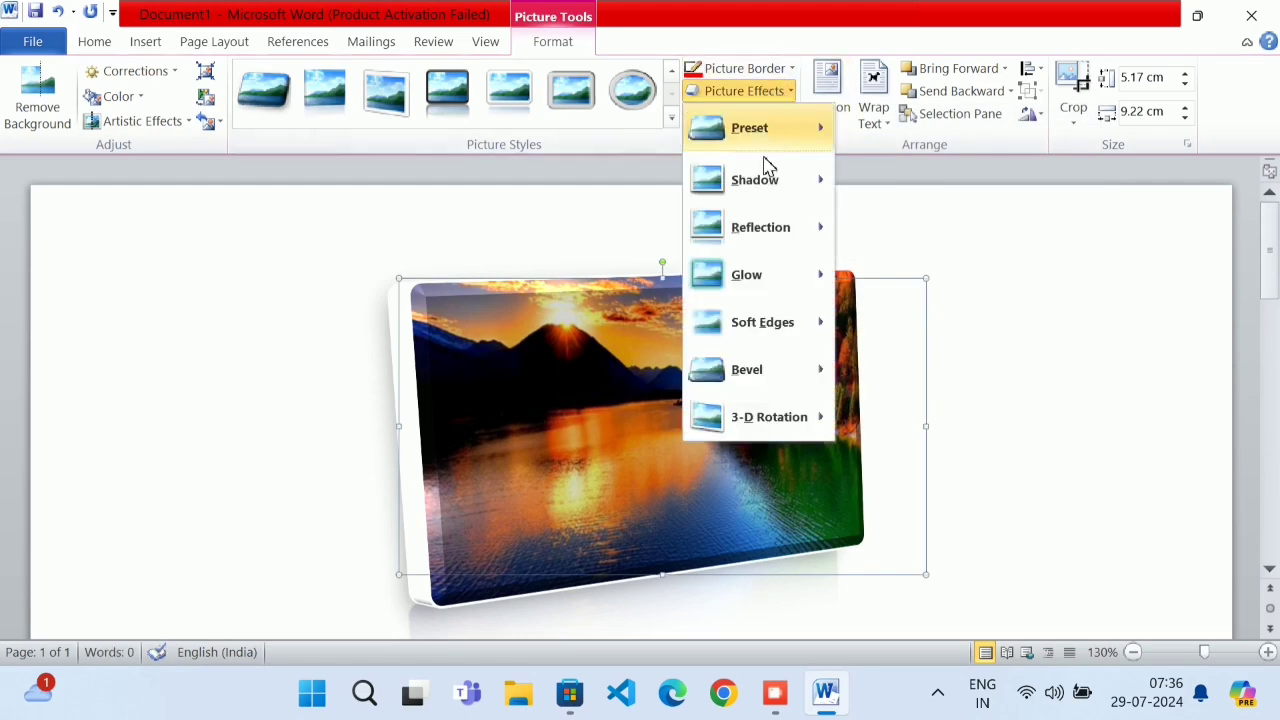
pyautogui.moveTo(766, 180)
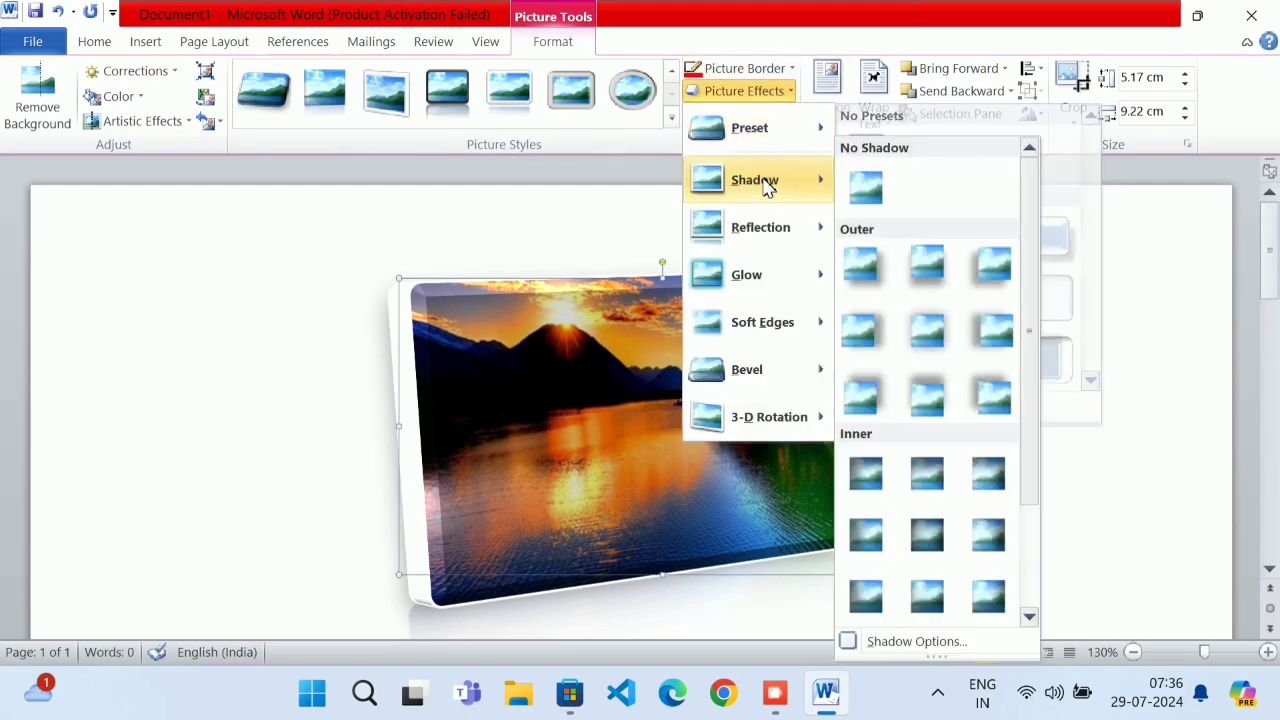
pyautogui.click(860, 398)
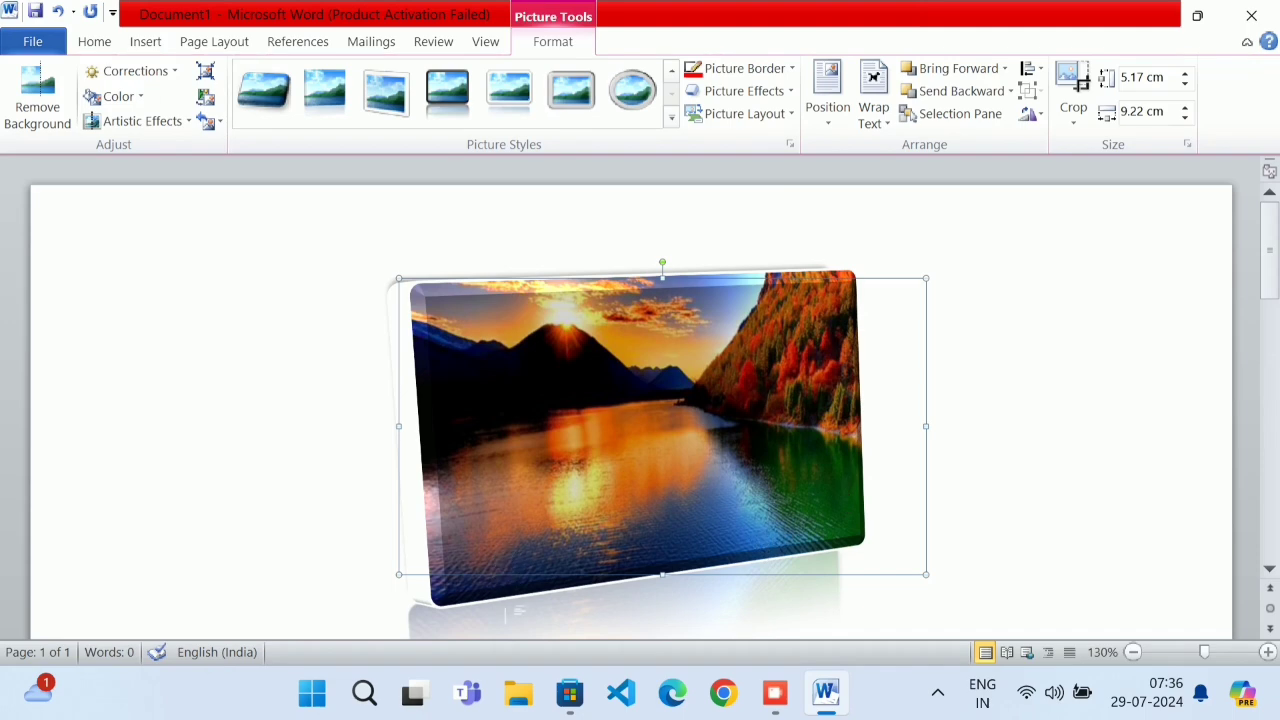
pyautogui.scroll(-2, 520, 609)
pyautogui.scroll(1, 520, 609)
# Try a Parallel 3-D Rotation preset on the photo, then undo twice so it lies flat
pyautogui.click(760, 97)
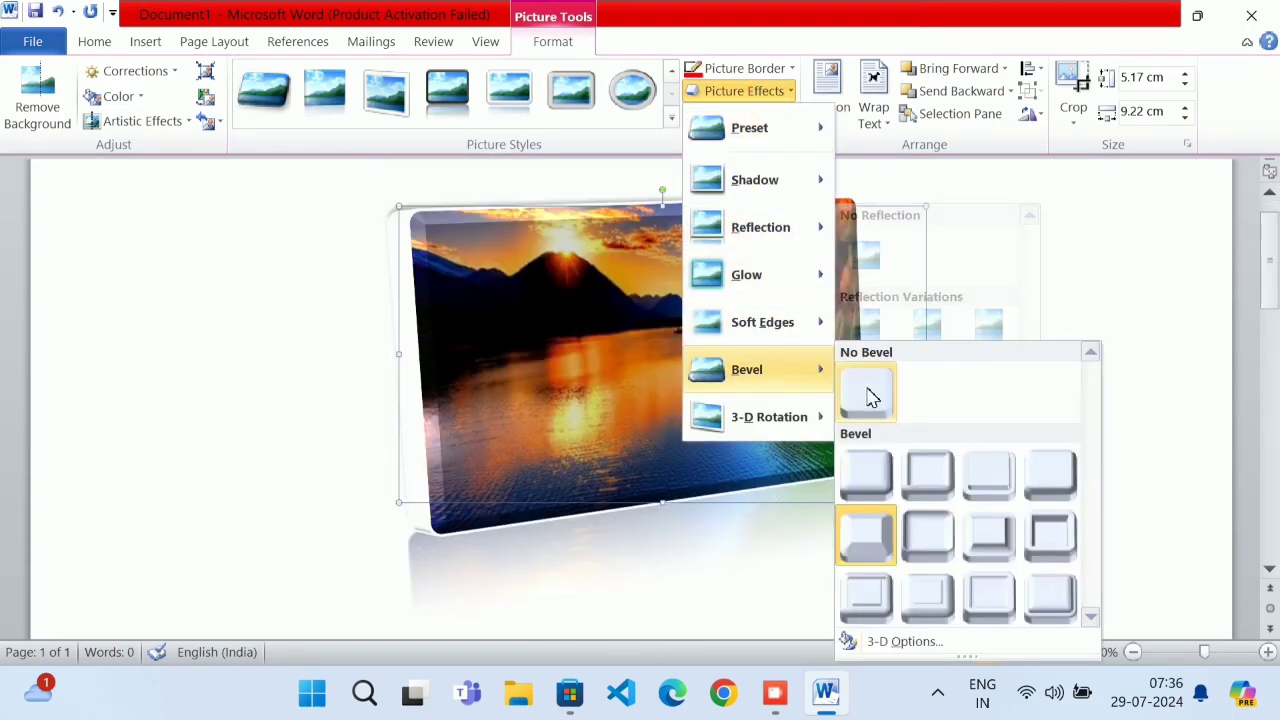
pyautogui.moveTo(768, 291)
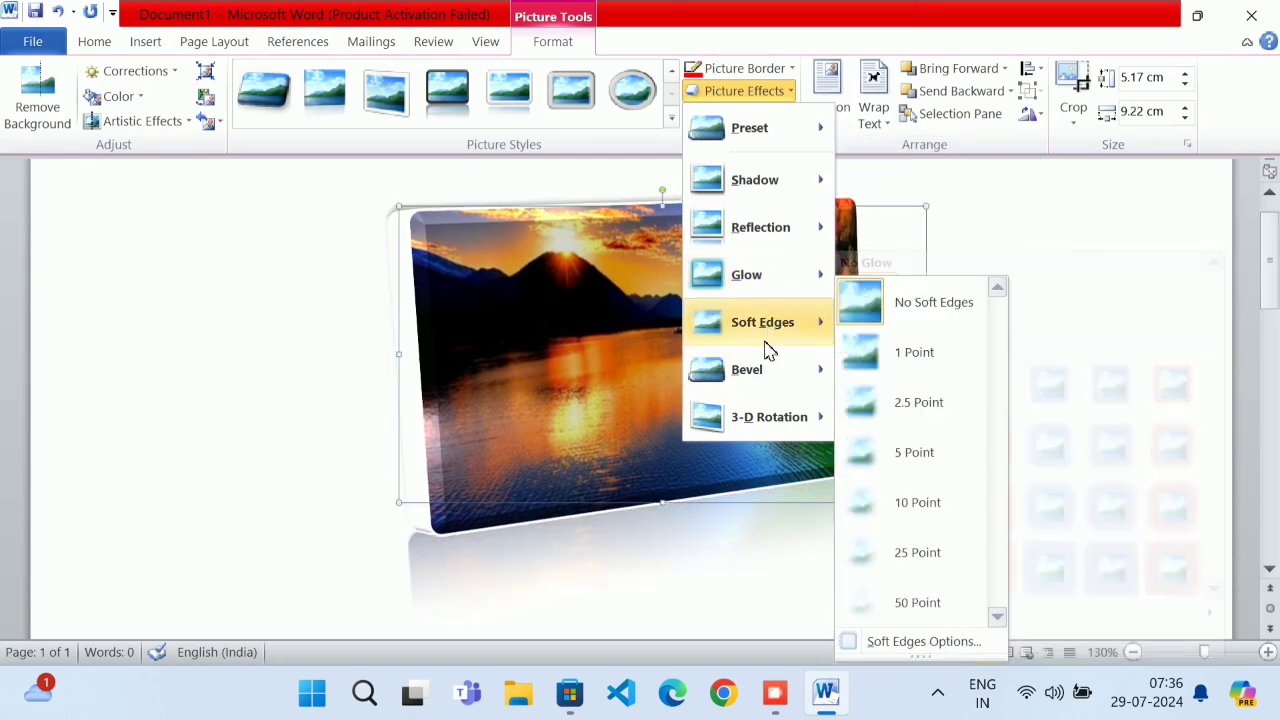
pyautogui.moveTo(766, 375)
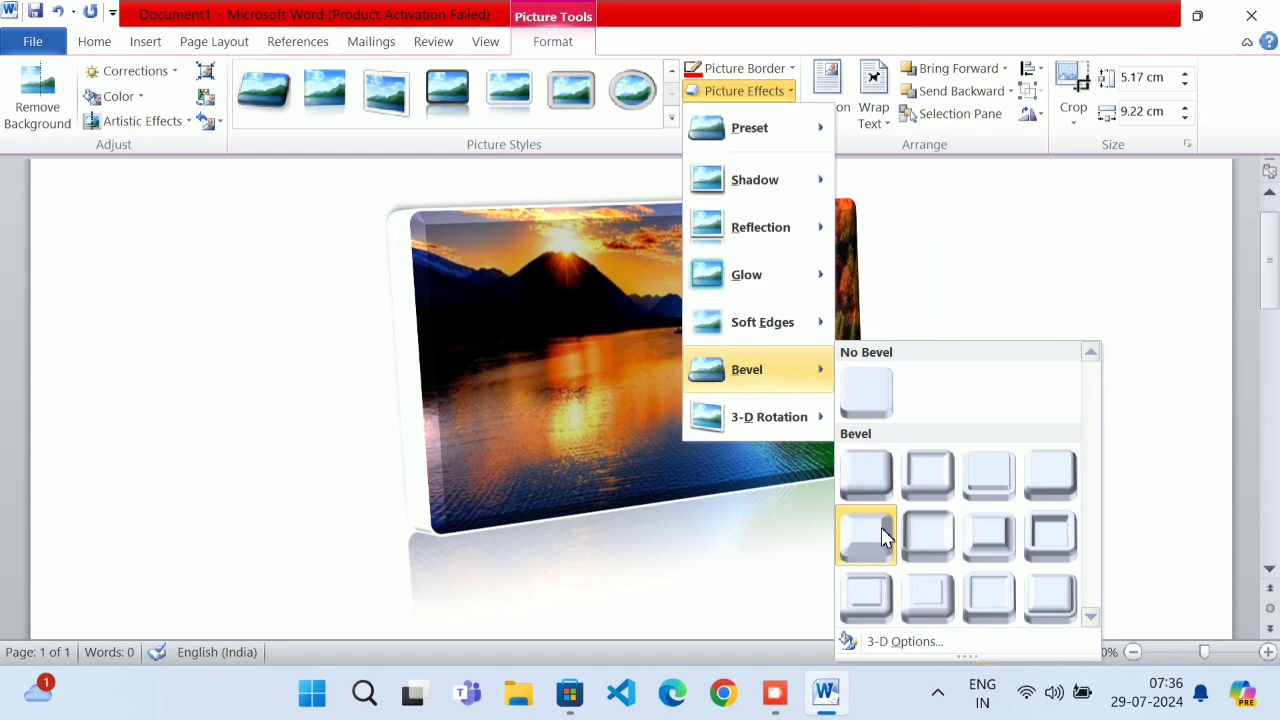
pyautogui.moveTo(768, 413)
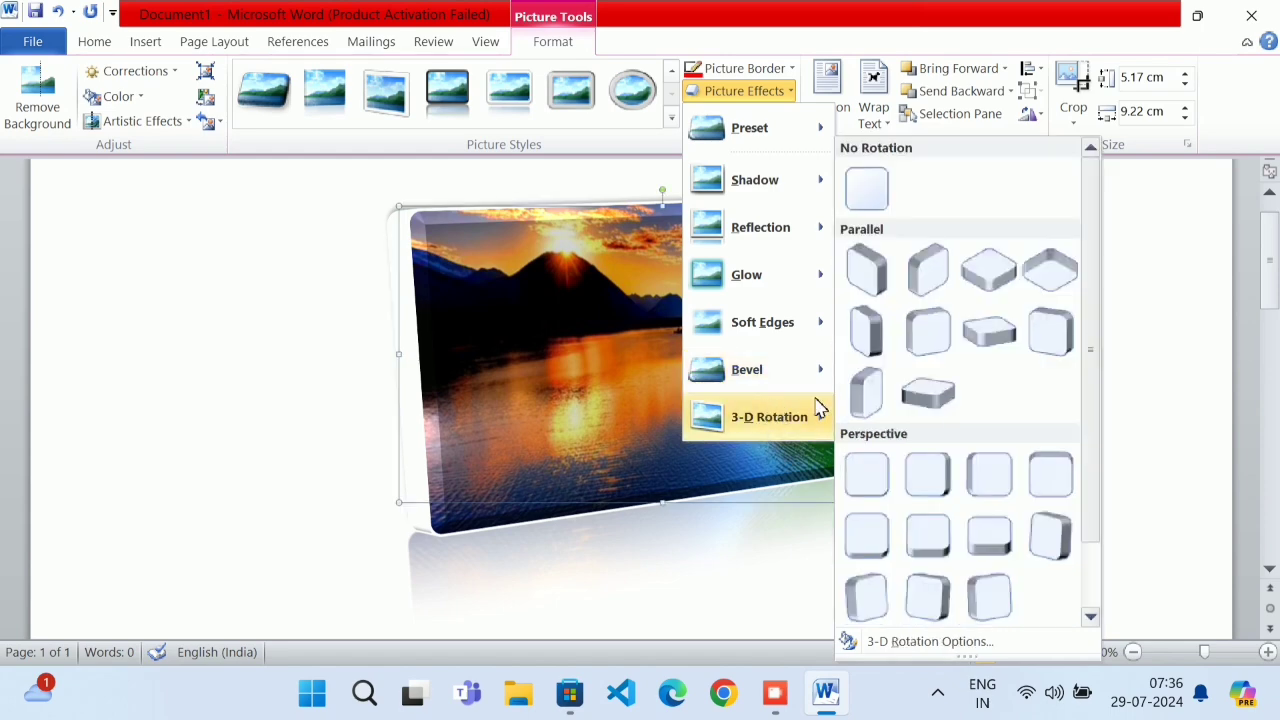
pyautogui.click(908, 290)
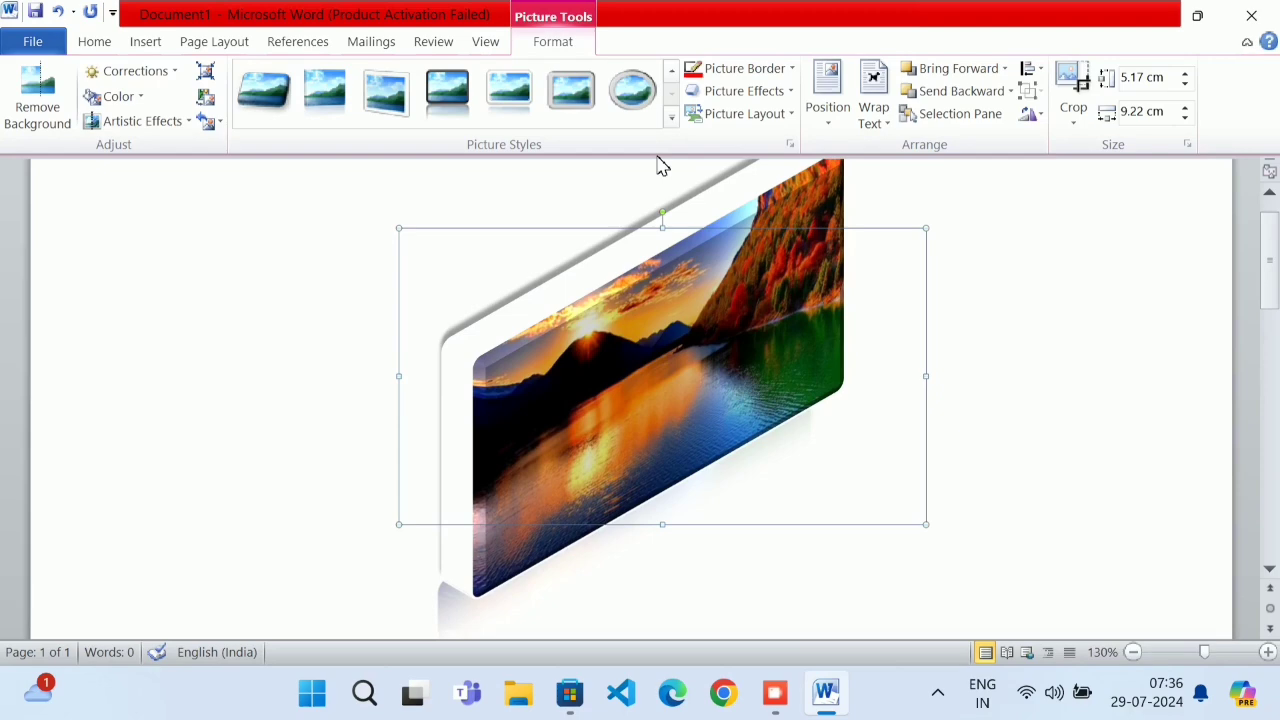
pyautogui.hotkey('ctrl', 'z')
pyautogui.hotkey('ctrl', 'z')
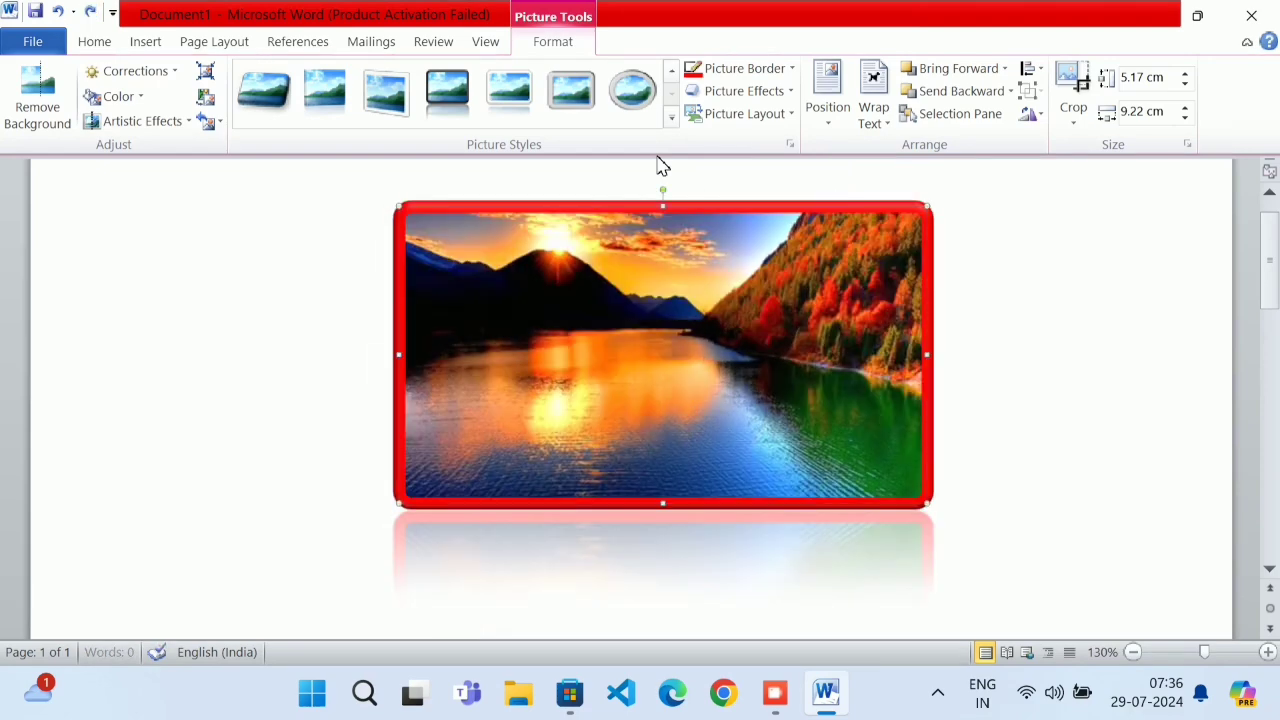
pyautogui.hotkey('ctrl', 'z')
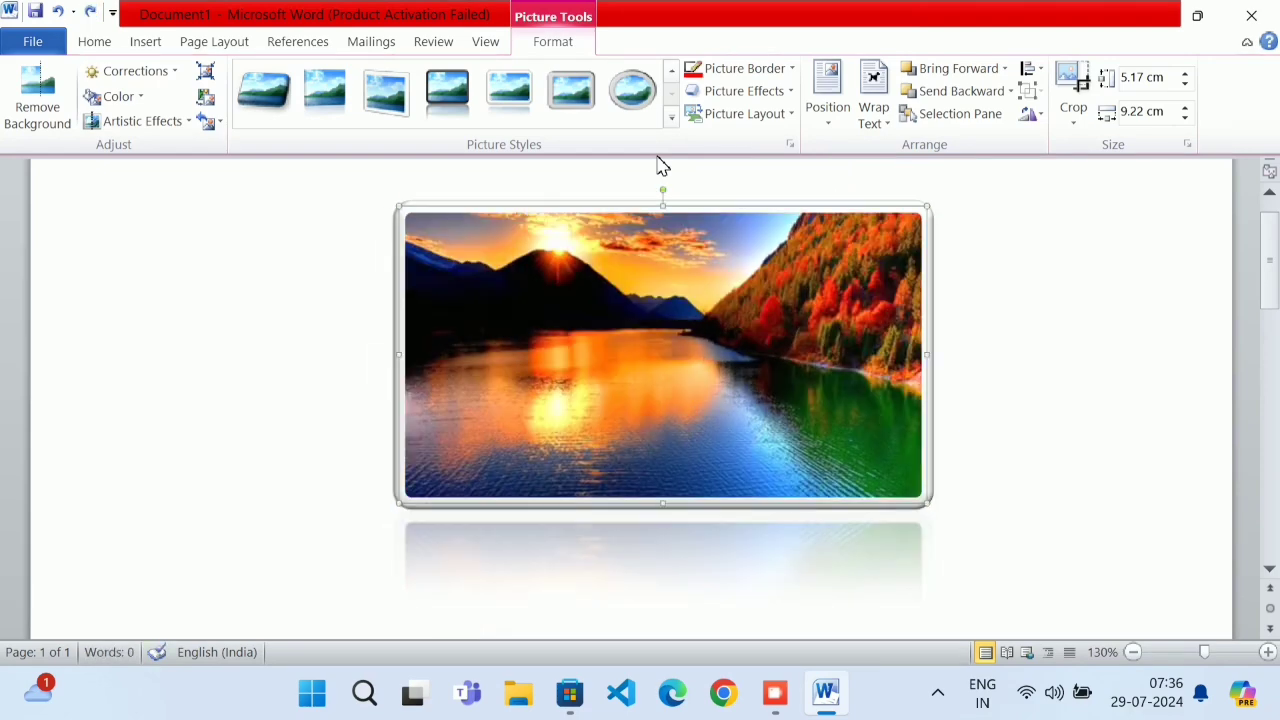
# Try the top-left, top-right and top-center Position presets on the lake photo
pyautogui.click(830, 118)
pyautogui.click(832, 268)
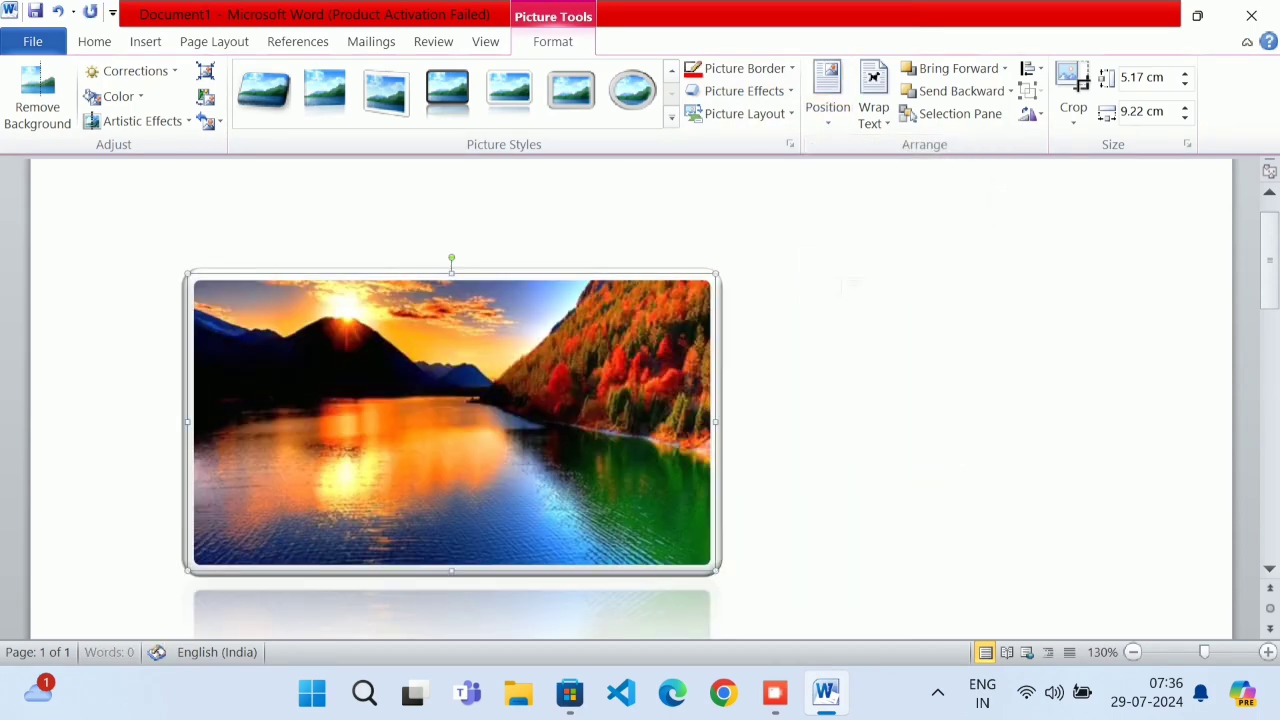
pyautogui.click(828, 107)
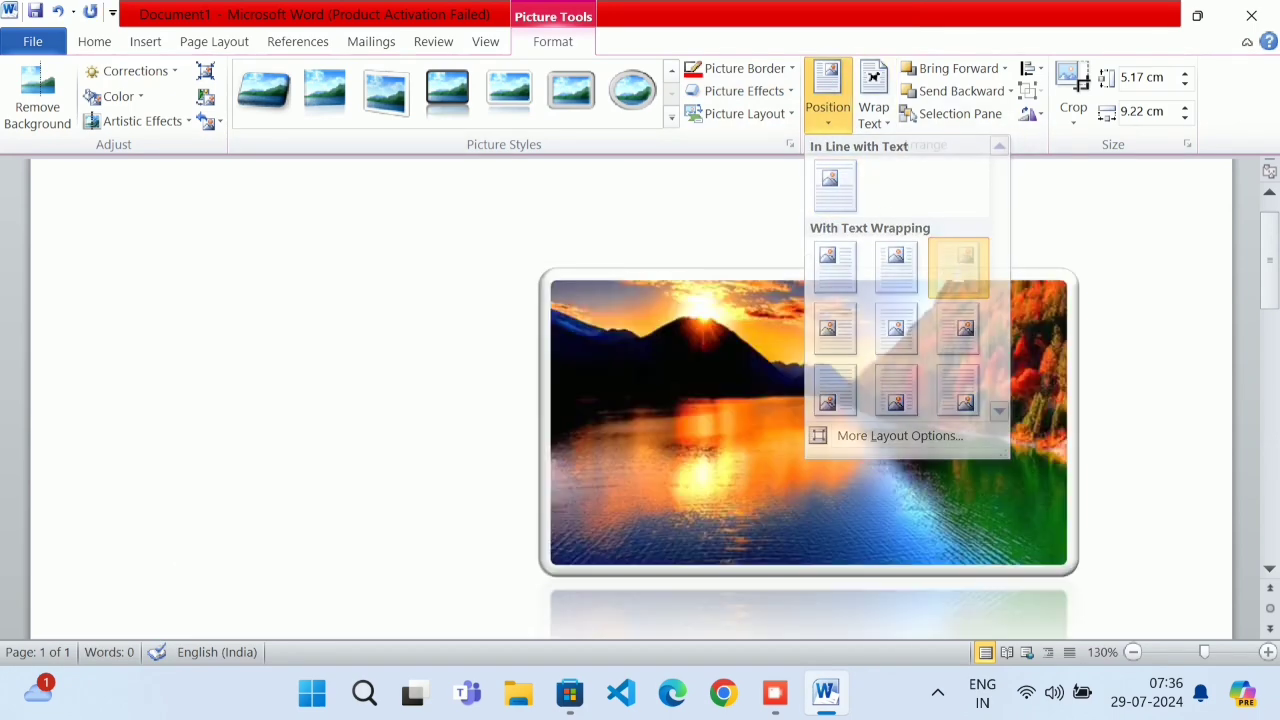
pyautogui.click(958, 268)
pyautogui.click(843, 128)
pyautogui.click(895, 265)
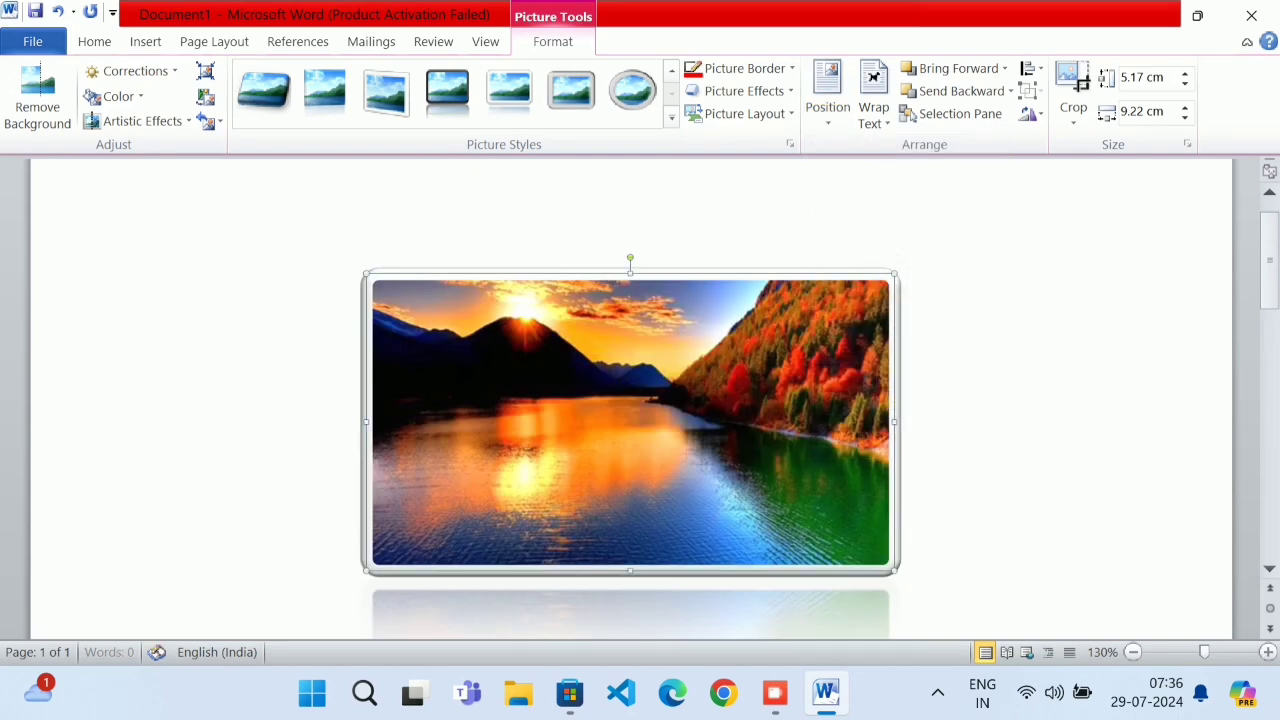
# Zoom out to 30% to preview placements, then set the photo In Line with Text
pyautogui.click(832, 110)
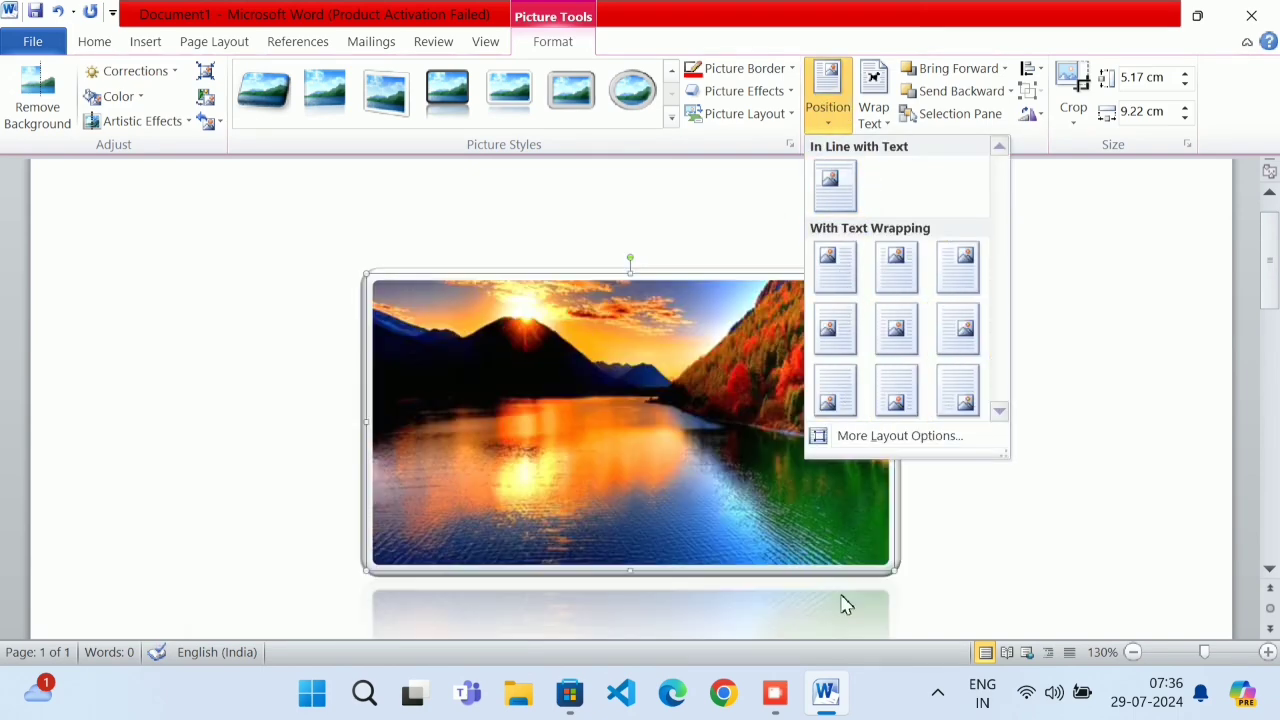
pyautogui.click(1134, 652)
pyautogui.click(1134, 652)
pyautogui.click(1134, 652)
pyautogui.click(1134, 652)
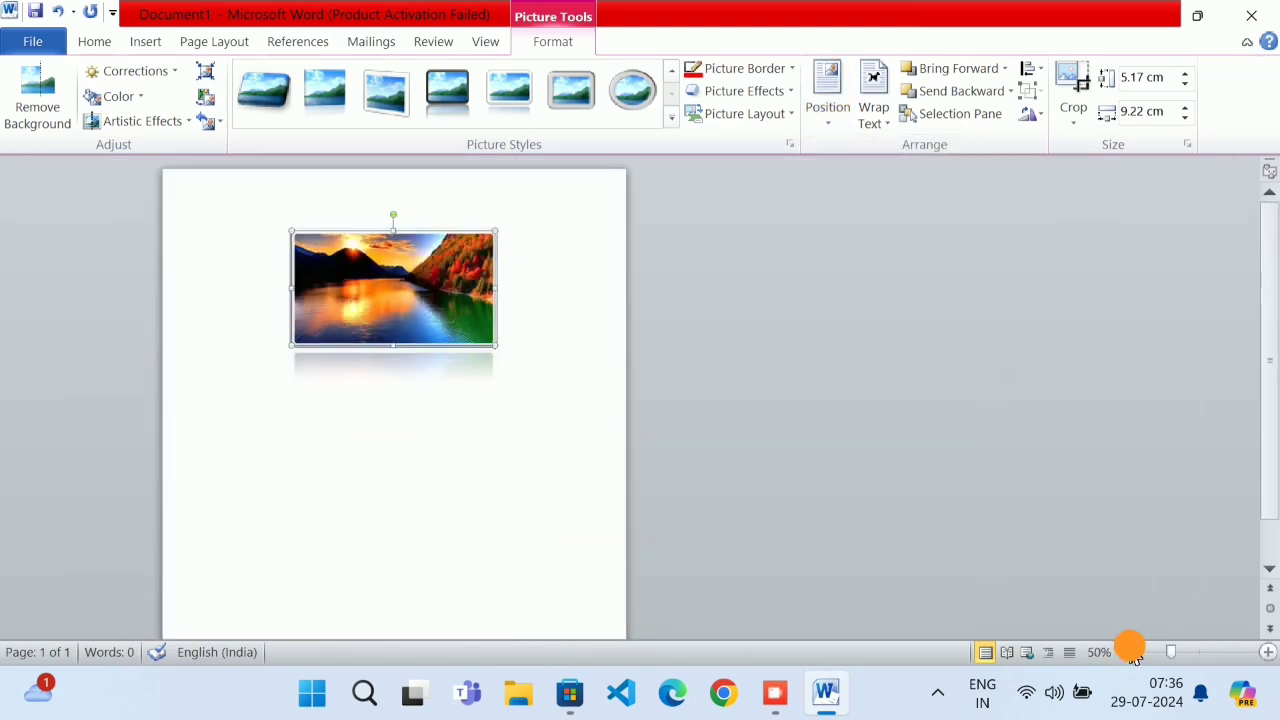
pyautogui.click(1134, 652)
pyautogui.click(1134, 652)
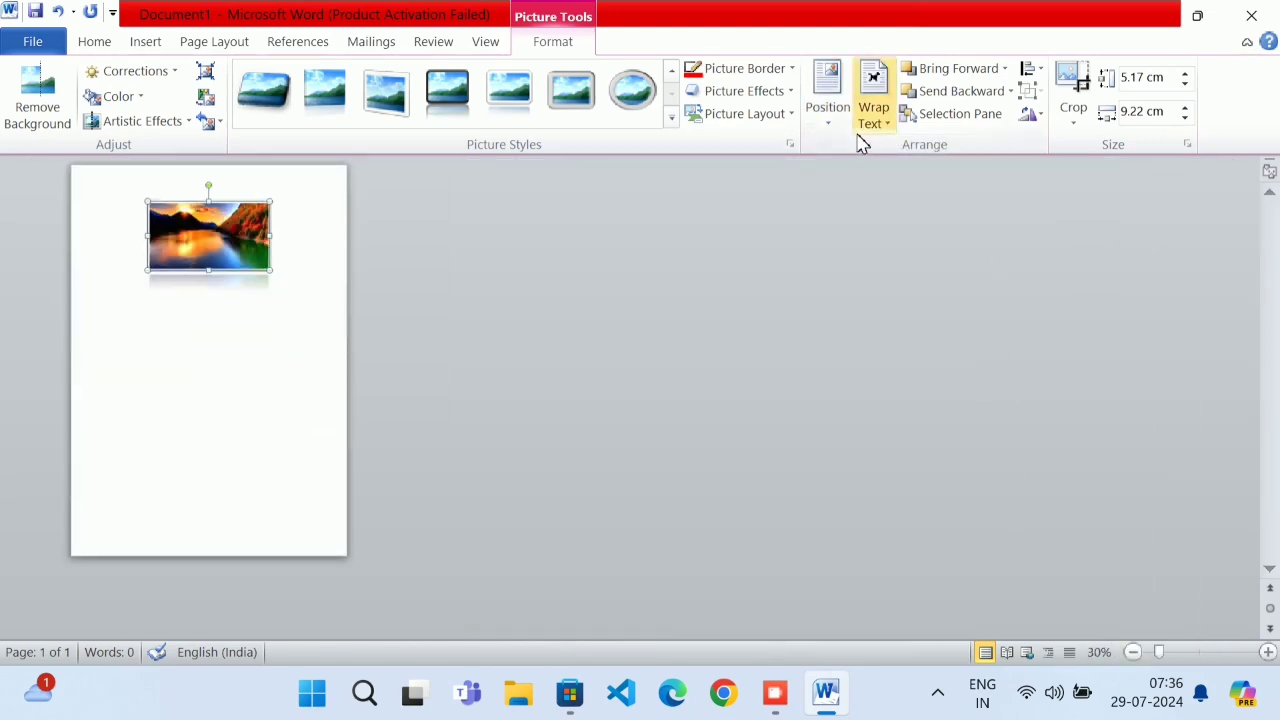
pyautogui.click(828, 95)
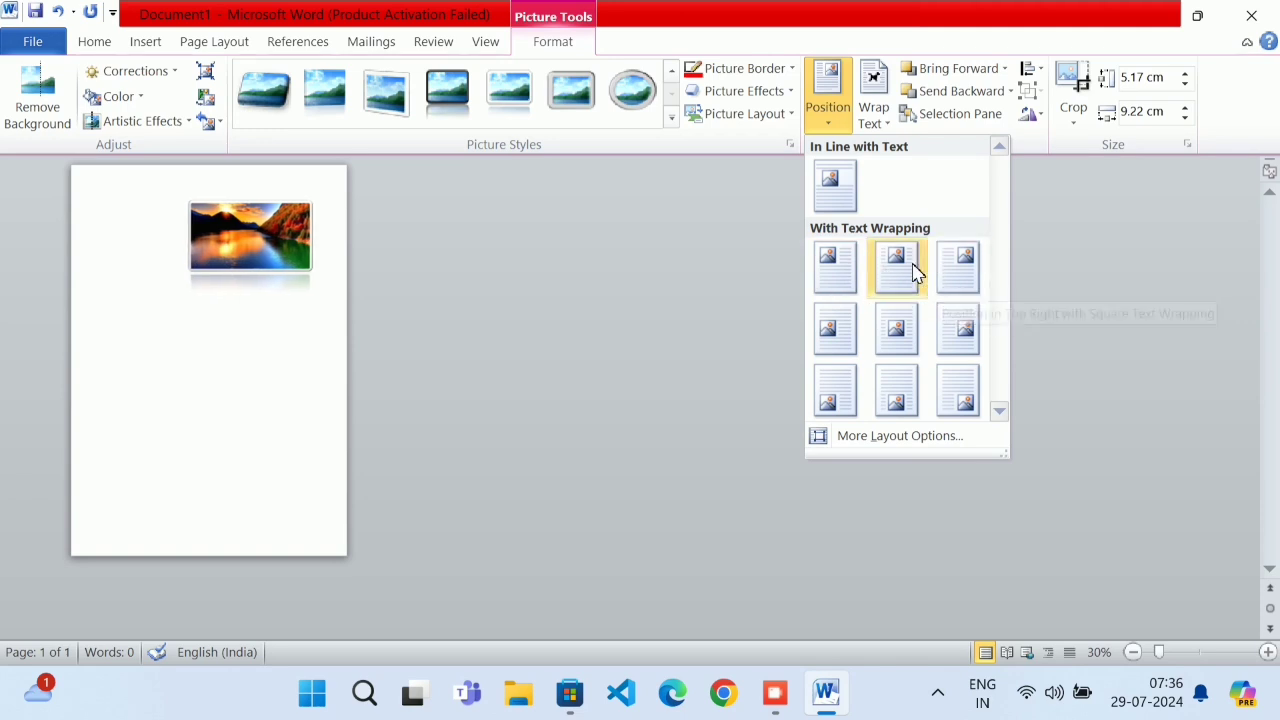
pyautogui.click(843, 198)
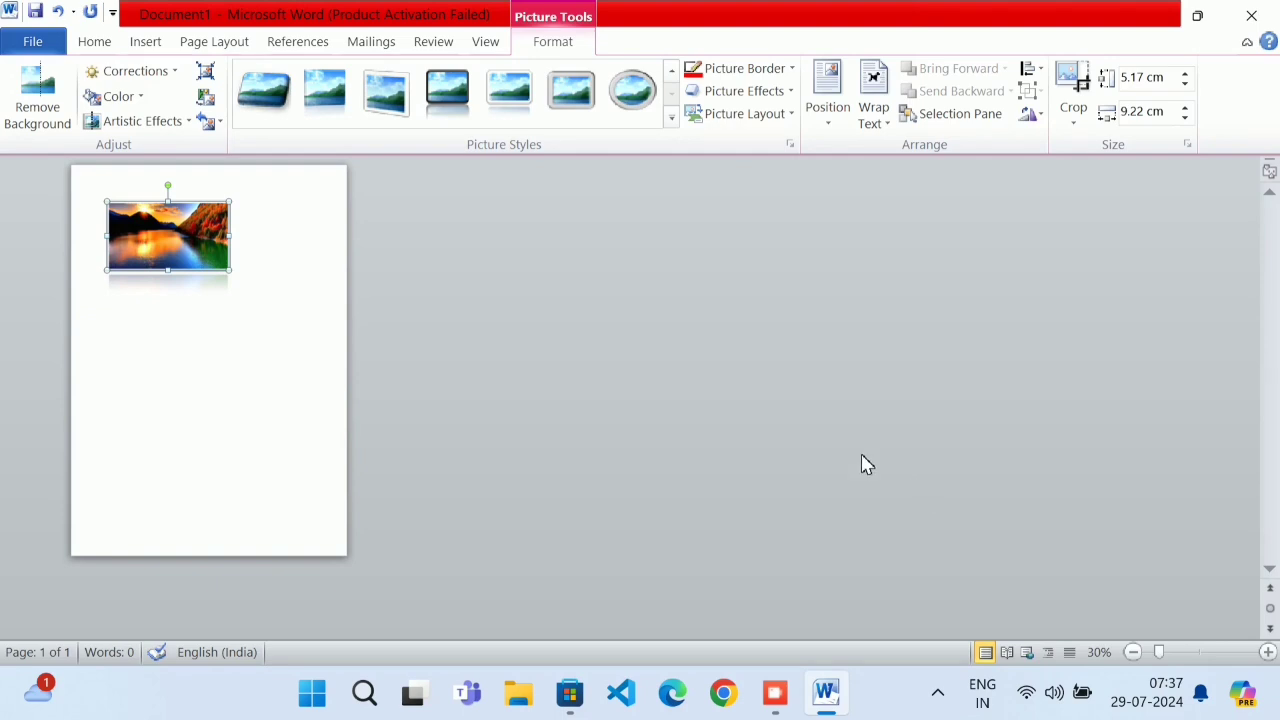
pyautogui.click(1266, 655)
pyautogui.click(1266, 655)
pyautogui.click(1266, 655)
pyautogui.click(1266, 655)
pyautogui.click(1266, 655)
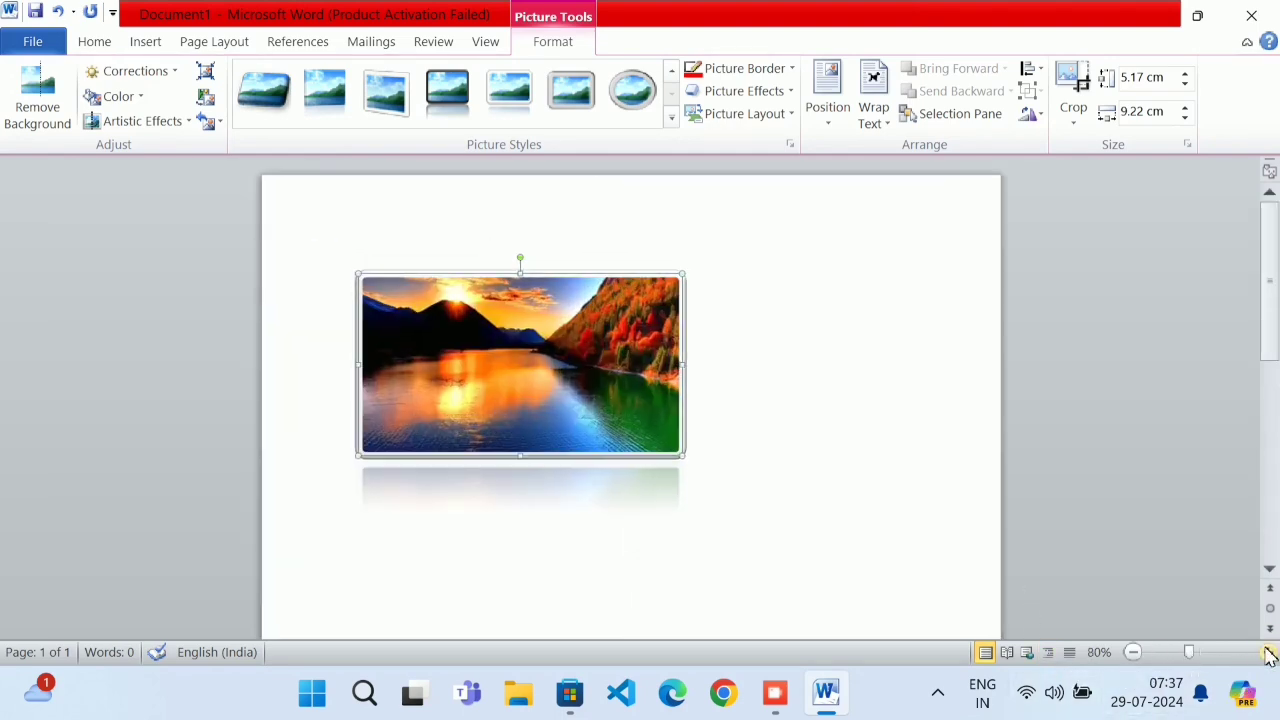
pyautogui.click(1266, 655)
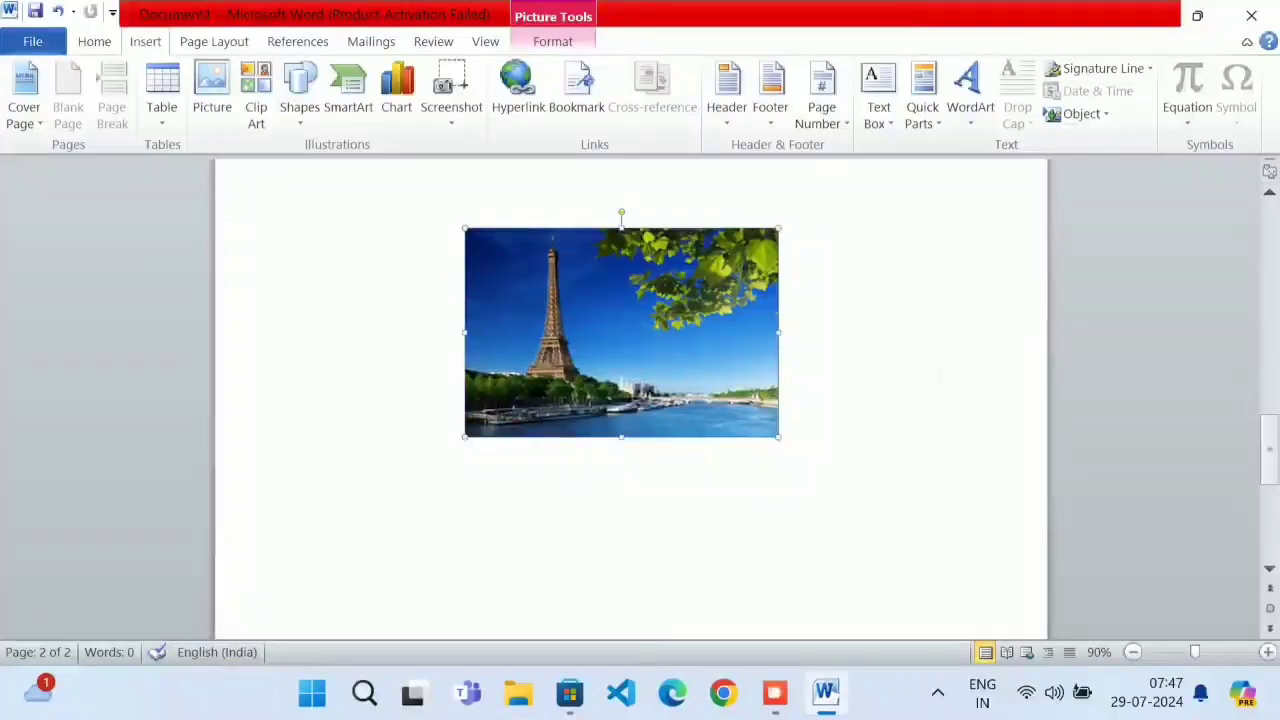
# Open the 'page break' document from the MYFILE folder and zoom in to read it
pyautogui.click(30, 41)
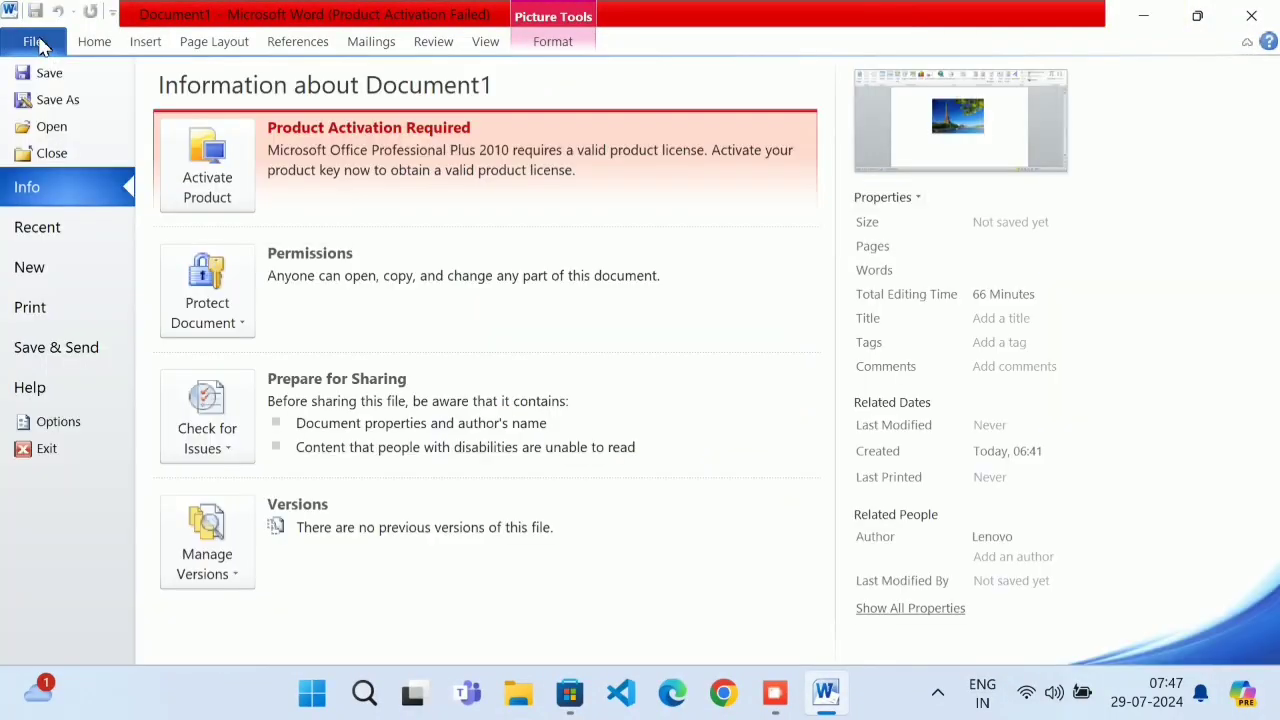
pyautogui.click(52, 126)
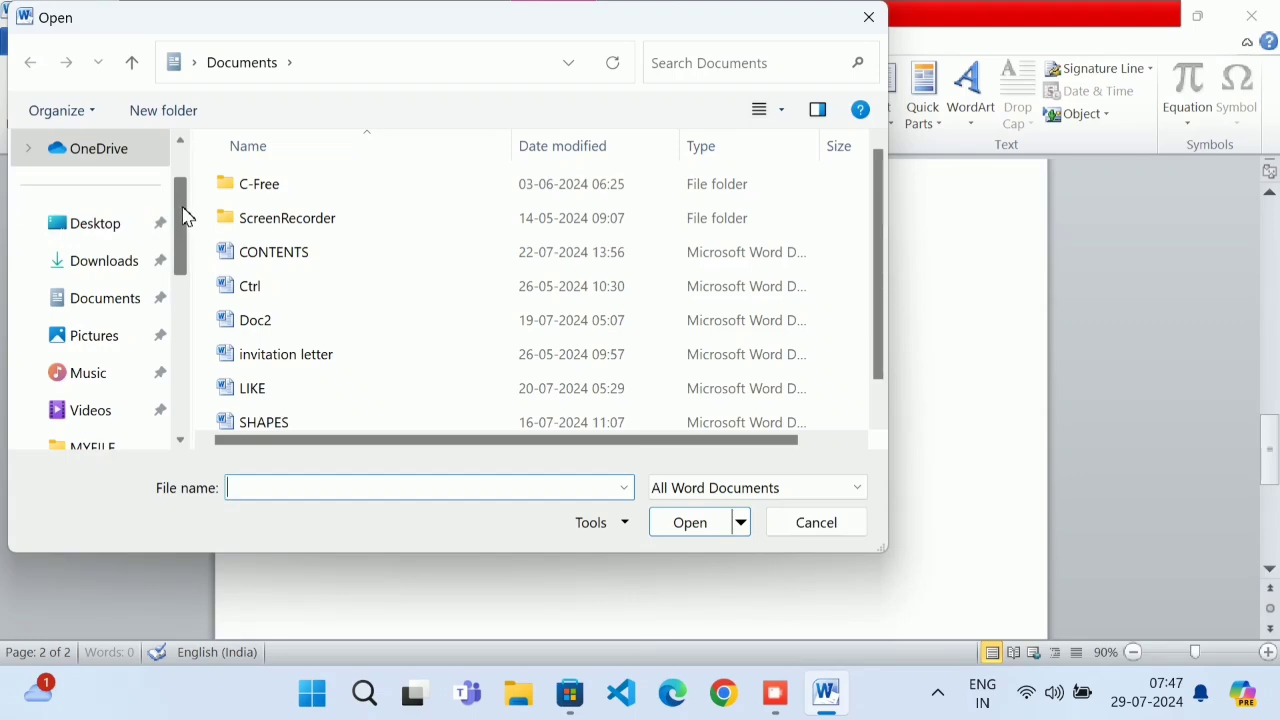
pyautogui.moveTo(185, 217); pyautogui.dragTo(190, 248)
pyautogui.click(104, 336)
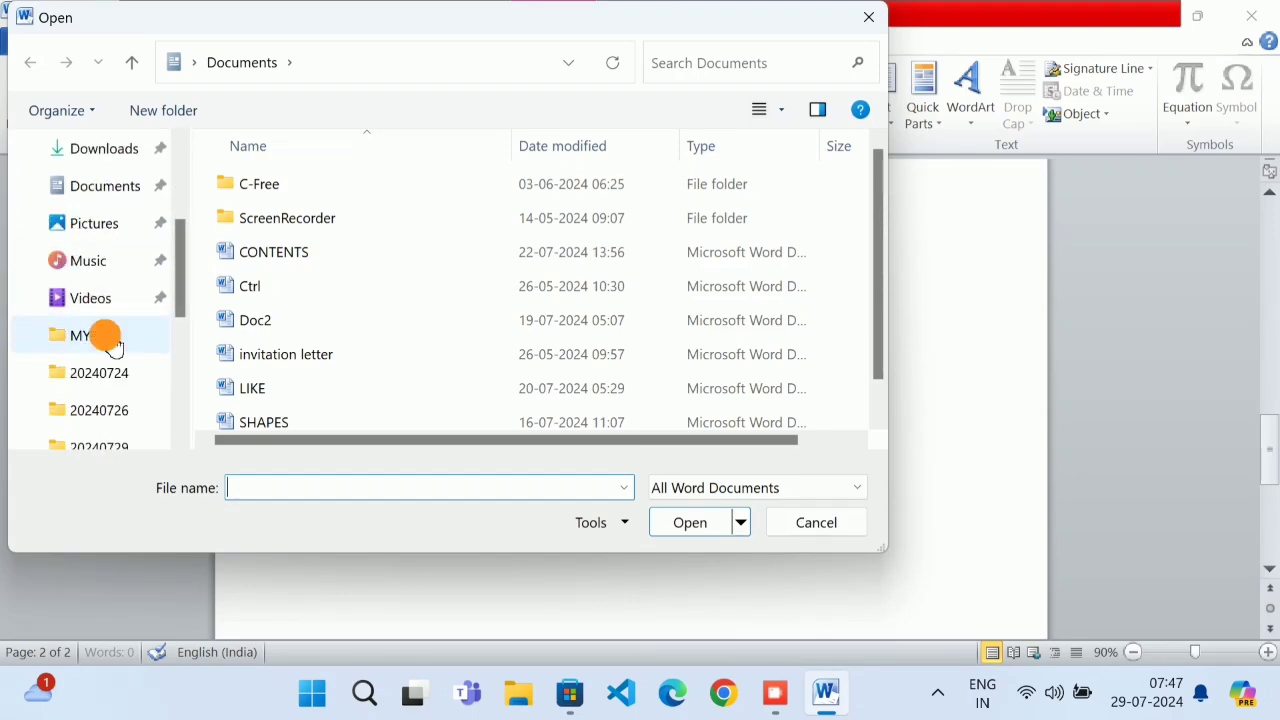
pyautogui.scroll(-2, 370, 293)
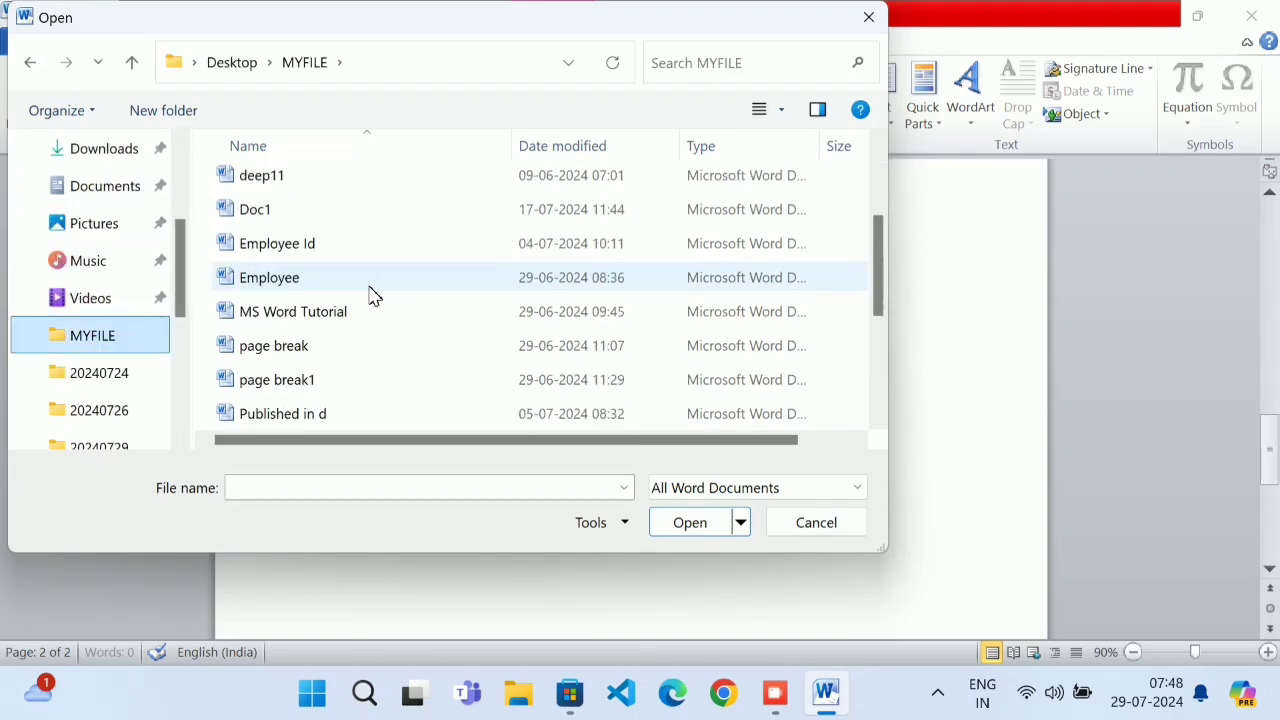
pyautogui.doubleClick(322, 360)
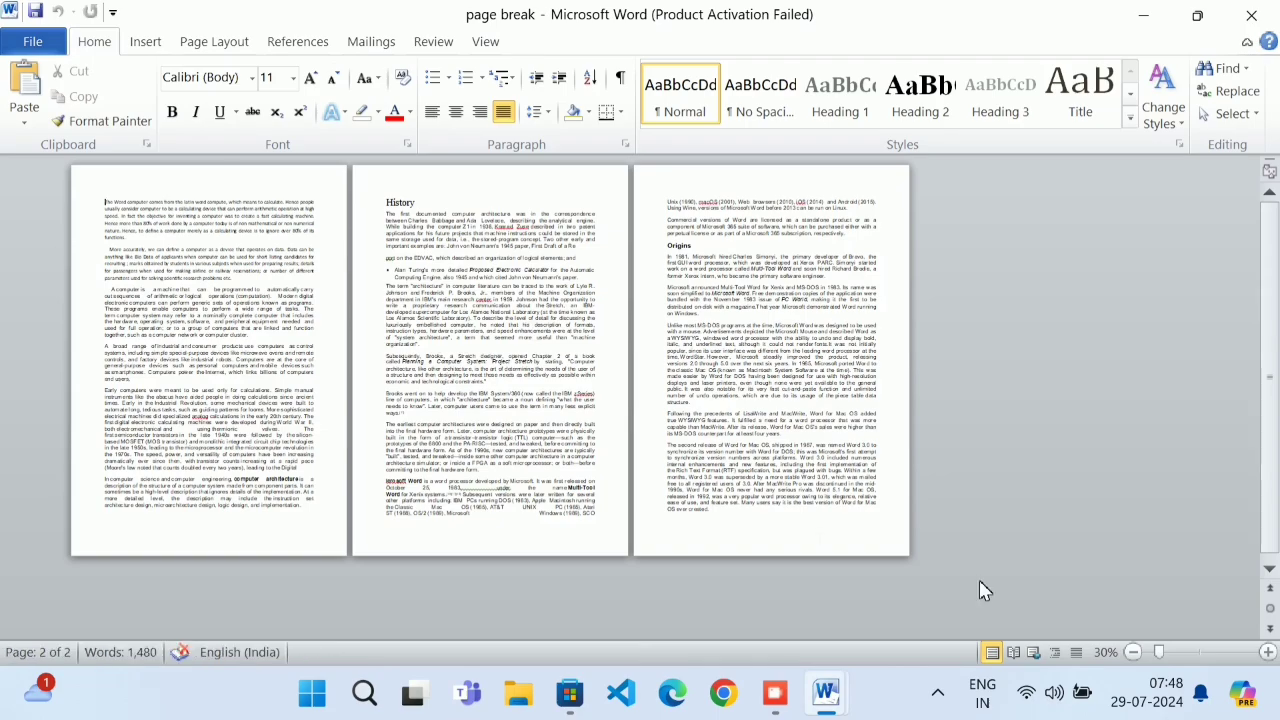
pyautogui.click(1267, 652)
pyautogui.click(1267, 652)
pyautogui.click(1267, 652)
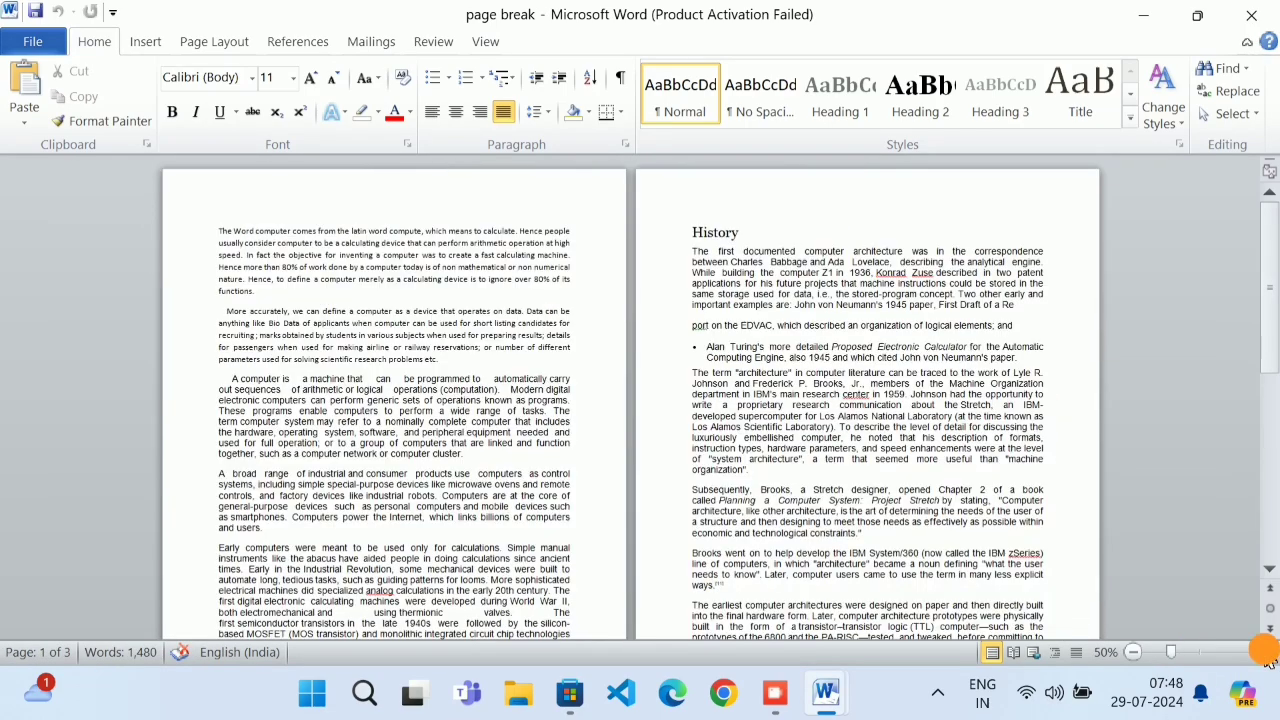
pyautogui.click(1267, 652)
pyautogui.click(1267, 652)
pyautogui.click(1267, 652)
pyautogui.click(1267, 652)
pyautogui.scroll(-3, 903, 553)
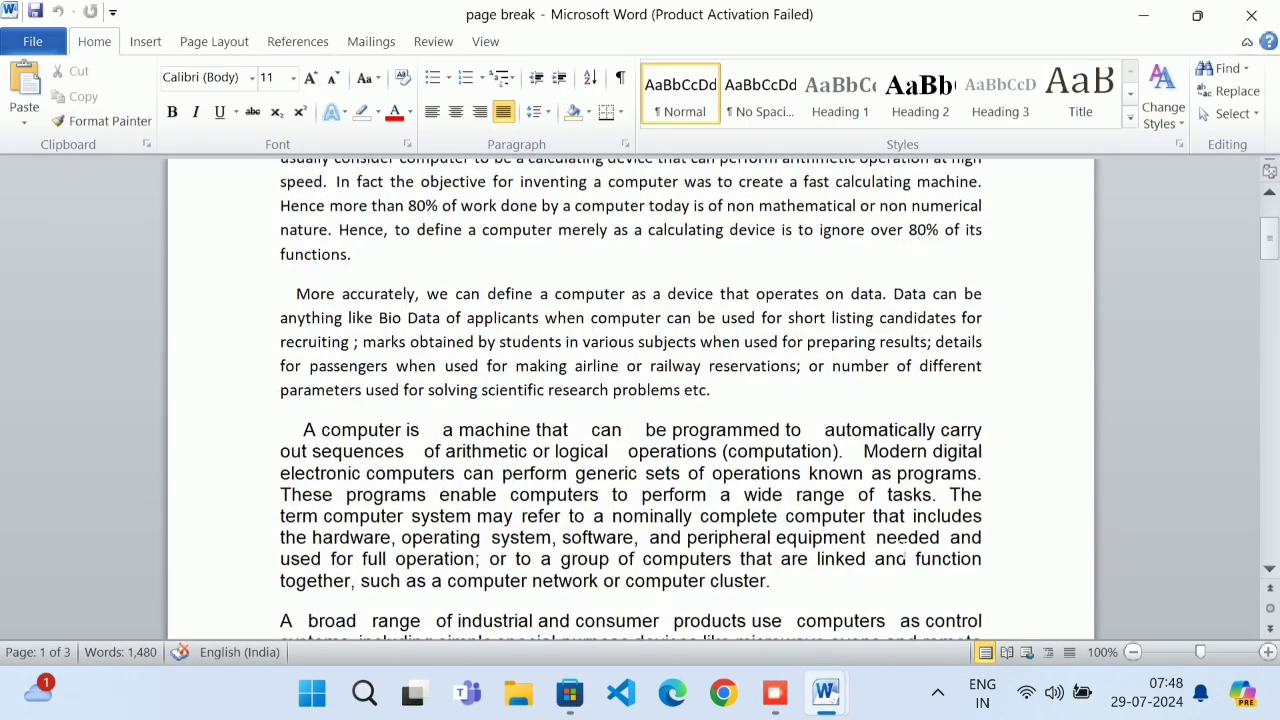
pyautogui.scroll(2, 901, 541)
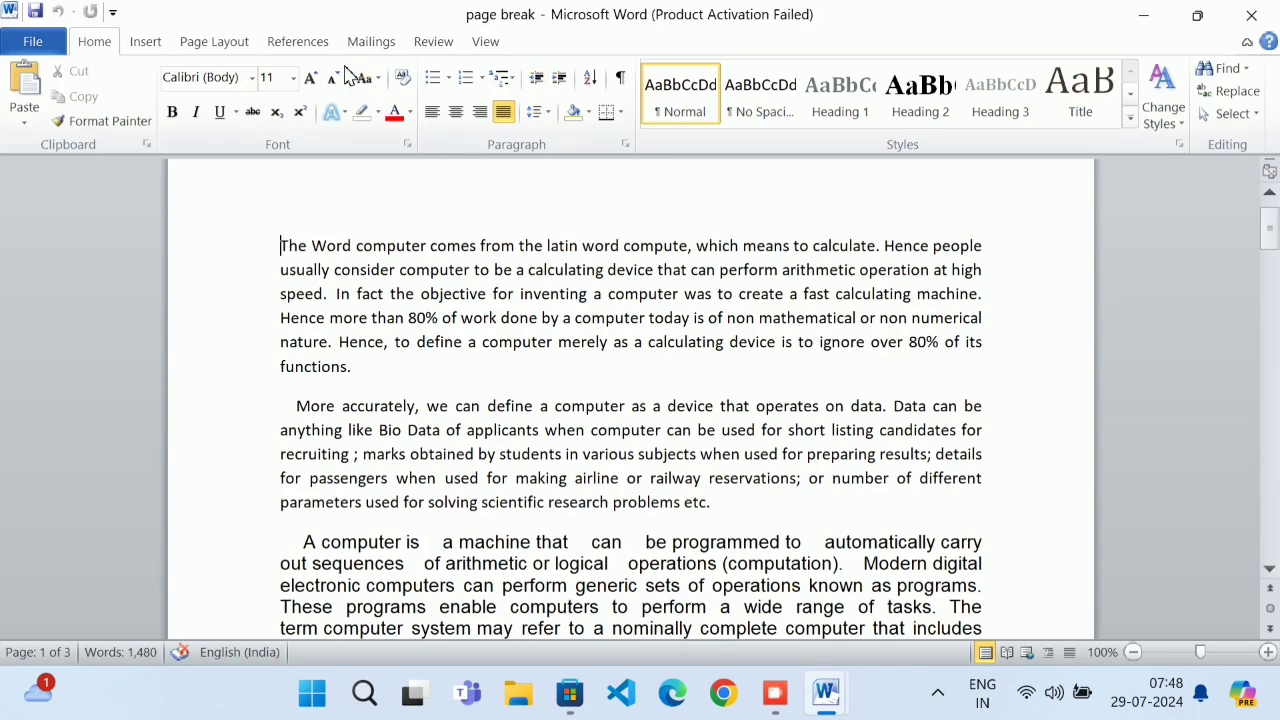
# Insert the 'download' Eiffel Tower image from the Desktop into the document
pyautogui.click(147, 42)
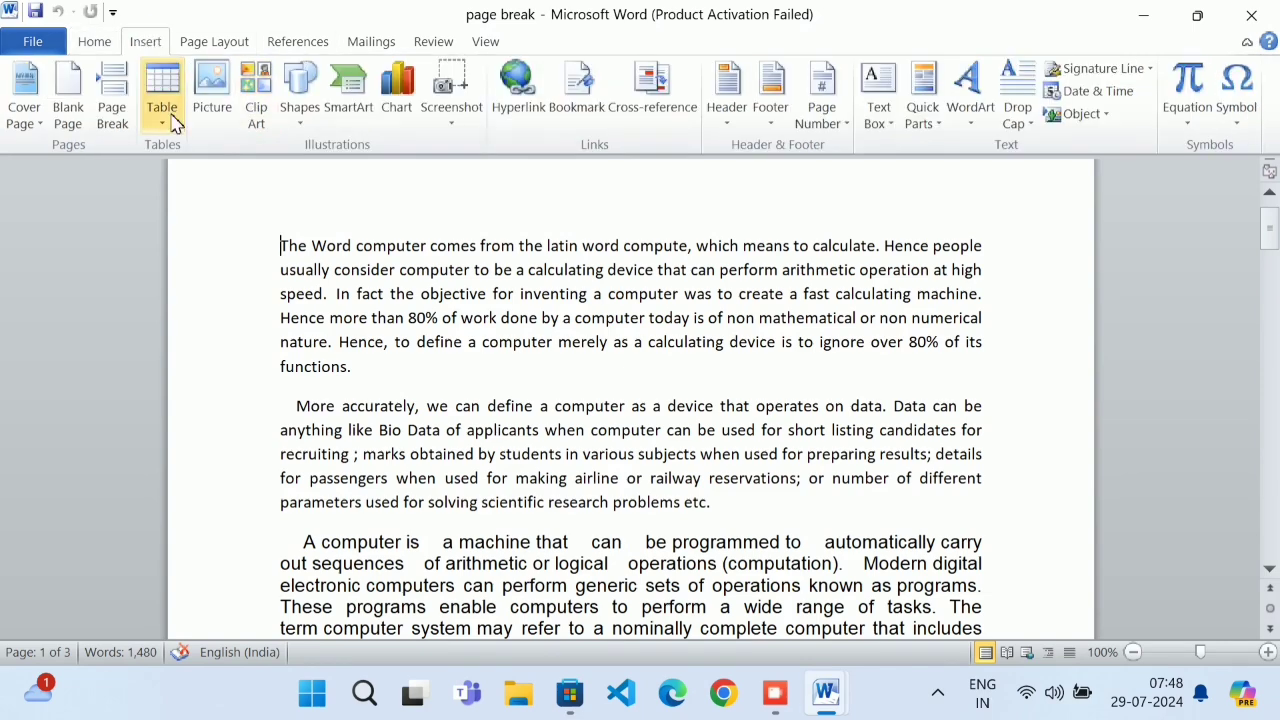
pyautogui.click(205, 112)
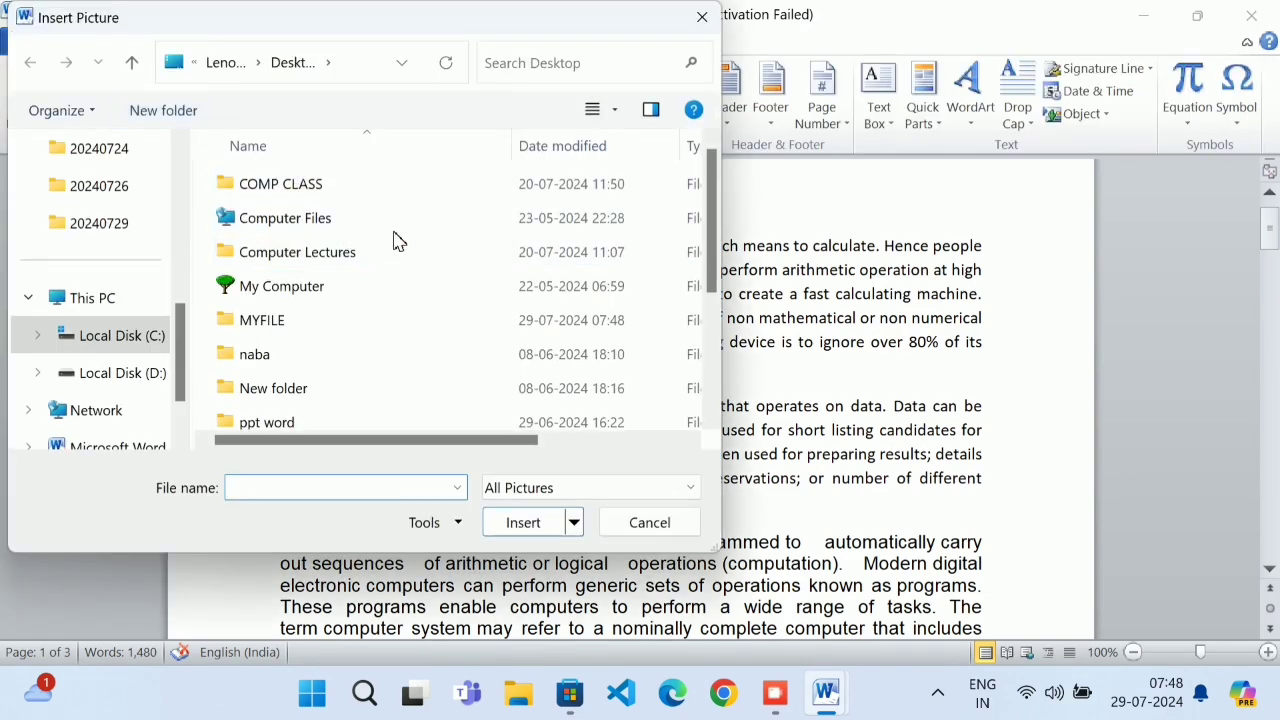
pyautogui.click(705, 22)
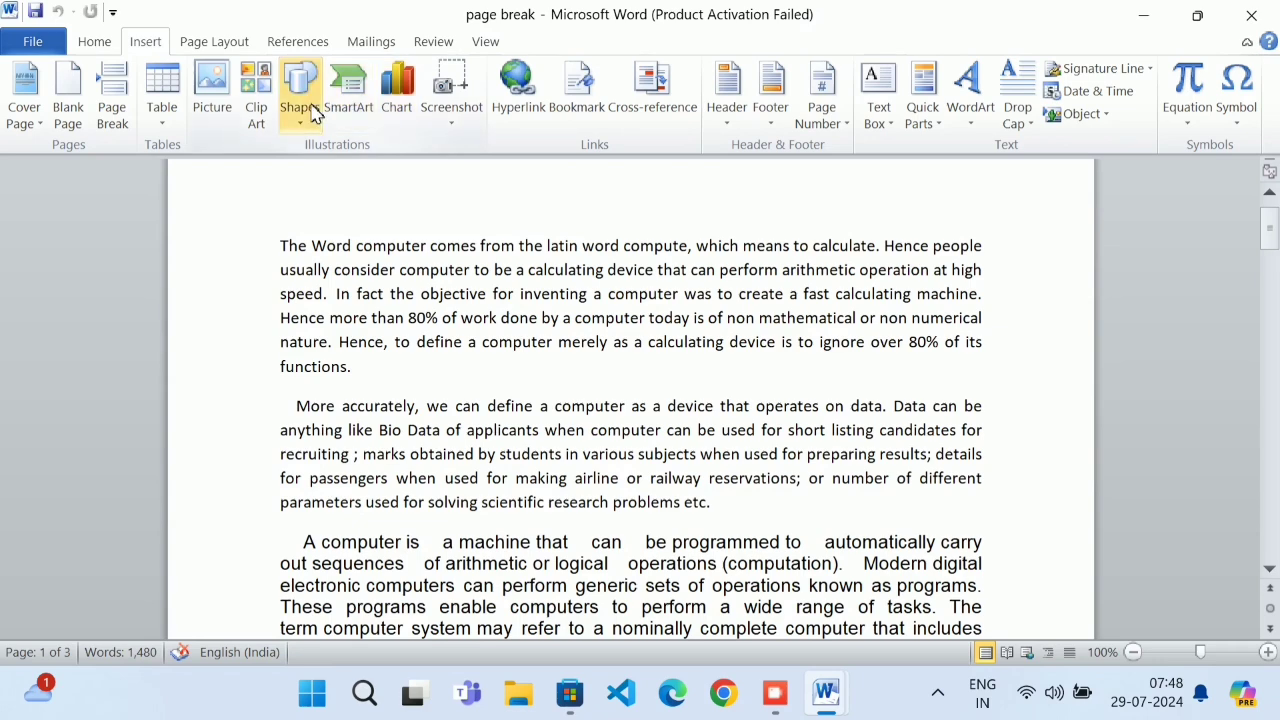
pyautogui.click(212, 100)
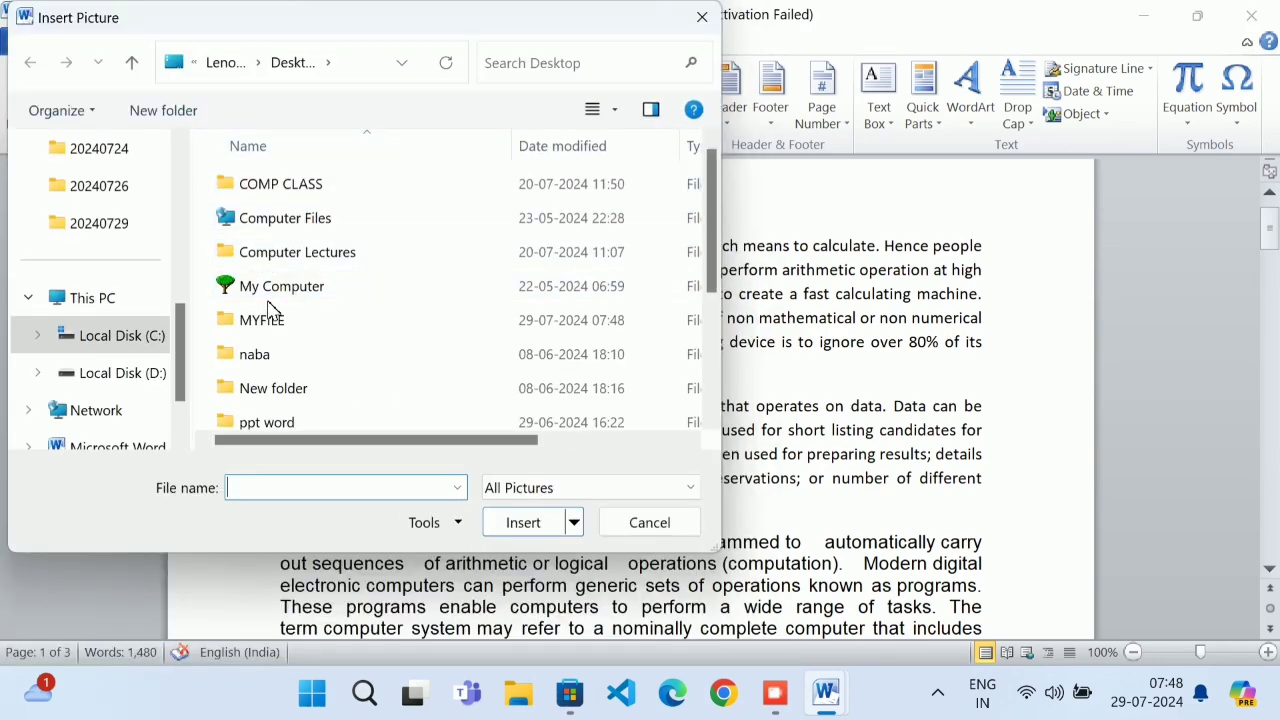
pyautogui.scroll(5, 186, 165)
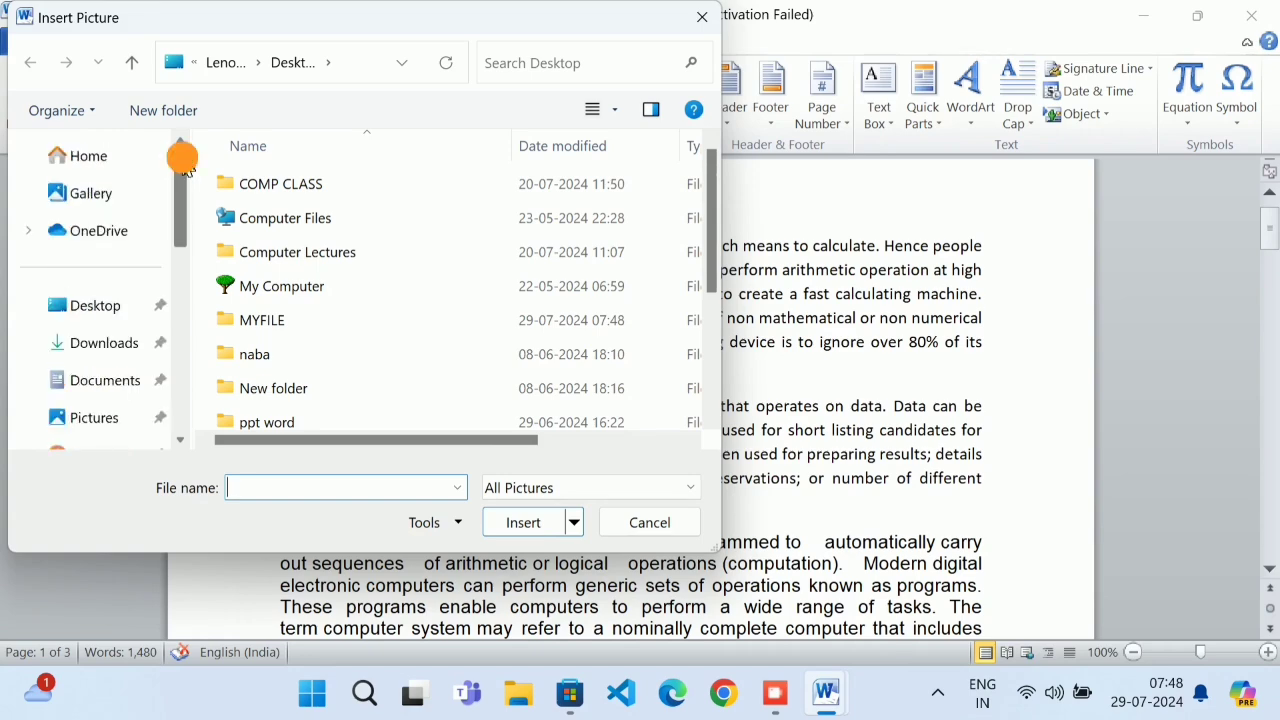
pyautogui.click(104, 304)
pyautogui.scroll(-2, 334, 320)
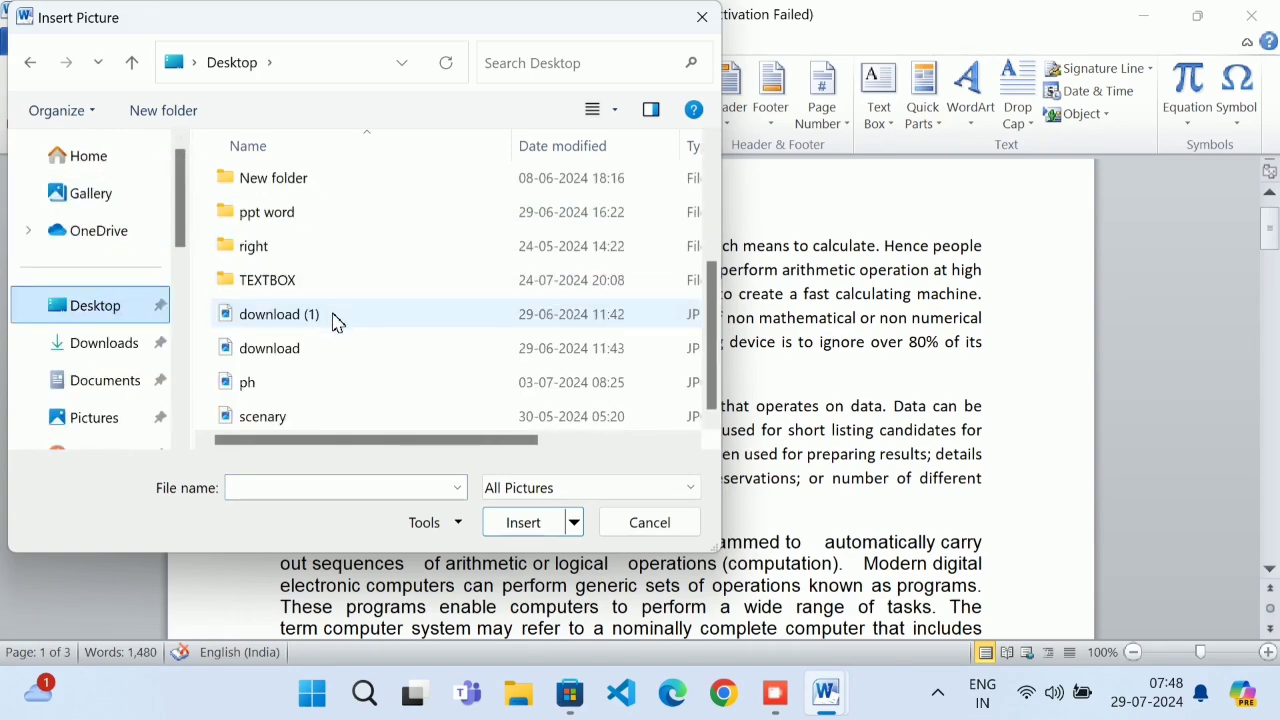
pyautogui.doubleClick(318, 348)
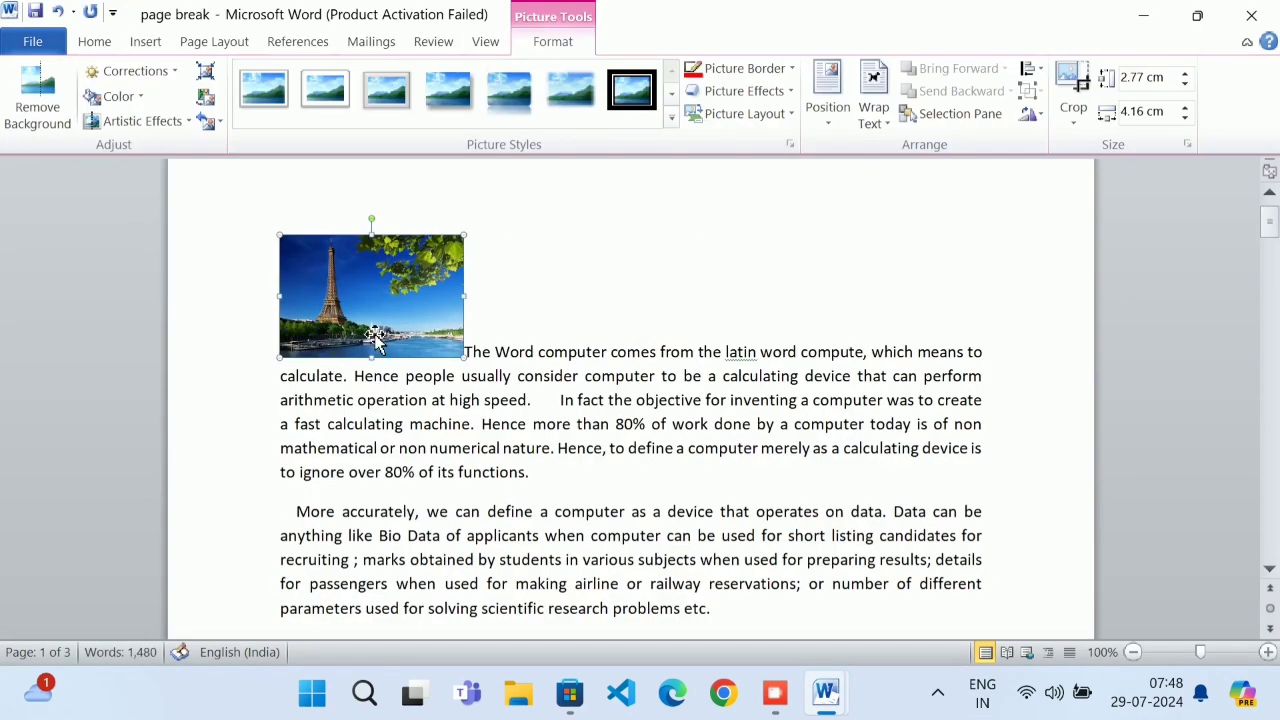
# Try nudging the Eiffel Tower photo lower and view its wrapping choices without changing them
pyautogui.click(372, 320)
pyautogui.moveTo(384, 328); pyautogui.dragTo(418, 366)
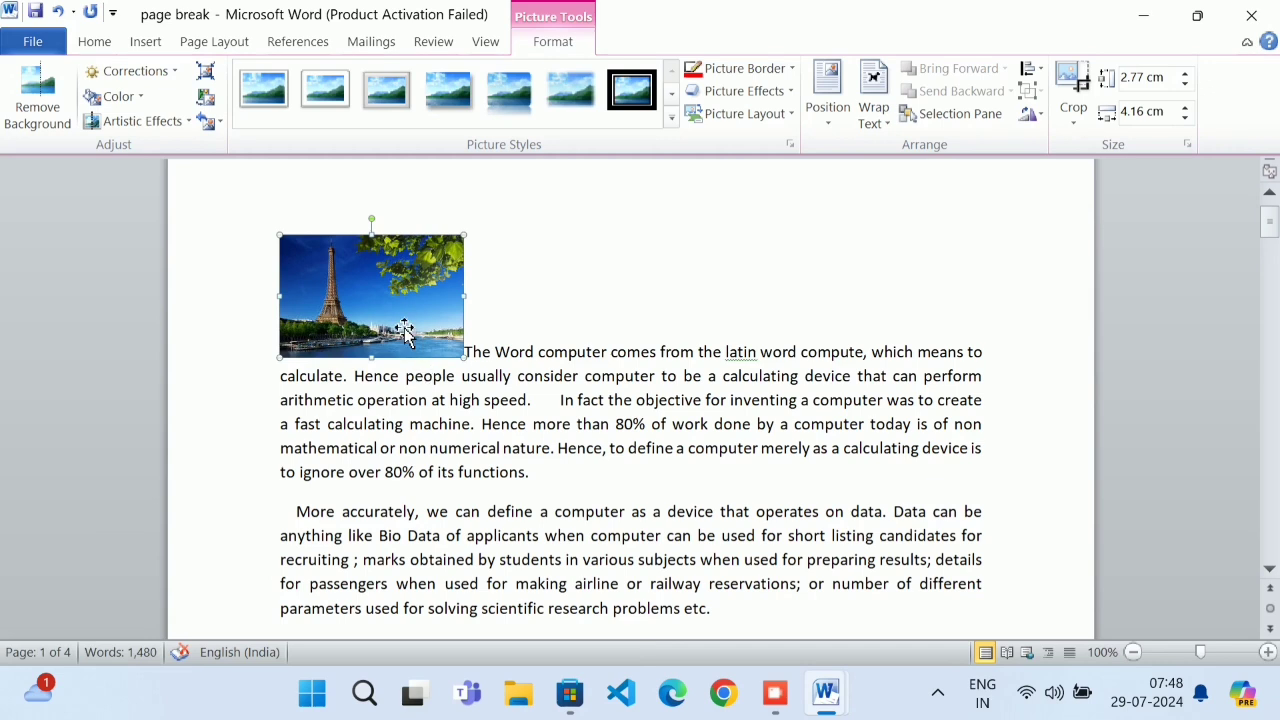
pyautogui.click(880, 108)
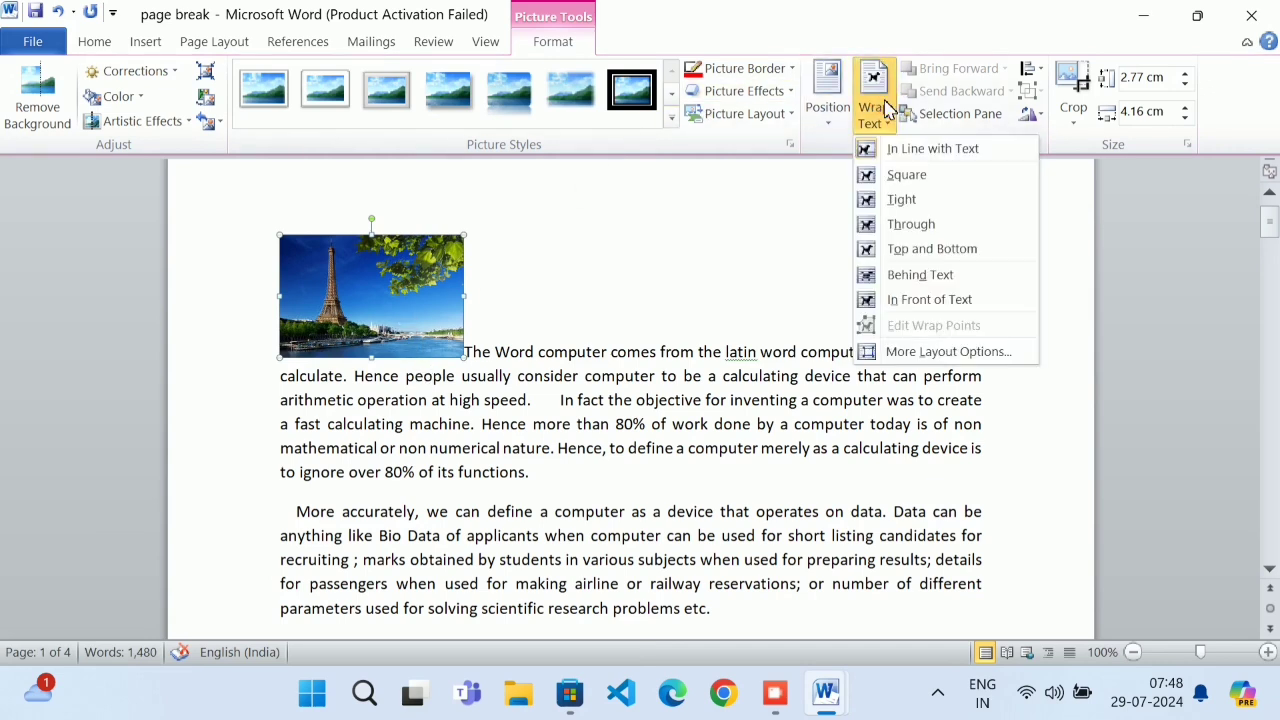
pyautogui.click(618, 261)
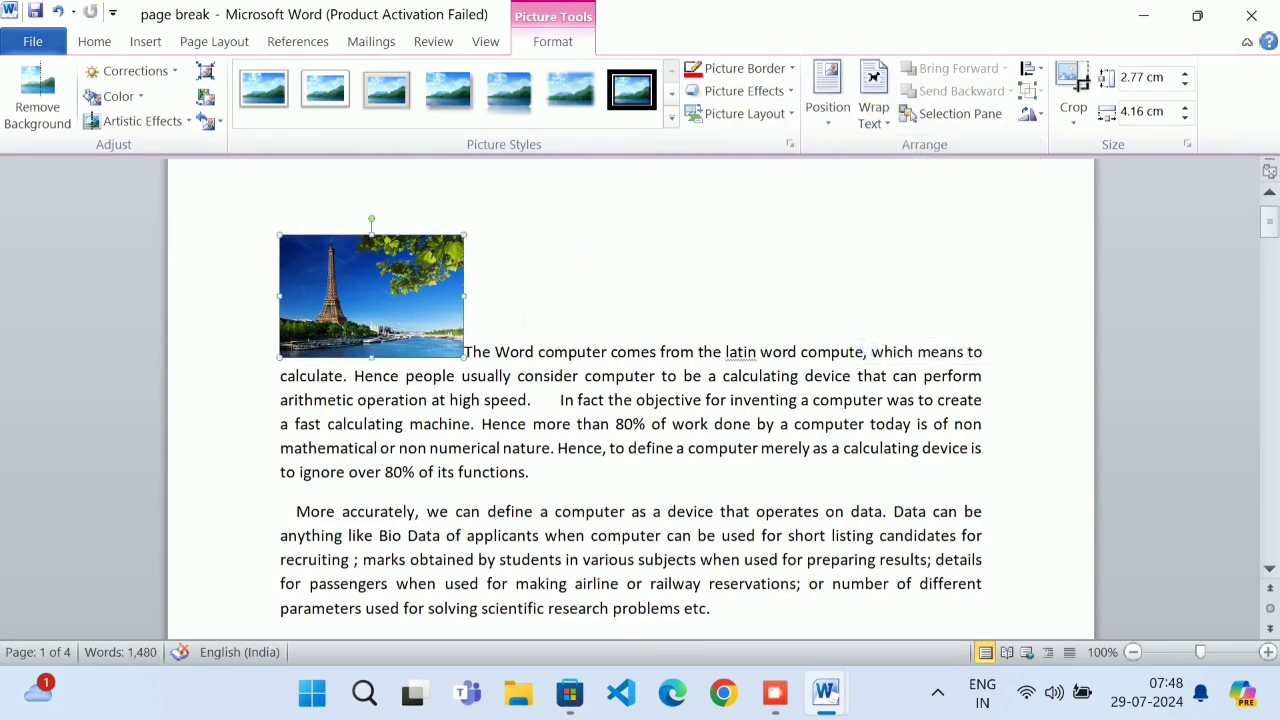
pyautogui.click(508, 305)
# Type test characters before the photo at the paragraph start, then erase them with Backspace
pyautogui.click(465, 351)
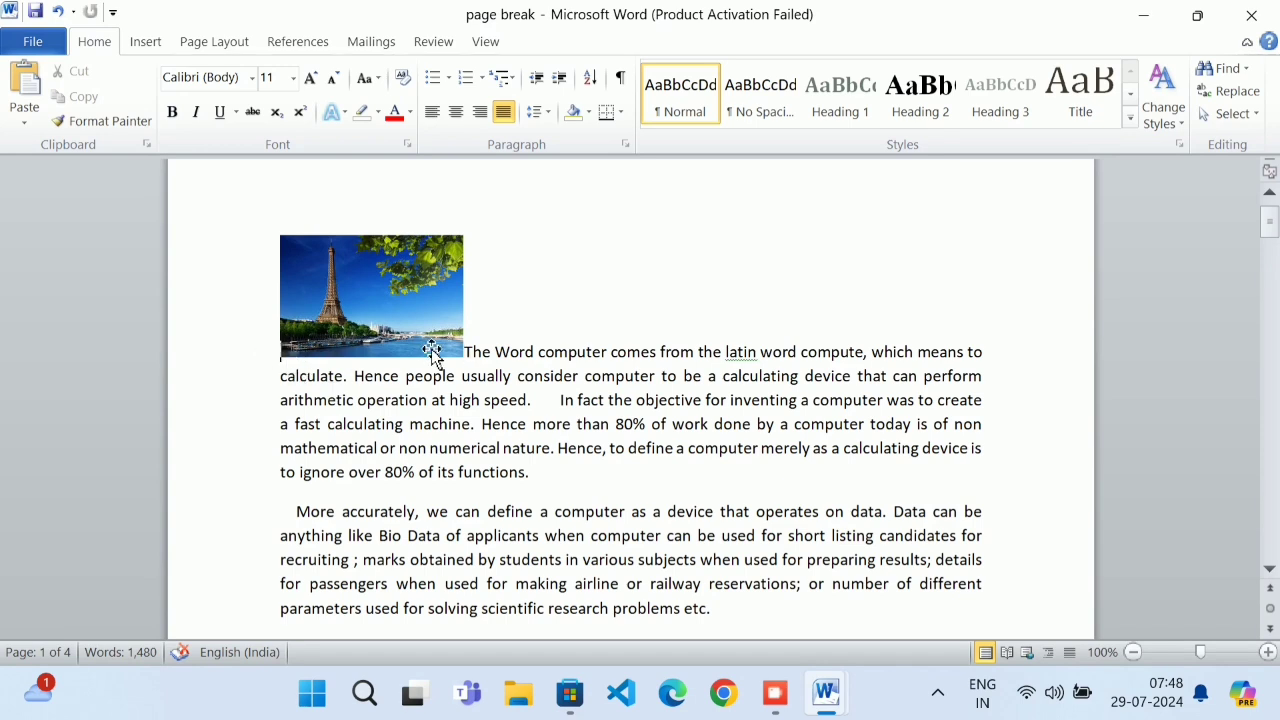
pyautogui.write('gvgyuuiui')
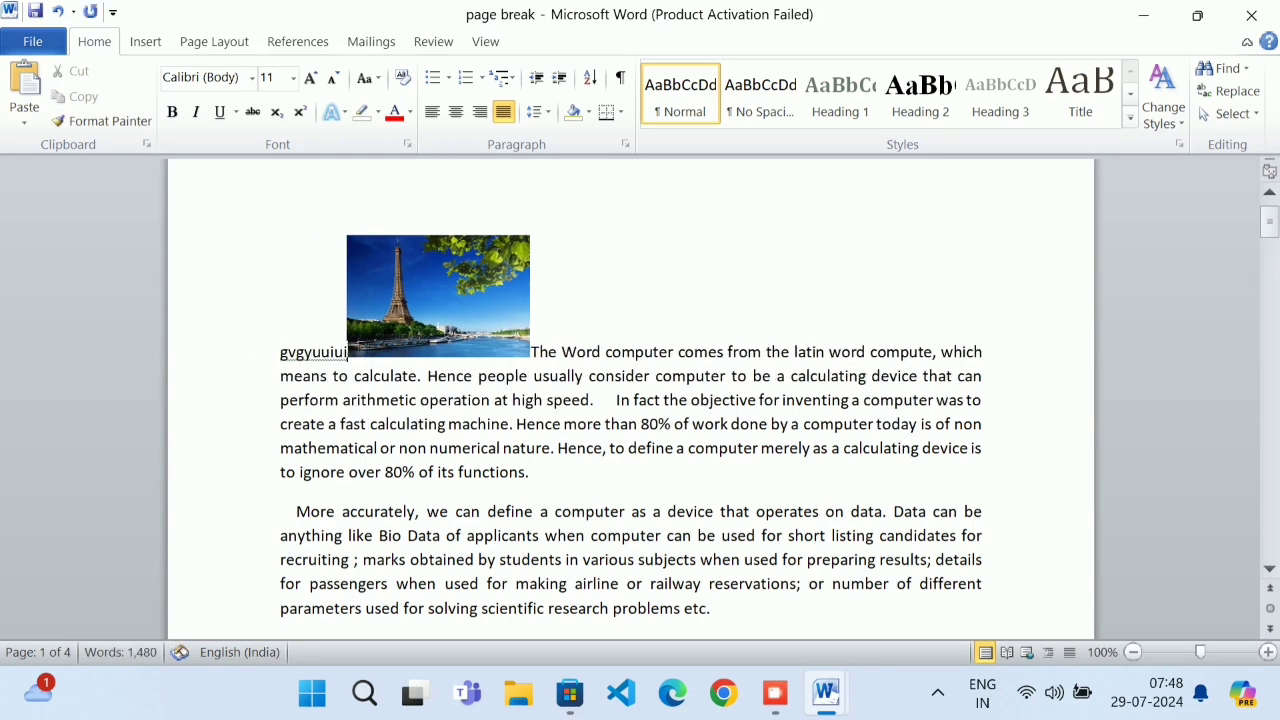
pyautogui.write('buibhyijuhnbuioiou')
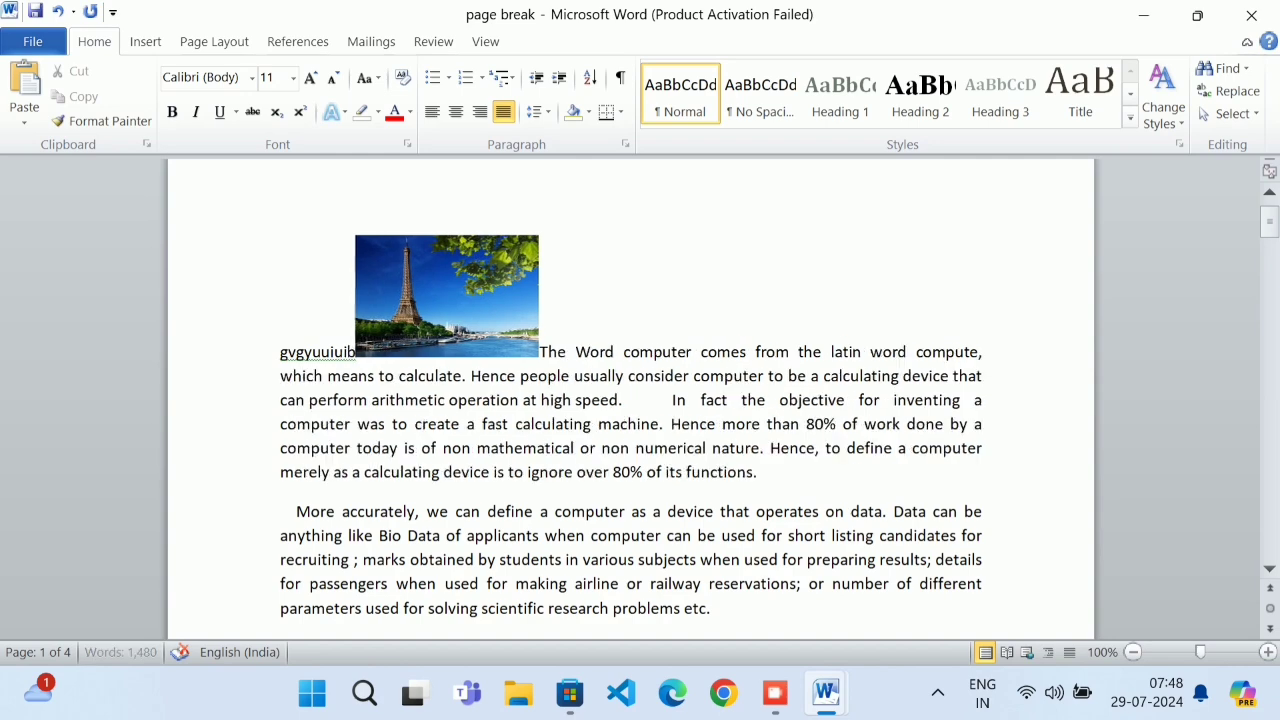
pyautogui.press('BackSpace')
pyautogui.press('BackSpace')
pyautogui.press('BackSpace')
pyautogui.press('BackSpace')
pyautogui.press('BackSpace')
pyautogui.press('BackSpace')
pyautogui.press('BackSpace')
pyautogui.press('BackSpace')
pyautogui.press('BackSpace')
pyautogui.press('BackSpace')
pyautogui.press('BackSpace')
pyautogui.press('BackSpace')
pyautogui.press('BackSpace')
pyautogui.press('BackSpace')
pyautogui.press('BackSpace')
pyautogui.press('BackSpace')
pyautogui.press('BackSpace')
pyautogui.press('BackSpace')
pyautogui.press('BackSpace')
pyautogui.press('BackSpace')
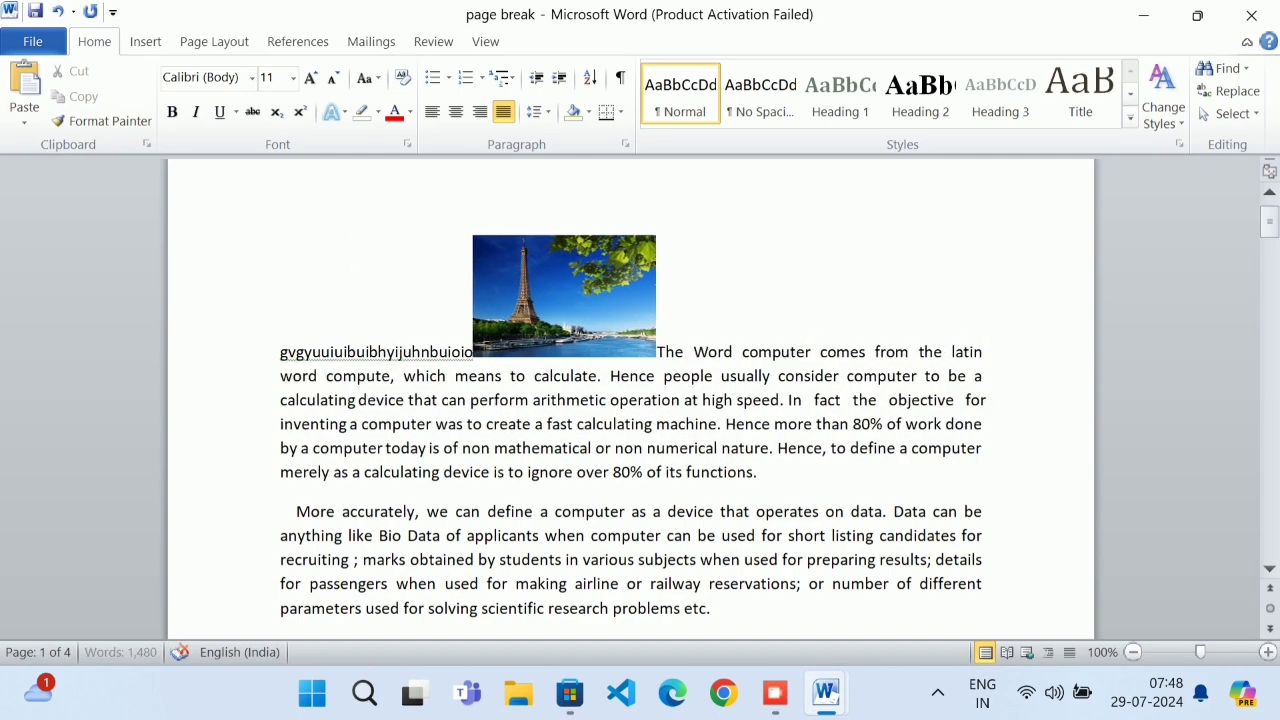
pyautogui.press('BackSpace')
pyautogui.press('BackSpace')
pyautogui.press('BackSpace')
pyautogui.press('BackSpace')
pyautogui.press('BackSpace')
pyautogui.press('BackSpace')
pyautogui.press('BackSpace')
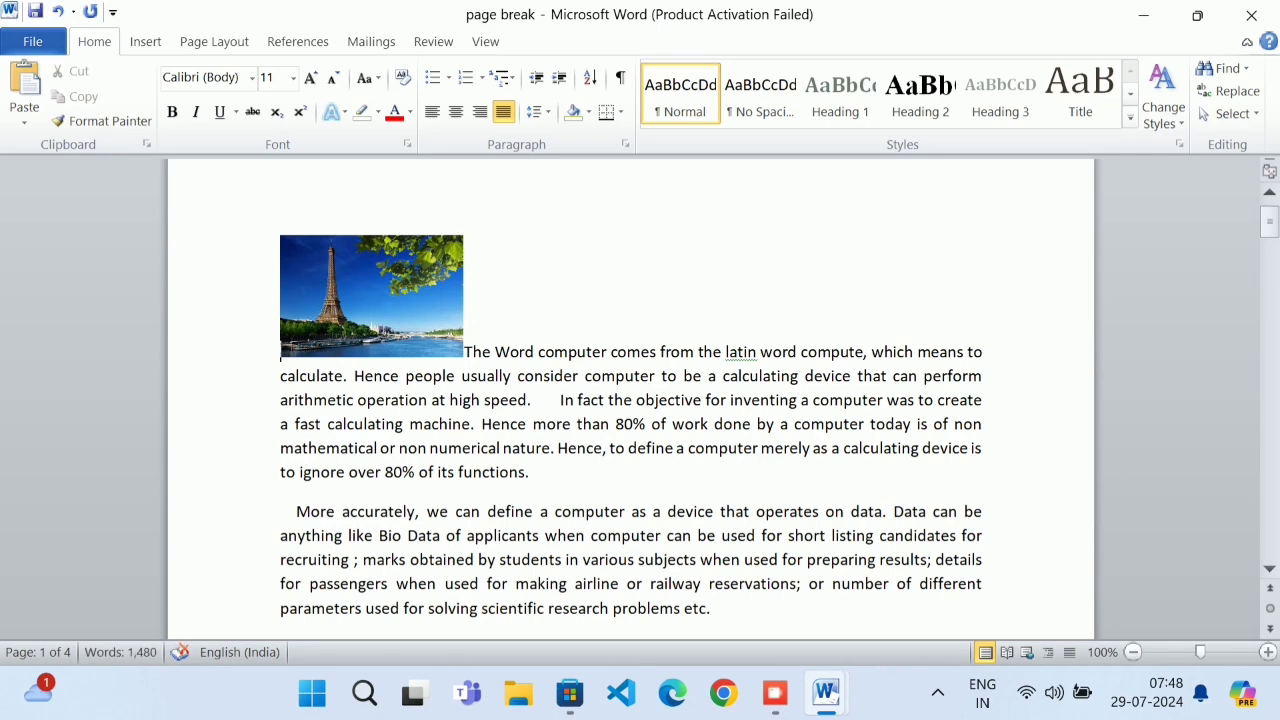
pyautogui.write('uygyuuiiuhu')
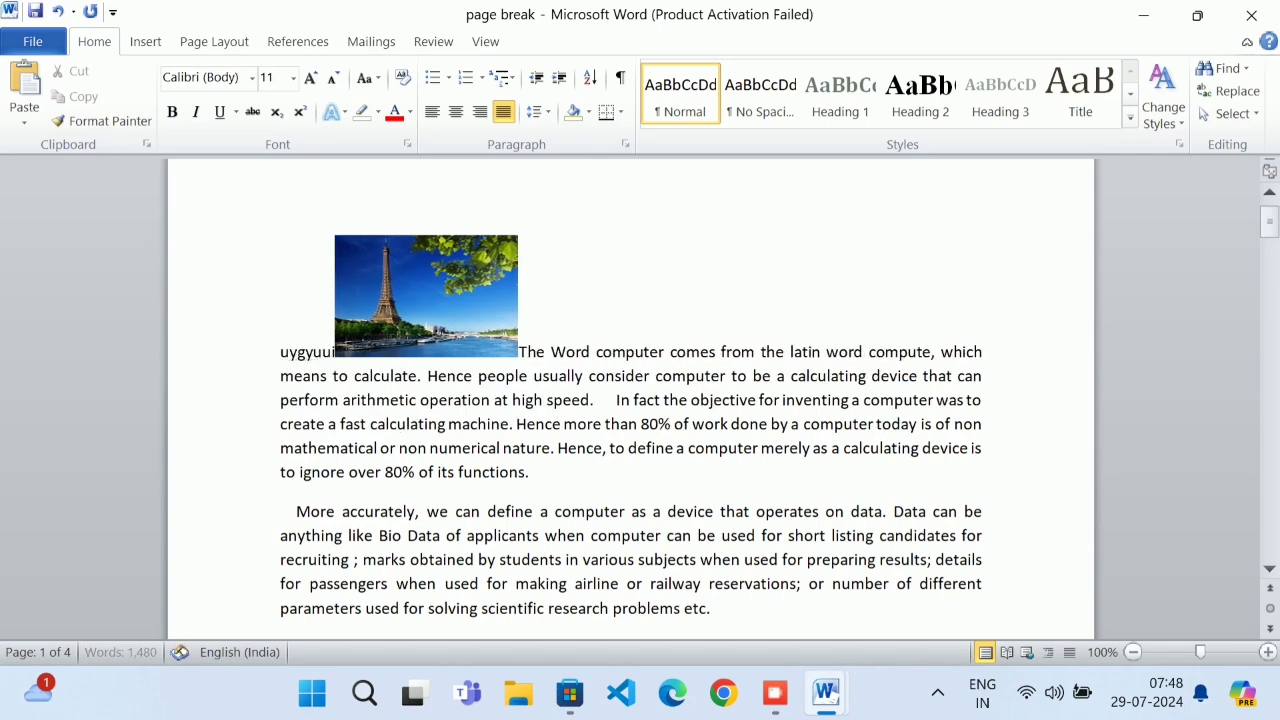
pyautogui.press('BackSpace')
pyautogui.press('BackSpace')
pyautogui.press('BackSpace')
pyautogui.press('BackSpace')
pyautogui.press('BackSpace')
pyautogui.press('BackSpace')
pyautogui.press('BackSpace')
pyautogui.press('BackSpace')
pyautogui.press('BackSpace')
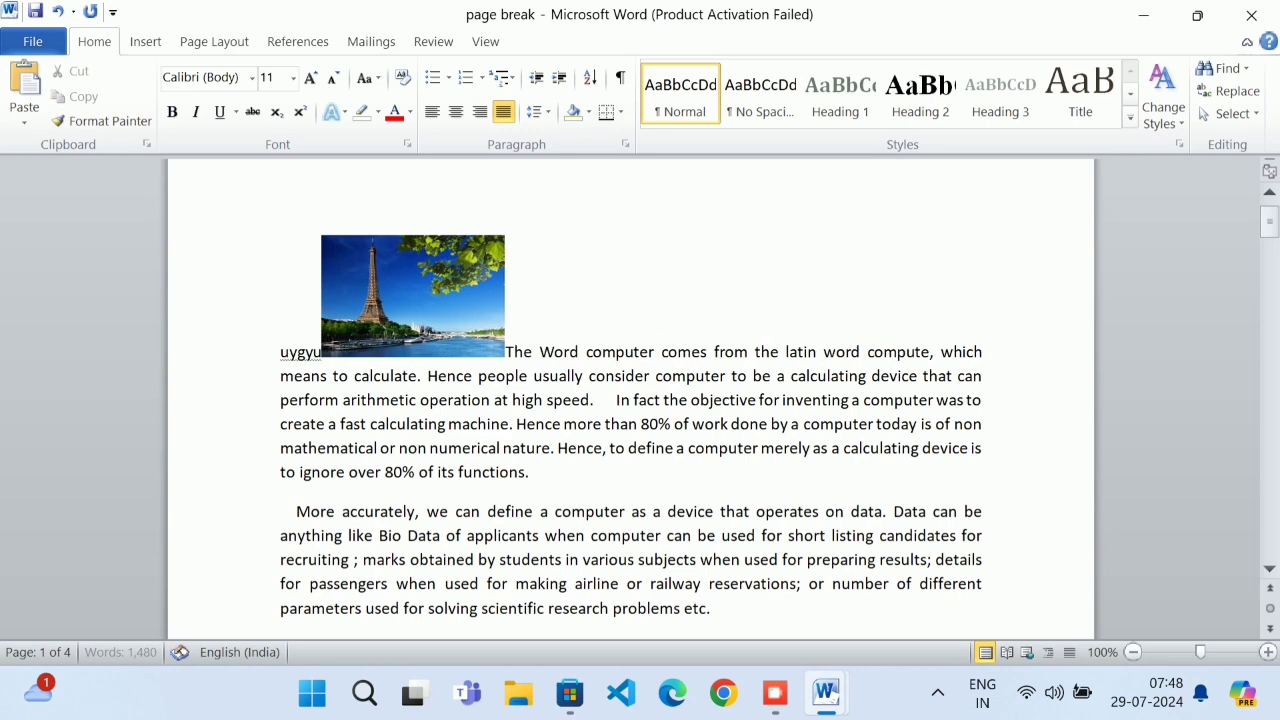
pyautogui.press('BackSpace')
pyautogui.press('BackSpace')
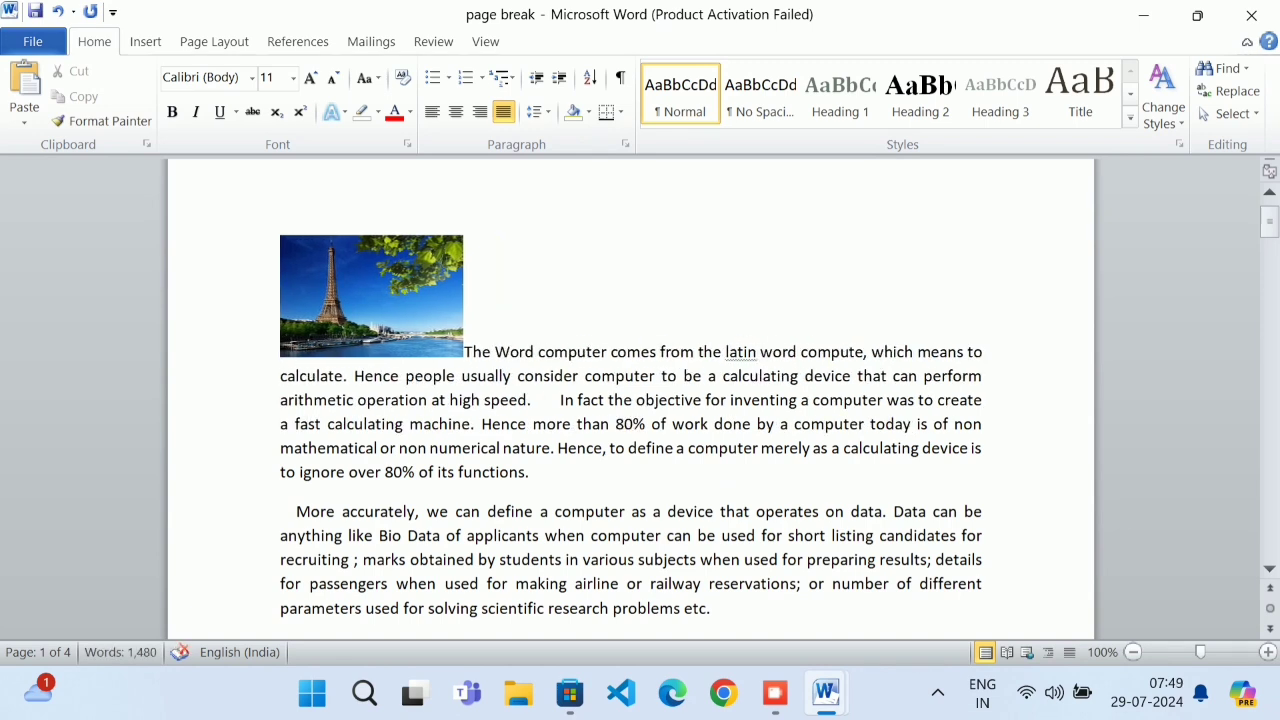
# Give the Eiffel Tower photo Square wrapping and drag it into the first paragraph's middle
pyautogui.click(145, 44)
pyautogui.click(316, 278)
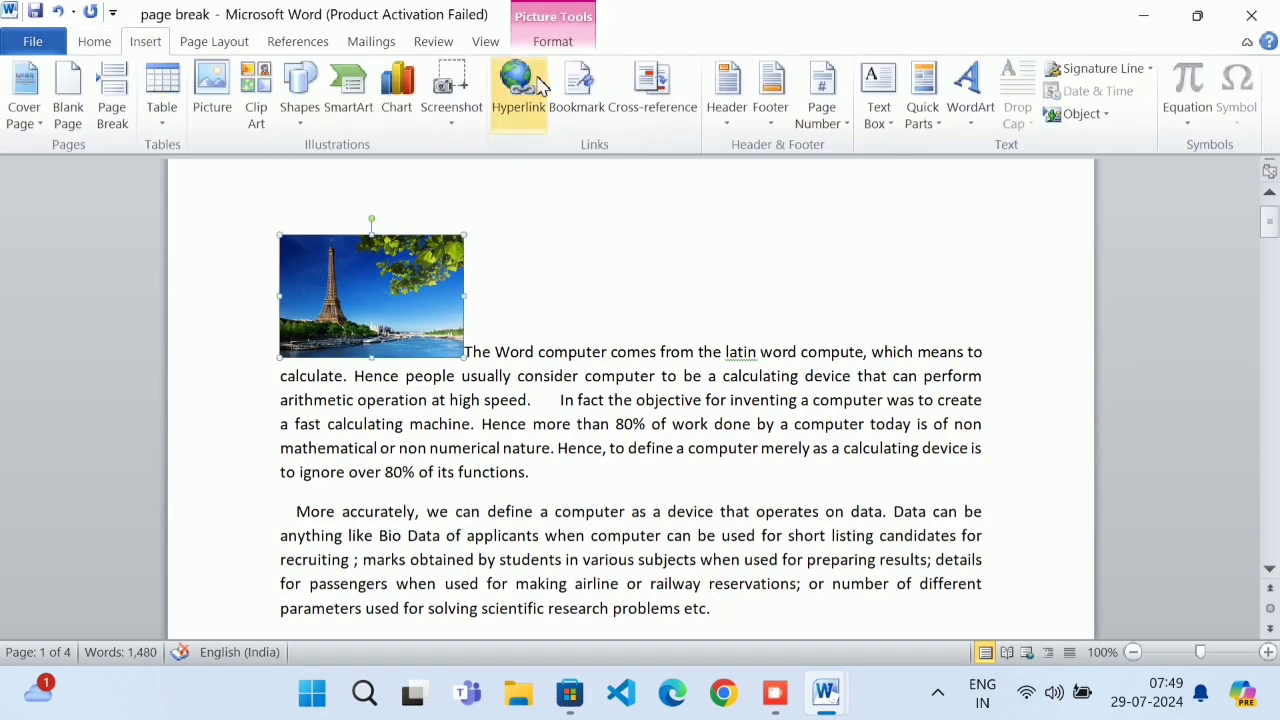
pyautogui.click(560, 42)
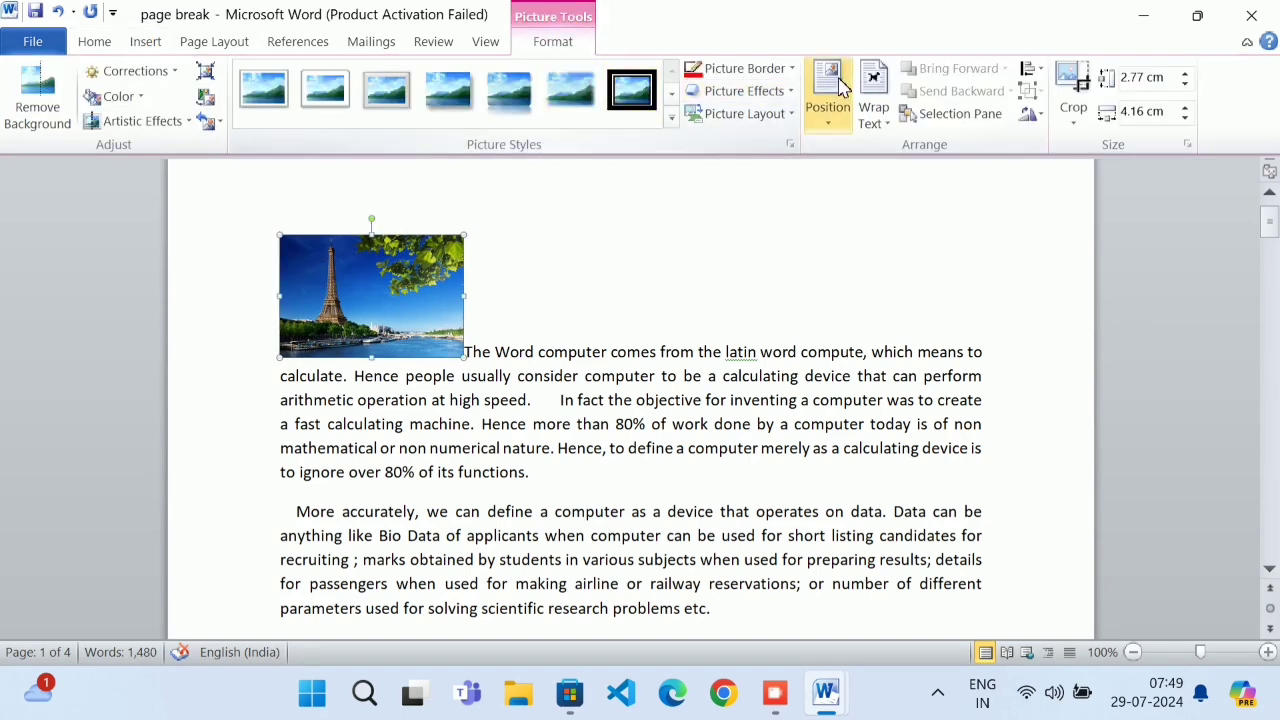
pyautogui.click(872, 110)
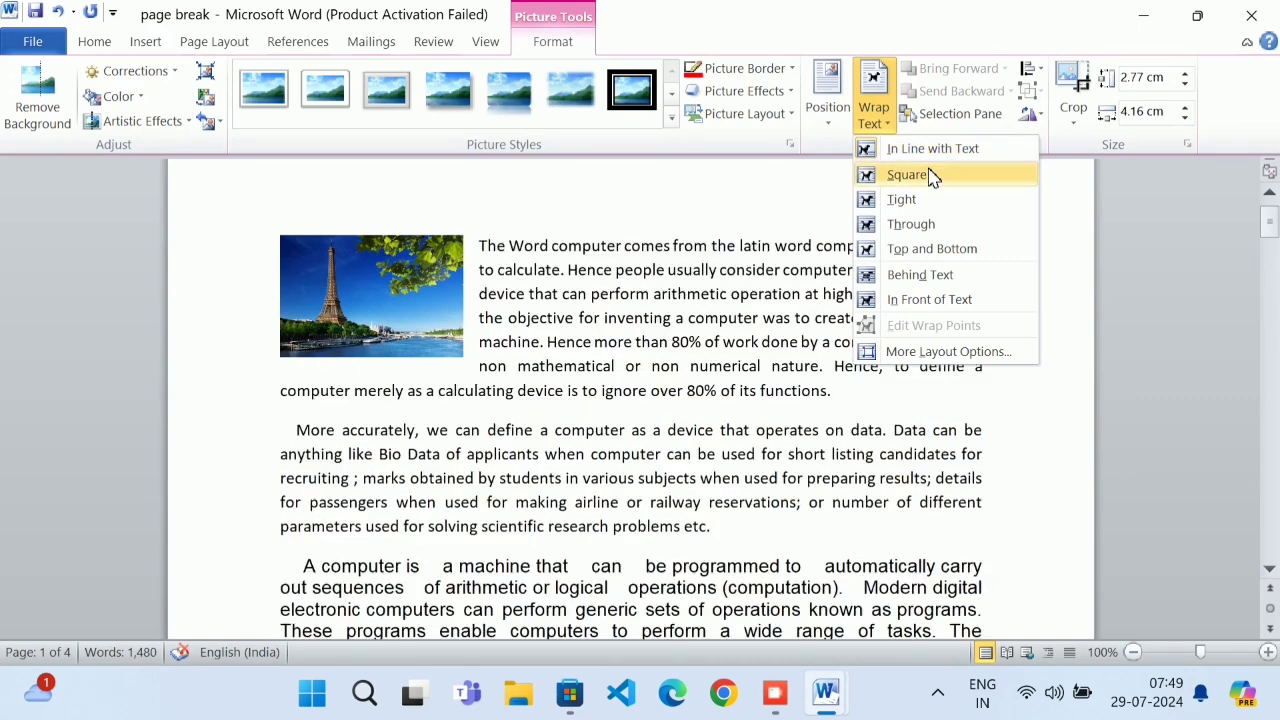
pyautogui.click(930, 176)
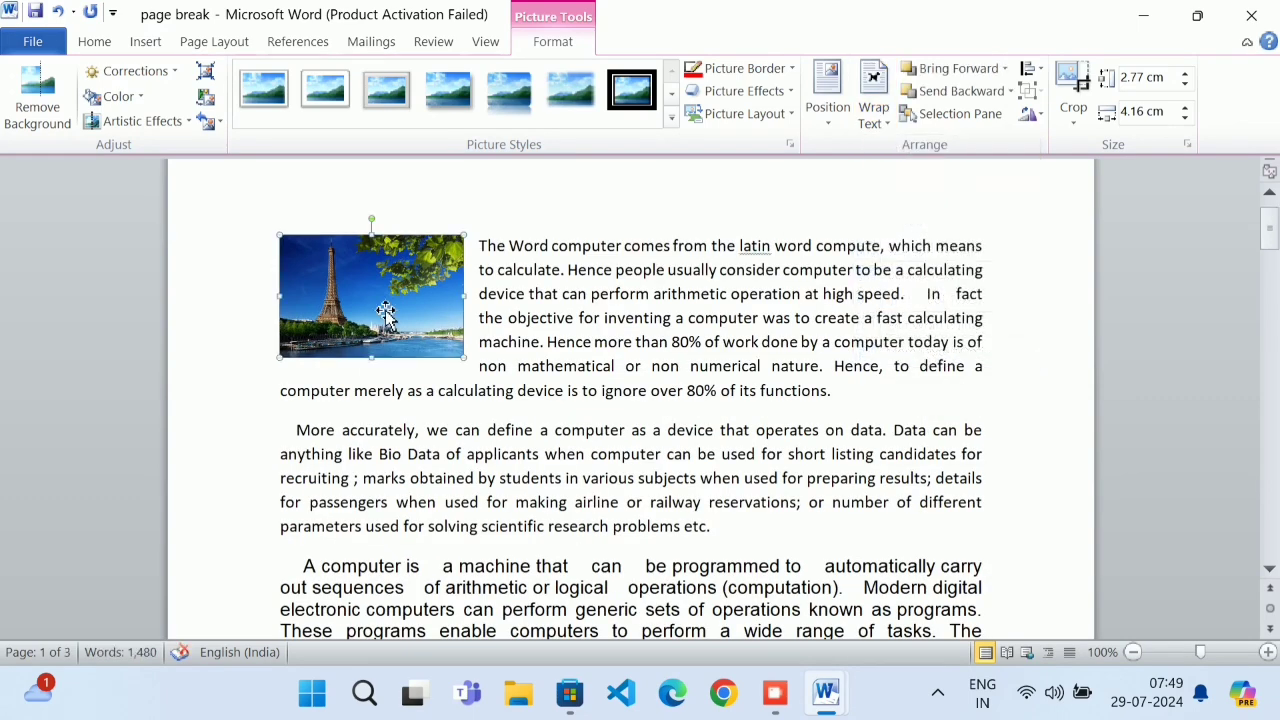
pyautogui.moveTo(386, 306); pyautogui.dragTo(685, 345)
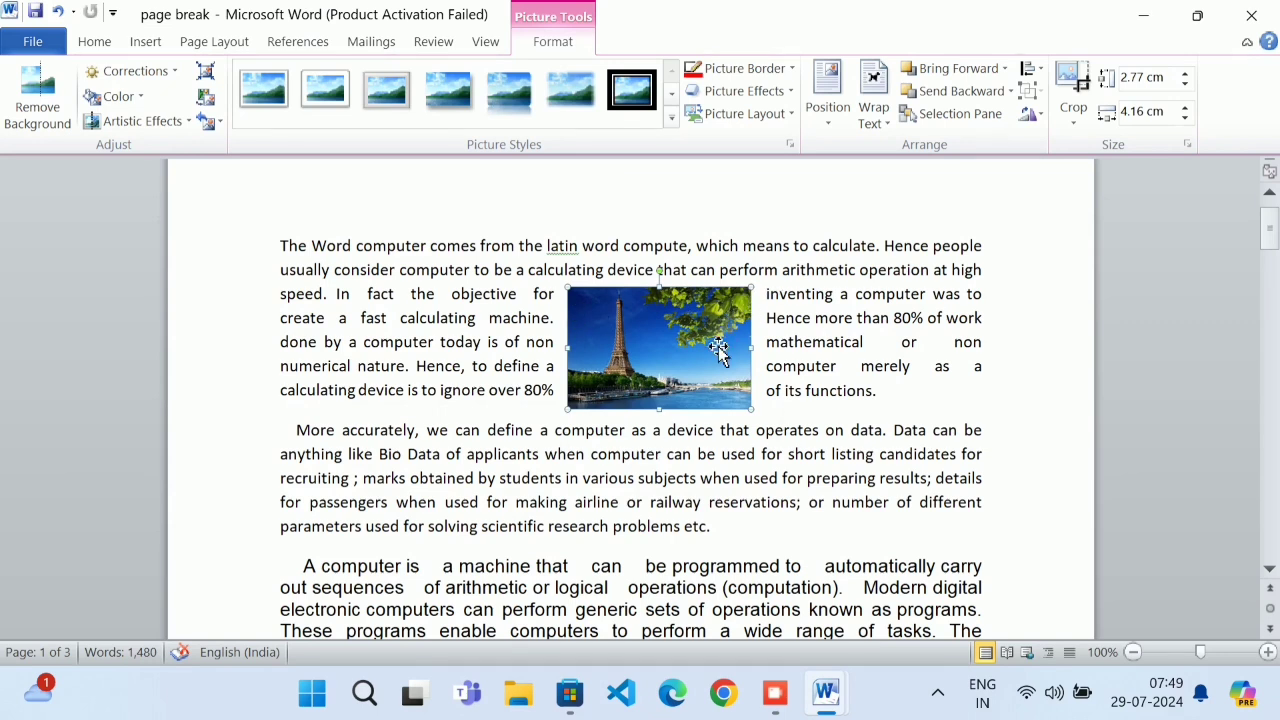
# Switch the photo to Tight wrapping, then delete it
pyautogui.click(873, 100)
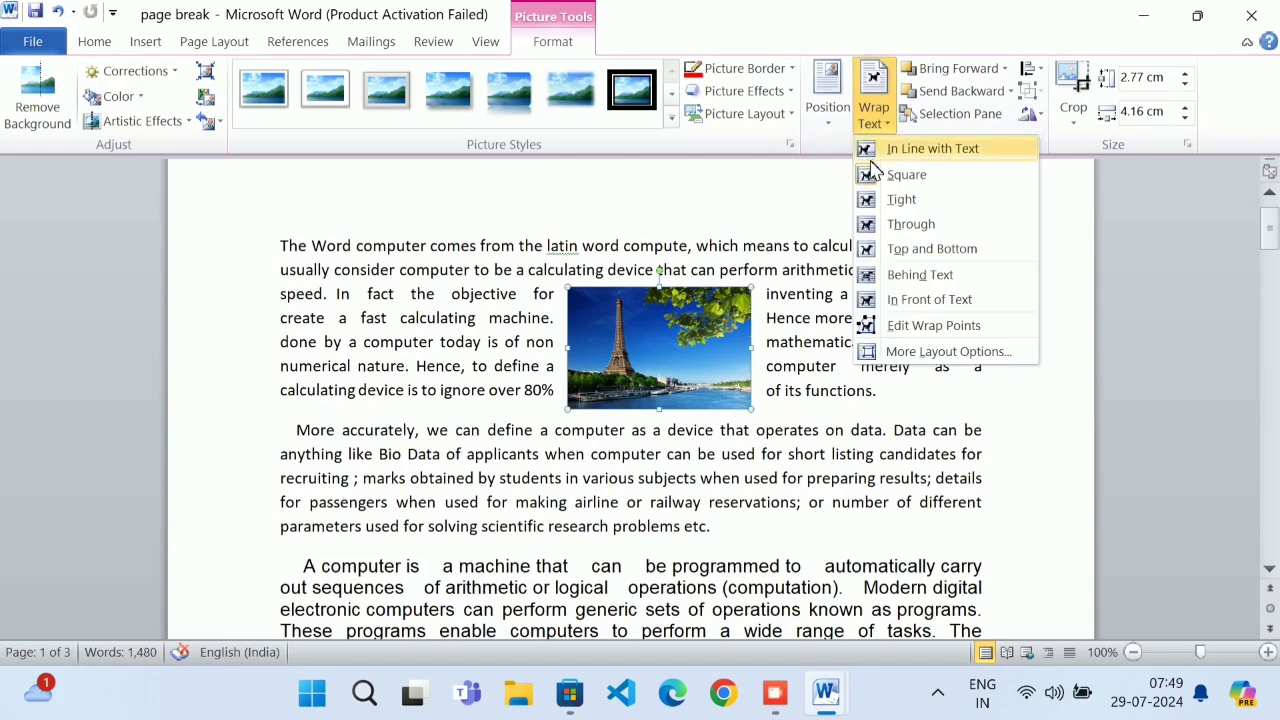
pyautogui.click(901, 199)
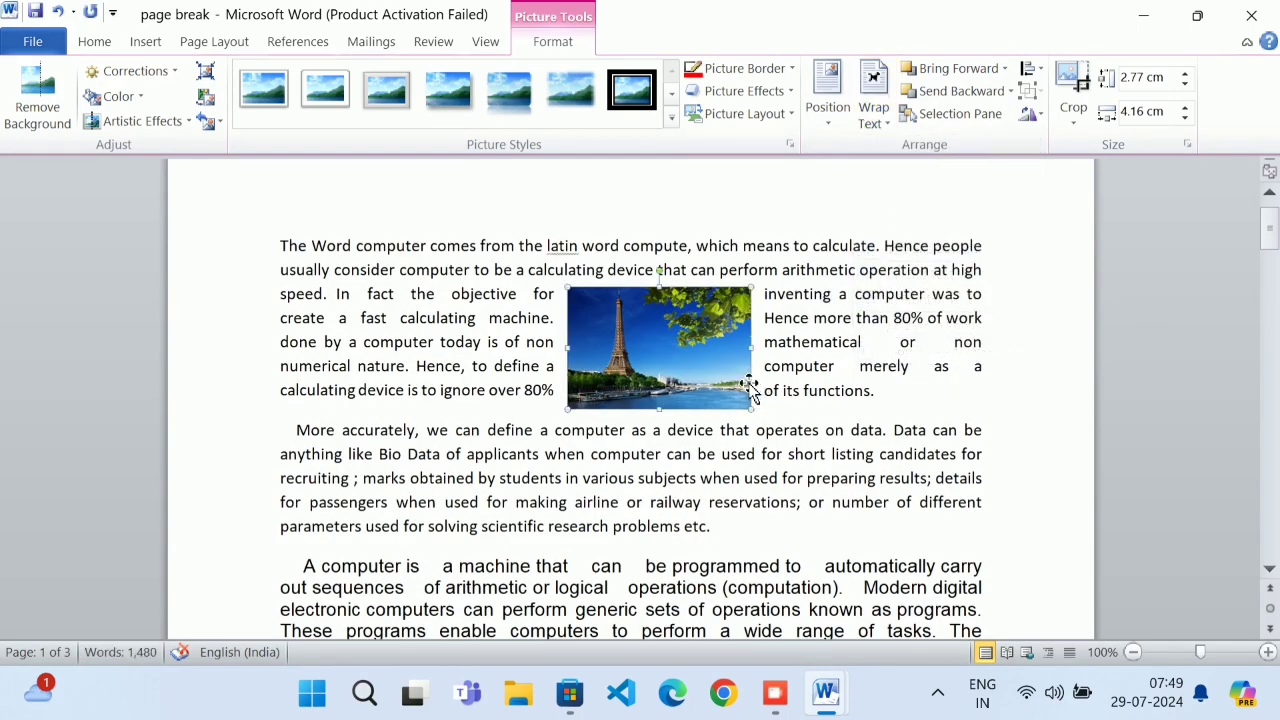
pyautogui.press('Delete')
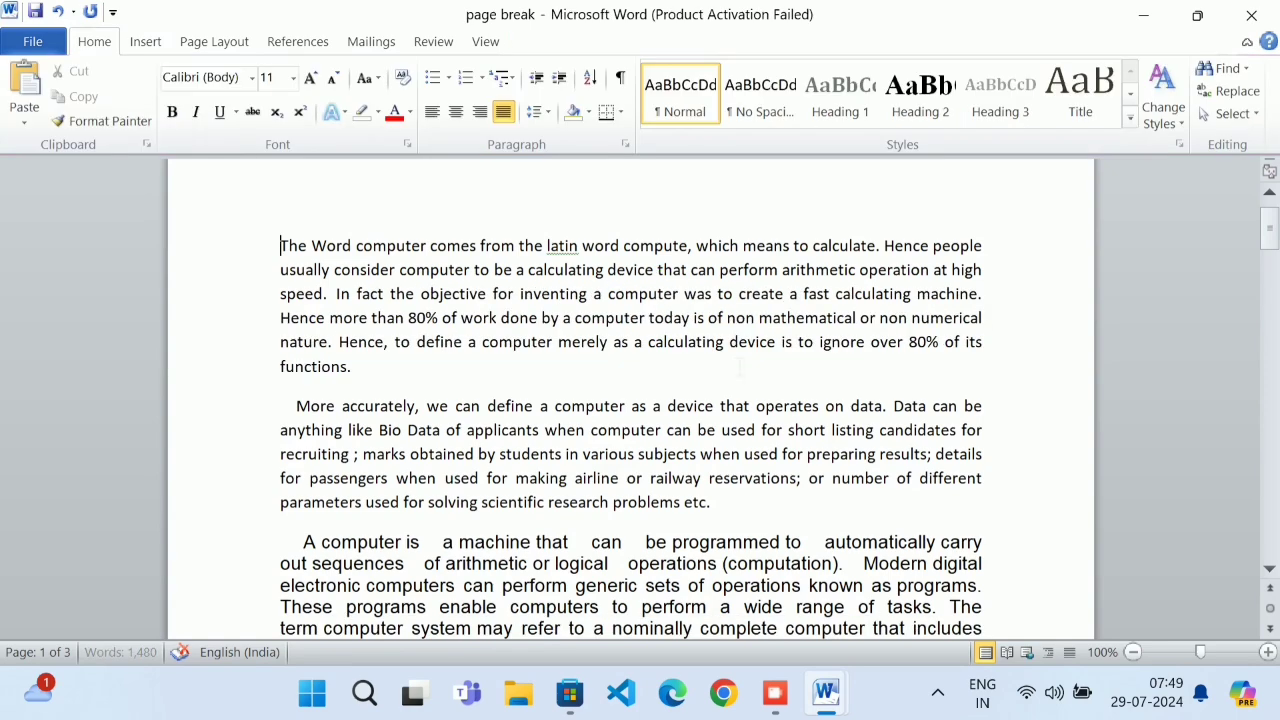
# Insert the floppy-disk clip art found by searching Clip Art for 'computer'
pyautogui.click(147, 45)
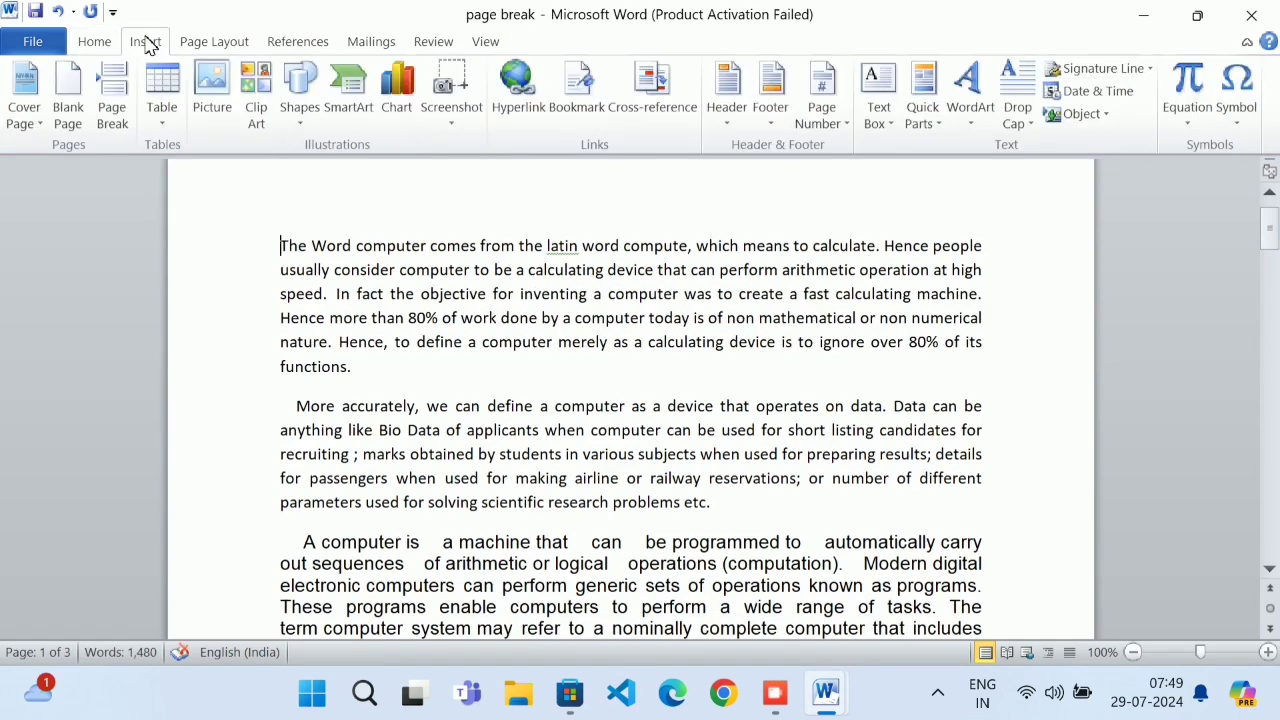
pyautogui.click(256, 95)
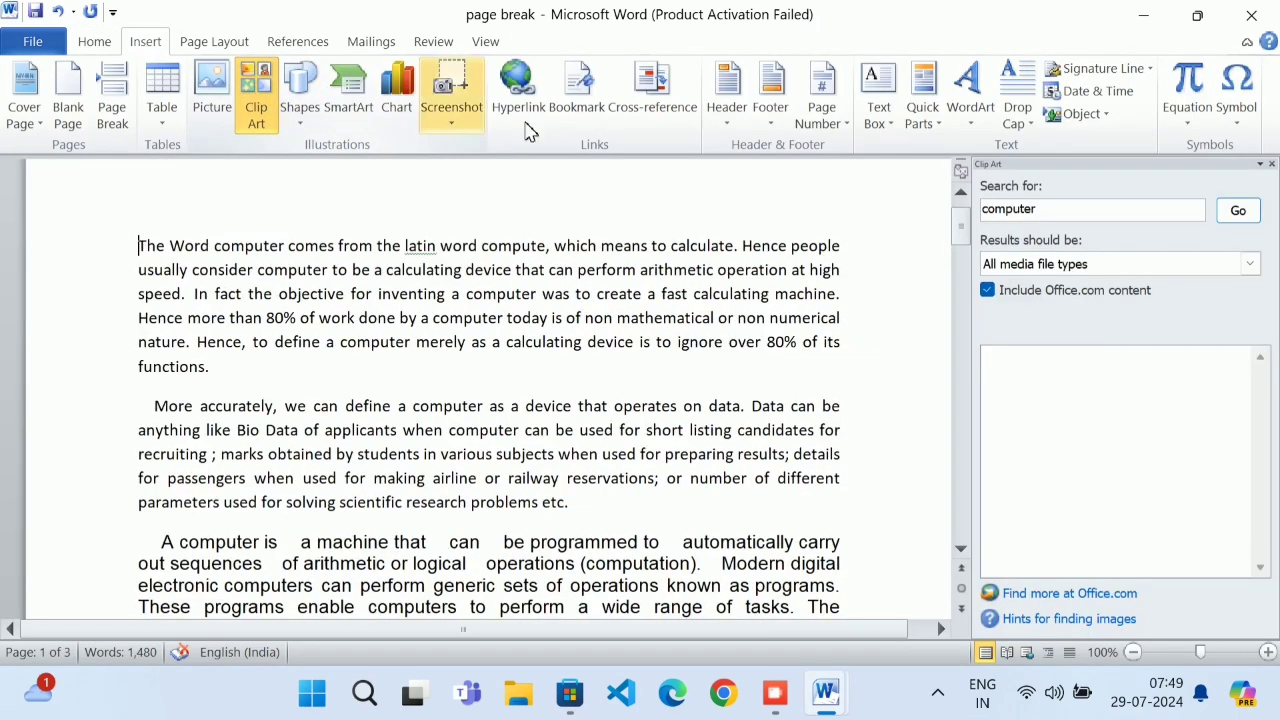
pyautogui.click(1238, 211)
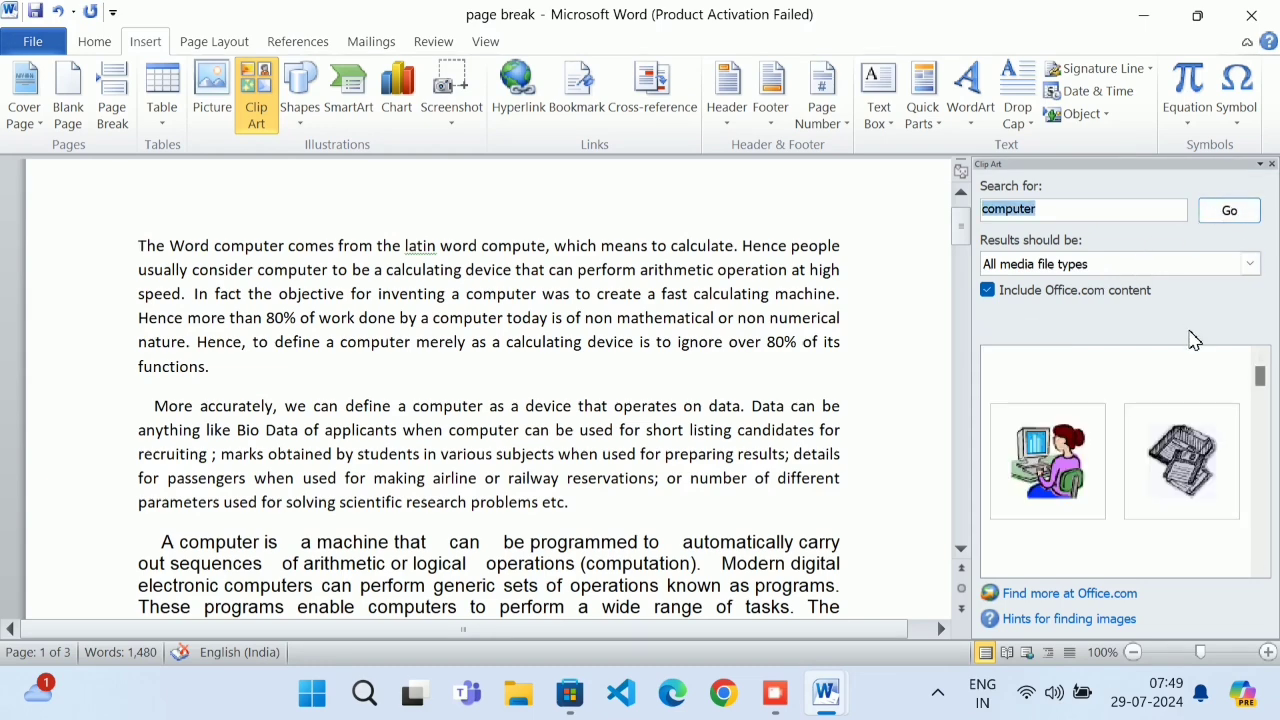
pyautogui.click(1181, 460)
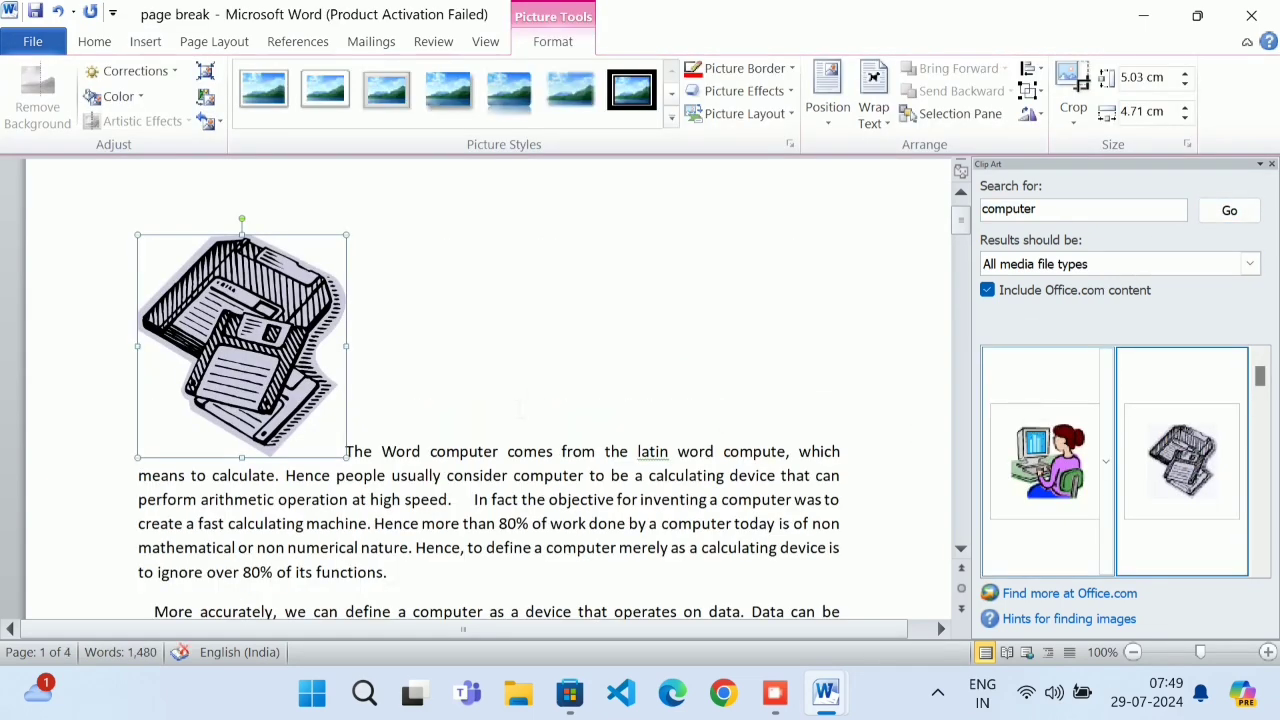
pyautogui.click(430, 451)
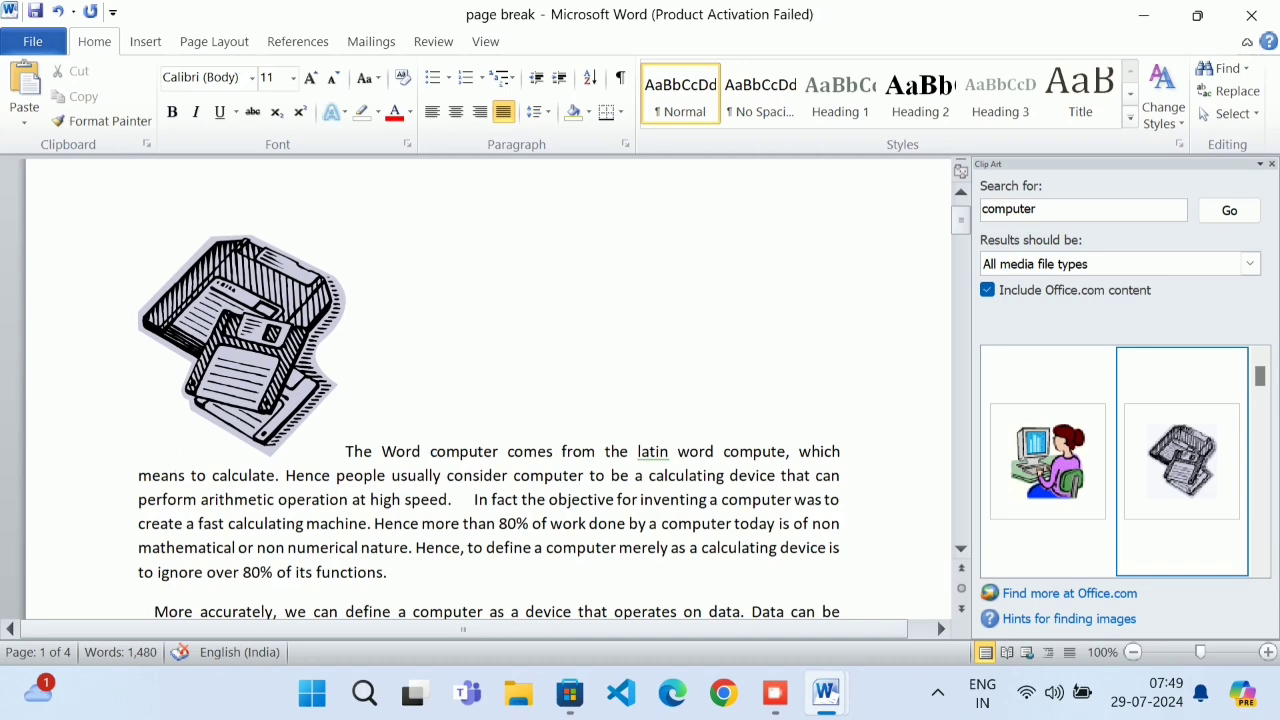
# Give the floppy-disk clip art Square wrapping and drag it into the first paragraph's middle
pyautogui.click(290, 405)
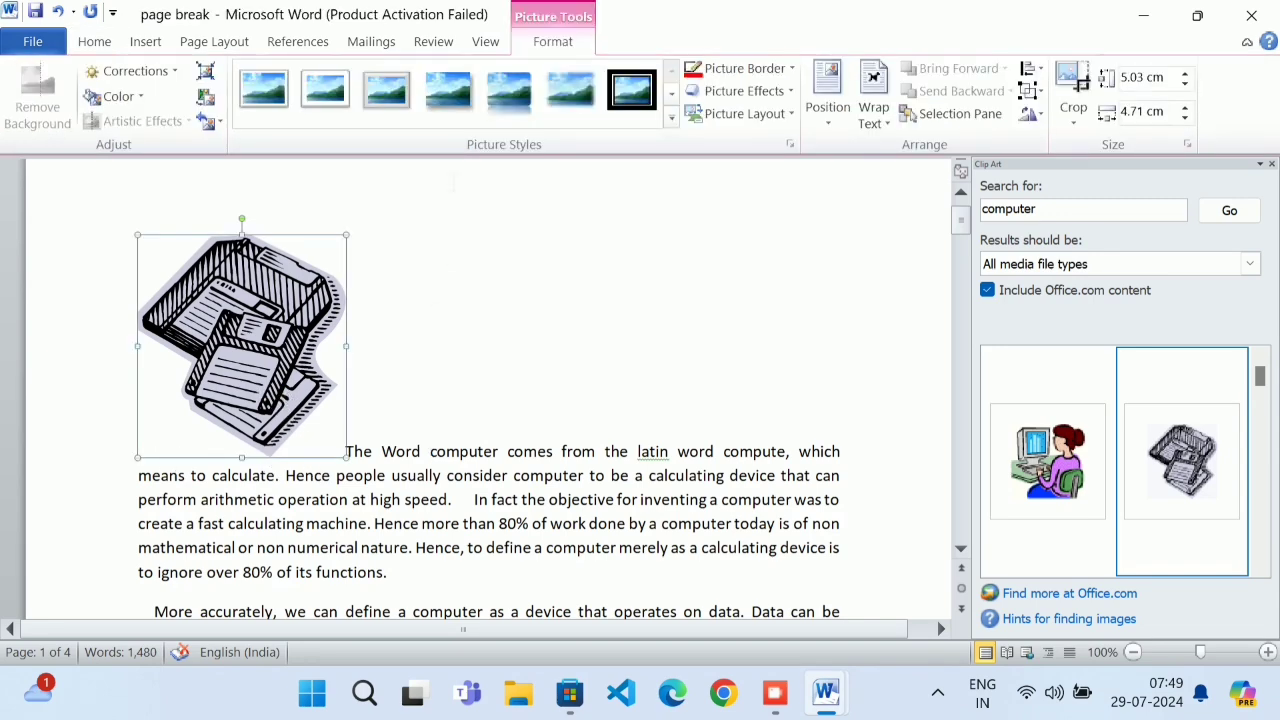
pyautogui.click(430, 305)
pyautogui.click(252, 316)
pyautogui.click(872, 108)
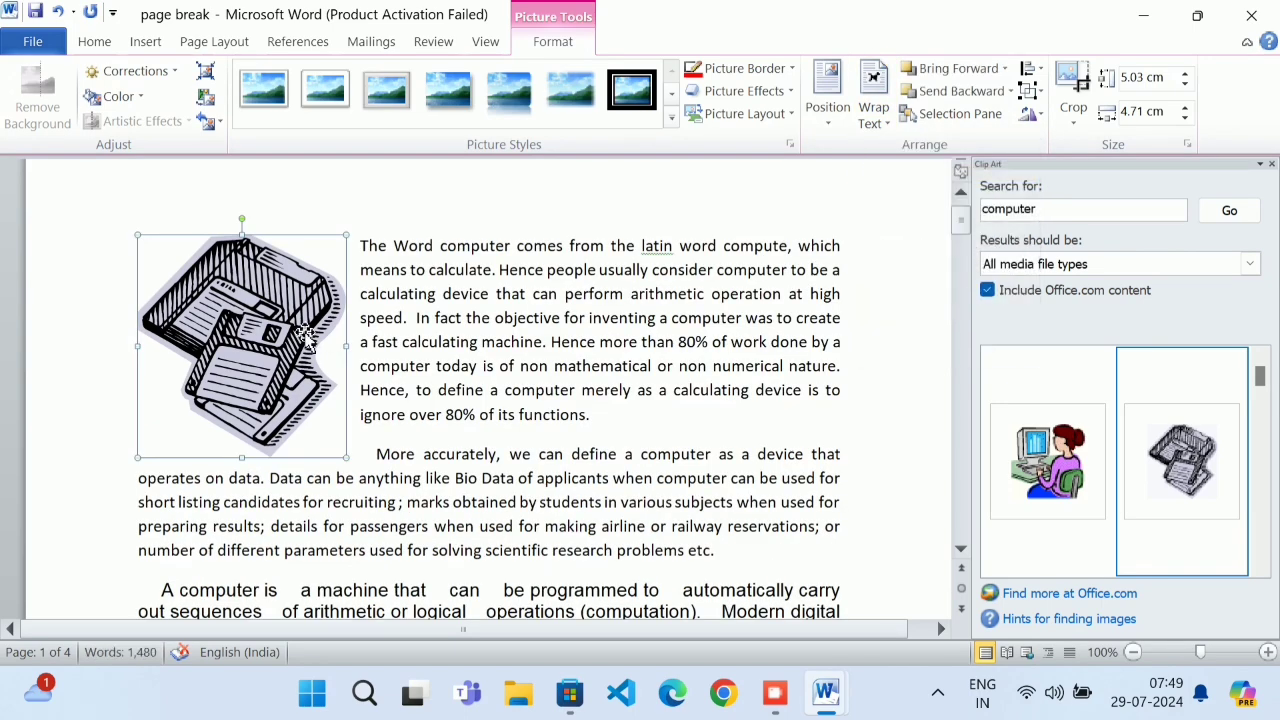
pyautogui.moveTo(307, 338); pyautogui.dragTo(538, 392)
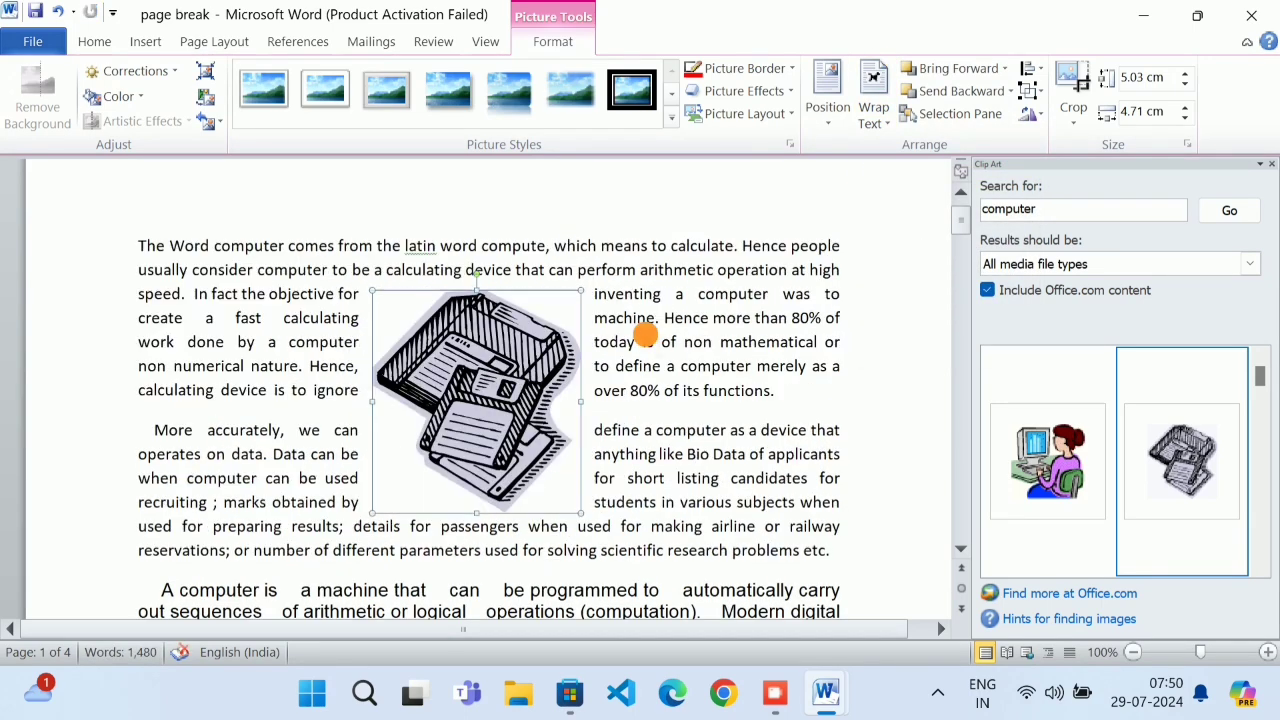
pyautogui.click(645, 336)
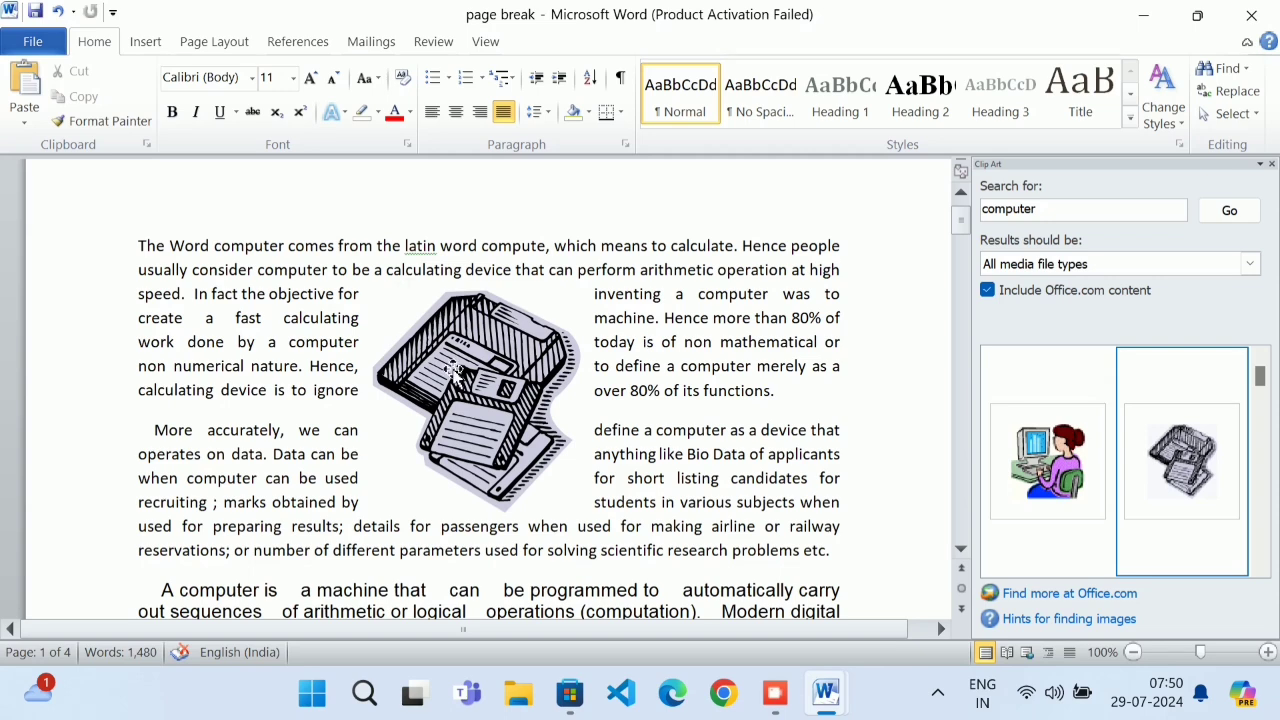
pyautogui.click(452, 372)
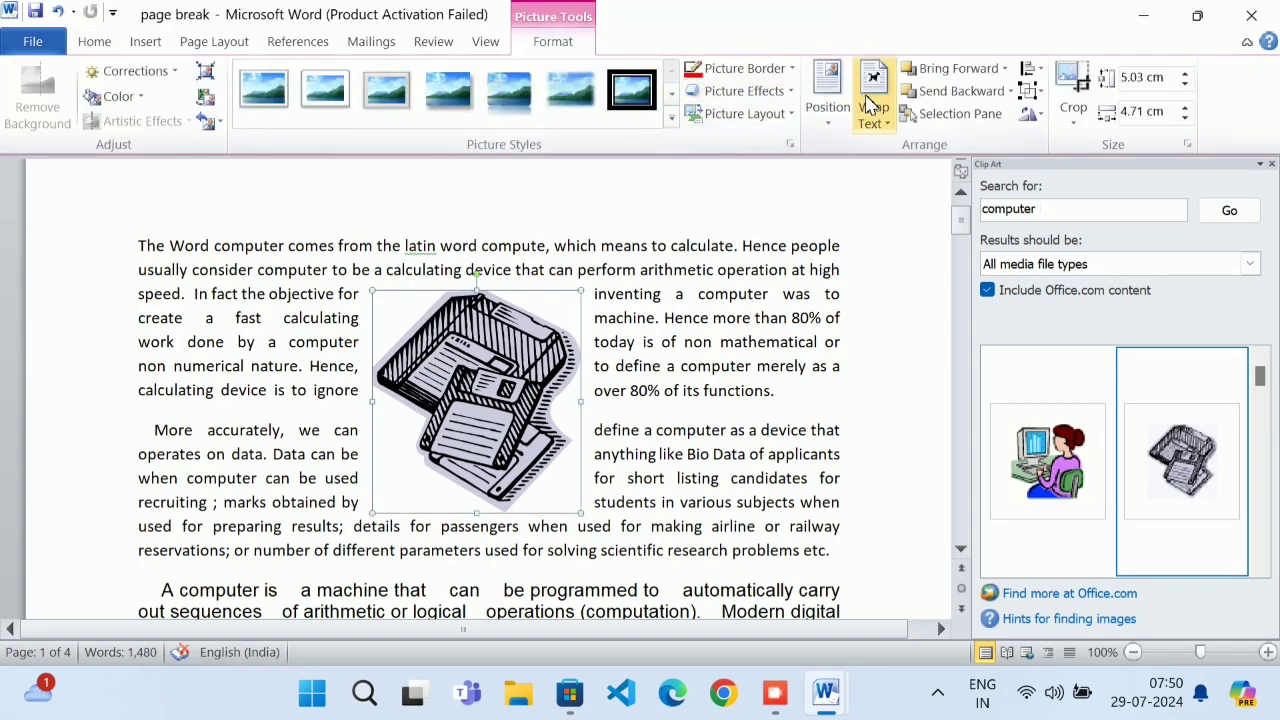
# Wrap text tightly around the floppy-disk clip art's outline
pyautogui.click(873, 107)
pyautogui.click(906, 194)
pyautogui.click(714, 398)
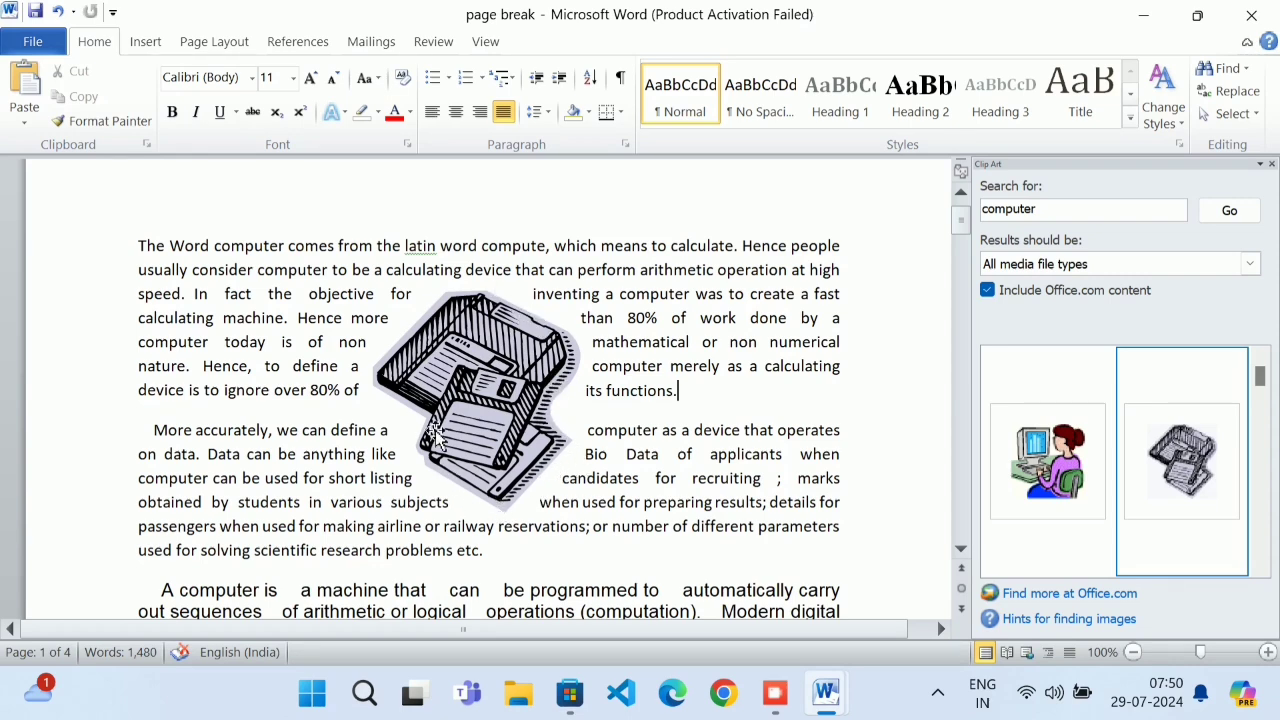
# Switch the floppy-disk clip art to Through wrapping and drag it to the paragraph's left edge
pyautogui.click(145, 41)
pyautogui.click(566, 352)
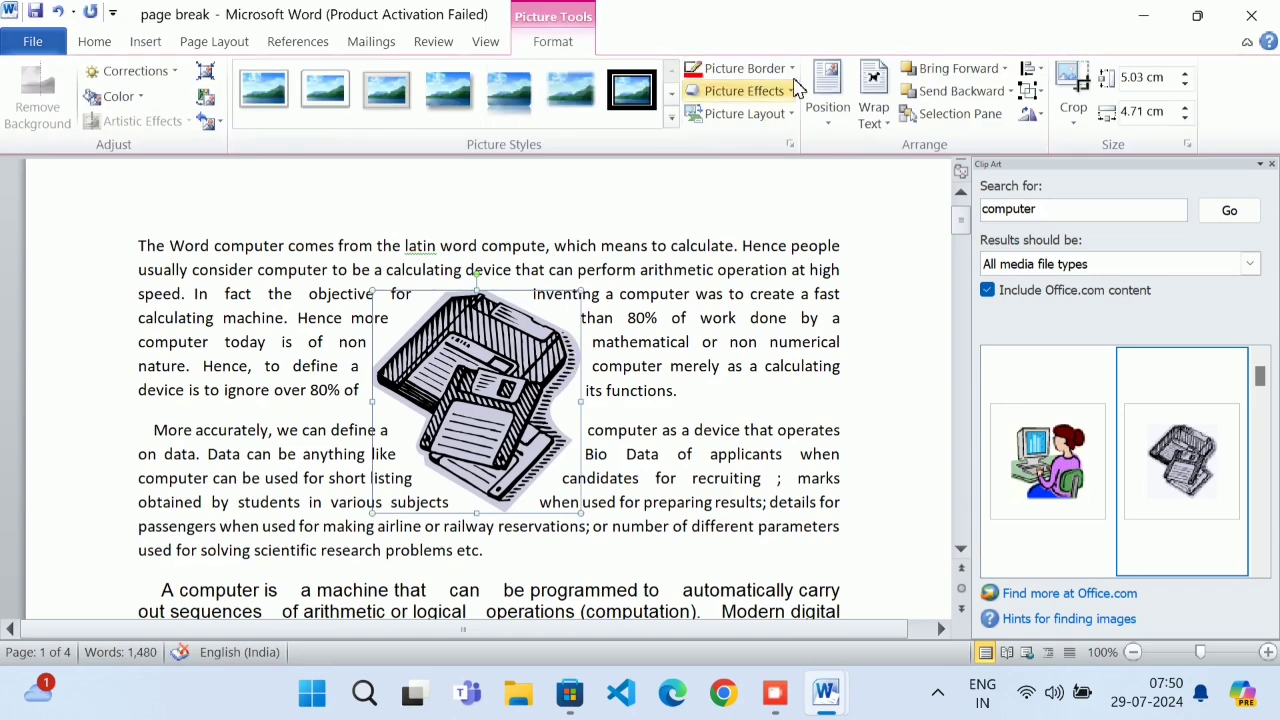
pyautogui.click(872, 112)
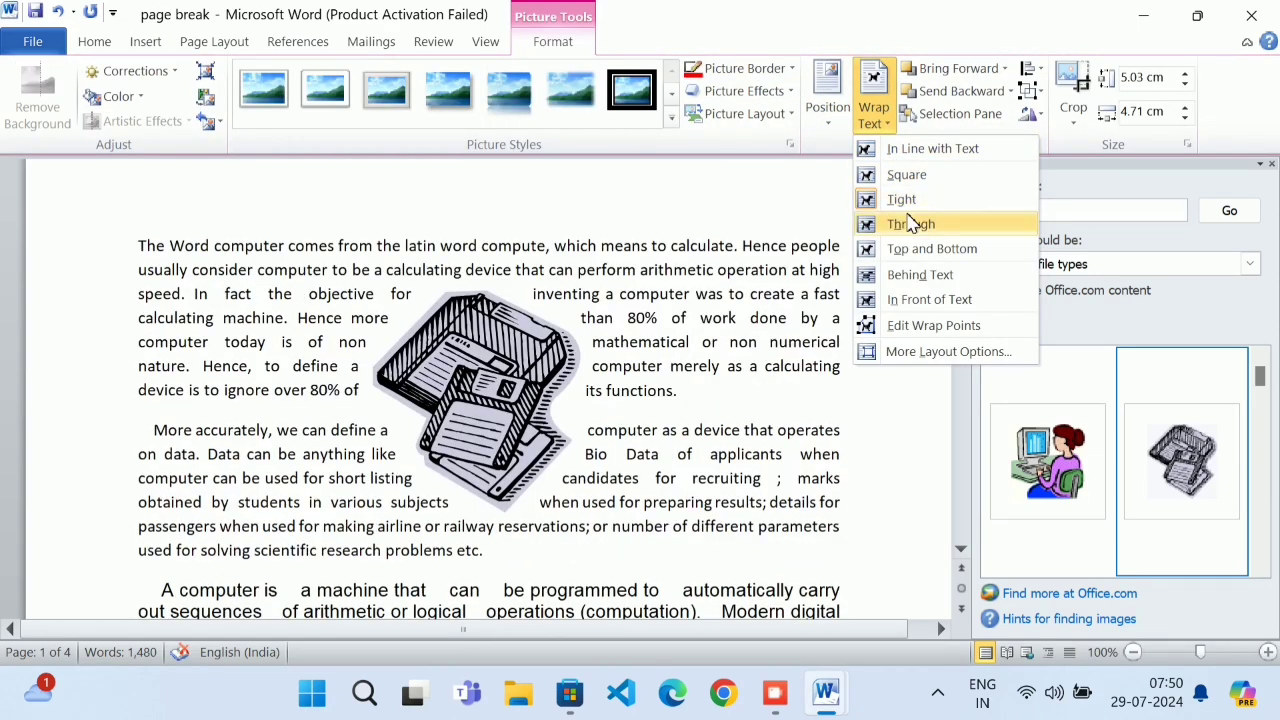
pyautogui.click(911, 224)
pyautogui.click(690, 347)
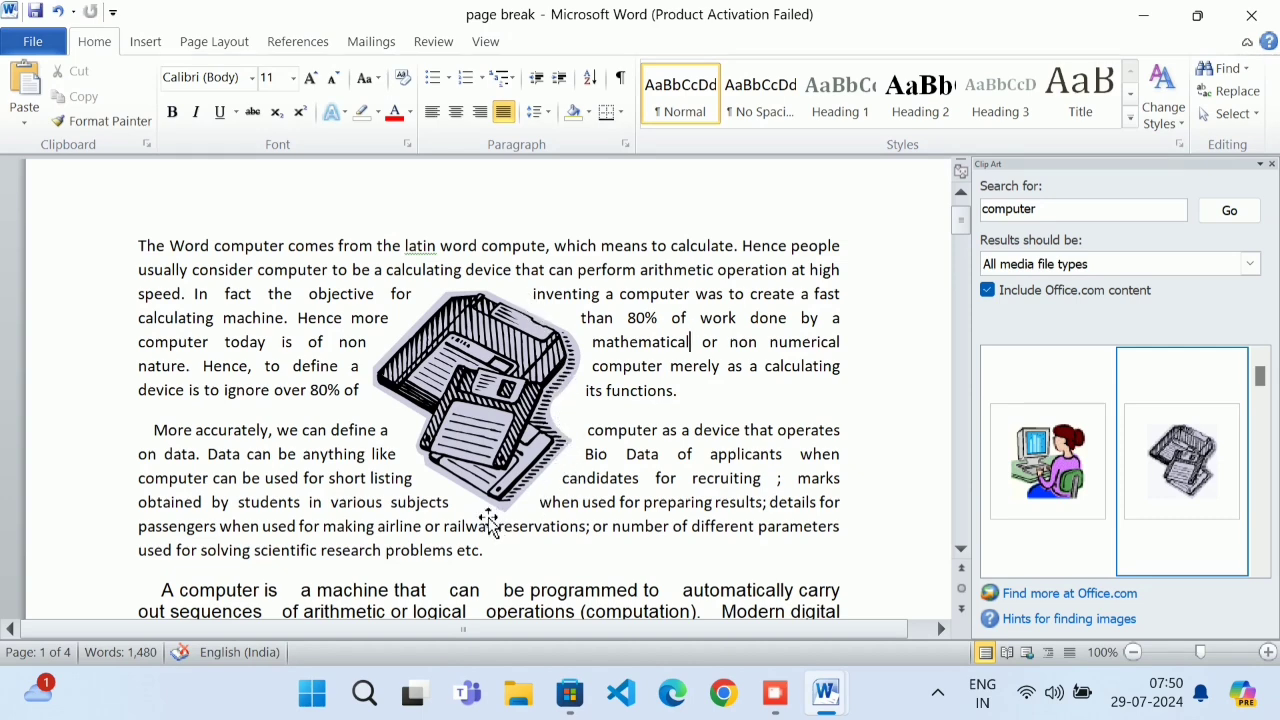
pyautogui.moveTo(500, 390); pyautogui.dragTo(300, 370)
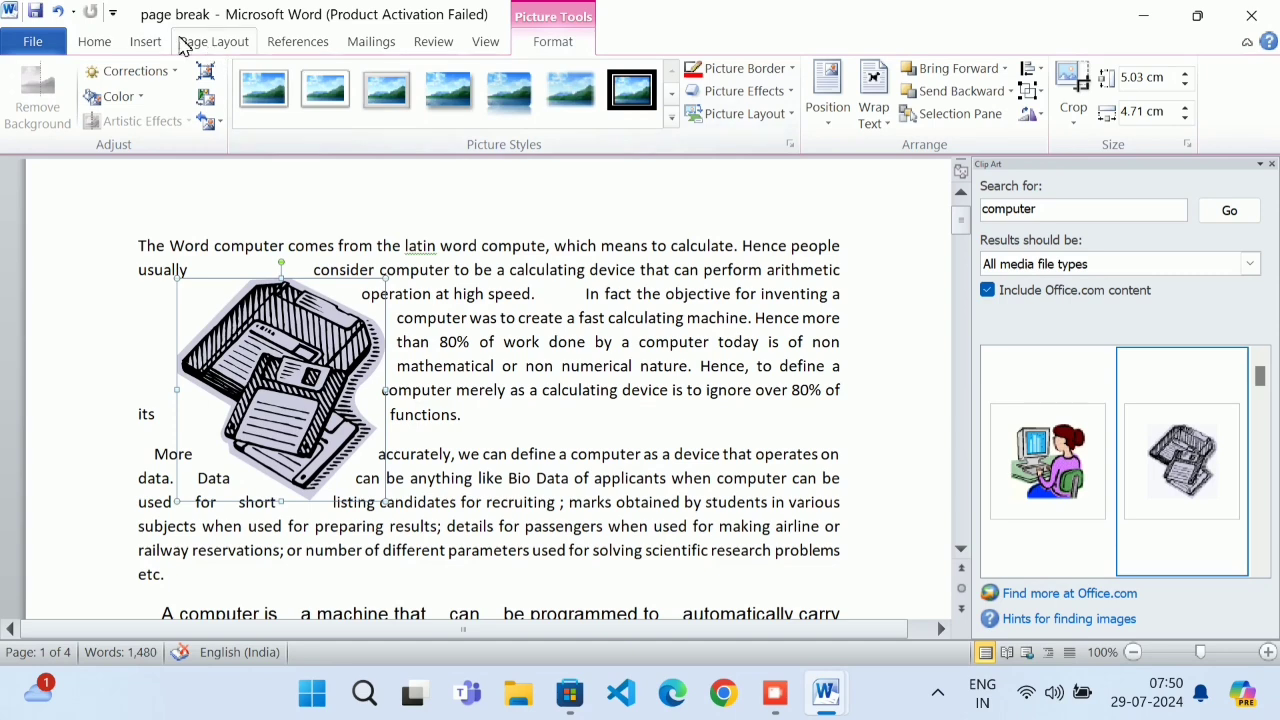
pyautogui.click(145, 41)
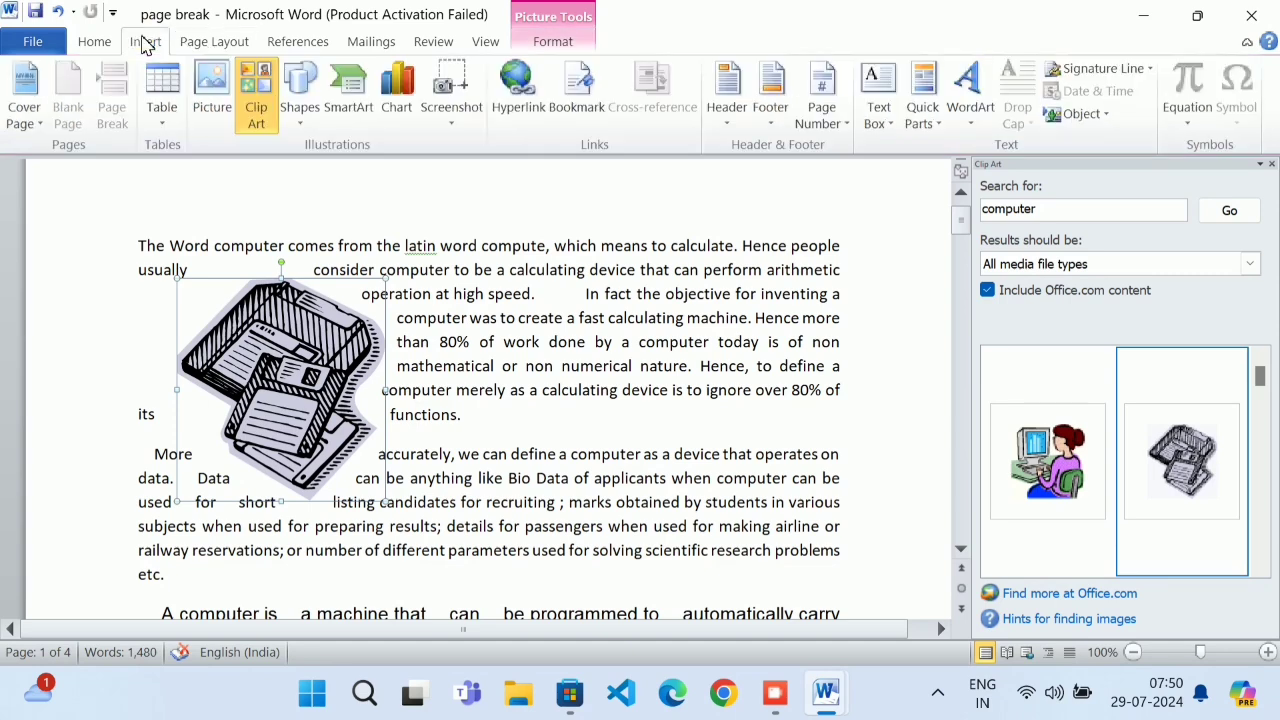
# Insert the woman-at-computer clip art from the 'computer' search and give it Tight wrapping
pyautogui.click(258, 110)
pyautogui.click(256, 108)
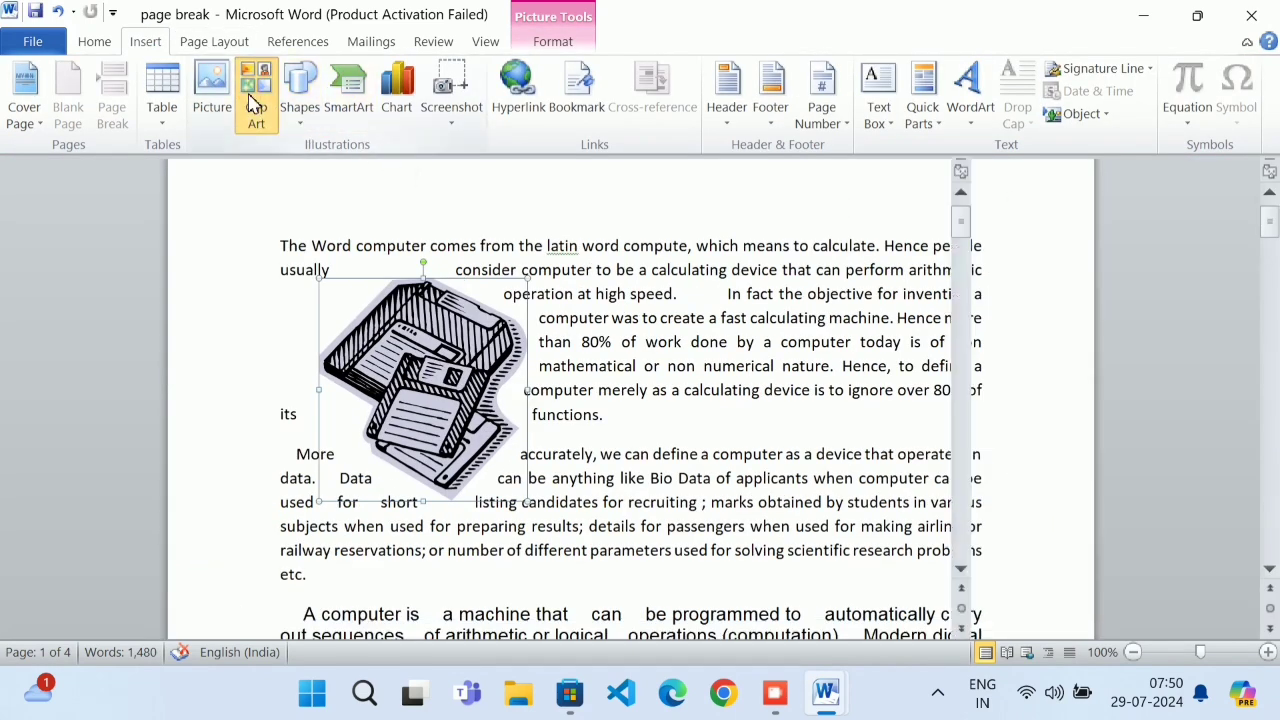
pyautogui.click(1232, 210)
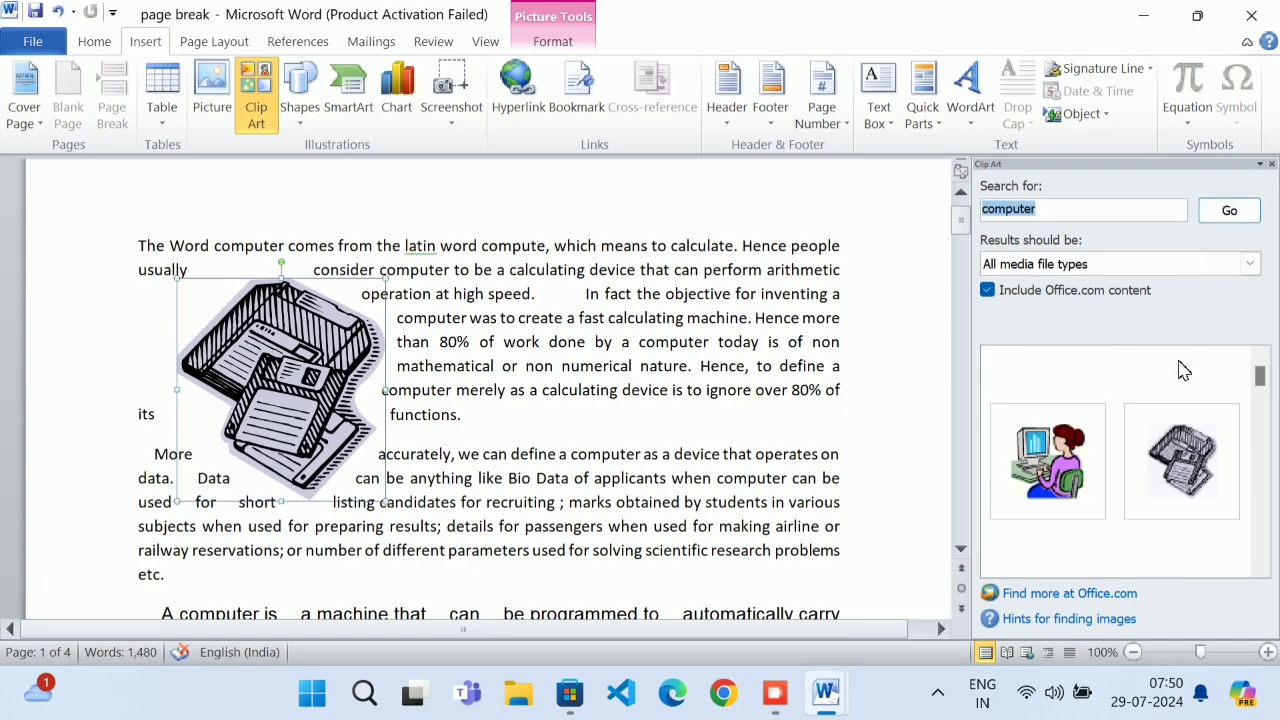
pyautogui.click(1012, 470)
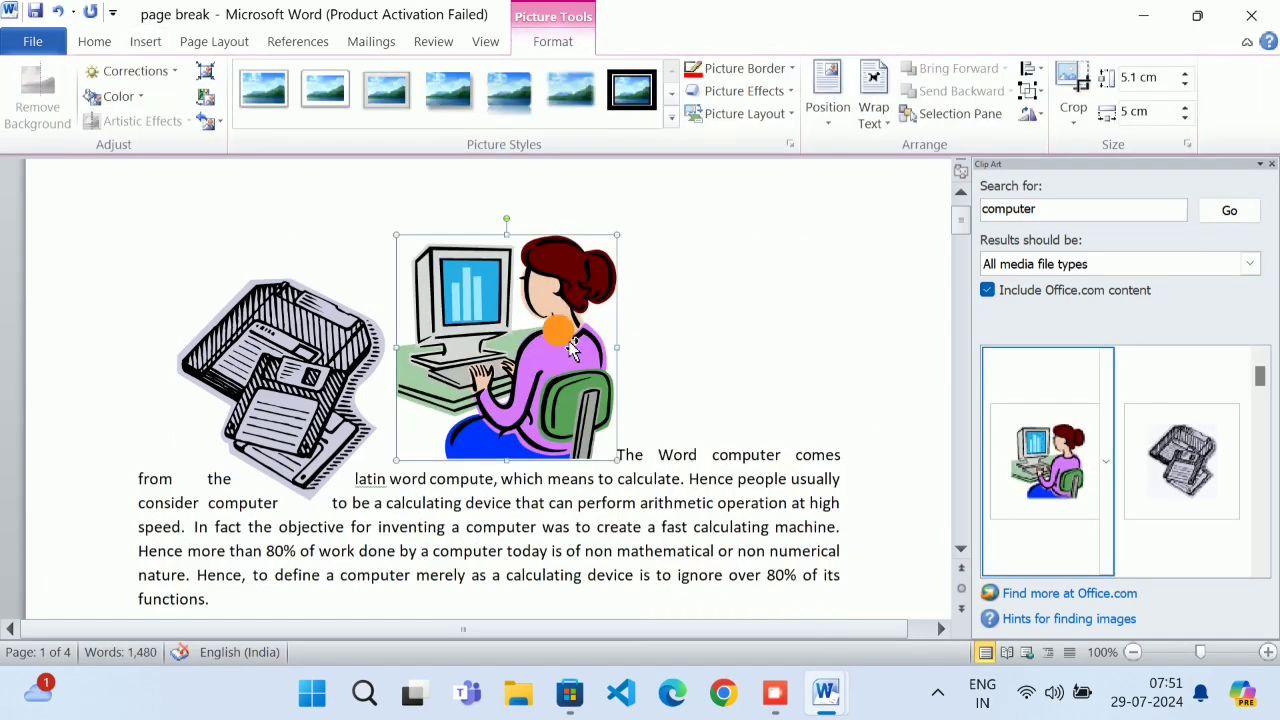
pyautogui.click(873, 112)
pyautogui.click(951, 199)
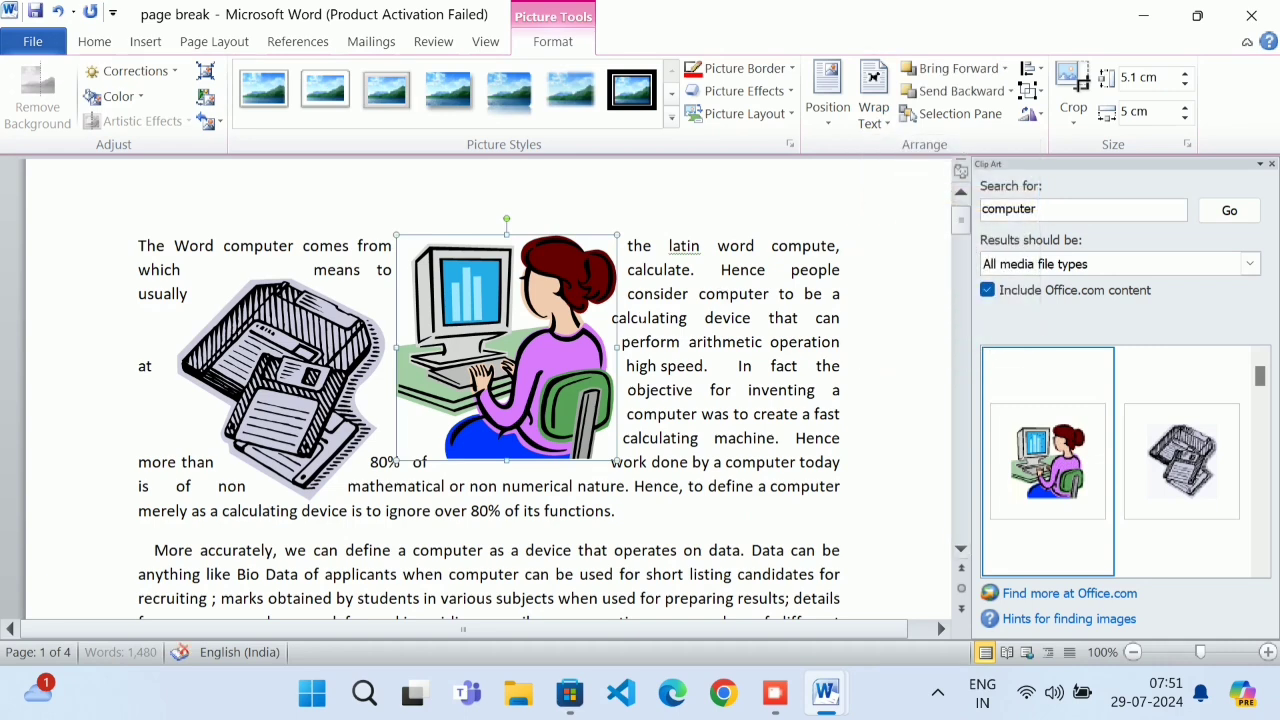
# Reposition both the woman-at-computer and floppy-disk pictures within the opening paragraphs
pyautogui.moveTo(566, 353); pyautogui.dragTo(668, 402)
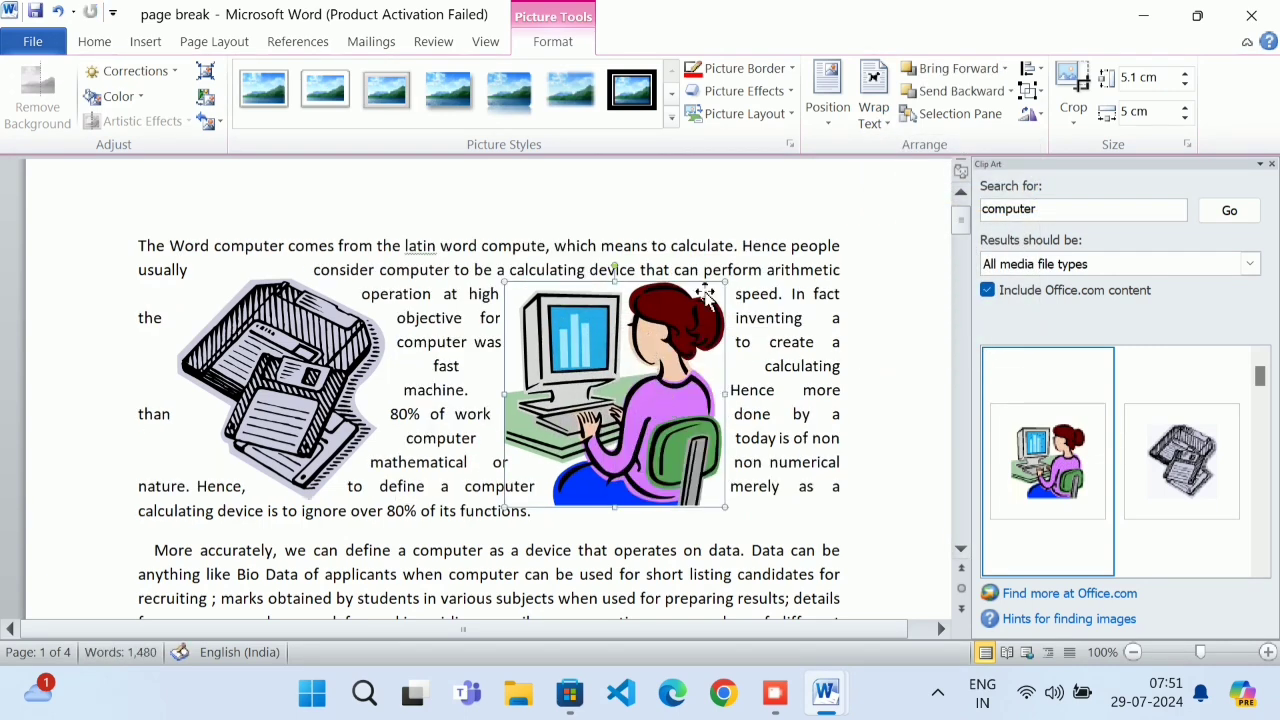
pyautogui.click(720, 228)
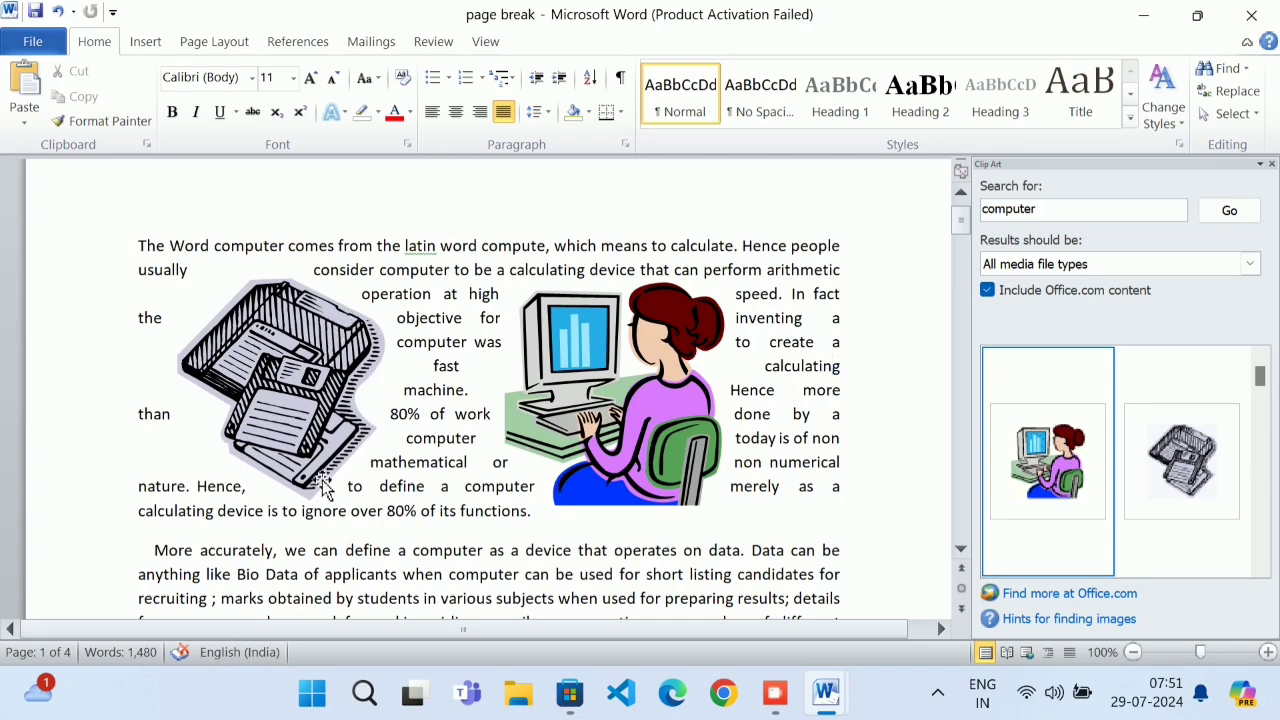
pyautogui.click(289, 373)
pyautogui.moveTo(300, 382); pyautogui.dragTo(374, 390)
pyautogui.moveTo(672, 402); pyautogui.dragTo(703, 424)
pyautogui.click(772, 414)
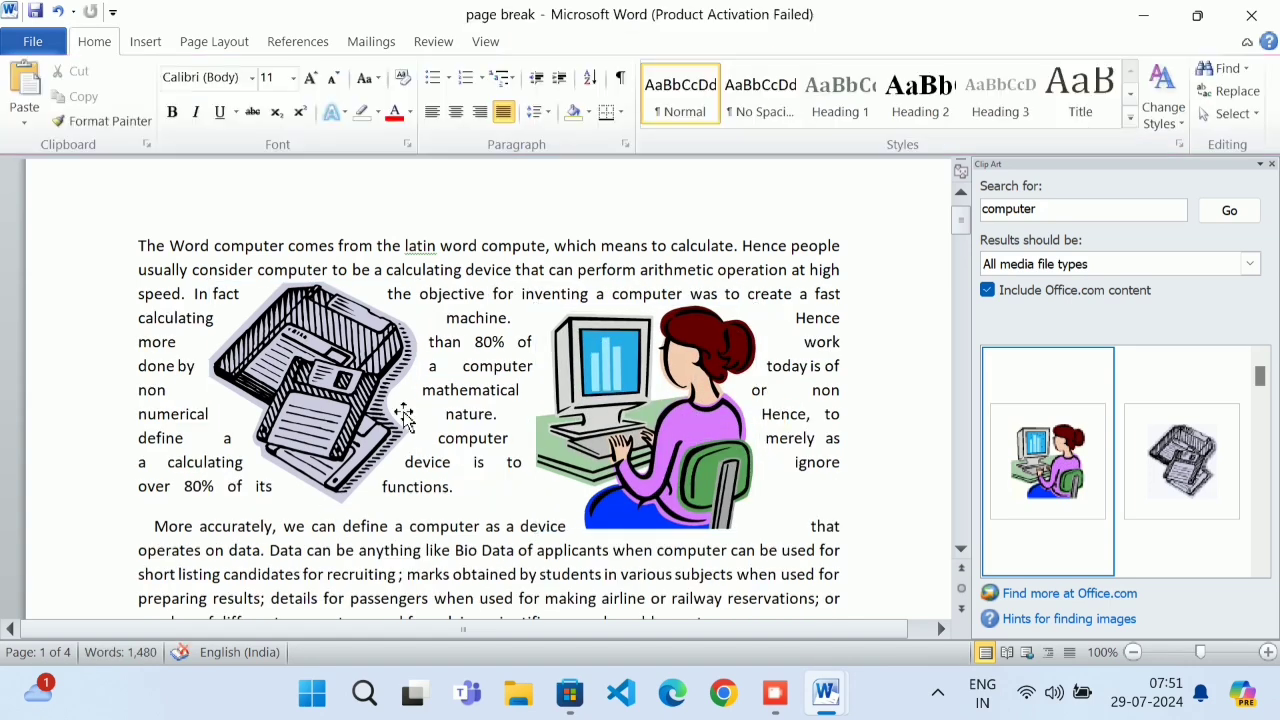
pyautogui.click(621, 412)
# Delete the woman-at-computer clip art, then set the floppy to Top and Bottom below paragraph one
pyautogui.press('Delete')
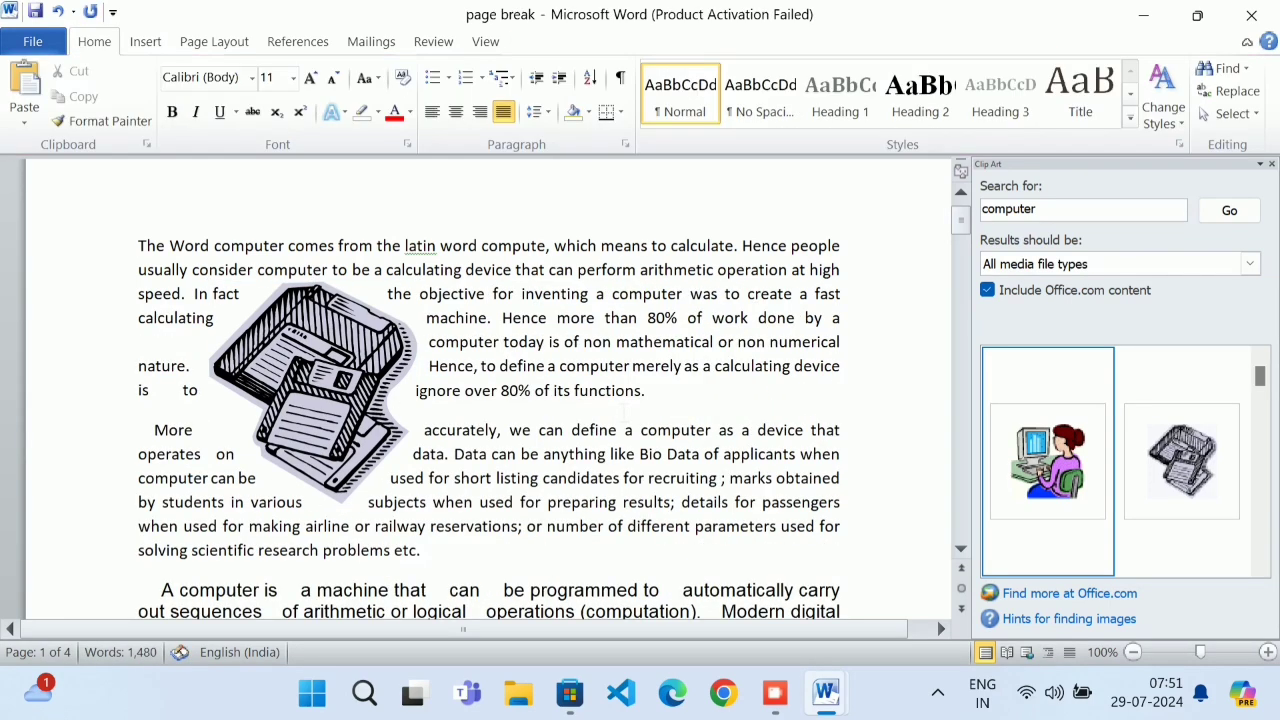
pyautogui.click(335, 398)
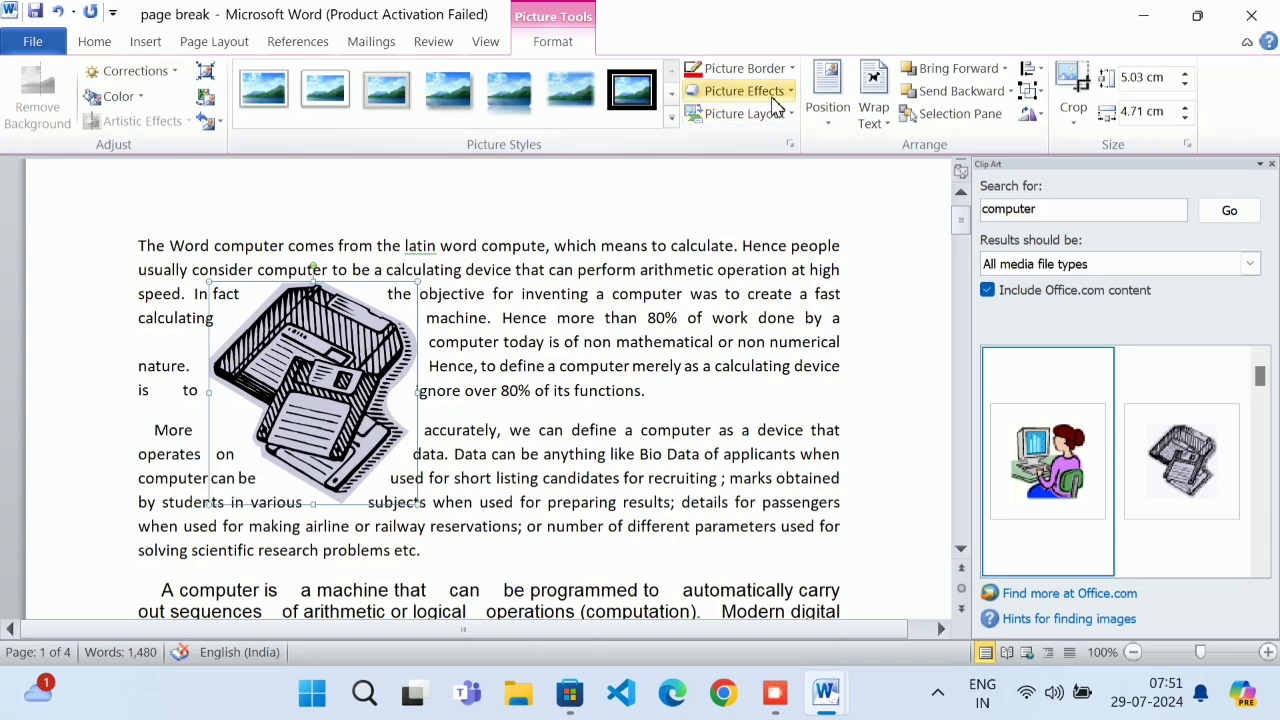
pyautogui.click(870, 115)
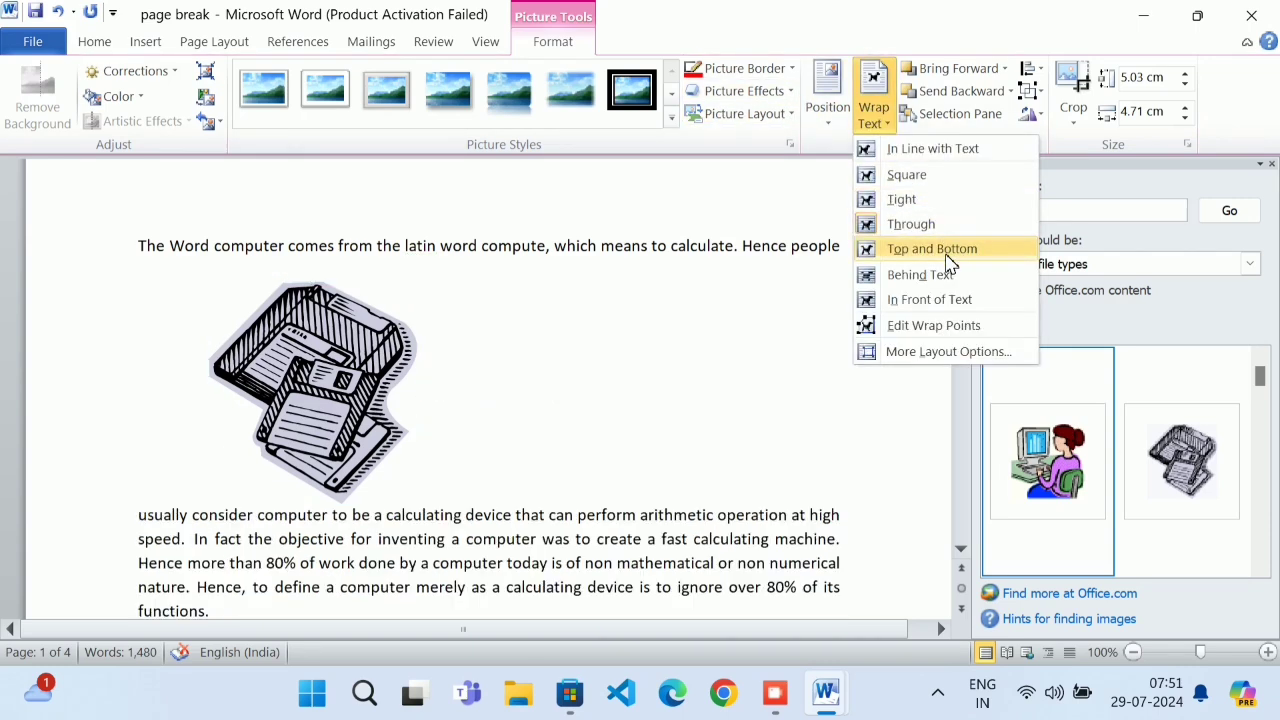
pyautogui.click(917, 248)
pyautogui.moveTo(349, 363); pyautogui.dragTo(462, 480)
# Place the floppy-disk clip art Behind Text
pyautogui.scroll(-1, 441, 462)
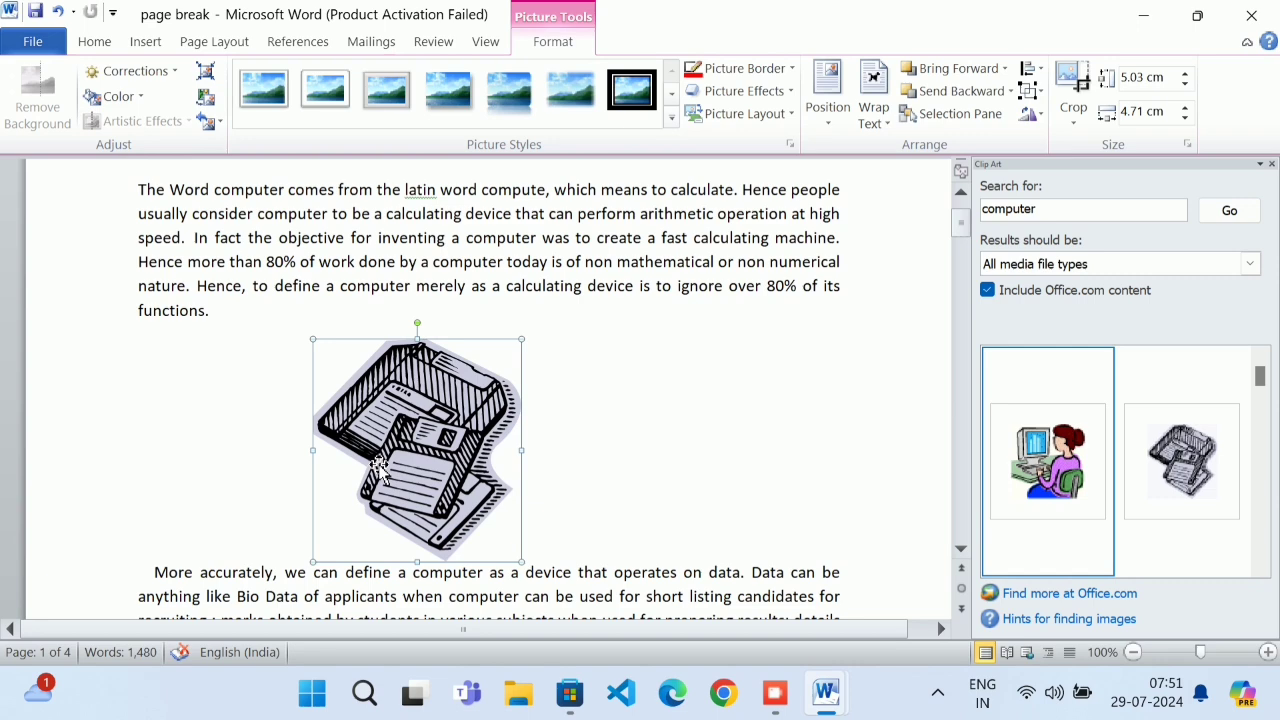
pyautogui.scroll(-3, 489, 390)
pyautogui.scroll(2, 489, 390)
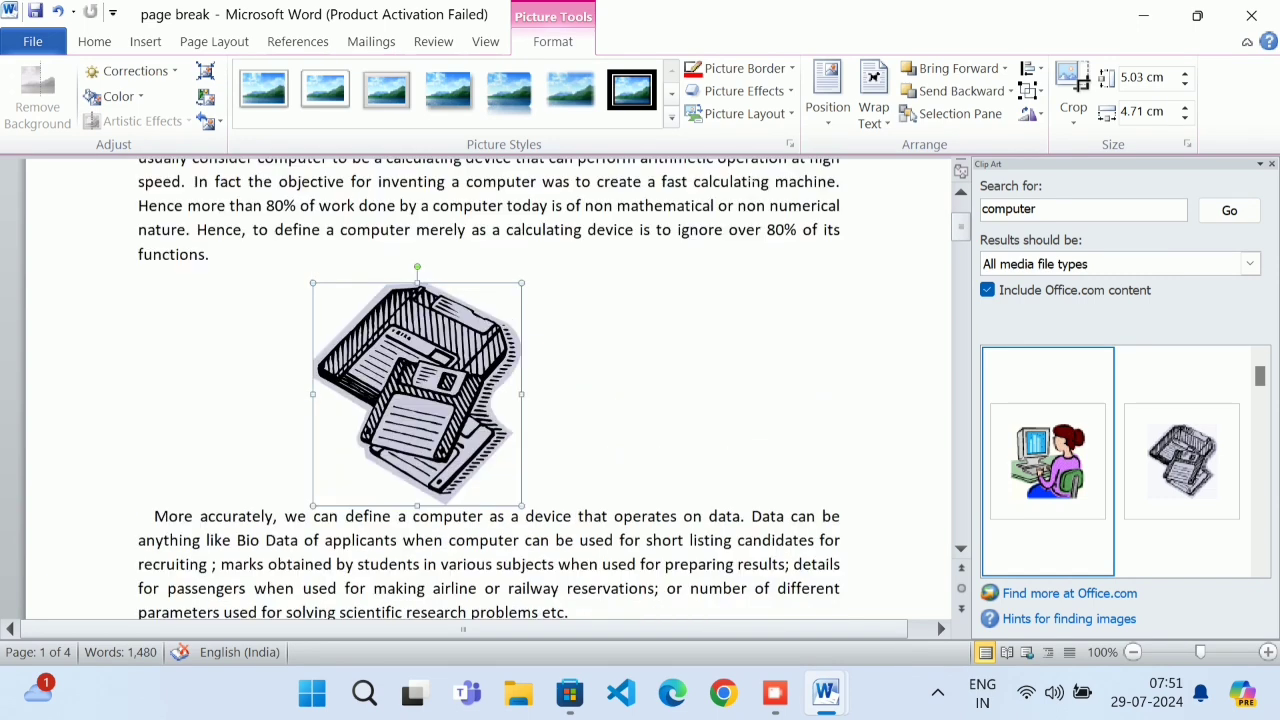
pyautogui.click(872, 108)
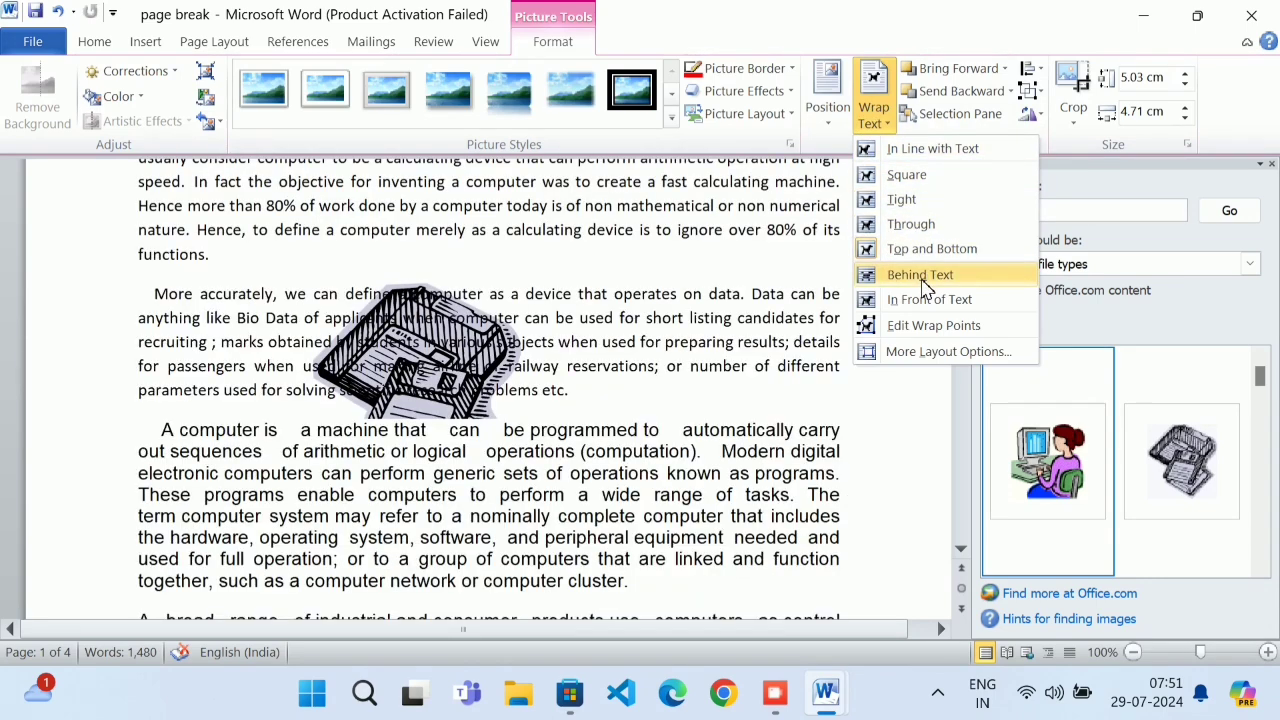
pyautogui.click(920, 275)
pyautogui.click(687, 407)
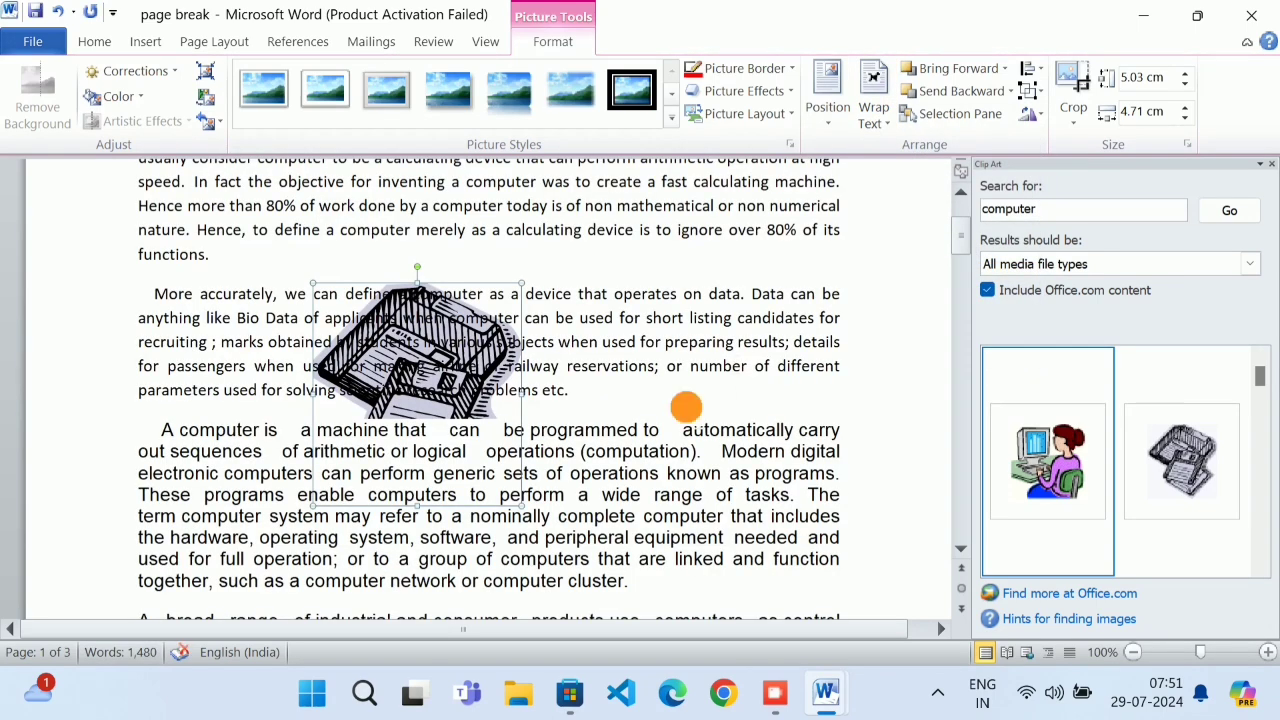
# Test selecting a word over the clip art and try grabbing the picture behind the text
pyautogui.doubleClick(430, 348)
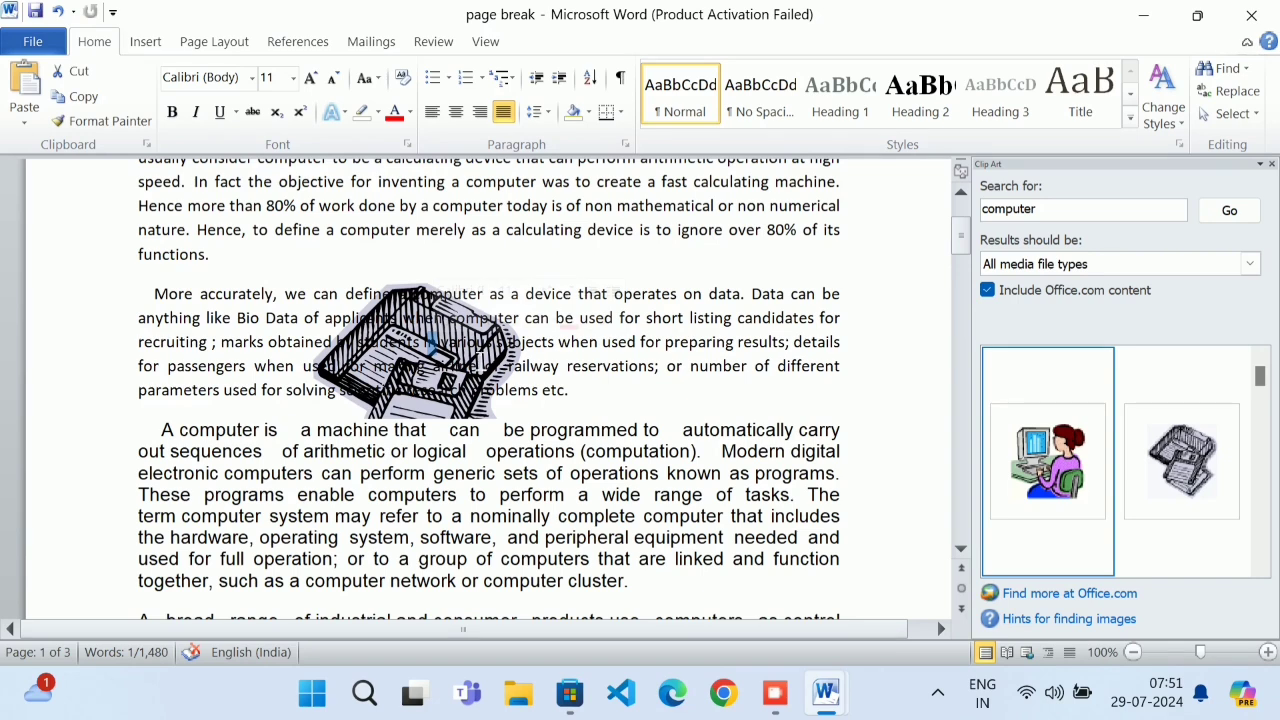
pyautogui.click(653, 401)
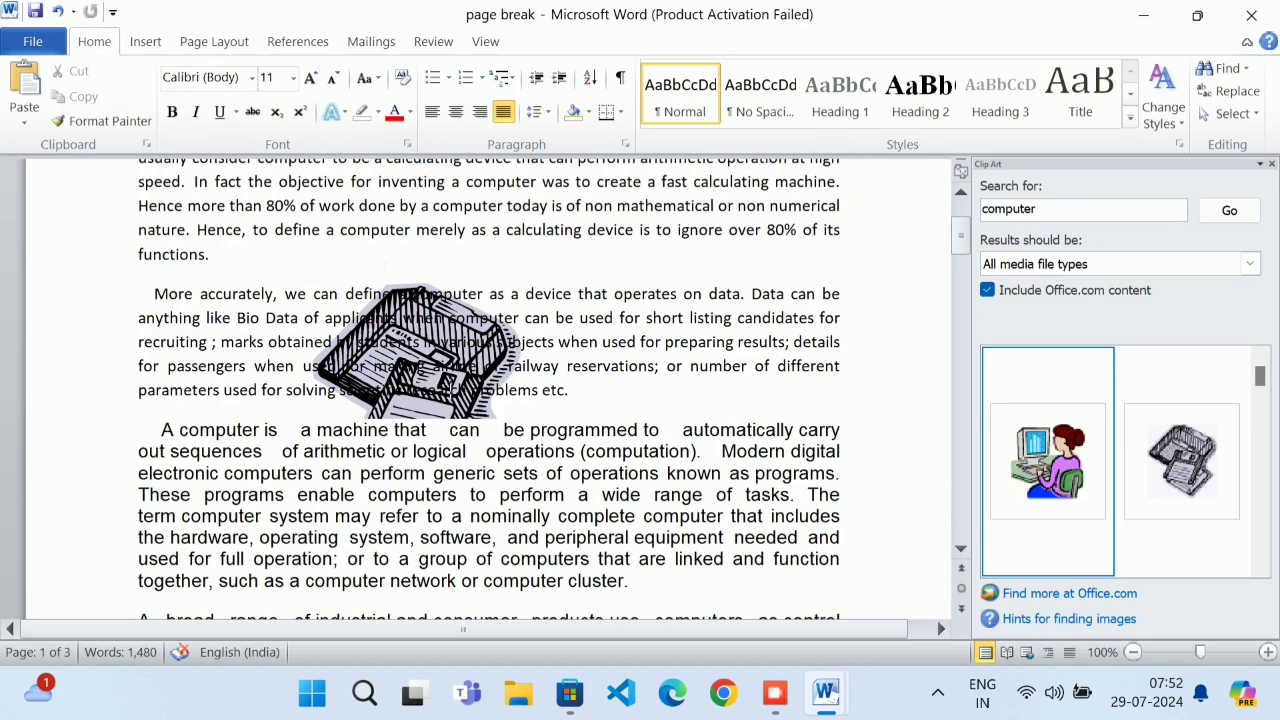
pyautogui.click(389, 358)
pyautogui.moveTo(423, 332); pyautogui.dragTo(423, 308)
pyautogui.click(436, 318)
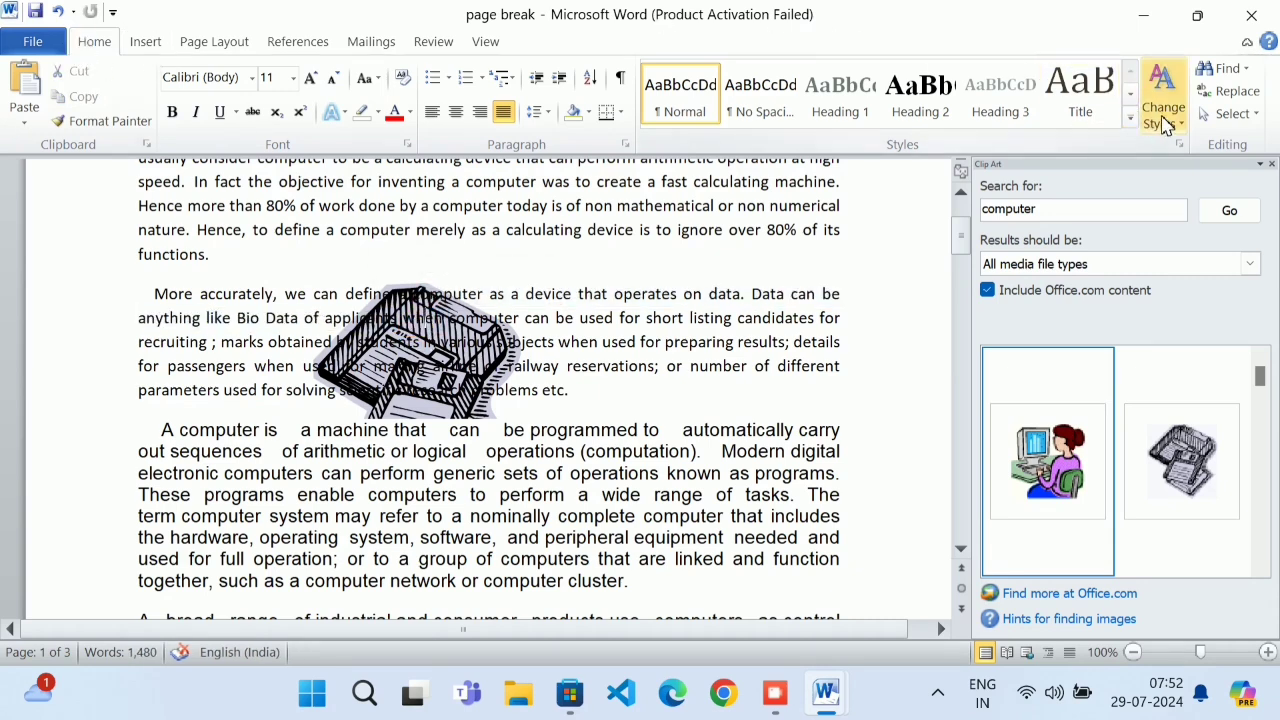
# Use Select Objects to drag the clip art up and right, then set it In Front of Text
pyautogui.click(1232, 113)
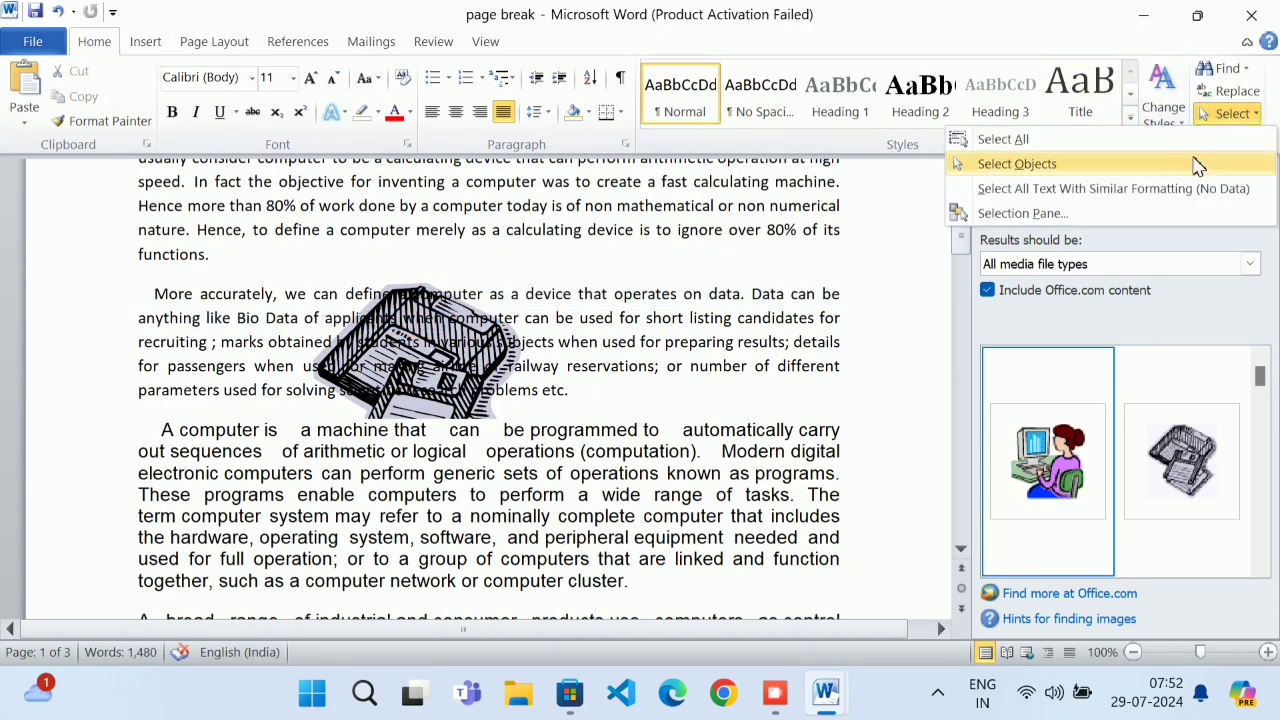
pyautogui.click(1130, 165)
pyautogui.moveTo(466, 368); pyautogui.dragTo(645, 268)
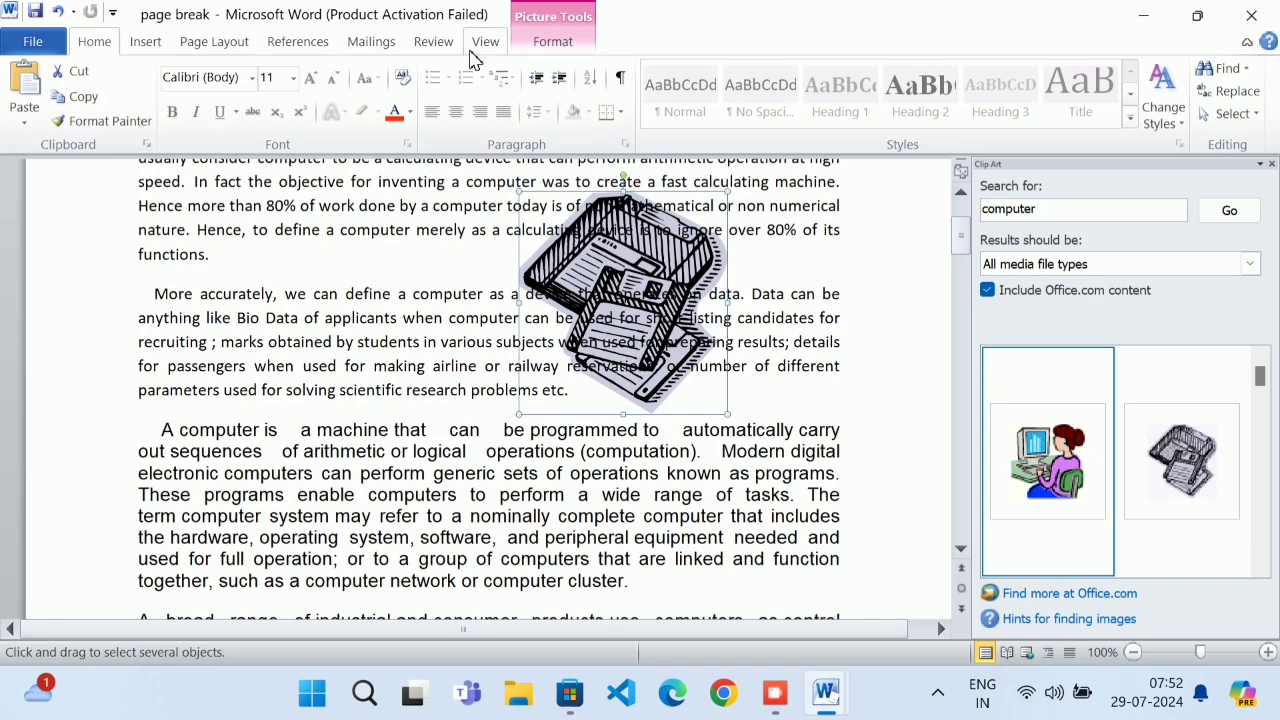
pyautogui.click(550, 42)
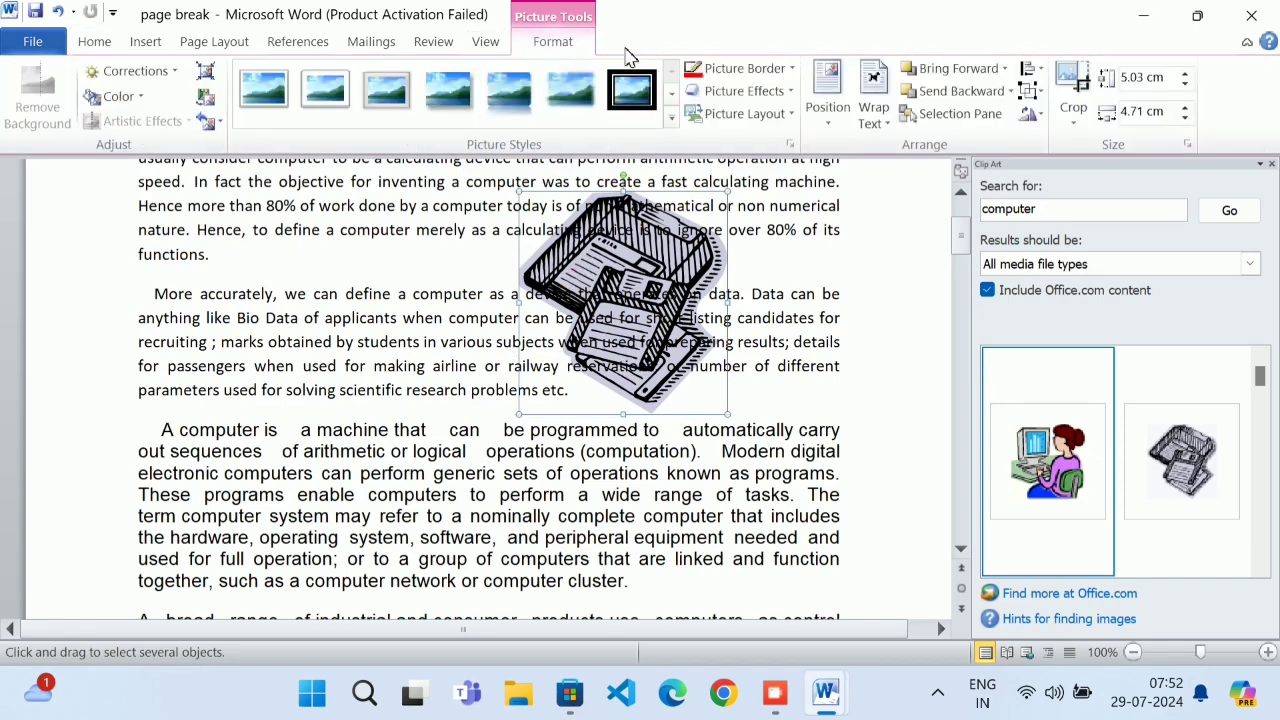
pyautogui.click(872, 105)
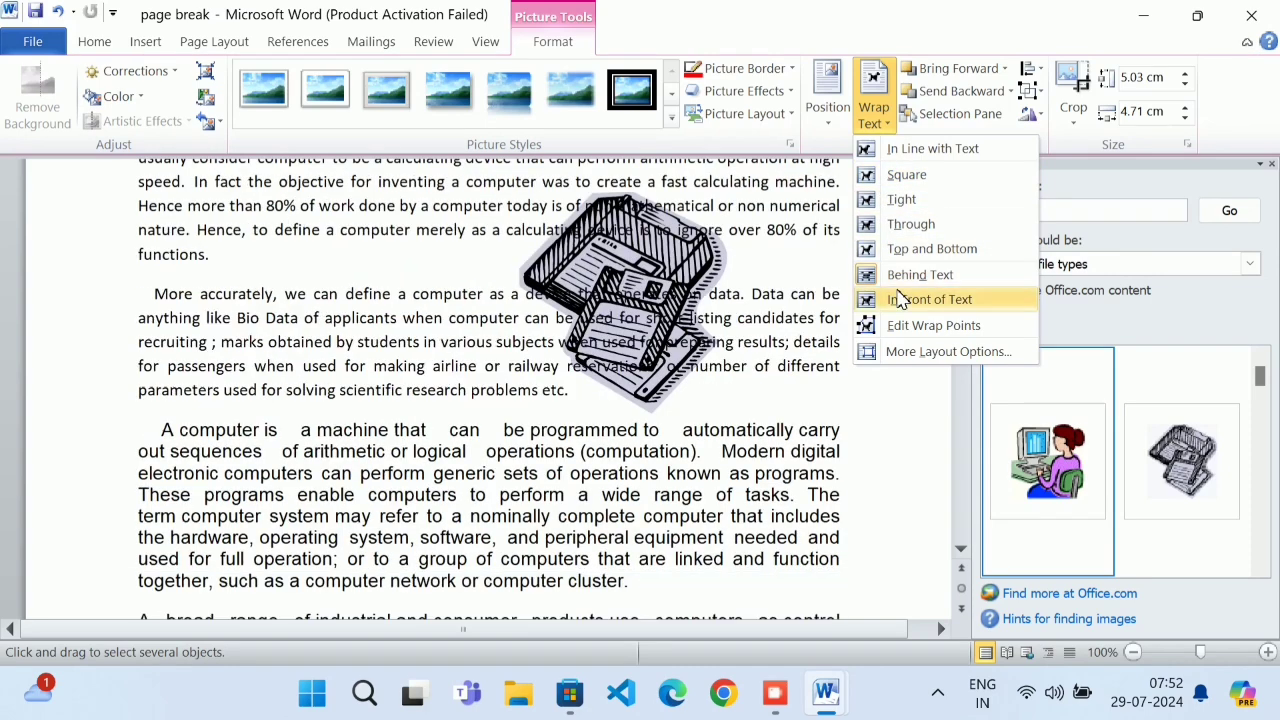
pyautogui.click(899, 299)
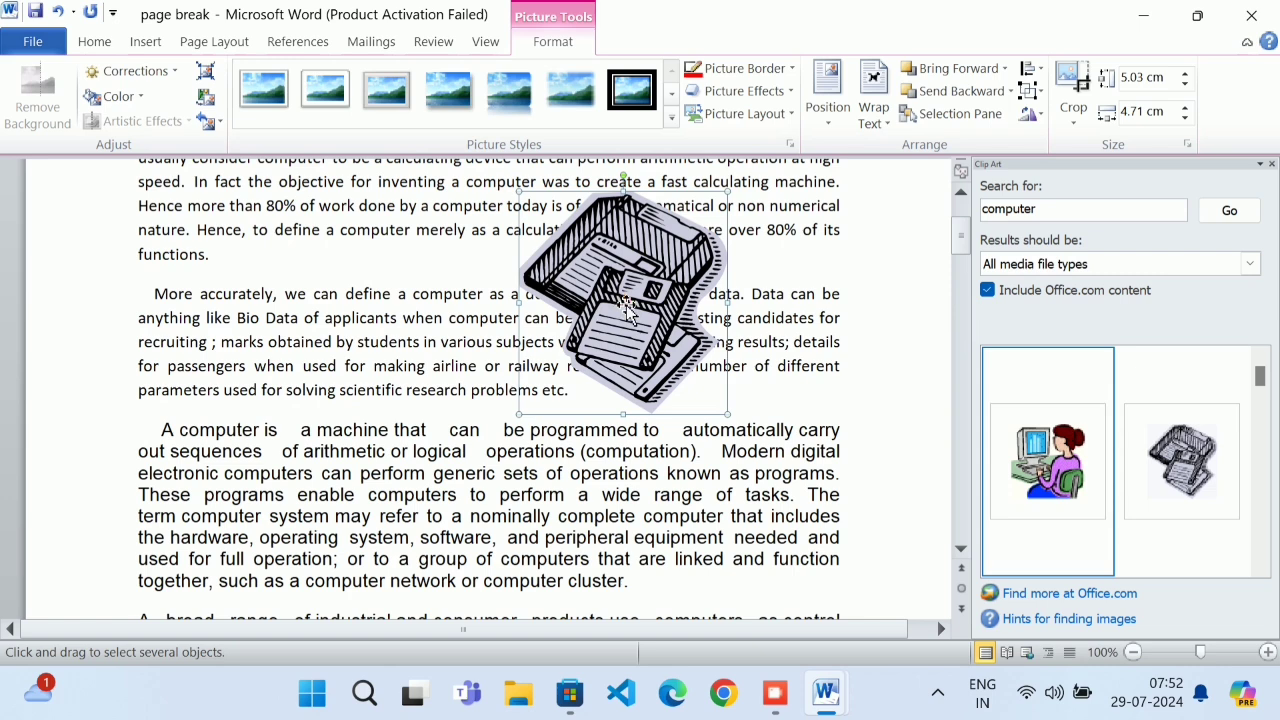
# Try Select All, then drag the floppy clip art left over the paragraphs and reselect it
pyautogui.click(96, 42)
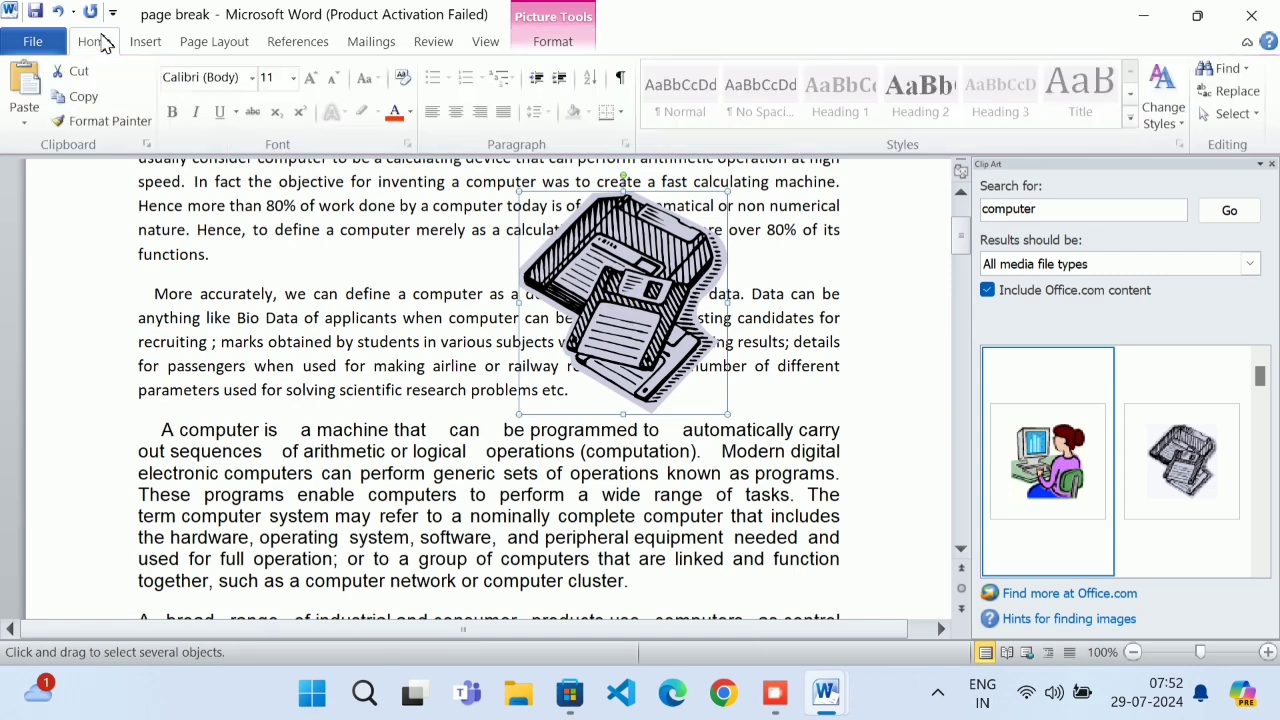
pyautogui.click(1235, 114)
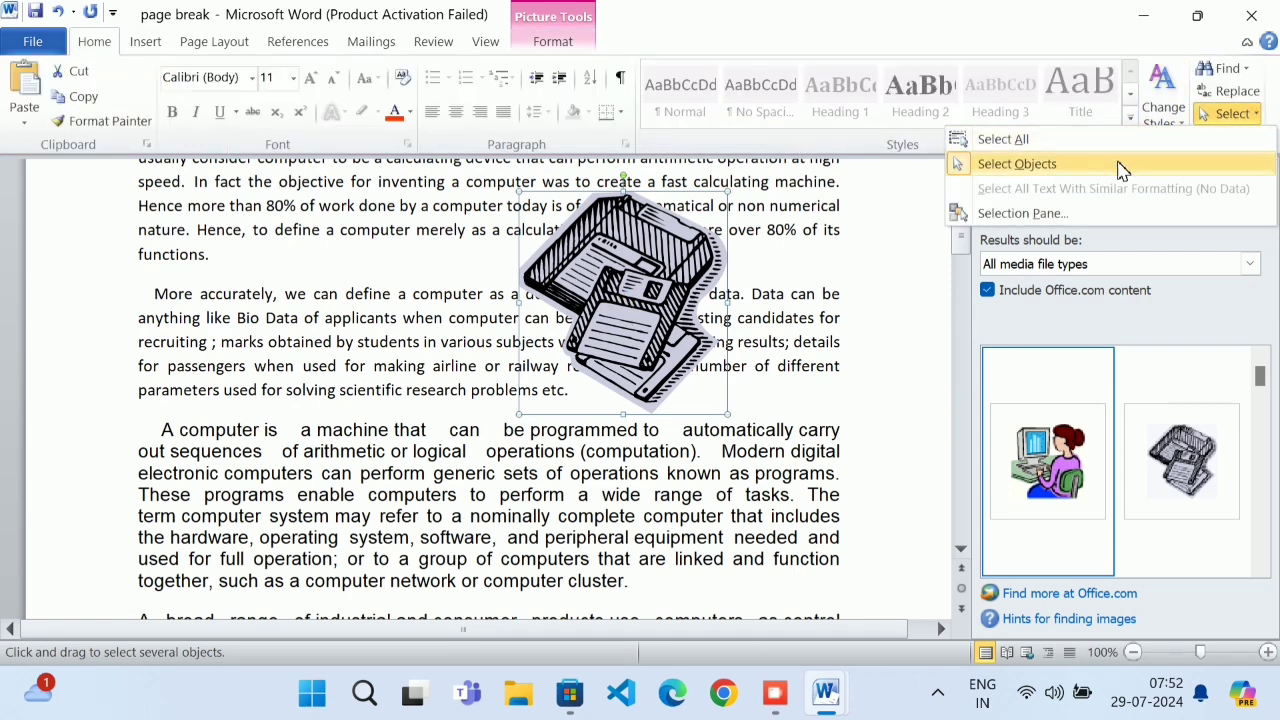
pyautogui.click(1003, 139)
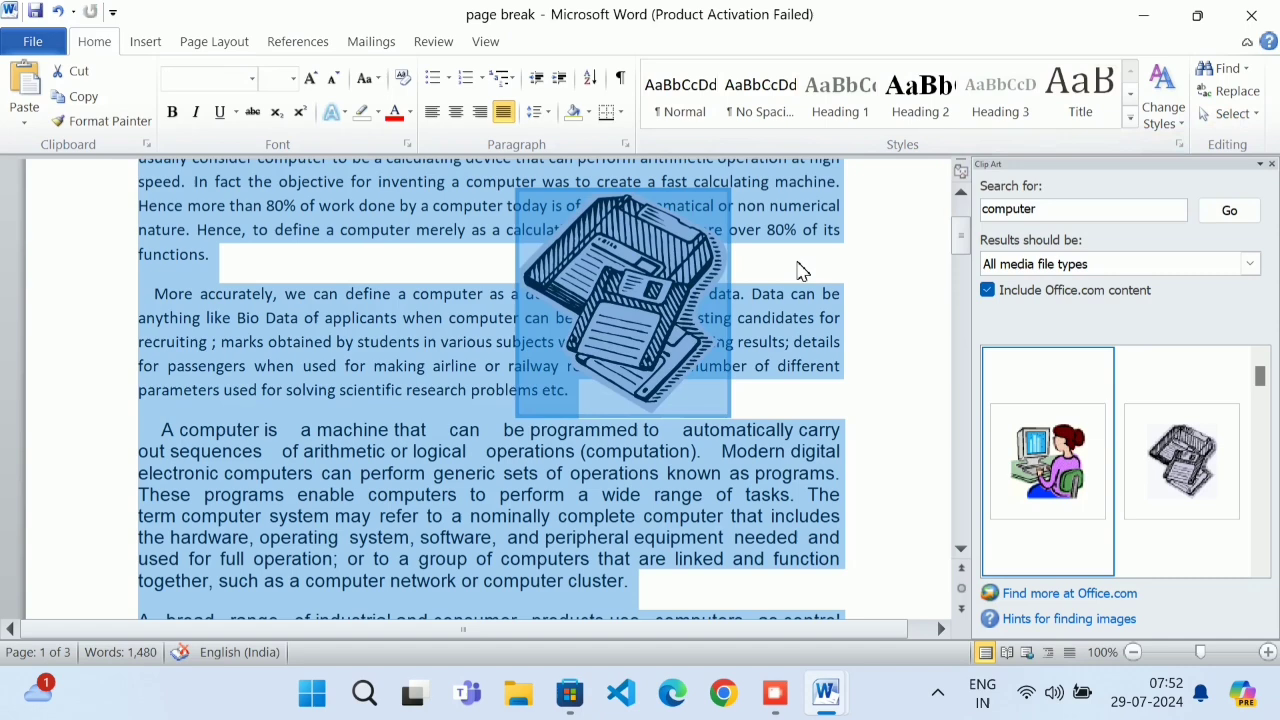
pyautogui.click(445, 342)
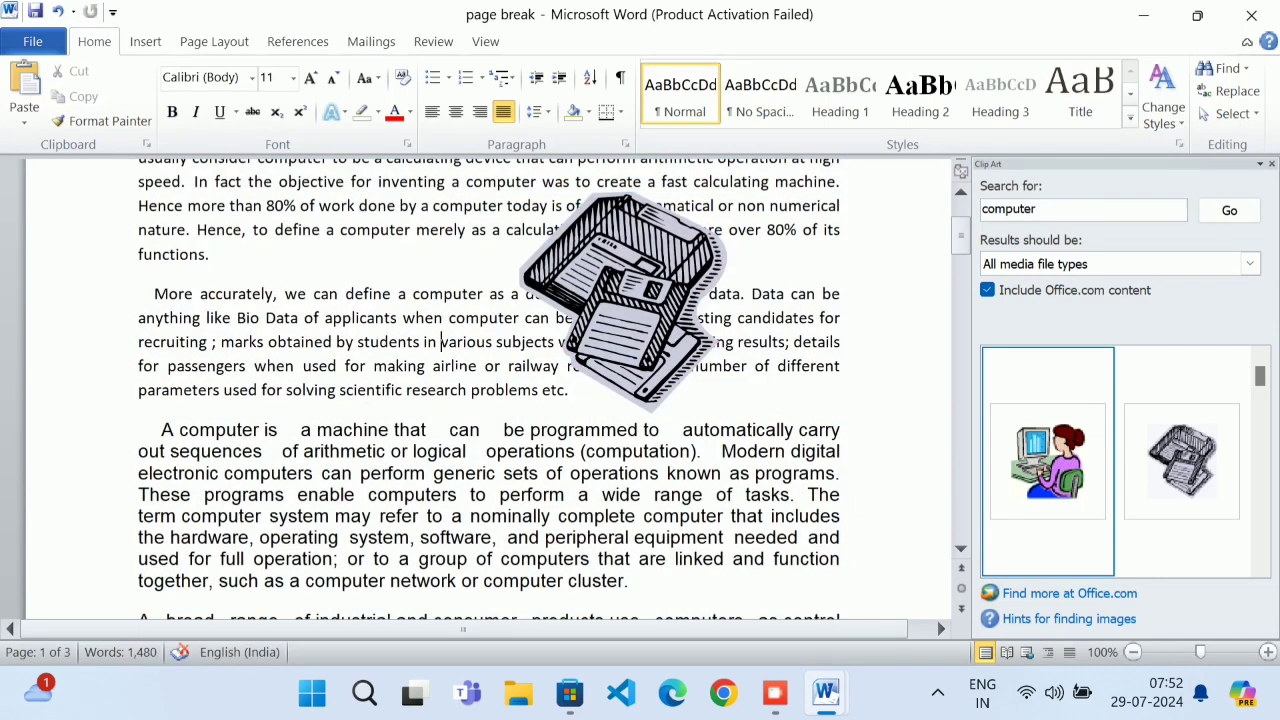
pyautogui.moveTo(644, 289); pyautogui.dragTo(528, 302)
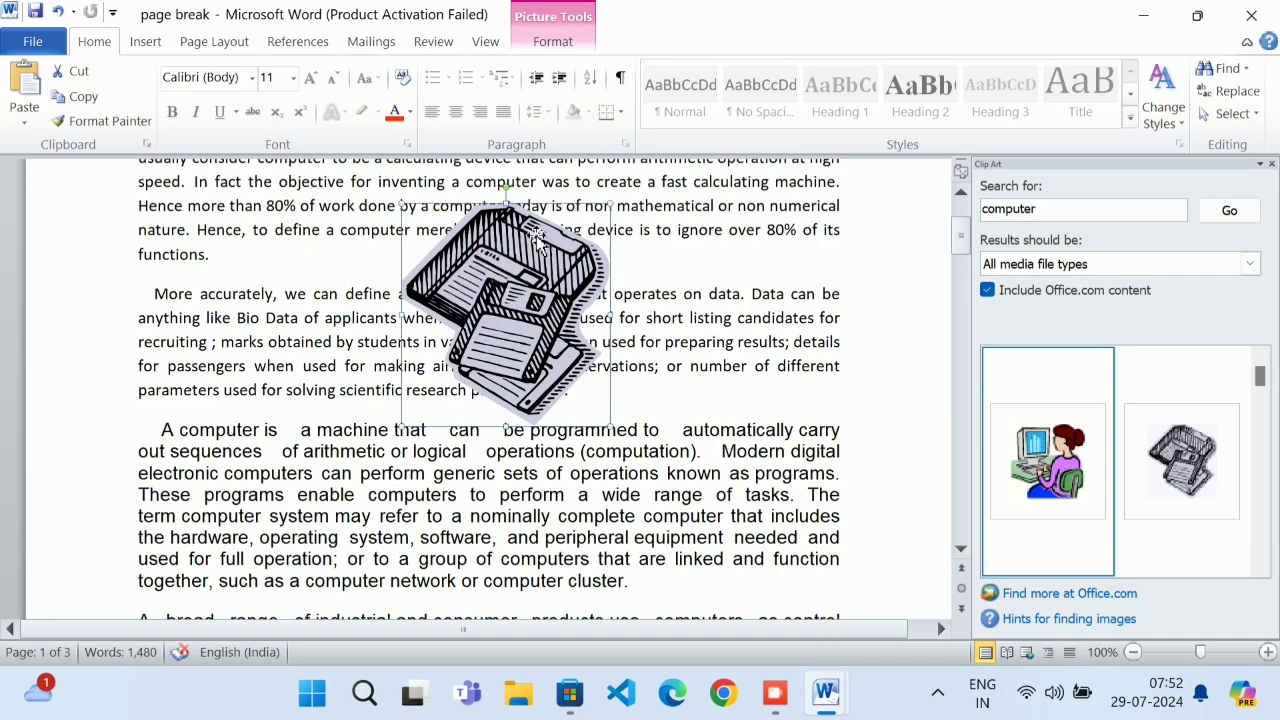
pyautogui.click(552, 42)
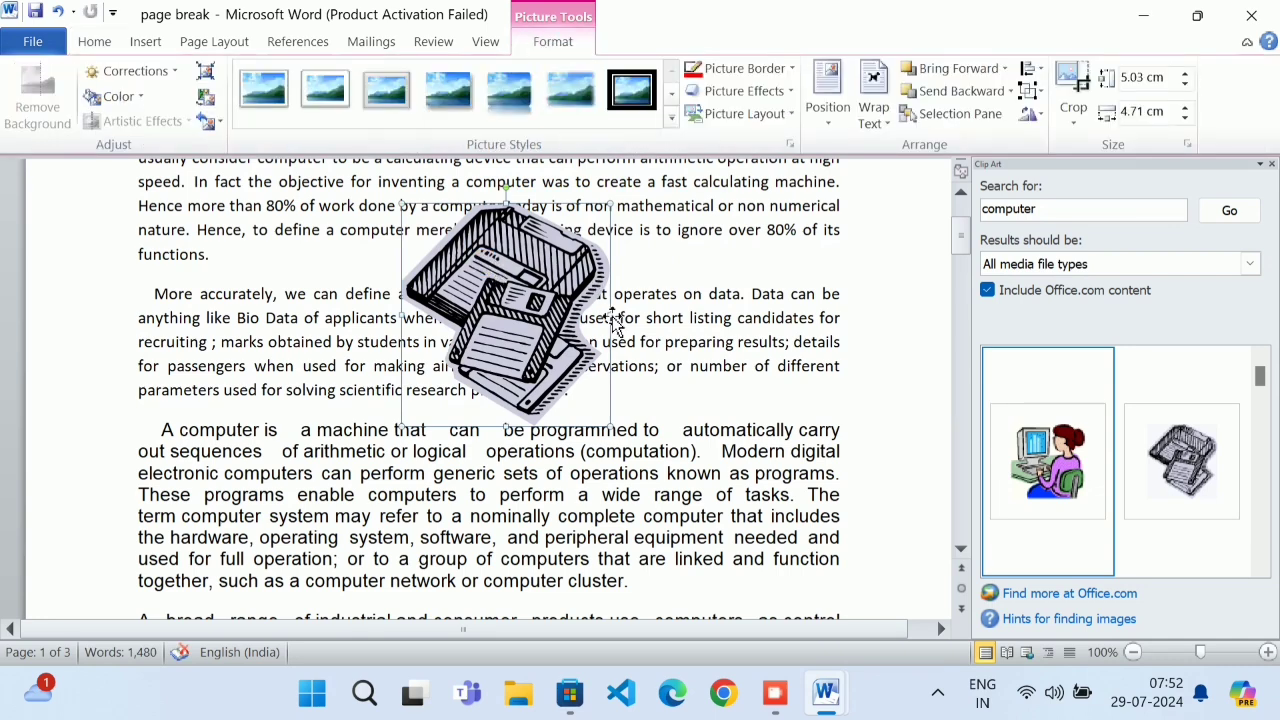
pyautogui.click(670, 328)
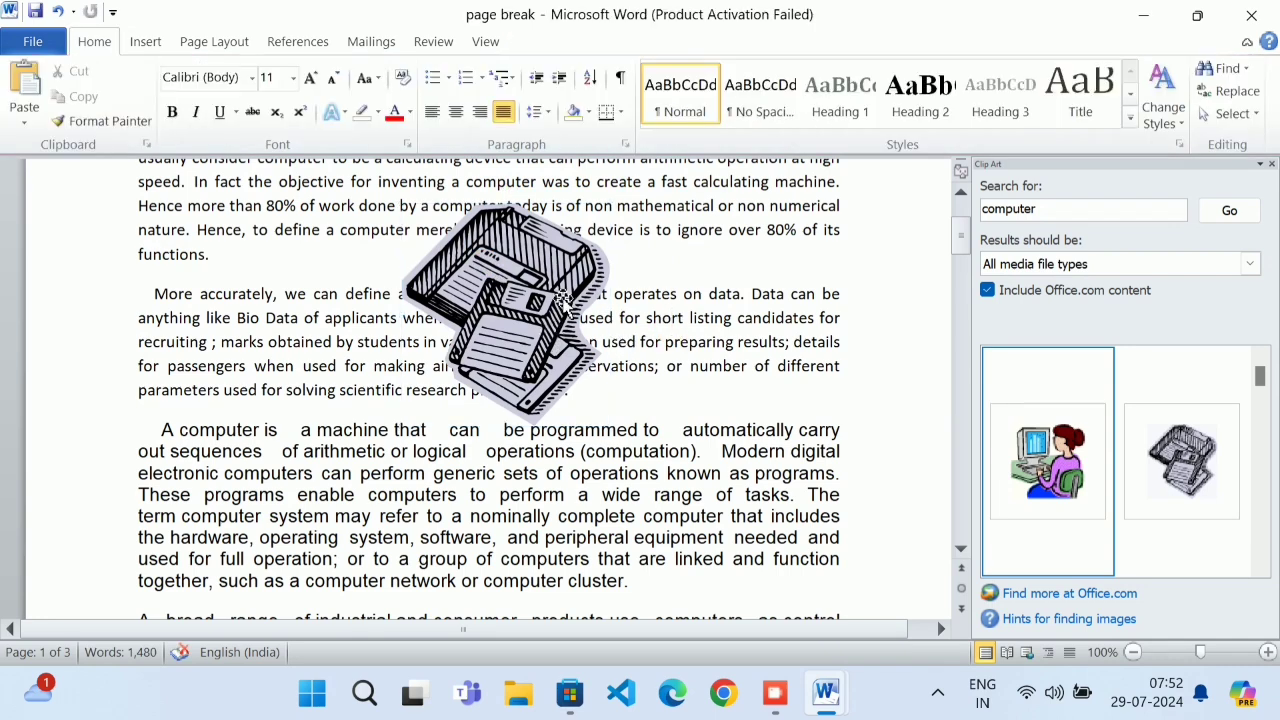
pyautogui.click(510, 288)
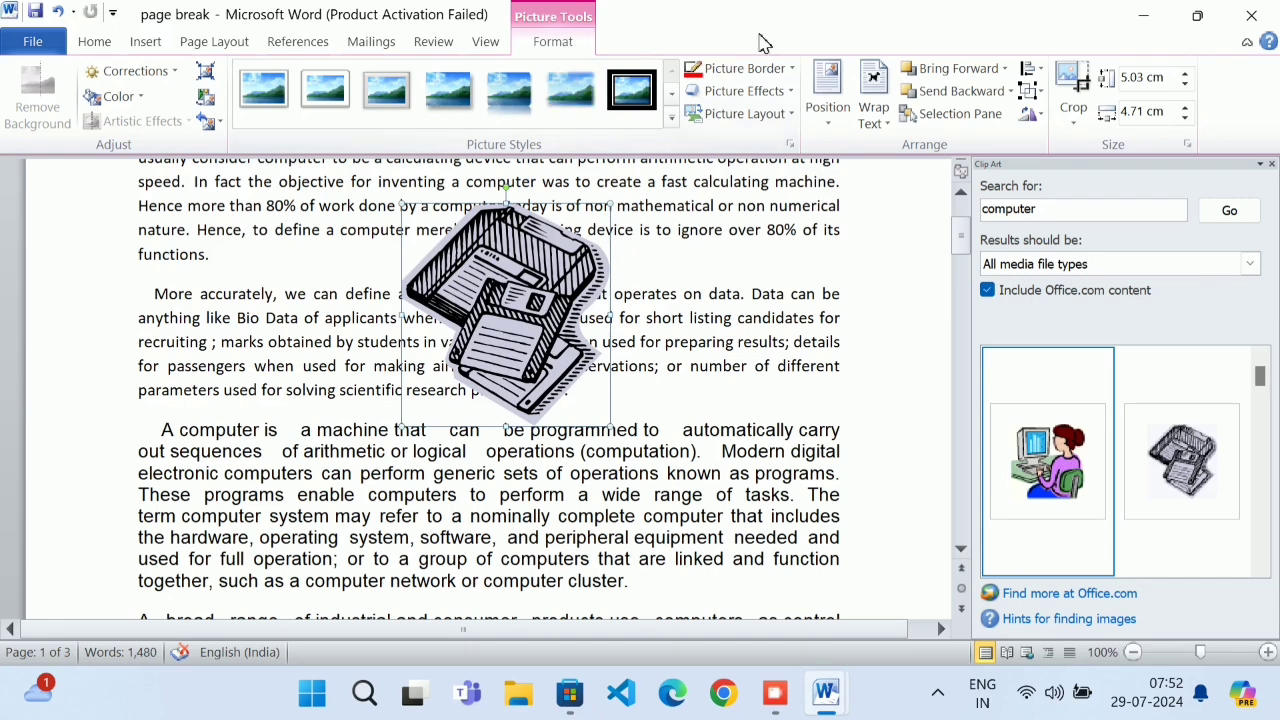
pyautogui.click(873, 100)
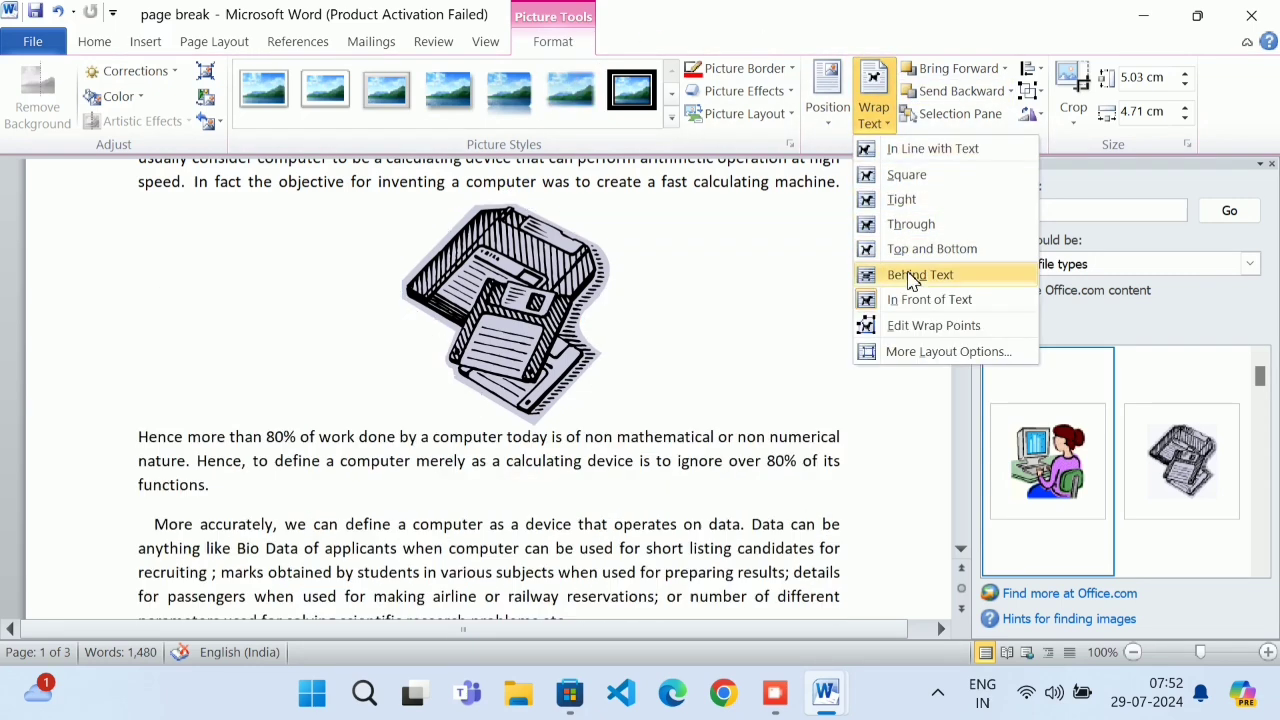
pyautogui.click(918, 326)
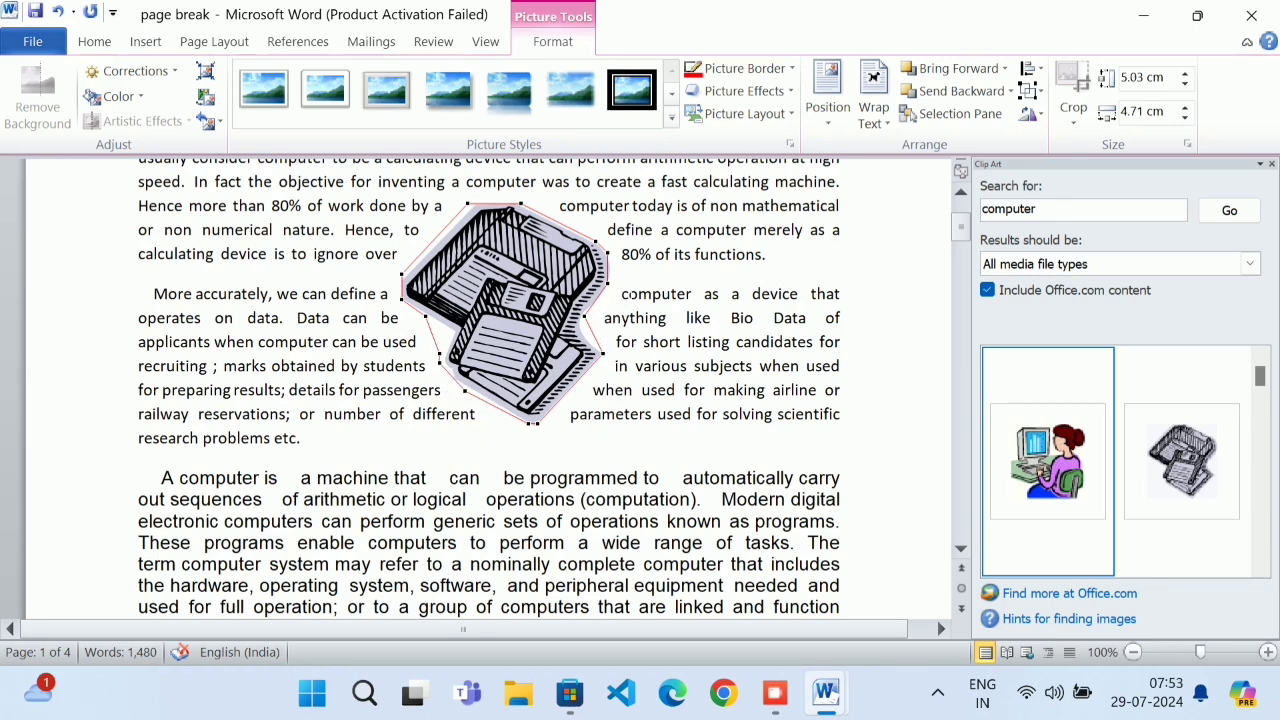
pyautogui.click(607, 254)
pyautogui.moveTo(607, 254); pyautogui.dragTo(690, 232)
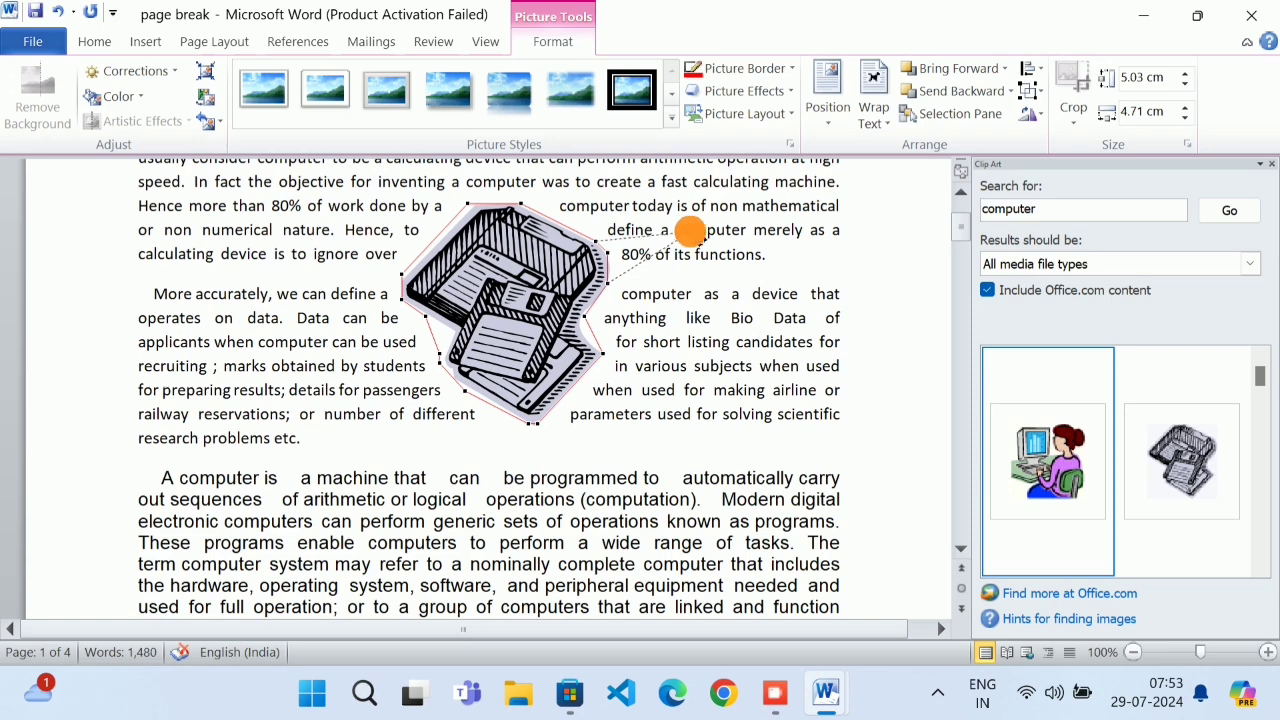
pyautogui.moveTo(690, 231); pyautogui.dragTo(693, 232)
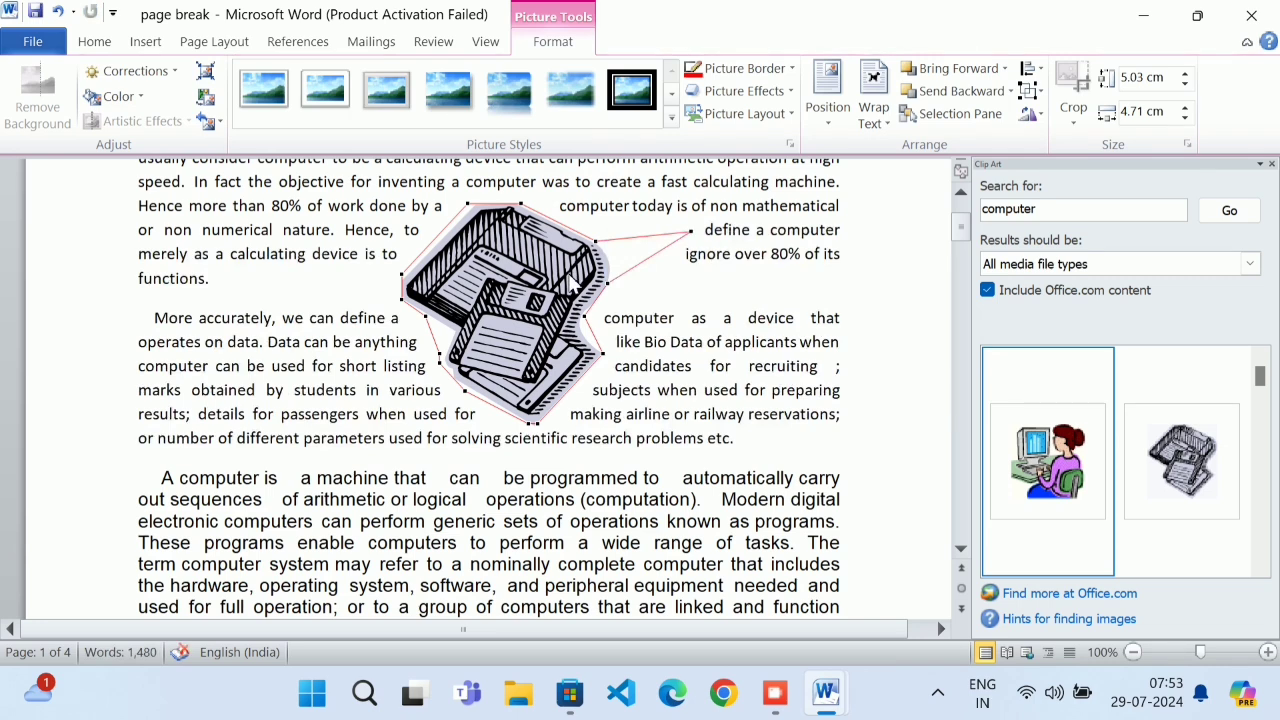
pyautogui.moveTo(610, 360); pyautogui.dragTo(680, 400)
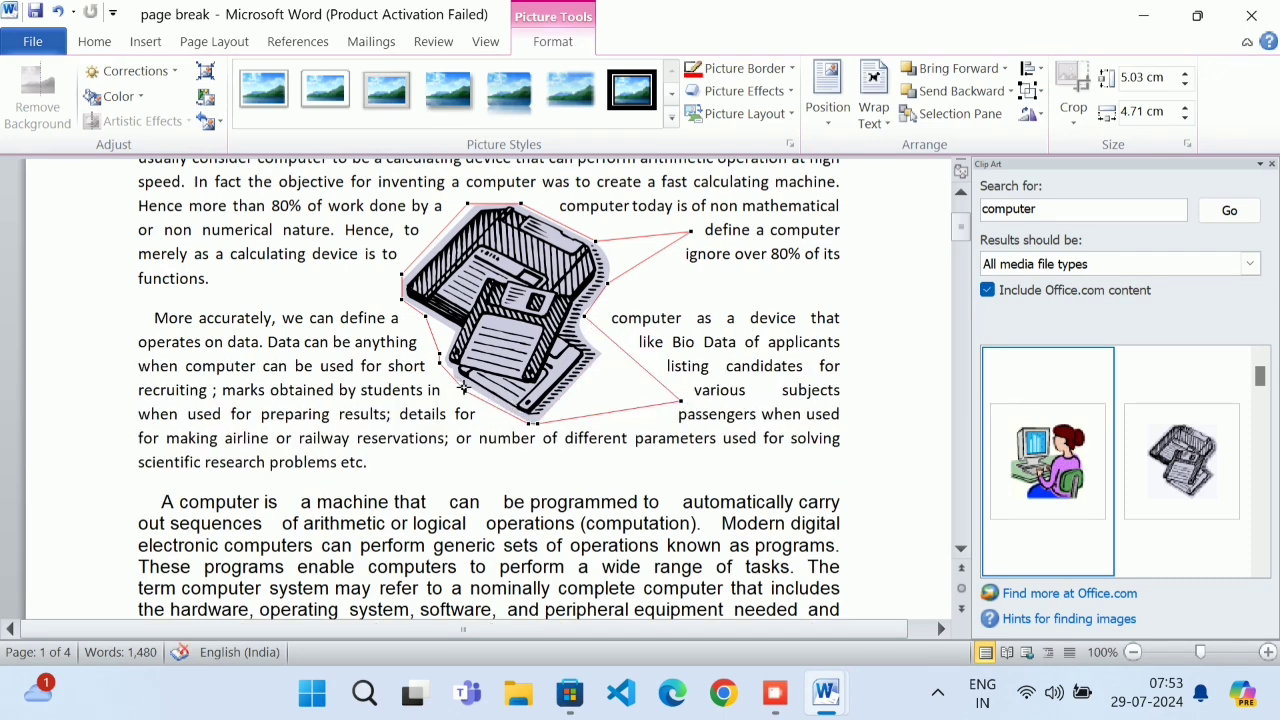
pyautogui.moveTo(447, 370); pyautogui.dragTo(367, 416)
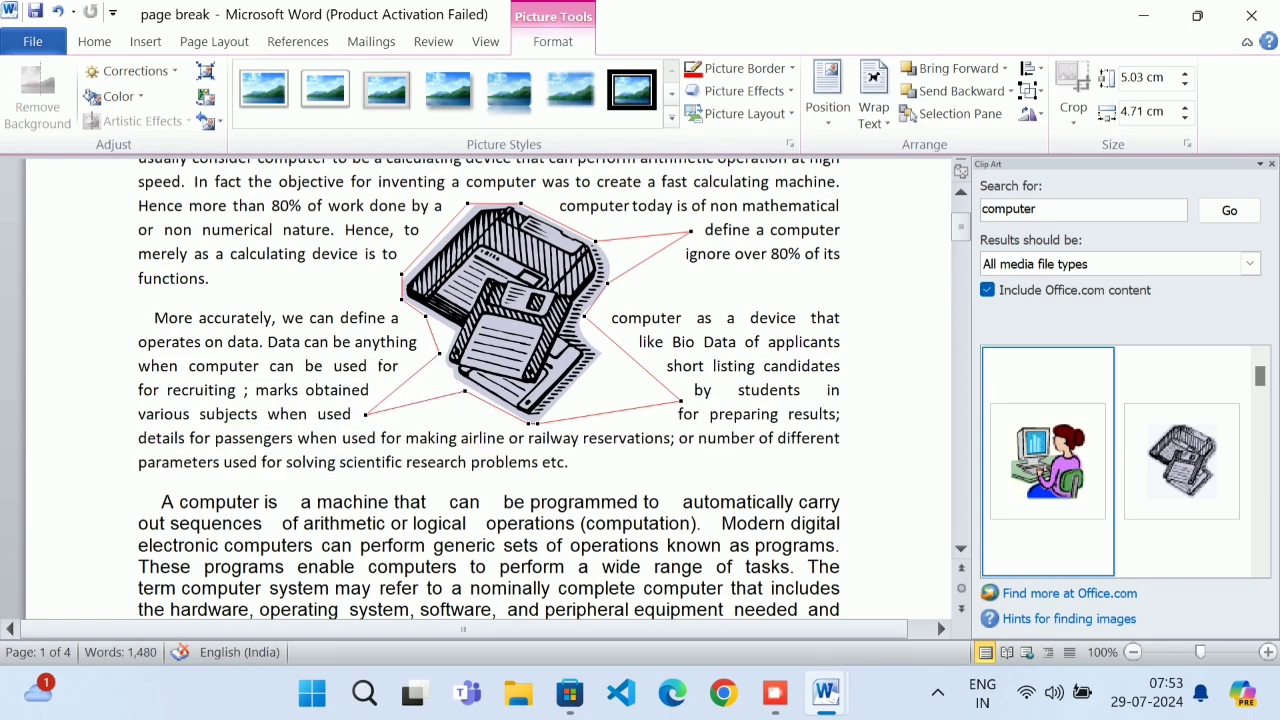
pyautogui.moveTo(427, 316); pyautogui.dragTo(241, 397)
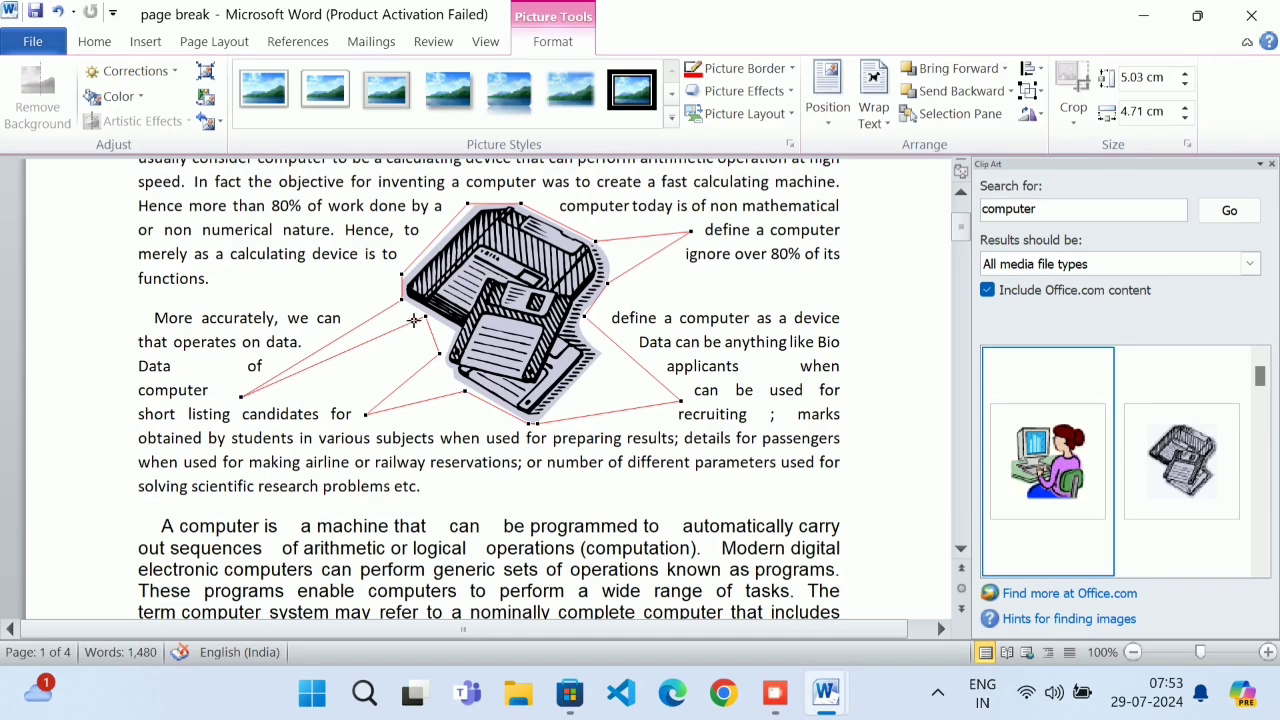
pyautogui.moveTo(411, 308); pyautogui.dragTo(285, 255)
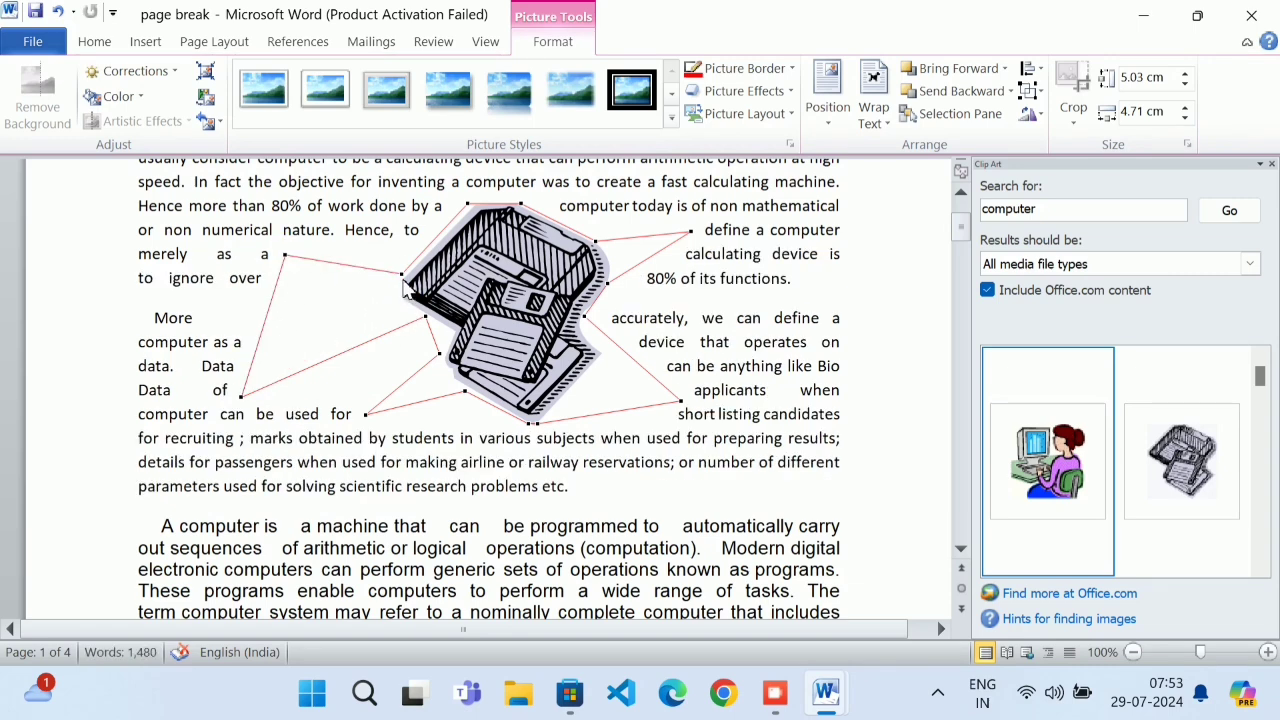
pyautogui.moveTo(414, 283); pyautogui.dragTo(362, 190)
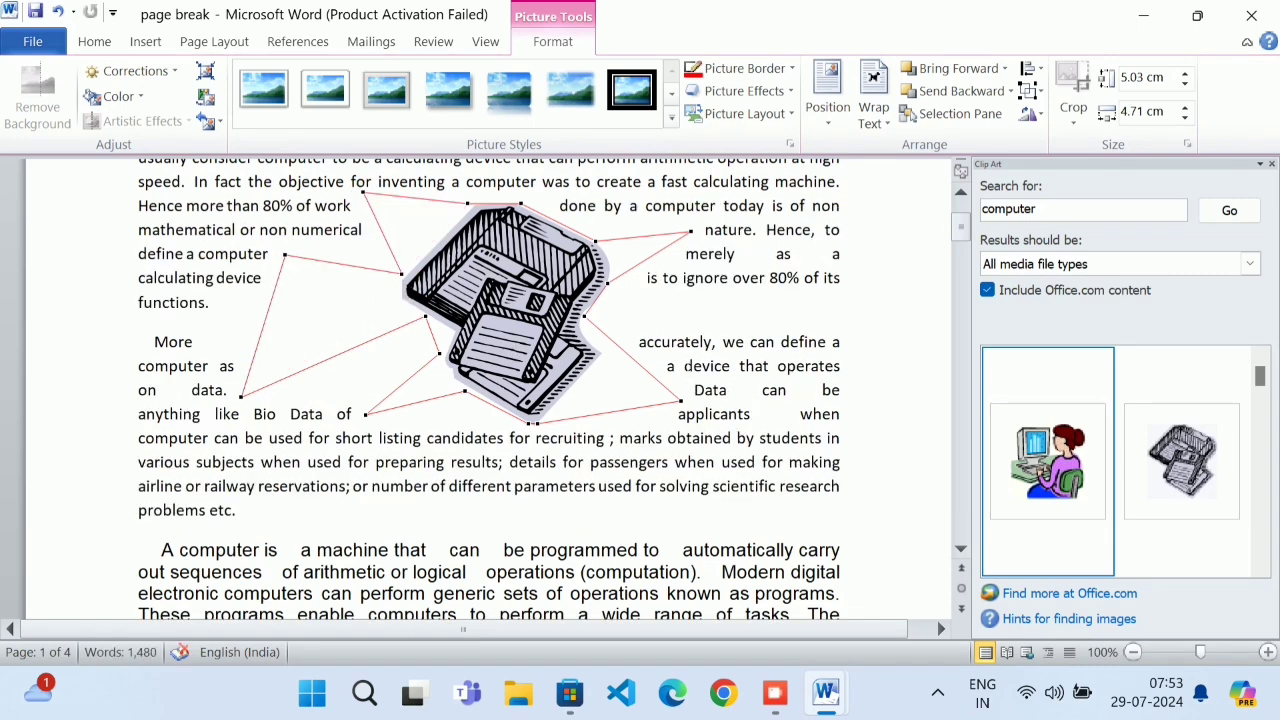
pyautogui.hotkey('ctrl', 'z')
pyautogui.hotkey('ctrl', 'z')
pyautogui.hotkey('ctrl', 'z')
pyautogui.hotkey('ctrl', 'z')
pyautogui.hotkey('ctrl', 'z')
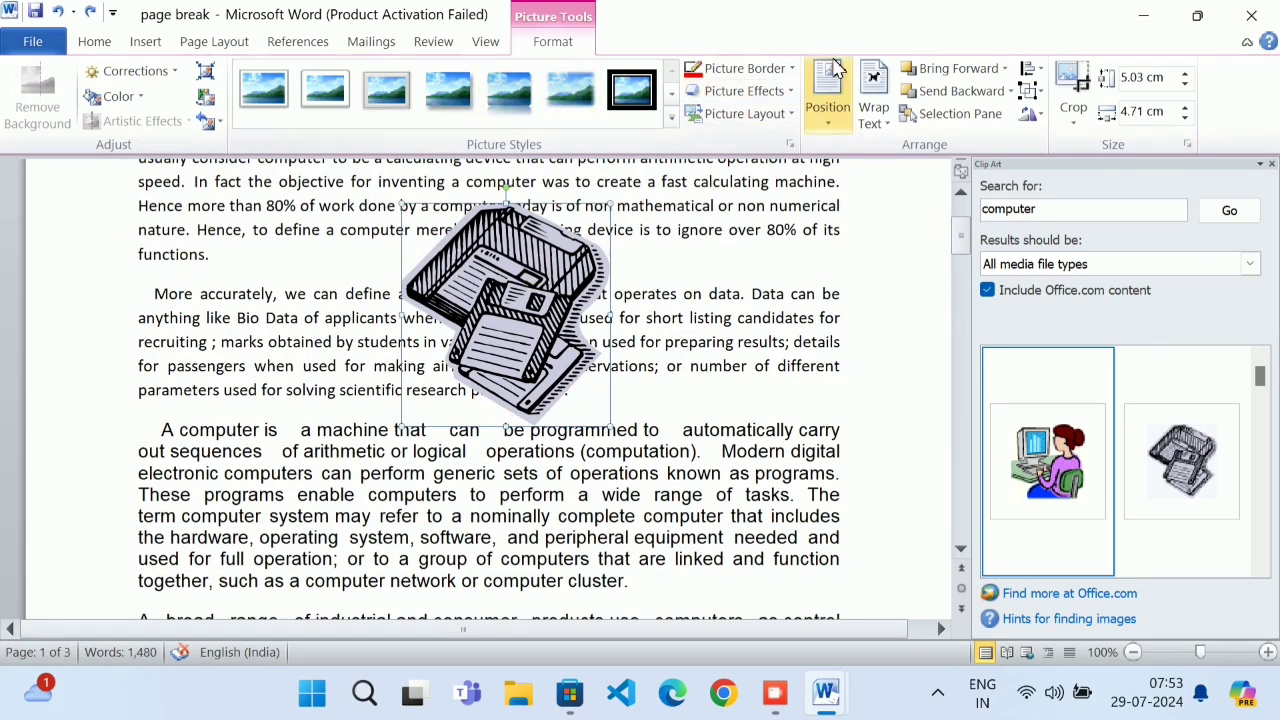
pyautogui.click(870, 92)
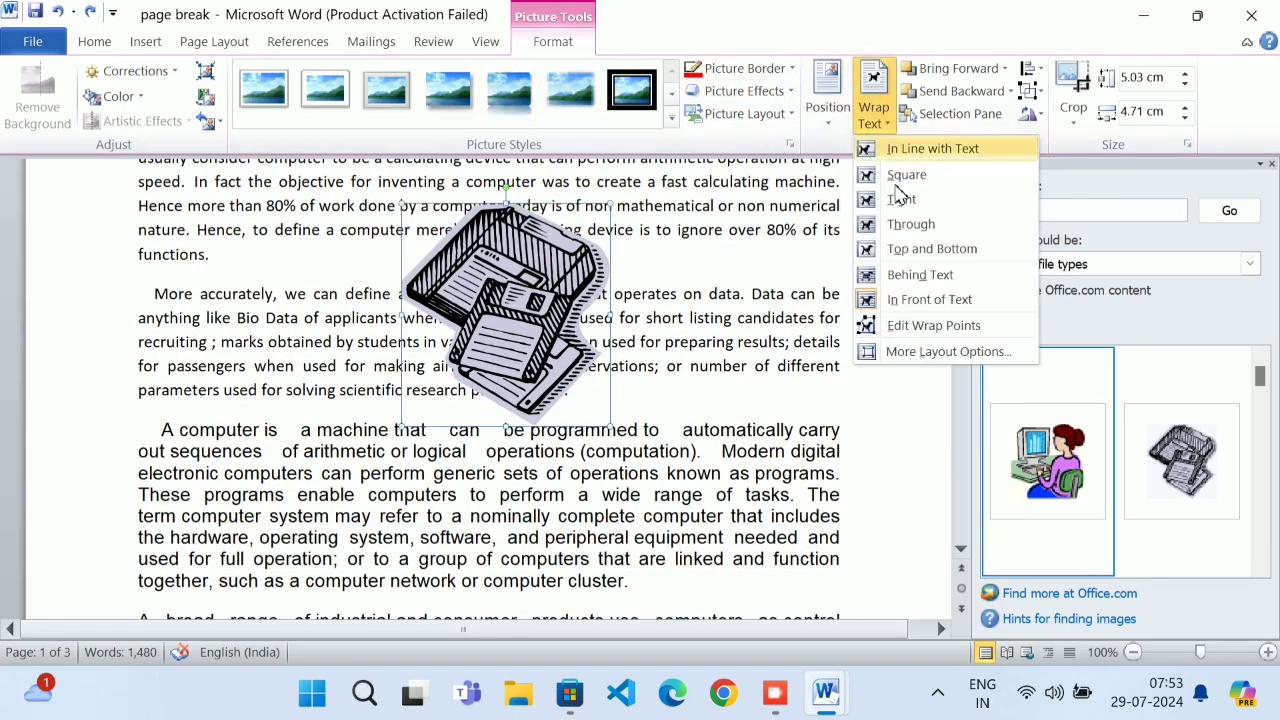
pyautogui.click(925, 352)
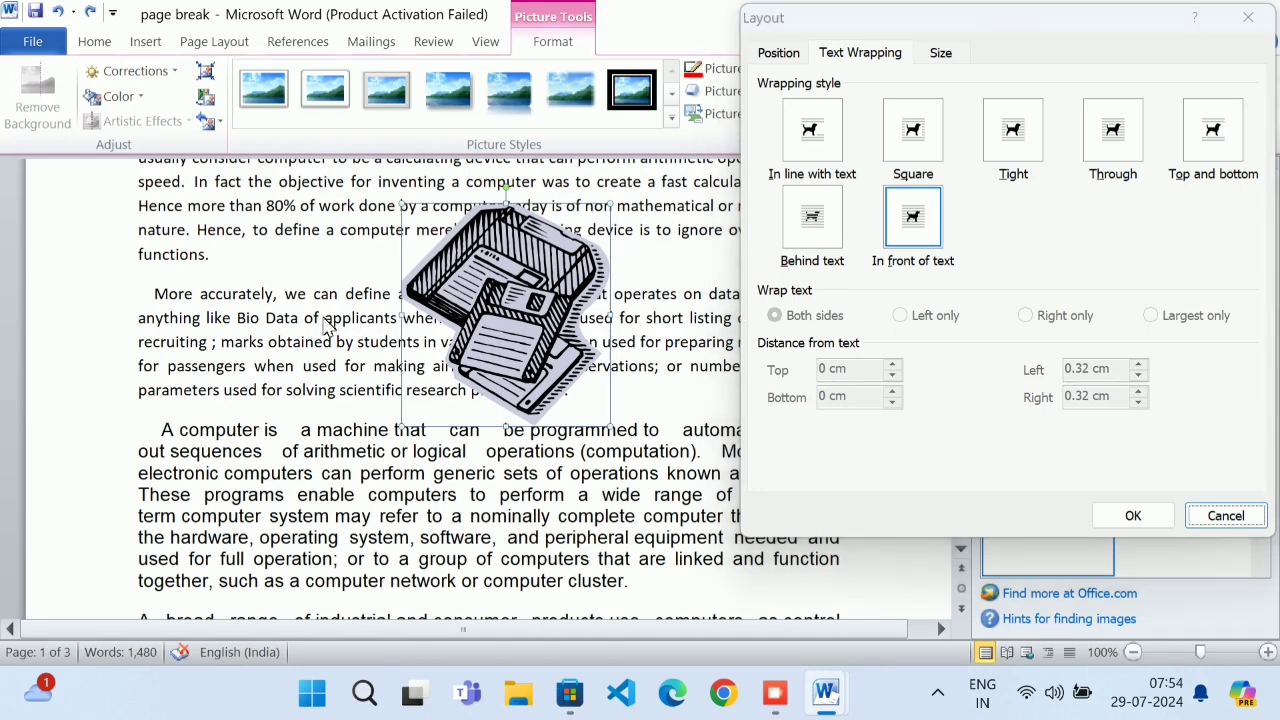
pyautogui.click(418, 312)
pyautogui.click(395, 296)
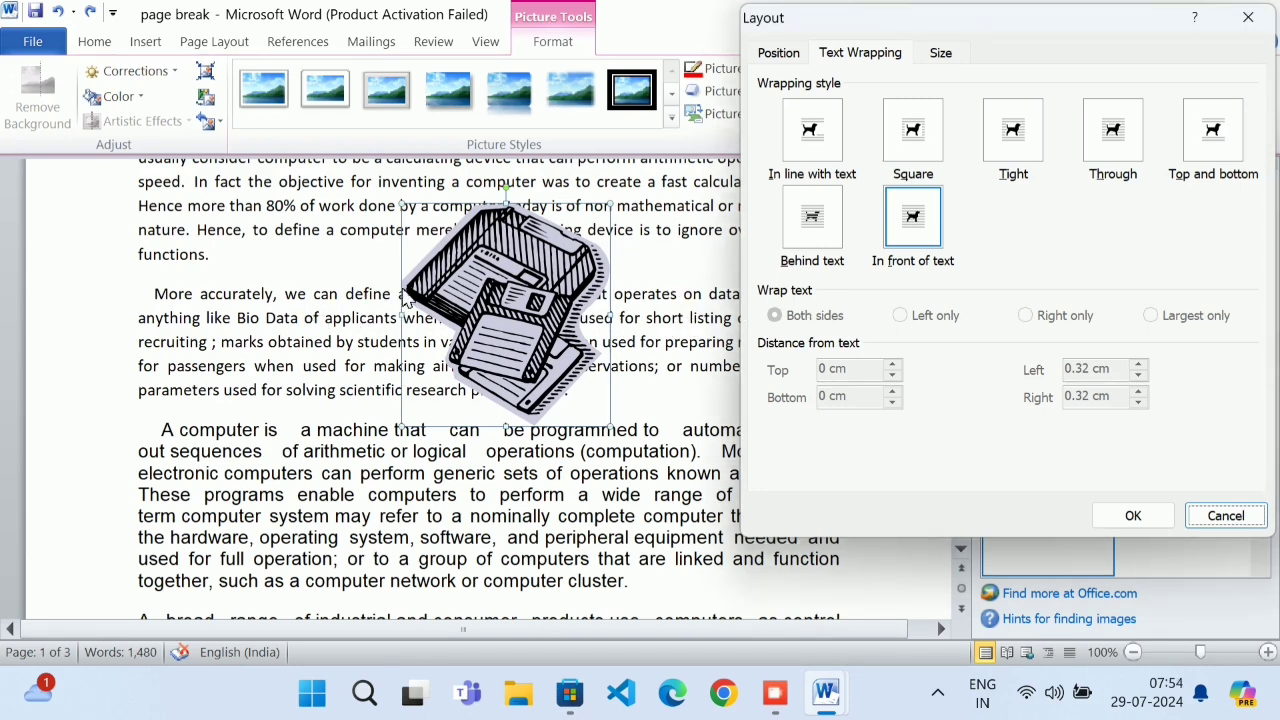
pyautogui.moveTo(885, 18); pyautogui.dragTo(853, 46)
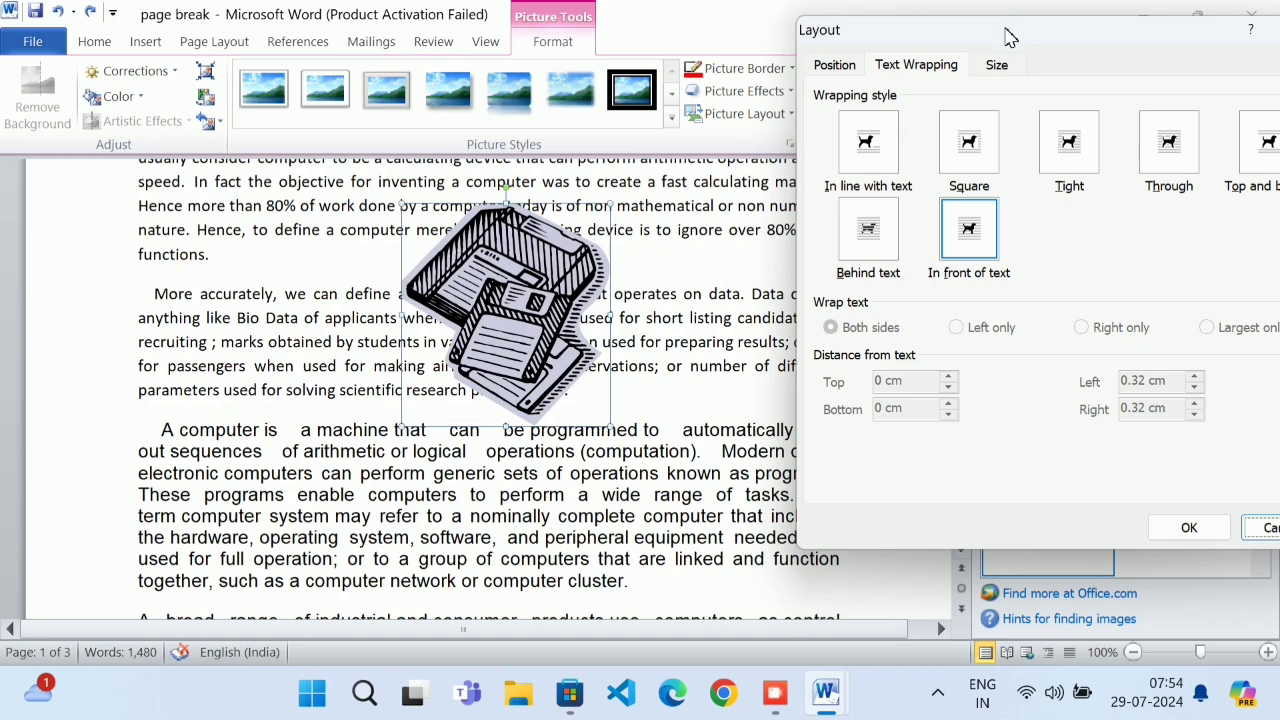
pyautogui.moveTo(1008, 36); pyautogui.dragTo(710, 32)
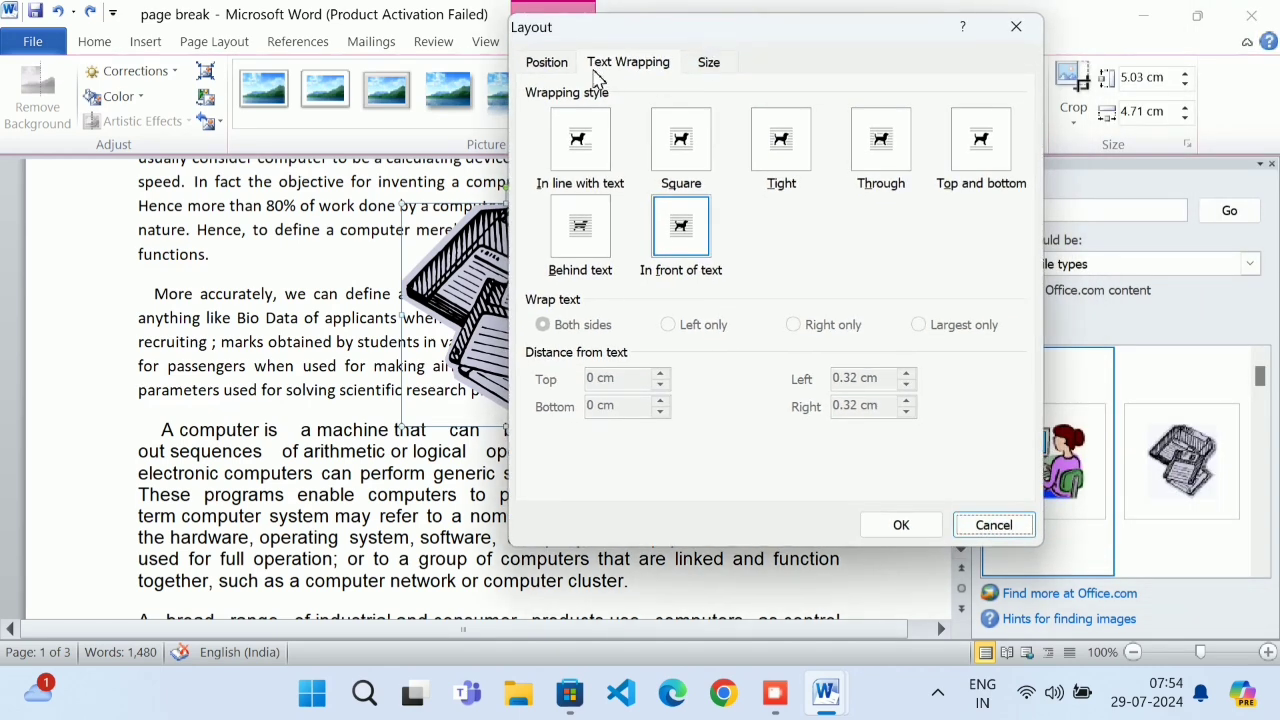
pyautogui.click(600, 60)
# Set the floppy-disk clip art to Square wrapping after trying In line with text and Tight
pyautogui.click(1016, 27)
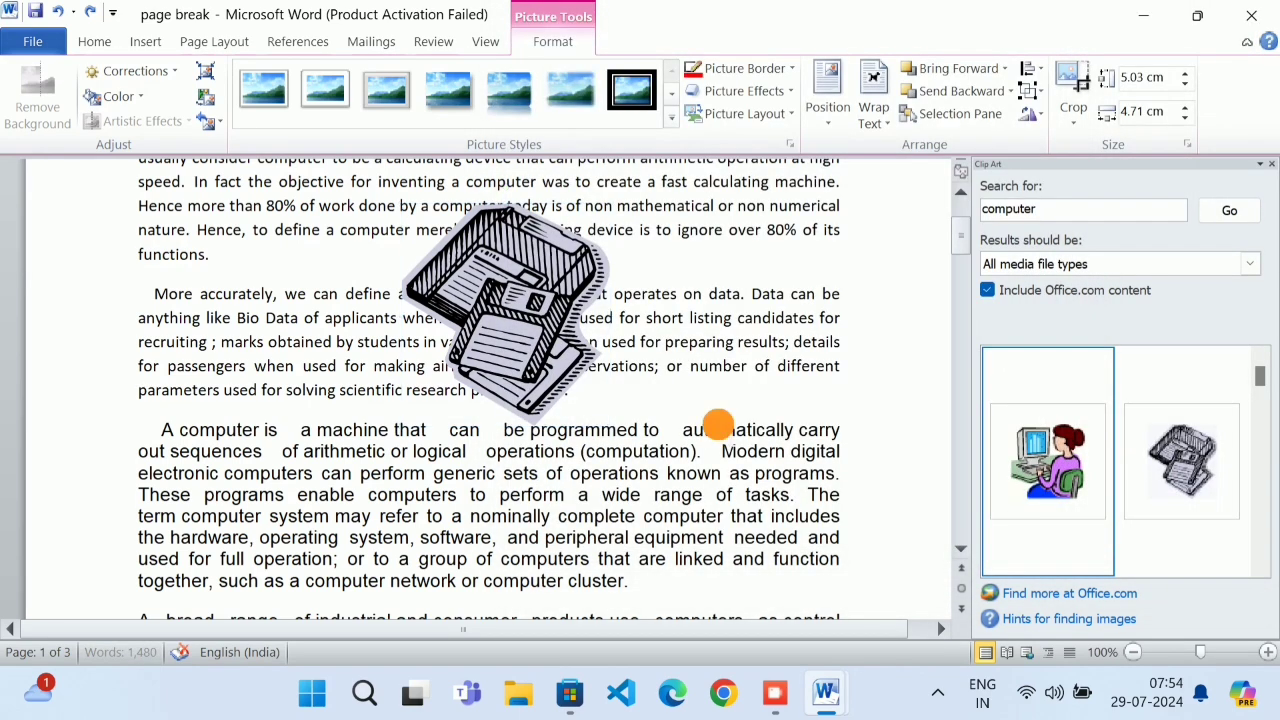
pyautogui.click(598, 322)
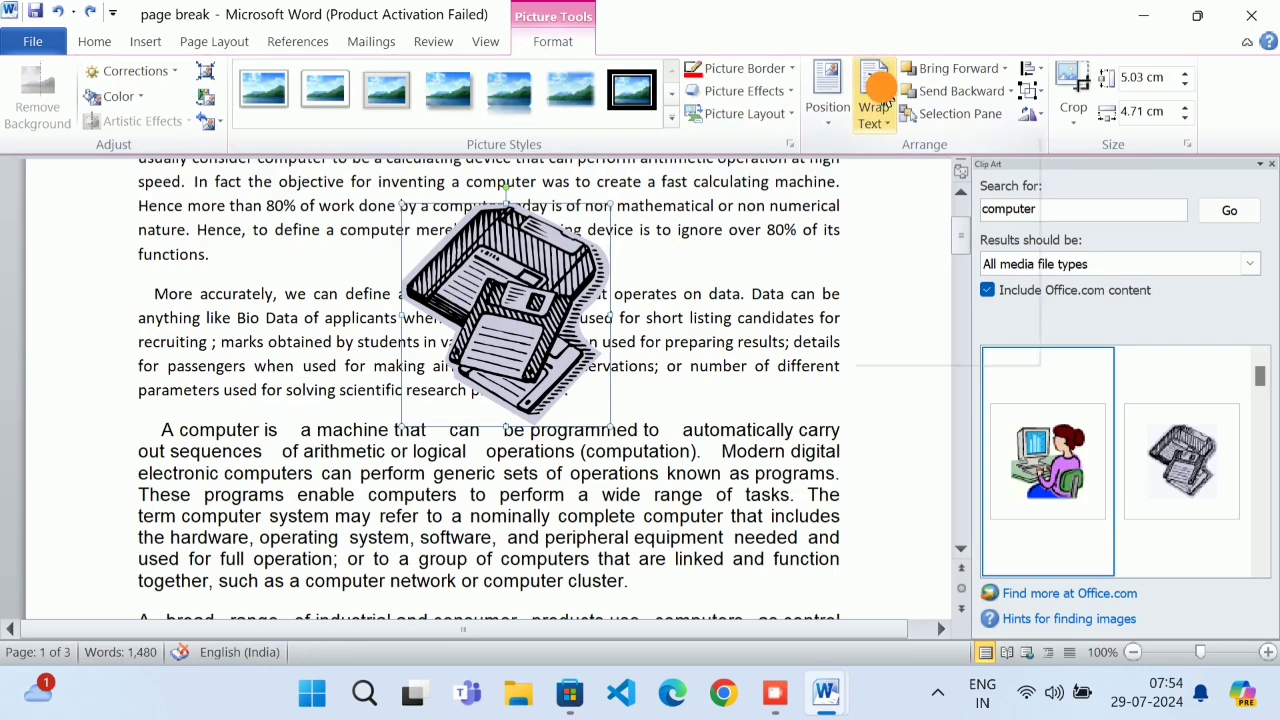
pyautogui.click(880, 100)
pyautogui.click(905, 352)
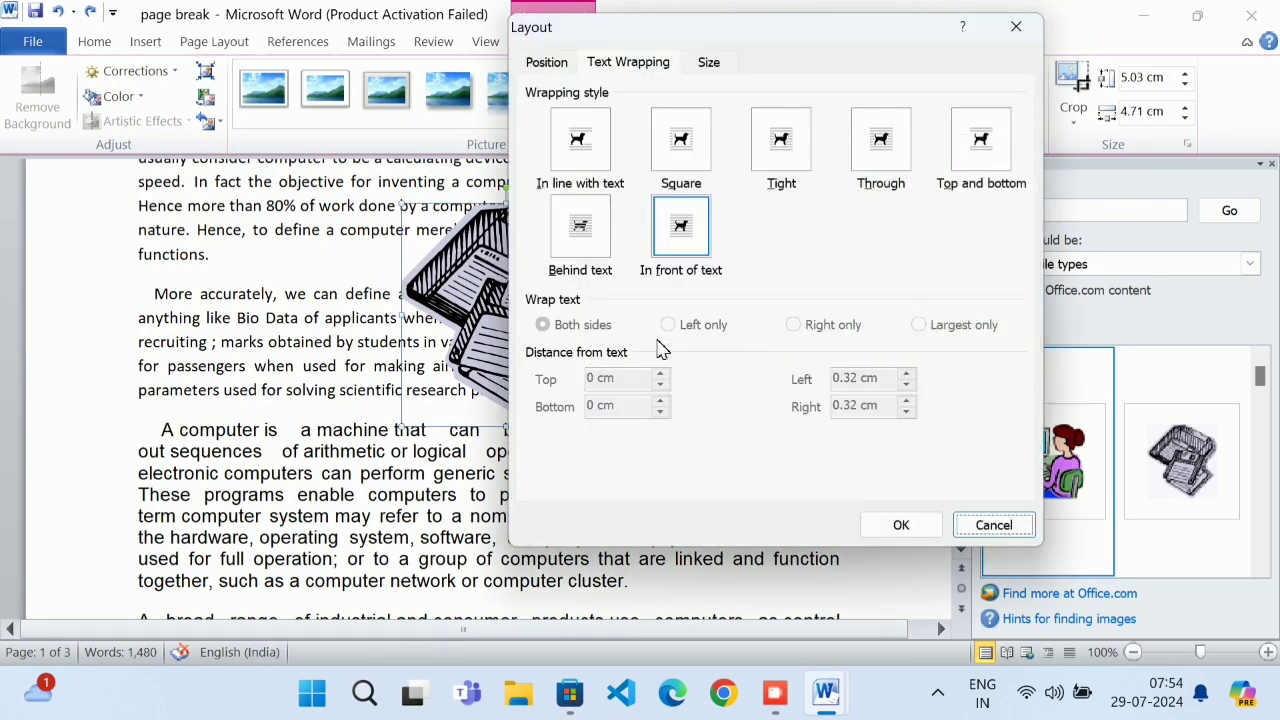
pyautogui.click(604, 330)
pyautogui.click(676, 321)
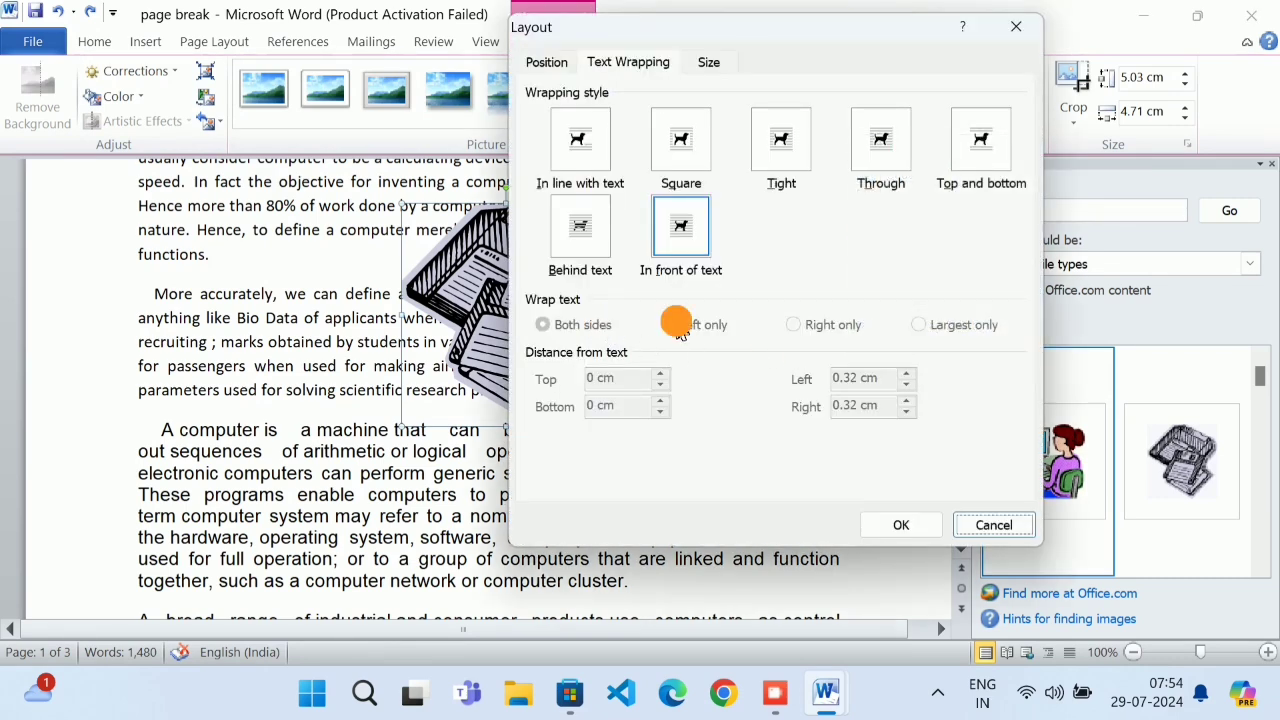
pyautogui.click(598, 165)
pyautogui.click(778, 147)
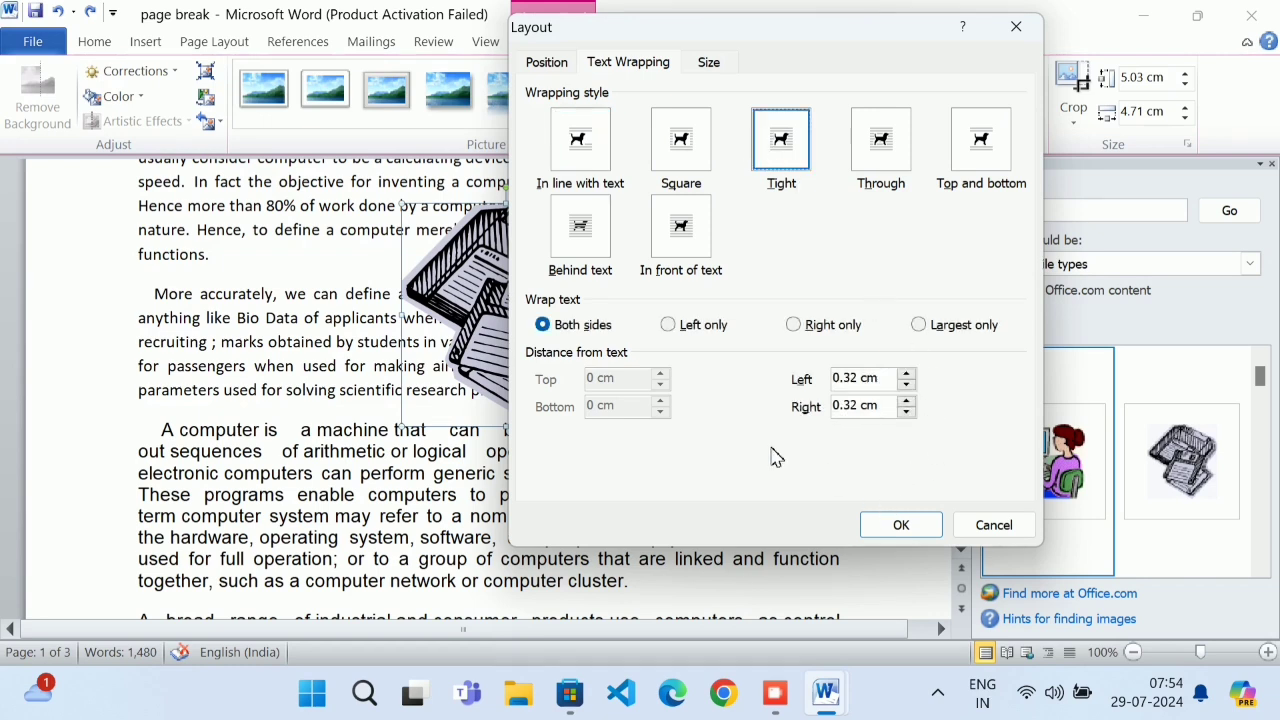
pyautogui.click(693, 146)
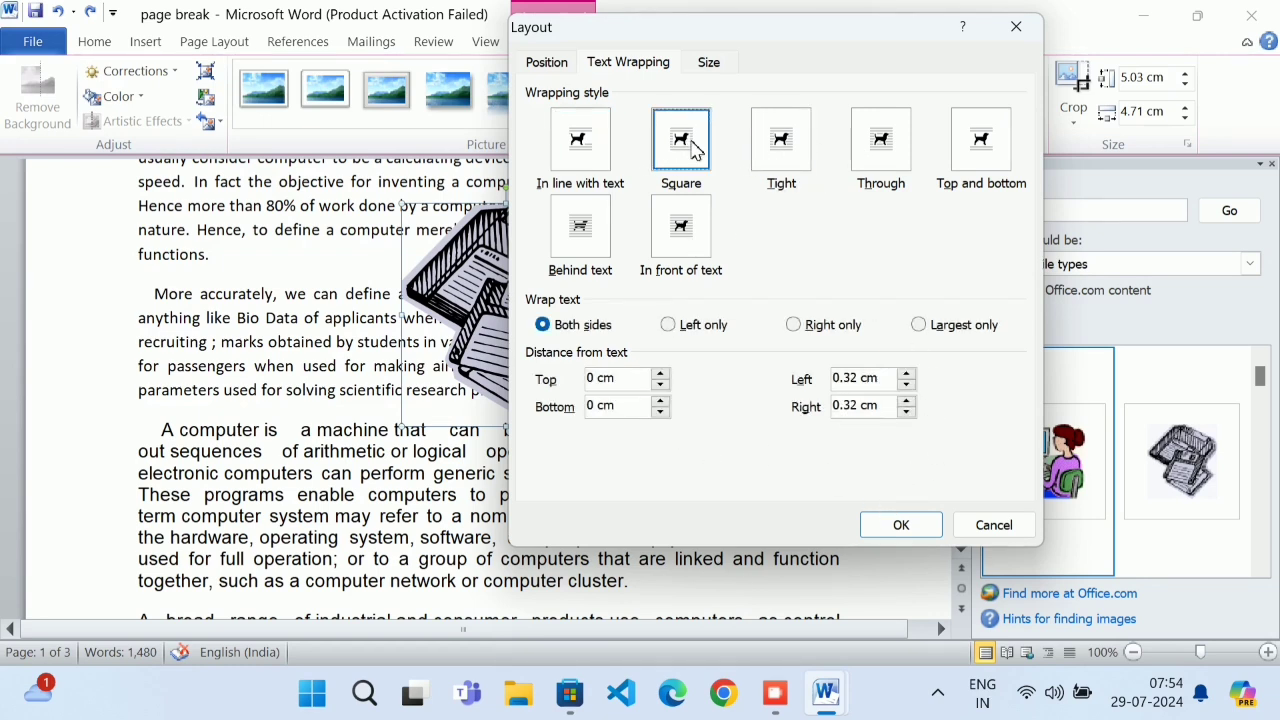
pyautogui.click(562, 165)
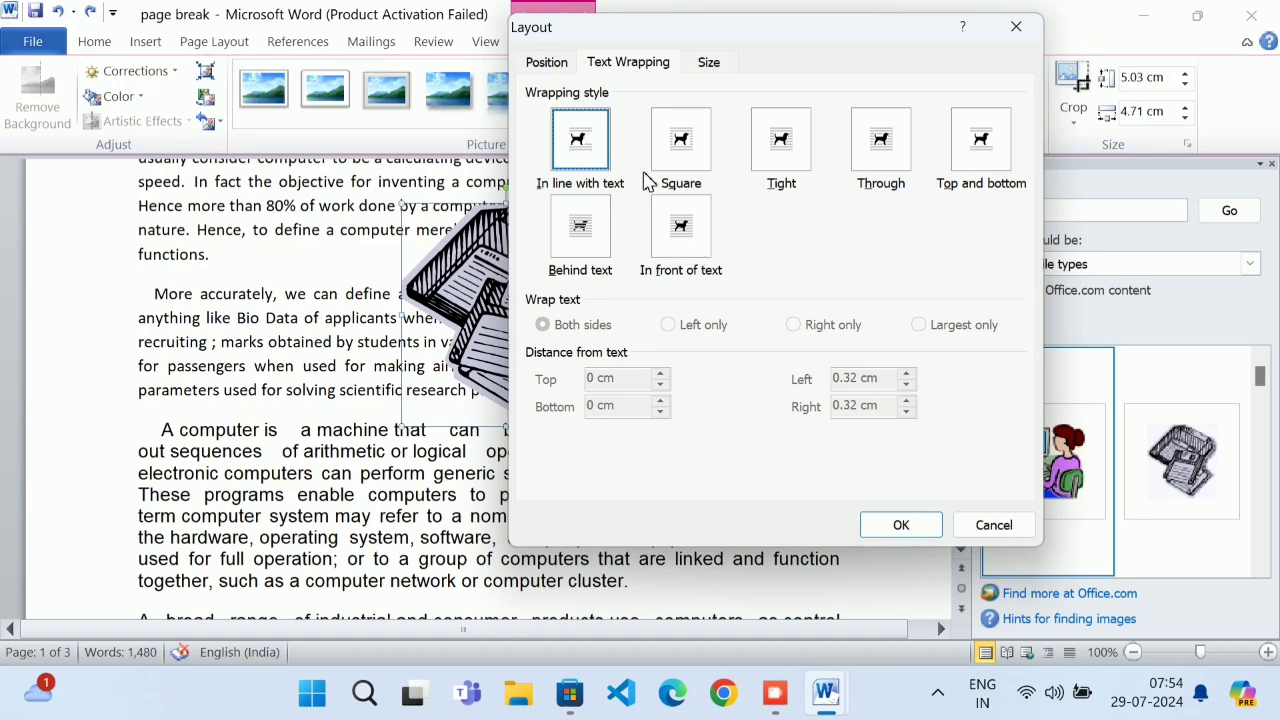
pyautogui.click(680, 150)
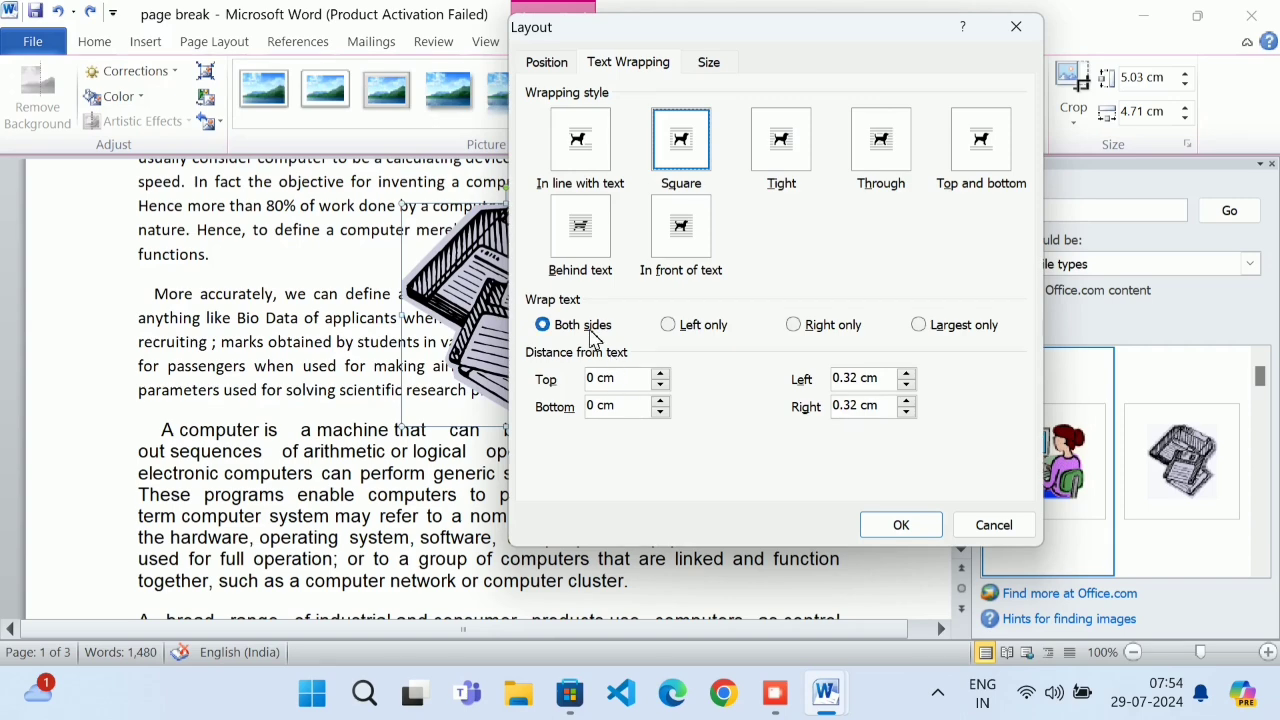
# Apply square wrapping with text on the left side only
pyautogui.moveTo(655, 27); pyautogui.dragTo(862, 359)
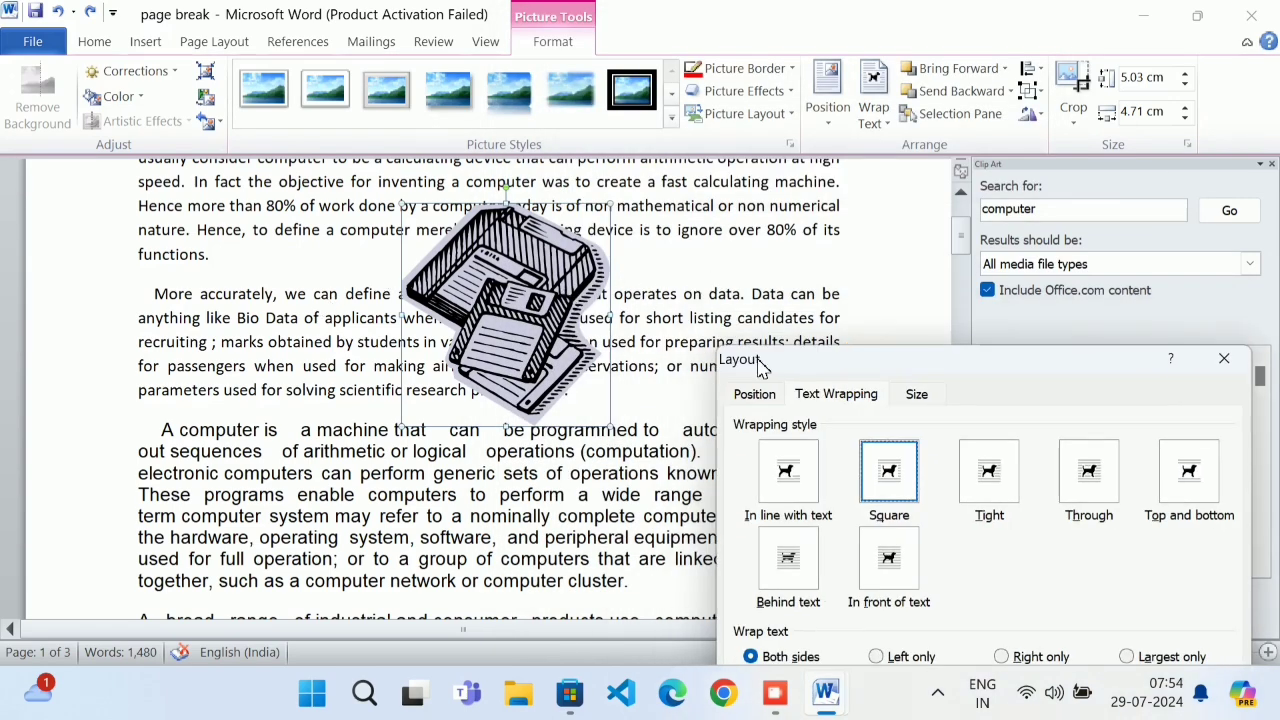
pyautogui.moveTo(799, 363); pyautogui.dragTo(687, 152)
pyautogui.click(785, 447)
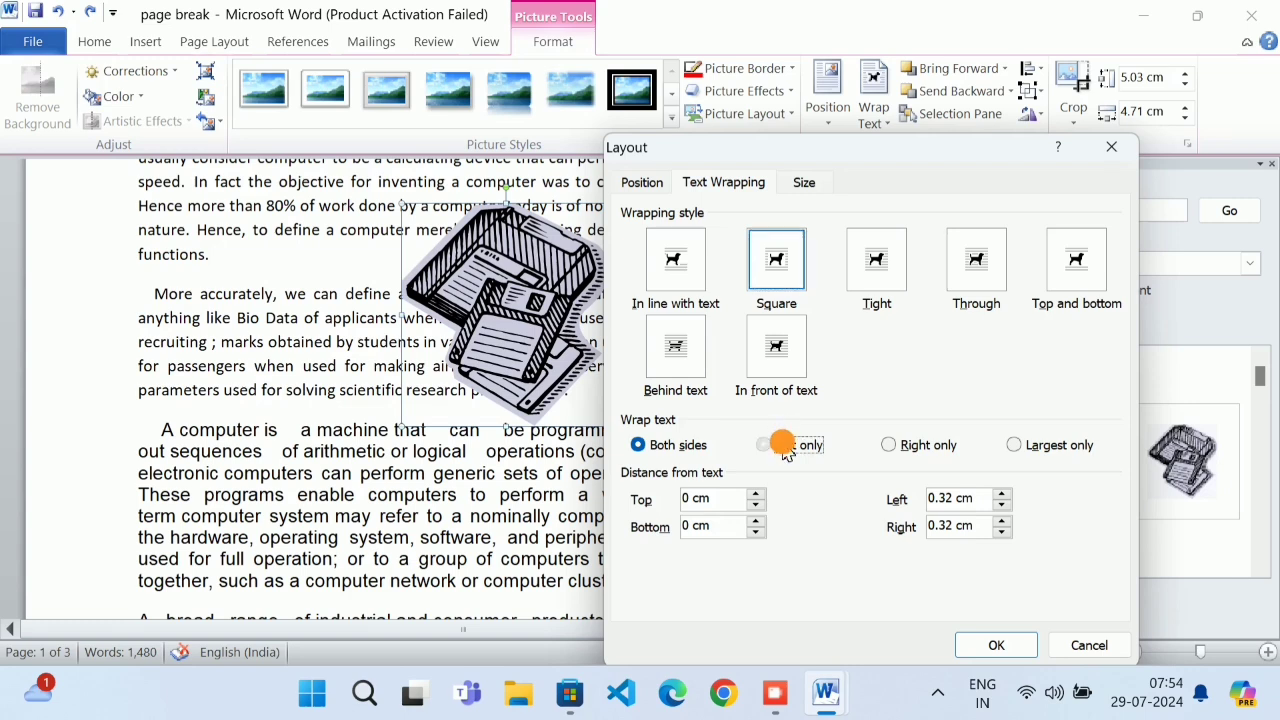
pyautogui.moveTo(837, 151); pyautogui.dragTo(936, 249)
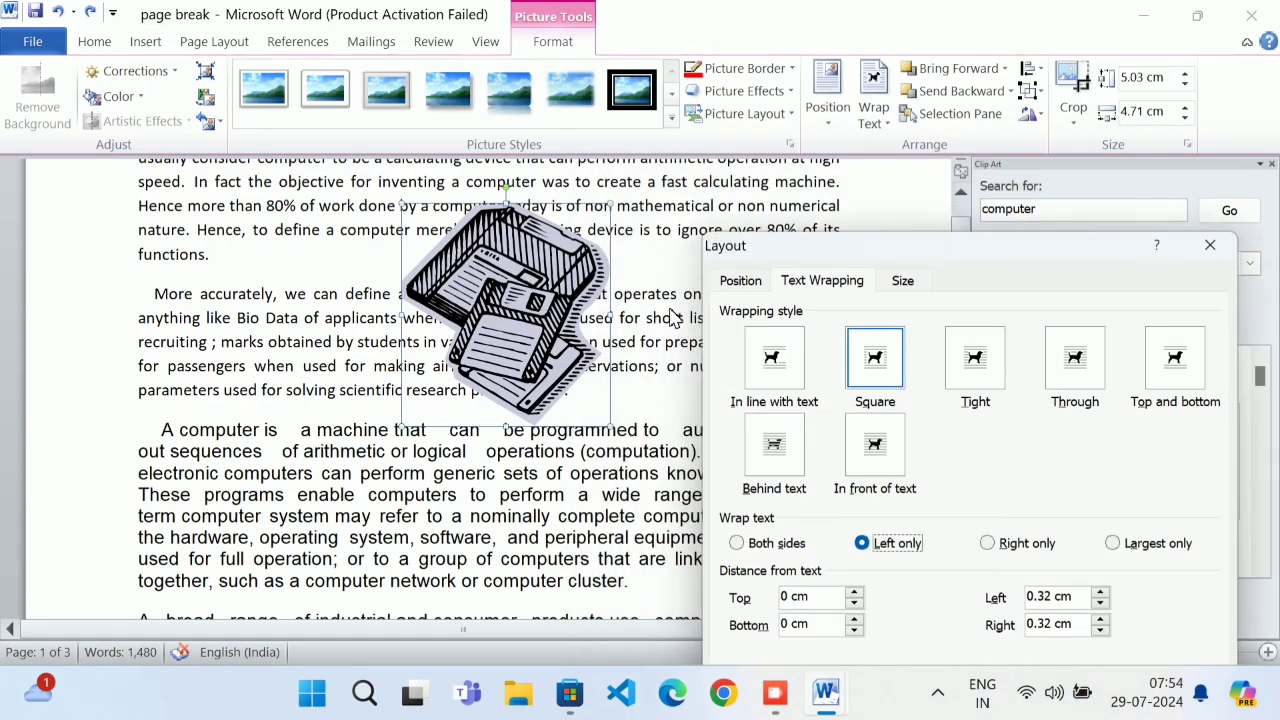
pyautogui.moveTo(866, 252); pyautogui.dragTo(901, 21)
pyautogui.click(1128, 510)
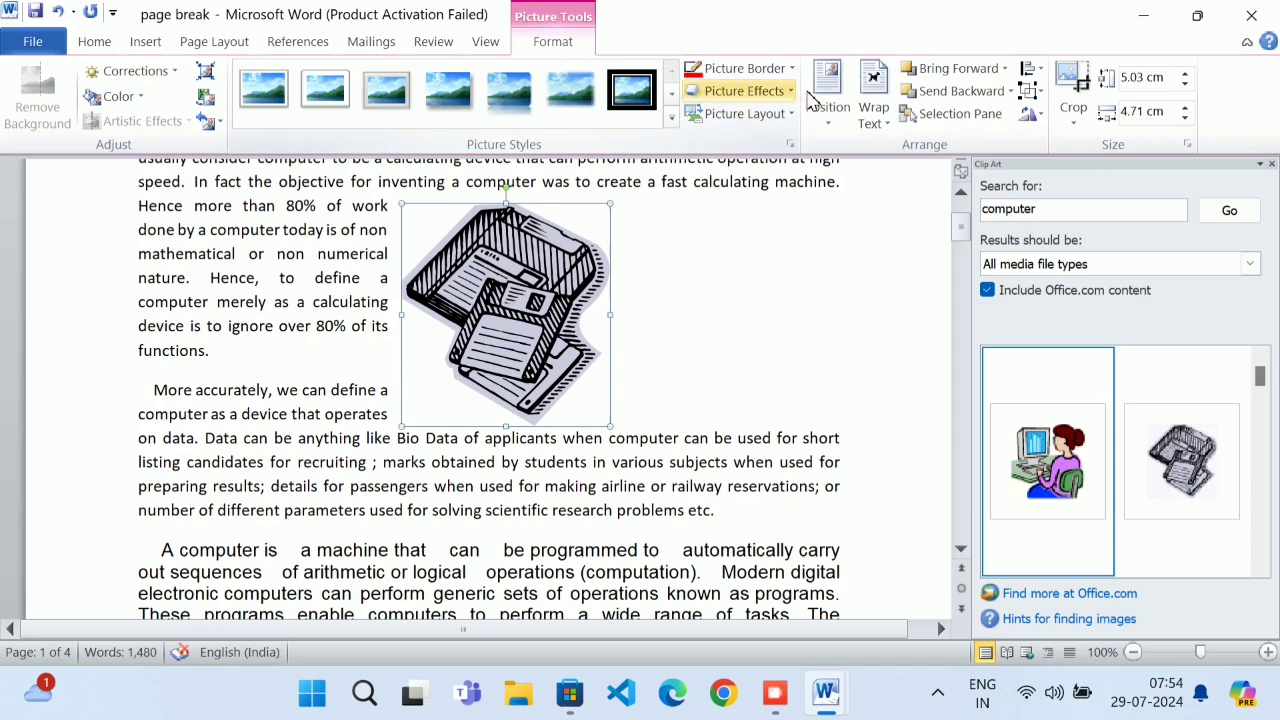
# Change the square wrapping to text on the right side only
pyautogui.click(866, 95)
pyautogui.click(975, 351)
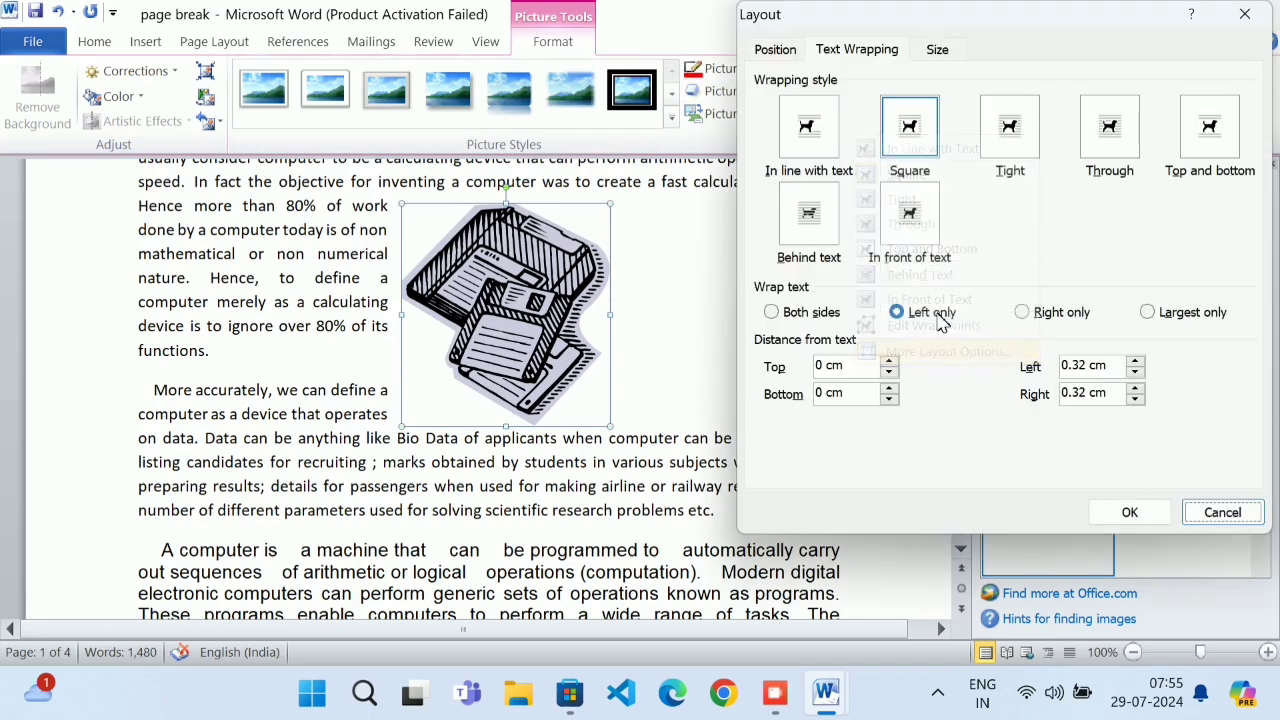
pyautogui.click(846, 50)
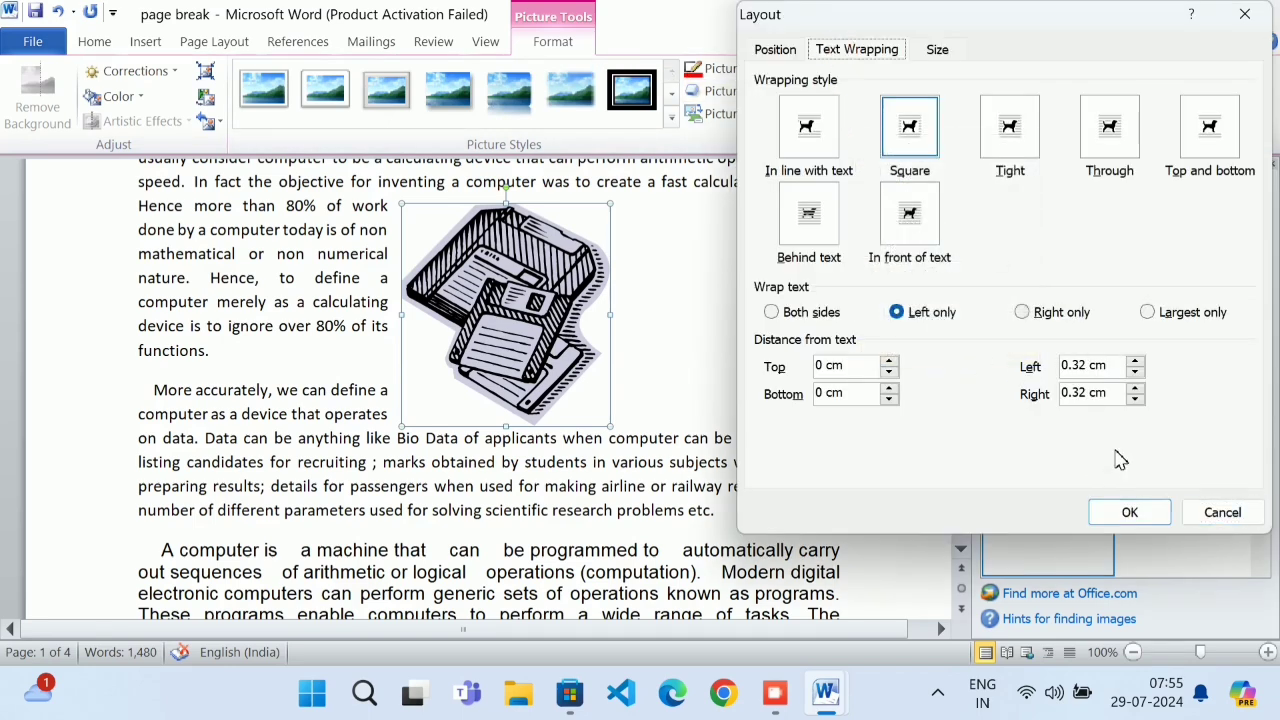
pyautogui.click(1022, 312)
pyautogui.click(1128, 513)
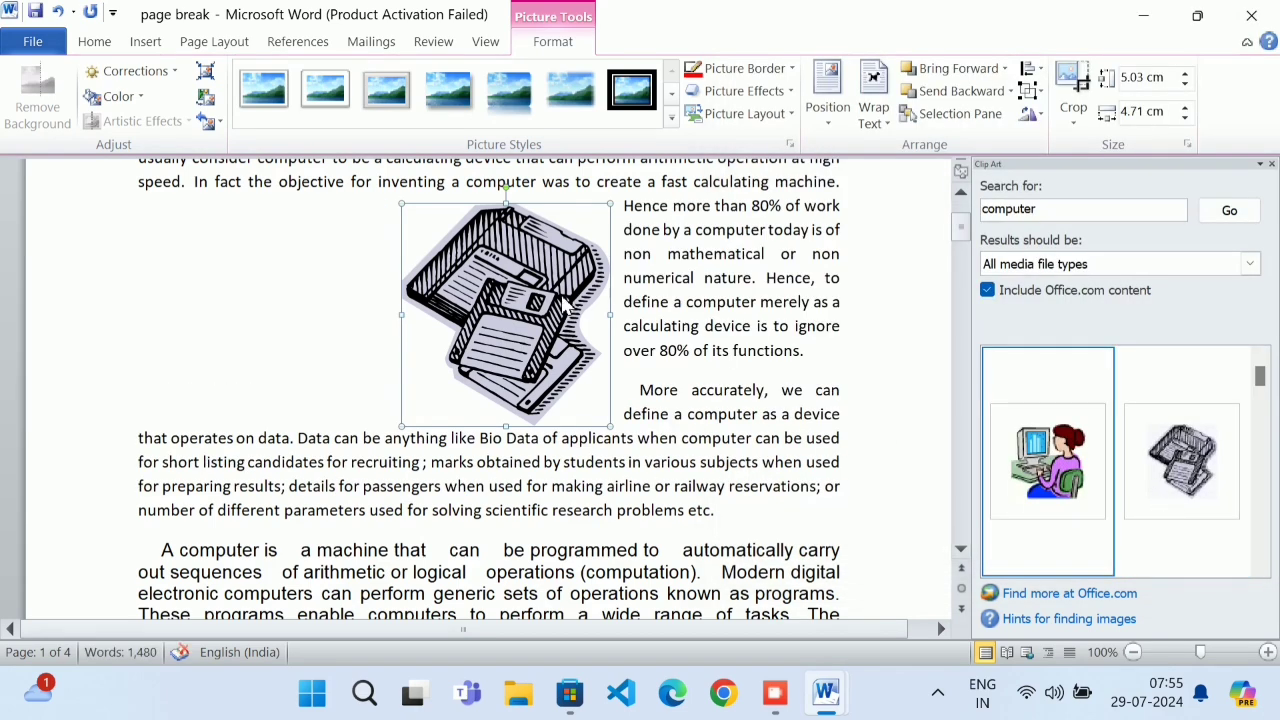
# Change the wrapping to text on the largest side only
pyautogui.click(912, 113)
pyautogui.click(875, 110)
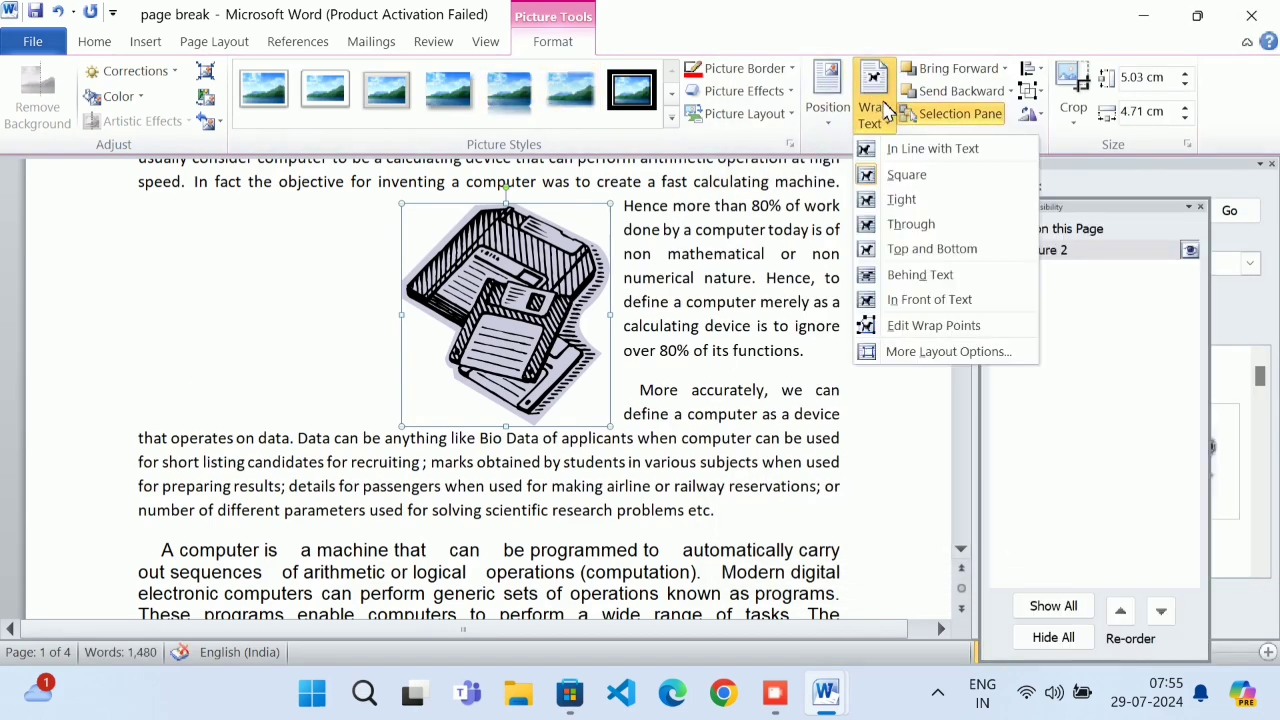
pyautogui.click(950, 355)
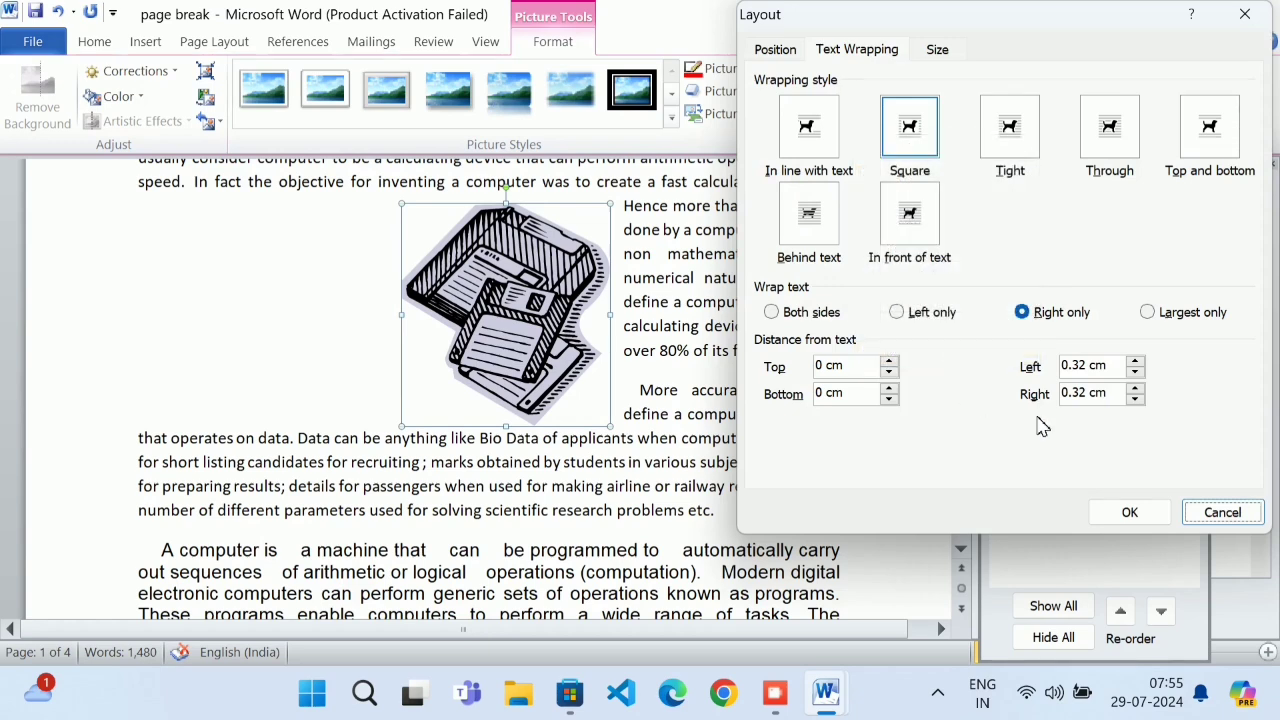
pyautogui.click(1146, 312)
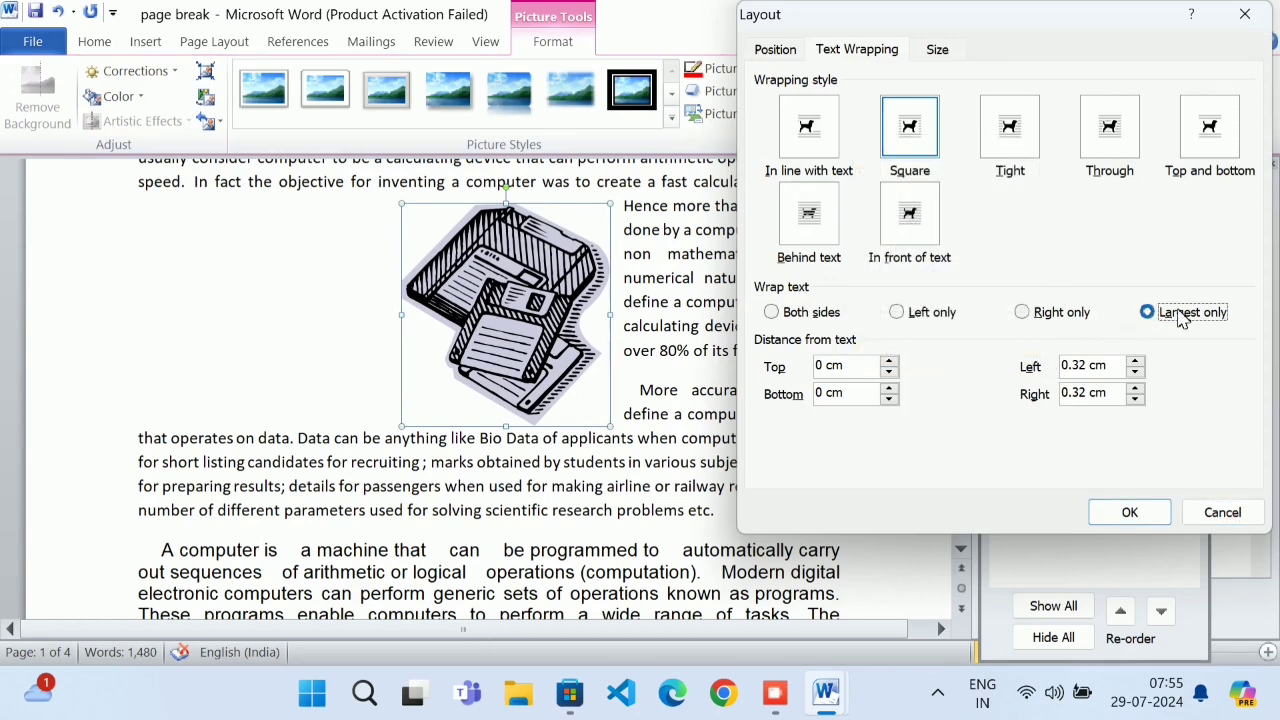
pyautogui.click(1146, 515)
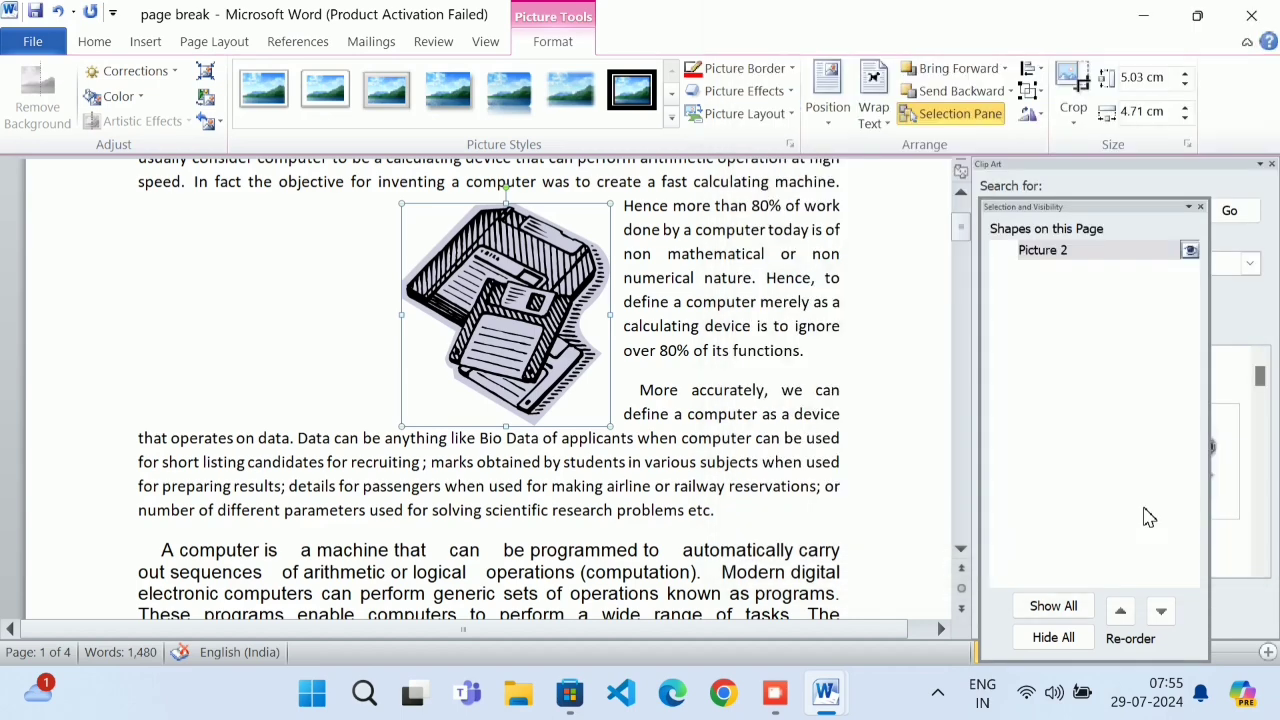
# Drag the clip art further left and review its Position settings without changes
pyautogui.moveTo(476, 316); pyautogui.dragTo(324, 318)
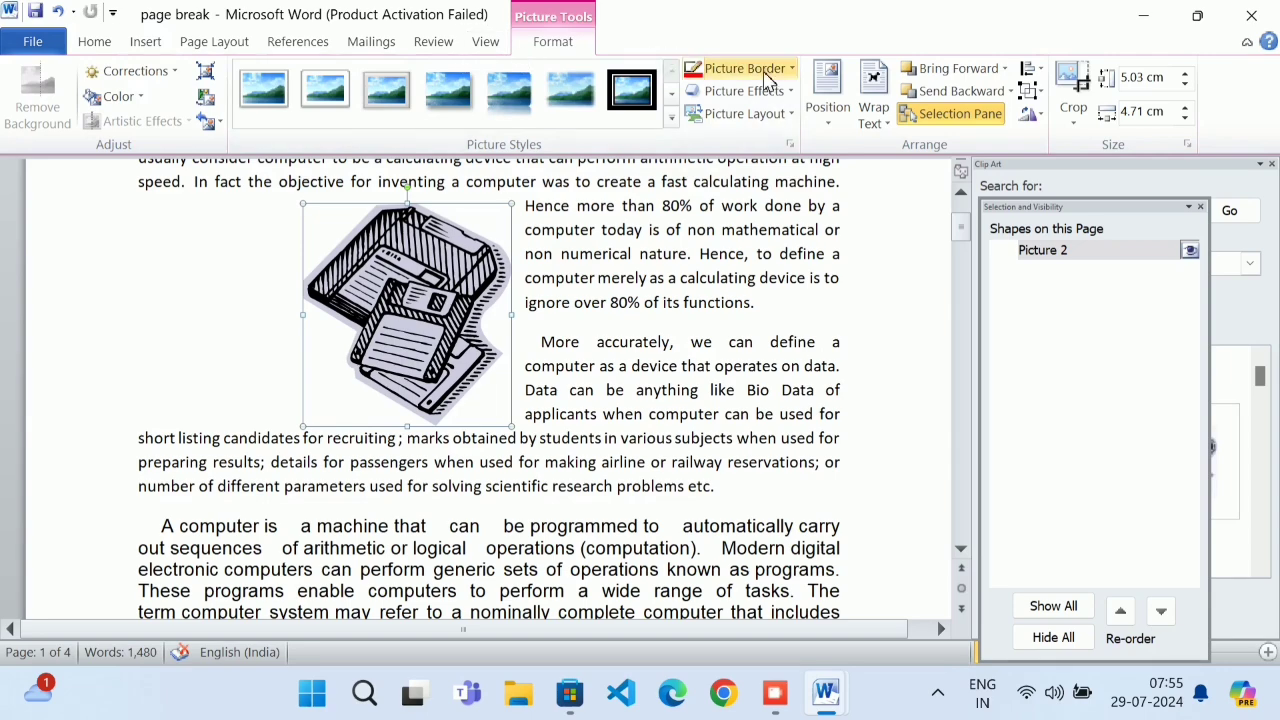
pyautogui.click(872, 100)
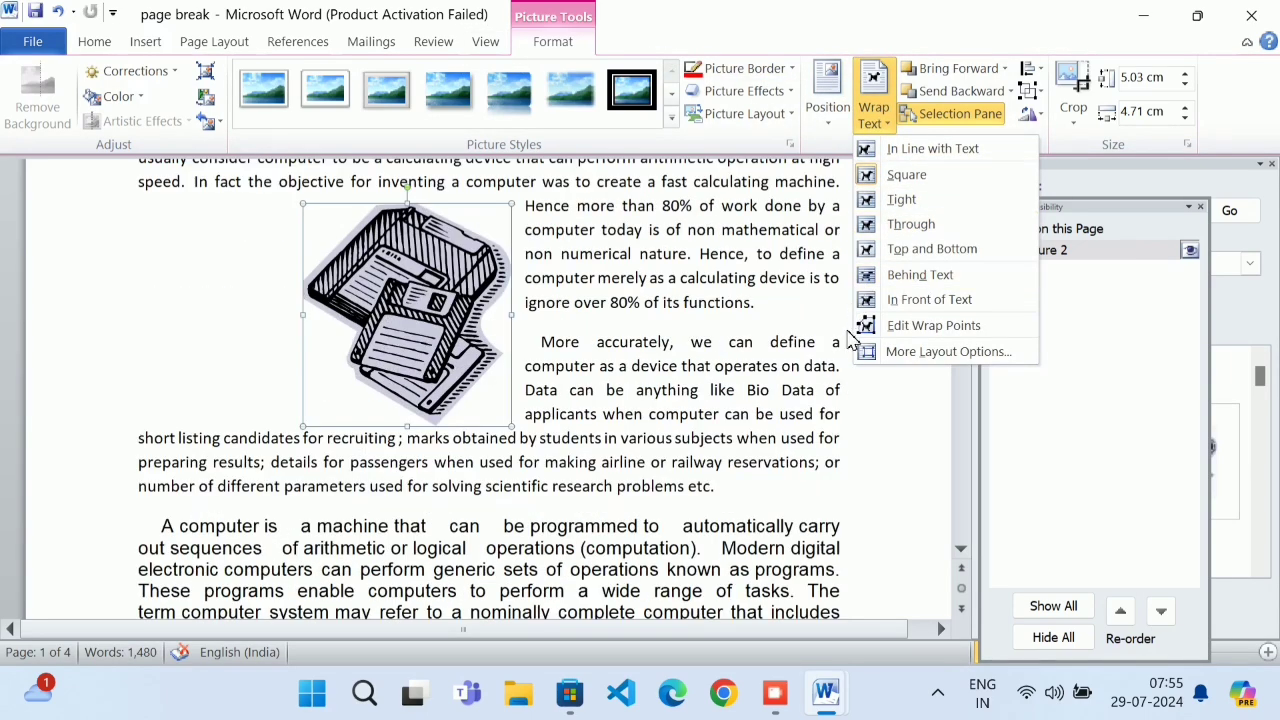
pyautogui.click(899, 351)
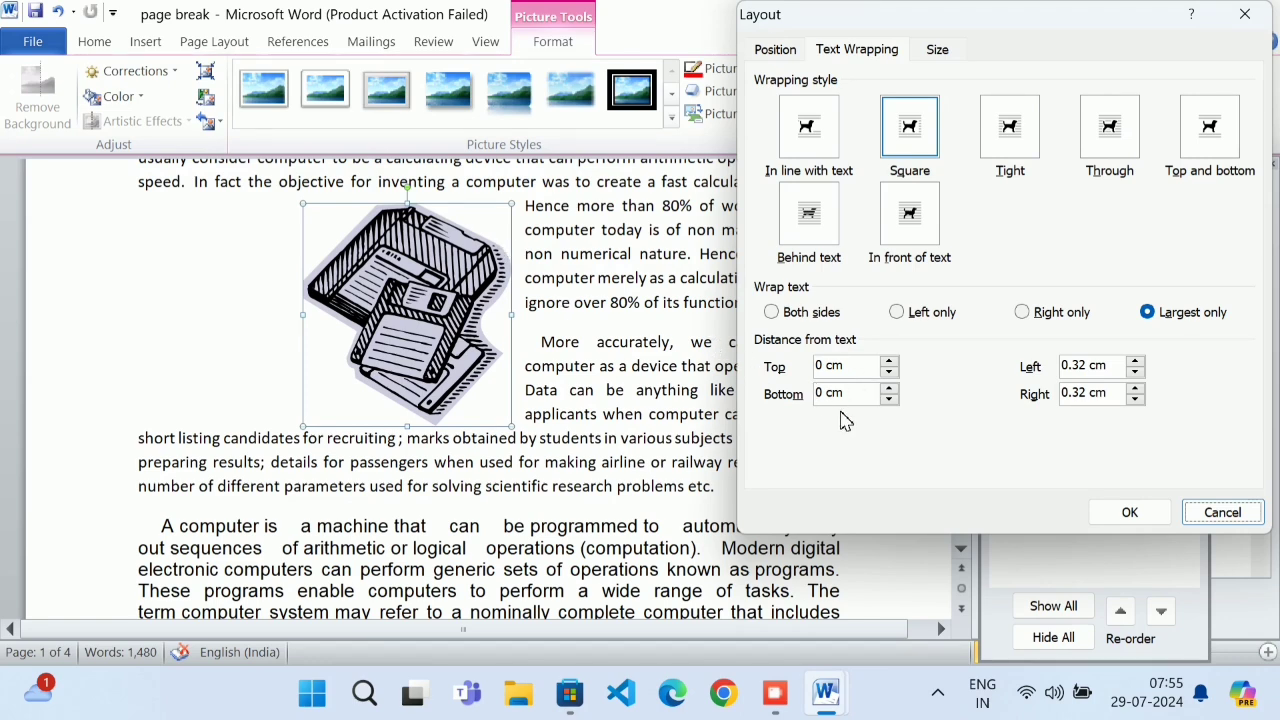
pyautogui.click(762, 52)
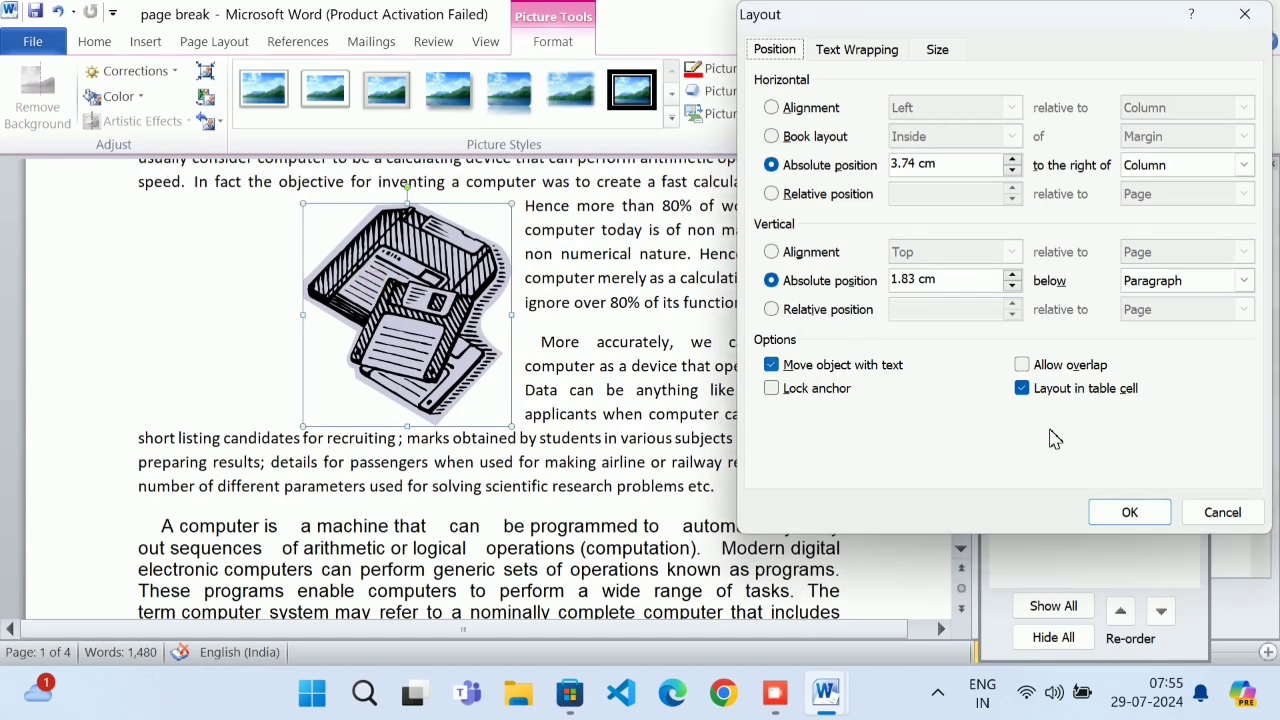
pyautogui.click(1217, 511)
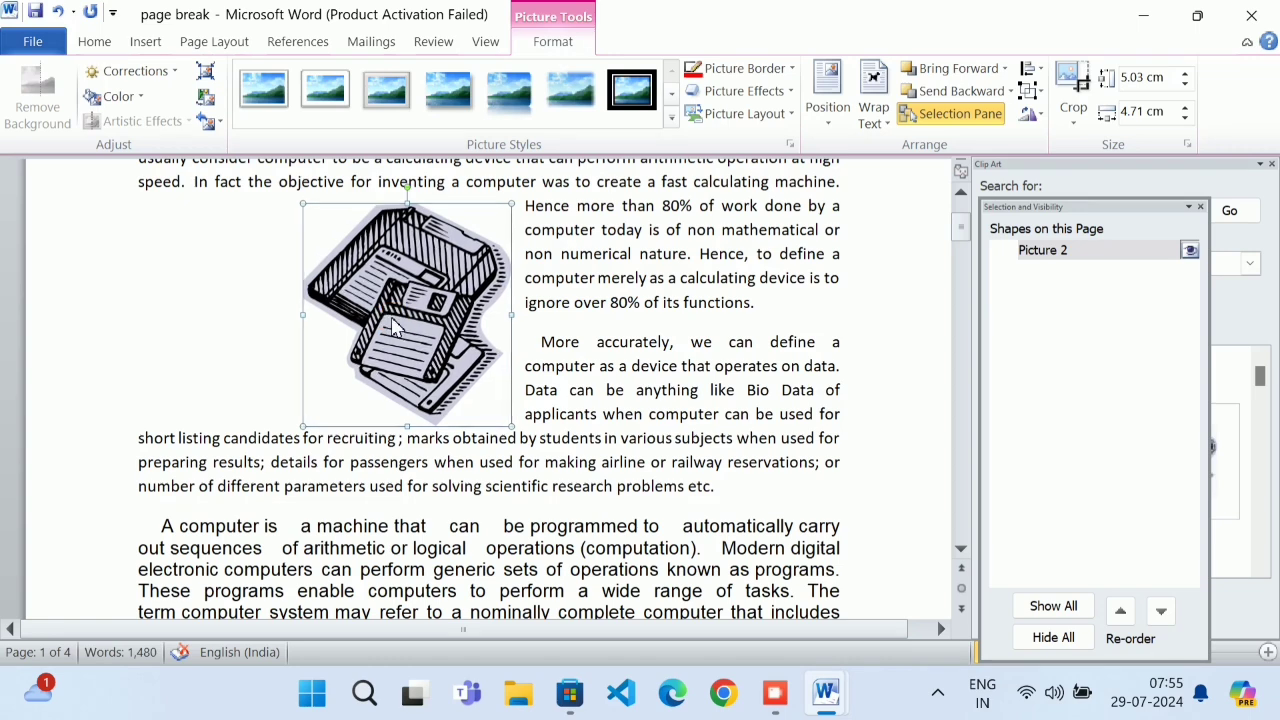
# Set the clip art's text wrapping to Both sides
pyautogui.click(884, 100)
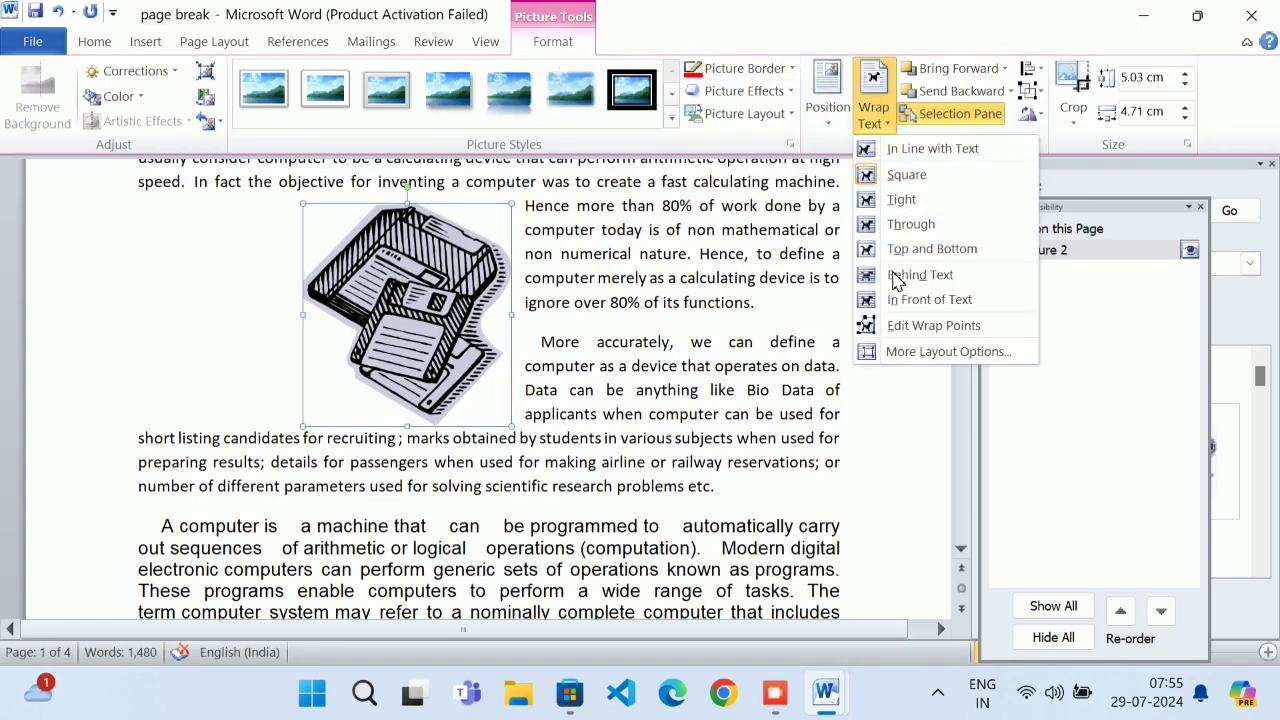
pyautogui.click(890, 352)
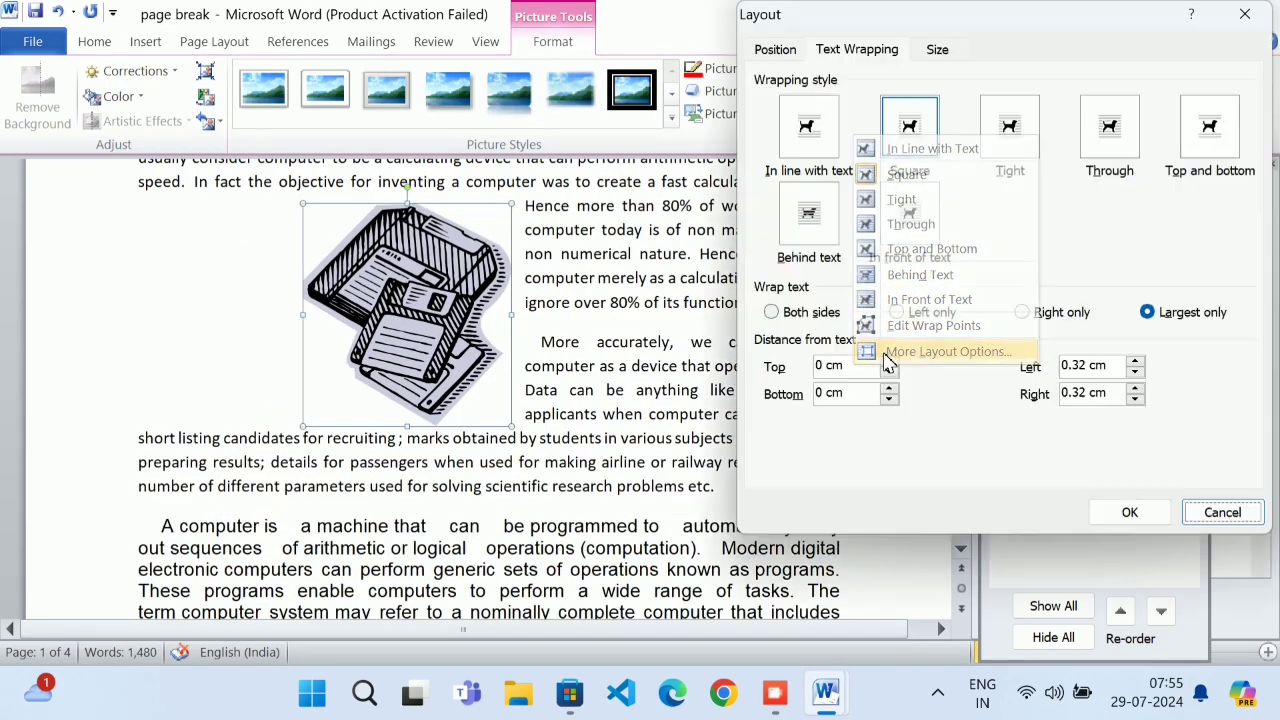
pyautogui.click(805, 312)
pyautogui.click(1127, 510)
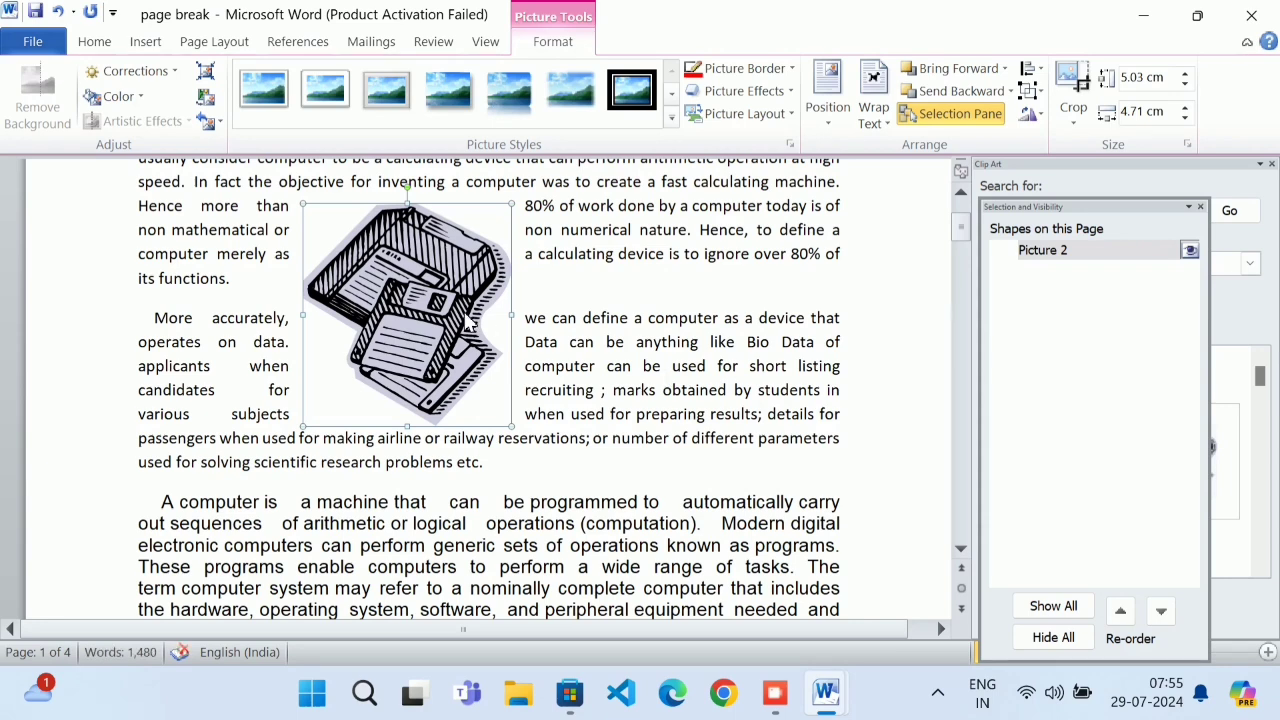
# Raise the floppy-disk clip art's rotation to 11° in the Layout dialog's Size tab
pyautogui.click(872, 108)
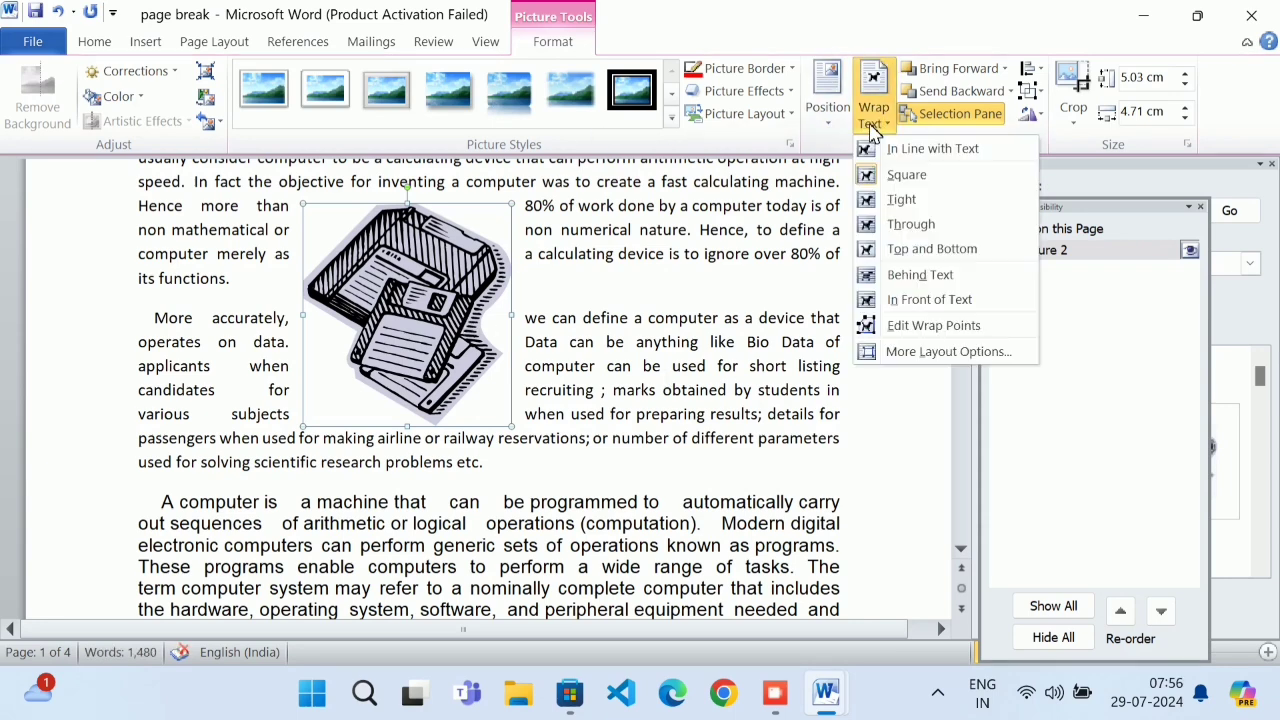
pyautogui.click(948, 352)
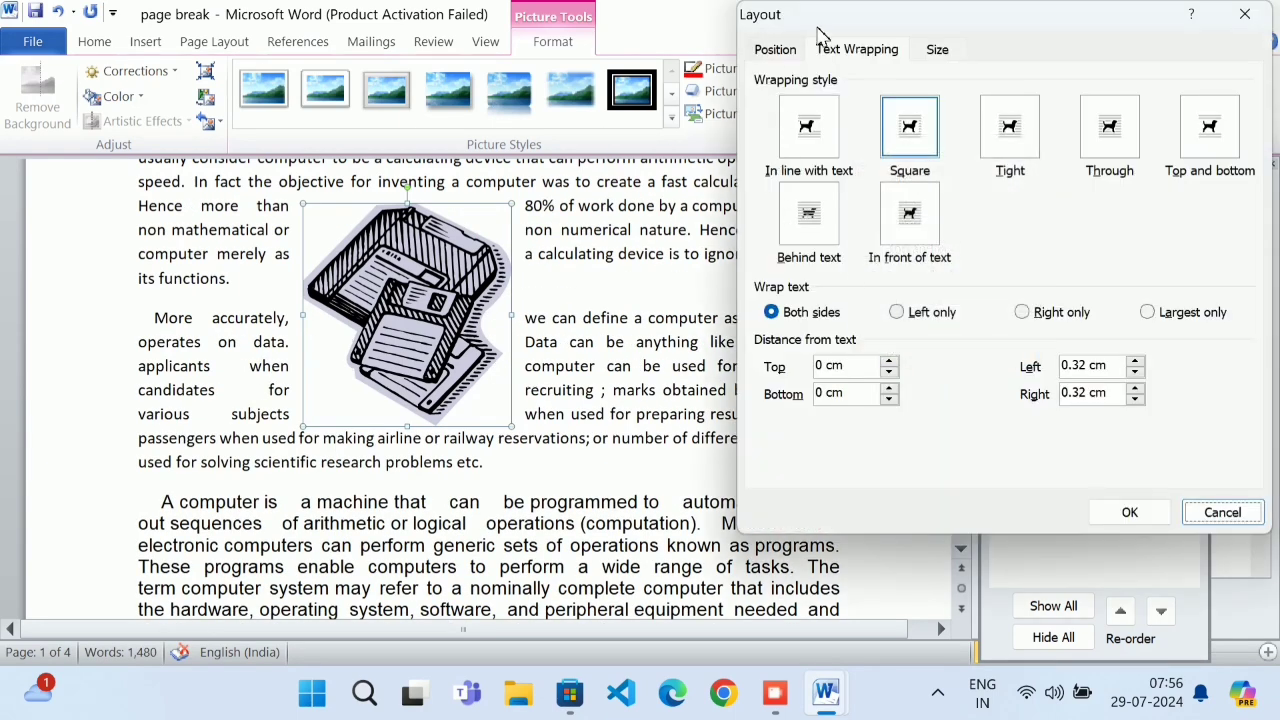
pyautogui.click(782, 52)
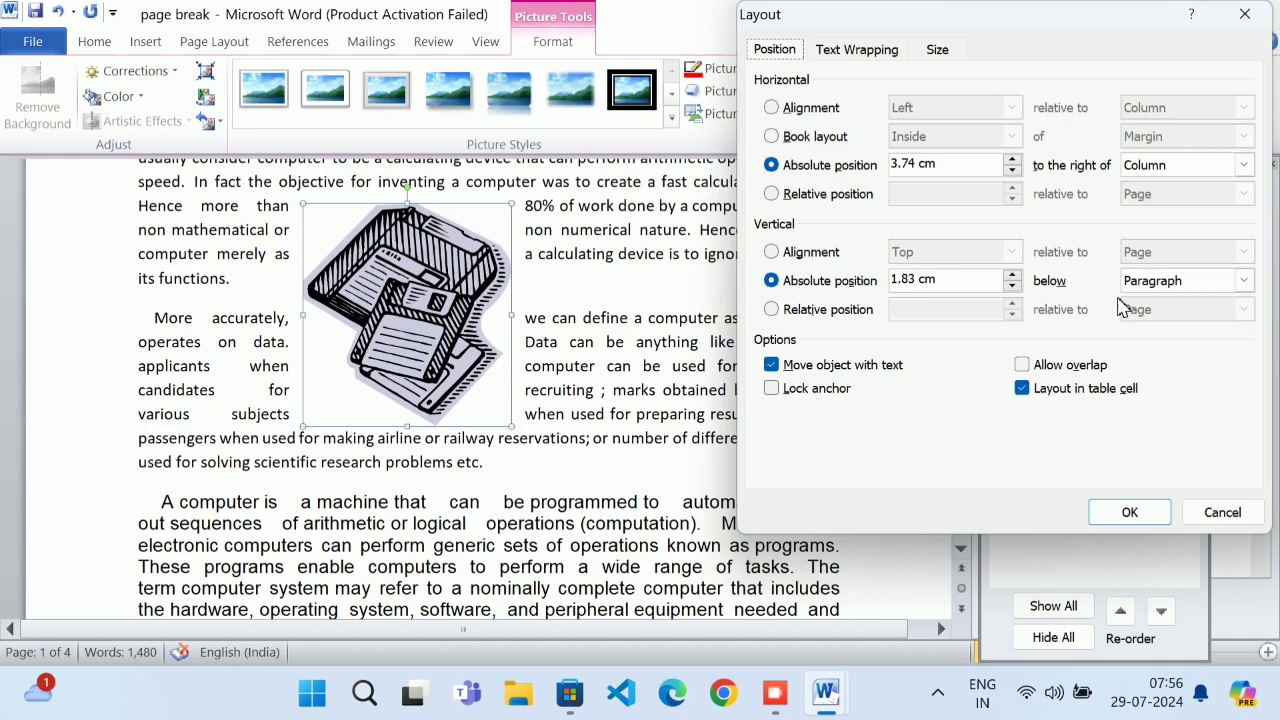
pyautogui.click(939, 50)
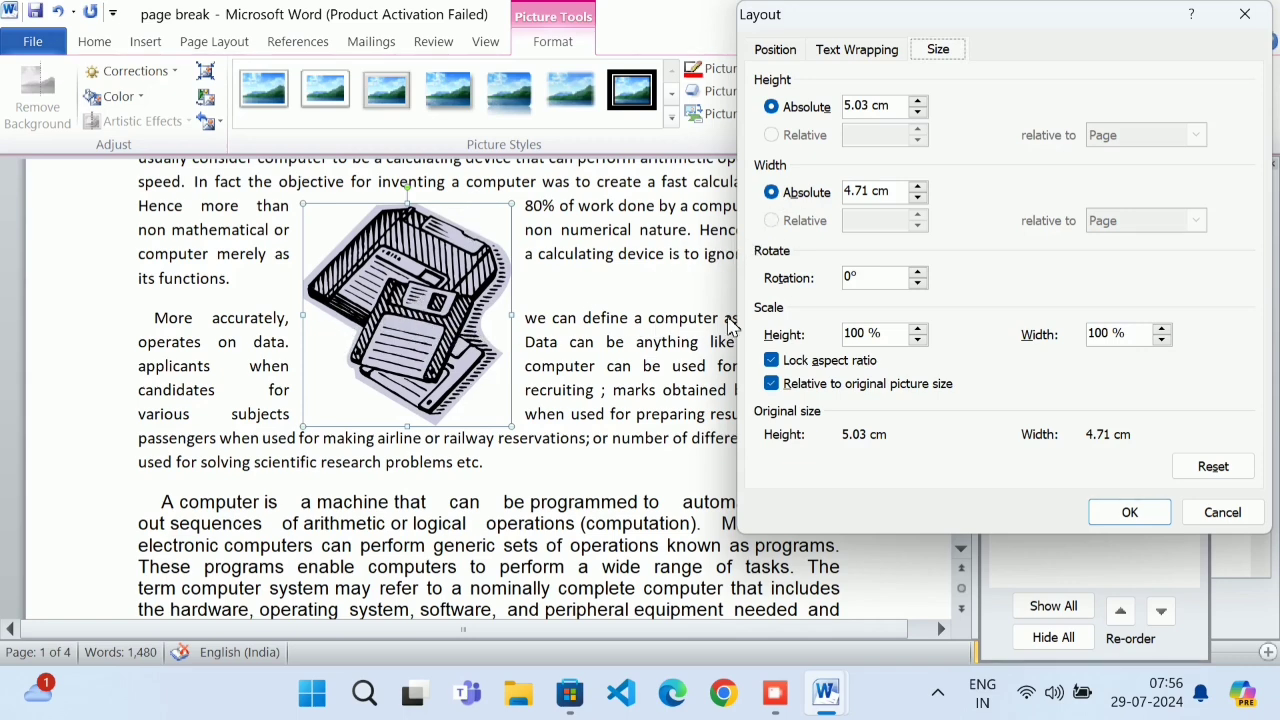
pyautogui.click(917, 271)
pyautogui.click(917, 271)
pyautogui.click(917, 271)
pyautogui.click(917, 271)
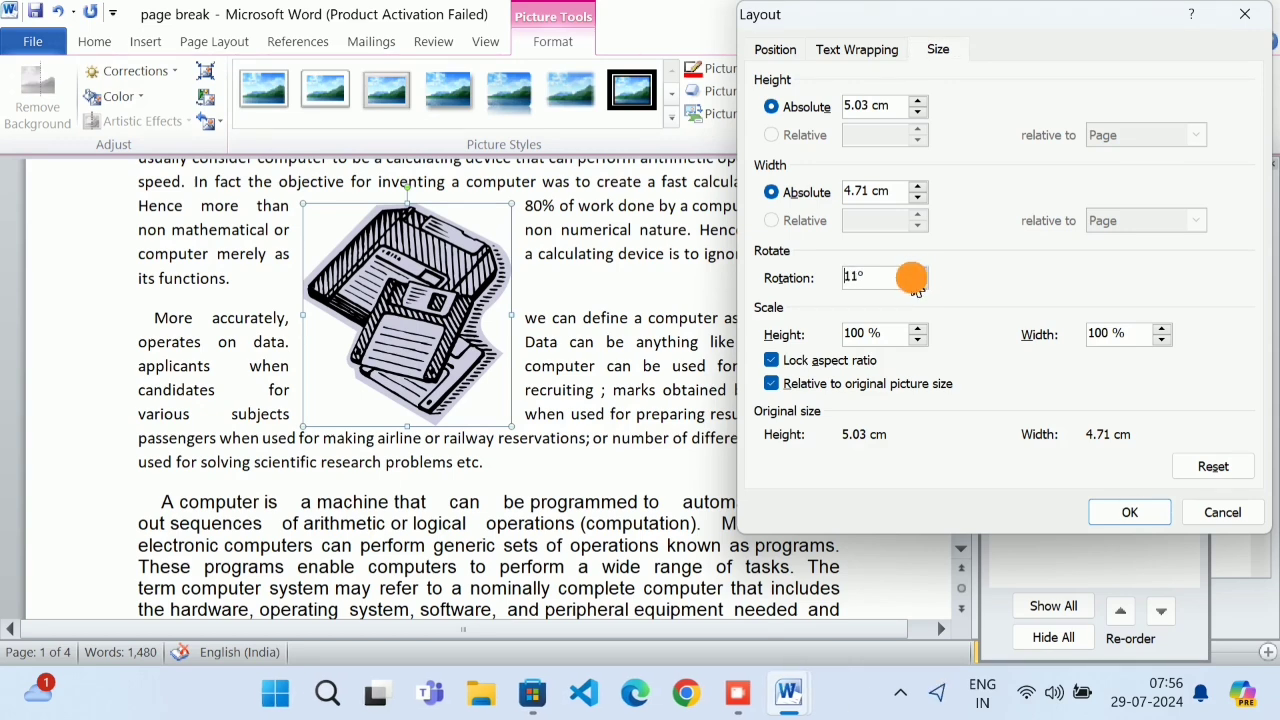
pyautogui.click(1125, 512)
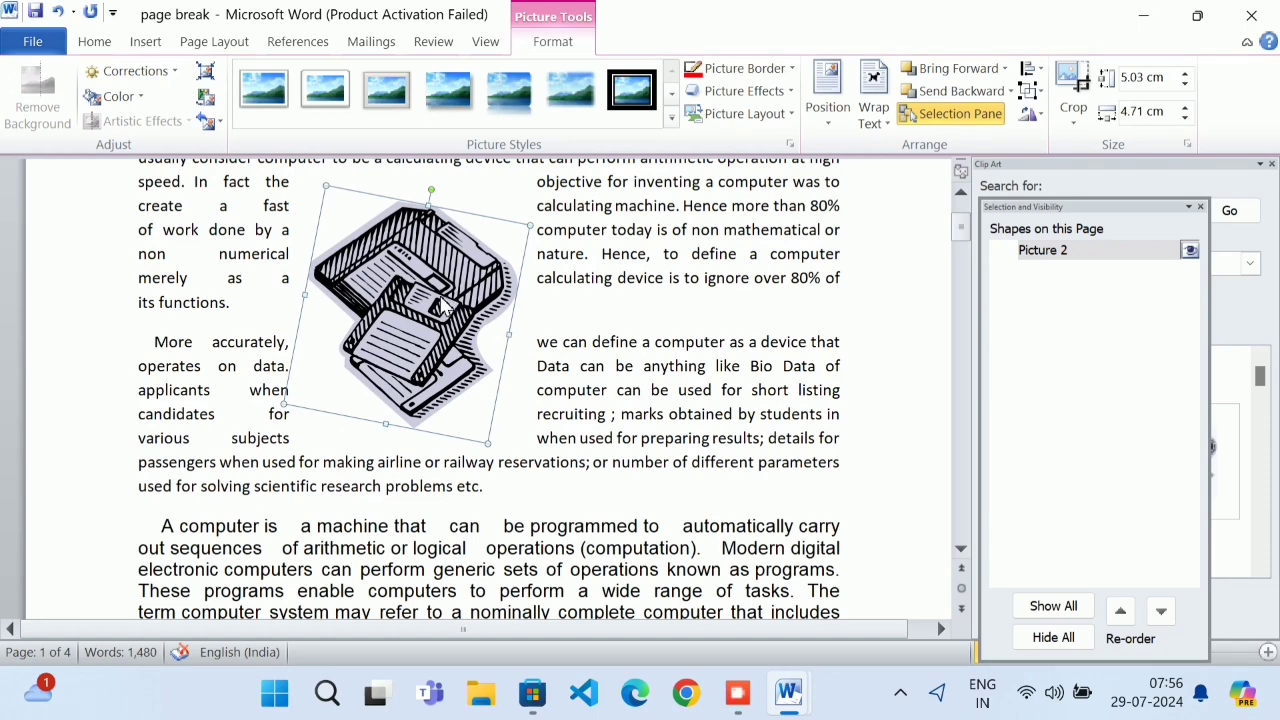
# Review the clip art's Size and rotation settings without changing them
pyautogui.click(873, 112)
pyautogui.click(948, 351)
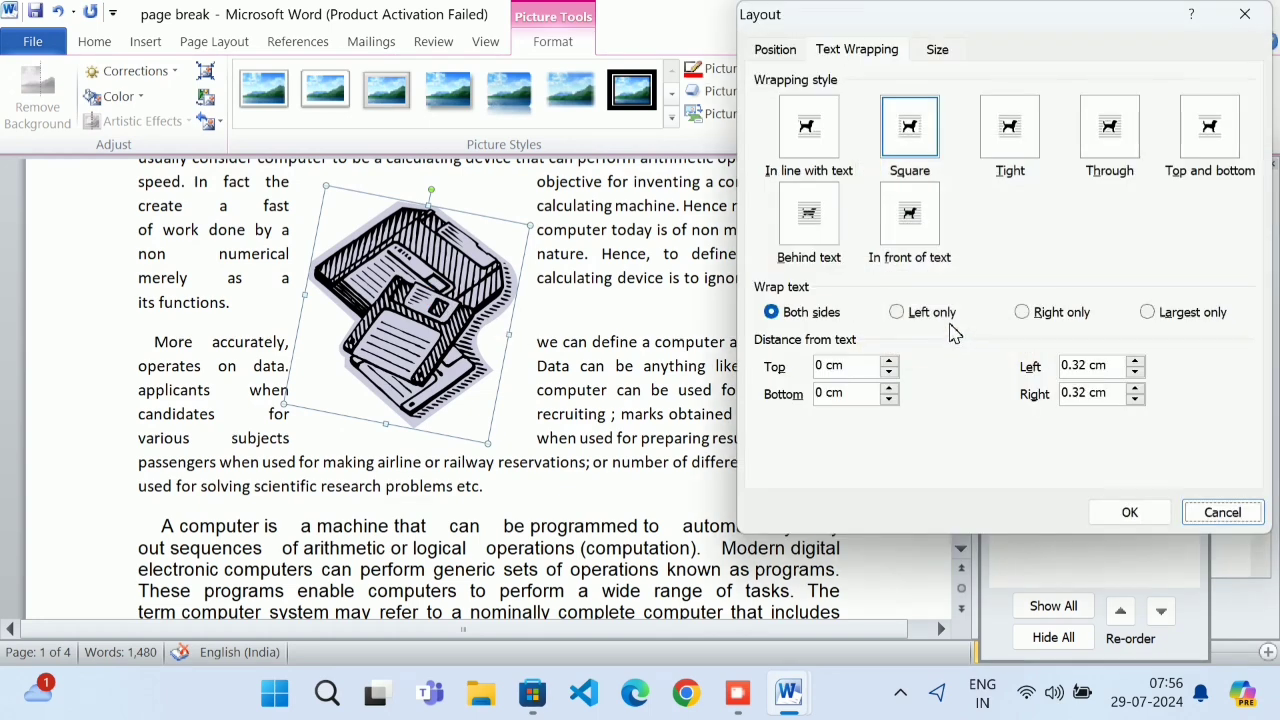
pyautogui.click(943, 52)
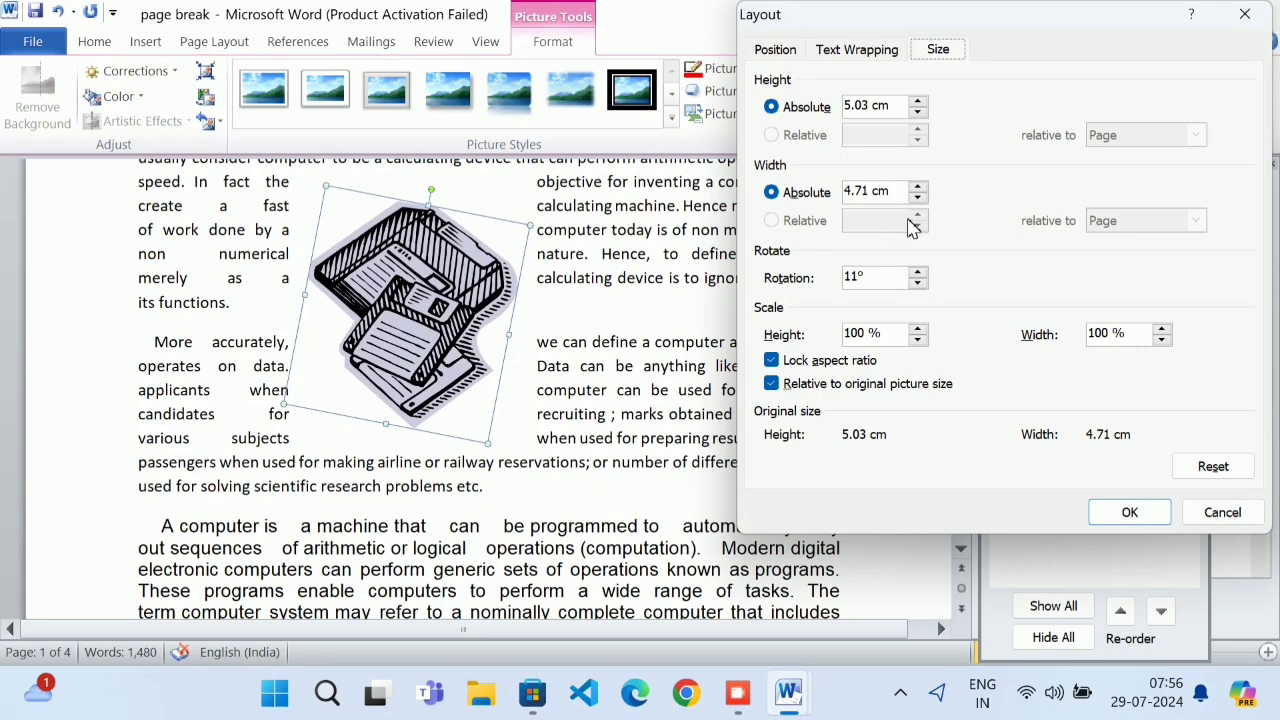
pyautogui.click(1220, 510)
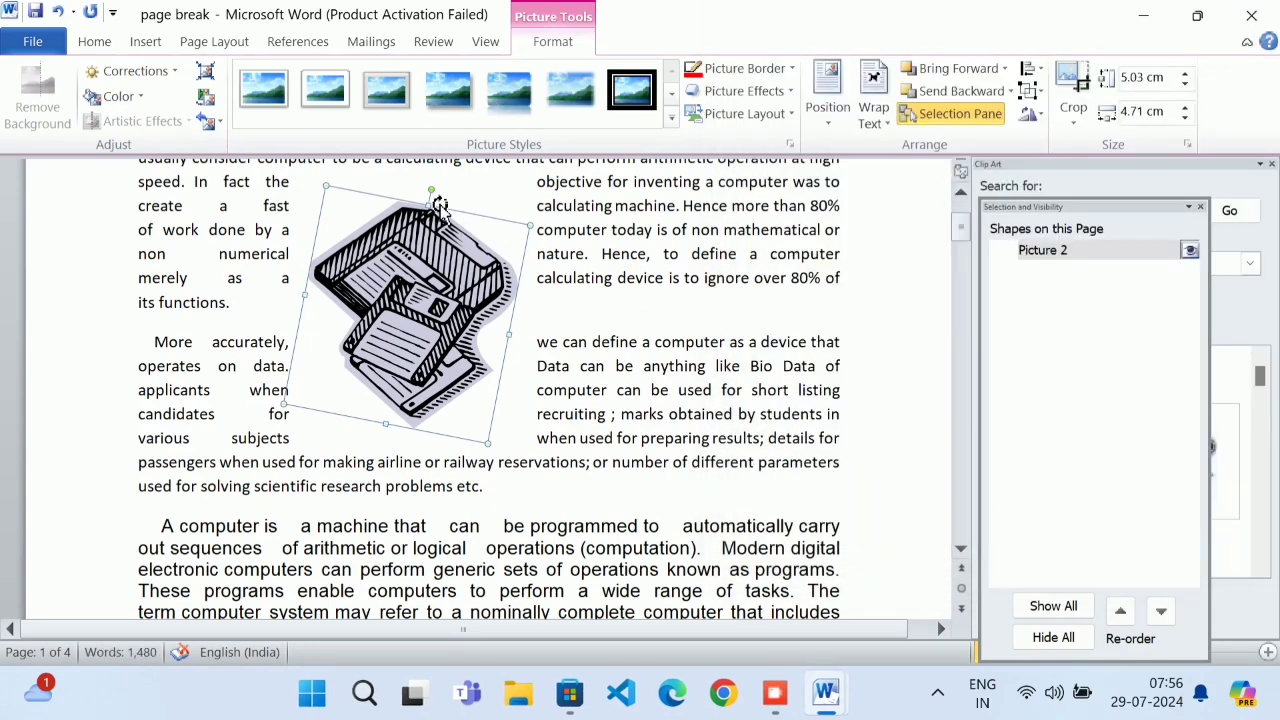
# Rotate the clip art to about 210° with its handle and check the Size tab
pyautogui.moveTo(428, 193); pyautogui.dragTo(250, 600)
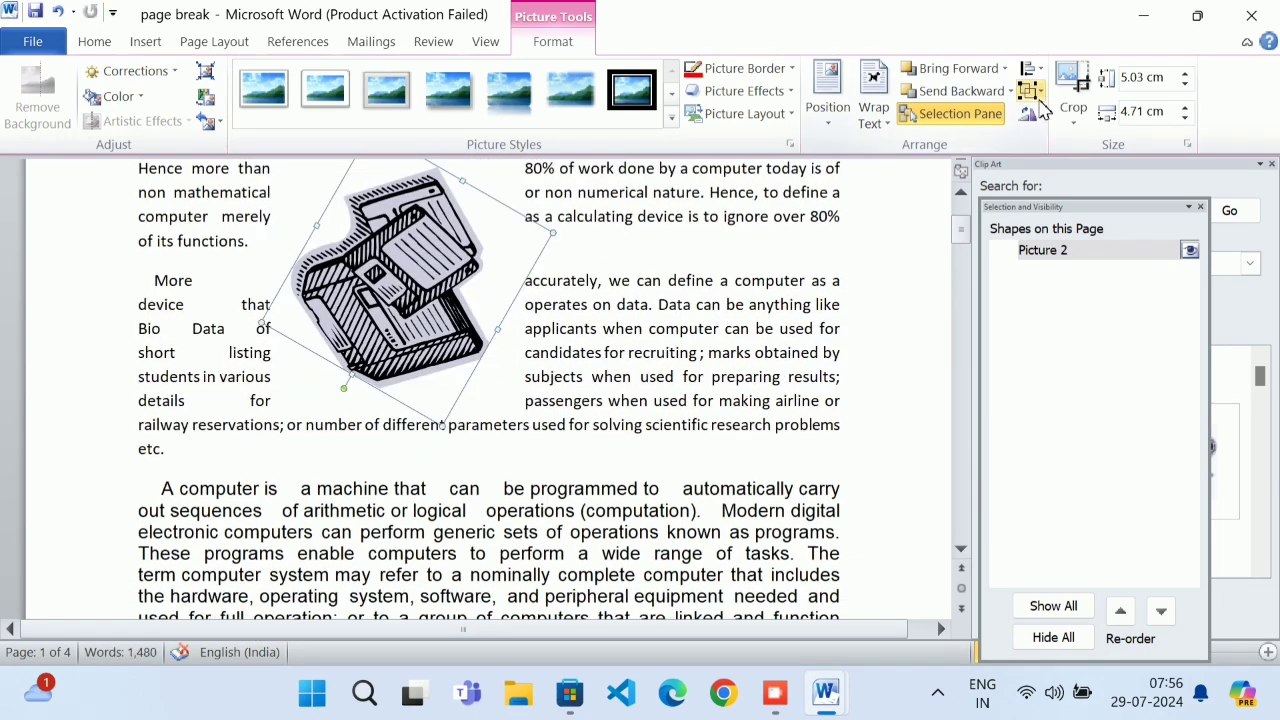
pyautogui.click(872, 112)
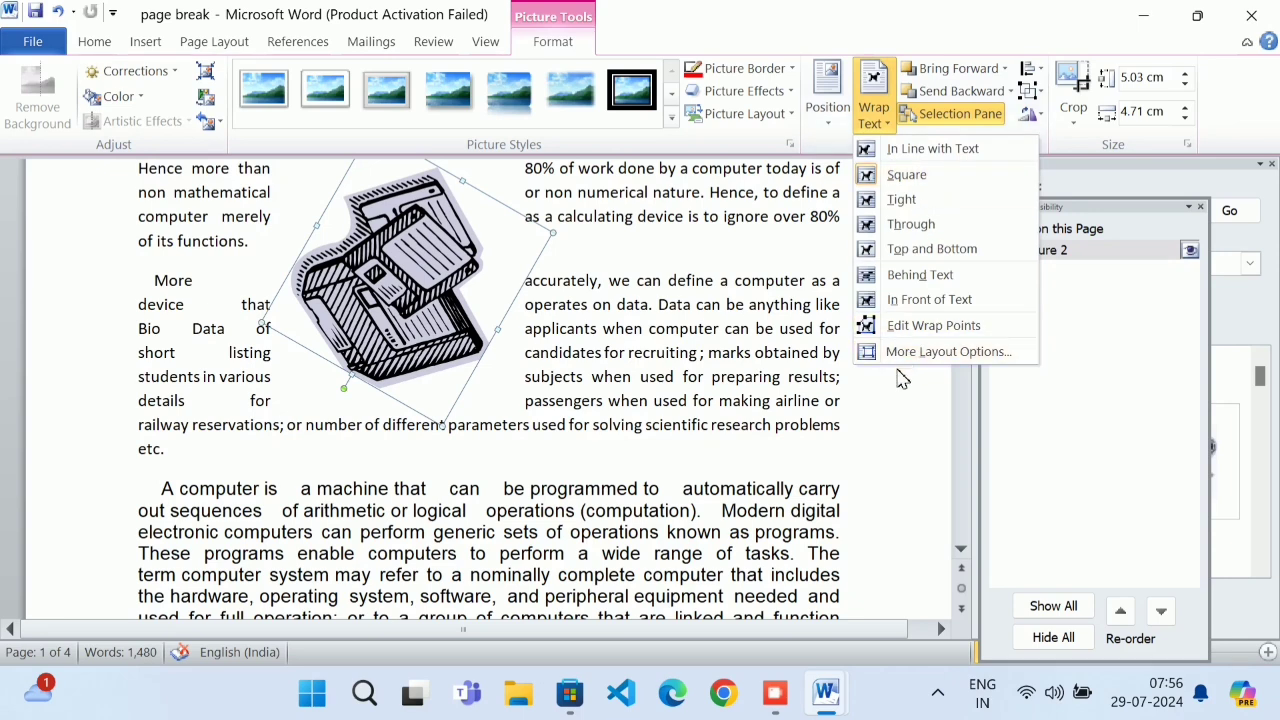
pyautogui.click(902, 352)
pyautogui.click(938, 50)
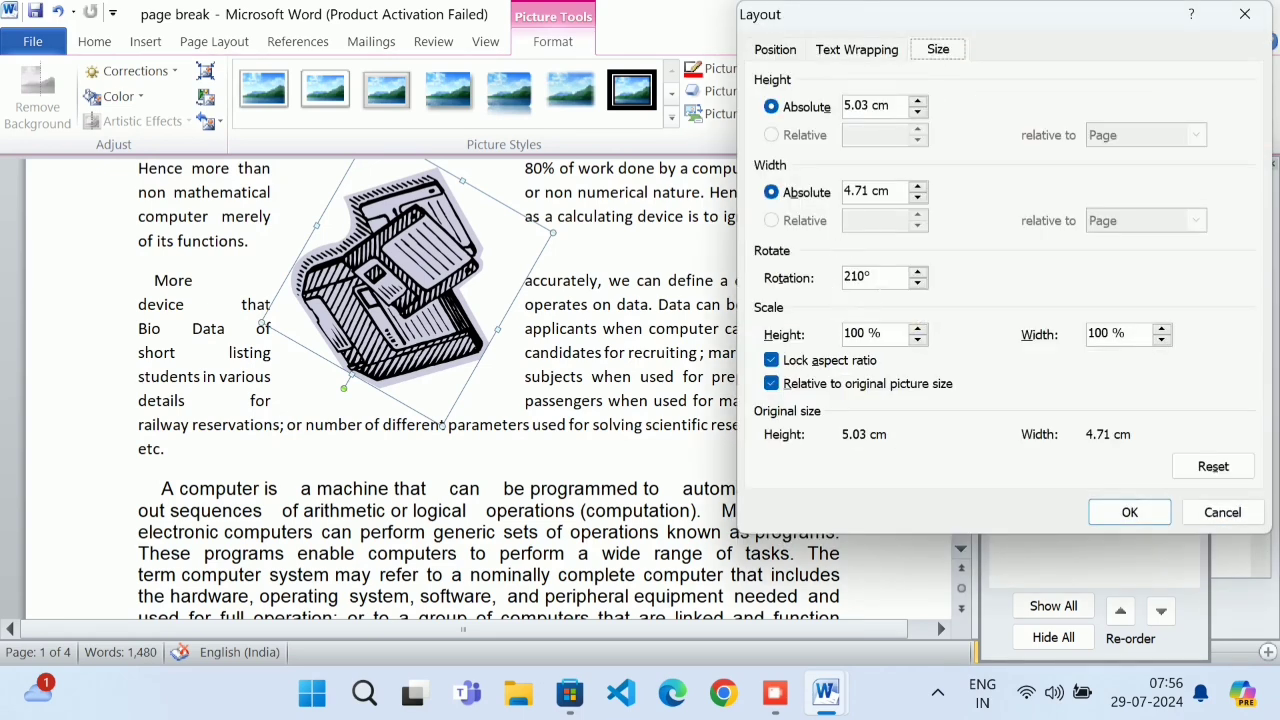
pyautogui.click(1222, 513)
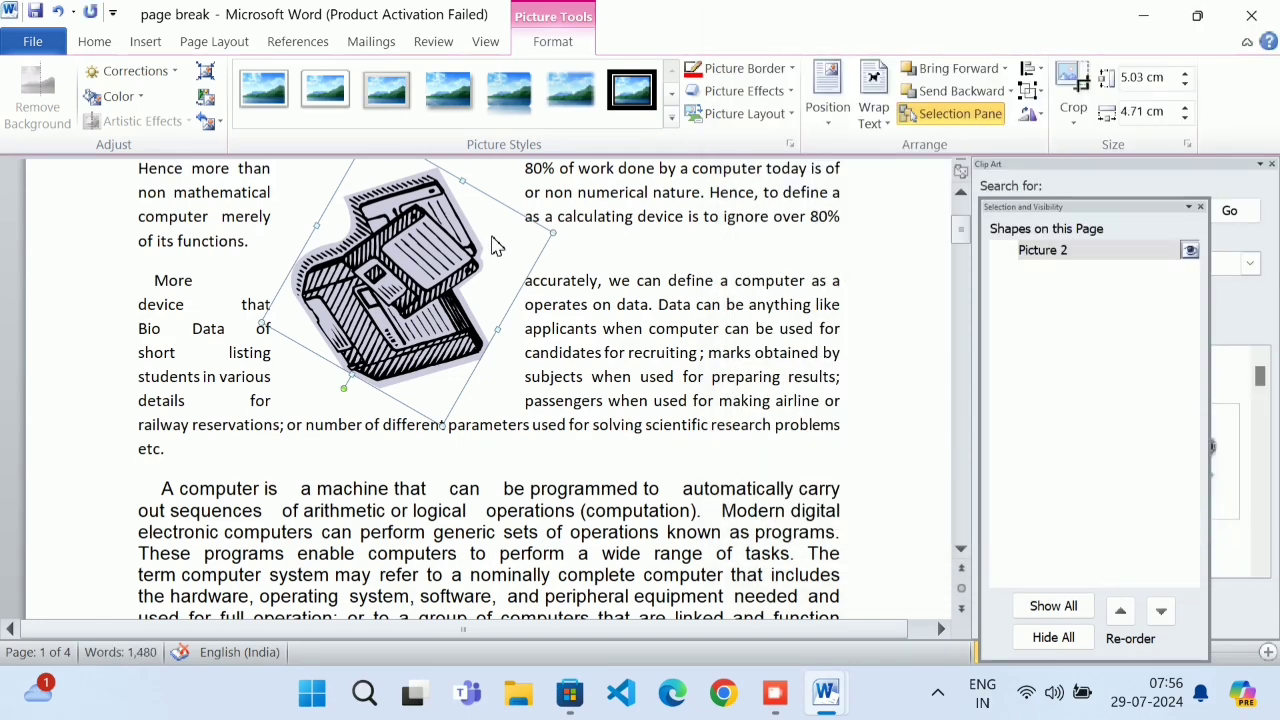
# Undo three times to return the clip art upright mid-column, confirming 0° rotation
pyautogui.hotkey('ctrl', 'z')
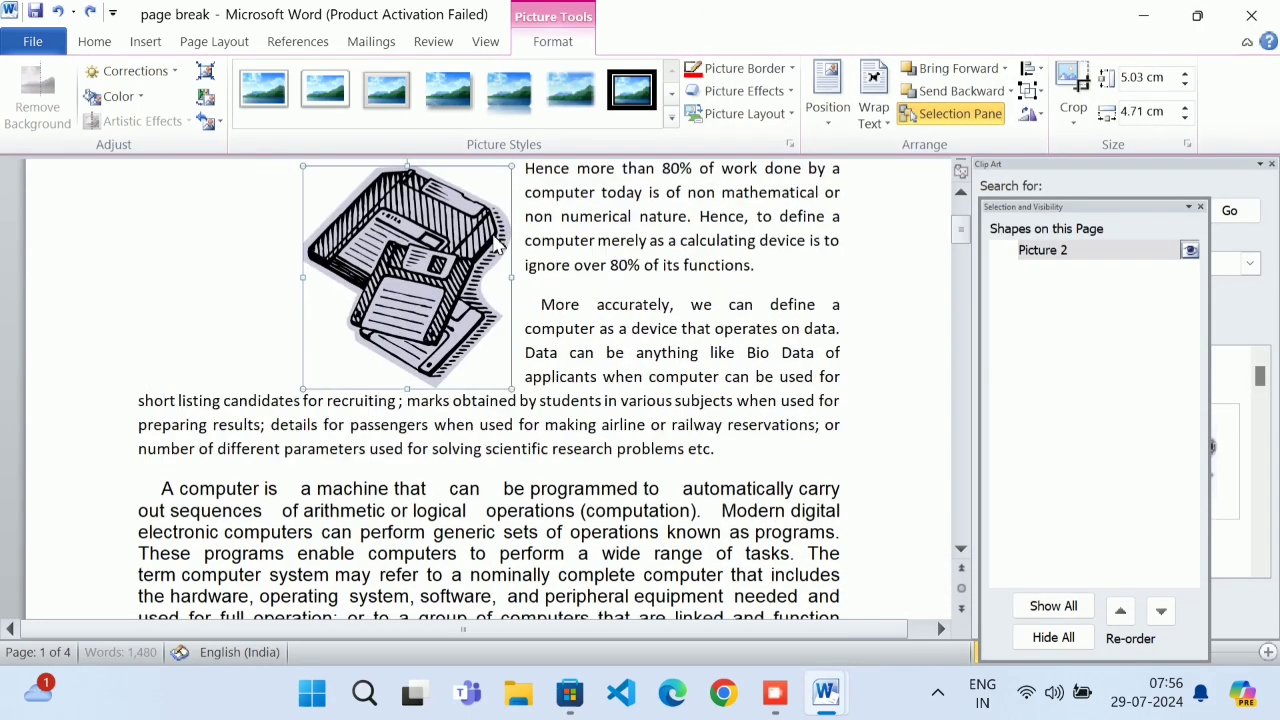
pyautogui.hotkey('ctrl', 'z')
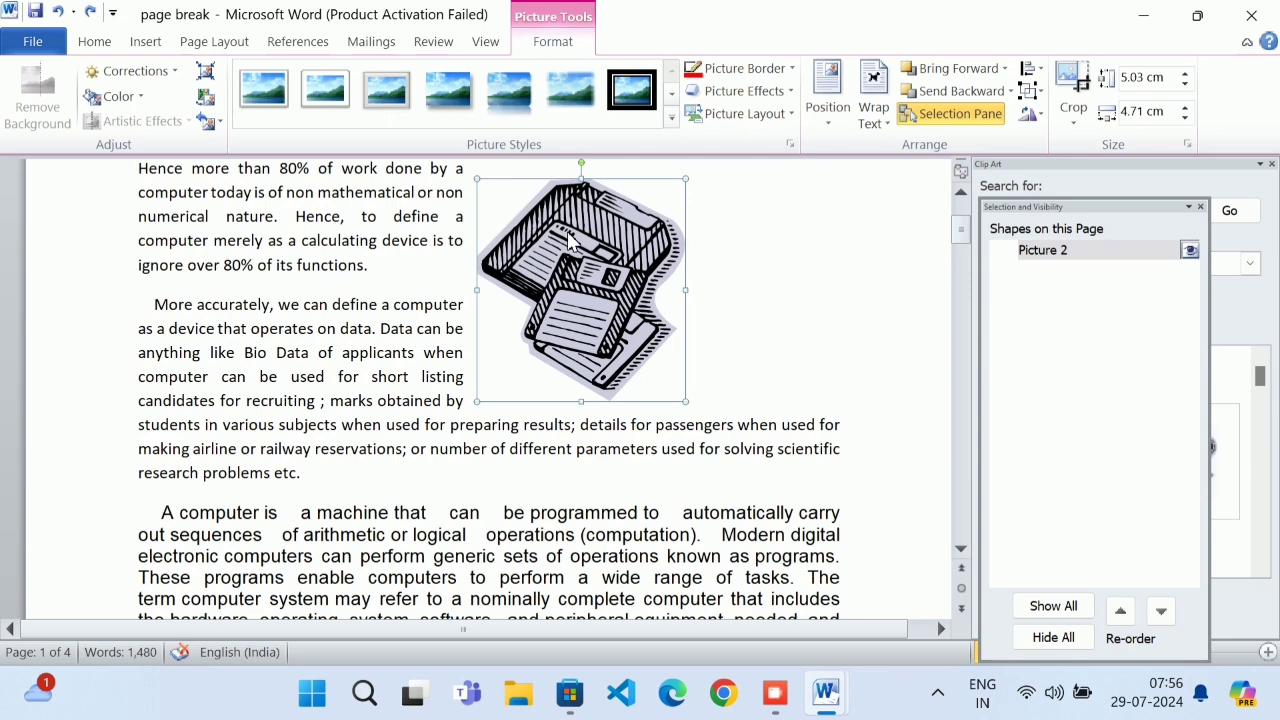
pyautogui.hotkey('ctrl', 'z')
pyautogui.hotkey('ctrl', 'z')
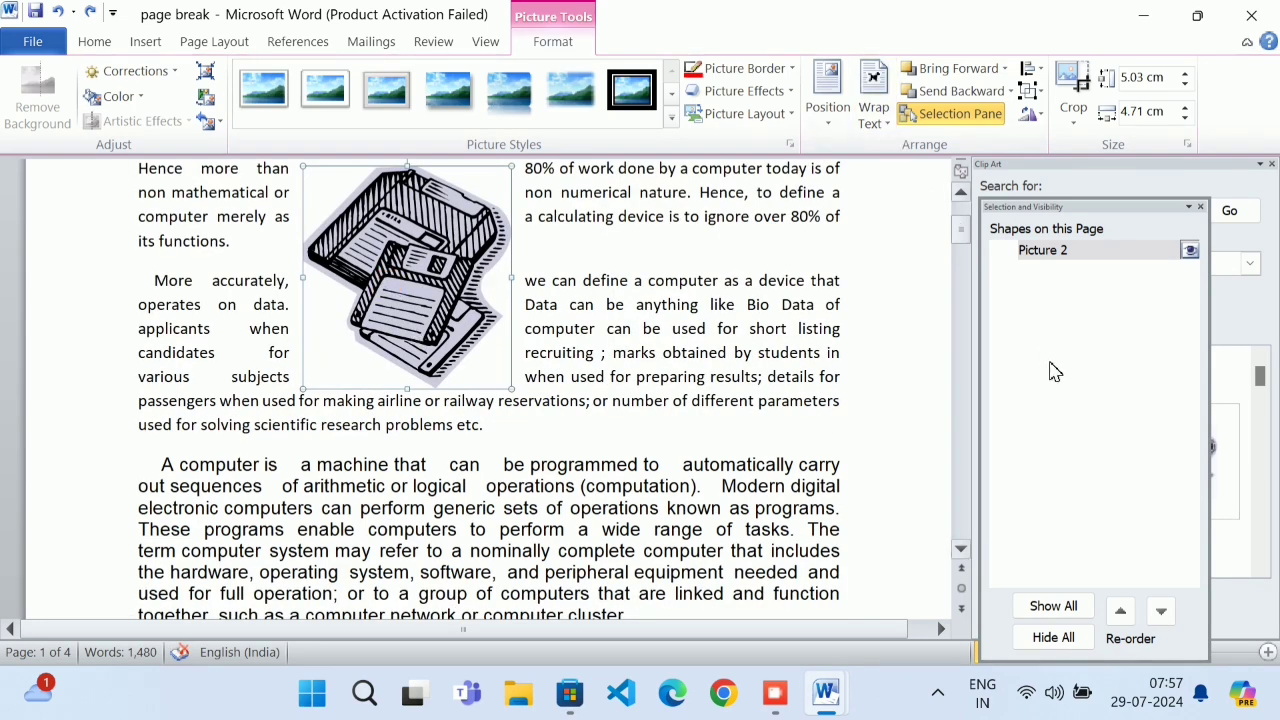
pyautogui.click(870, 120)
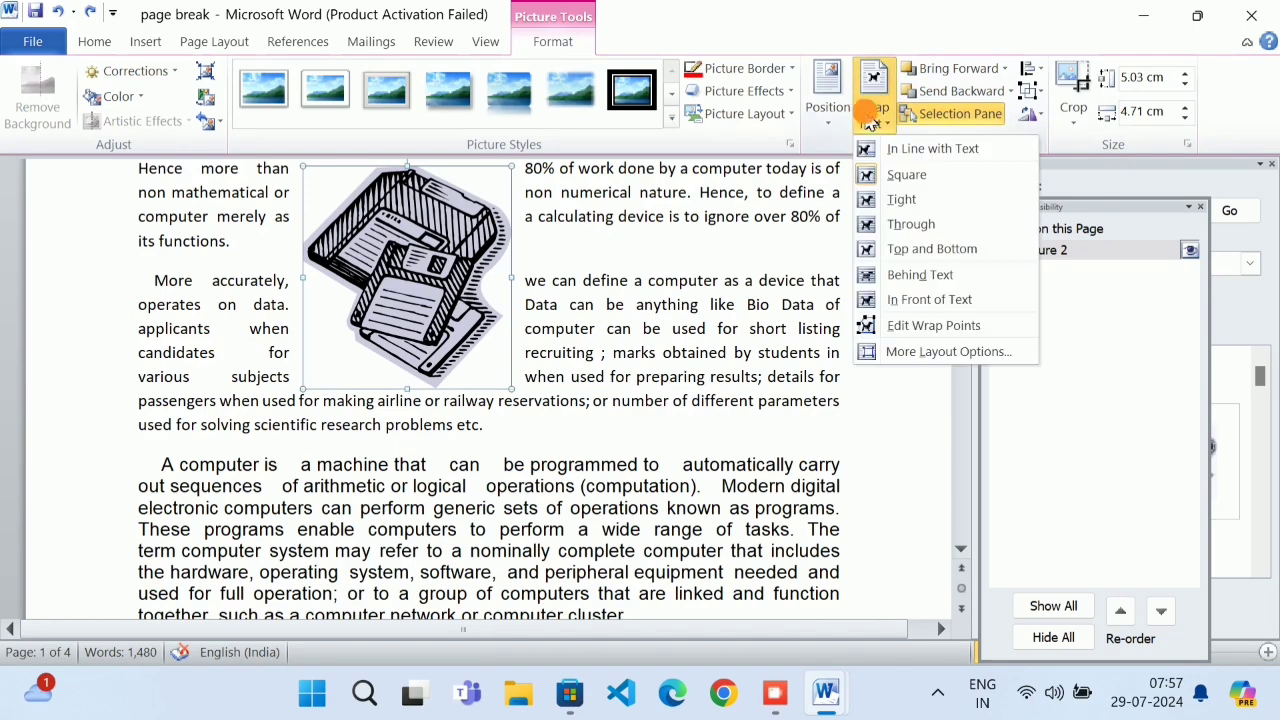
pyautogui.click(922, 351)
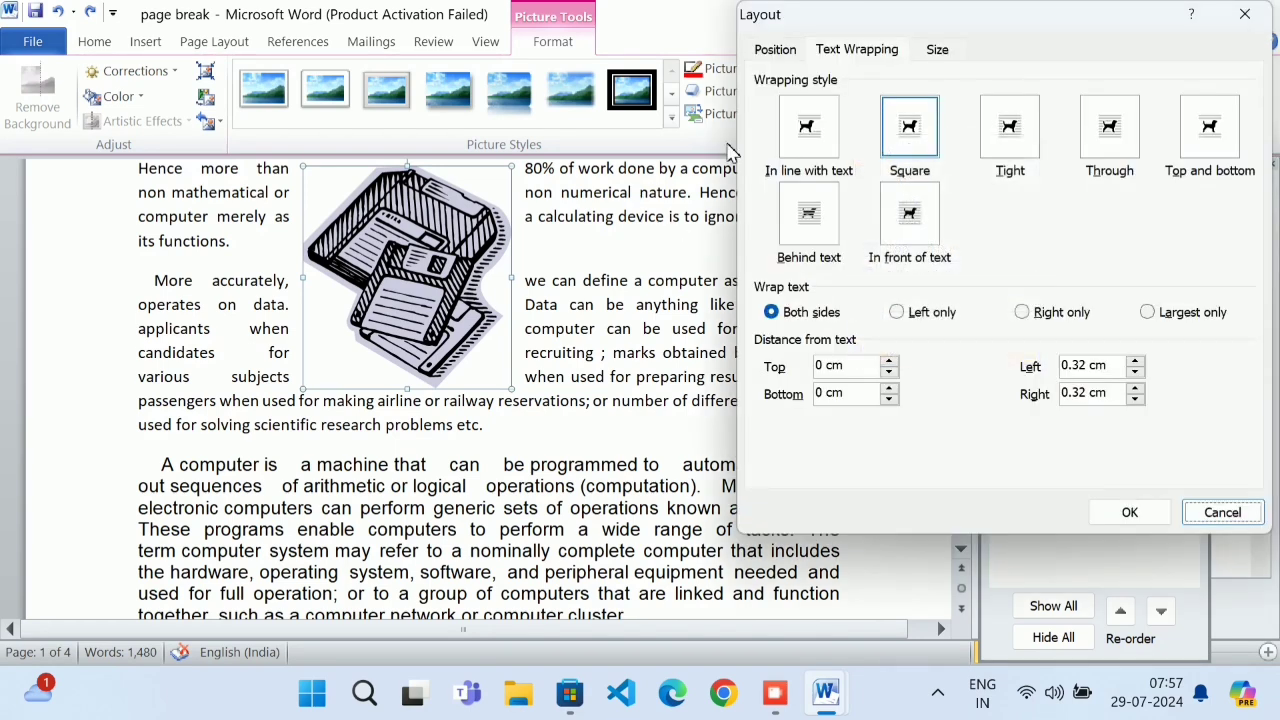
pyautogui.click(937, 50)
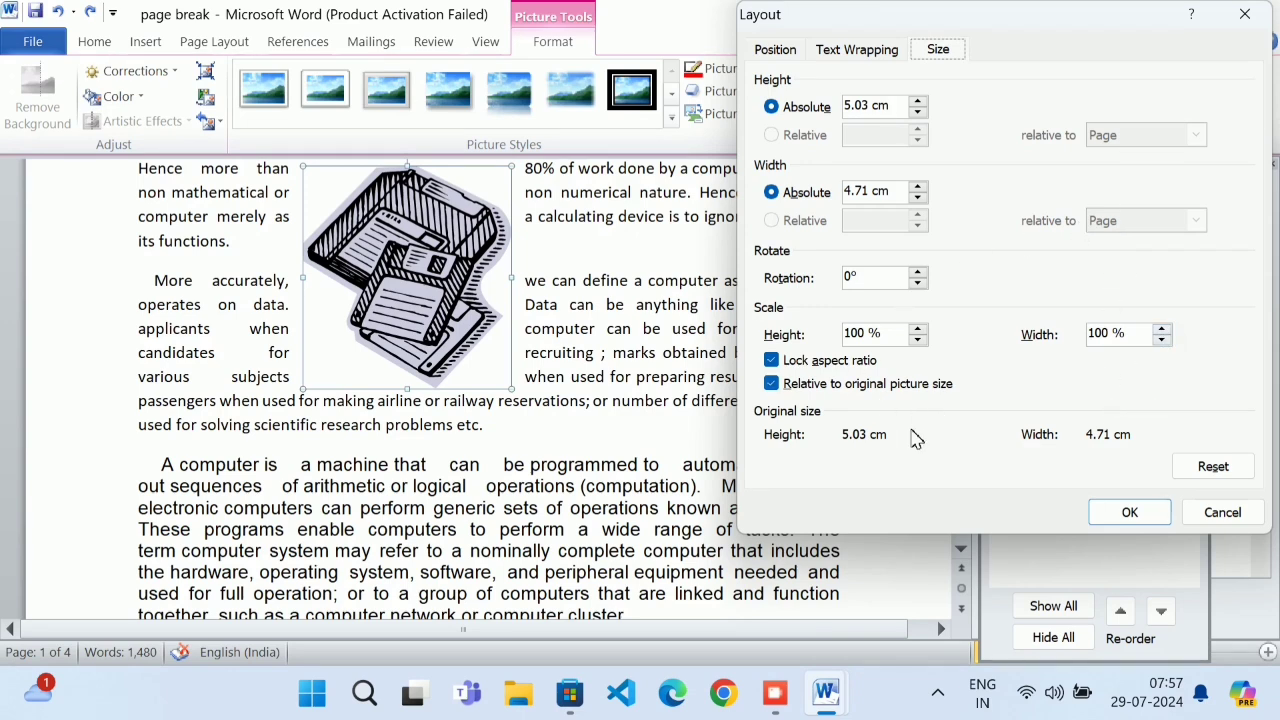
pyautogui.click(1130, 512)
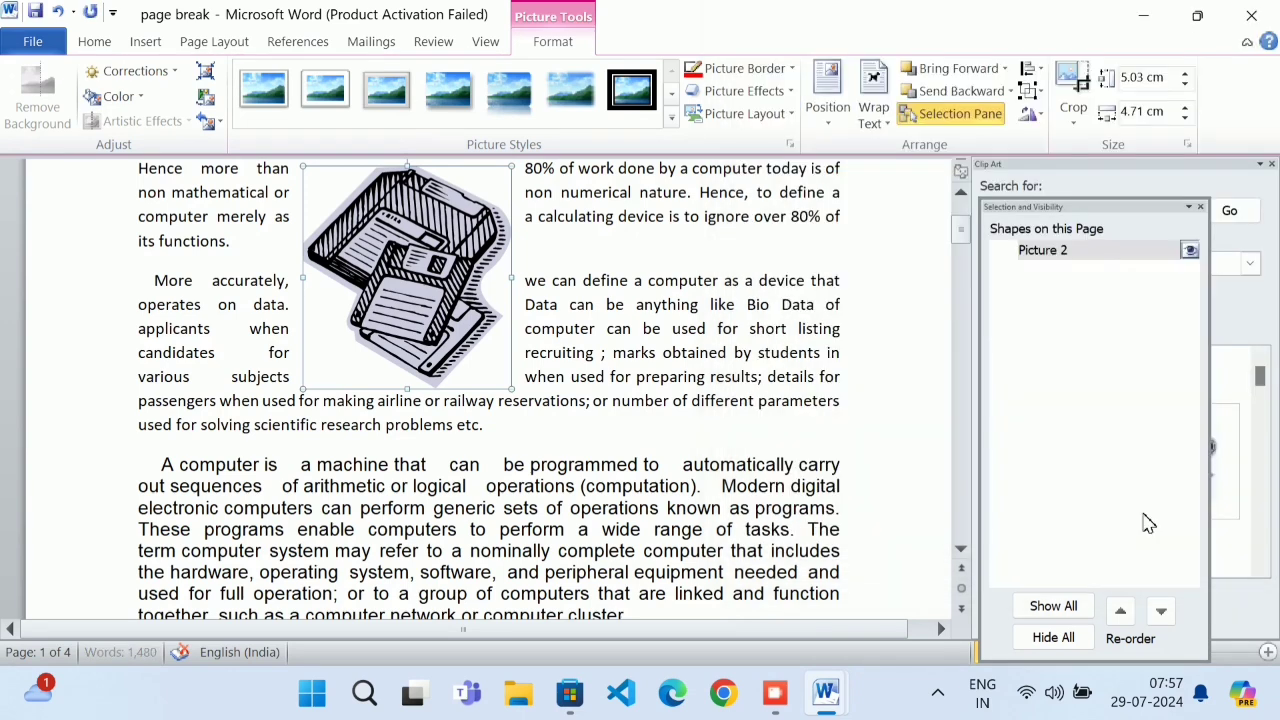
pyautogui.click(776, 693)
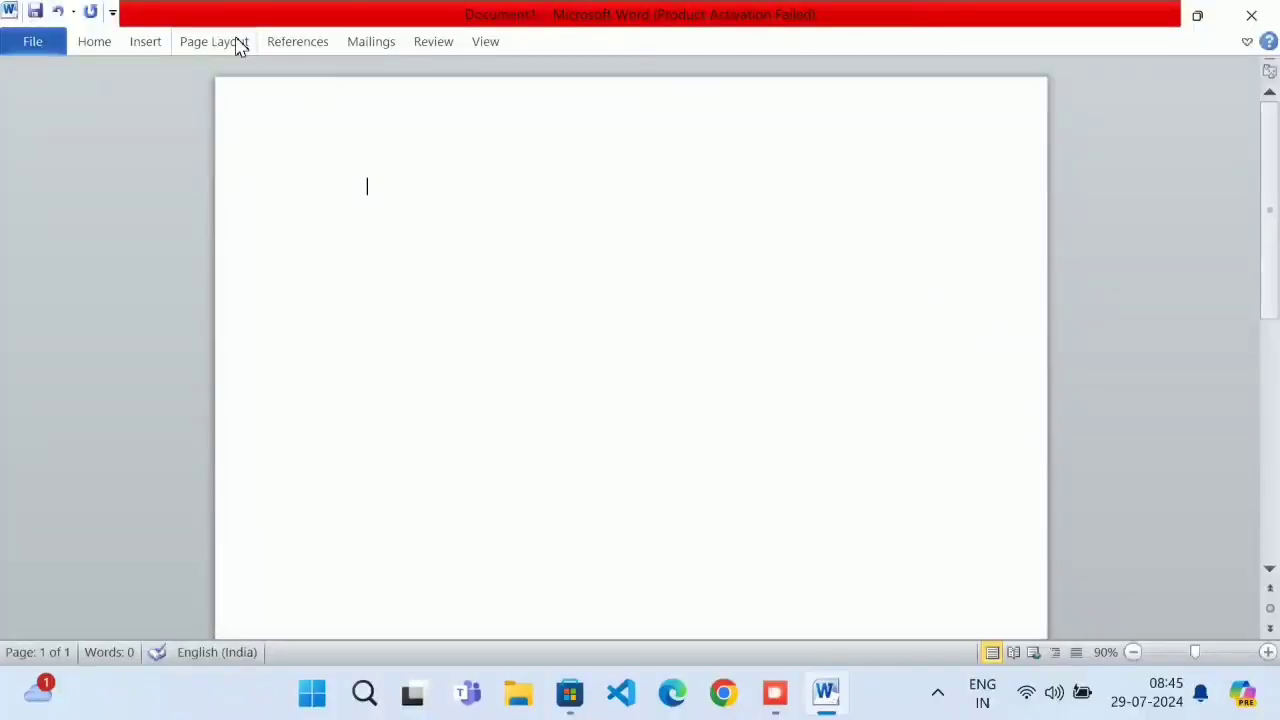
# Keep the ribbon permanently expanded on the Insert tab
pyautogui.click(145, 41)
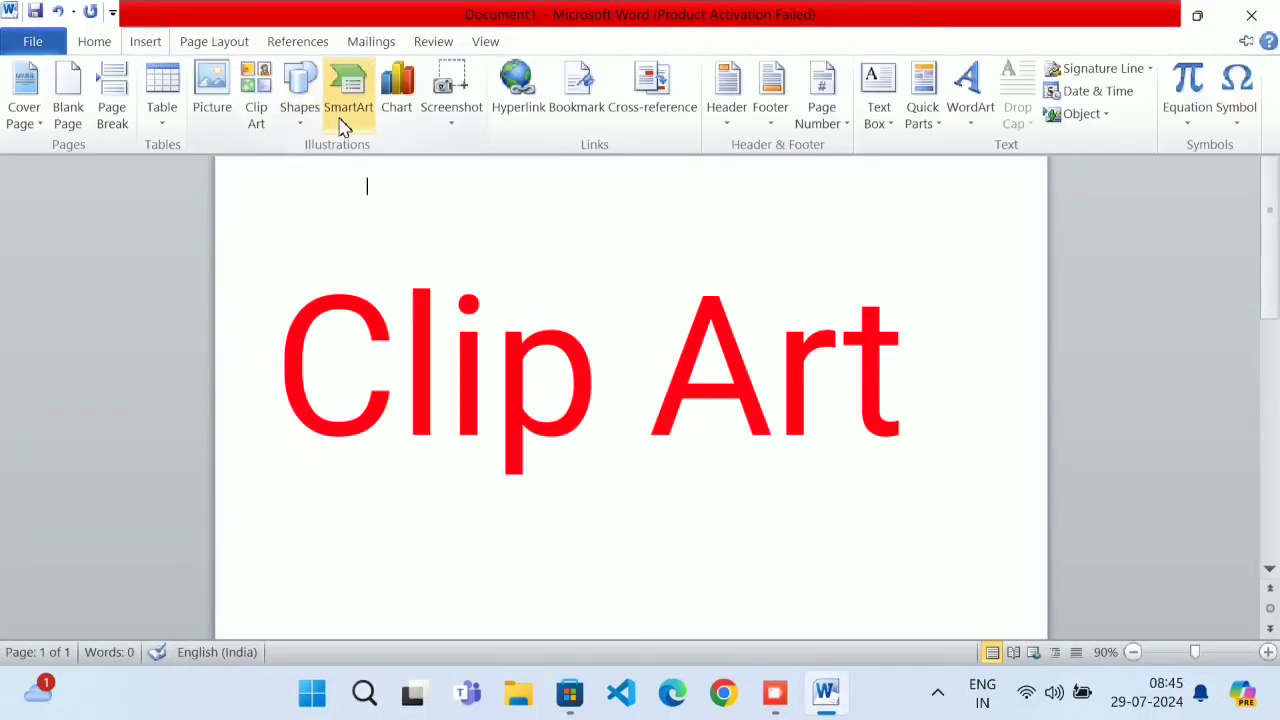
pyautogui.rightClick(424, 155)
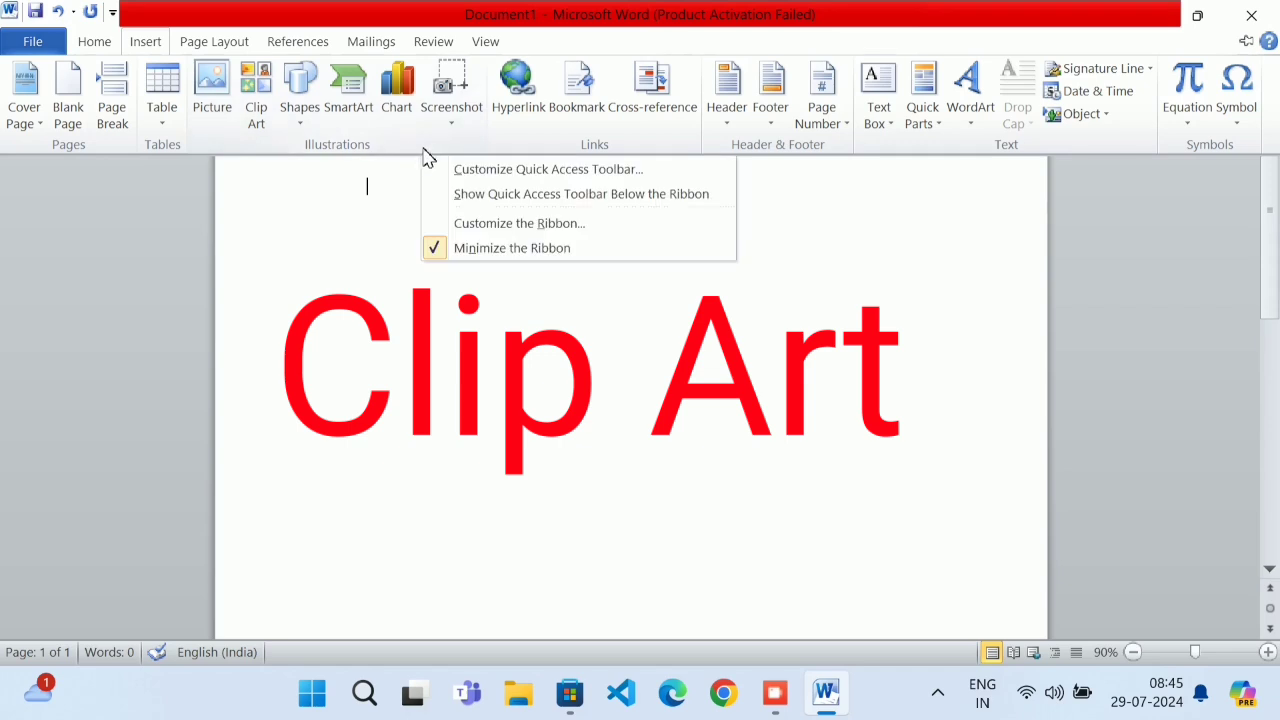
pyautogui.click(480, 250)
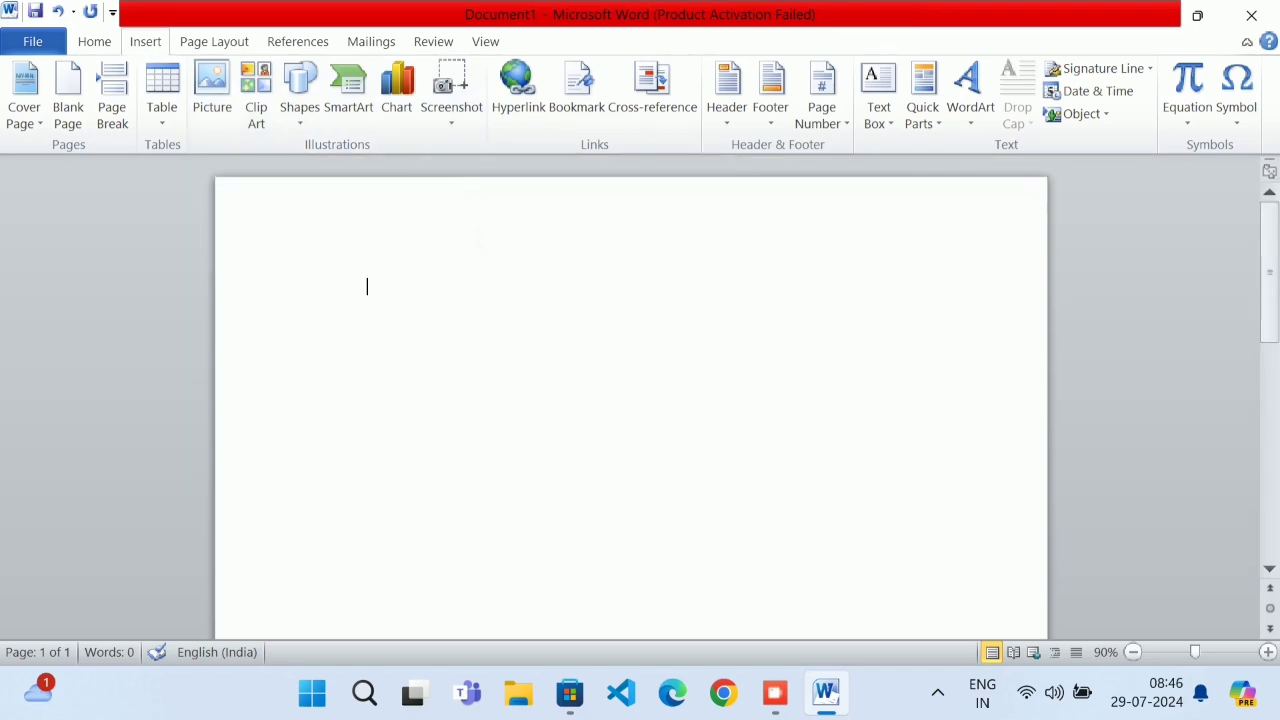
# Search Clip Art for 'ball' and insert the soccer-ball result
pyautogui.click(260, 100)
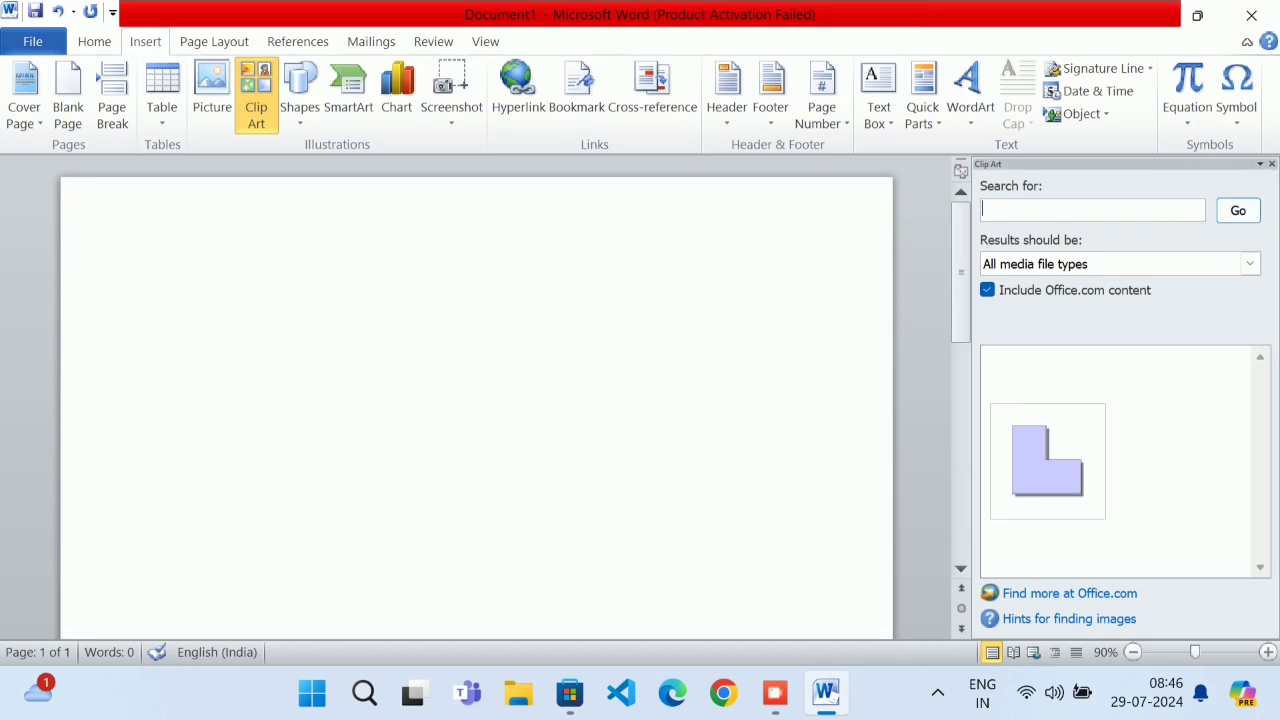
pyautogui.write('ball')
pyautogui.press('Return')
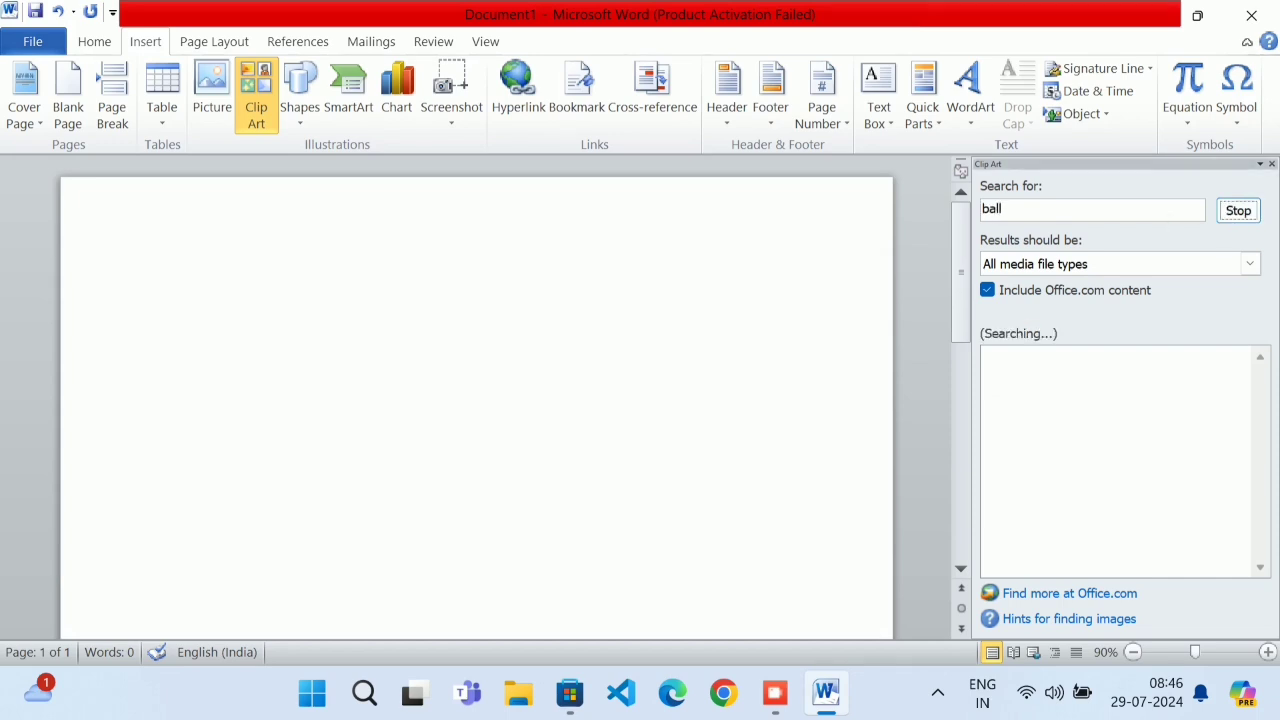
pyautogui.click(1074, 478)
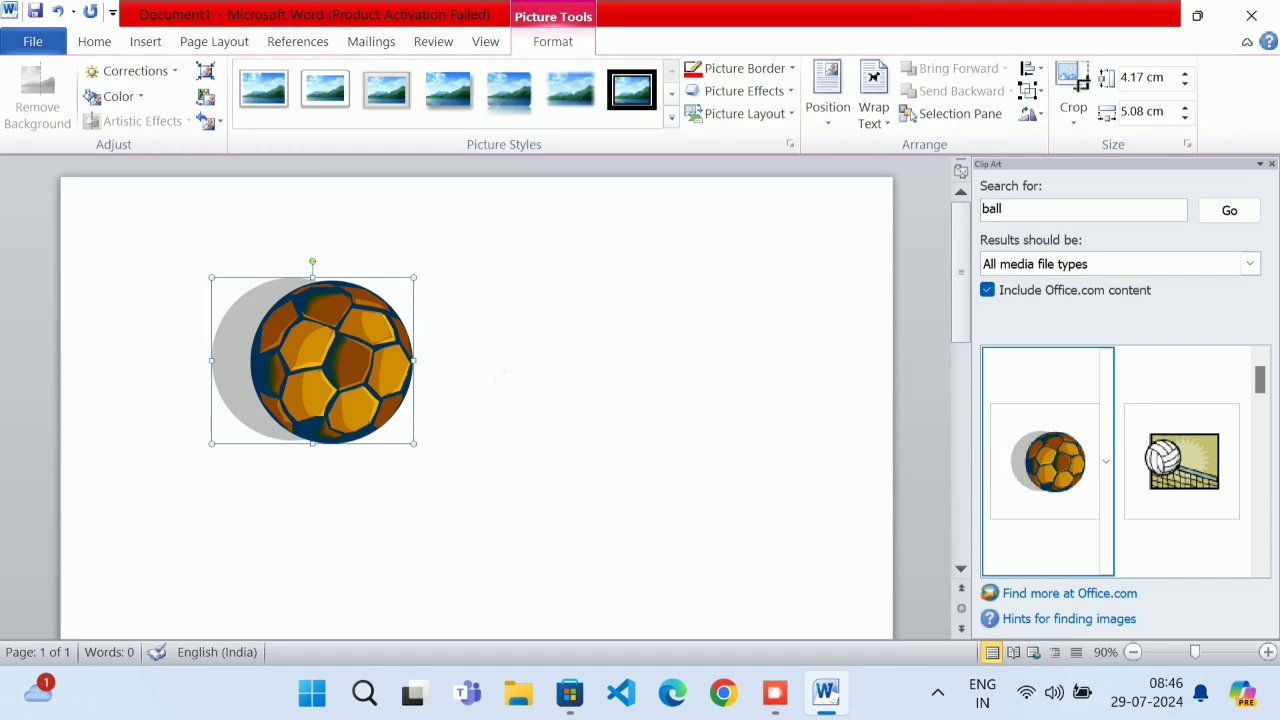
# Preview picture styles and give the soccer-ball picture a red border
pyautogui.click(937, 434)
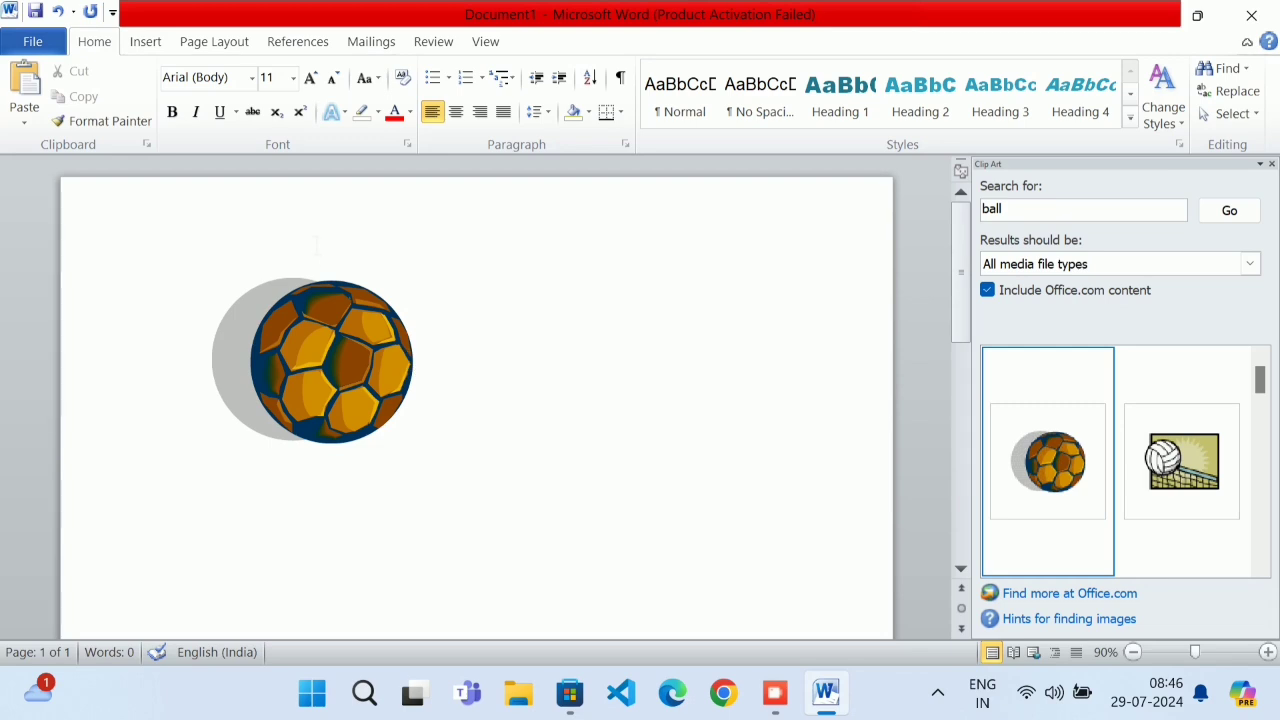
pyautogui.doubleClick(357, 349)
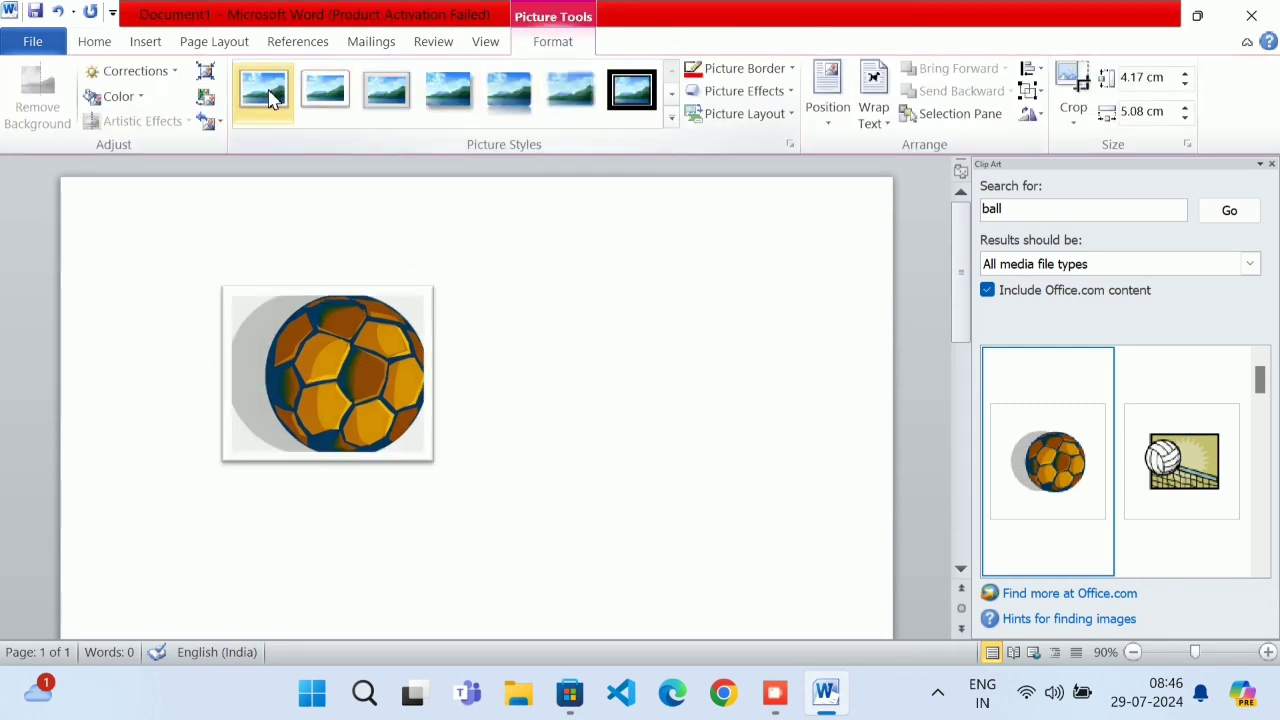
pyautogui.click(672, 117)
pyautogui.click(702, 257)
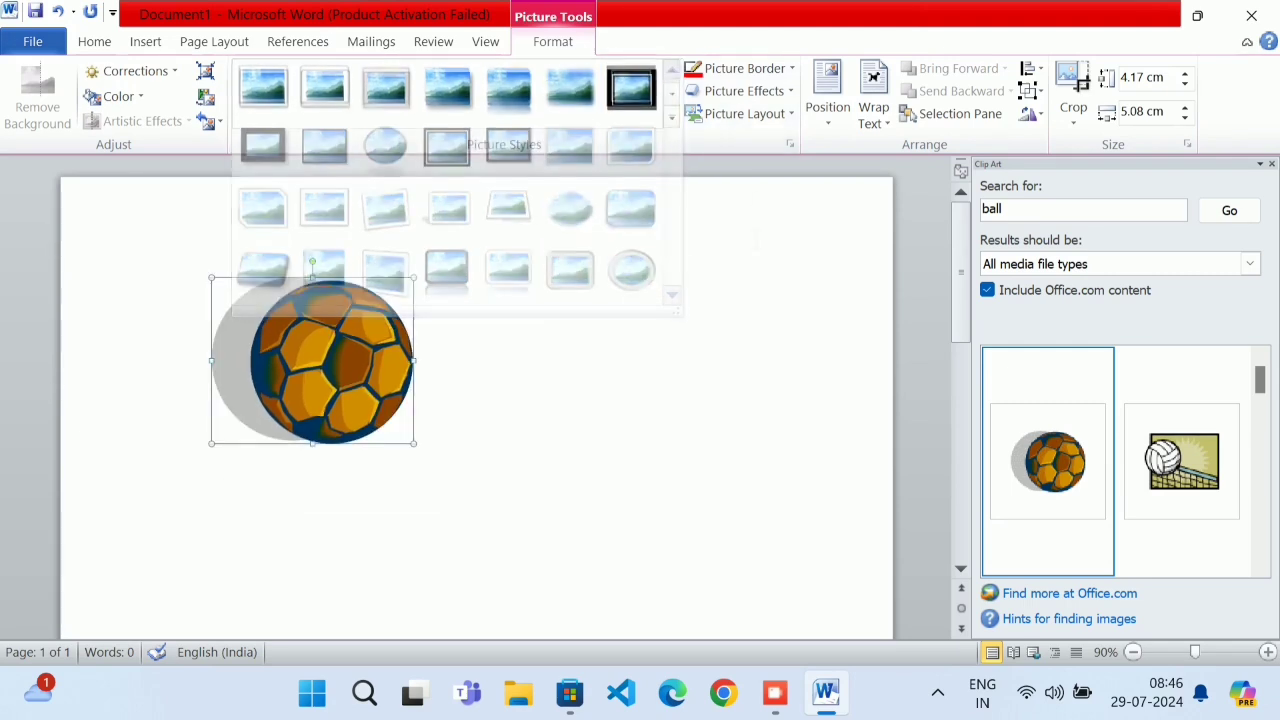
pyautogui.click(792, 68)
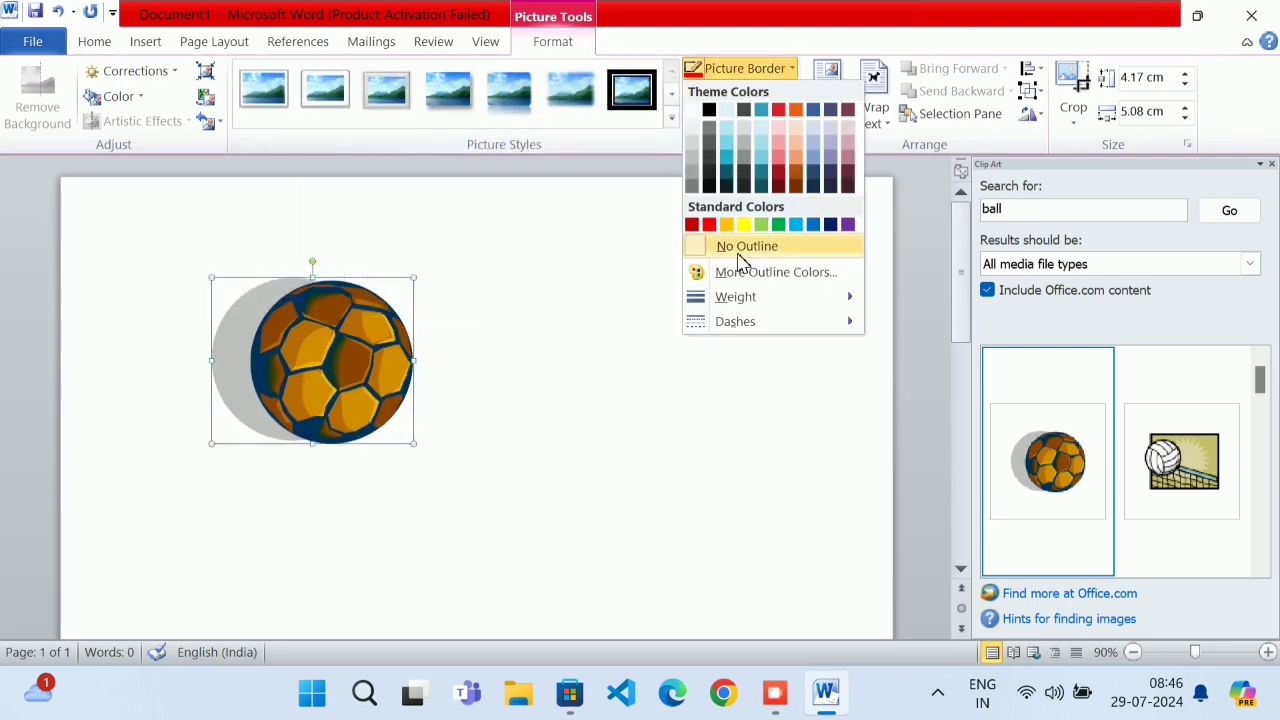
pyautogui.click(708, 224)
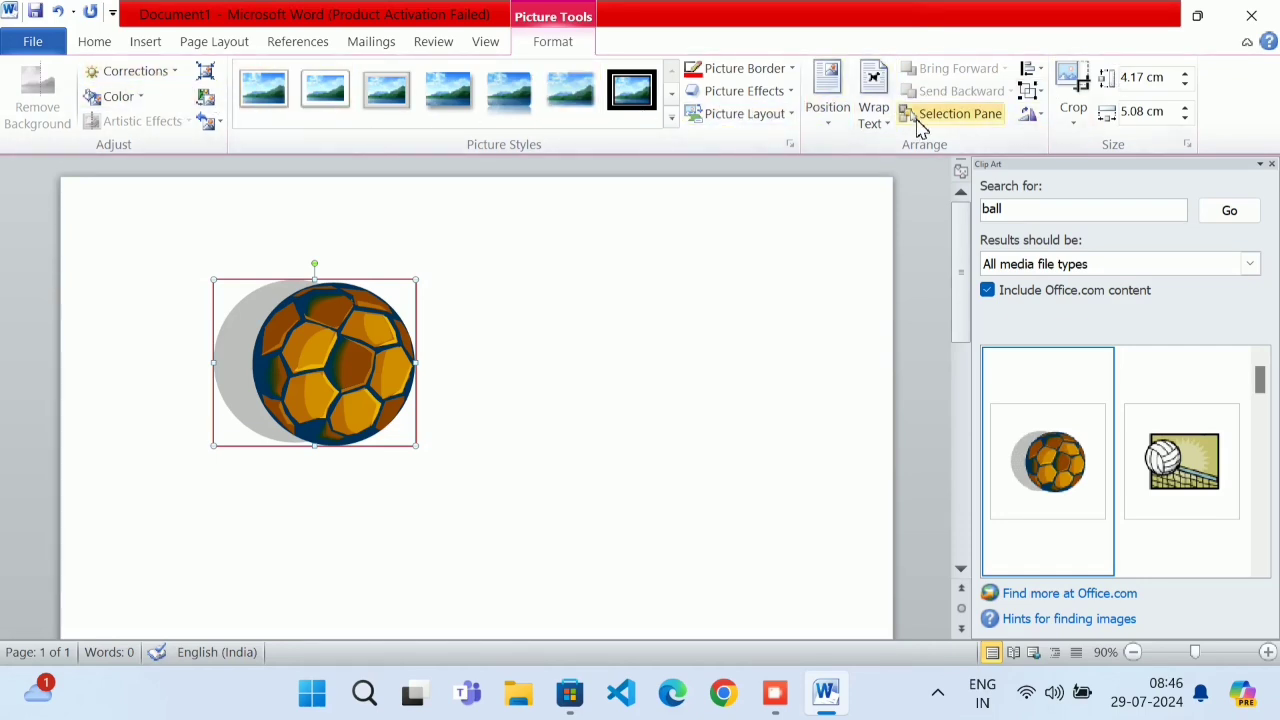
# Browse the Position options, then delete the soccer-ball picture
pyautogui.click(830, 105)
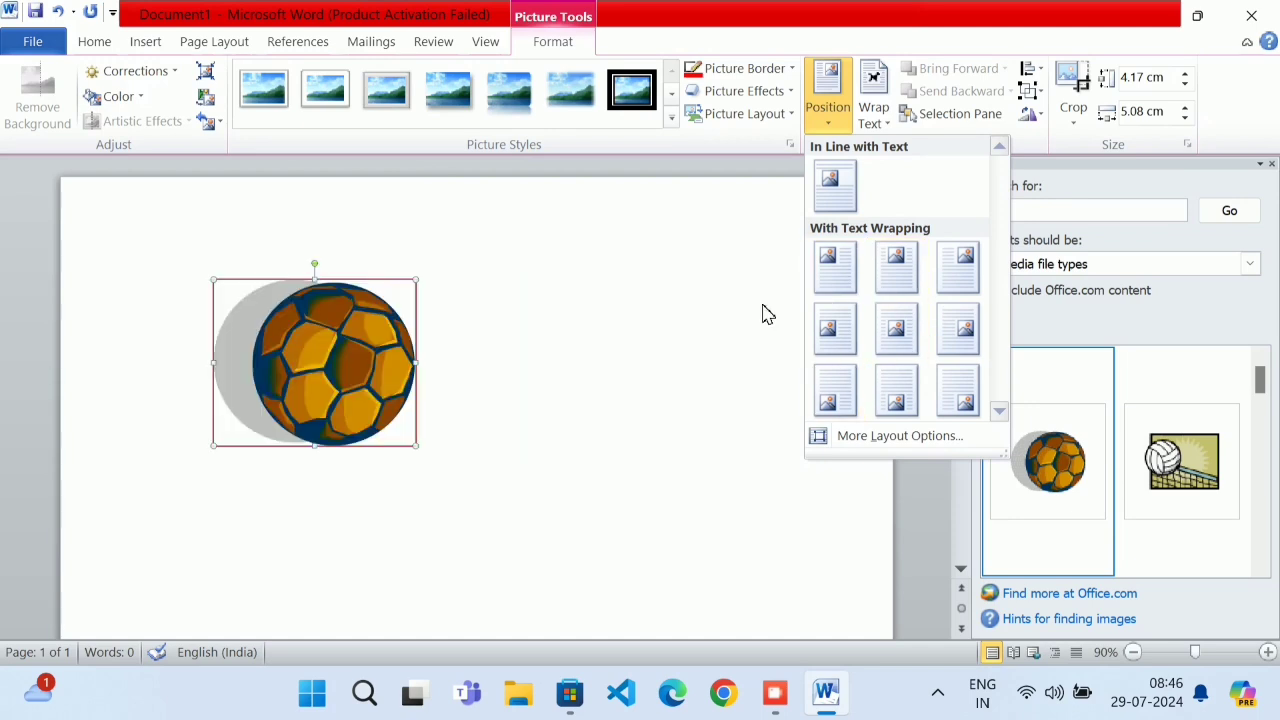
pyautogui.click(677, 346)
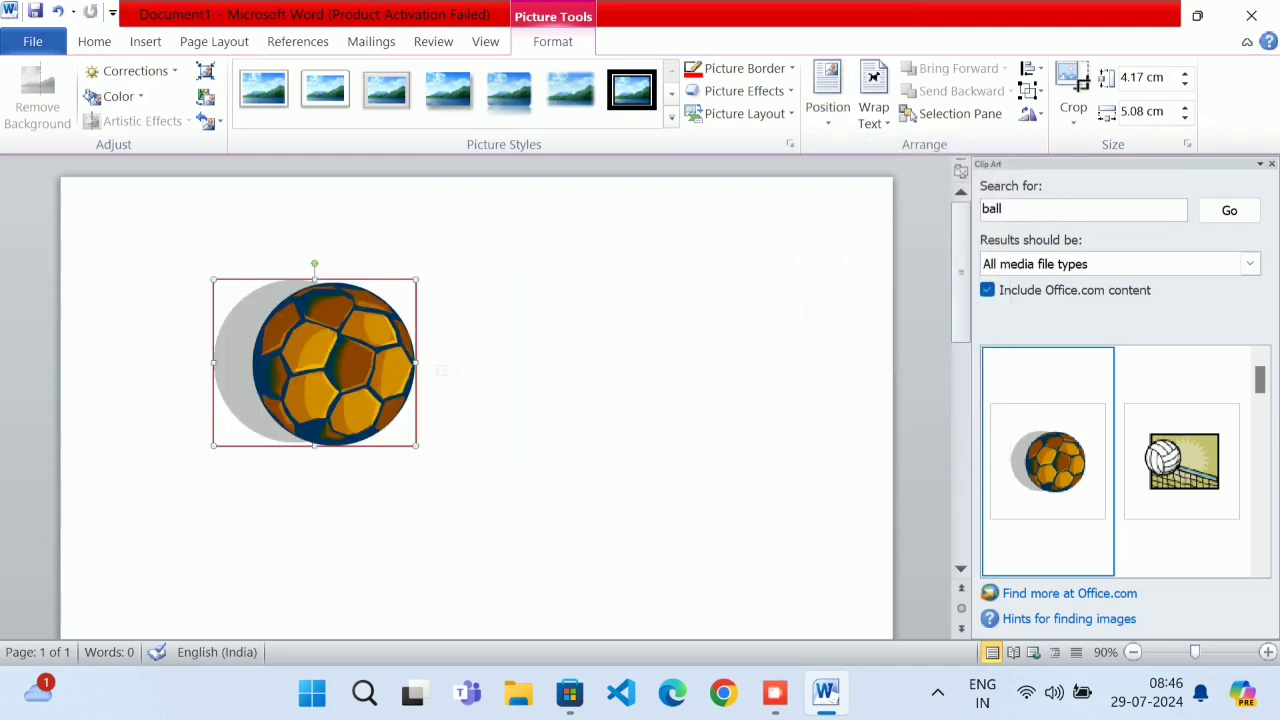
pyautogui.press('Delete')
# Open the Define New Bullet dialog from the Bullets list
pyautogui.click(1145, 318)
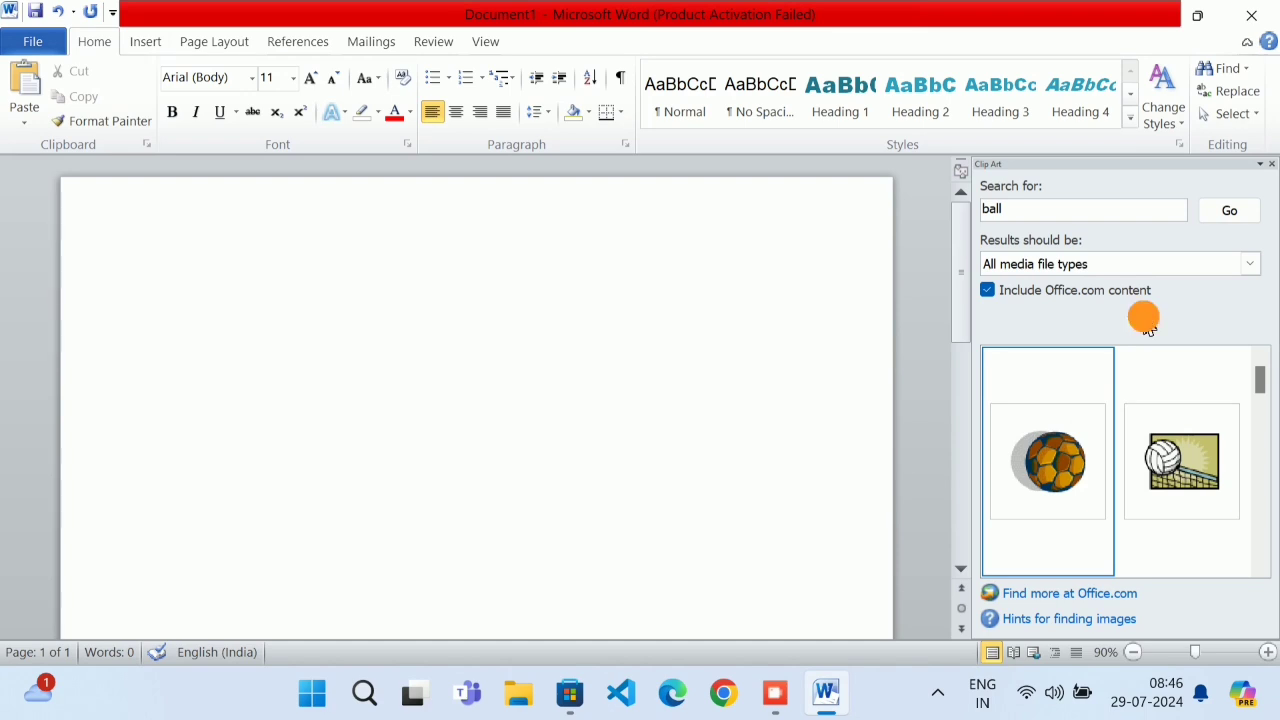
pyautogui.click(1104, 209)
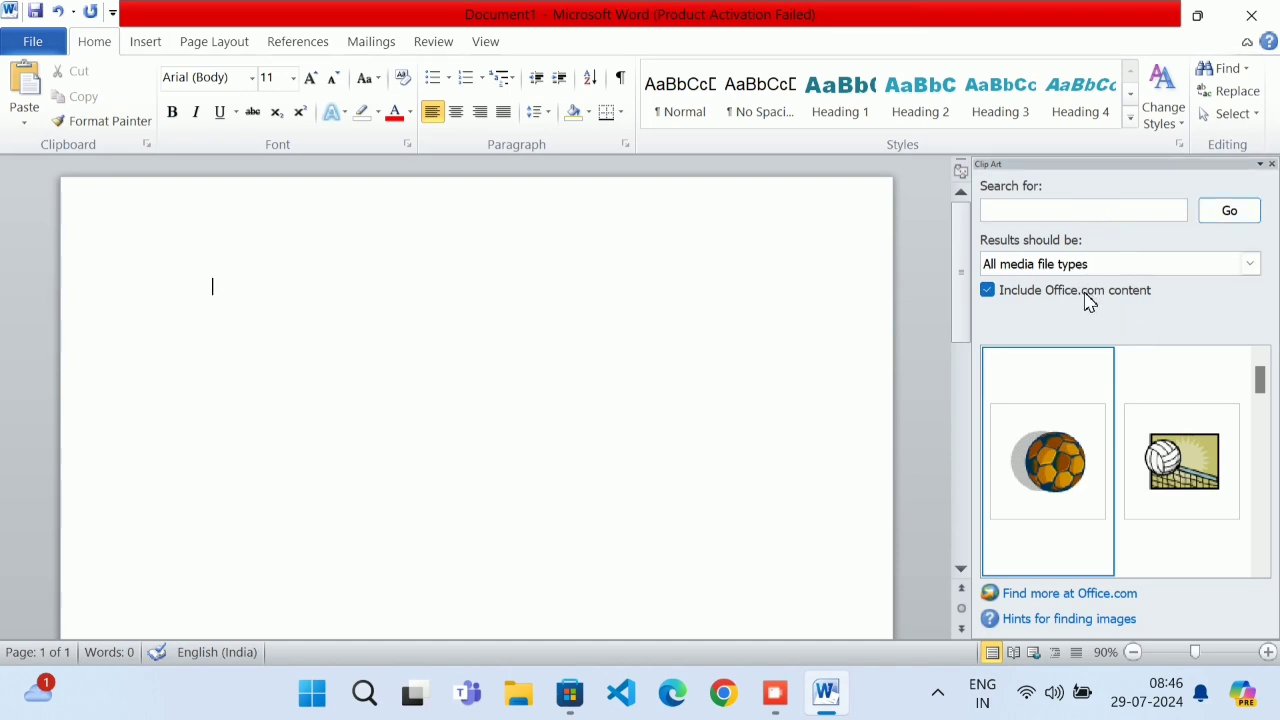
pyautogui.click(503, 547)
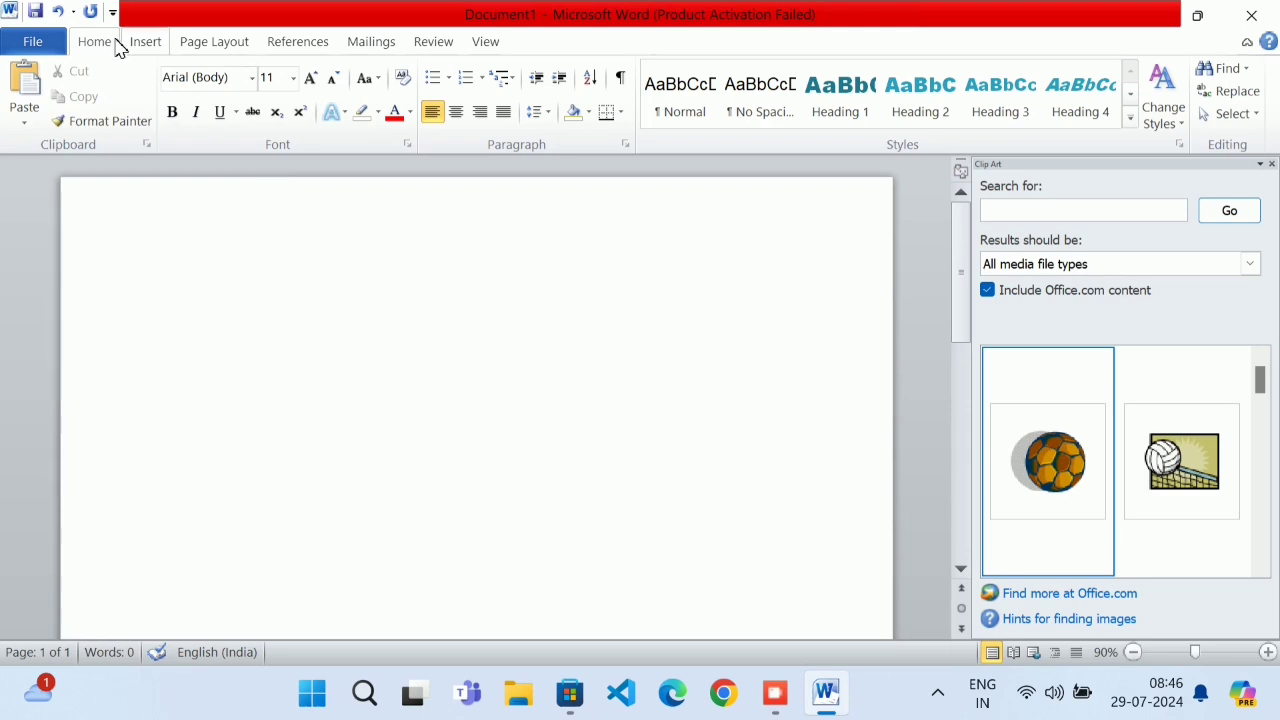
pyautogui.click(449, 79)
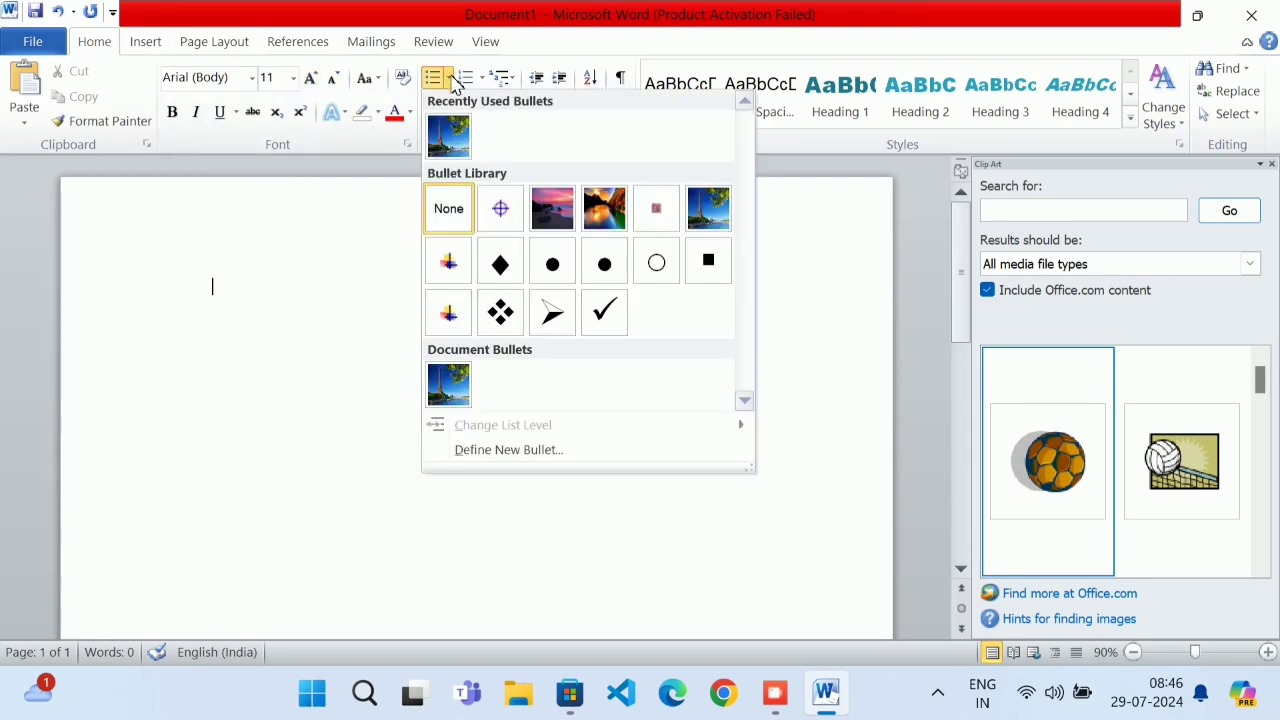
pyautogui.click(478, 451)
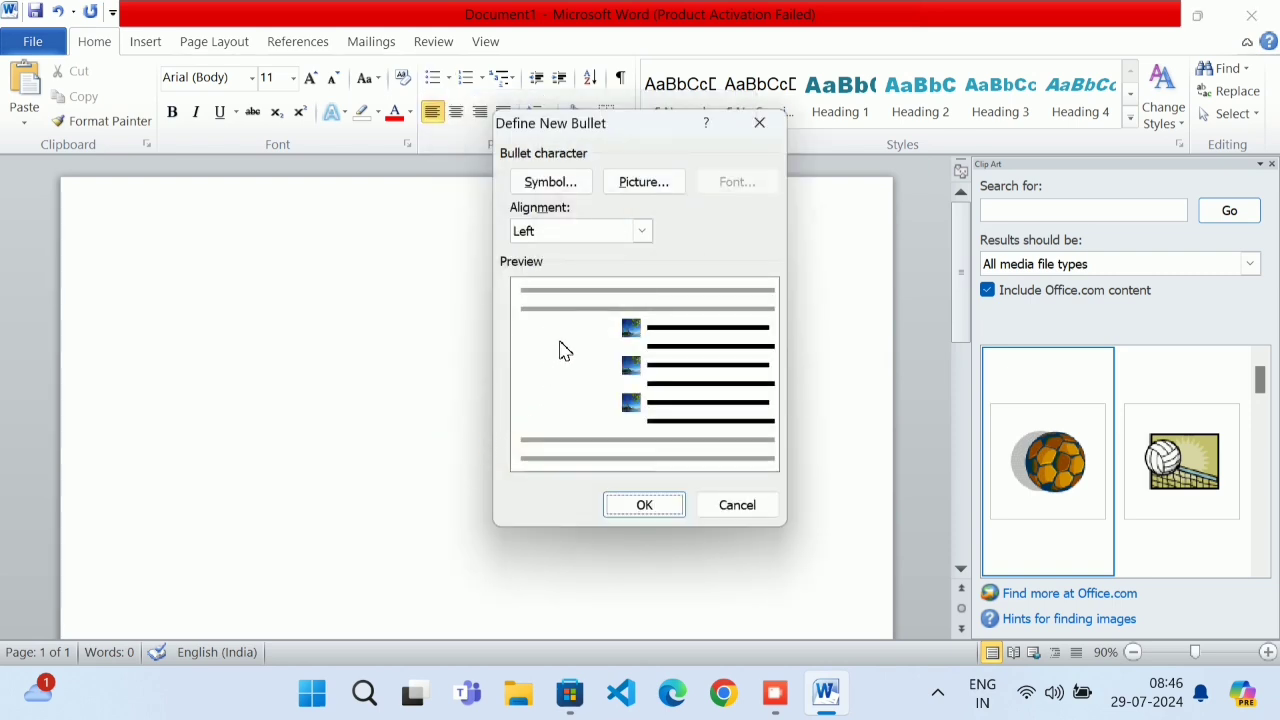
pyautogui.click(775, 692)
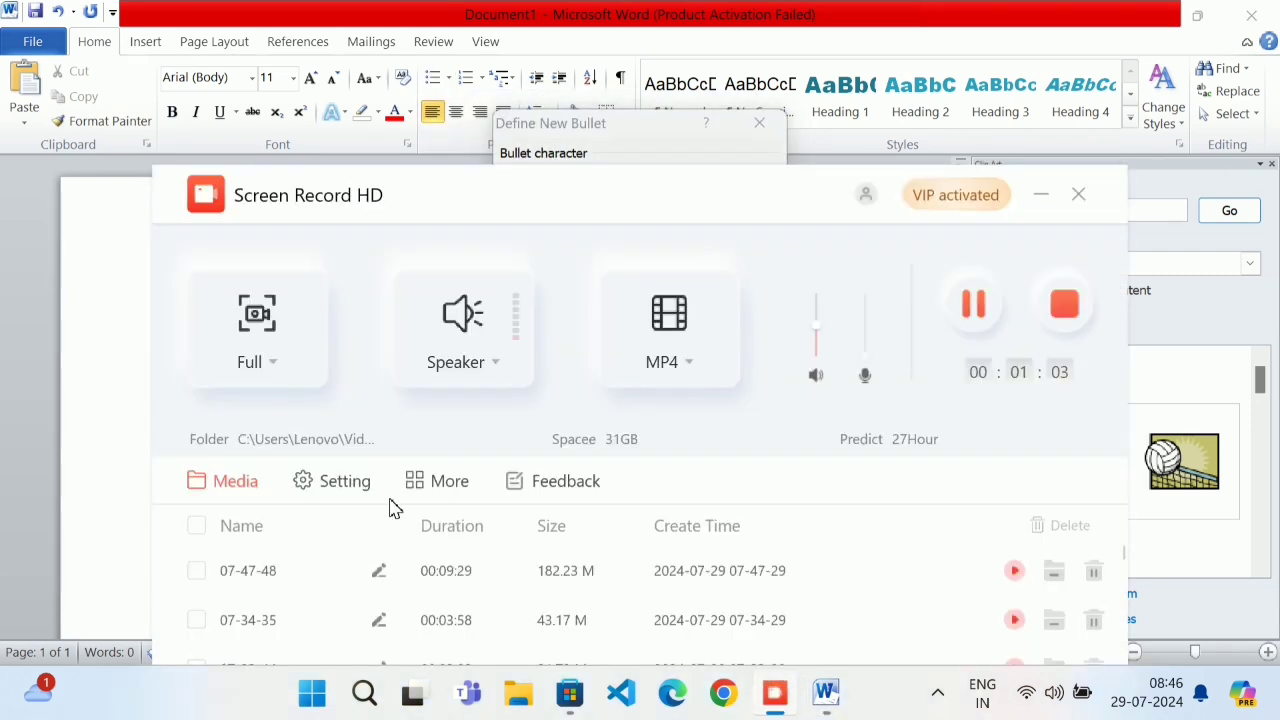
pyautogui.click(40, 285)
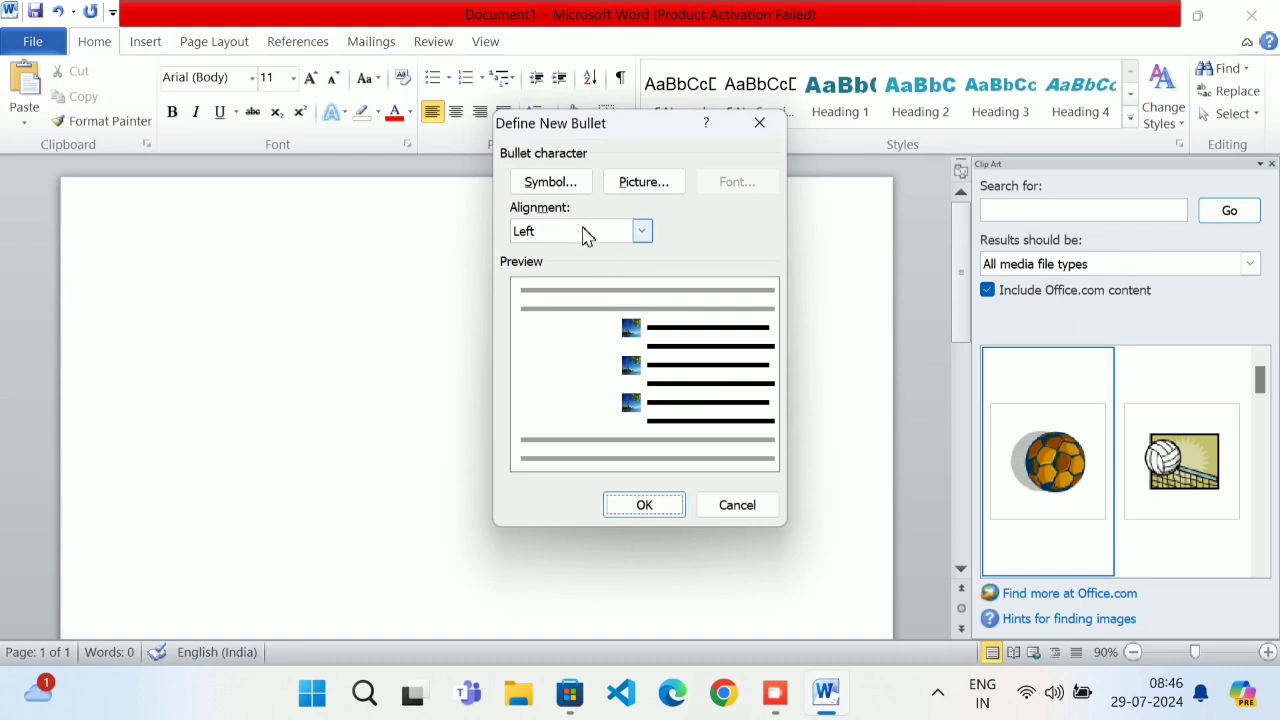
# Import Desktop\scenary as a picture bullet, apply it, then remove the bullet
pyautogui.click(643, 182)
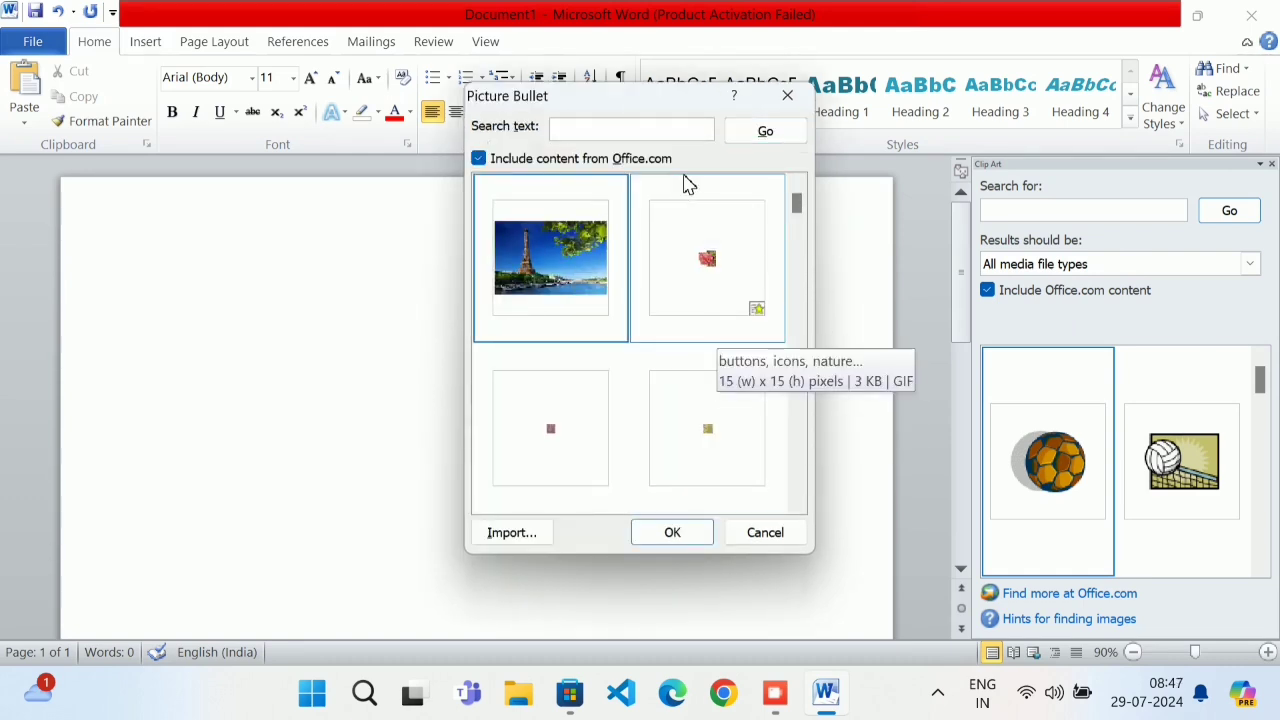
pyautogui.click(510, 532)
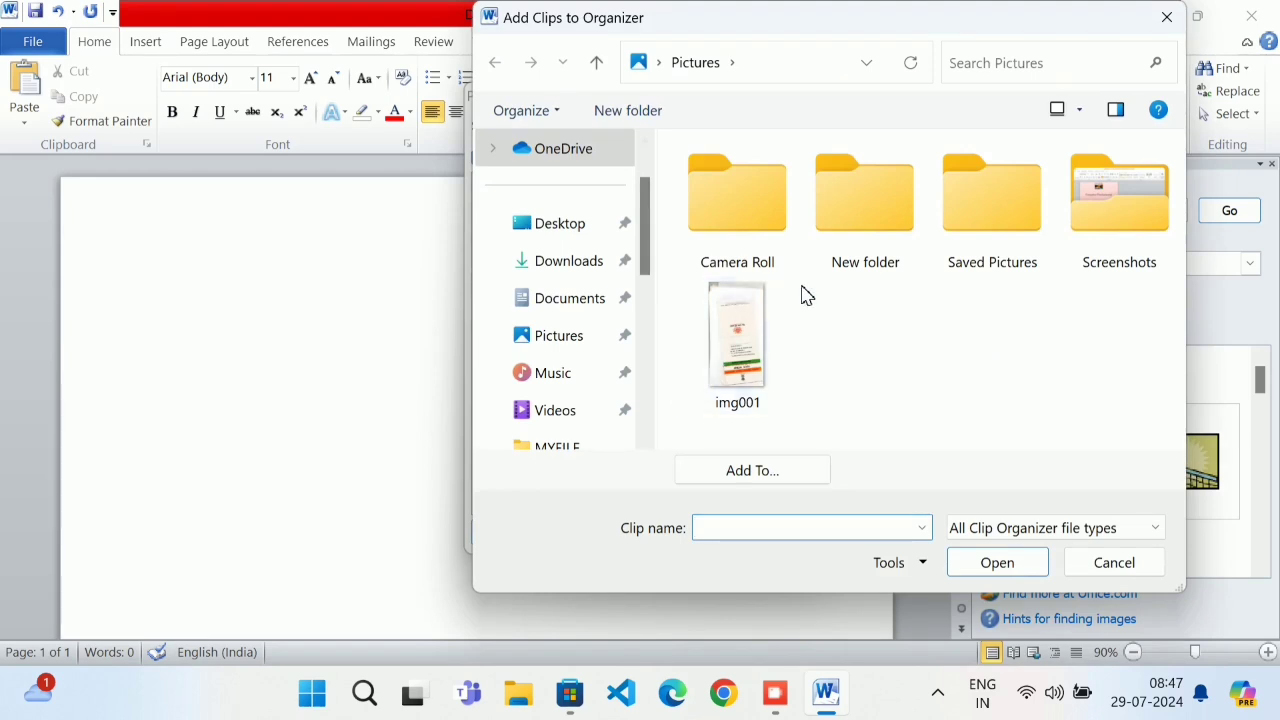
pyautogui.click(608, 229)
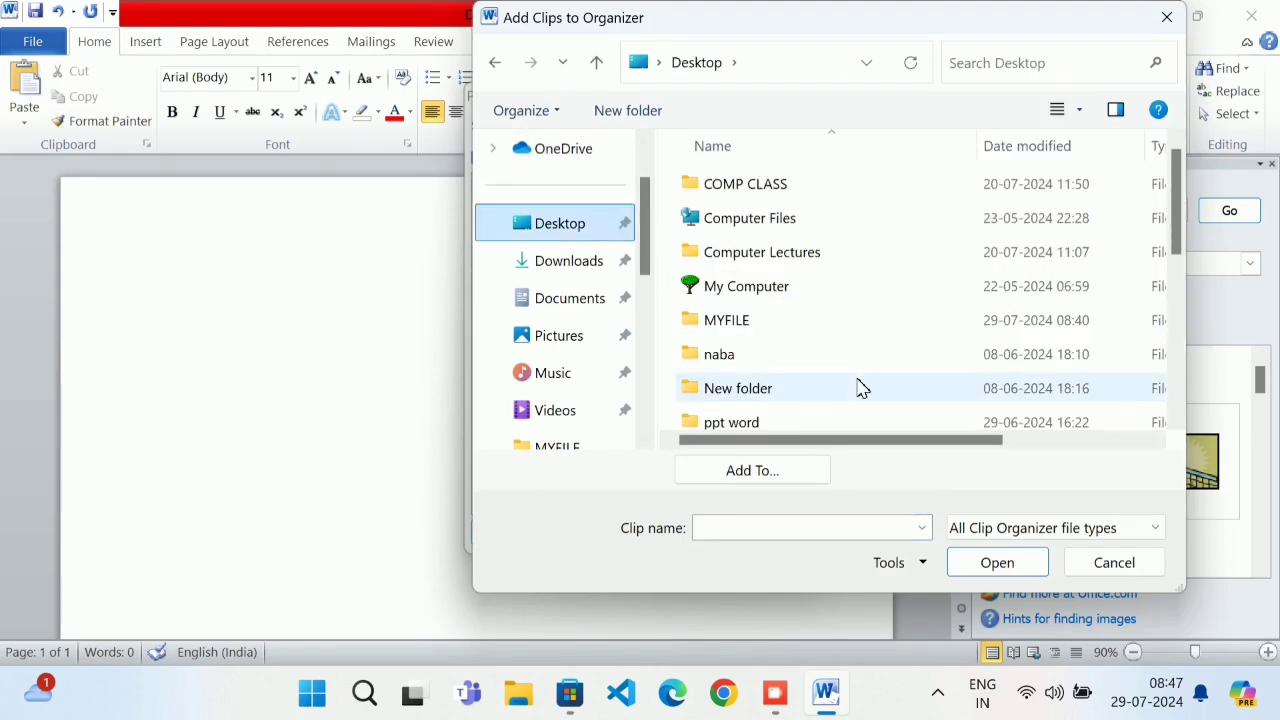
pyautogui.scroll(-5, 855, 330)
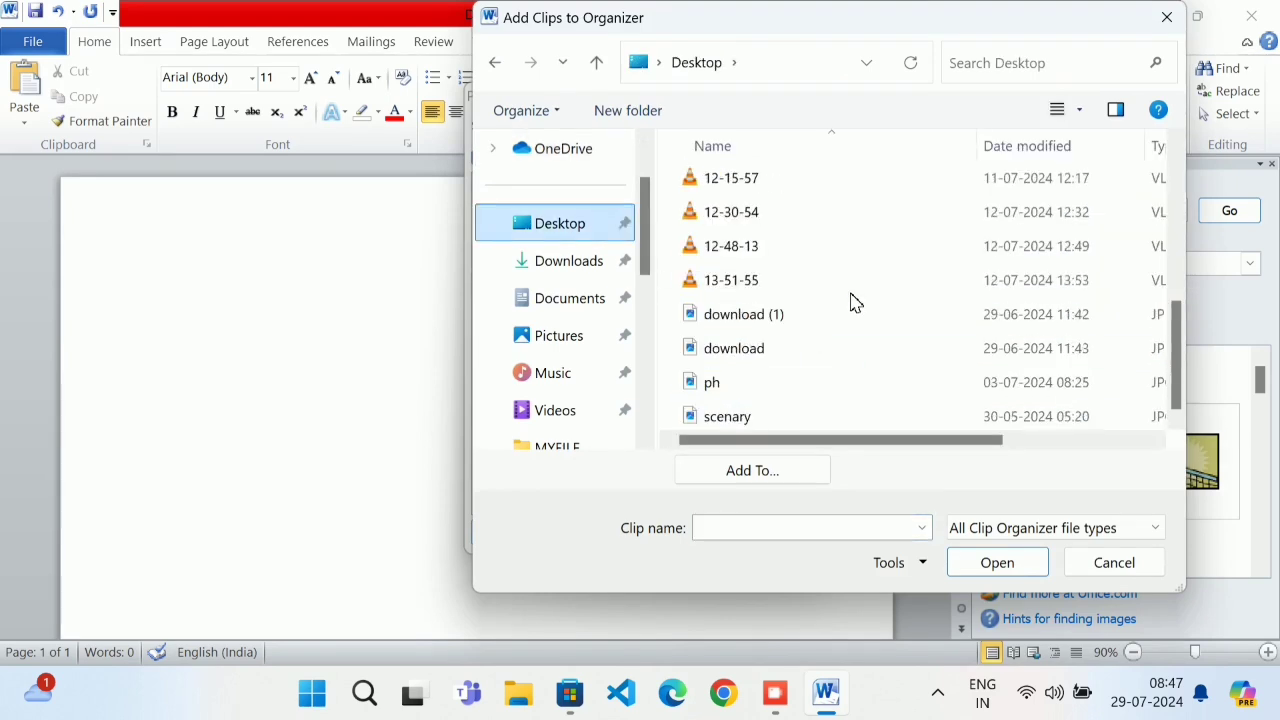
pyautogui.doubleClick(800, 420)
pyautogui.click(725, 255)
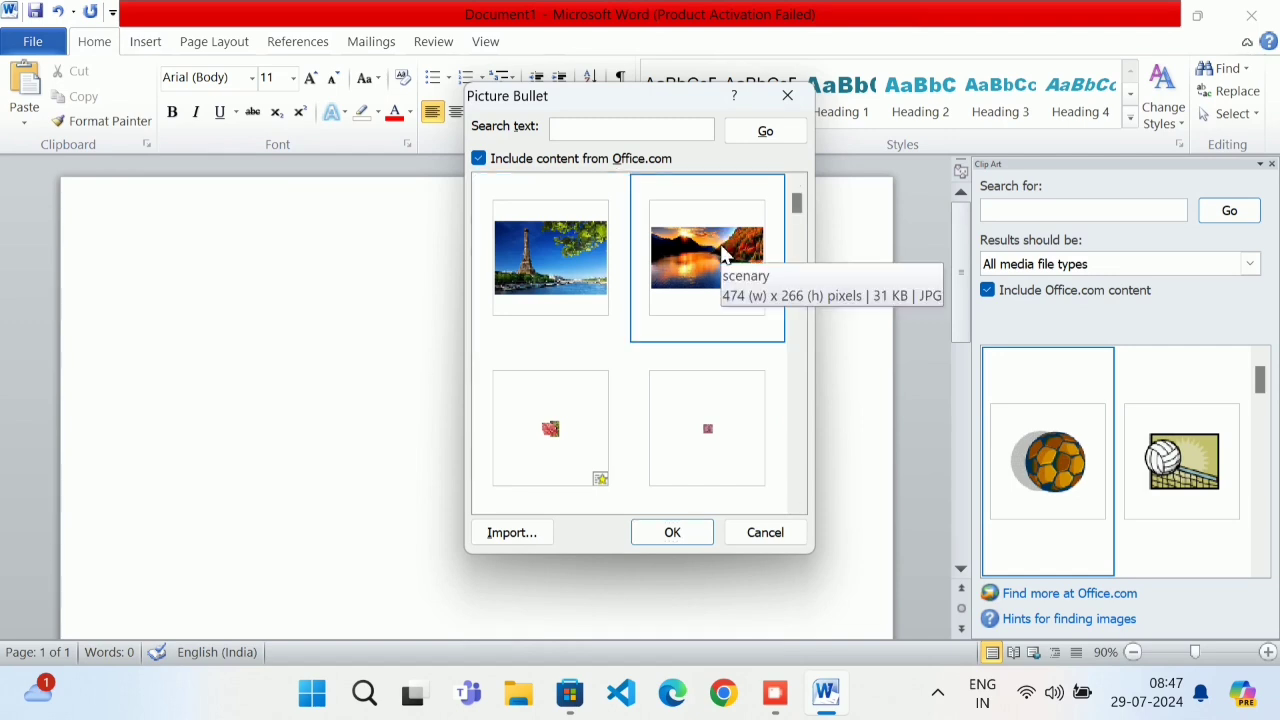
pyautogui.click(668, 532)
pyautogui.click(680, 506)
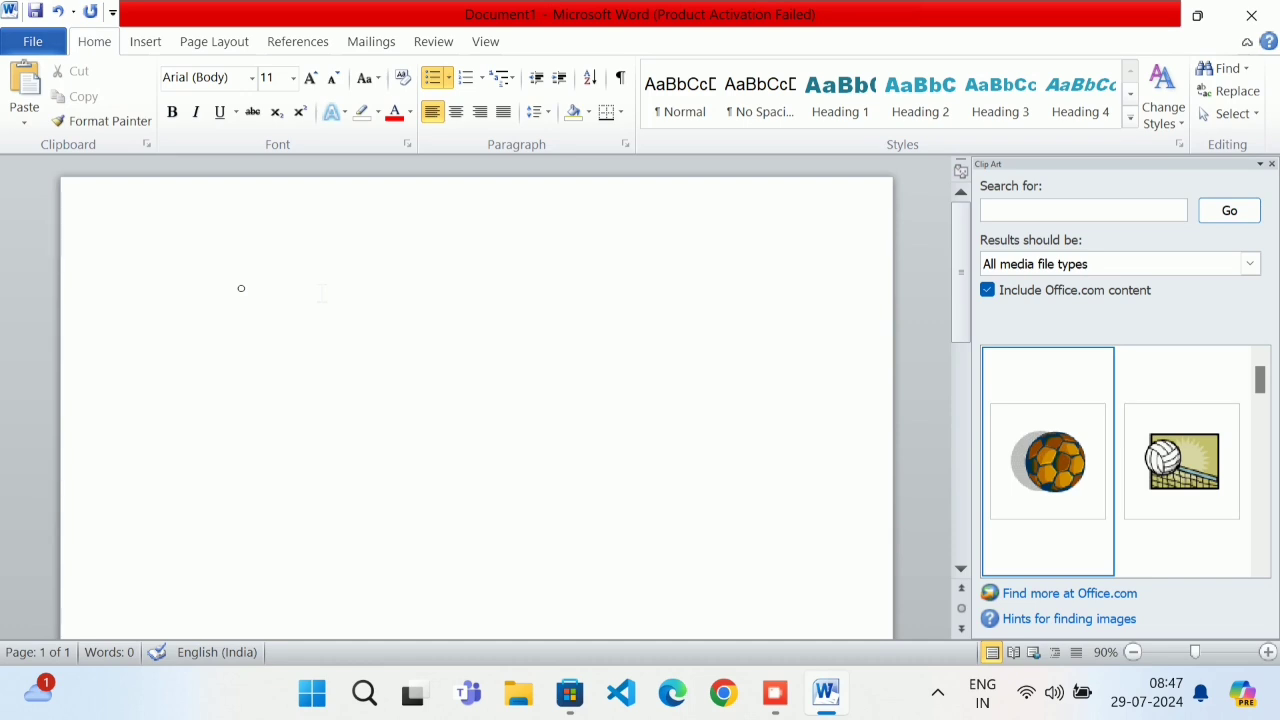
pyautogui.press('BackSpace')
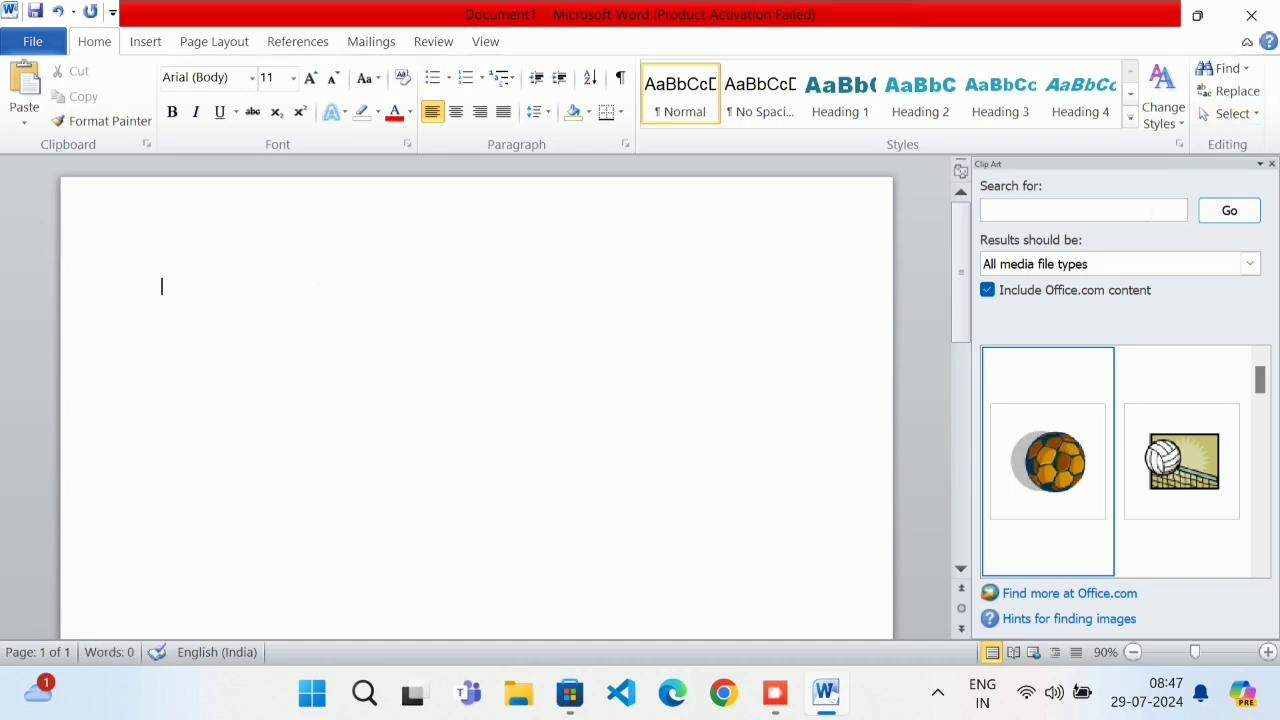
pyautogui.click(1152, 212)
# Insert the sunset-lake photo from the Clip Art results
pyautogui.click(1215, 218)
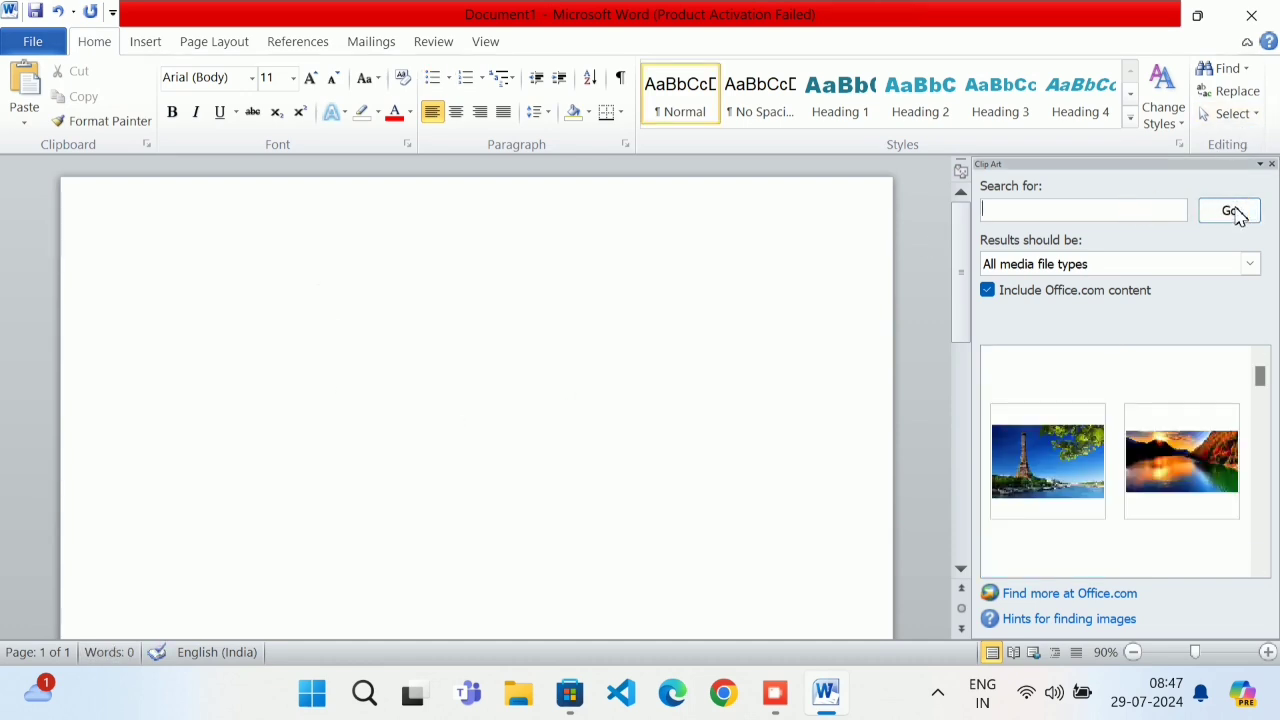
pyautogui.click(1148, 472)
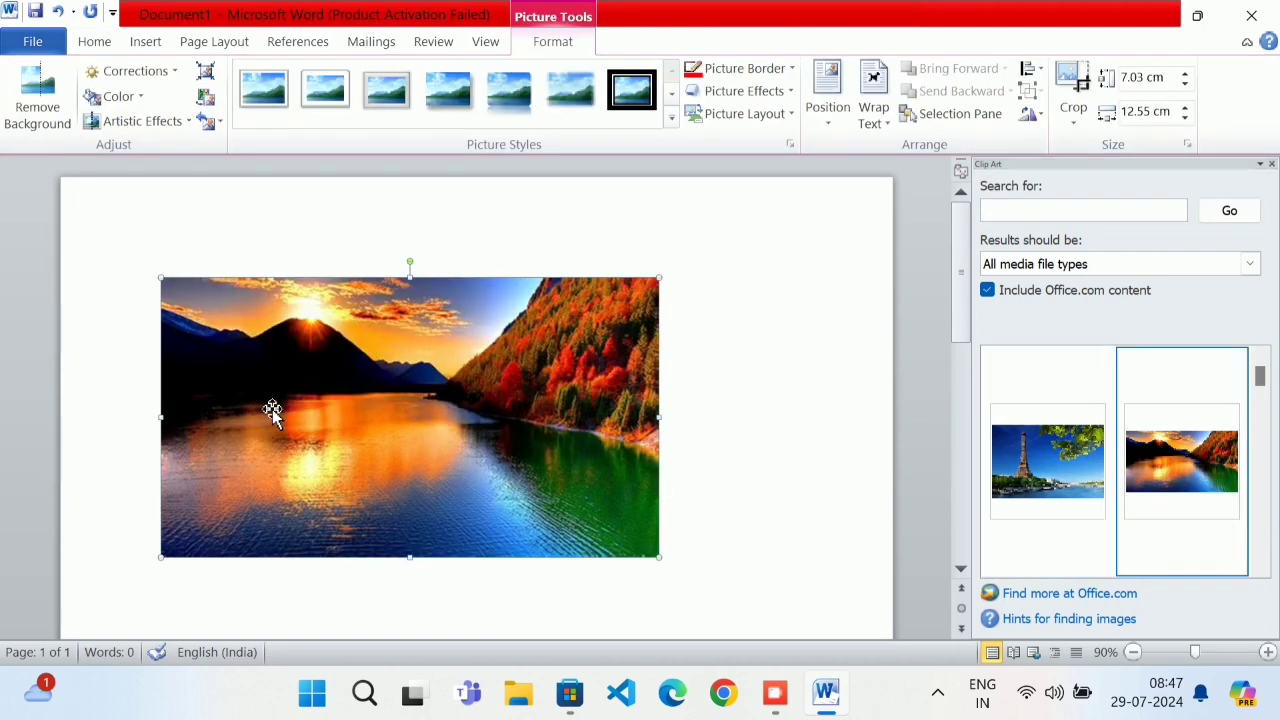
pyautogui.click(755, 325)
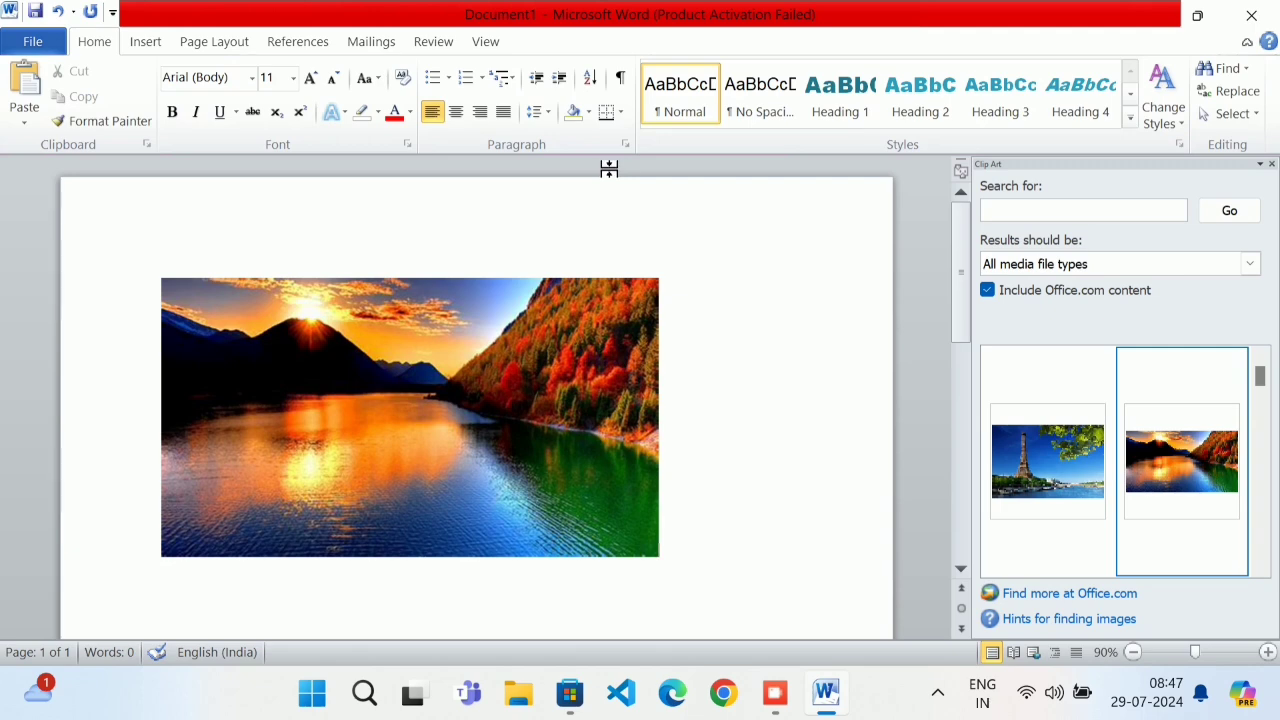
pyautogui.click(322, 330)
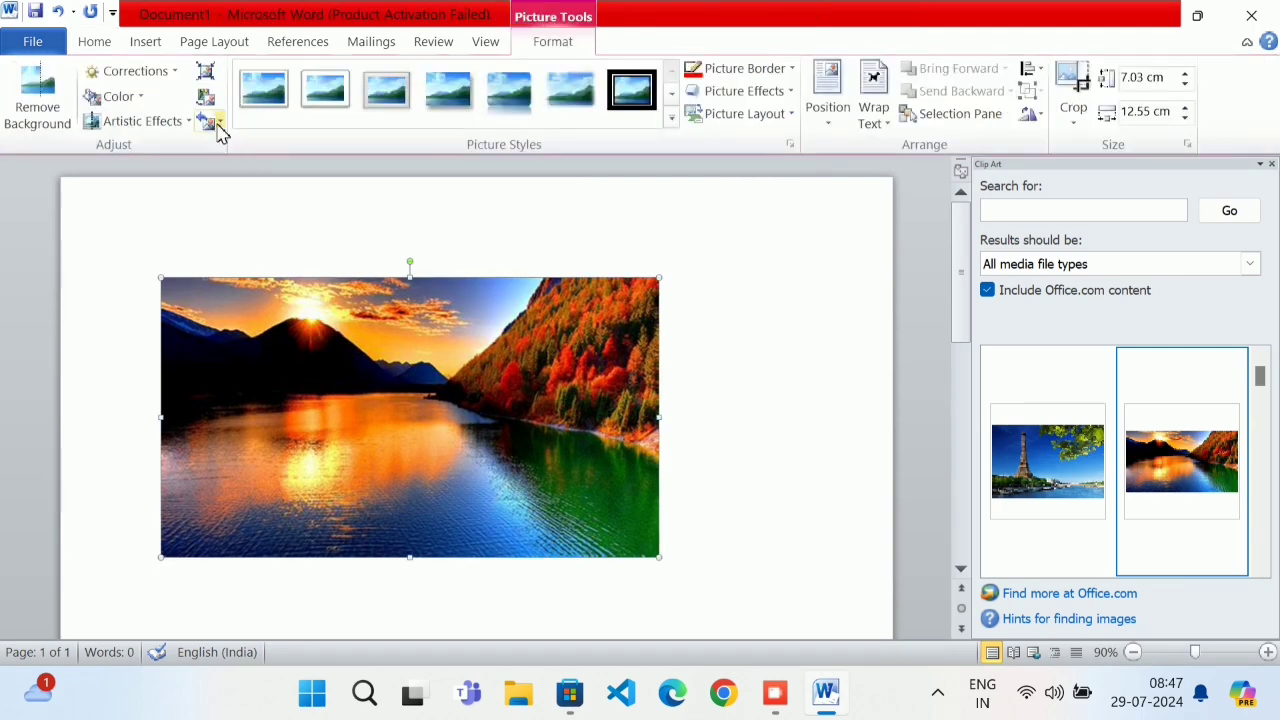
pyautogui.click(94, 41)
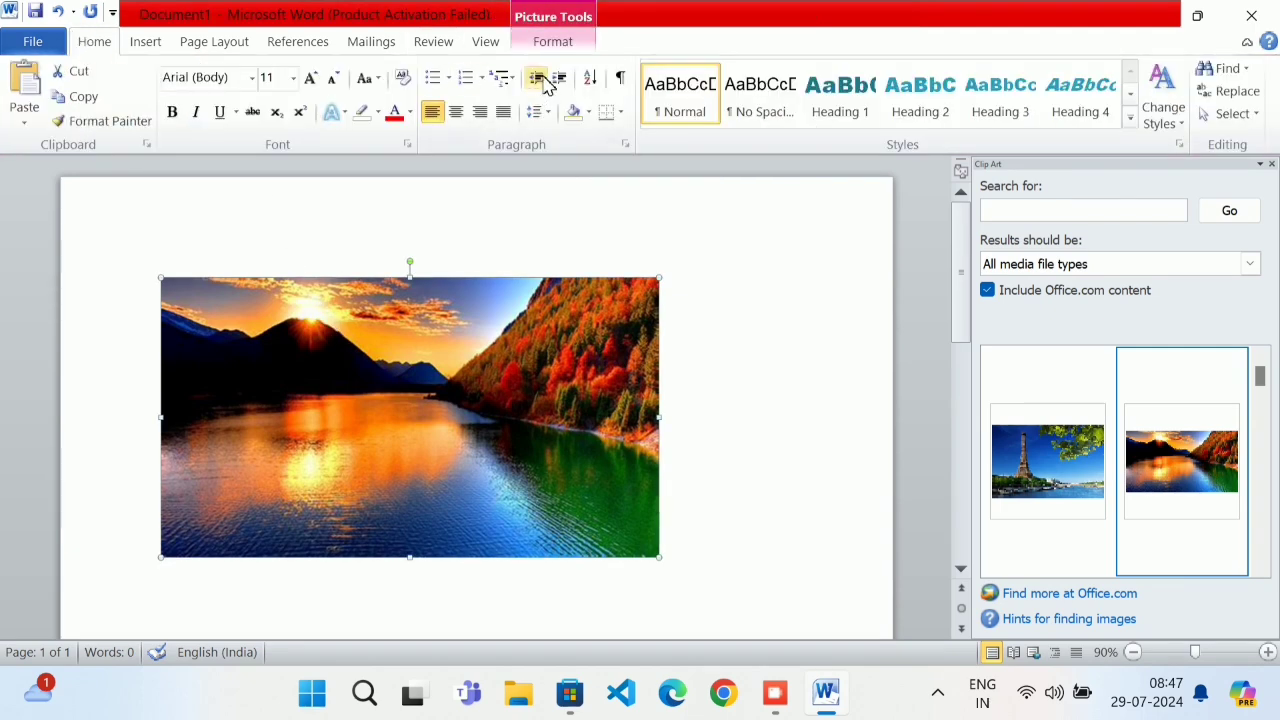
# Import the Desktop 'ph' photo as a picture bullet and apply it
pyautogui.click(450, 78)
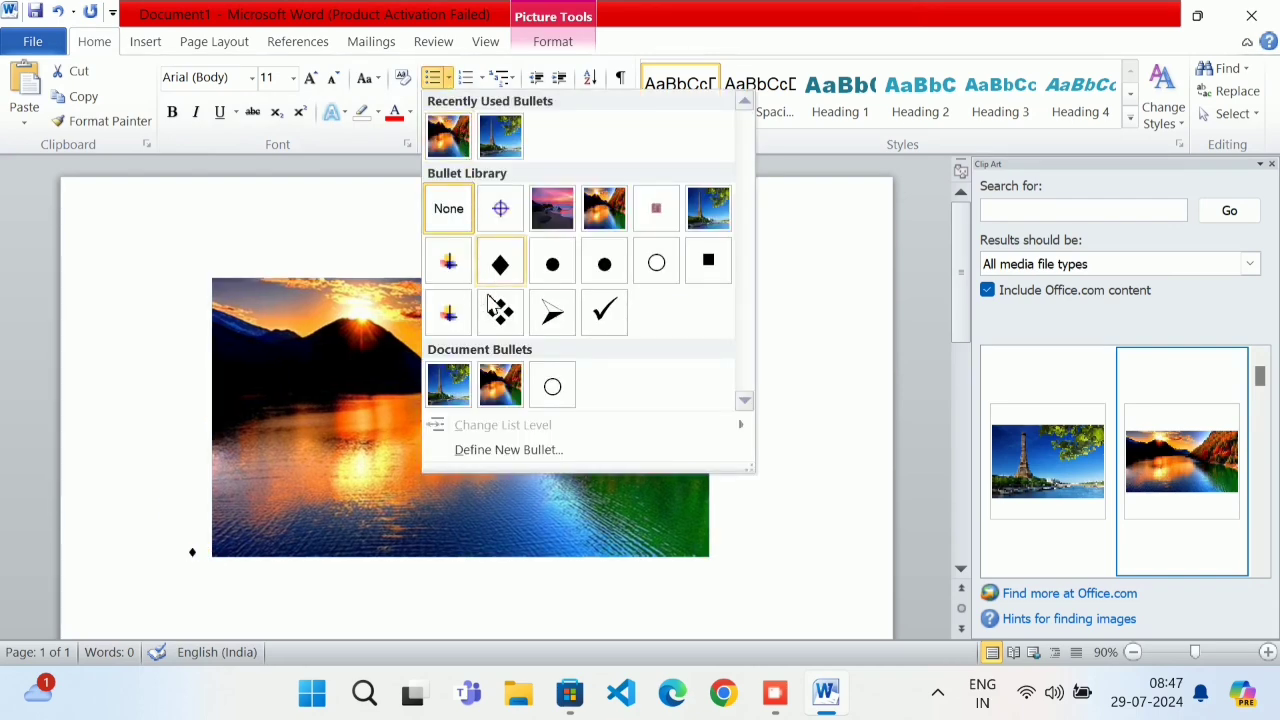
pyautogui.click(568, 451)
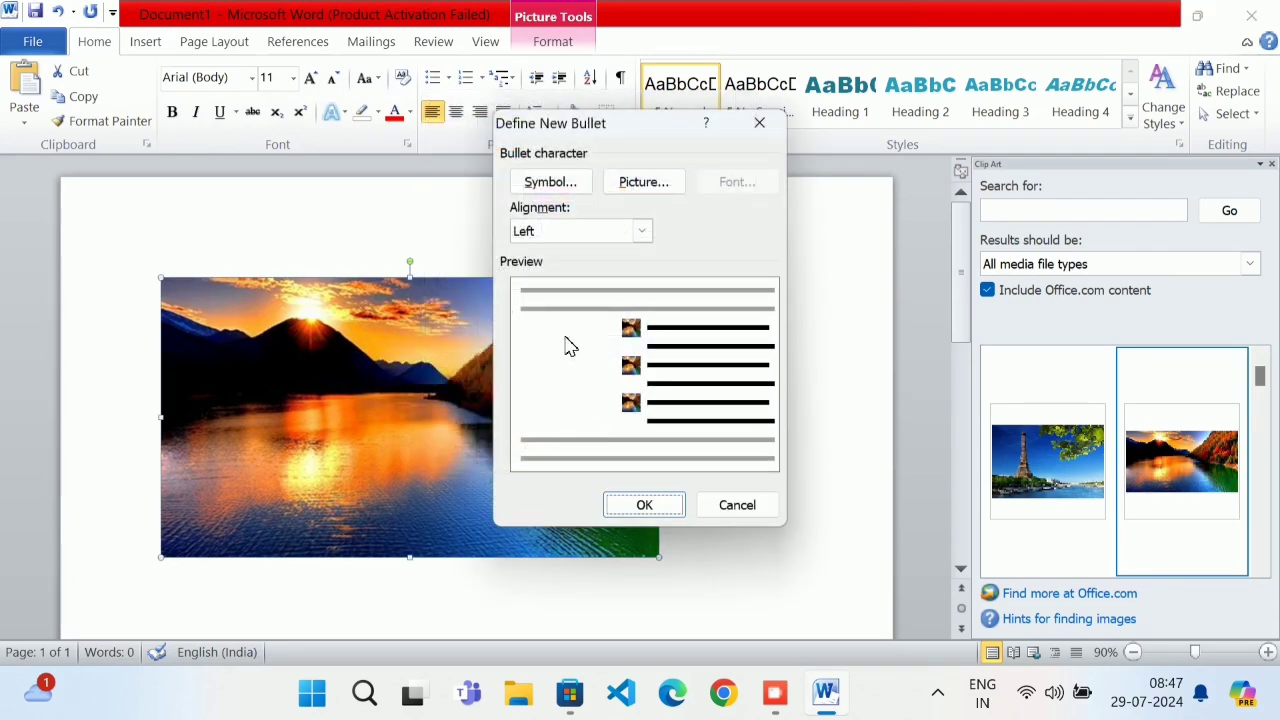
pyautogui.click(660, 188)
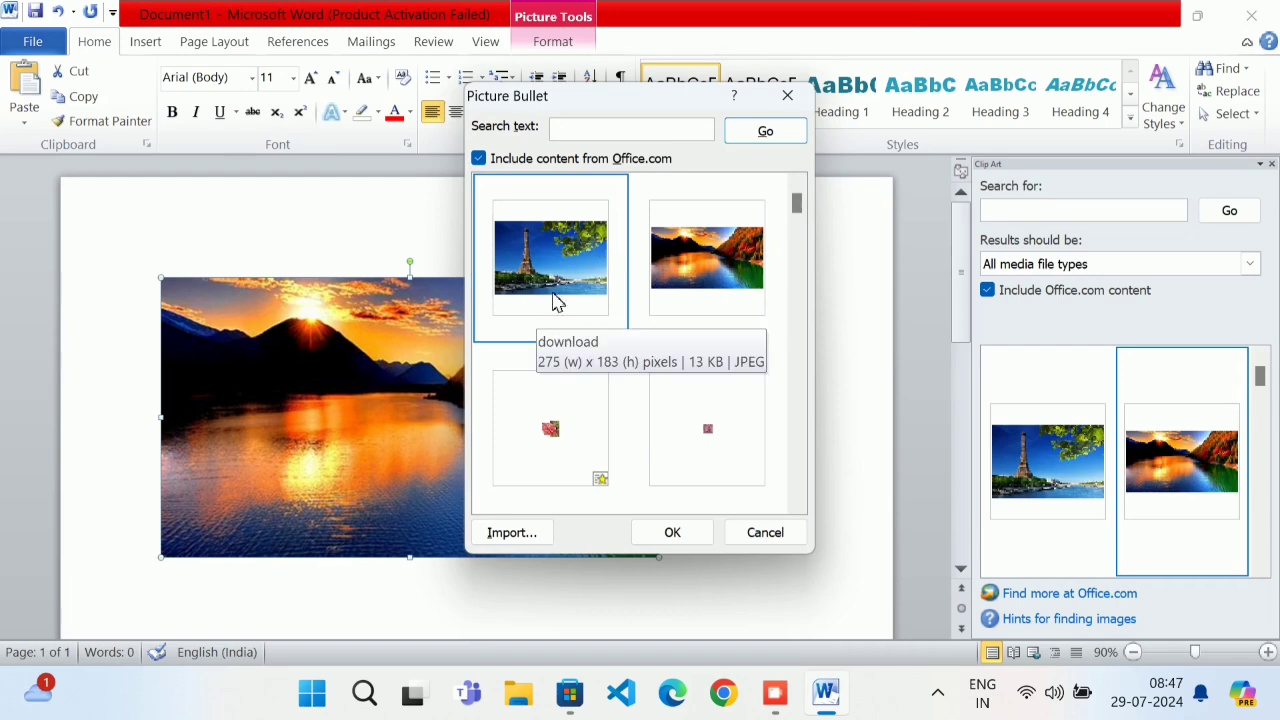
pyautogui.click(507, 530)
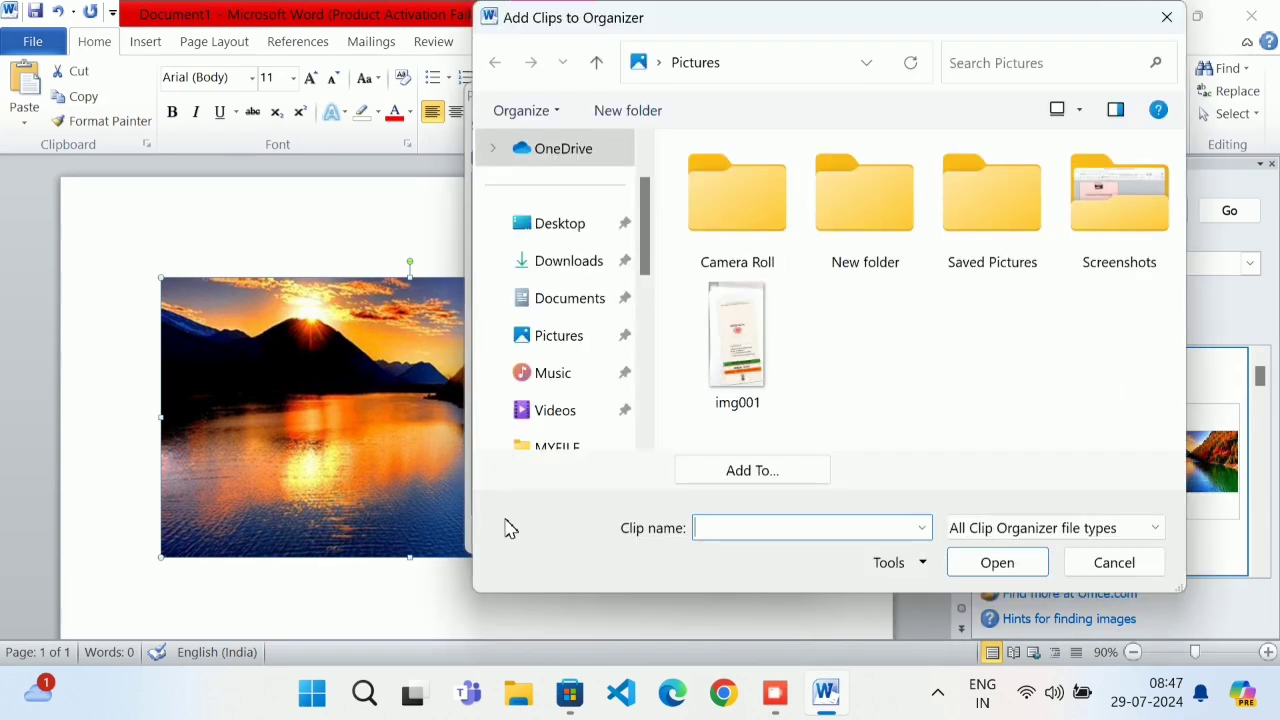
pyautogui.click(620, 225)
pyautogui.scroll(-4, 725, 343)
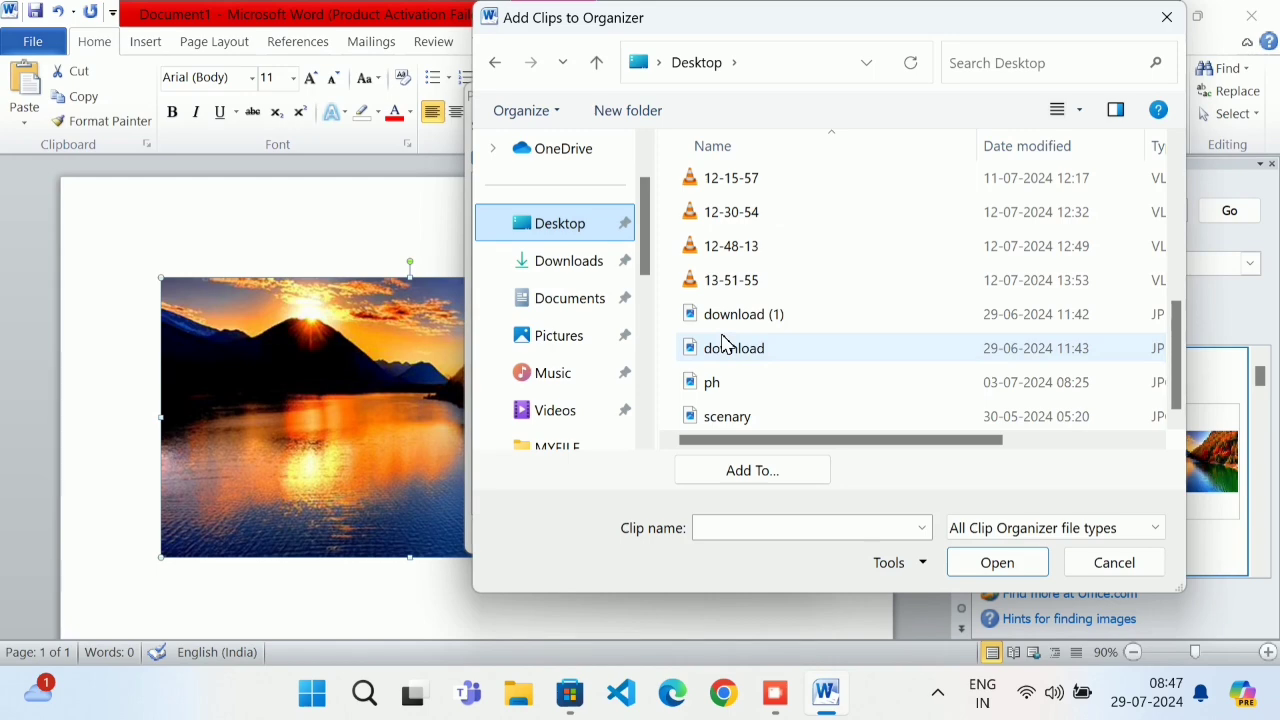
pyautogui.doubleClick(757, 381)
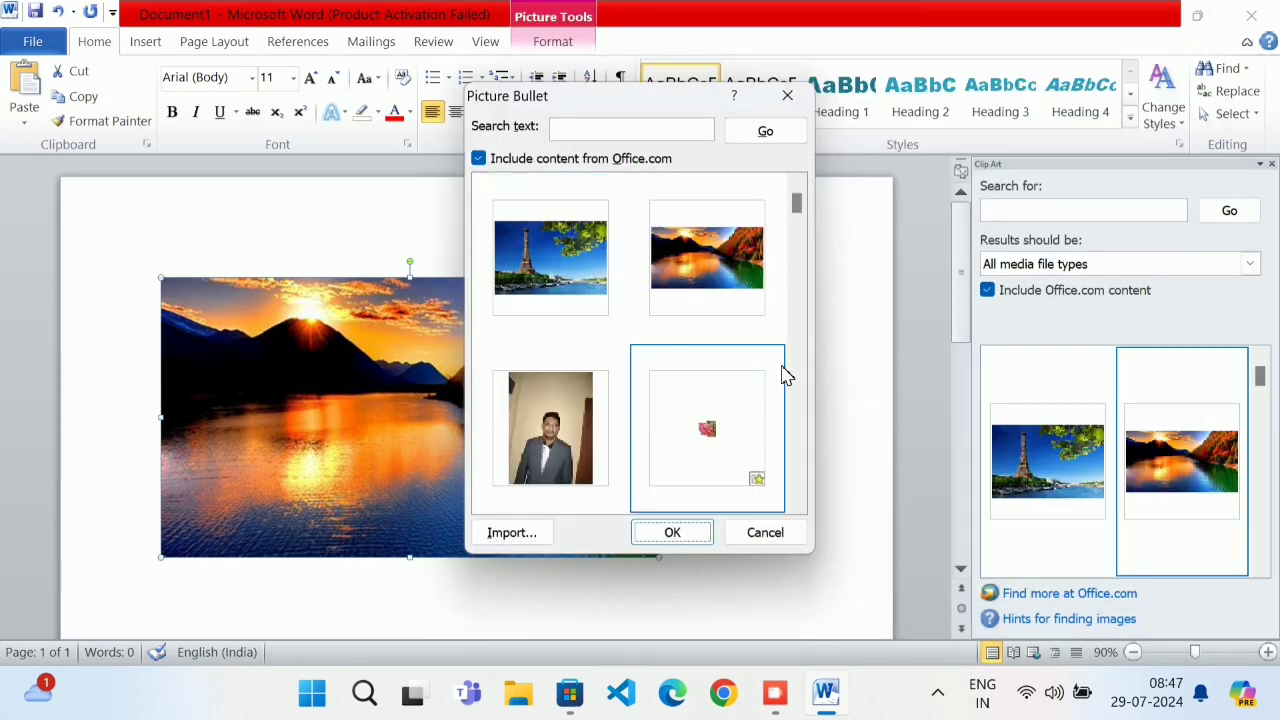
pyautogui.click(580, 445)
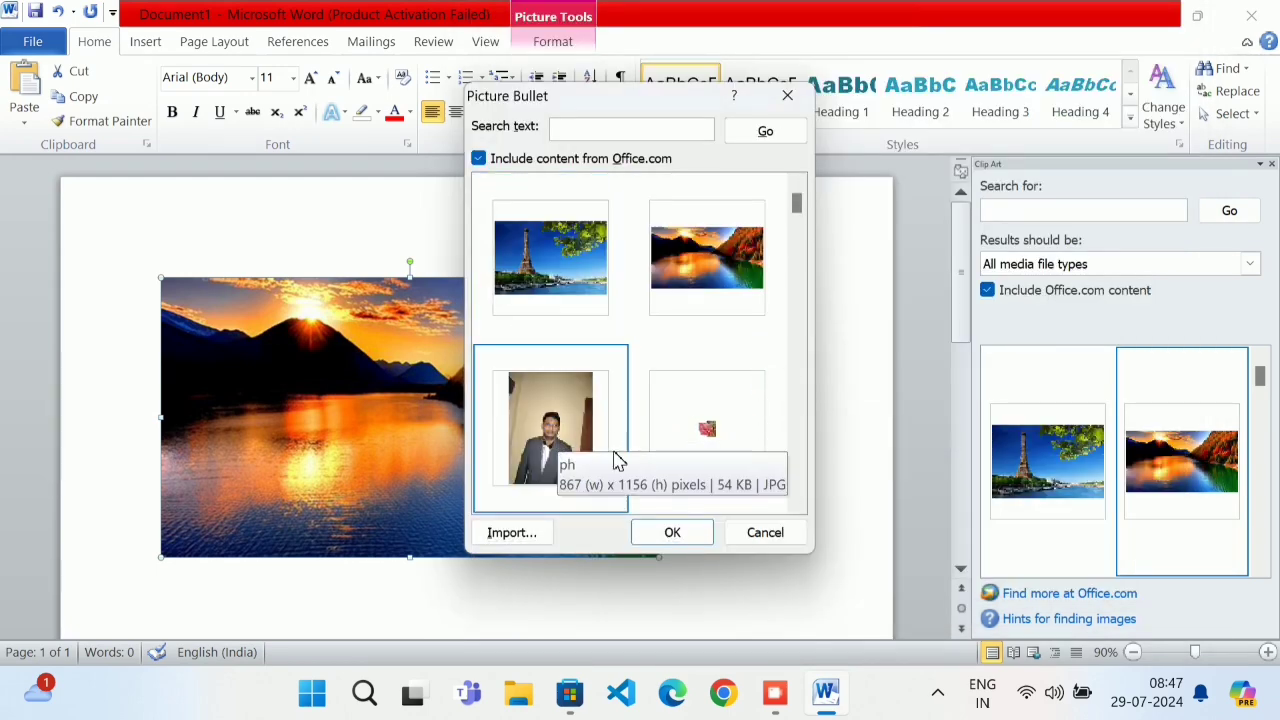
pyautogui.click(675, 530)
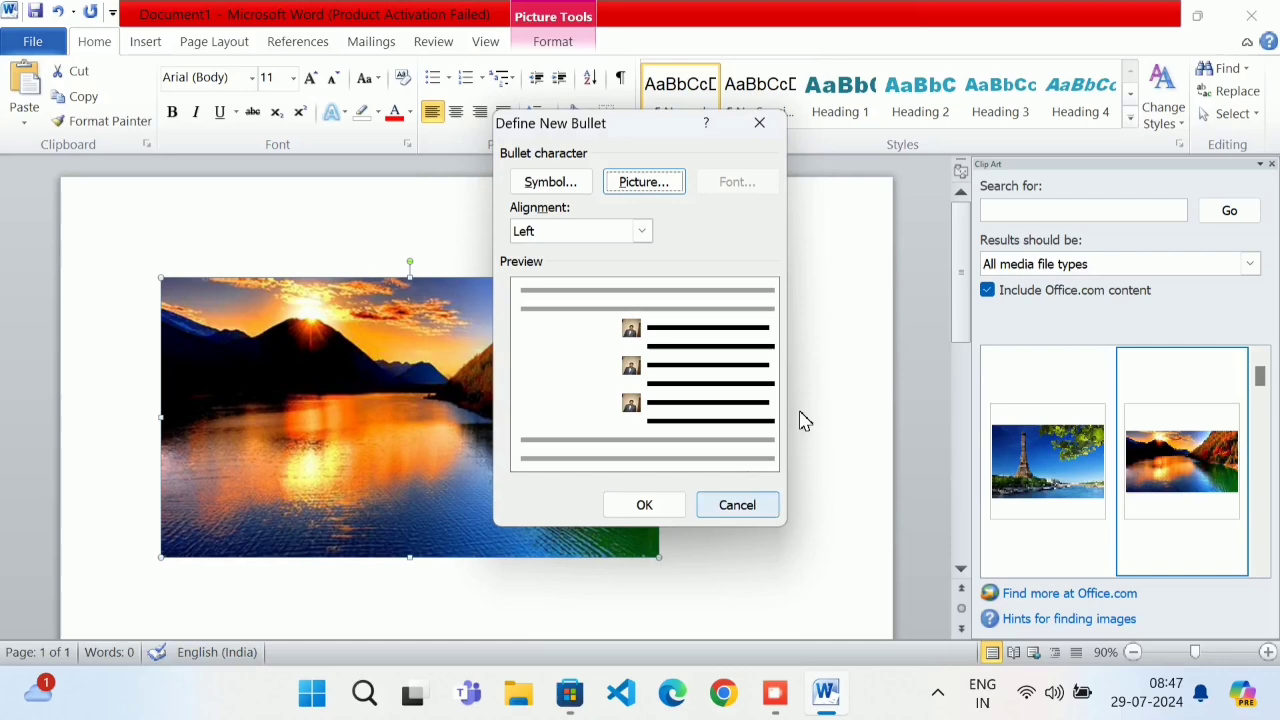
pyautogui.click(646, 503)
pyautogui.click(1228, 214)
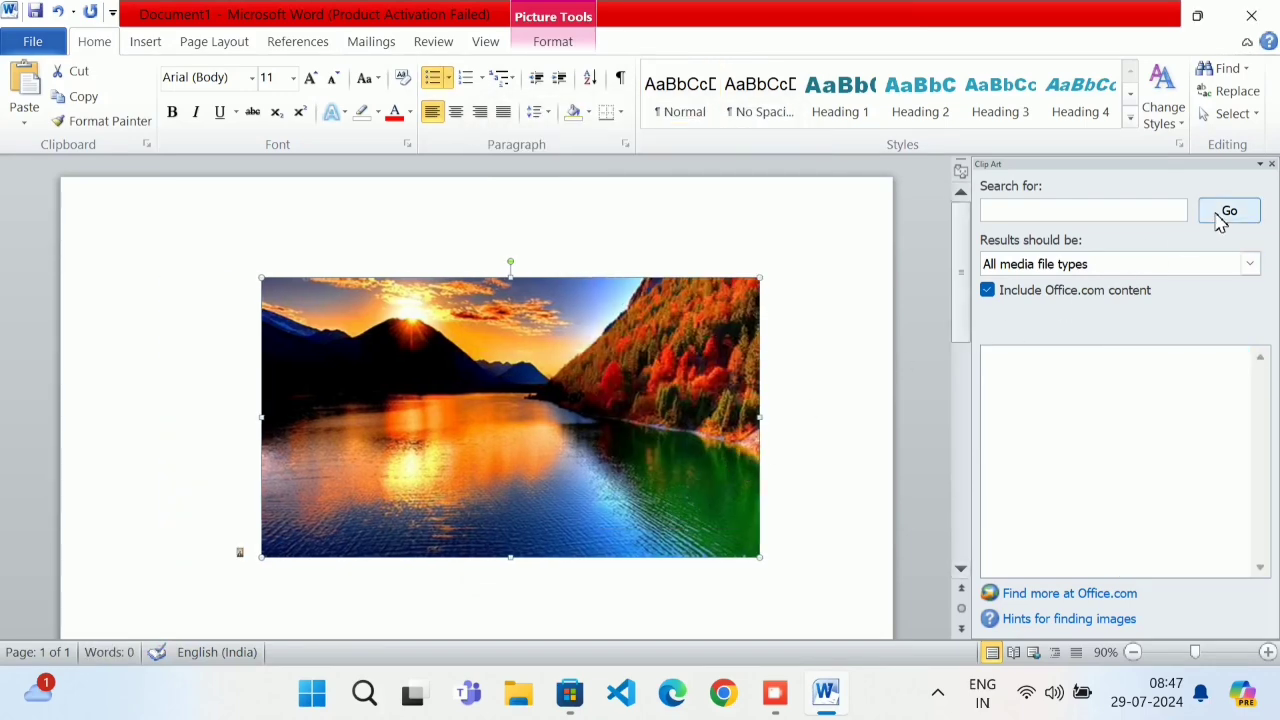
# Insert the portrait photo, undo it, and open the Shapes gallery
pyautogui.click(1060, 465)
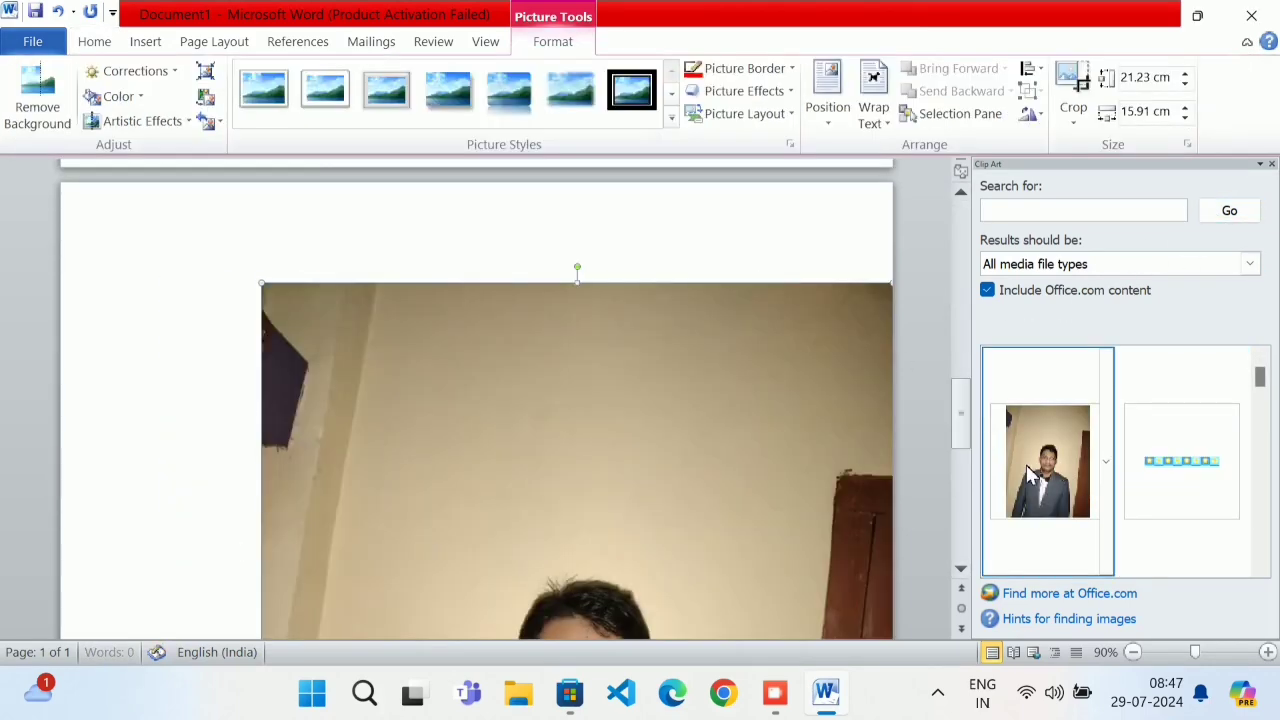
pyautogui.scroll(-2, 833, 496)
pyautogui.scroll(11, 833, 494)
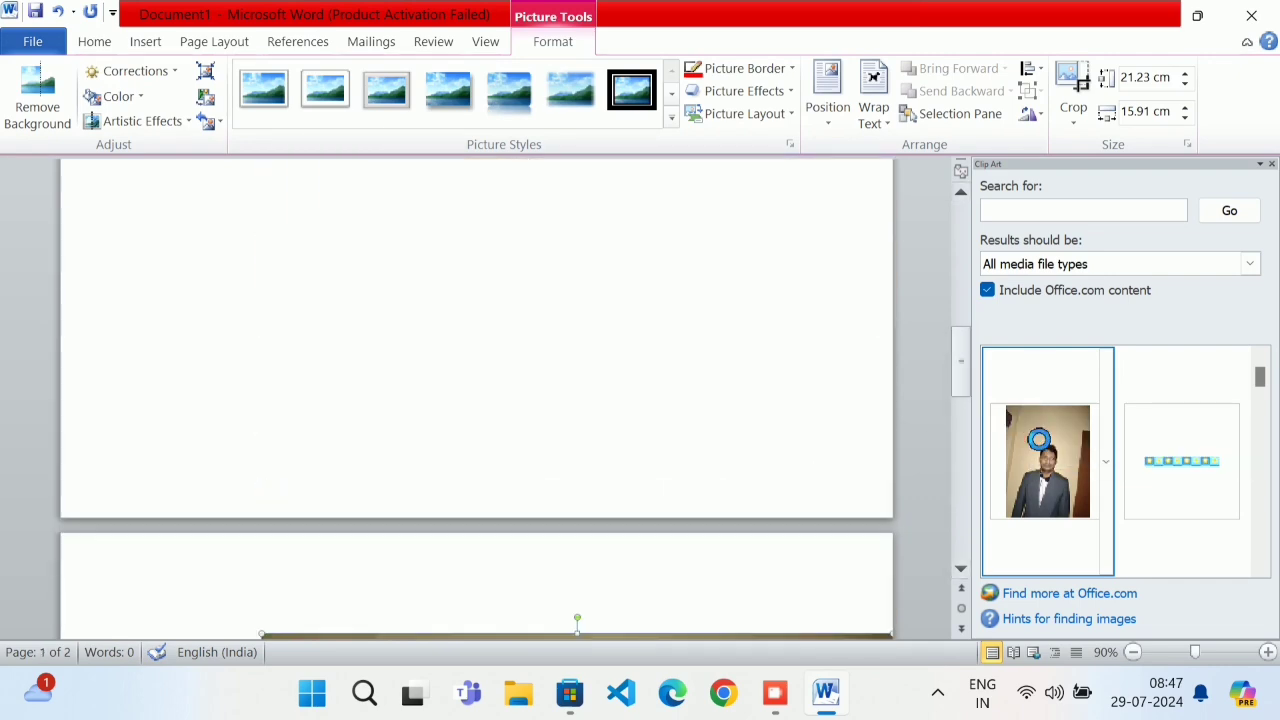
pyautogui.scroll(-5, 877, 349)
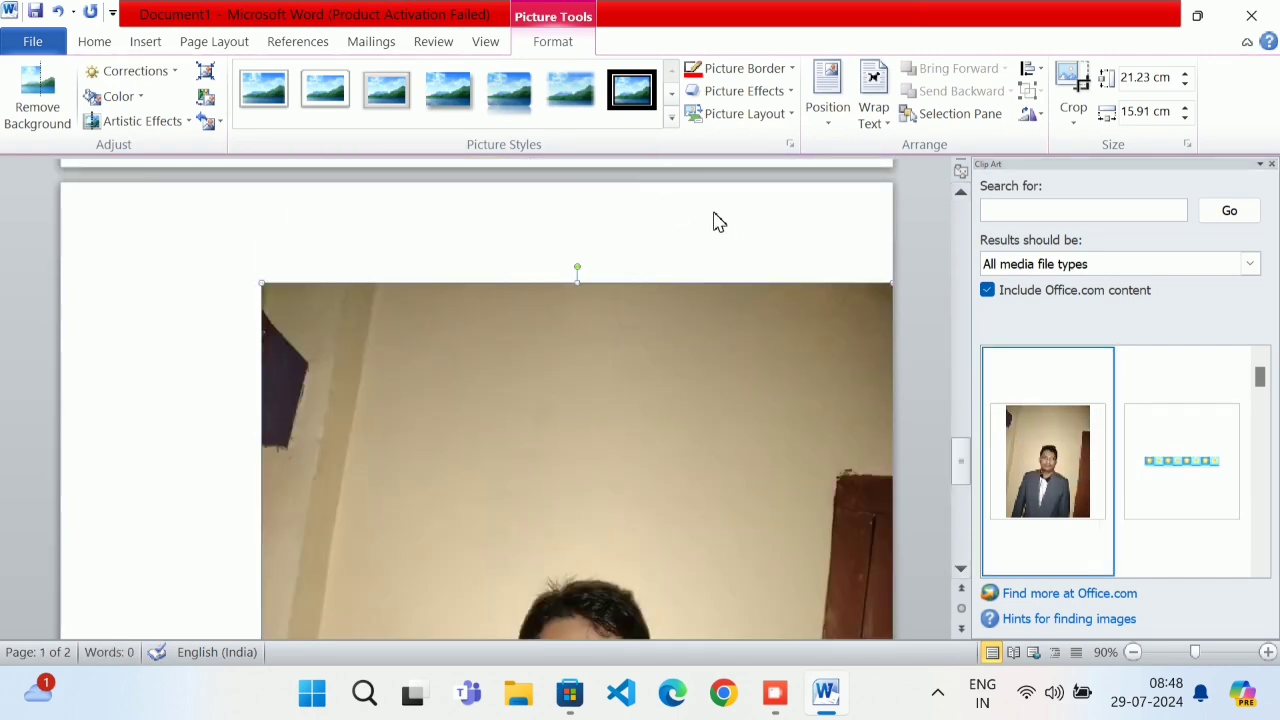
pyautogui.hotkey('ctrl', 'z')
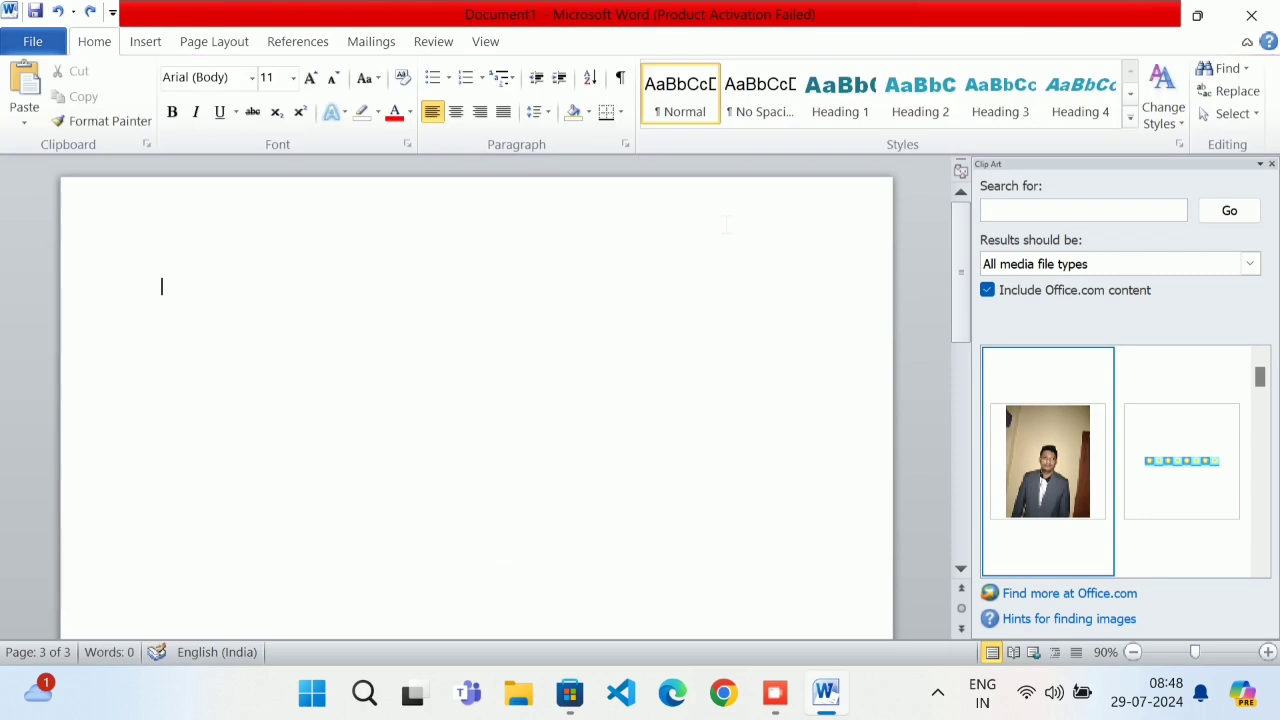
pyautogui.click(140, 40)
pyautogui.click(304, 112)
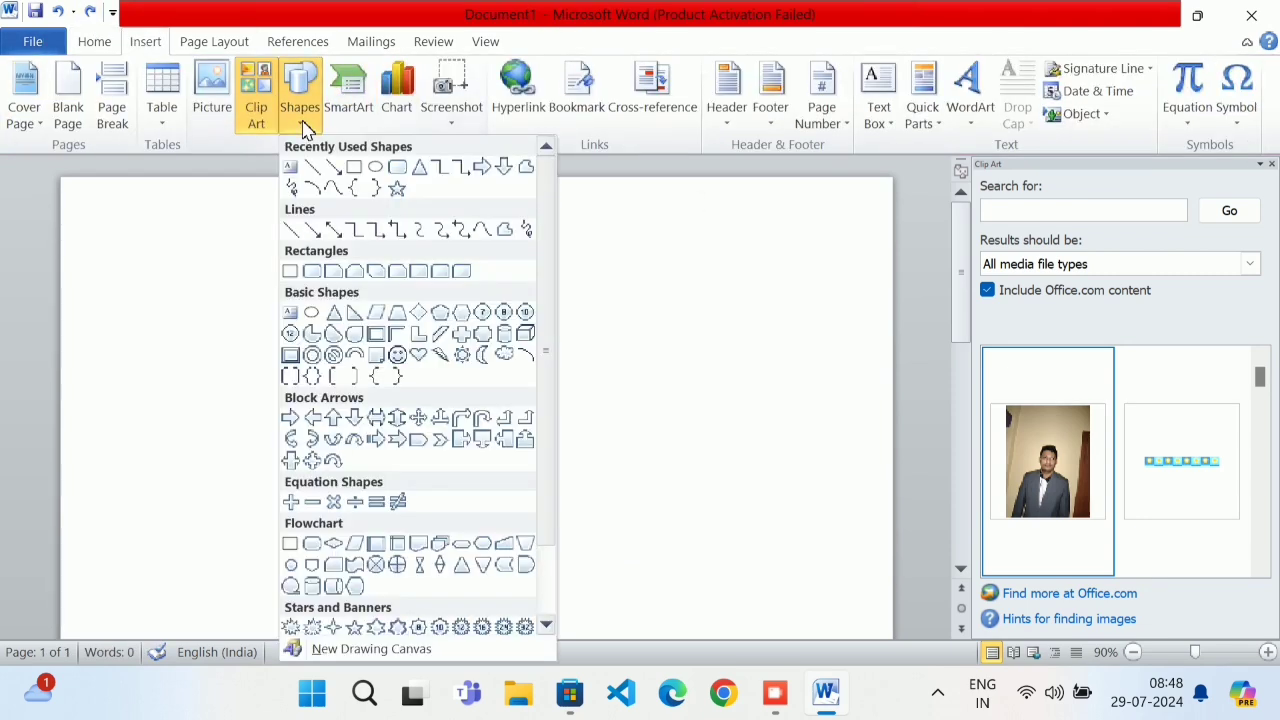
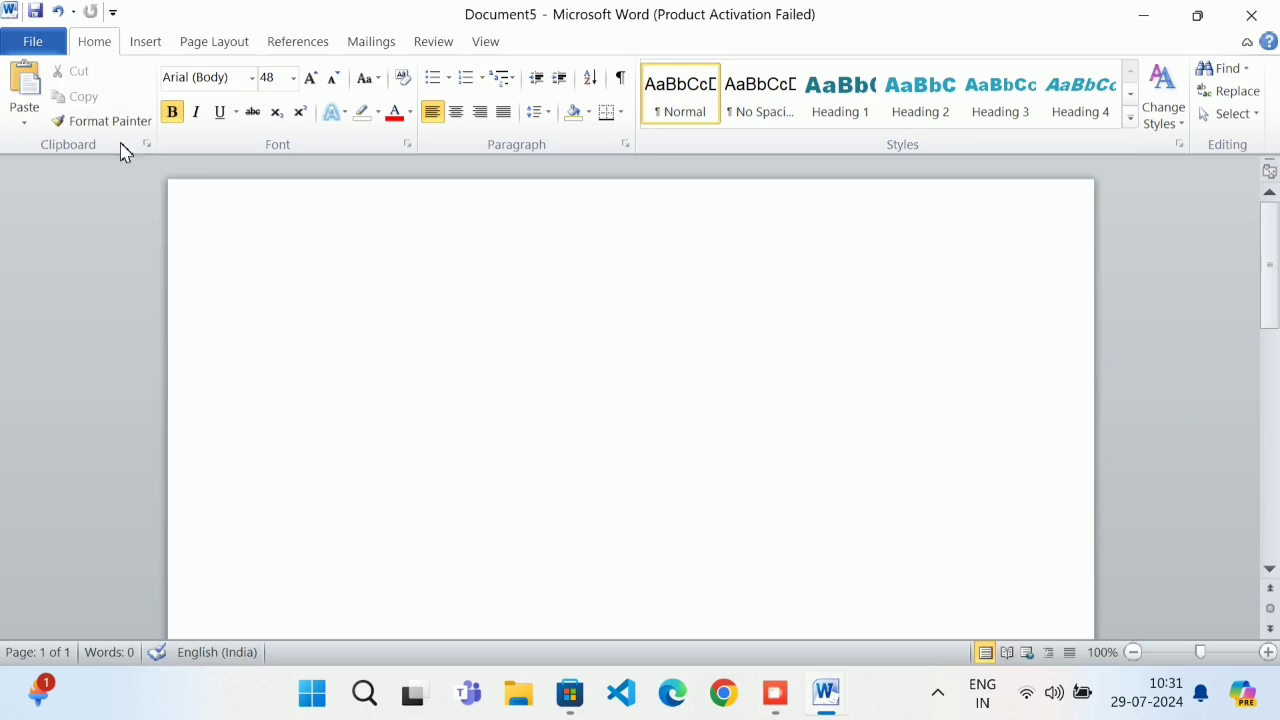
# From the Insert tab, show the Screenshot list of open windows available to capture
pyautogui.click(138, 44)
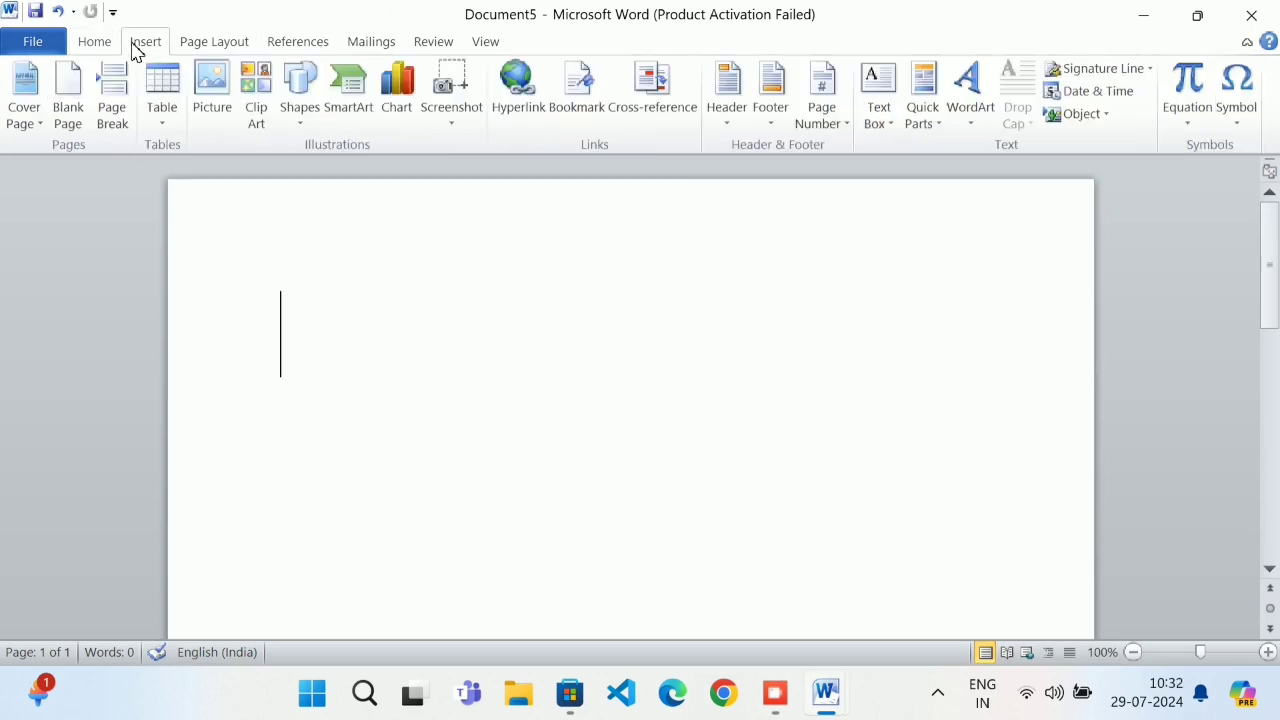
pyautogui.click(445, 88)
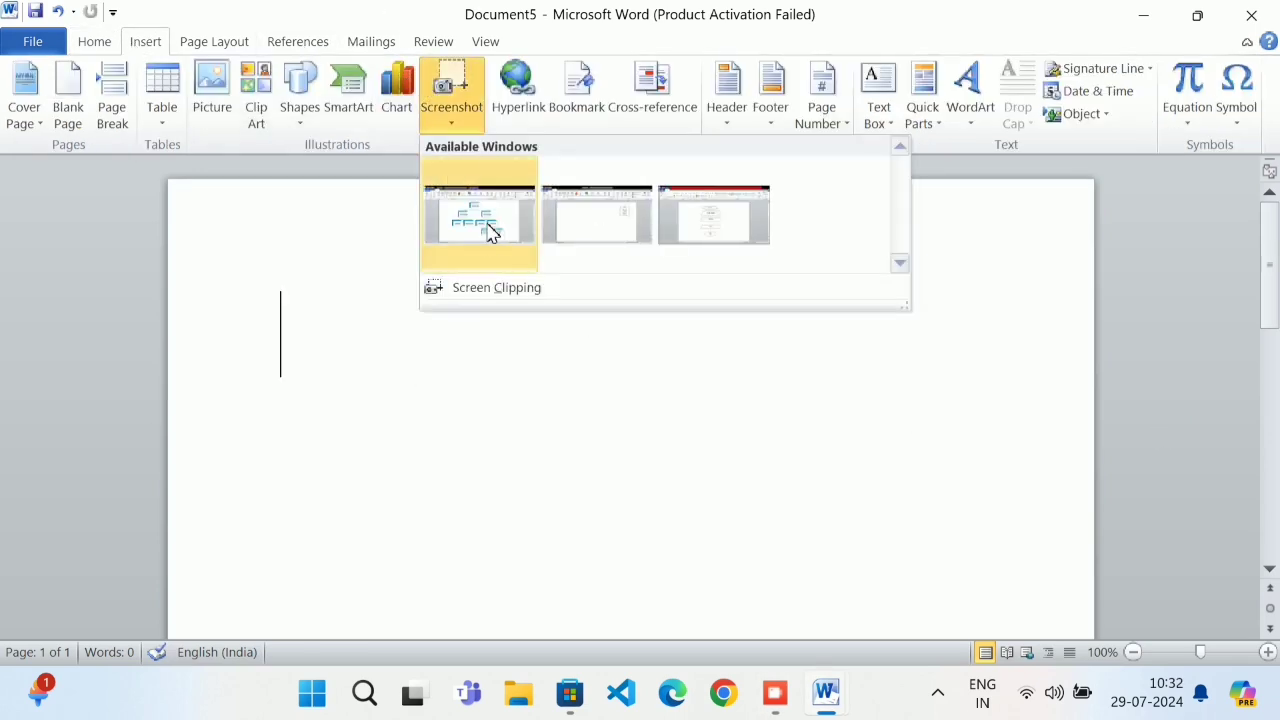
# Minimize both Word windows, close Document1 without saving, and minimize the screen recorder
pyautogui.click(1146, 22)
pyautogui.click(1146, 22)
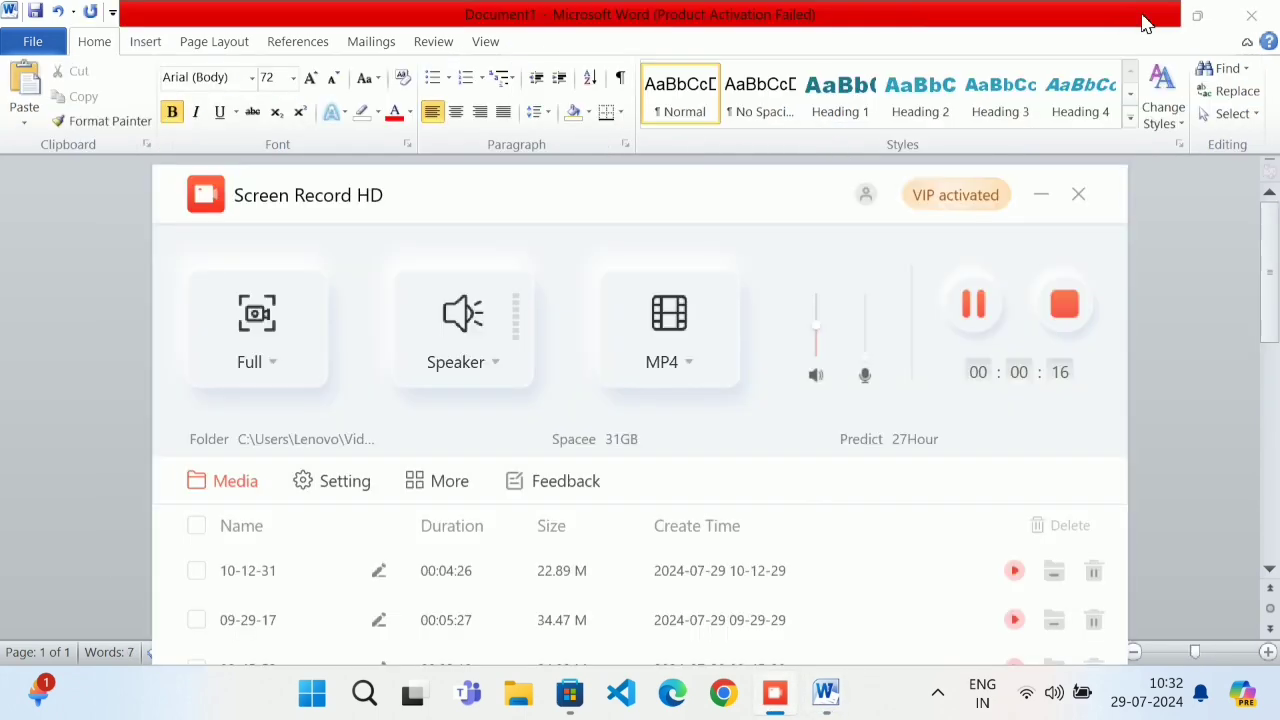
pyautogui.click(1262, 16)
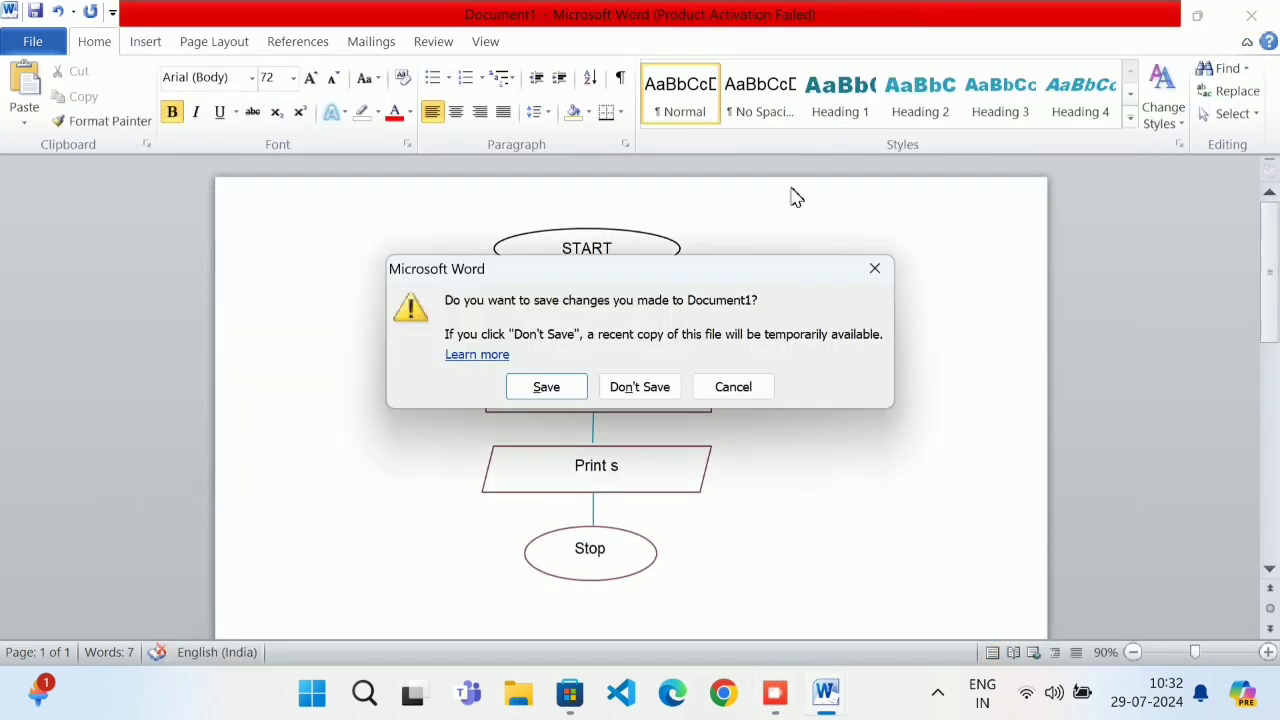
pyautogui.click(645, 388)
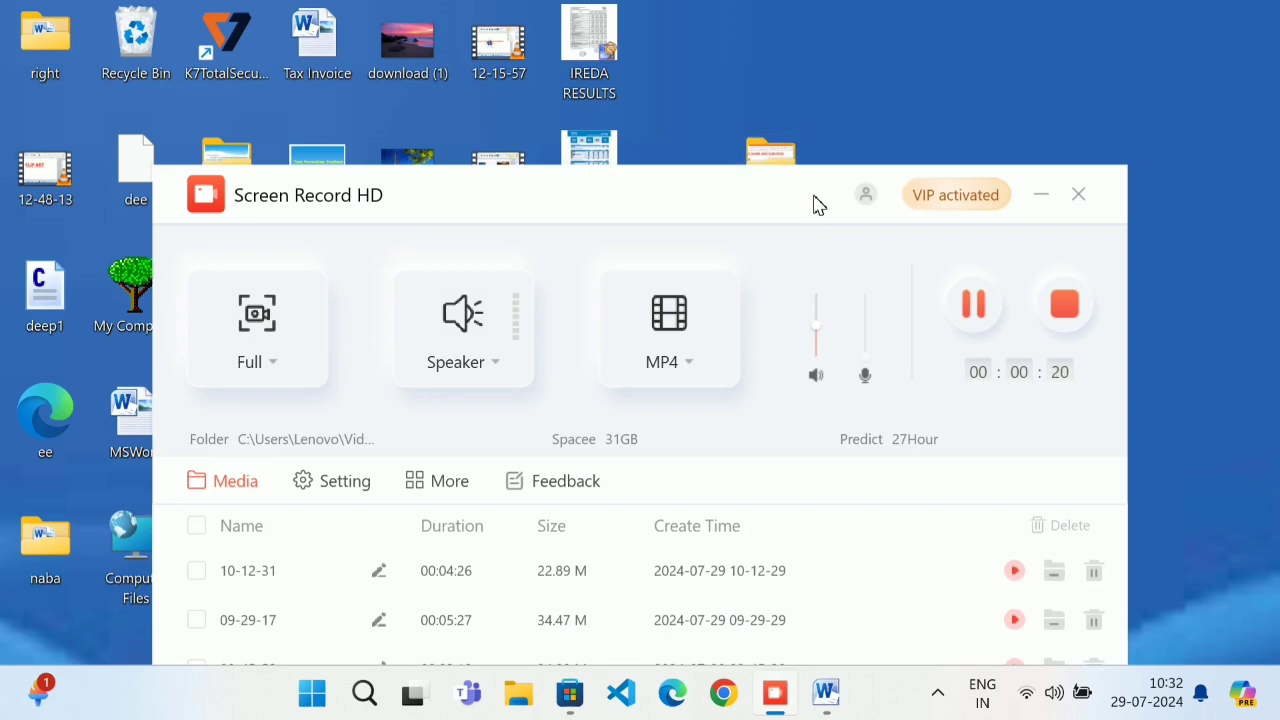
pyautogui.click(1043, 196)
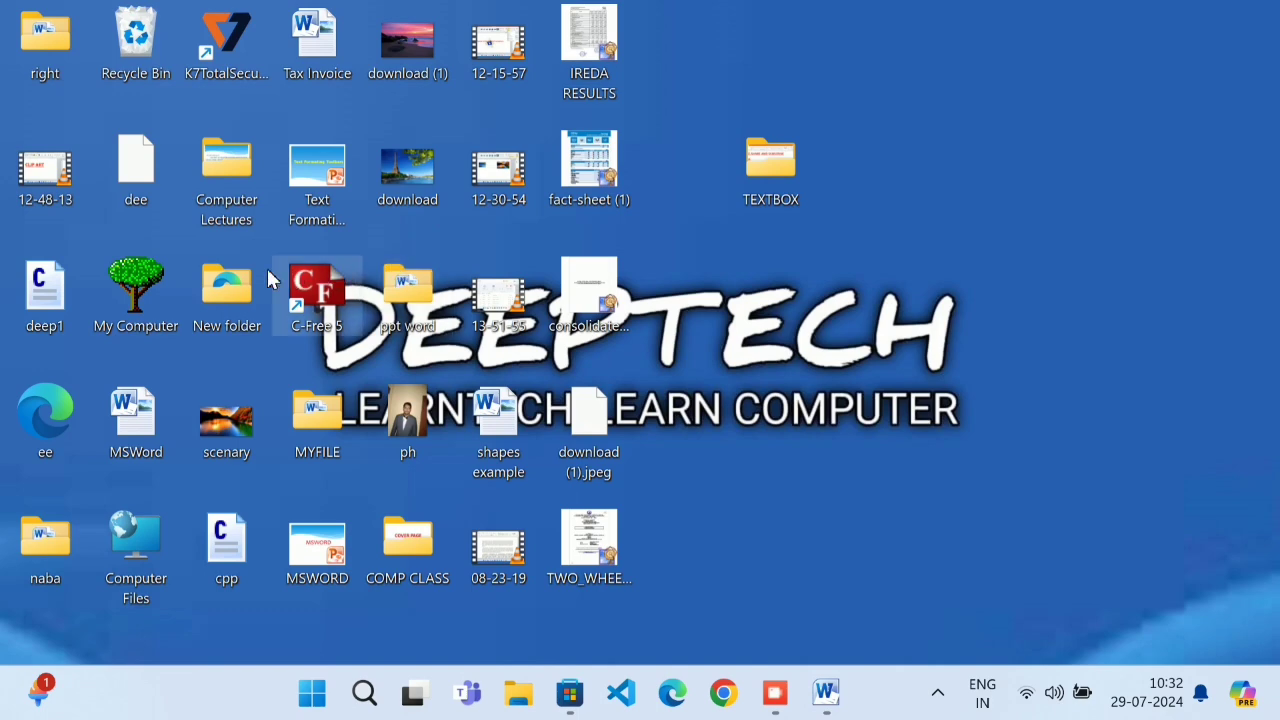
# Open and maximize the smartart document from the MYFILE folder, then return to Document5
pyautogui.doubleClick(310, 410)
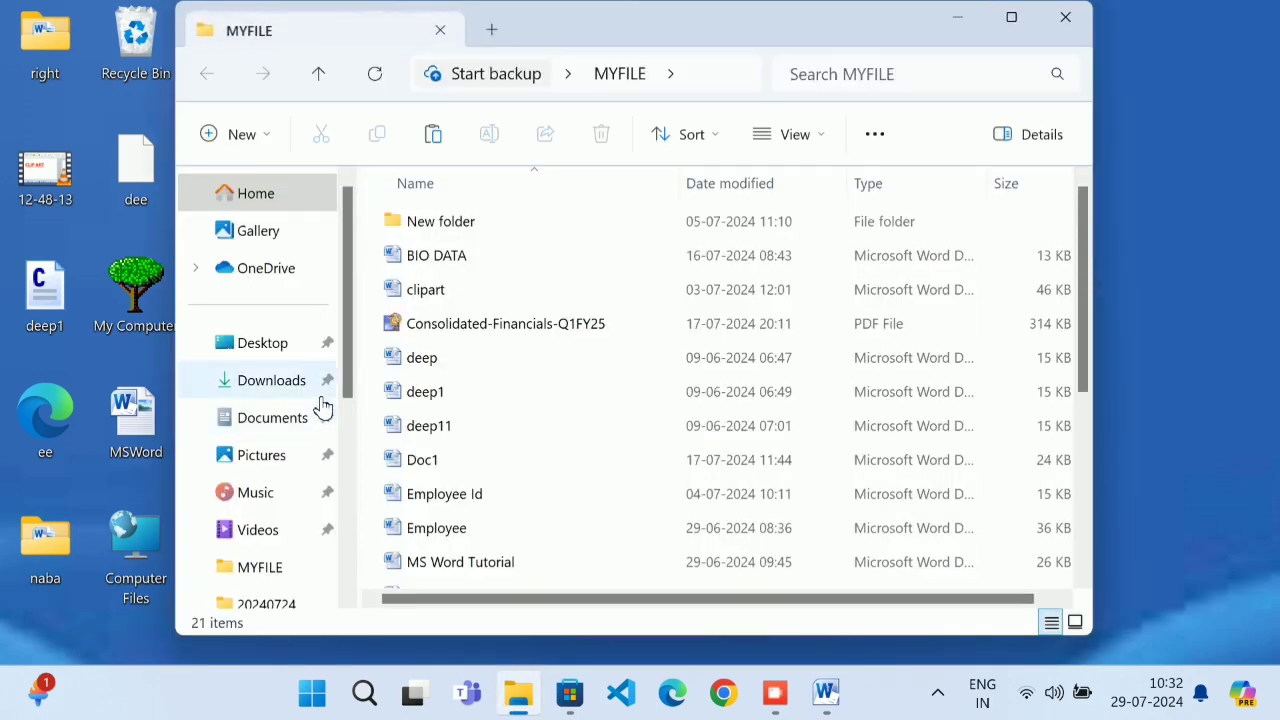
pyautogui.scroll(-3, 409, 406)
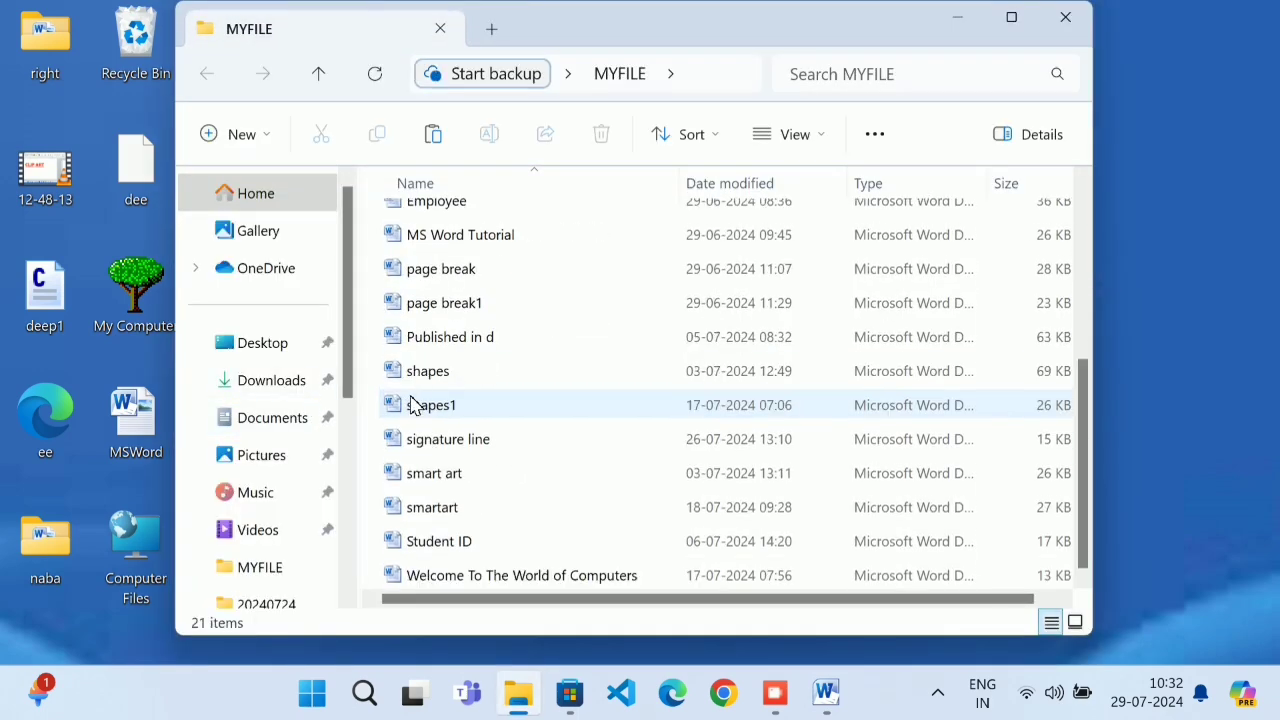
pyautogui.doubleClick(459, 514)
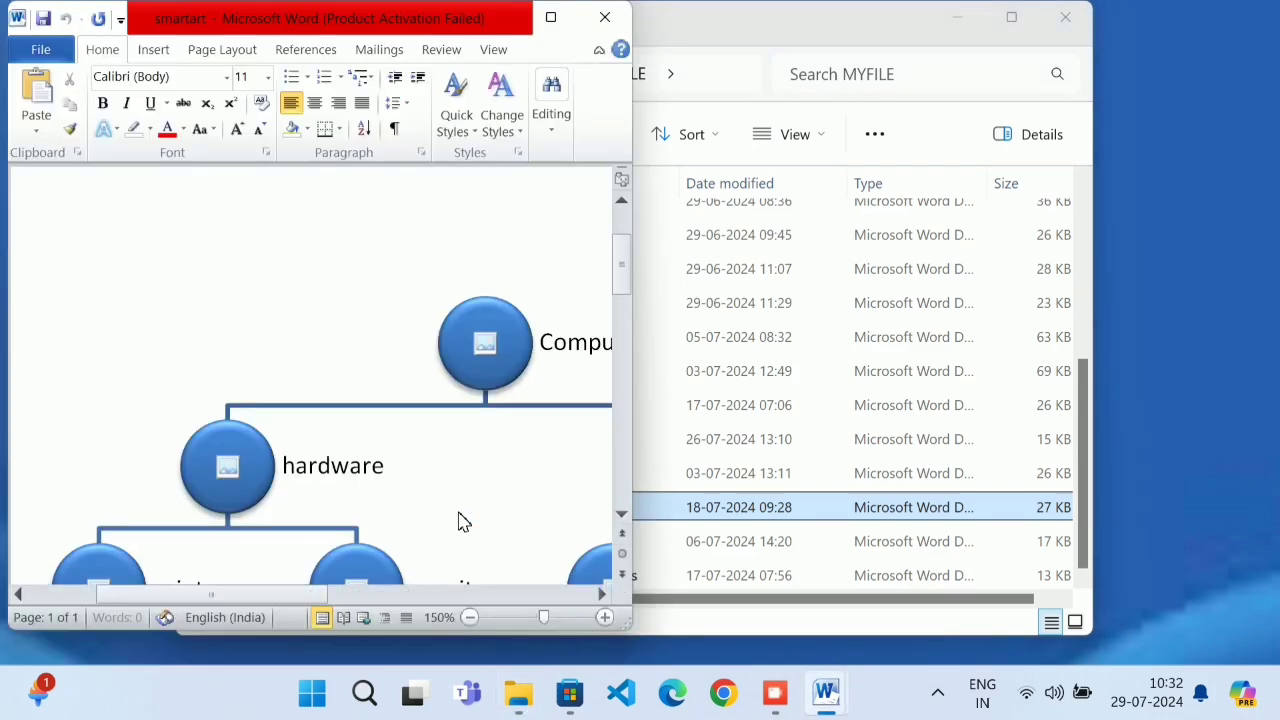
pyautogui.click(553, 17)
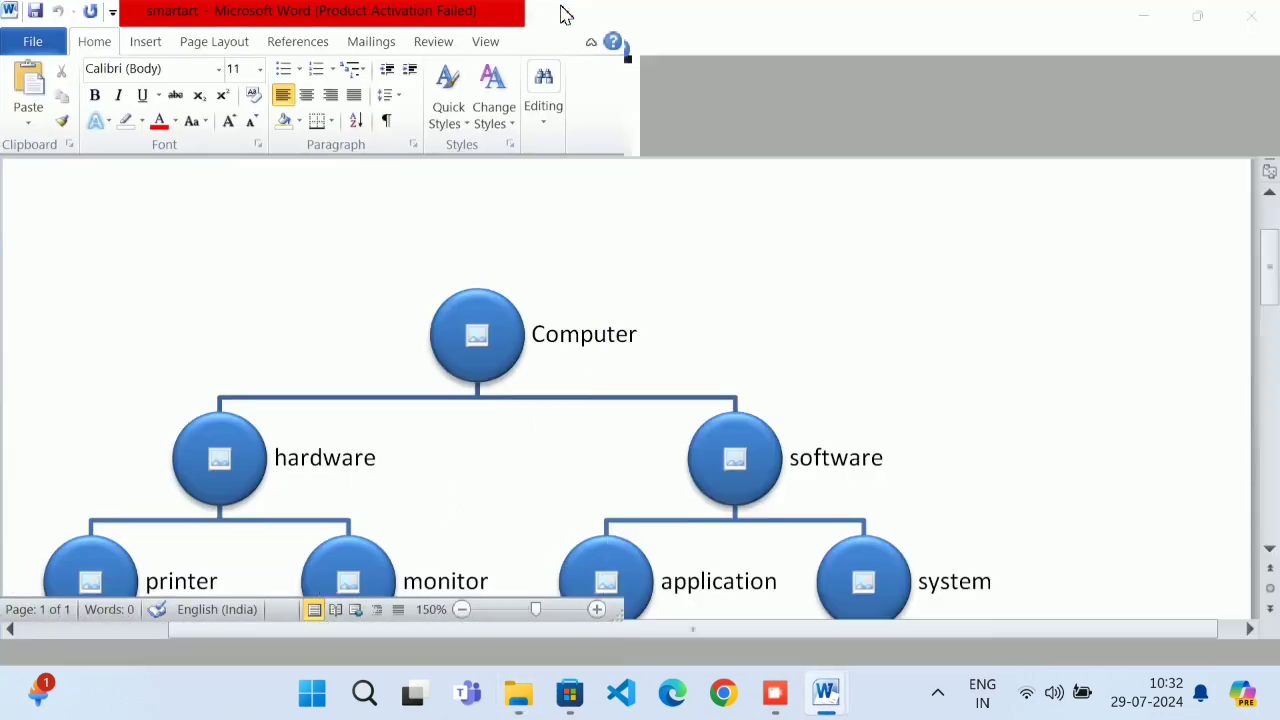
pyautogui.scroll(-1, 737, 306)
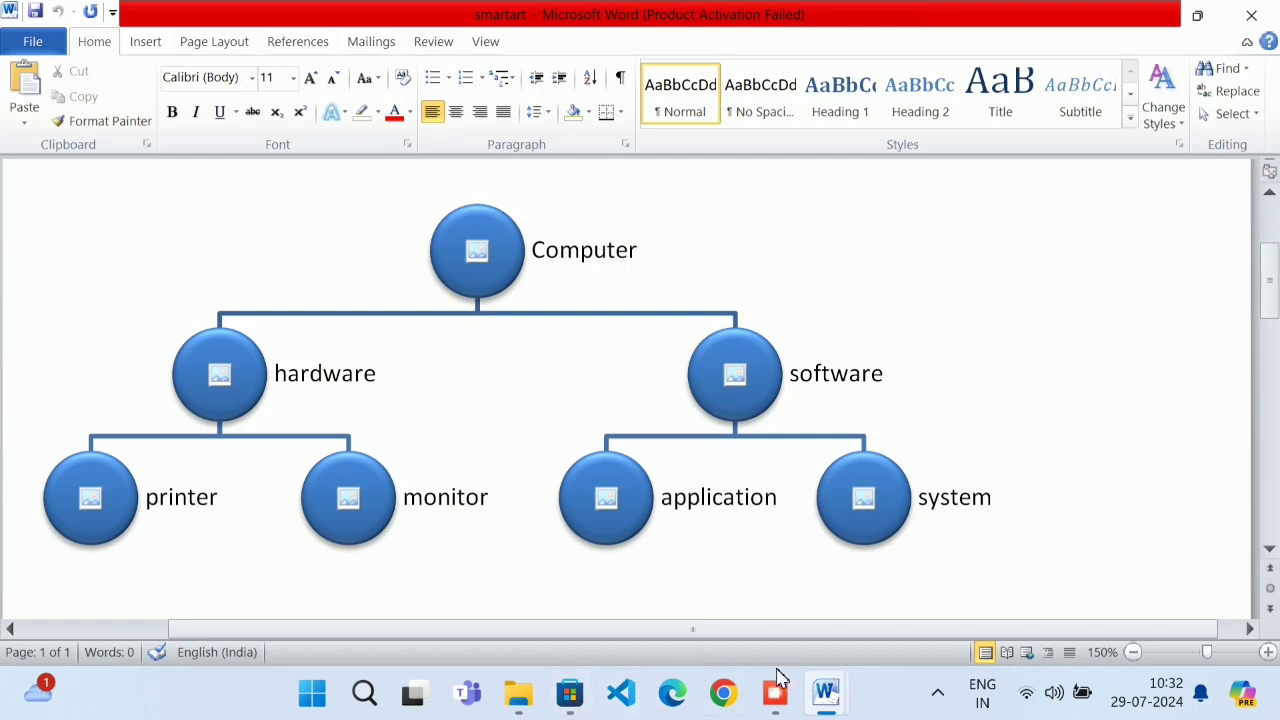
pyautogui.moveTo(824, 692)
pyautogui.click(907, 599)
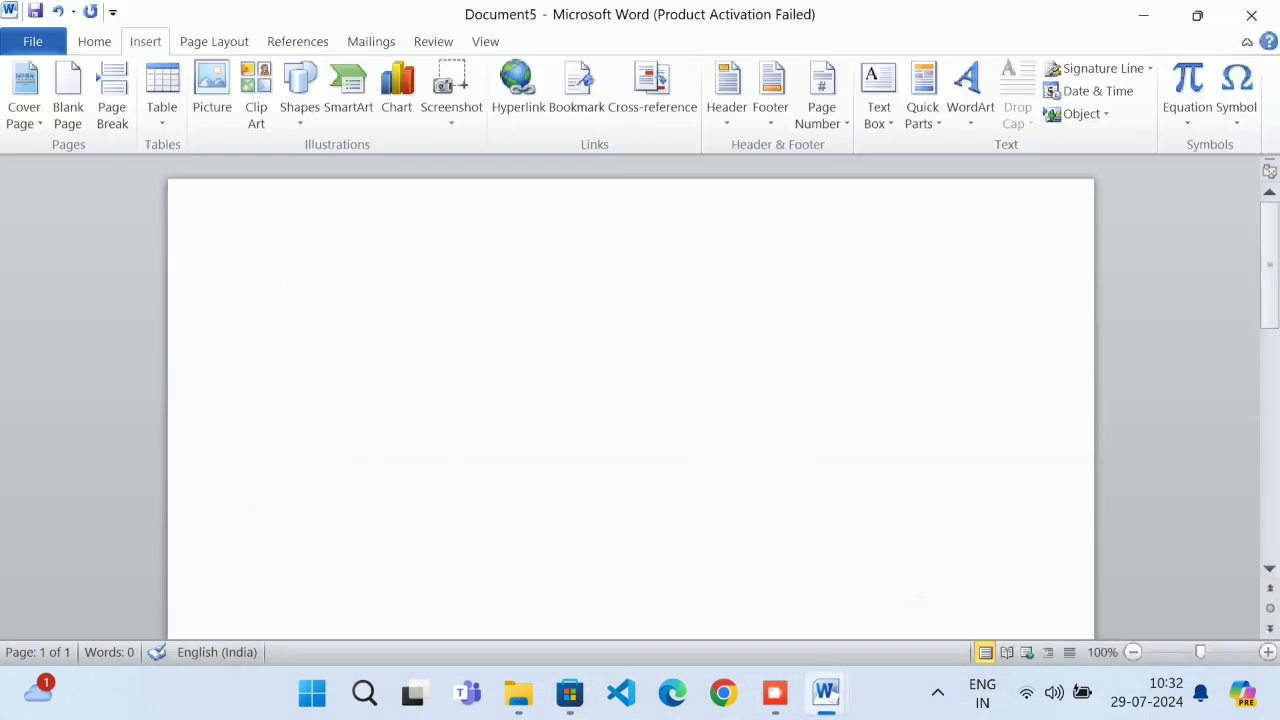
# Clip the Computer hierarchy SmartArt diagram from the smartart document into Document5
pyautogui.click(448, 100)
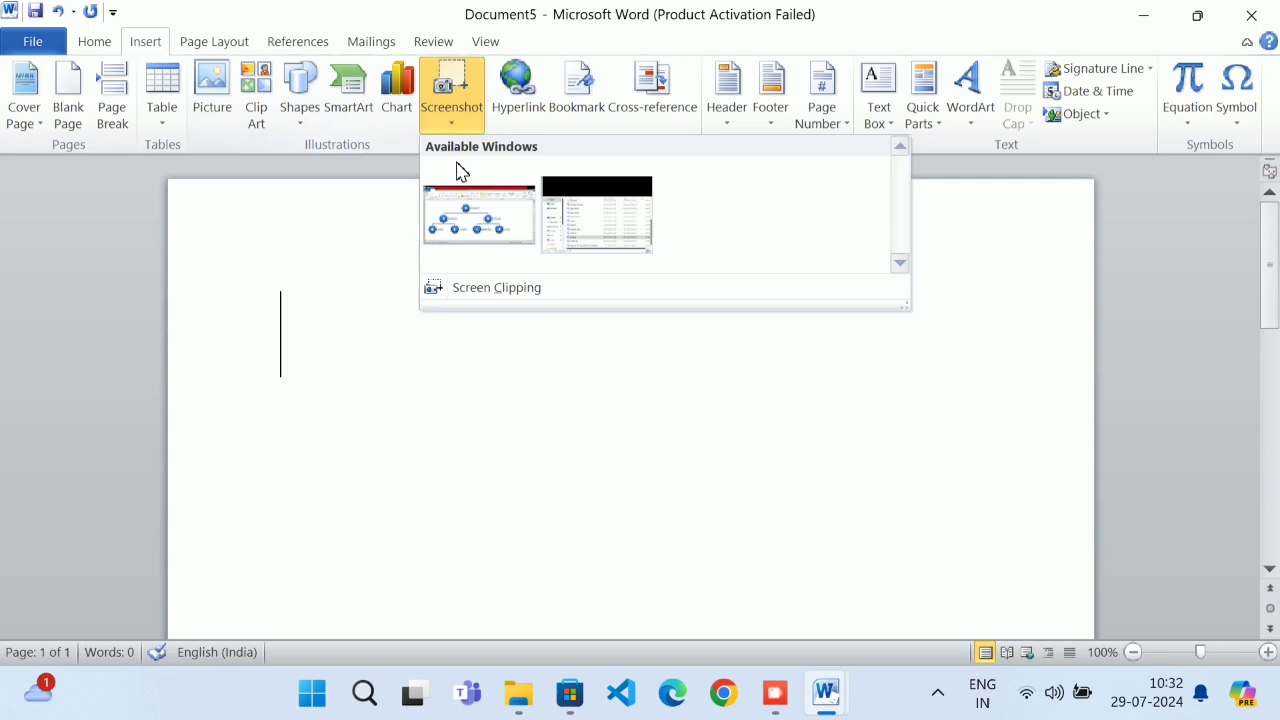
pyautogui.click(508, 287)
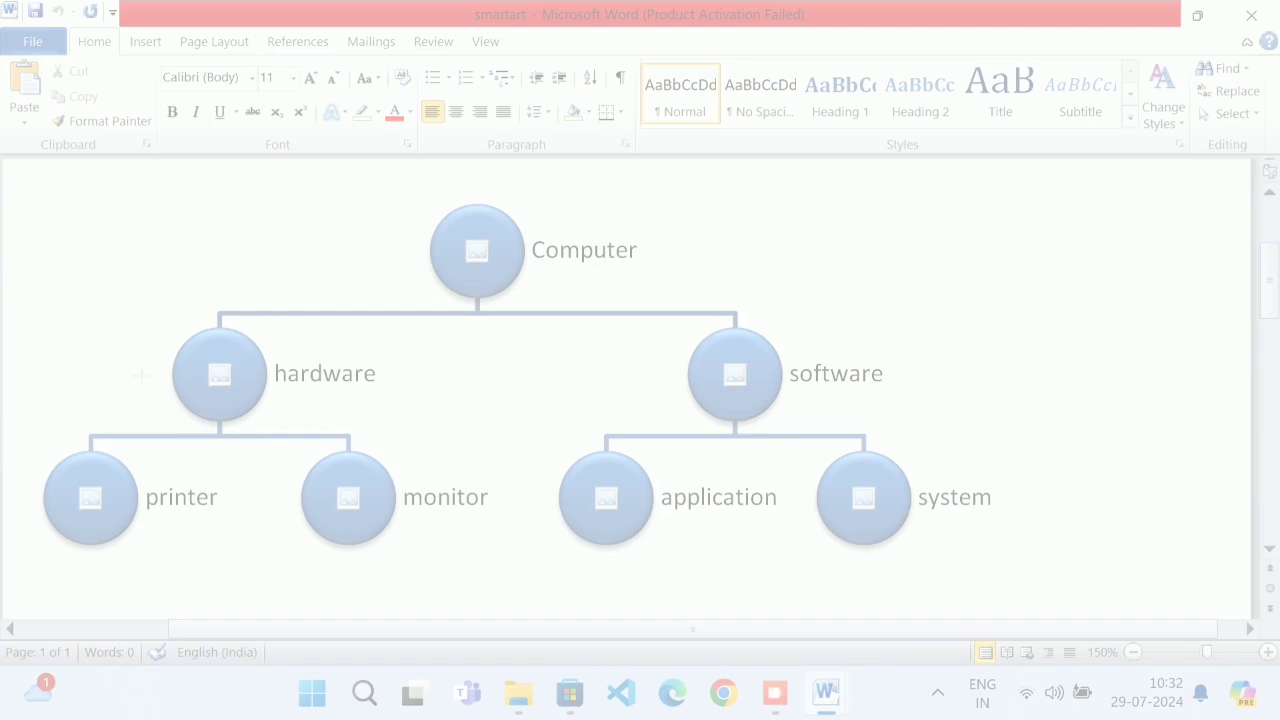
pyautogui.moveTo(34, 194); pyautogui.dragTo(1026, 576)
pyautogui.click(1046, 393)
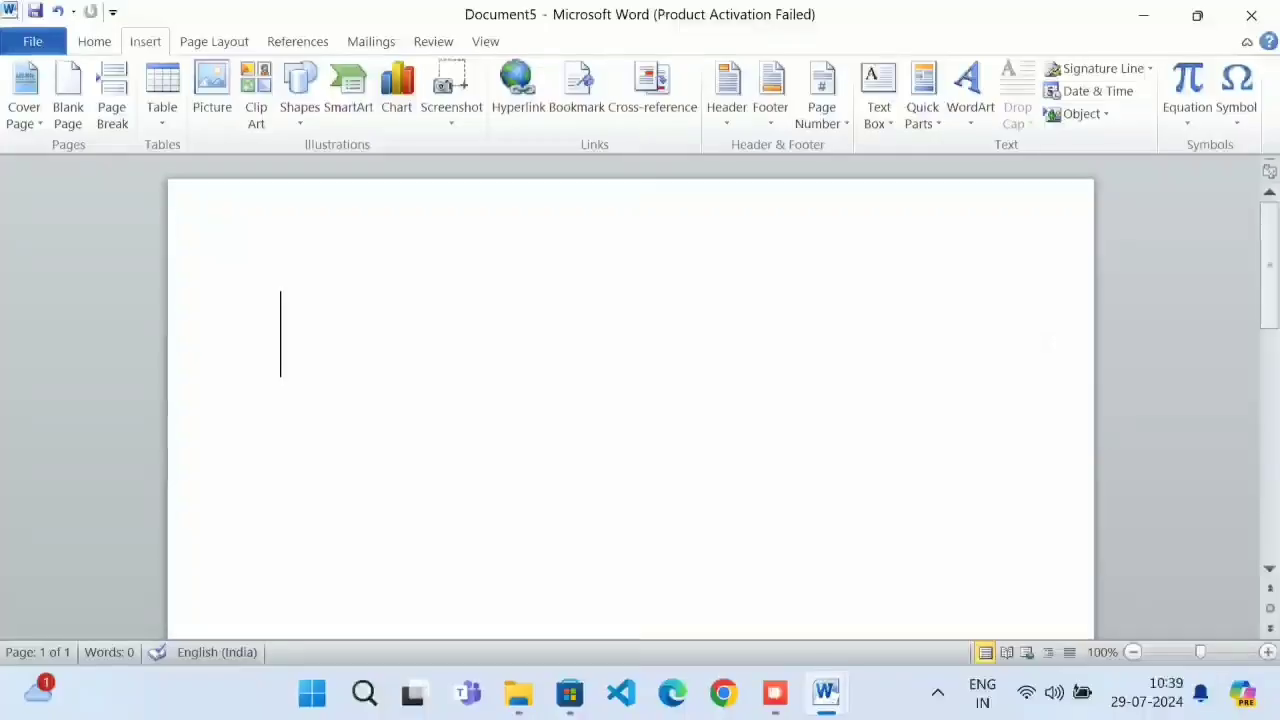
# Type the word HYPERLINK, then select and delete it
pyautogui.write('H')
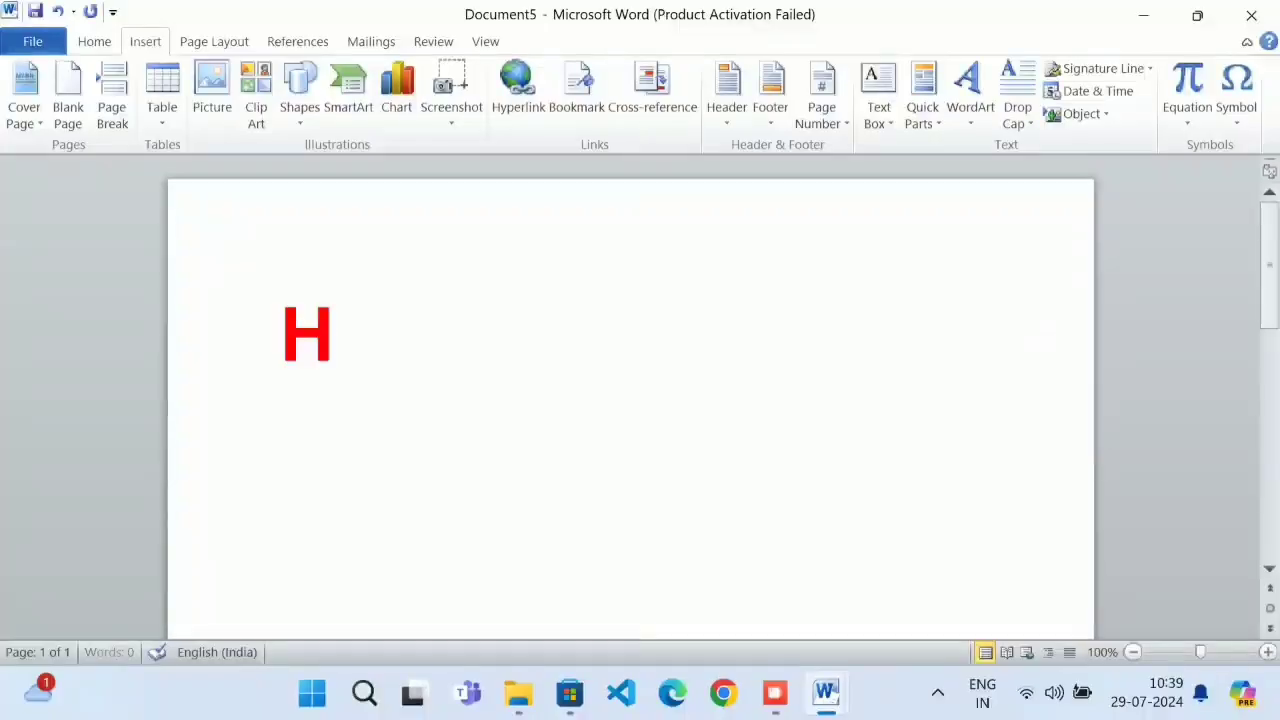
pyautogui.write('YPR')
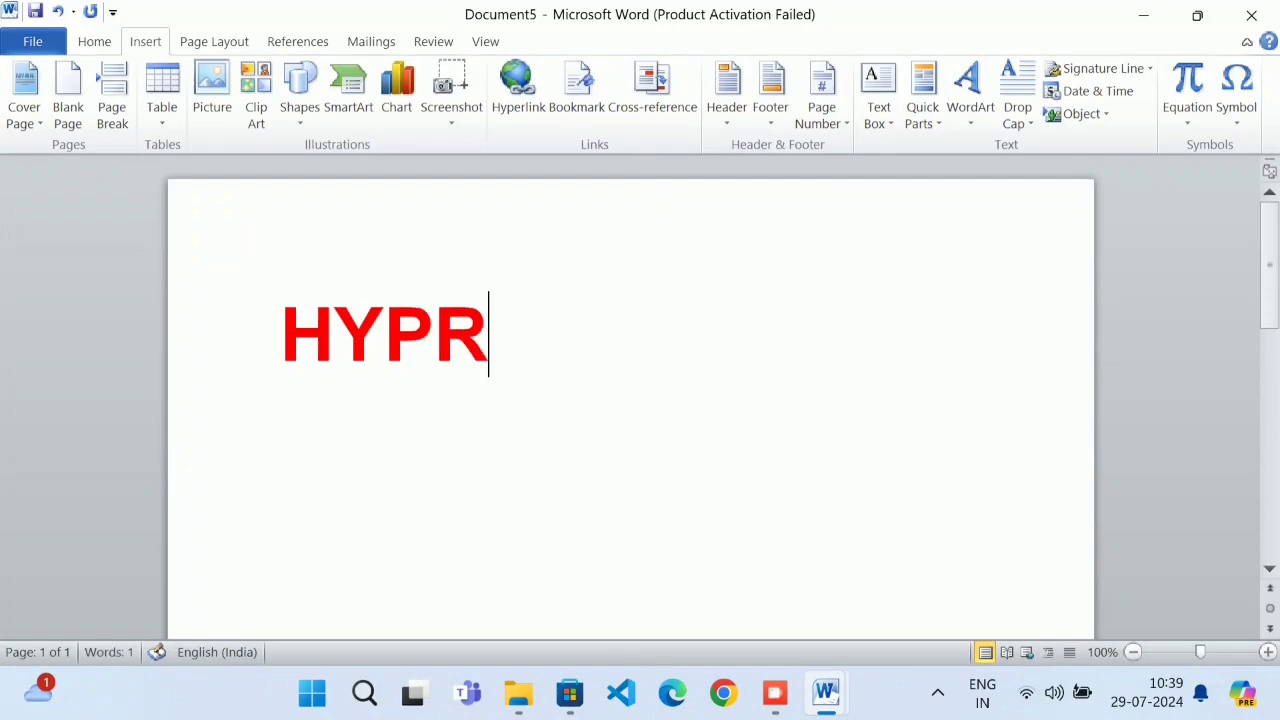
pyautogui.press('BackSpace')
pyautogui.write('ER')
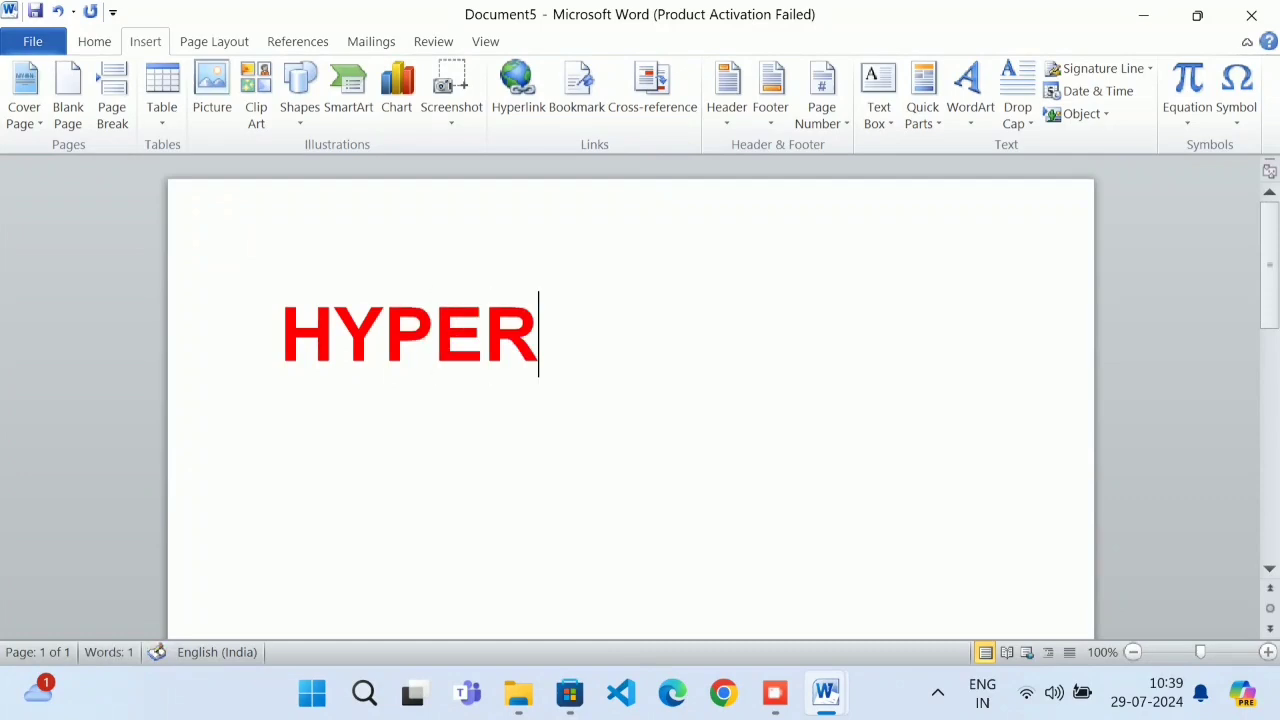
pyautogui.write('LINK')
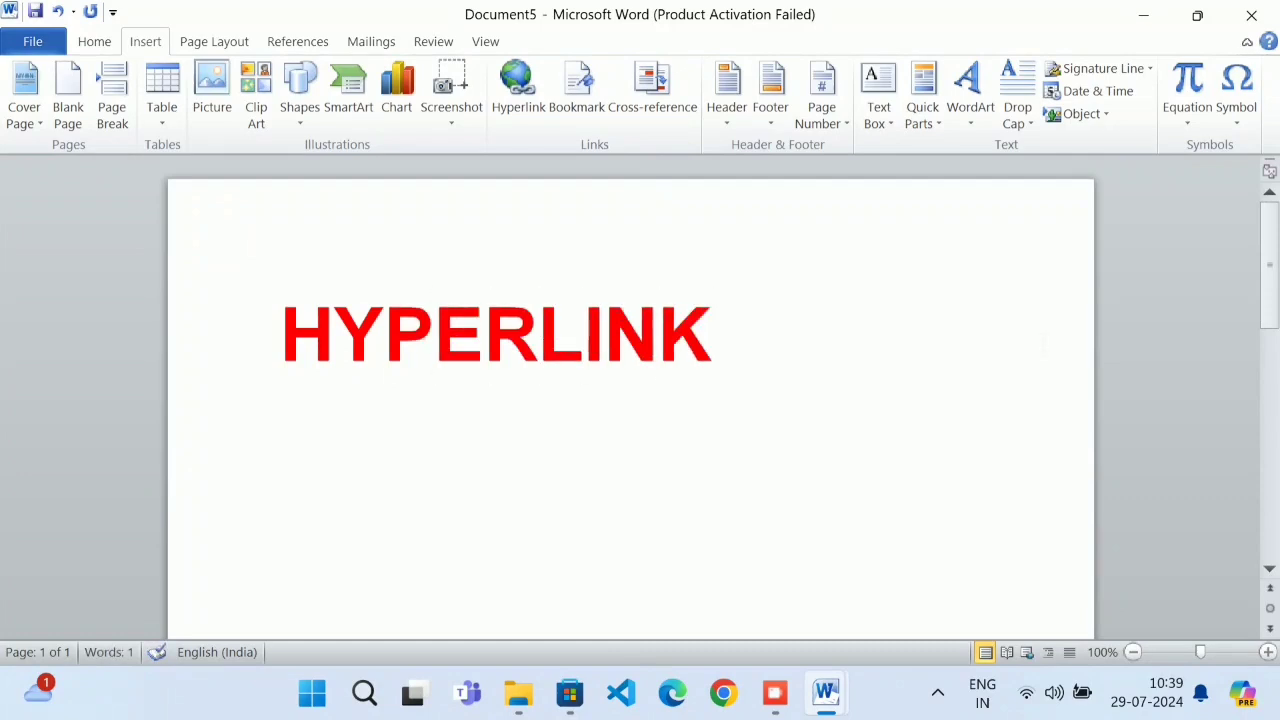
pyautogui.moveTo(715, 345); pyautogui.dragTo(288, 396)
pyautogui.press('BackSpace')
# Reduce the font size to 26 and type the heading 'WELCOME TO DEEPTECH'
pyautogui.hotkey('ctrl', 'a')
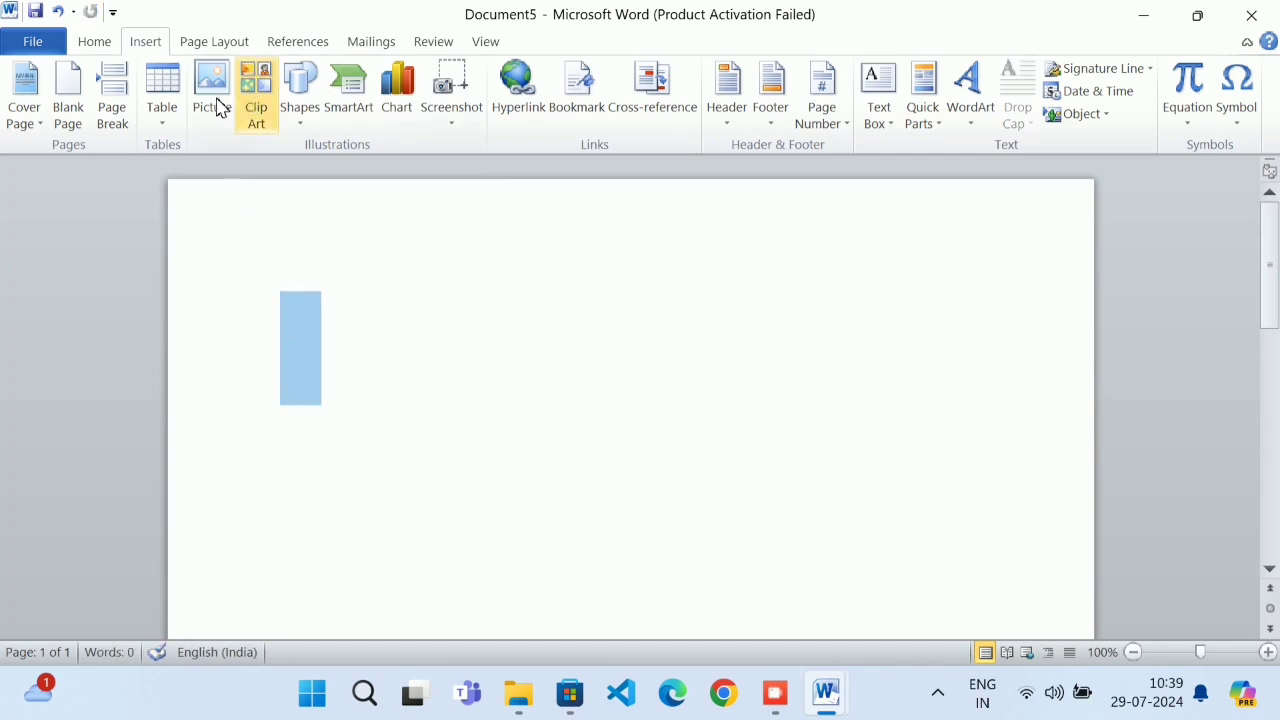
pyautogui.click(88, 46)
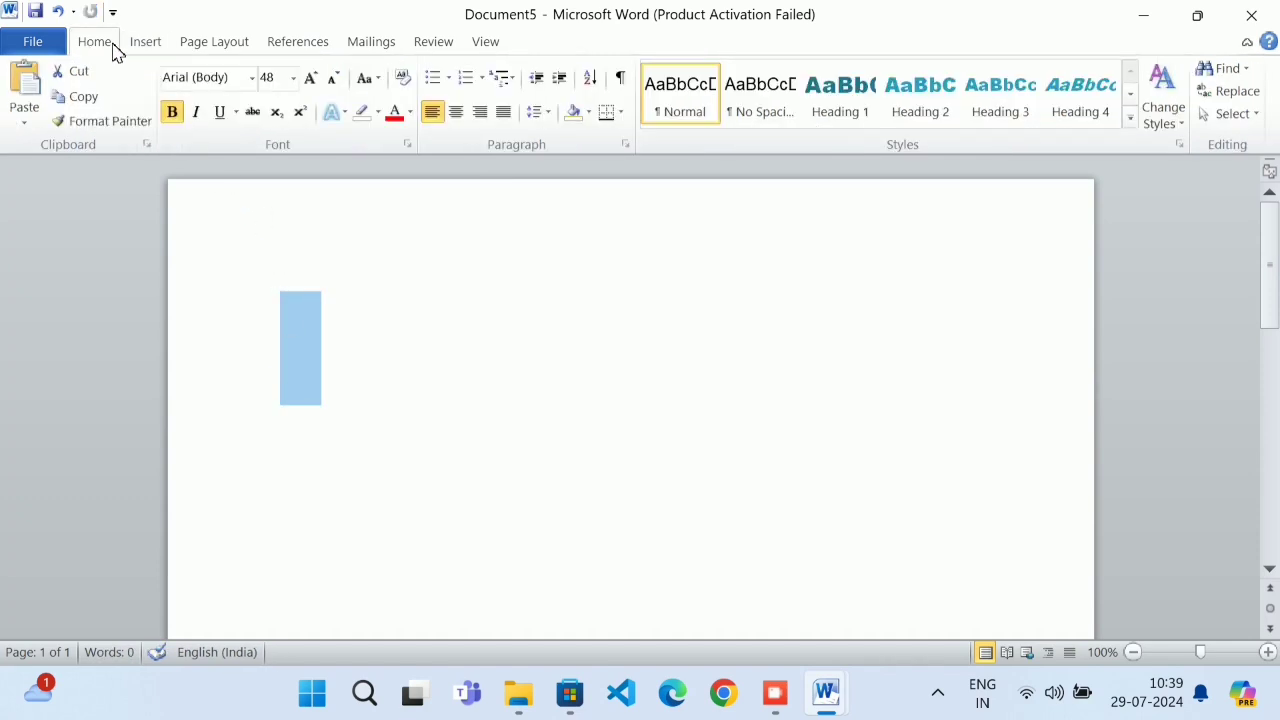
pyautogui.click(333, 79)
pyautogui.click(334, 80)
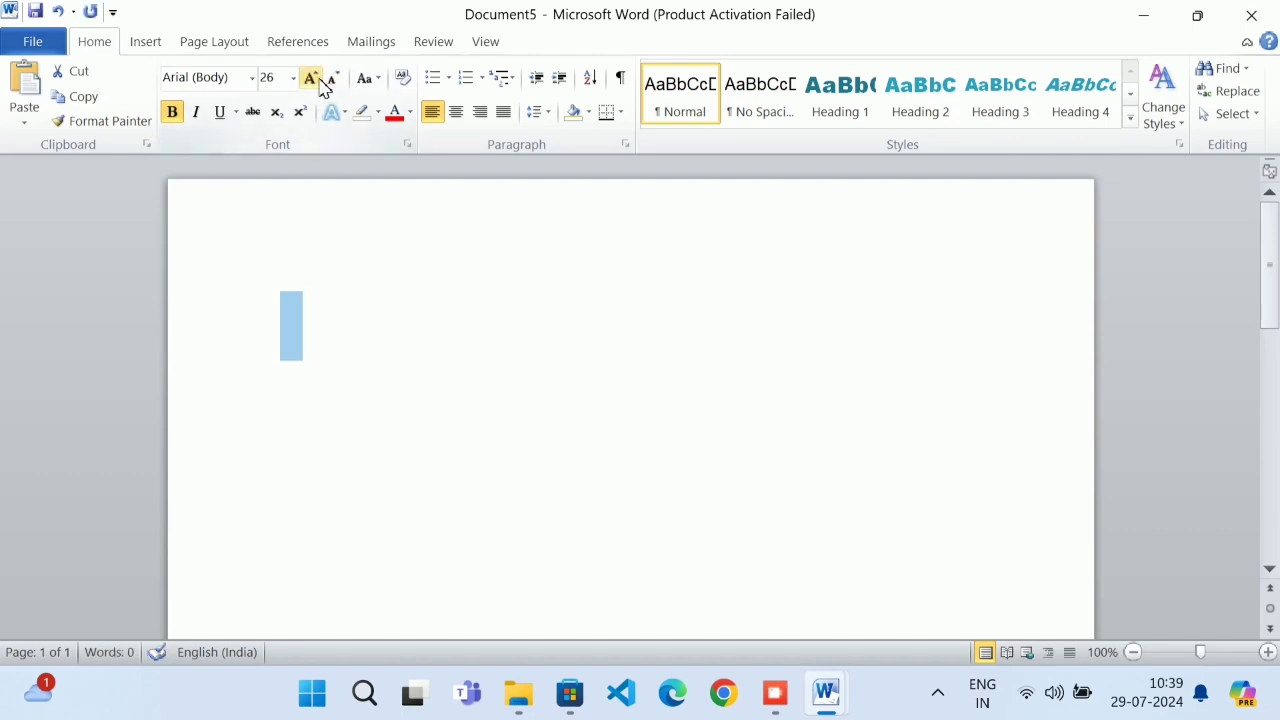
pyautogui.click(345, 320)
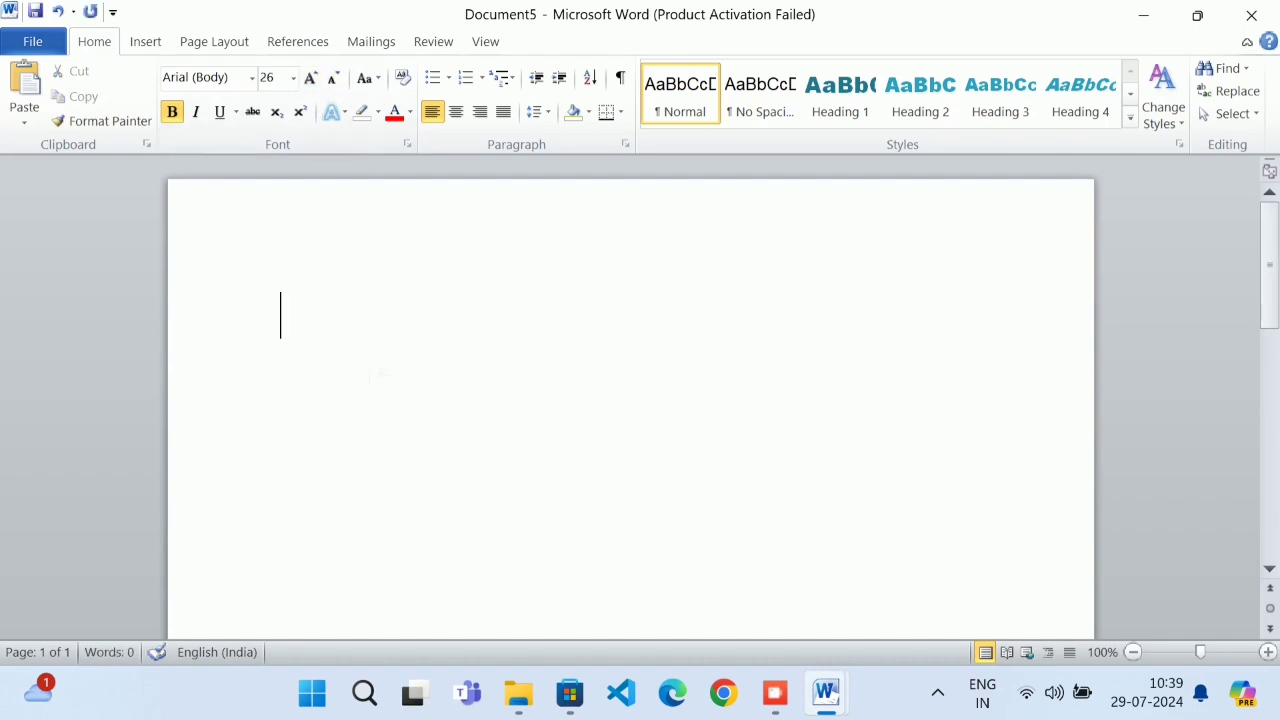
pyautogui.write('WEL')
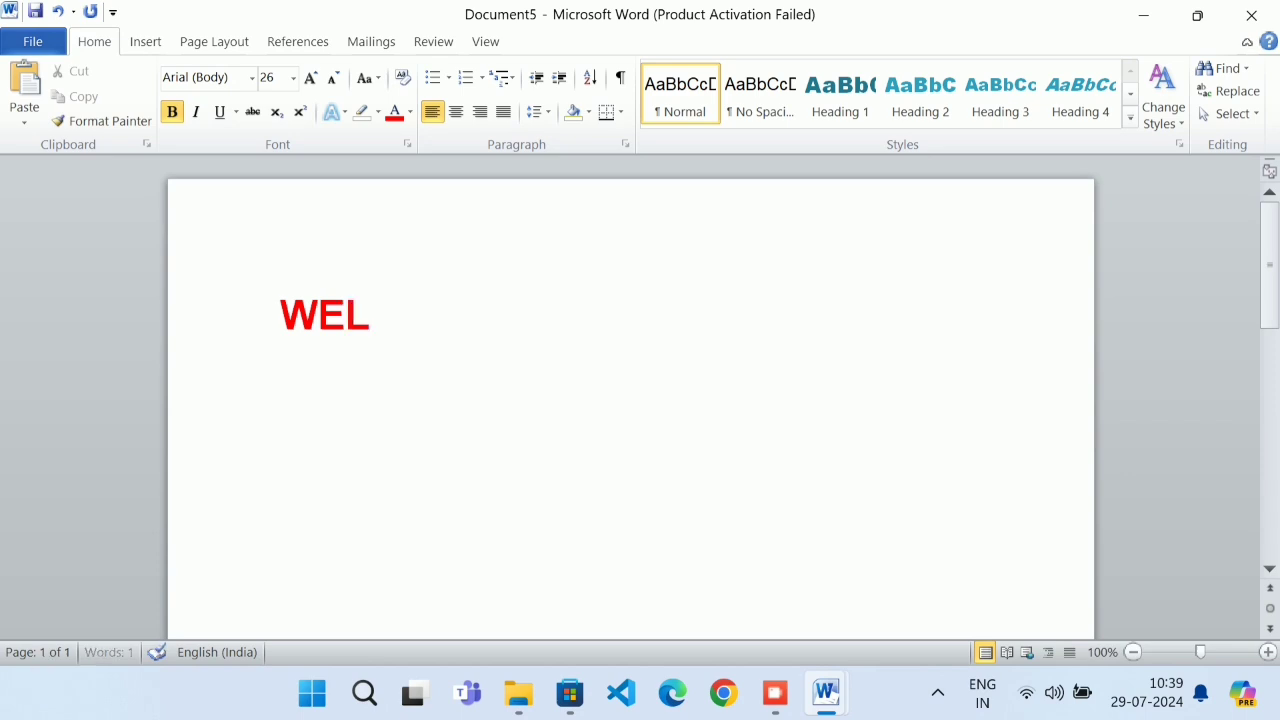
pyautogui.write('COME')
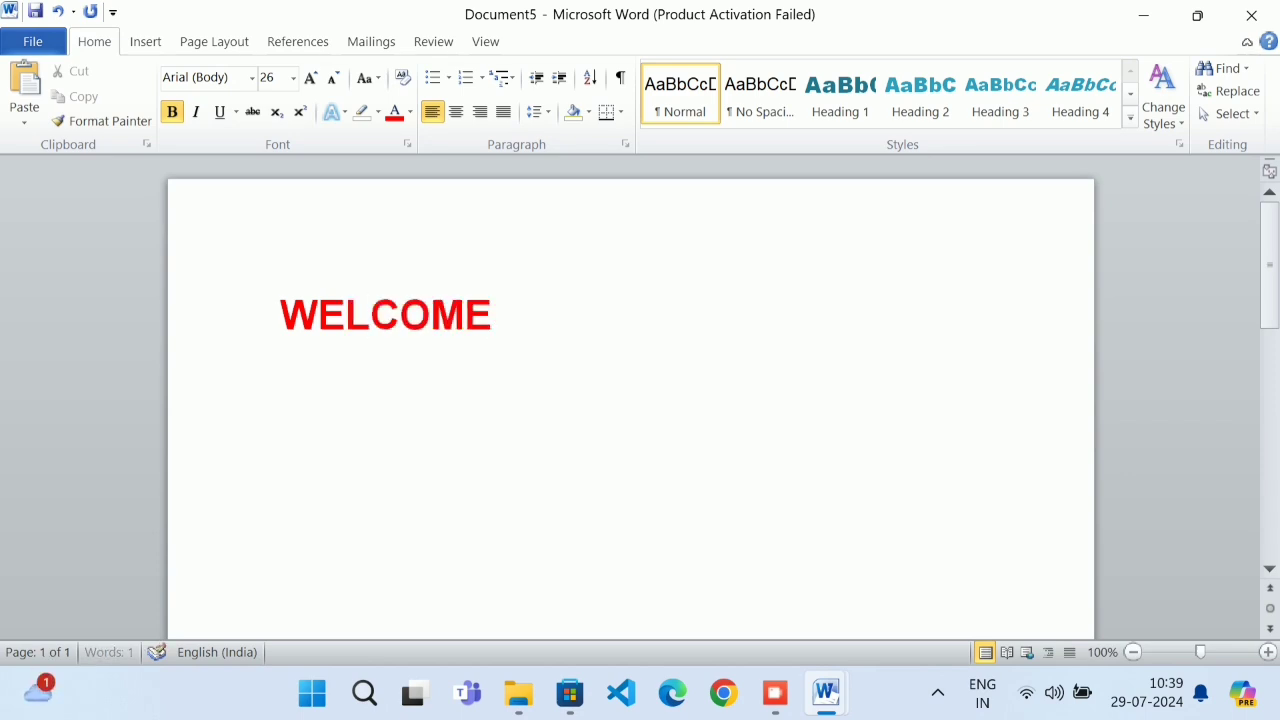
pyautogui.write(' TO')
pyautogui.write(' DEE')
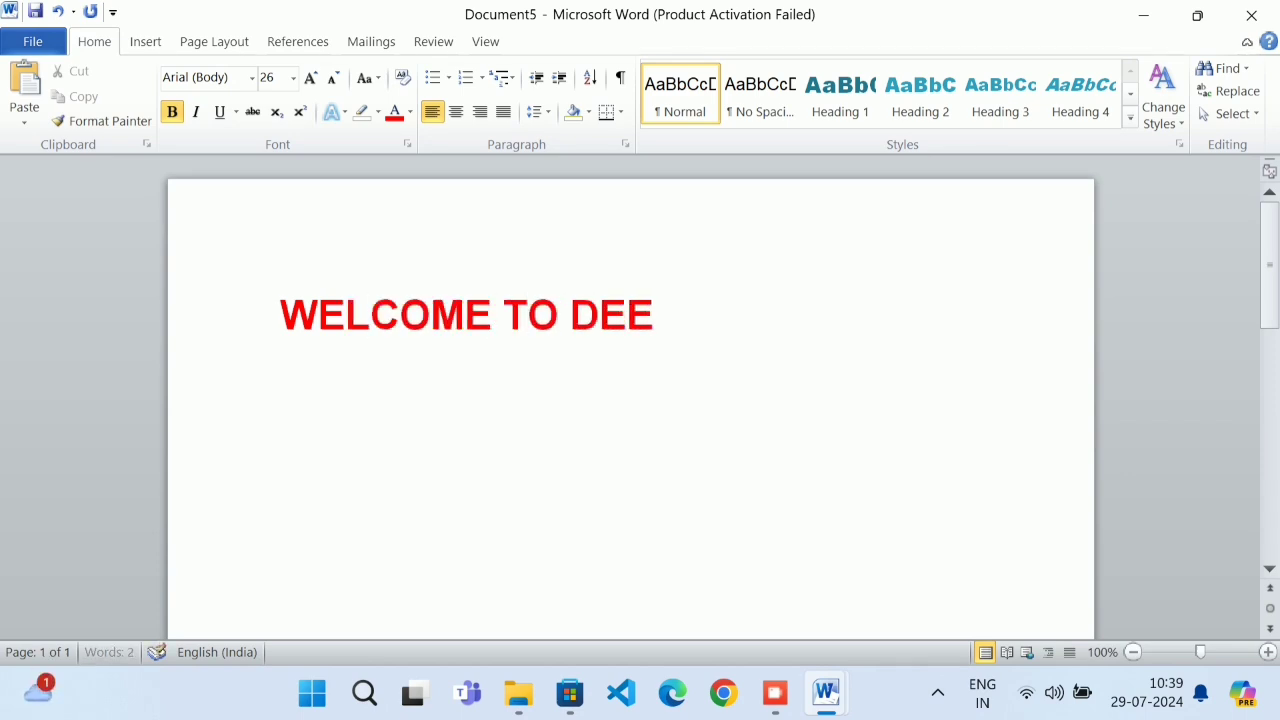
pyautogui.write('PTECH')
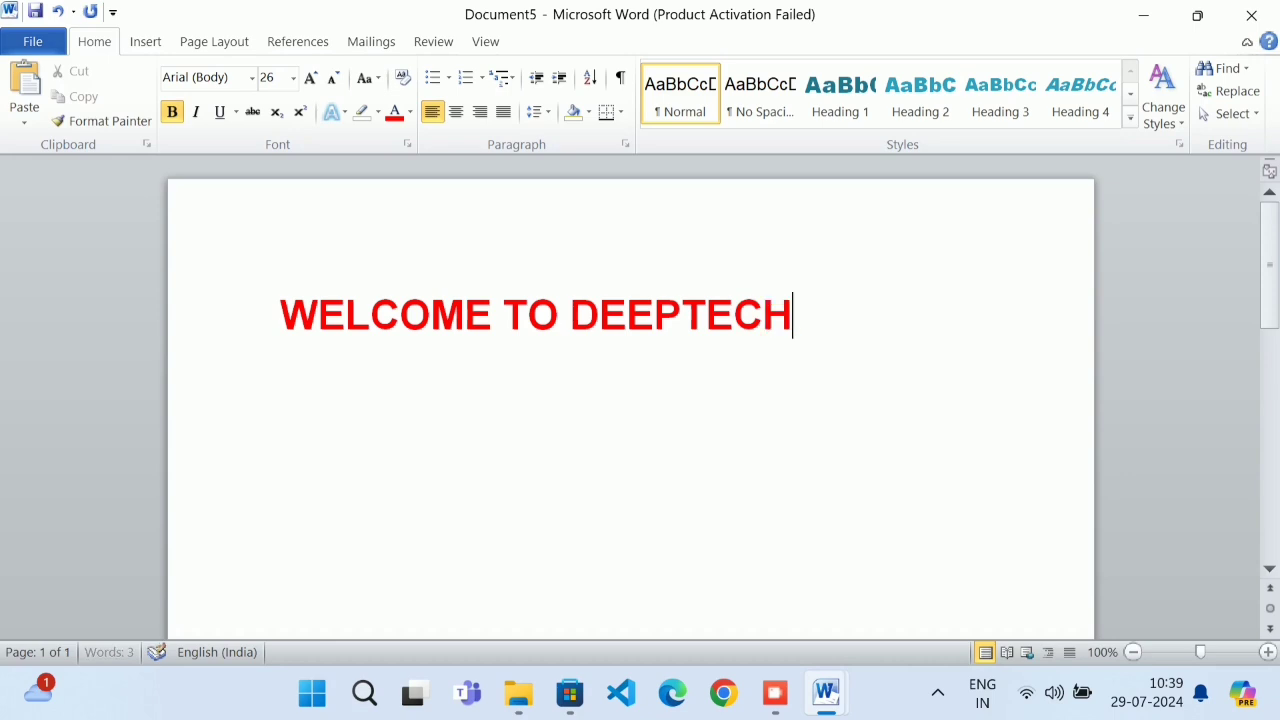
# Colour the heading text black and select the word DEEPTECH
pyautogui.moveTo(818, 338); pyautogui.dragTo(449, 340)
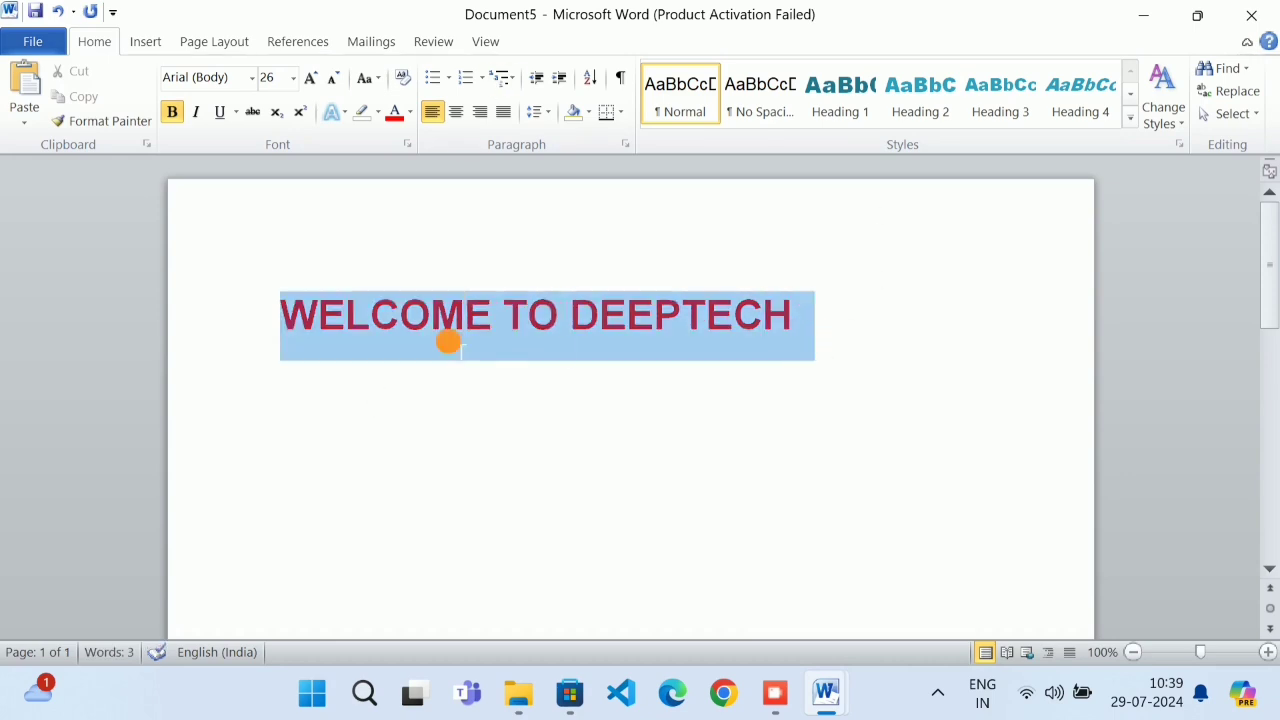
pyautogui.click(410, 112)
pyautogui.click(410, 137)
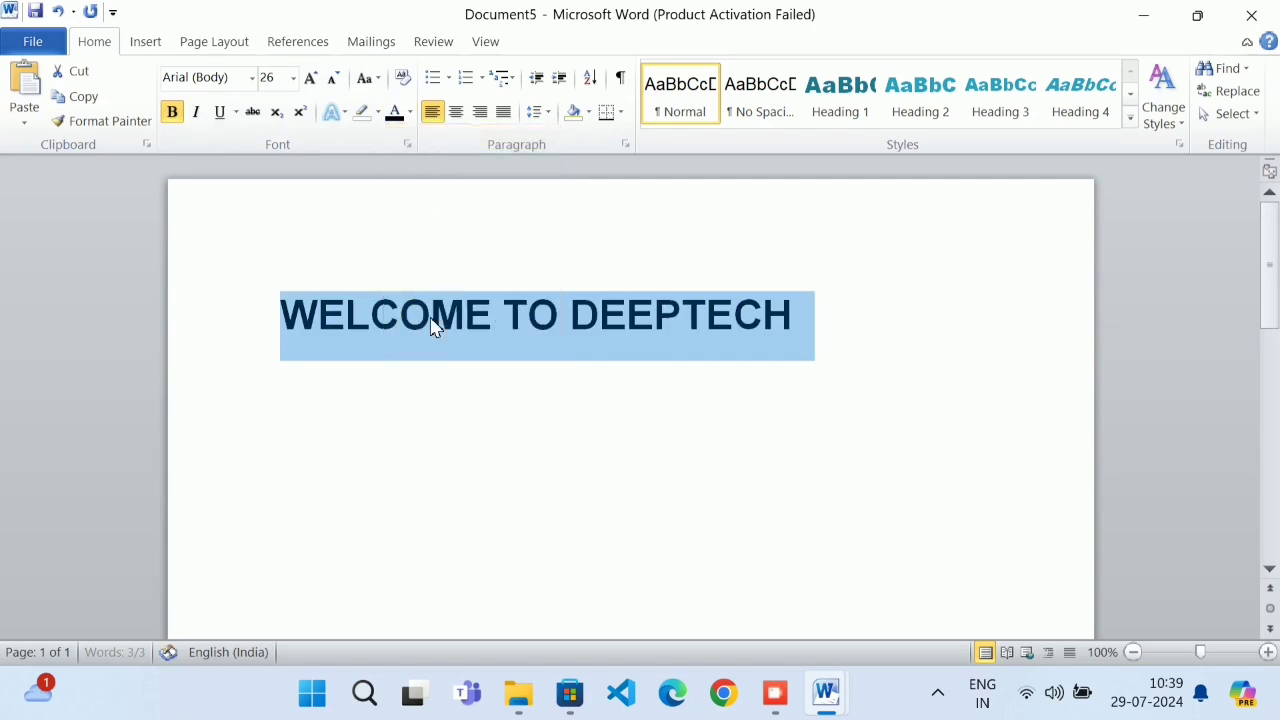
pyautogui.click(682, 315)
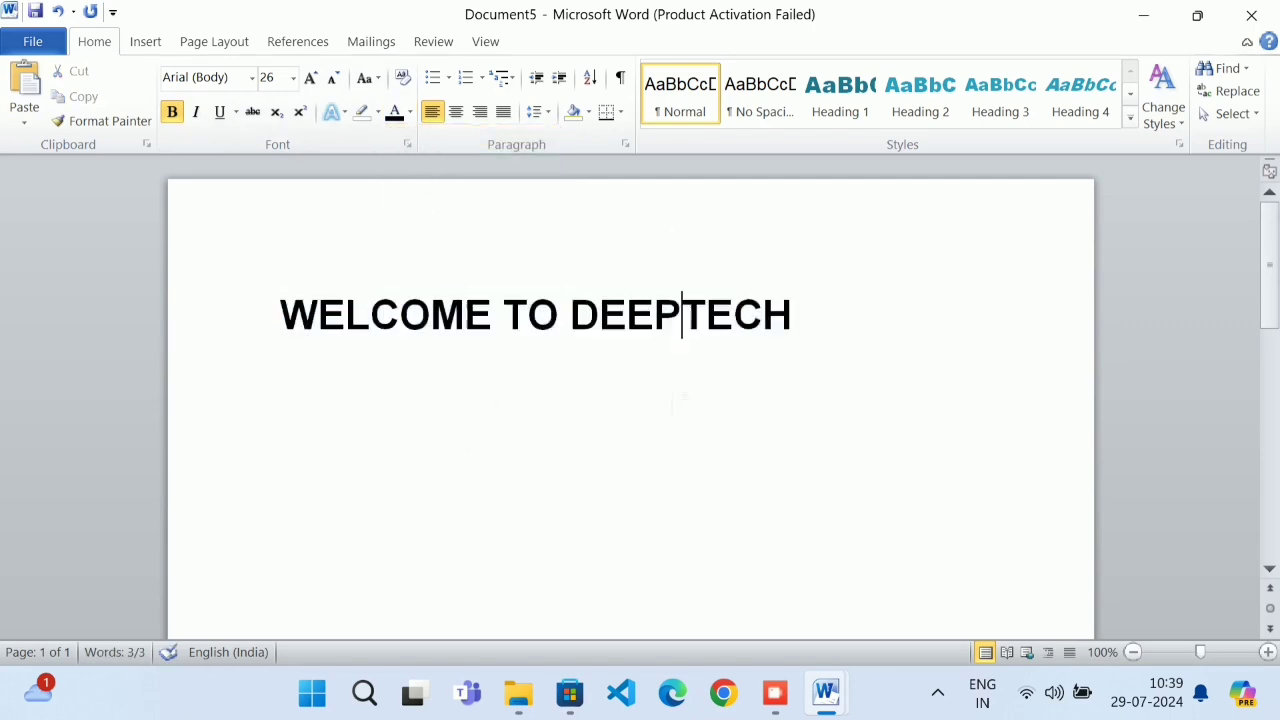
pyautogui.moveTo(571, 314); pyautogui.dragTo(817, 294)
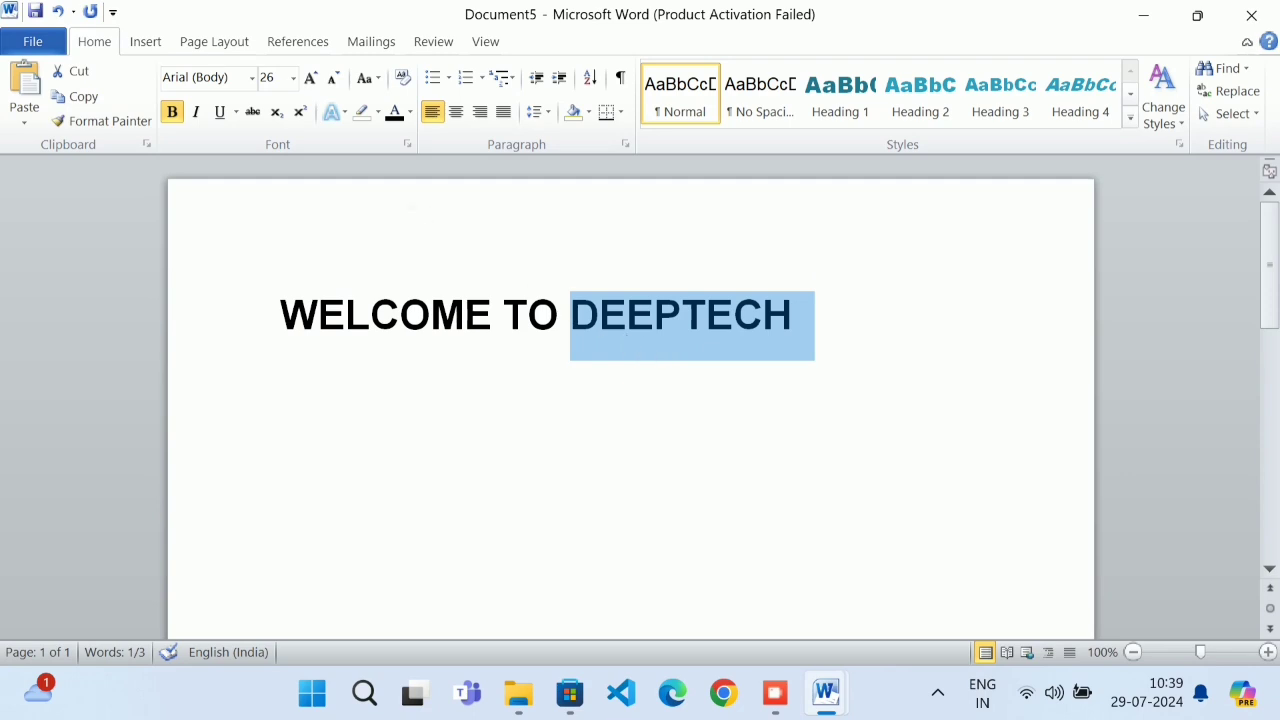
pyautogui.click(142, 50)
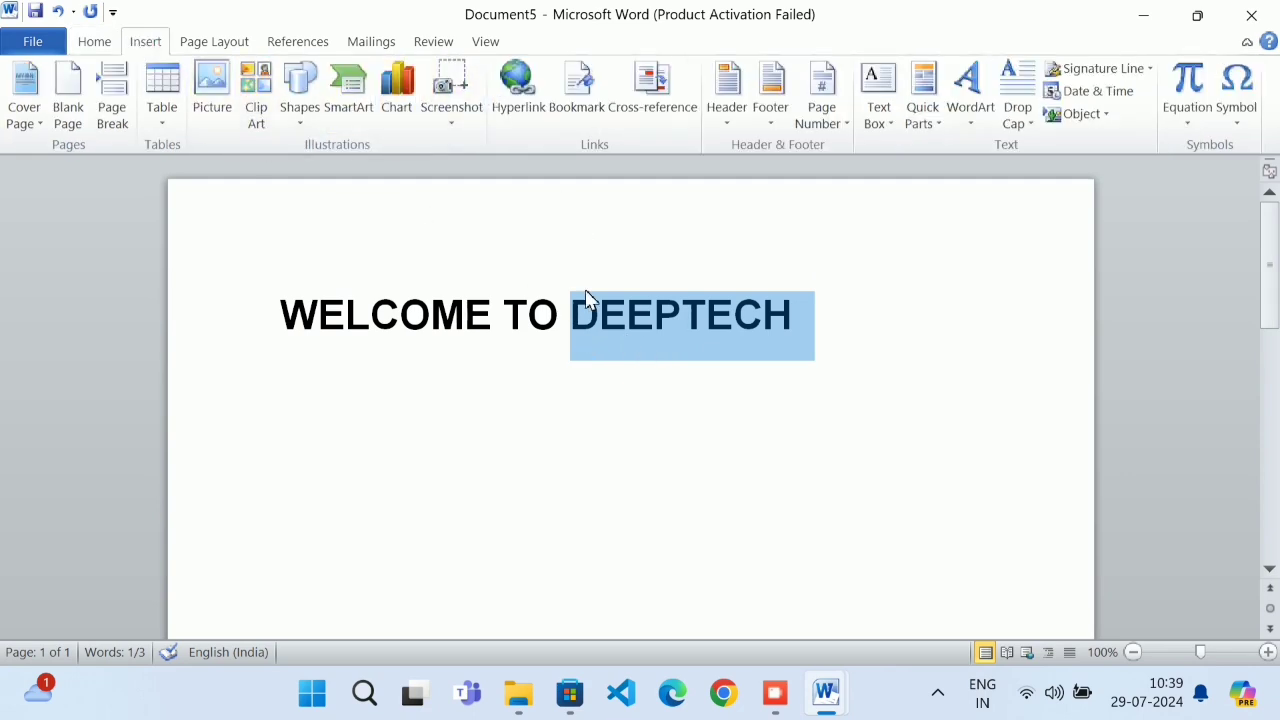
# Start linking DEEPTECH to Before We Proceed Furthur in Documents, then cancel and minimize Document5
pyautogui.click(544, 115)
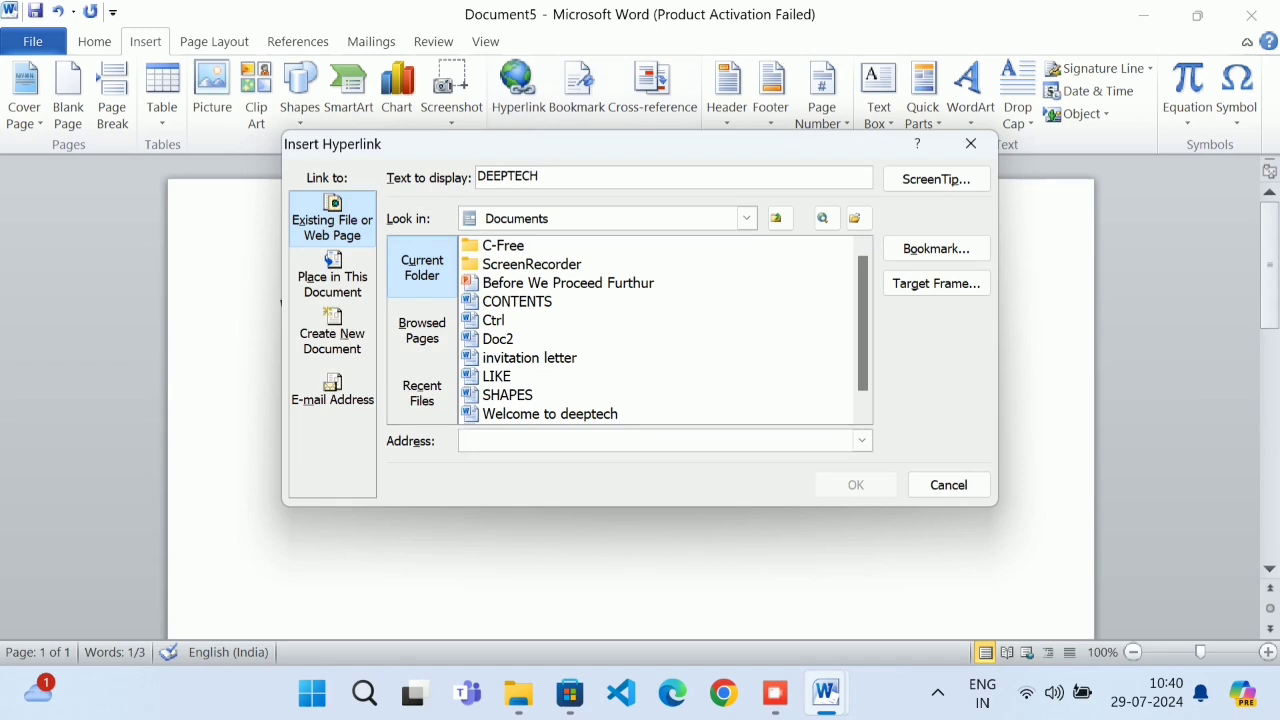
pyautogui.moveTo(552, 177); pyautogui.dragTo(426, 196)
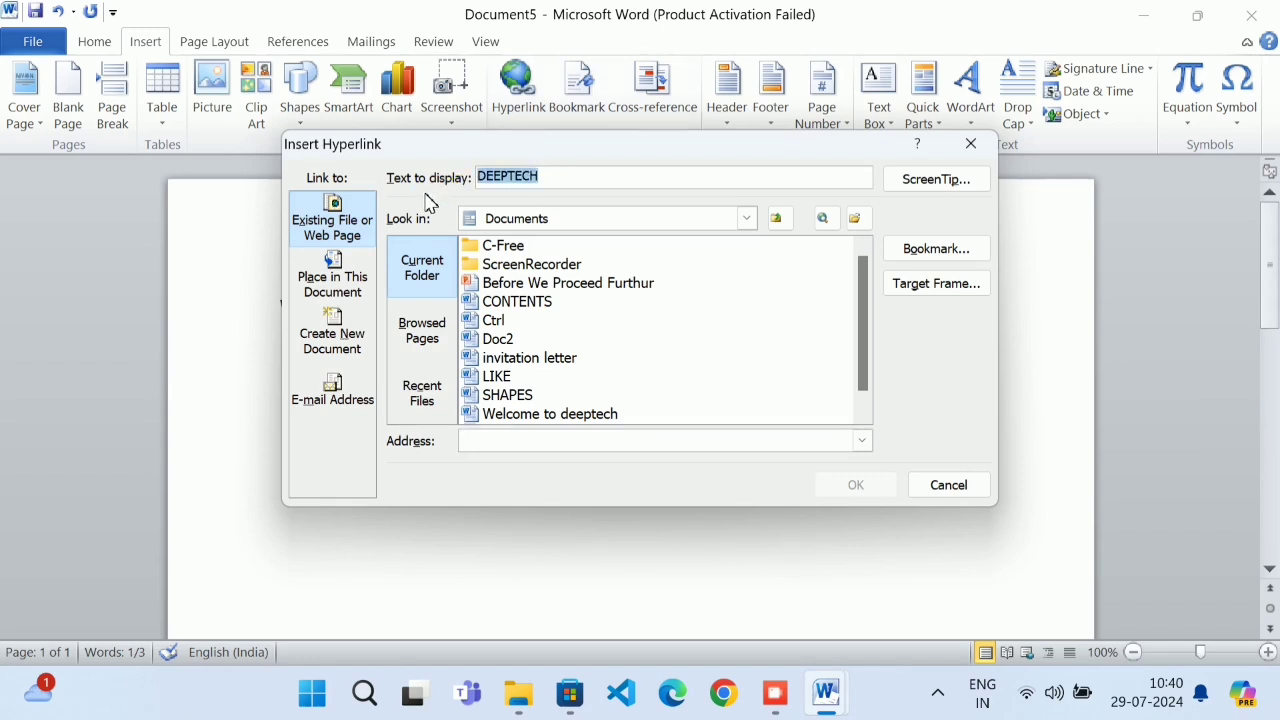
pyautogui.click(537, 216)
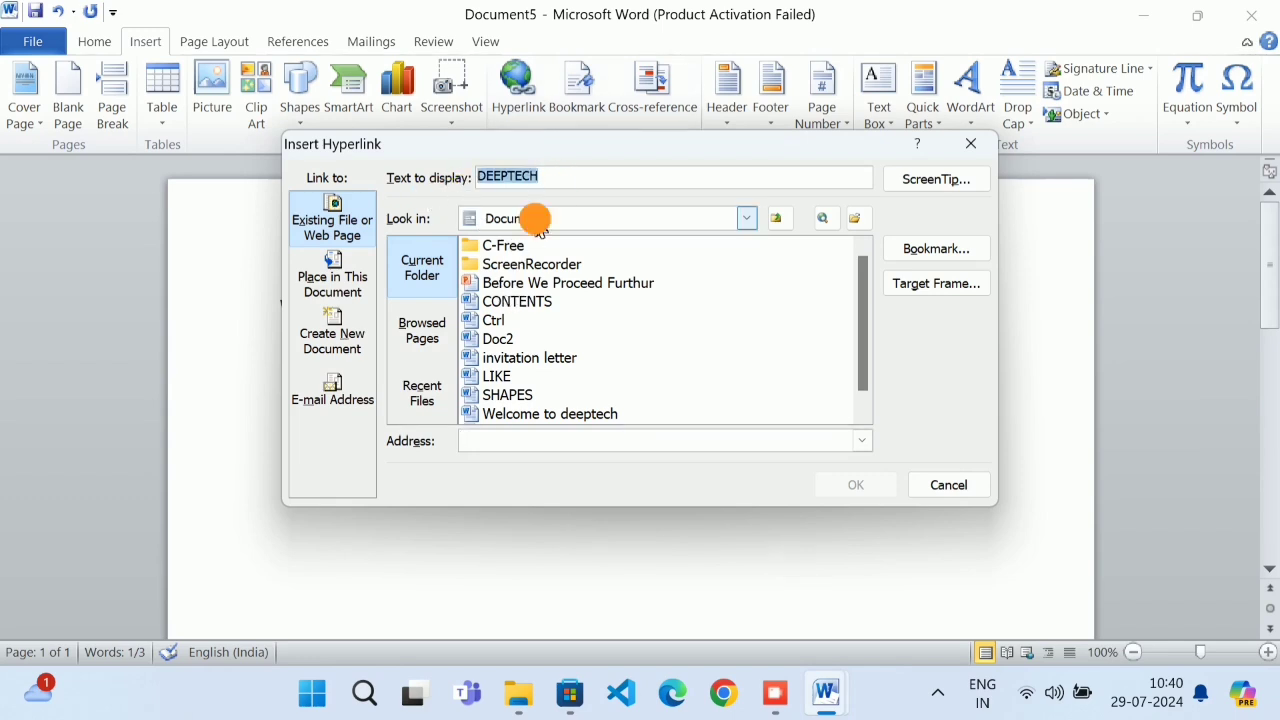
pyautogui.click(546, 318)
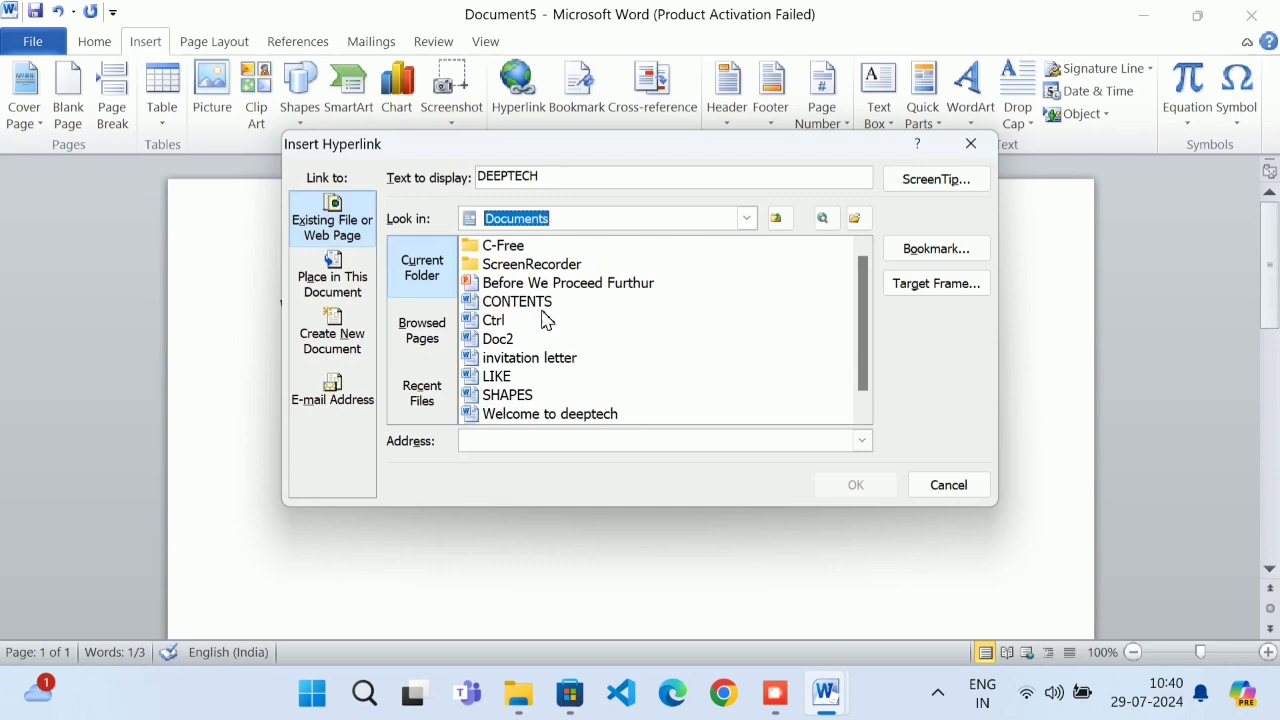
pyautogui.click(546, 286)
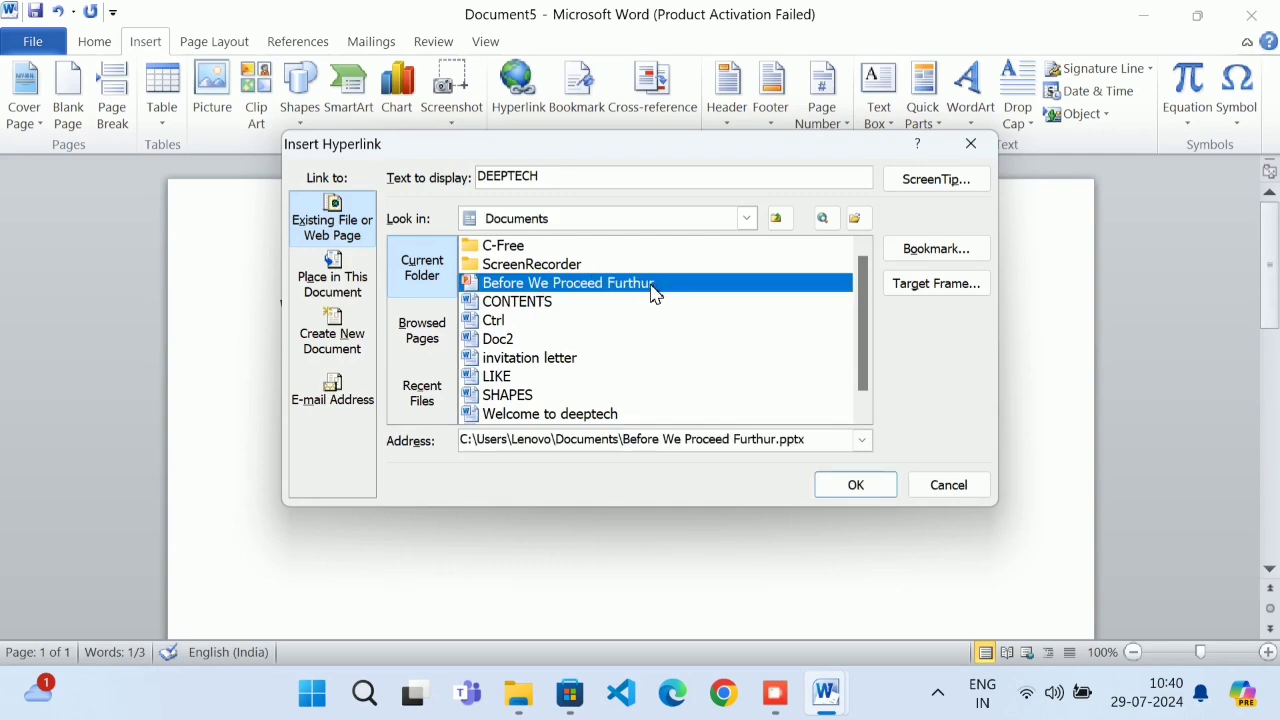
pyautogui.click(972, 142)
pyautogui.click(1145, 15)
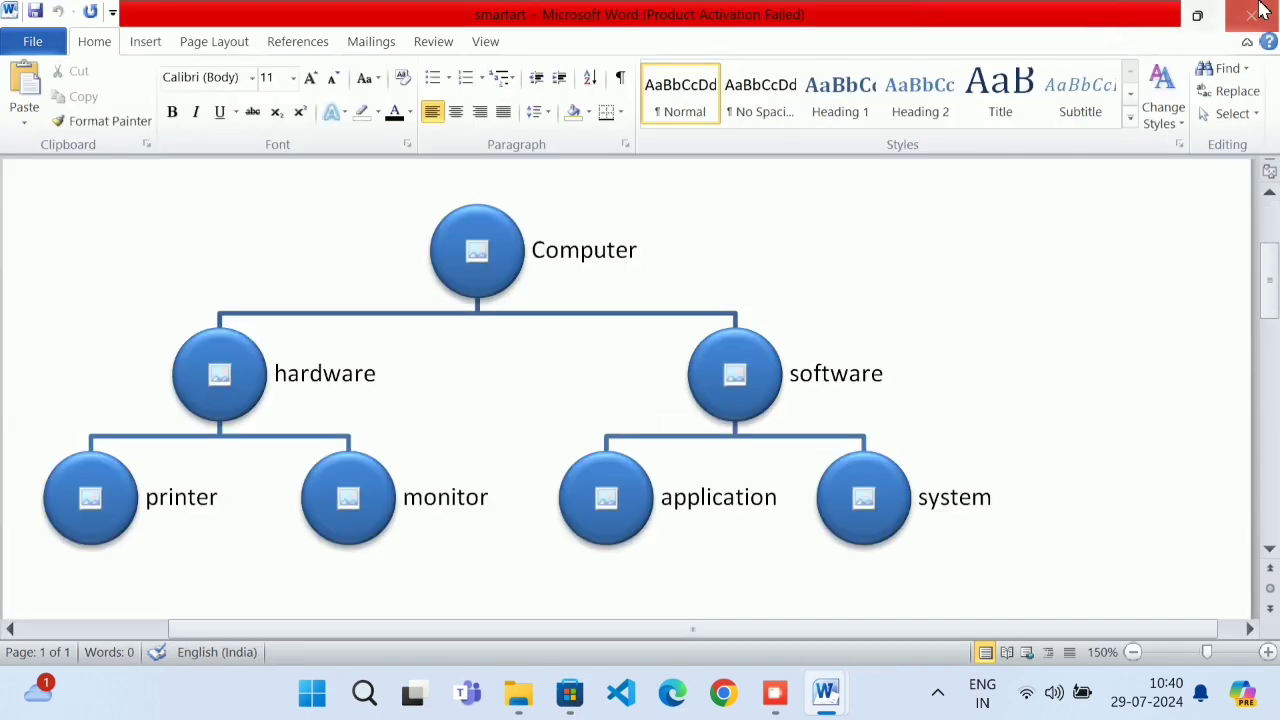
# Minimize smartart, select Before We Proceed Furthur in Explorer's Documents folder, and return to Document5
pyautogui.click(1152, 15)
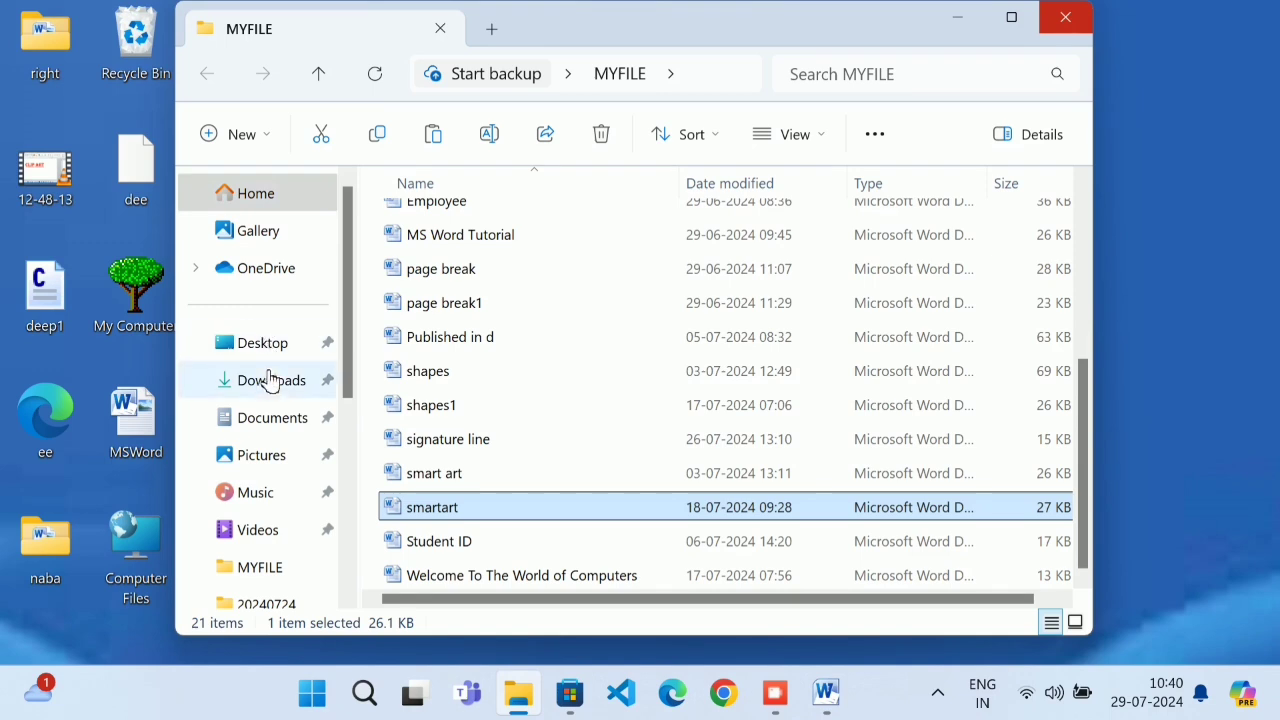
pyautogui.click(262, 417)
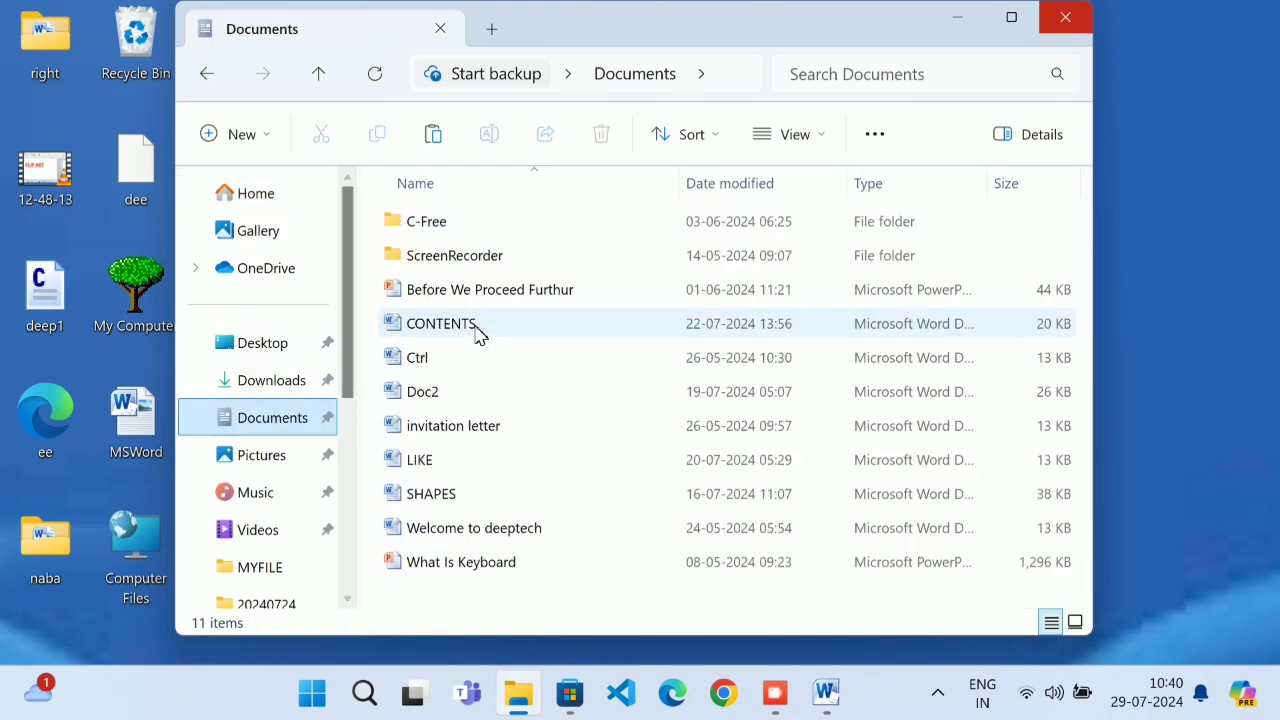
pyautogui.click(486, 289)
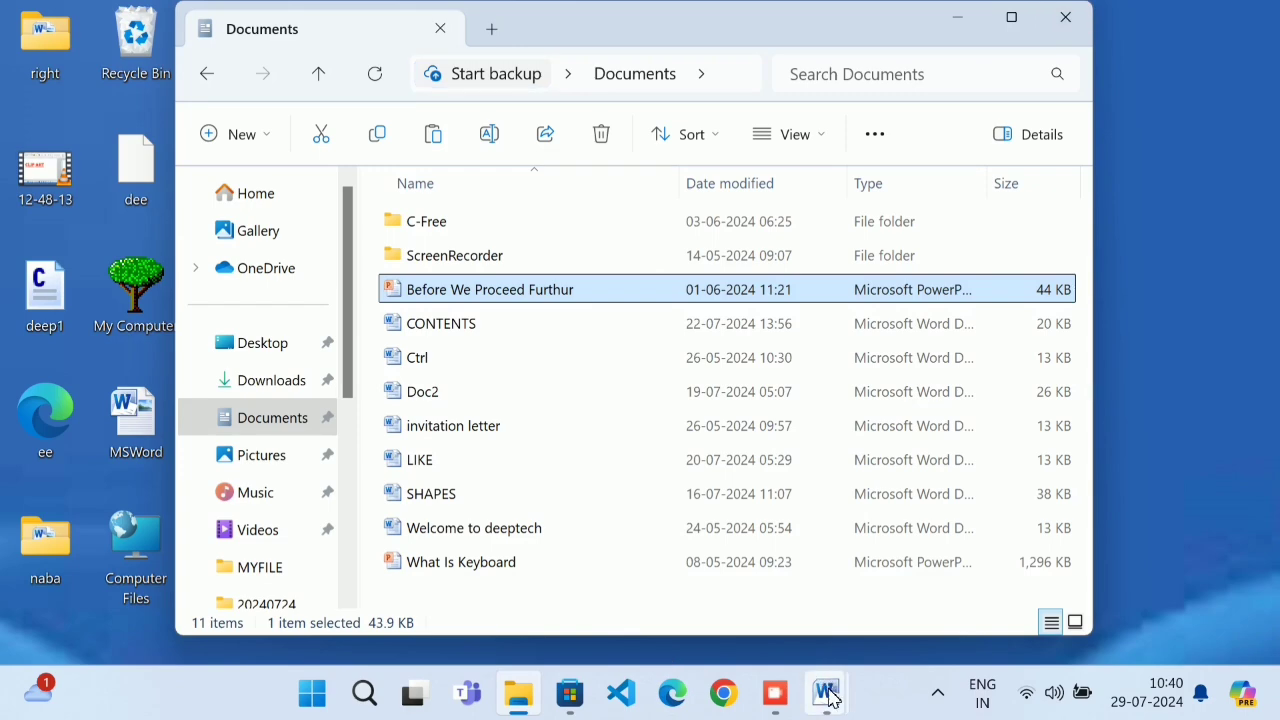
pyautogui.moveTo(826, 692)
pyautogui.click(884, 609)
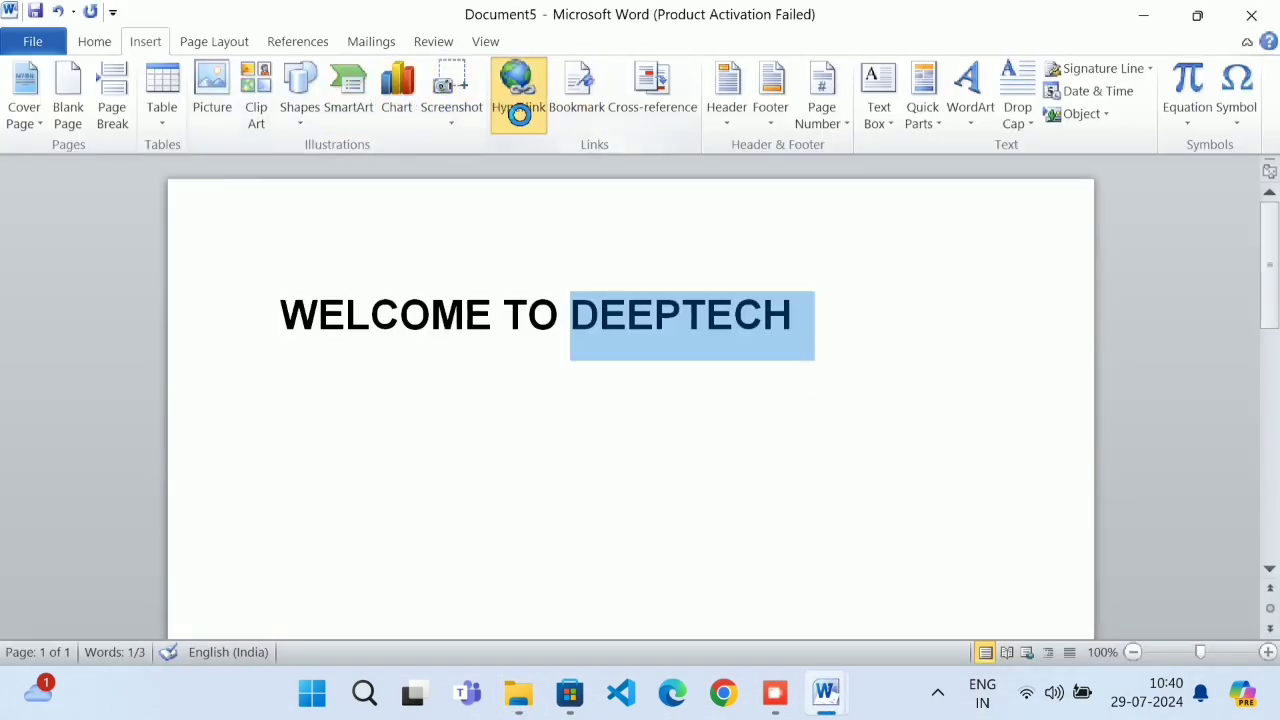
# Hyperlink DEEPTECH to the Before We Proceed Furthur.pptx presentation in Documents
pyautogui.click(517, 100)
pyautogui.moveTo(544, 179); pyautogui.dragTo(372, 197)
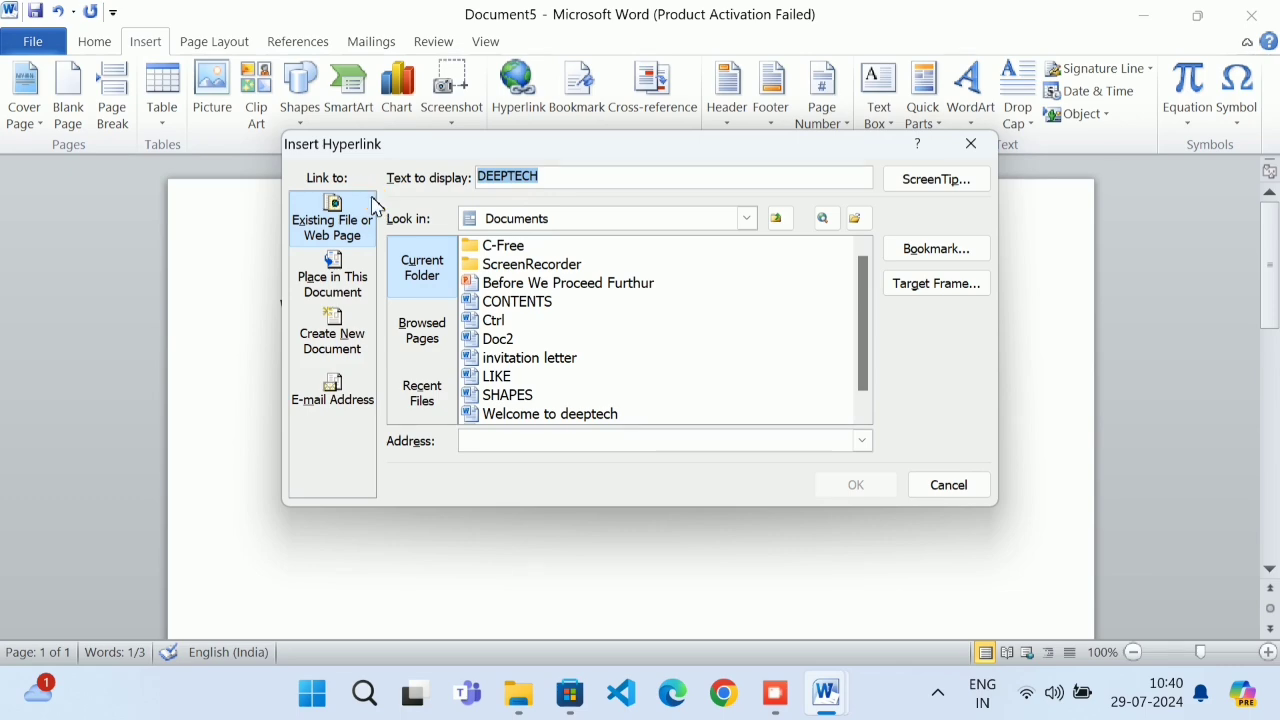
pyautogui.moveTo(612, 160)
pyautogui.mouseDown()
pyautogui.moveTo(680, 300)
pyautogui.moveTo(687, 410)
pyautogui.moveTo(623, 403)
pyautogui.moveTo(594, 266)
pyautogui.mouseUp()
pyautogui.moveTo(654, 408); pyautogui.dragTo(610, 239)
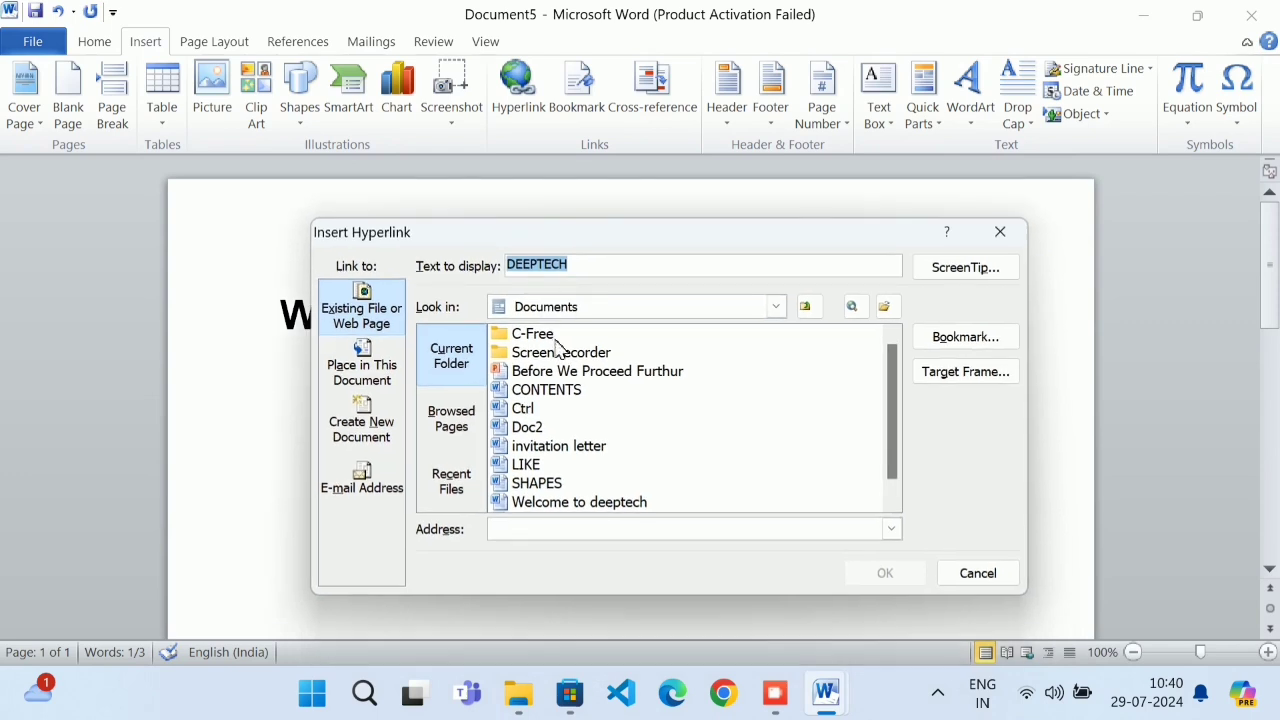
pyautogui.click(590, 371)
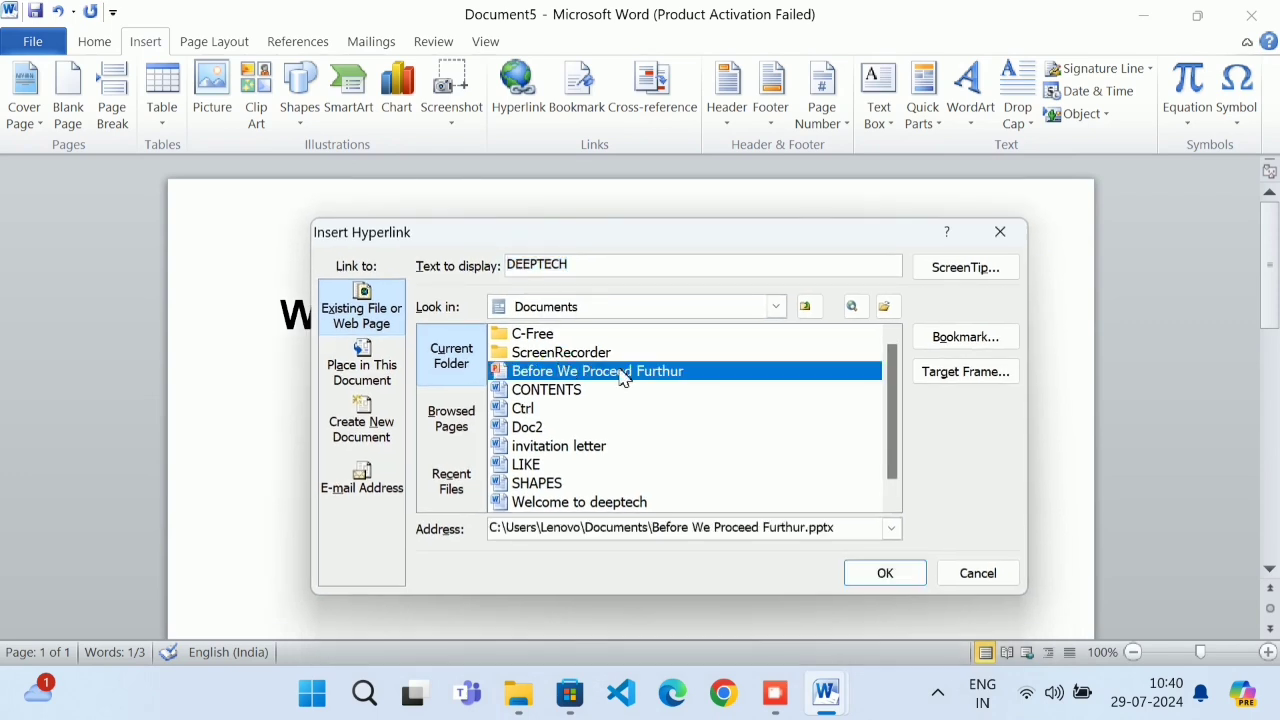
pyautogui.click(885, 573)
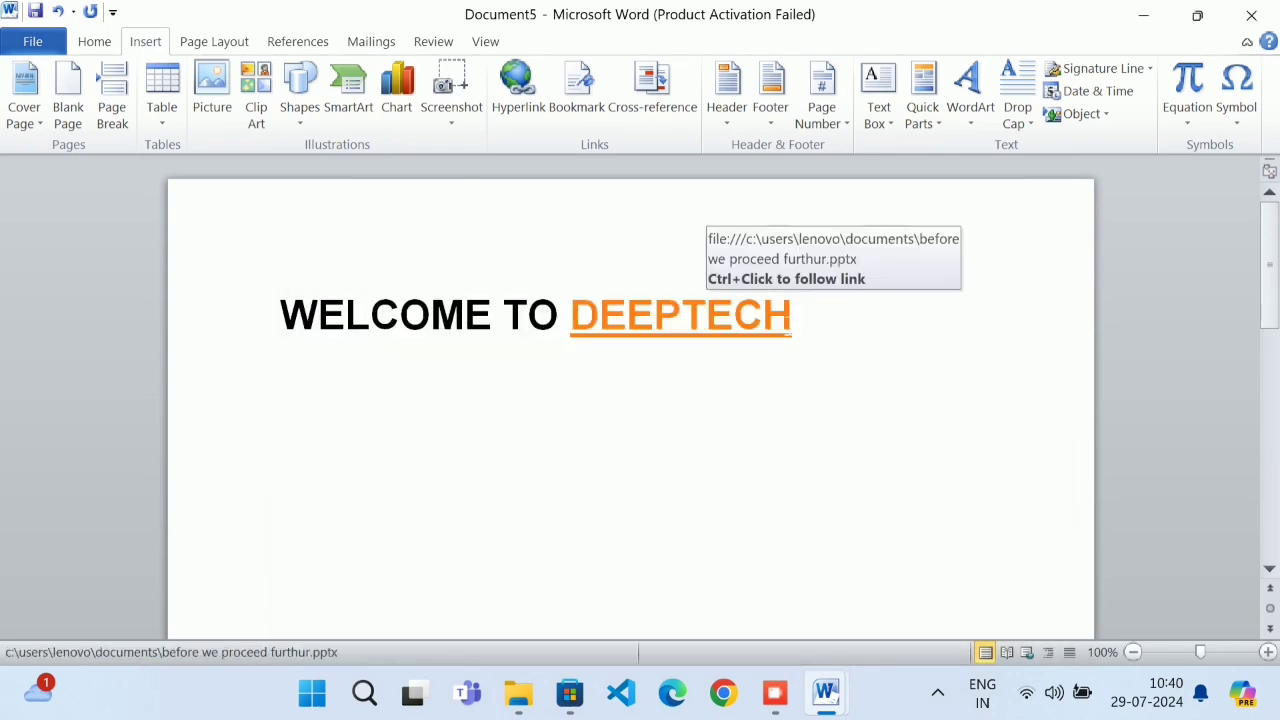
# Follow the DEEPTECH link and allow the Before We Proceed Furthur presentation to open
pyautogui.moveTo(792, 322); pyautogui.dragTo(571, 344)
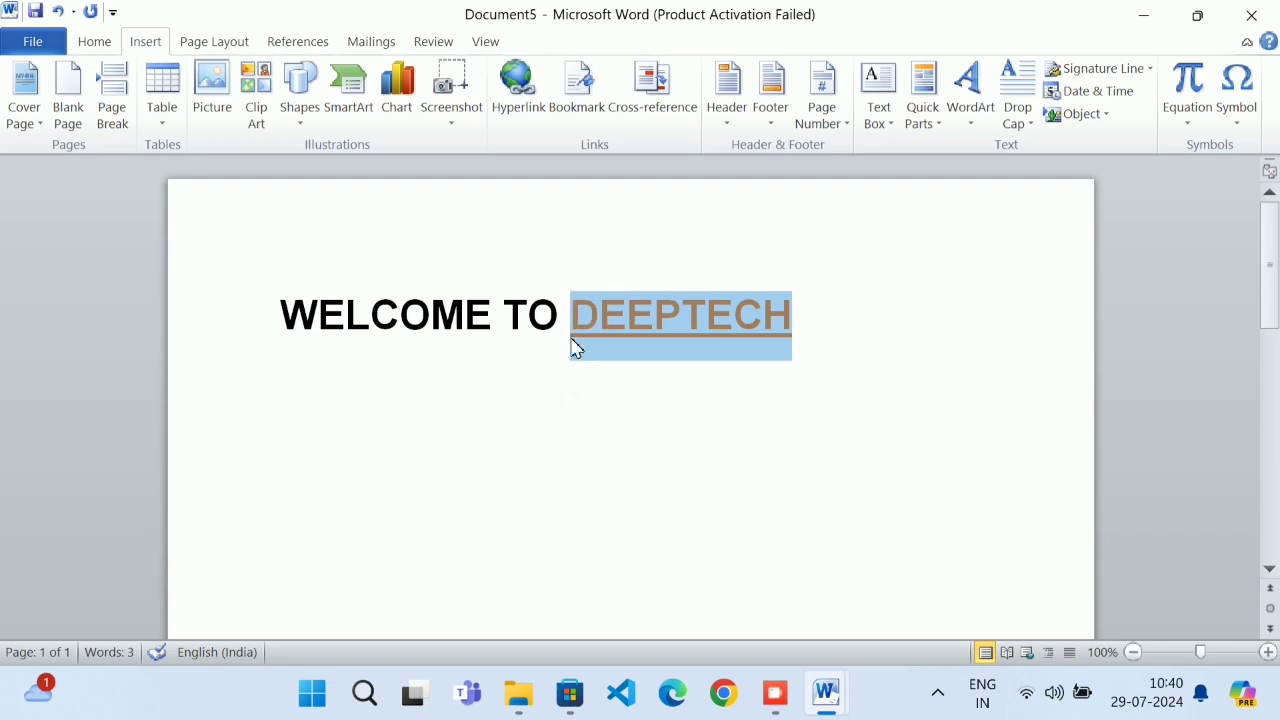
pyautogui.click(551, 423)
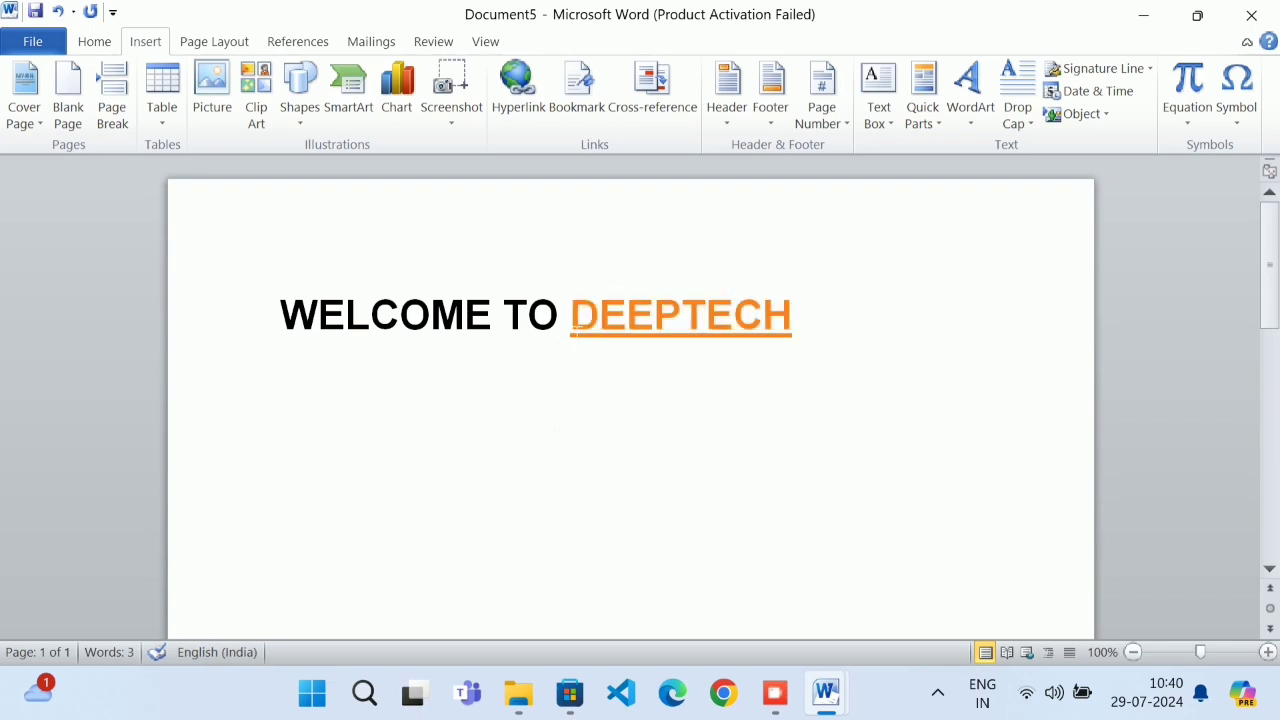
pyautogui.keyDown('ctrl'); pyautogui.click(675, 361); pyautogui.keyUp('ctrl')
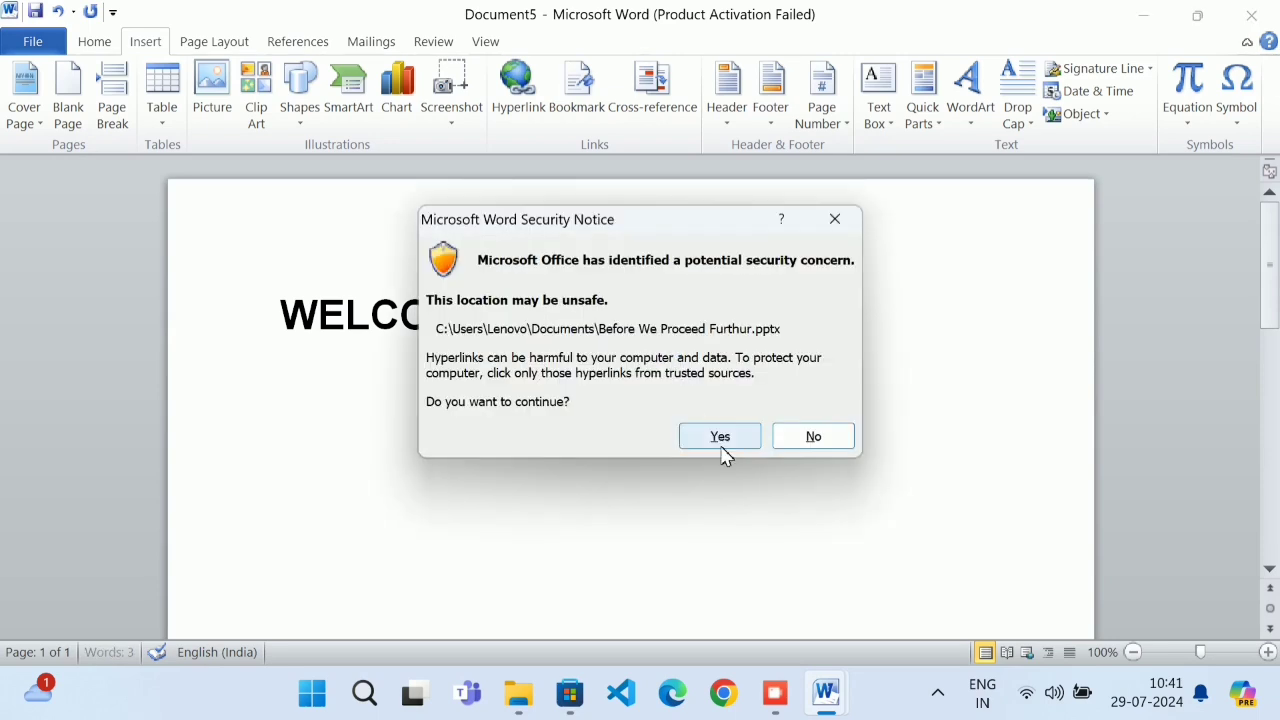
pyautogui.click(720, 440)
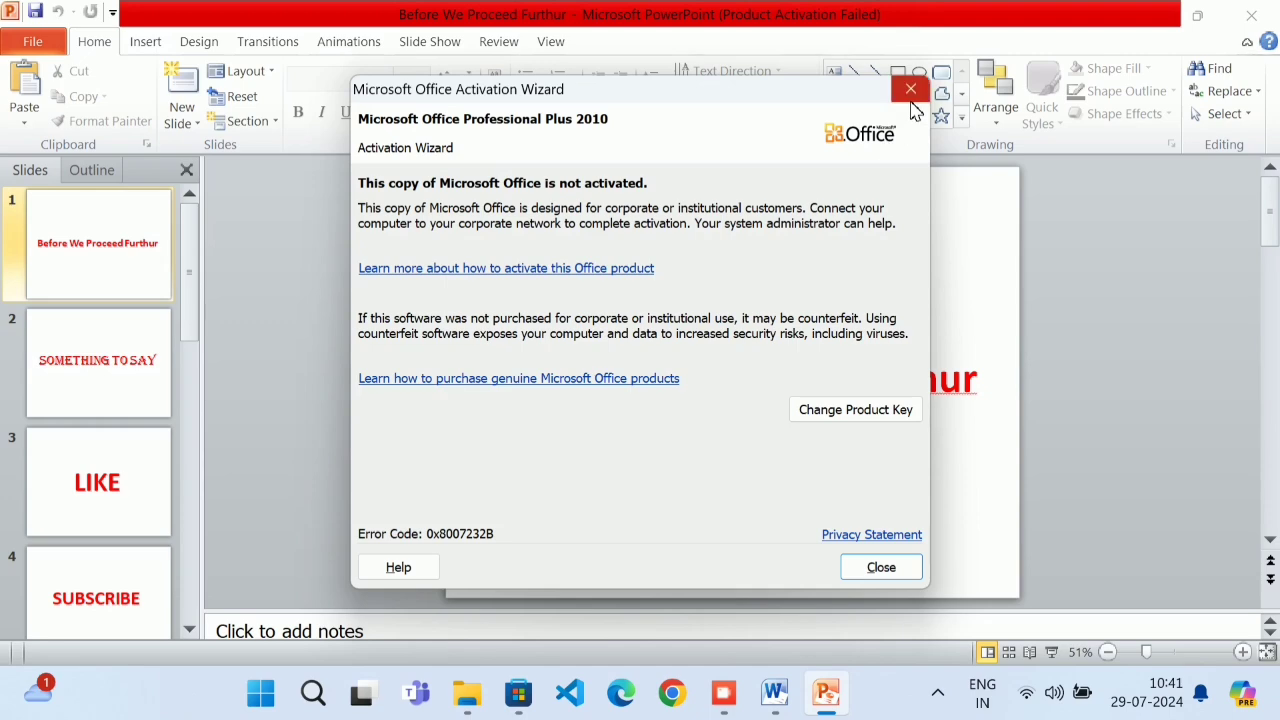
# Run the slide show through the Something to say, LIKE, SUBSCRIBE and Comment slides, then exit
pyautogui.click(910, 92)
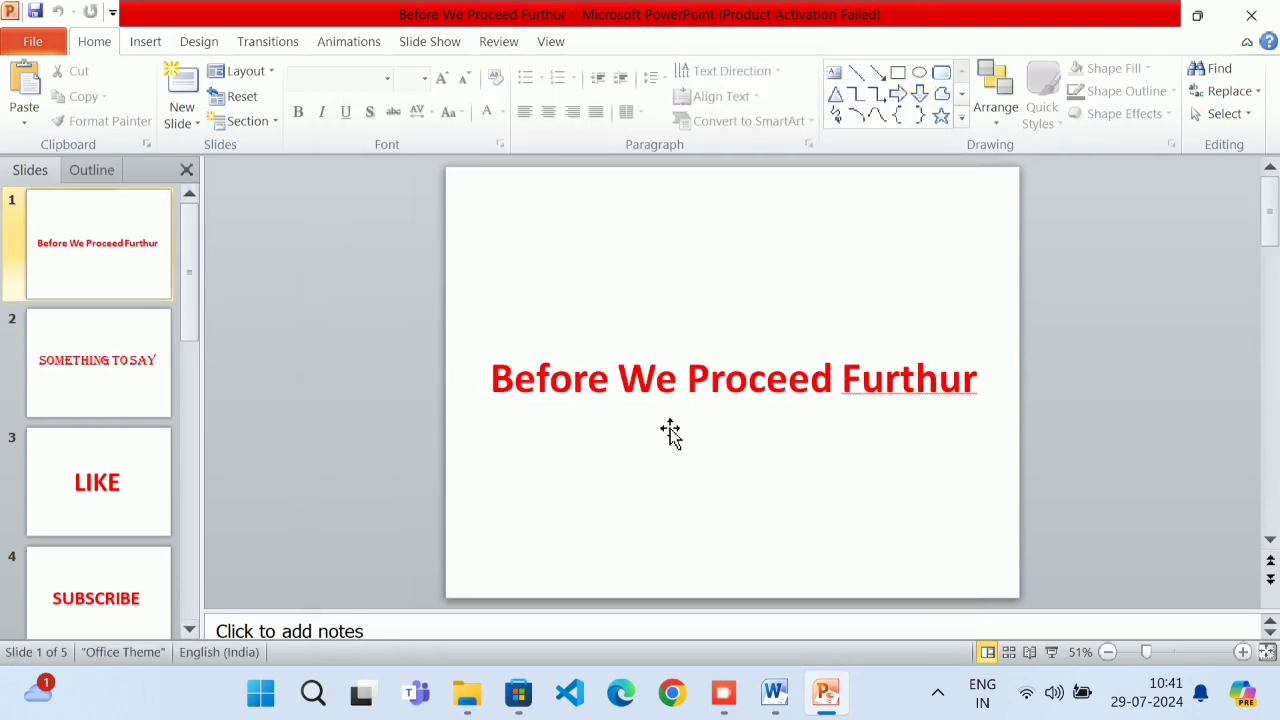
pyautogui.press('F5')
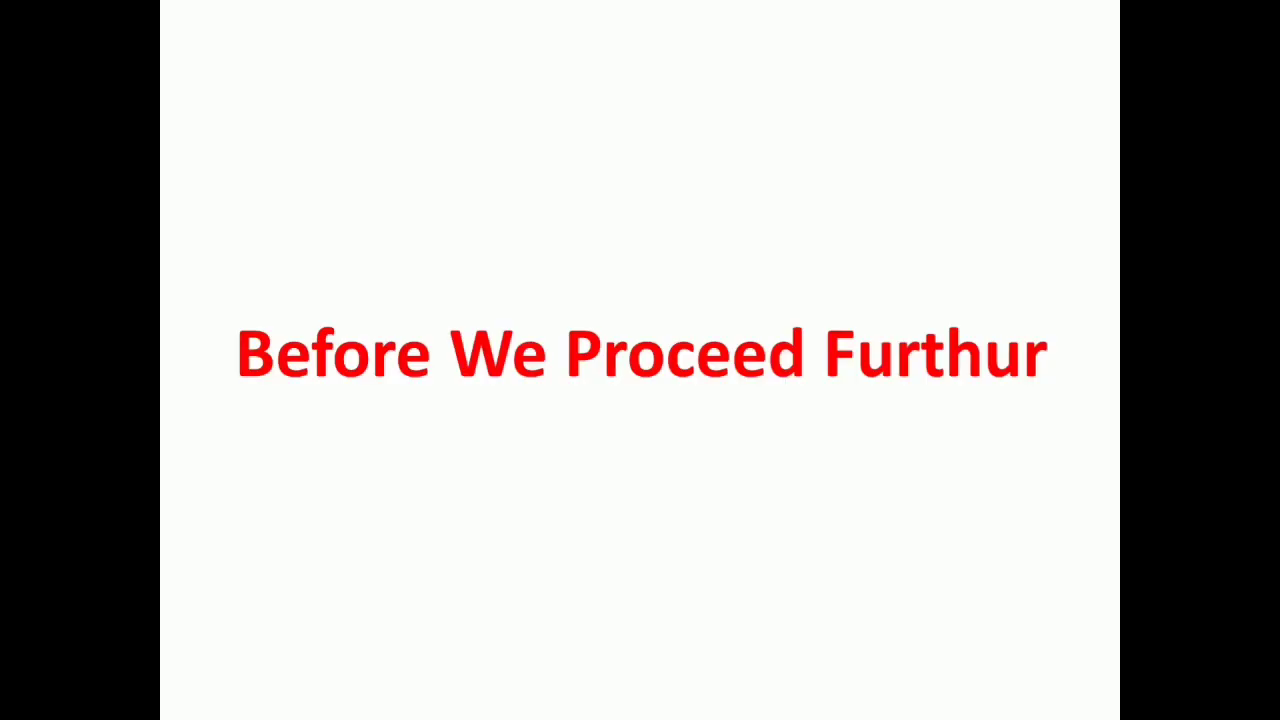
pyautogui.press('Right')
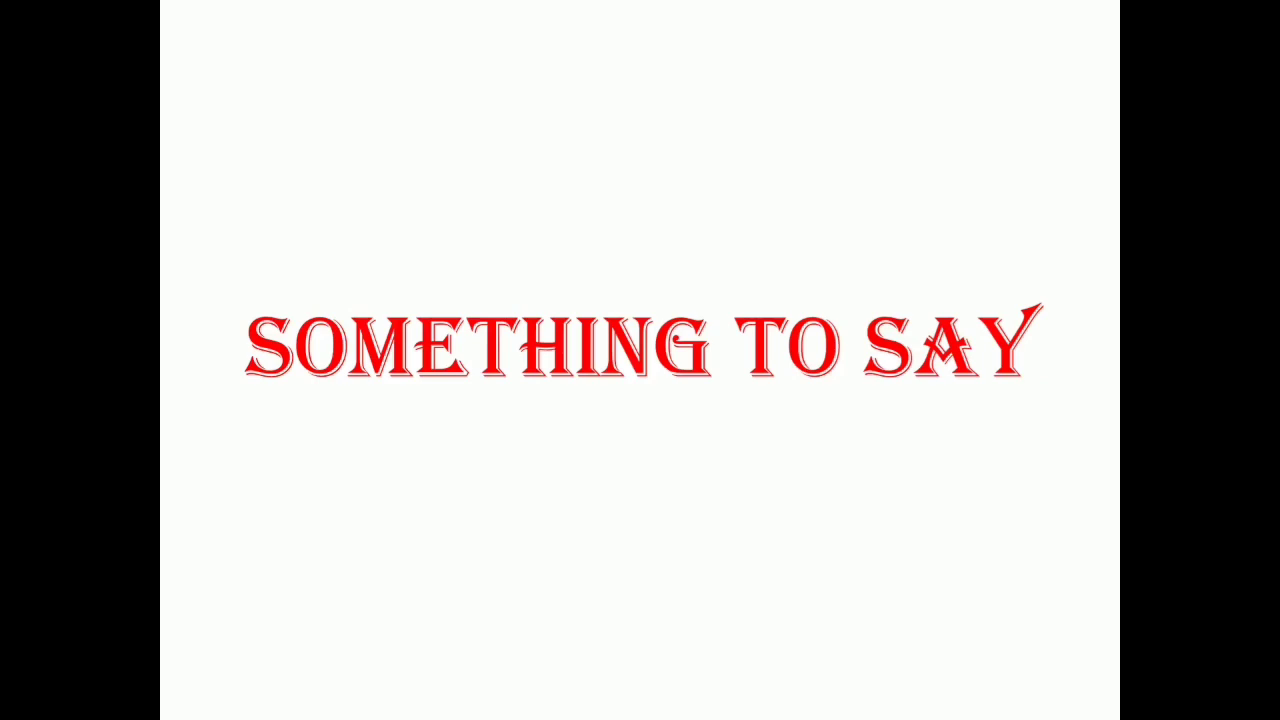
pyautogui.press('Right')
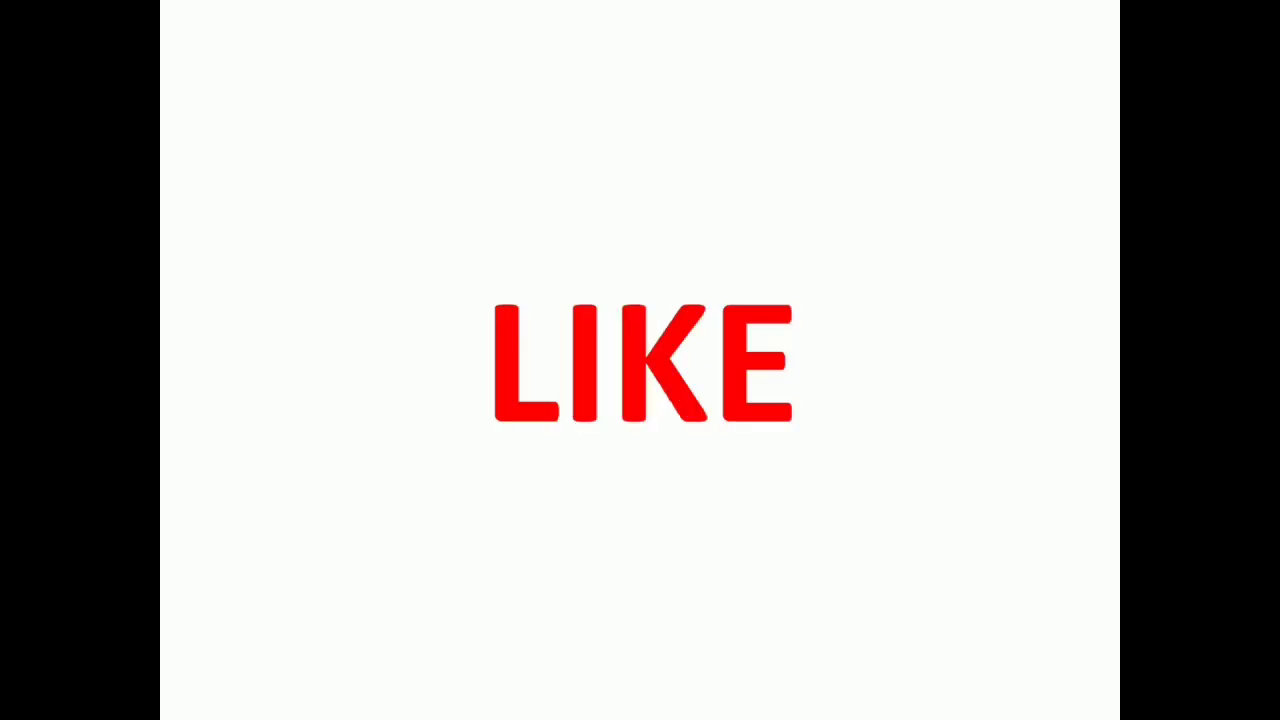
pyautogui.press('Right')
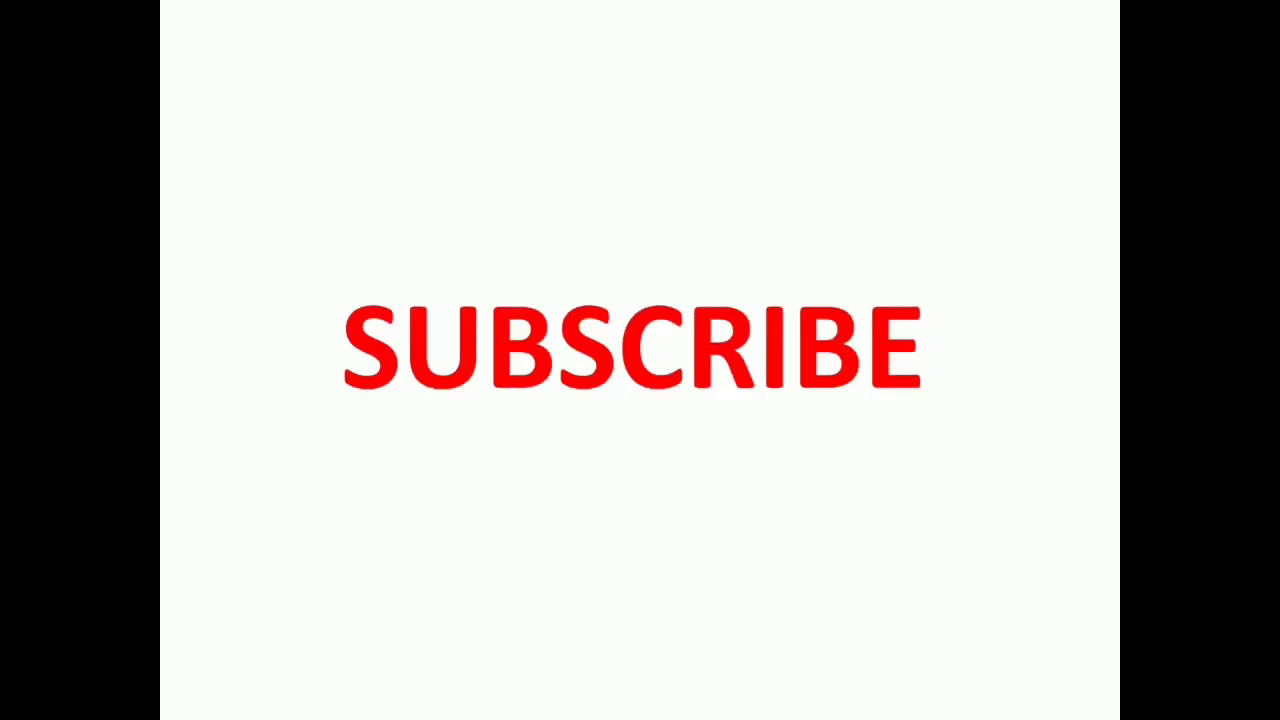
pyautogui.press('Right')
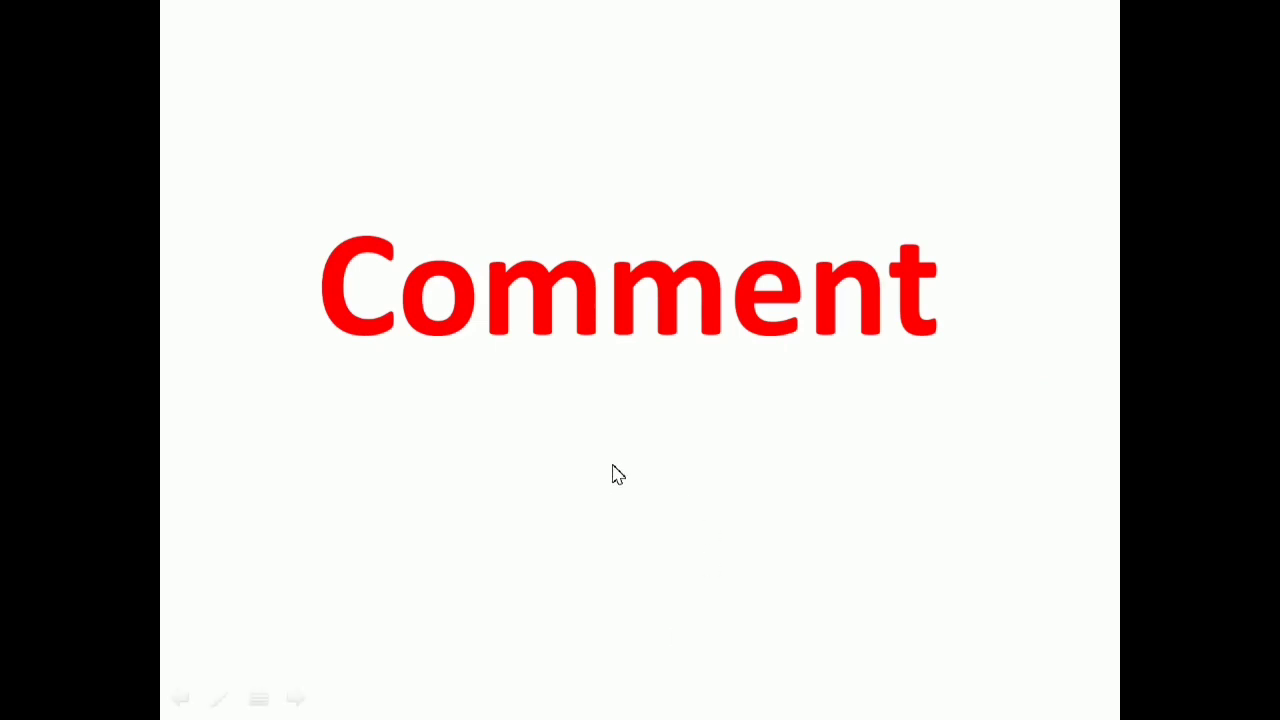
pyautogui.click(481, 471)
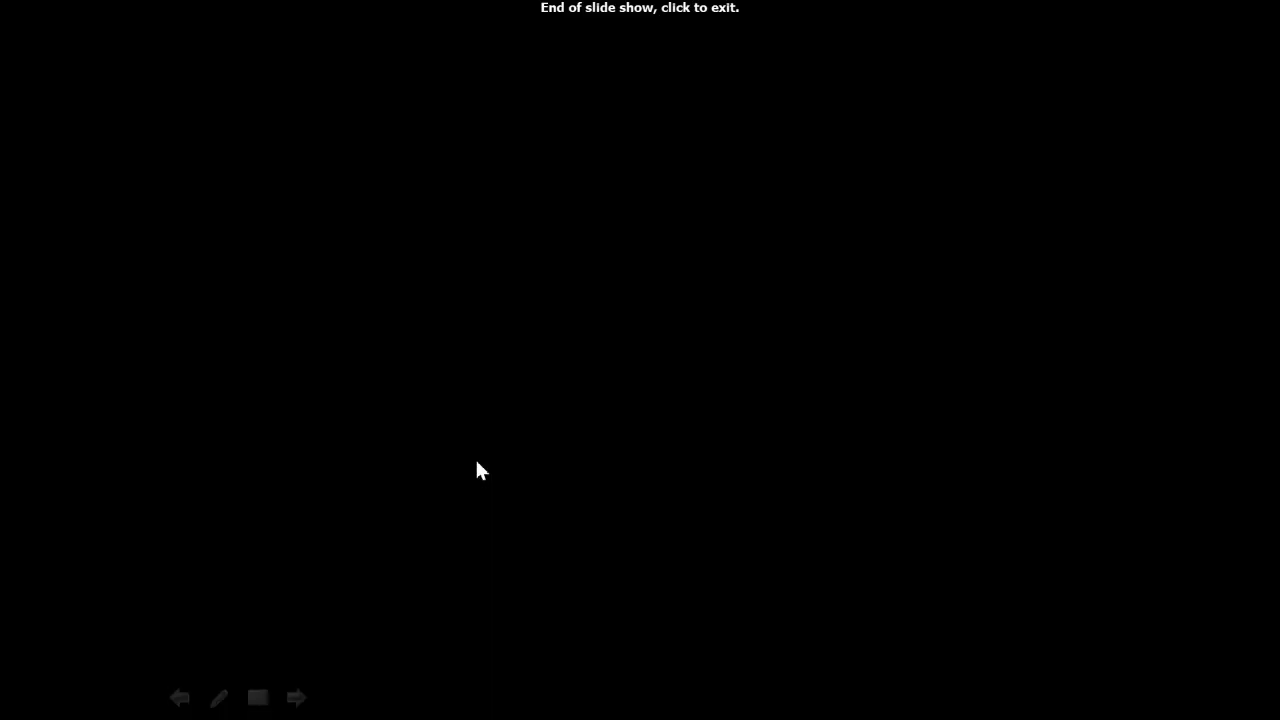
pyautogui.click(477, 469)
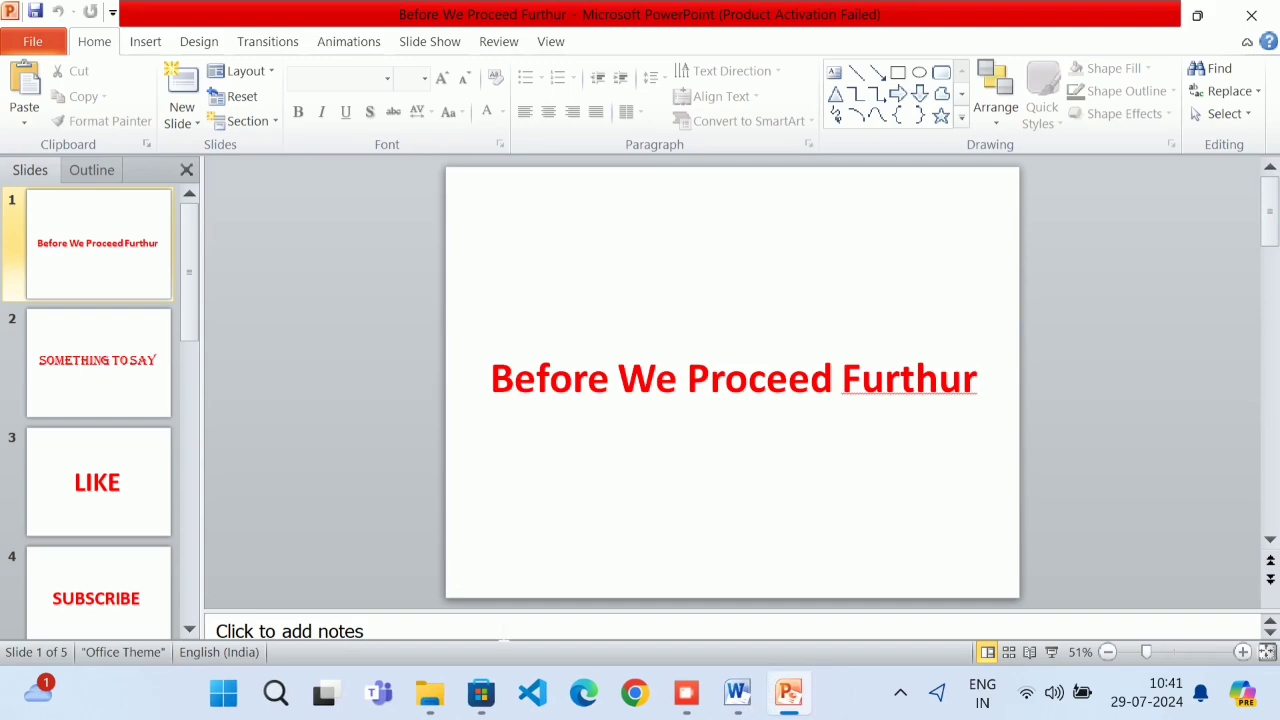
# Close the presentation and reopen it through Word's DEEPTECH link, allowing the Security Notice
pyautogui.moveTo(686, 693)
pyautogui.moveTo(750, 513)
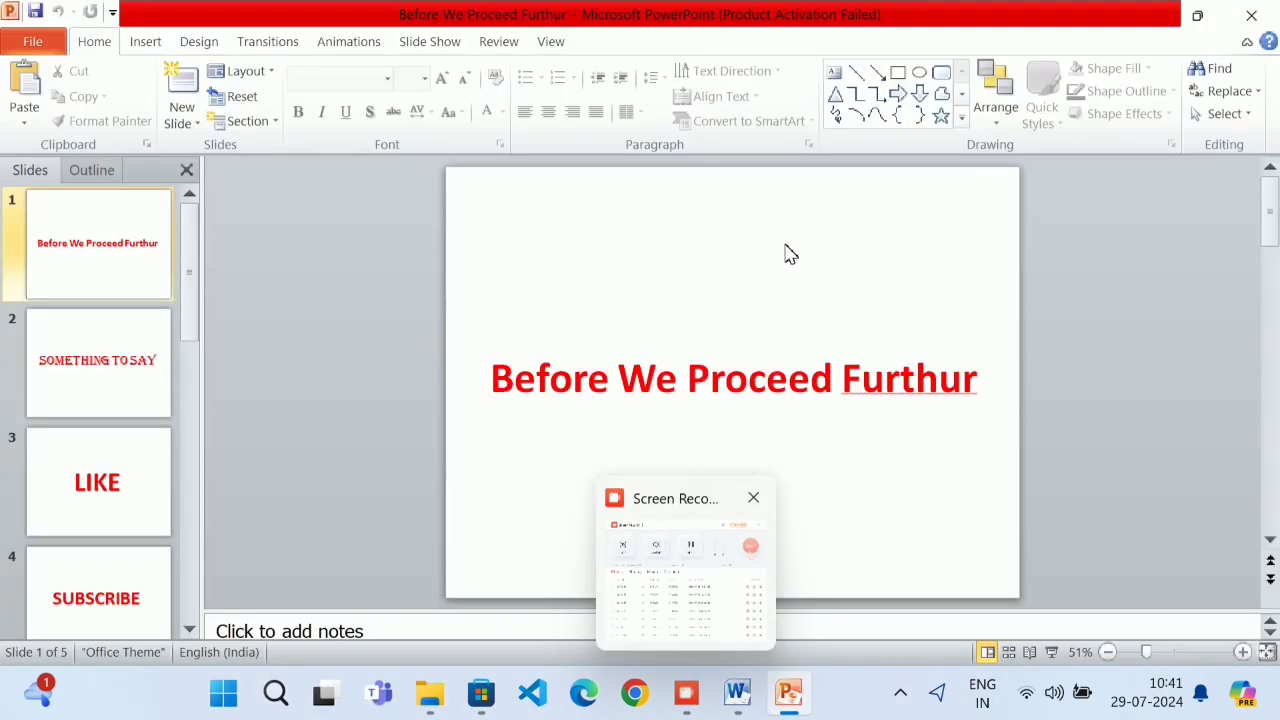
pyautogui.click(1251, 15)
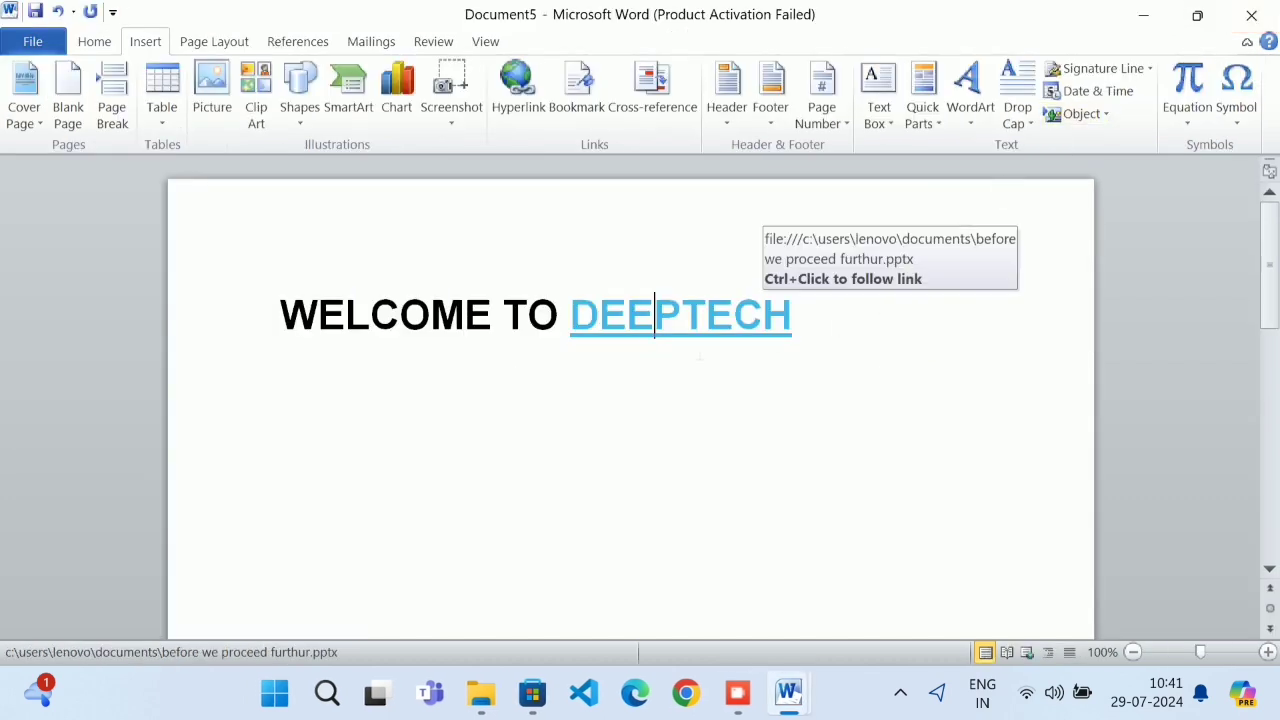
pyautogui.keyDown('ctrl'); pyautogui.click(694, 334); pyautogui.keyUp('ctrl')
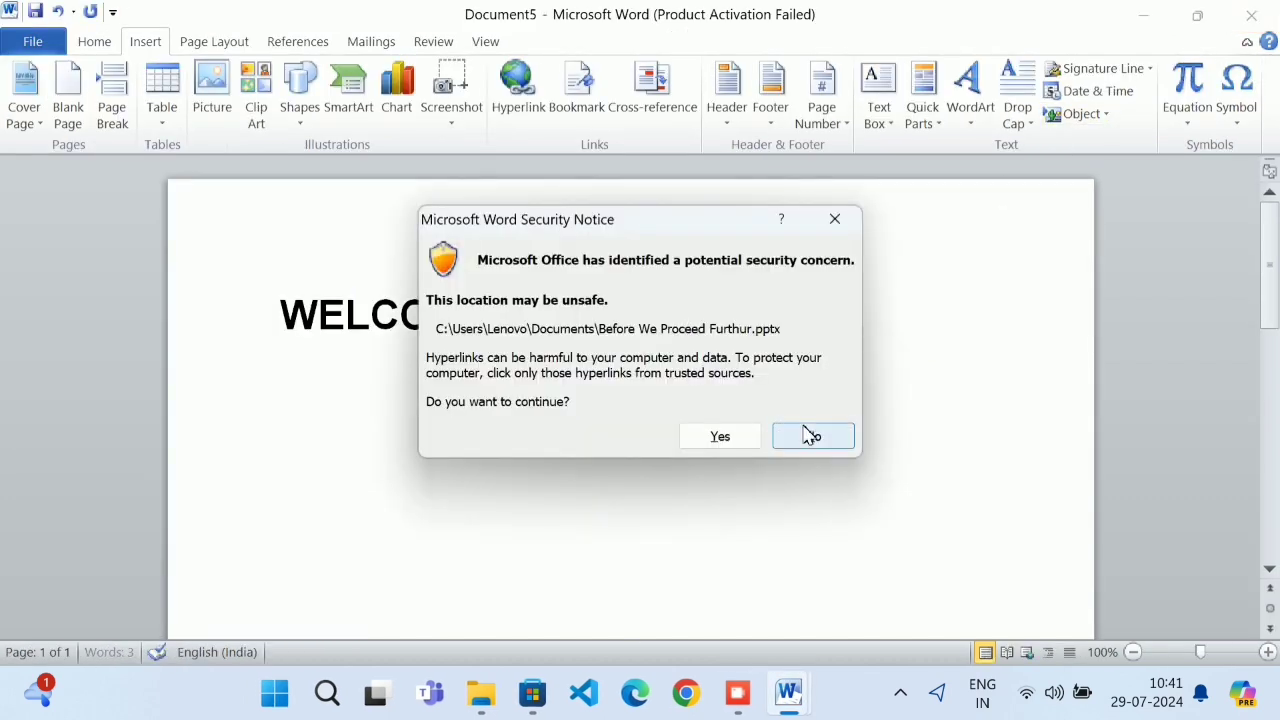
pyautogui.click(811, 434)
pyautogui.keyDown('ctrl'); pyautogui.click(705, 350); pyautogui.keyUp('ctrl')
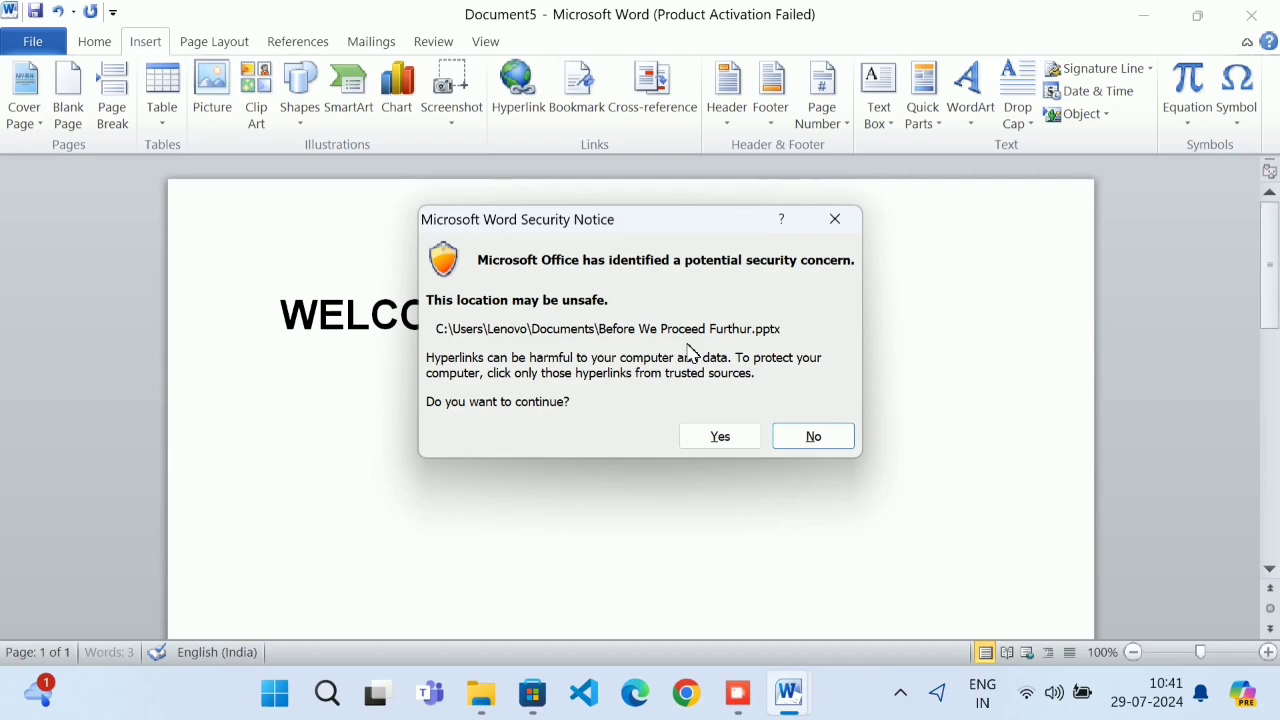
pyautogui.click(709, 436)
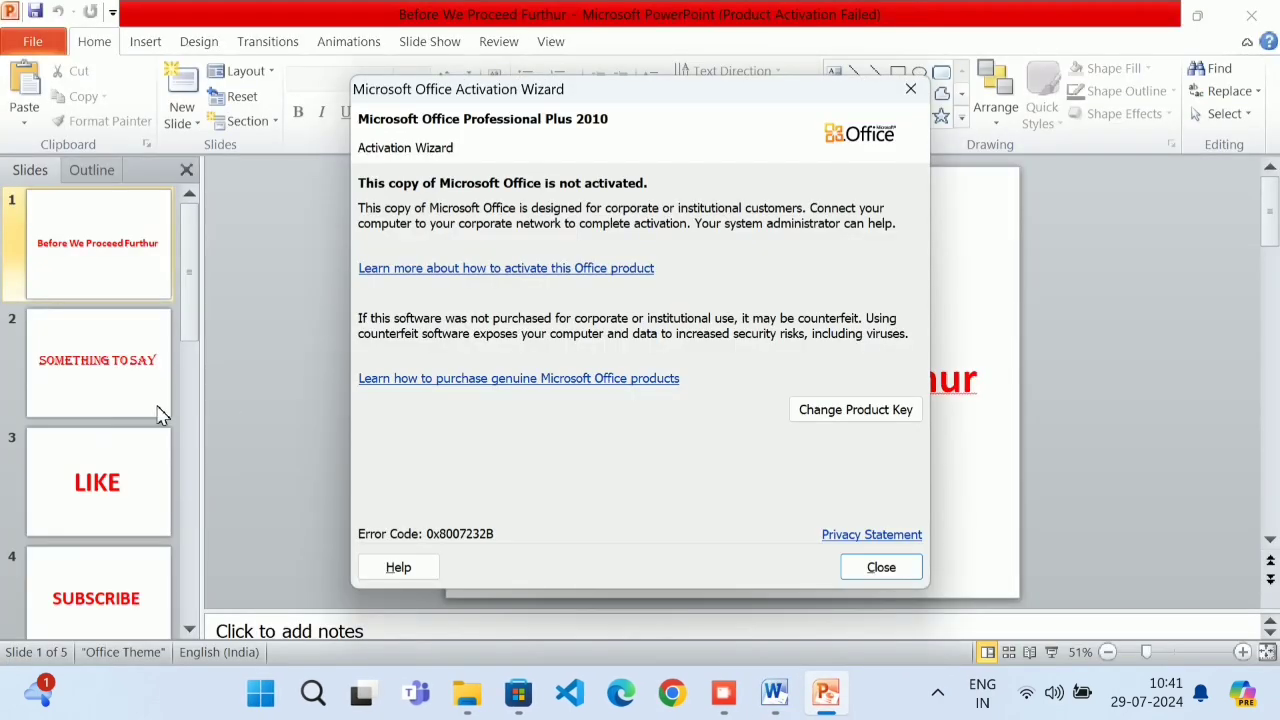
# Dismiss the activation notice, view the LIKE and SUBSCRIBE slides, then close PowerPoint
pyautogui.click(125, 451)
pyautogui.click(879, 575)
pyautogui.click(143, 491)
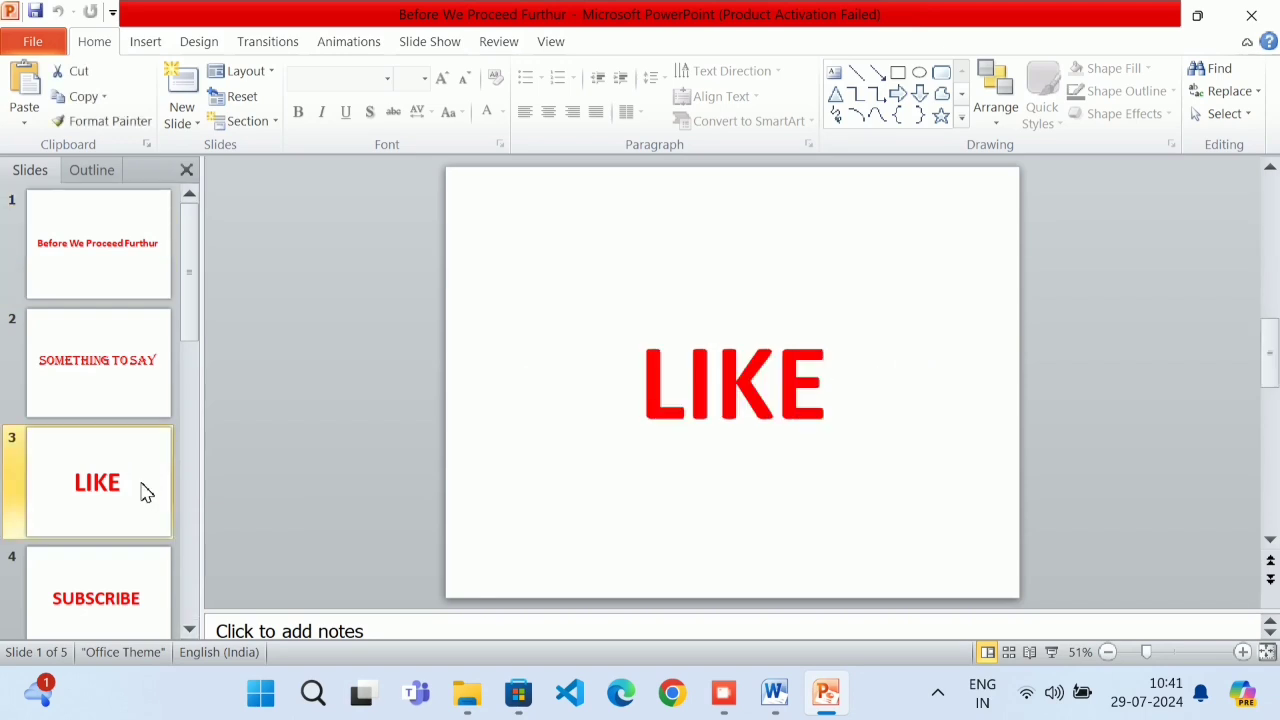
pyautogui.click(137, 583)
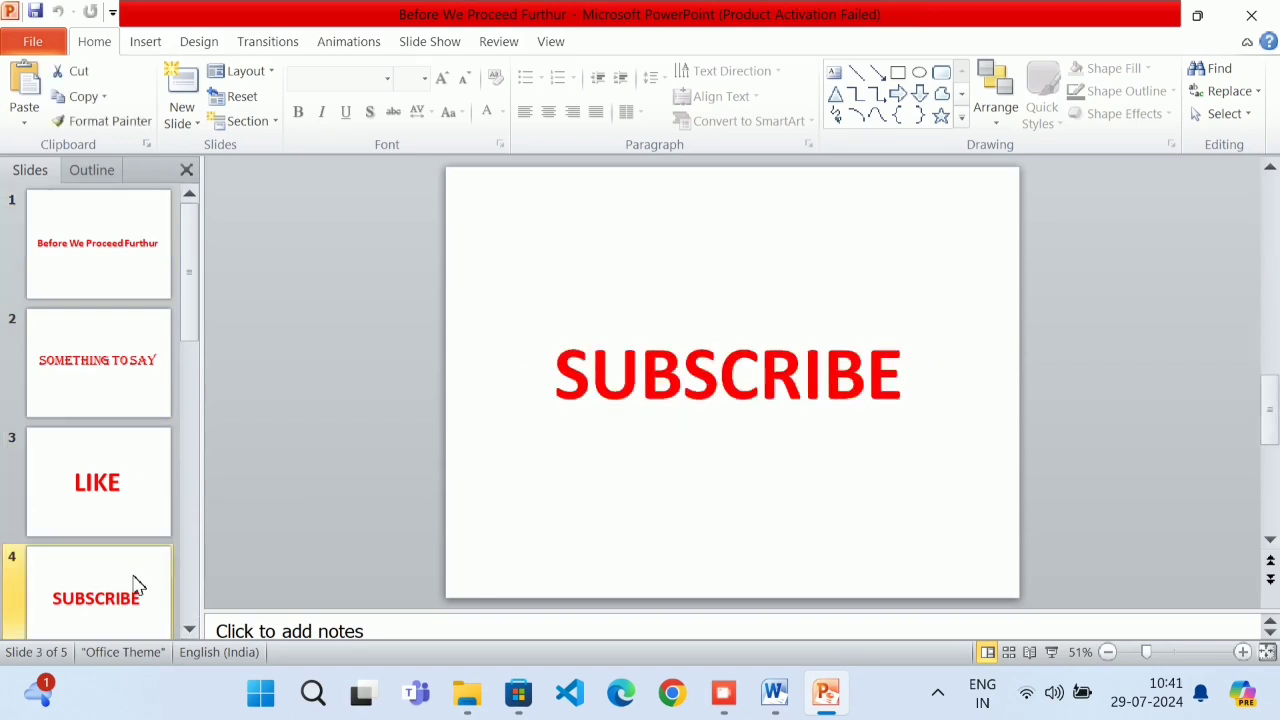
pyautogui.click(1270, 17)
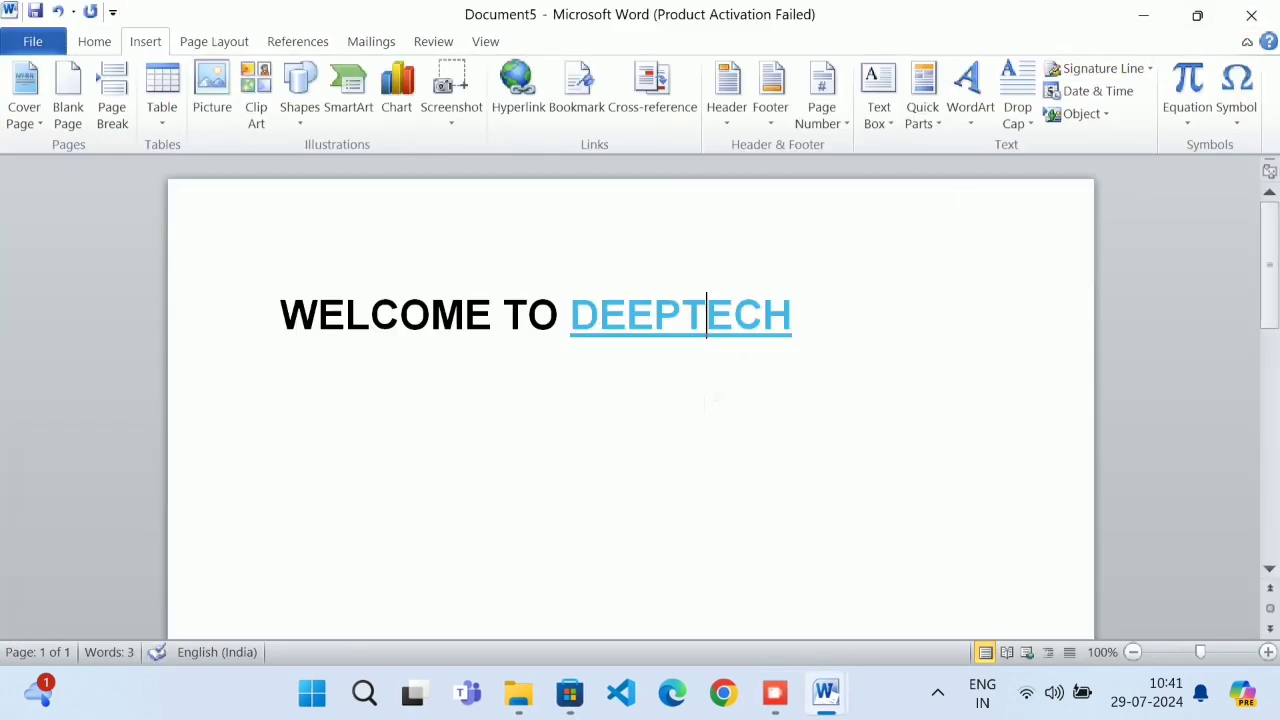
# Undo the hyperlink on DEEPTECH and link WELCOME to the CONTENTS document instead
pyautogui.moveTo(794, 320); pyautogui.dragTo(571, 320)
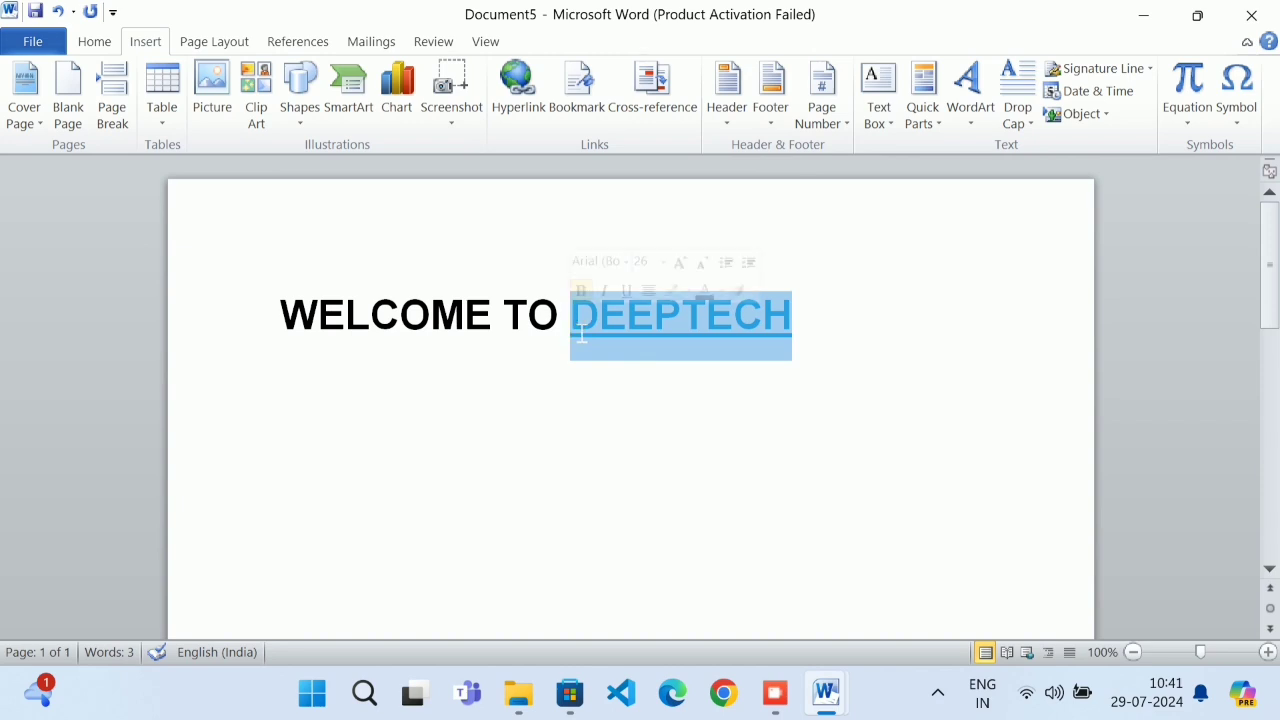
pyautogui.hotkey('ctrl', 'z')
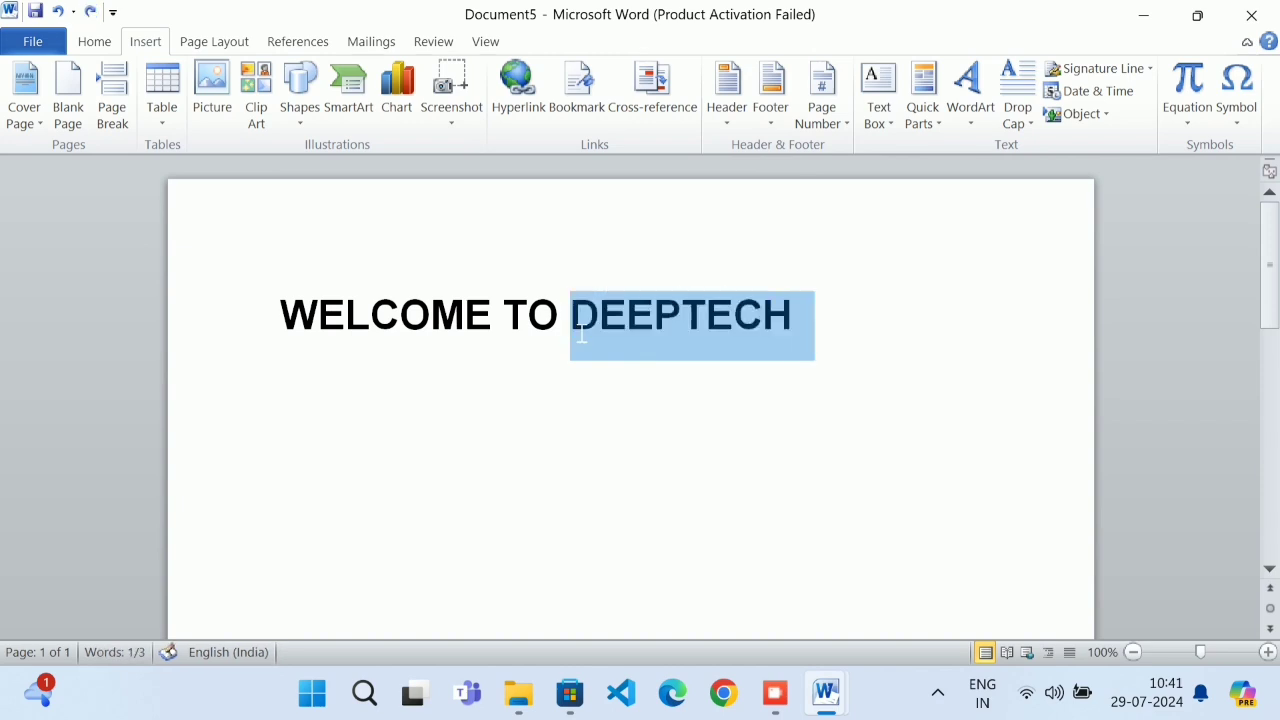
pyautogui.moveTo(500, 320); pyautogui.dragTo(277, 331)
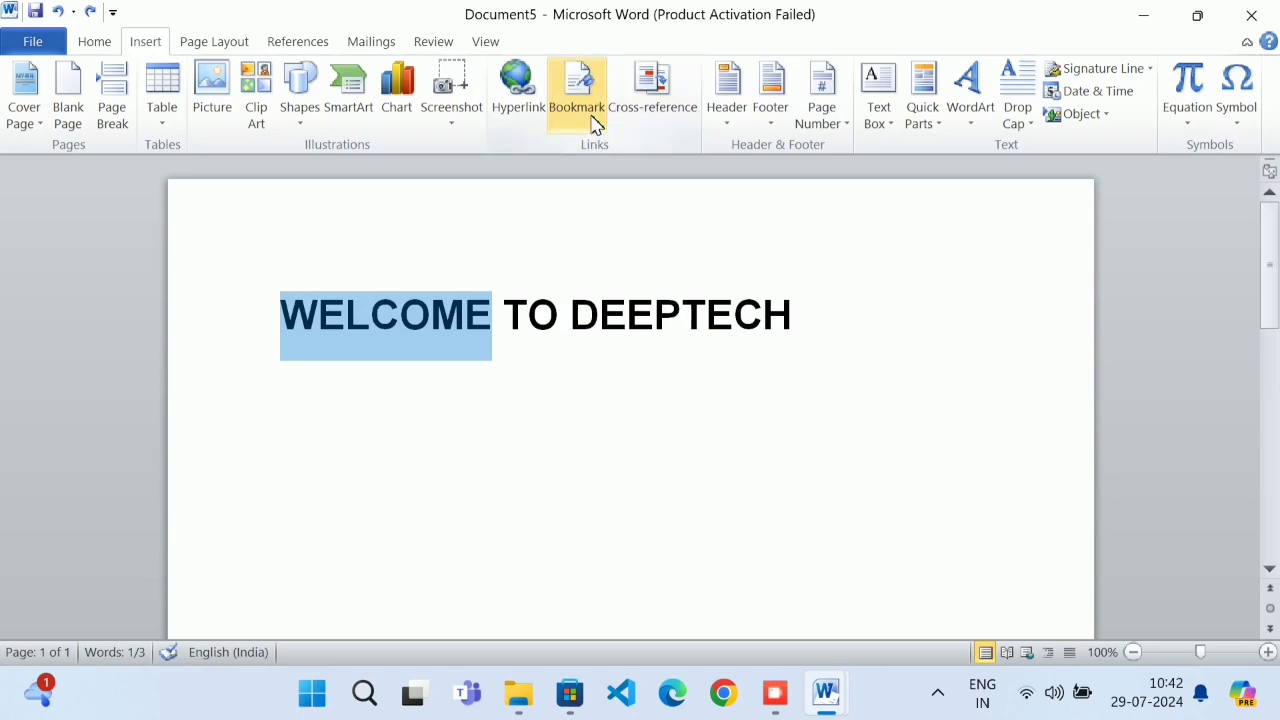
pyautogui.click(532, 98)
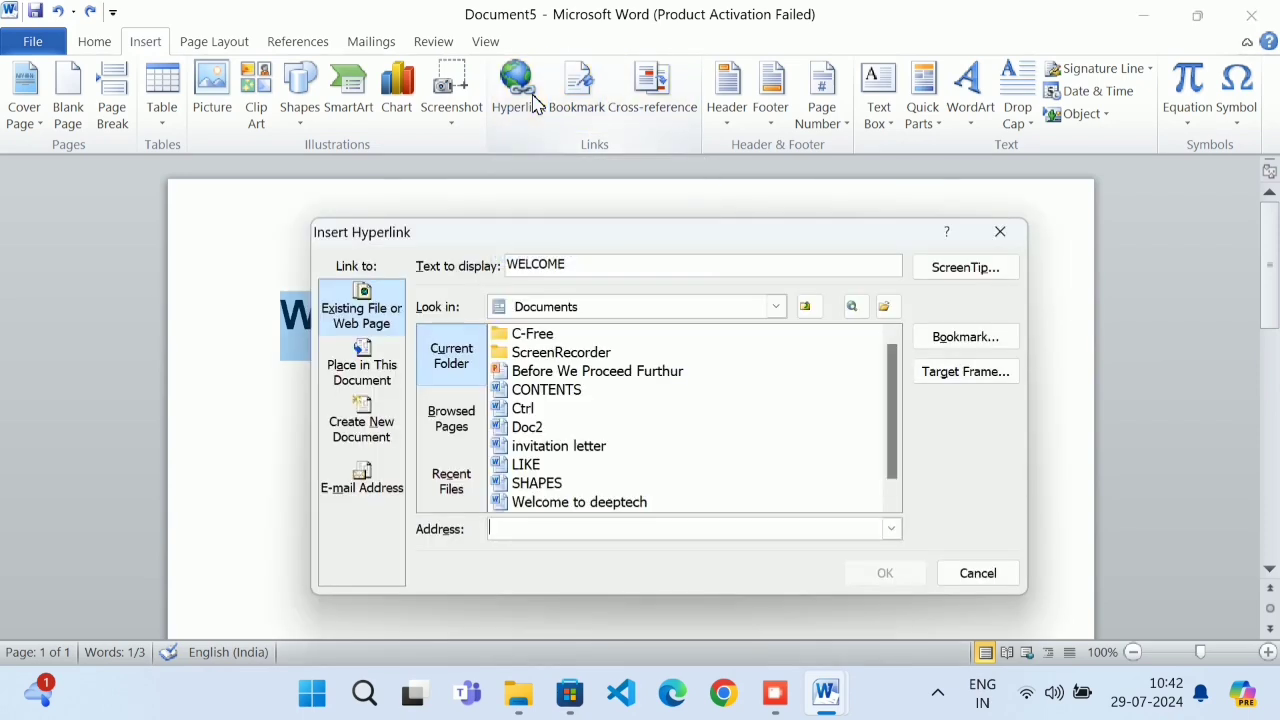
pyautogui.moveTo(573, 263); pyautogui.dragTo(507, 272)
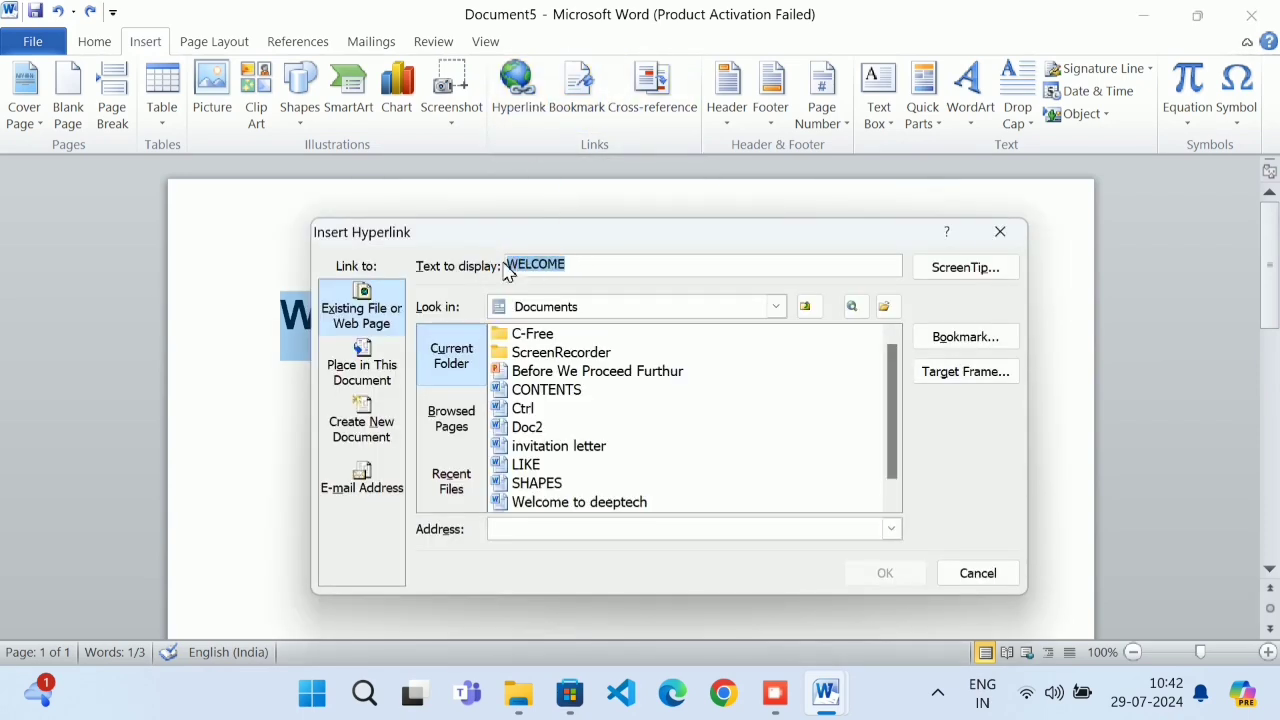
pyautogui.click(573, 391)
pyautogui.click(885, 573)
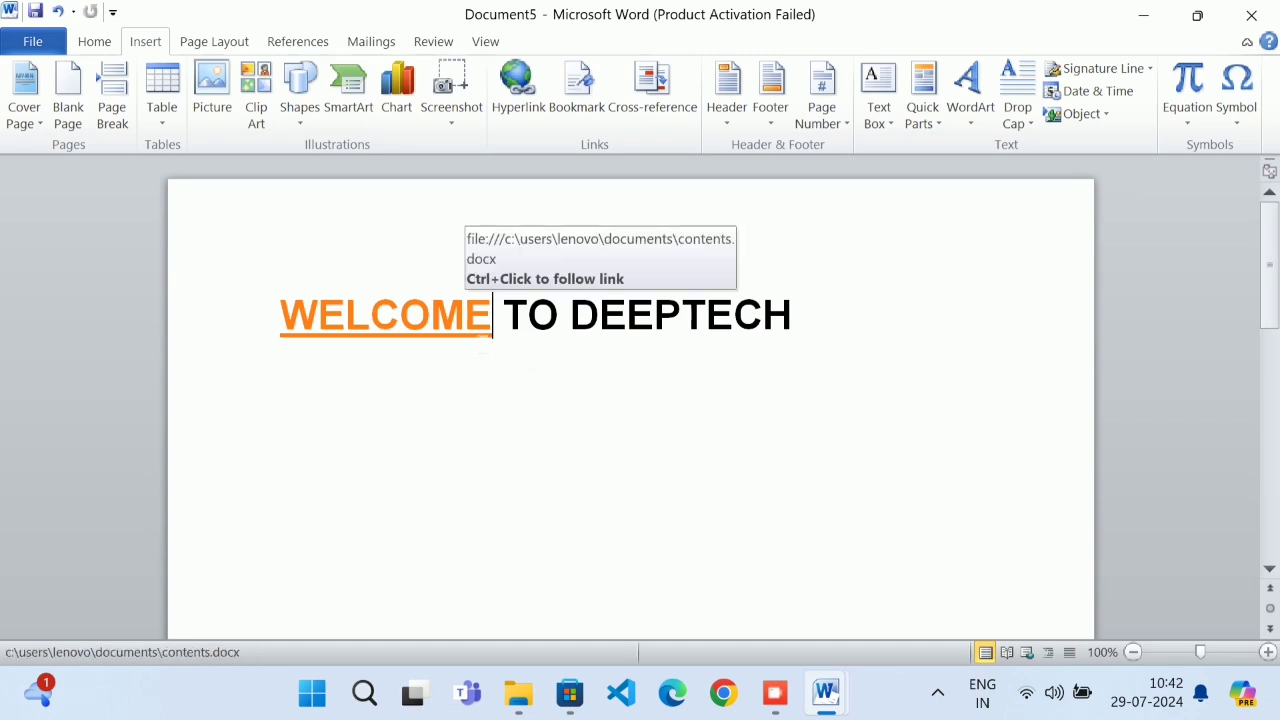
# Follow the WELCOME link past the Security Notice, browse the CONTENTS file, then close it
pyautogui.keyDown('ctrl'); pyautogui.click(477, 341); pyautogui.keyUp('ctrl')
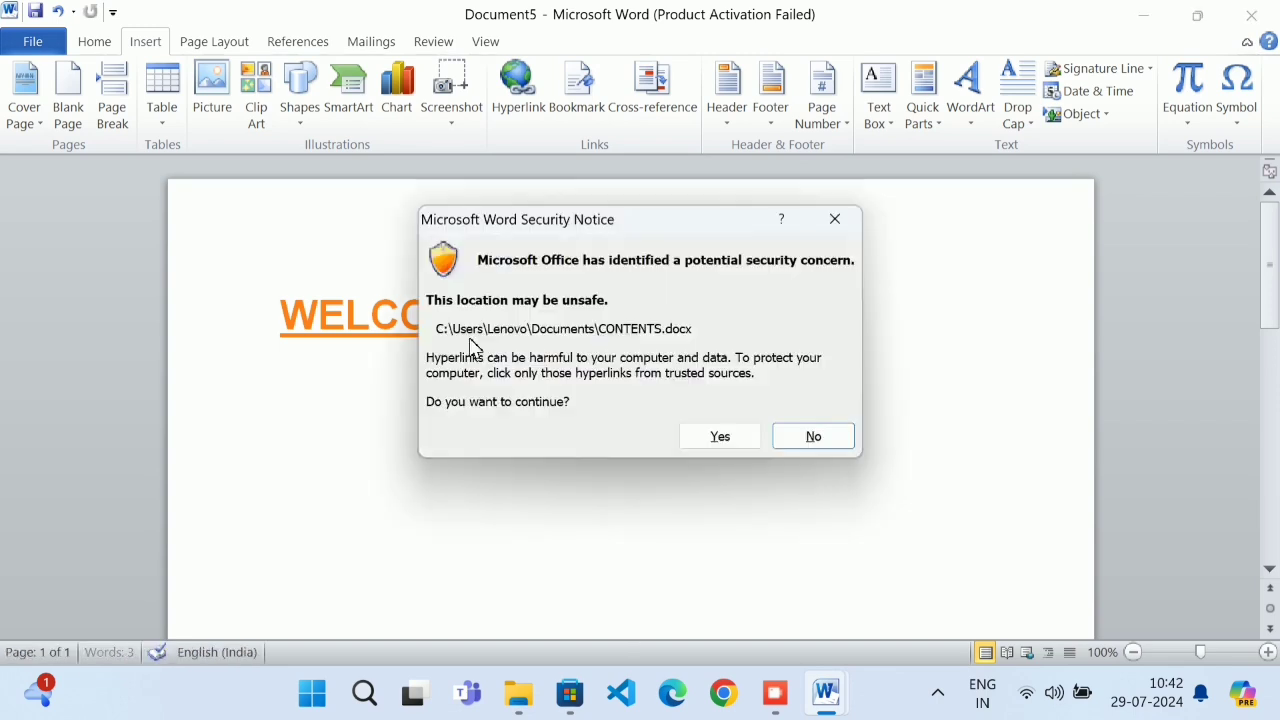
pyautogui.click(722, 436)
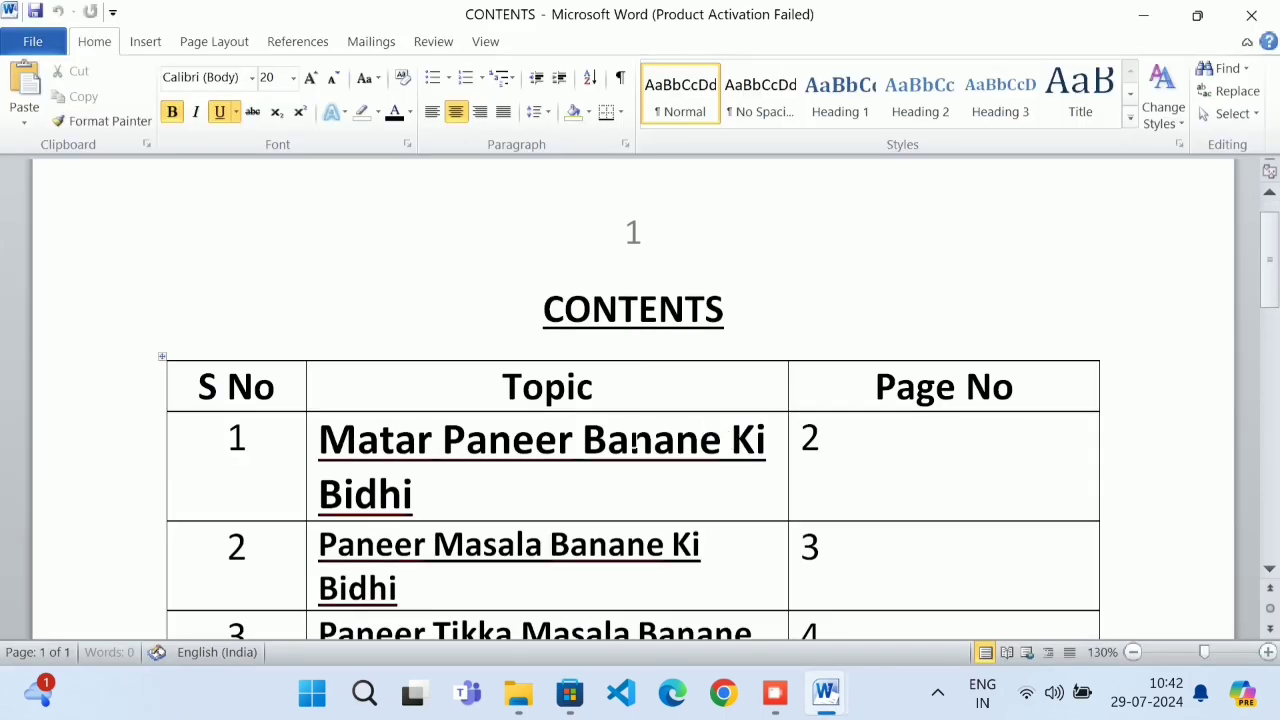
pyautogui.scroll(-3, 568, 425)
pyautogui.scroll(5, 568, 425)
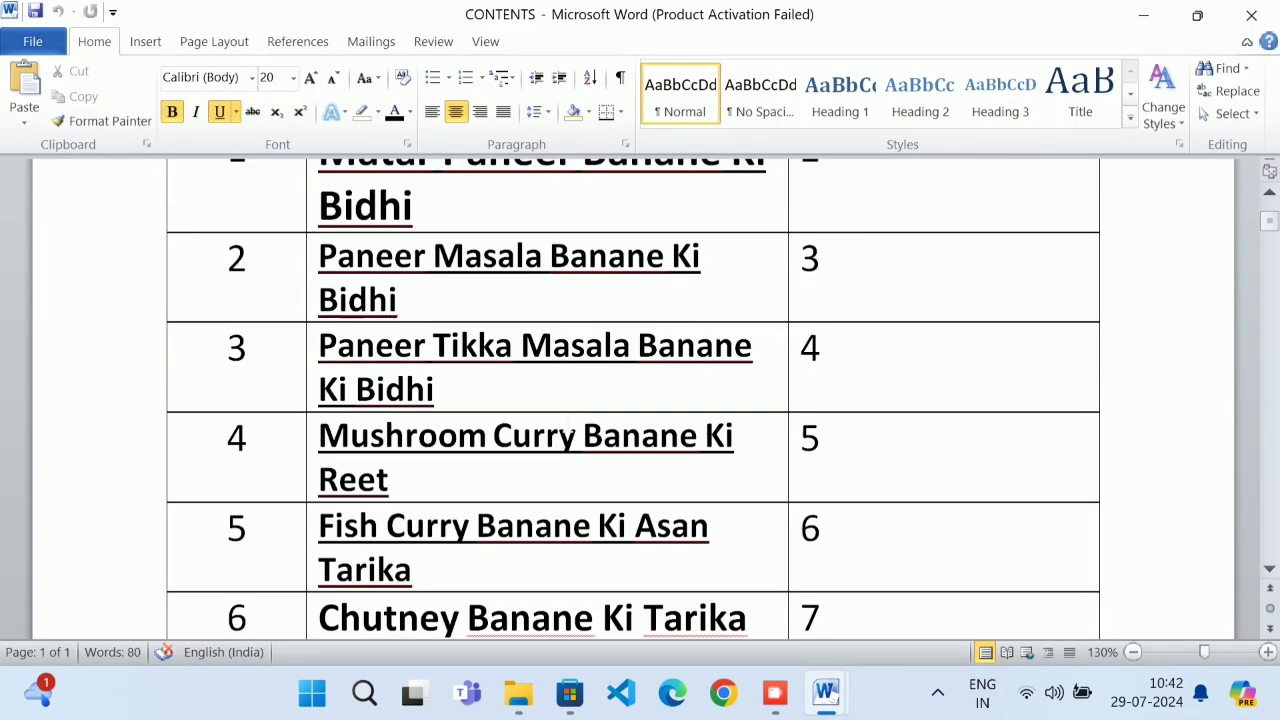
pyautogui.click(1251, 14)
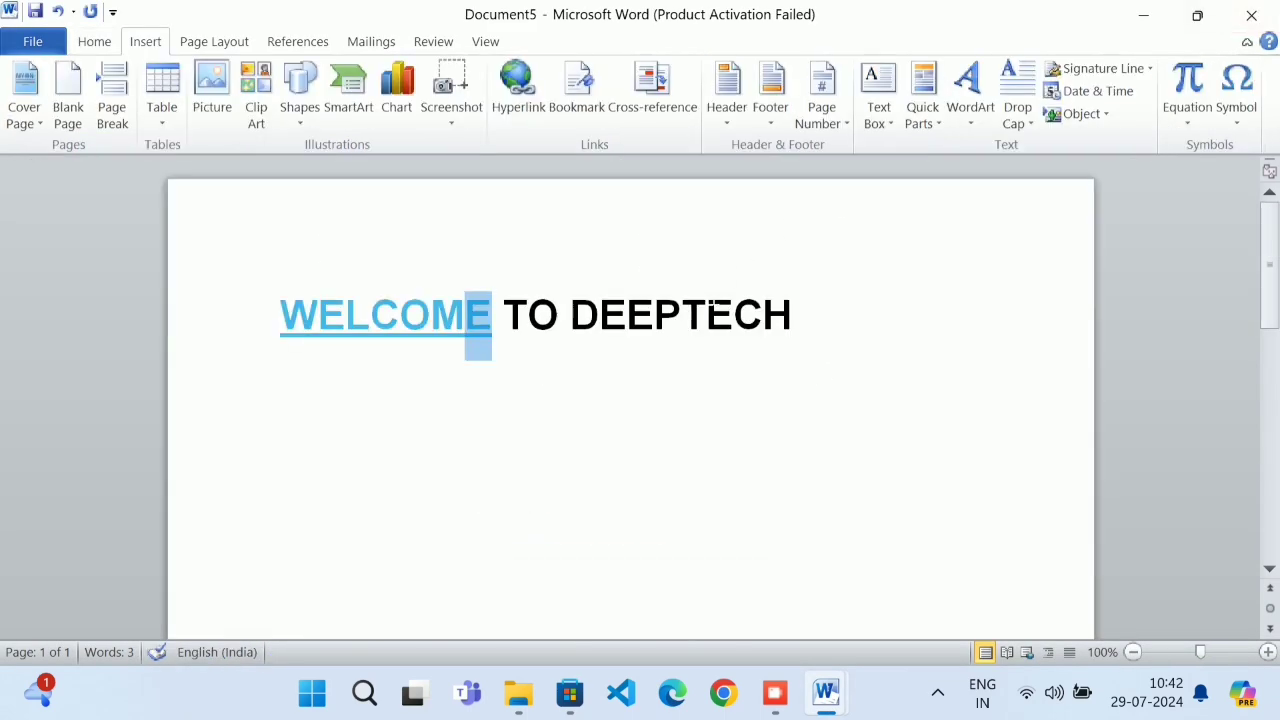
pyautogui.click(772, 688)
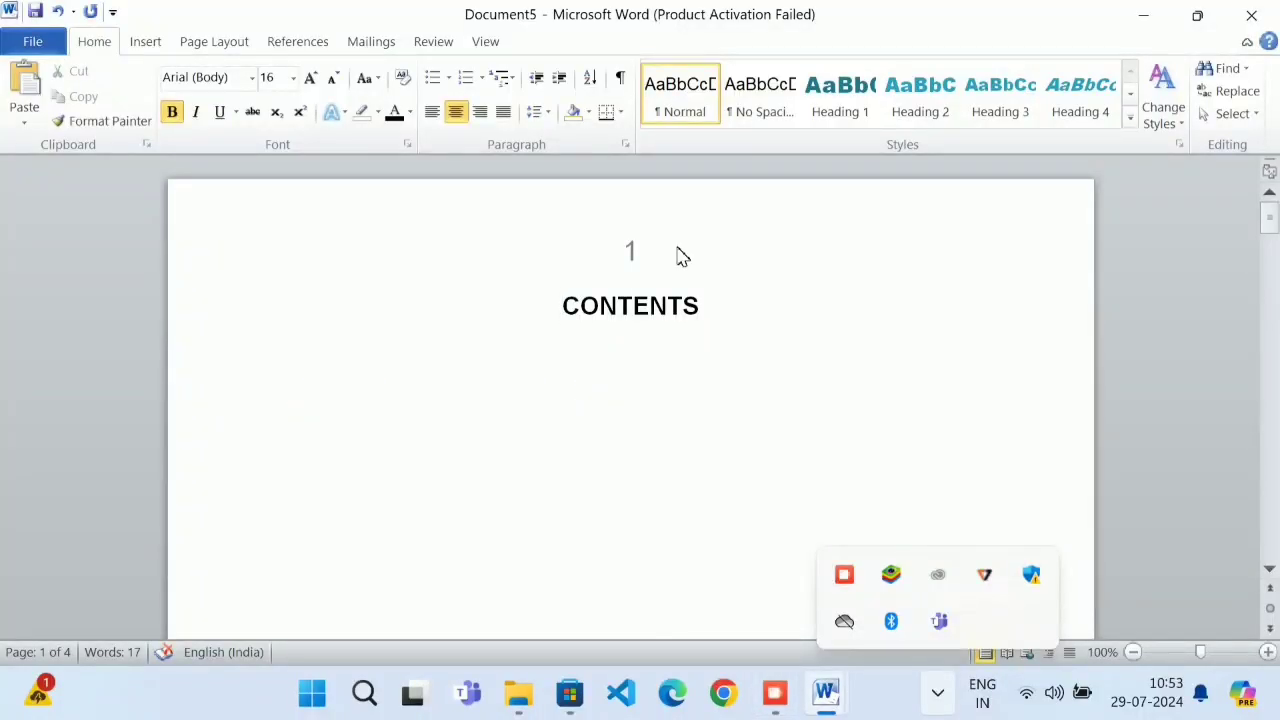
# Select Paneer Tikka Masala Banane Ki Bidhi on page 4 plus Paneer Masala Banane Ki Bidhi on page 3
pyautogui.doubleClick(731, 344)
pyautogui.scroll(-6, 744, 362)
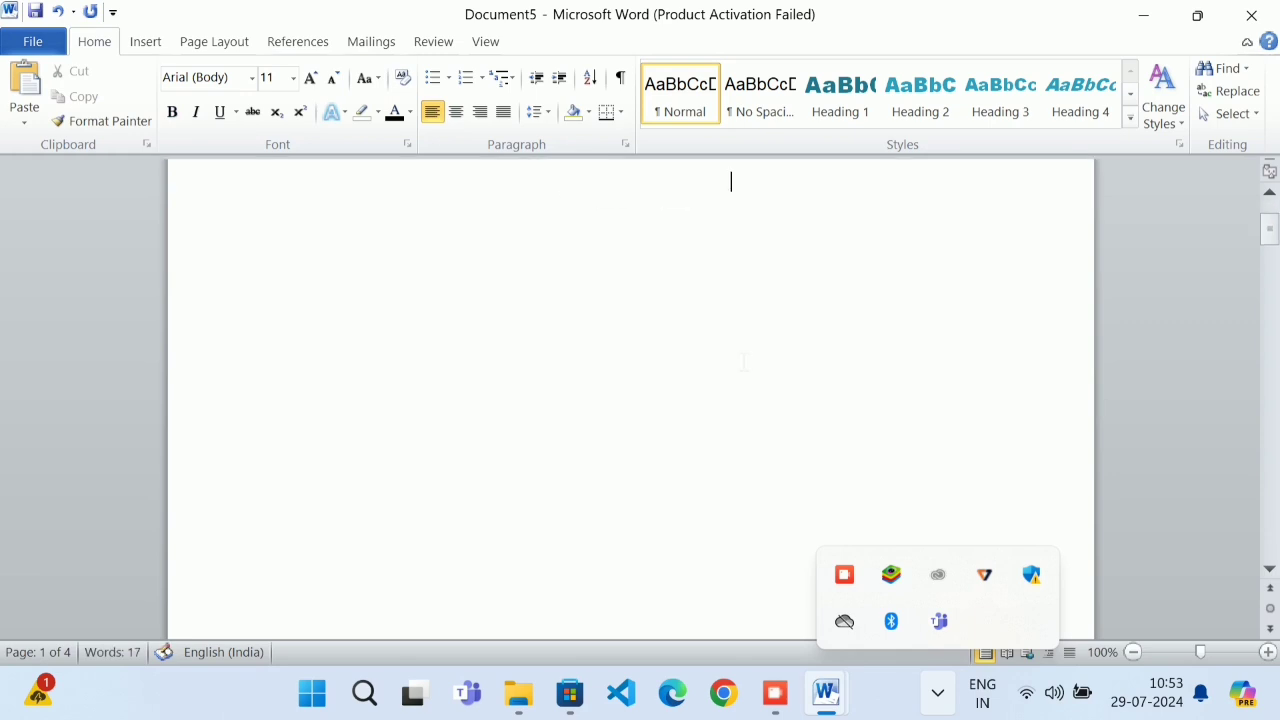
pyautogui.scroll(-8, 743, 366)
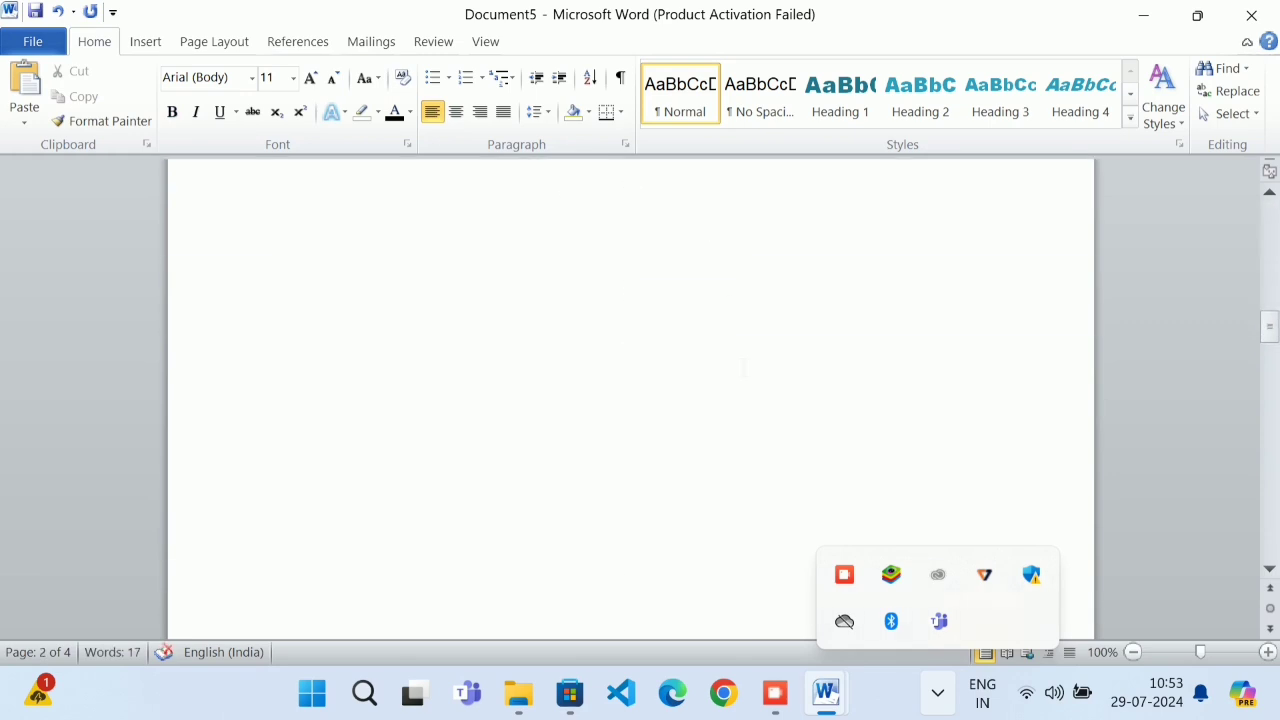
pyautogui.scroll(-10, 744, 368)
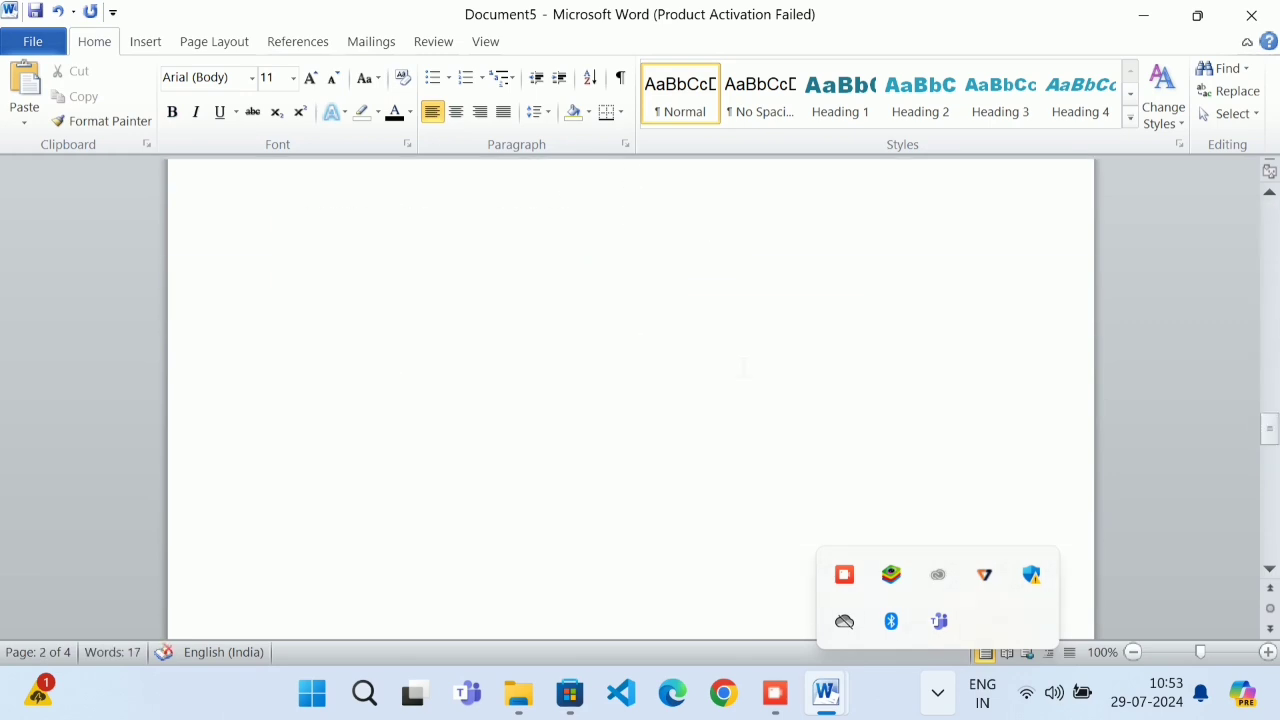
pyautogui.scroll(-6, 744, 366)
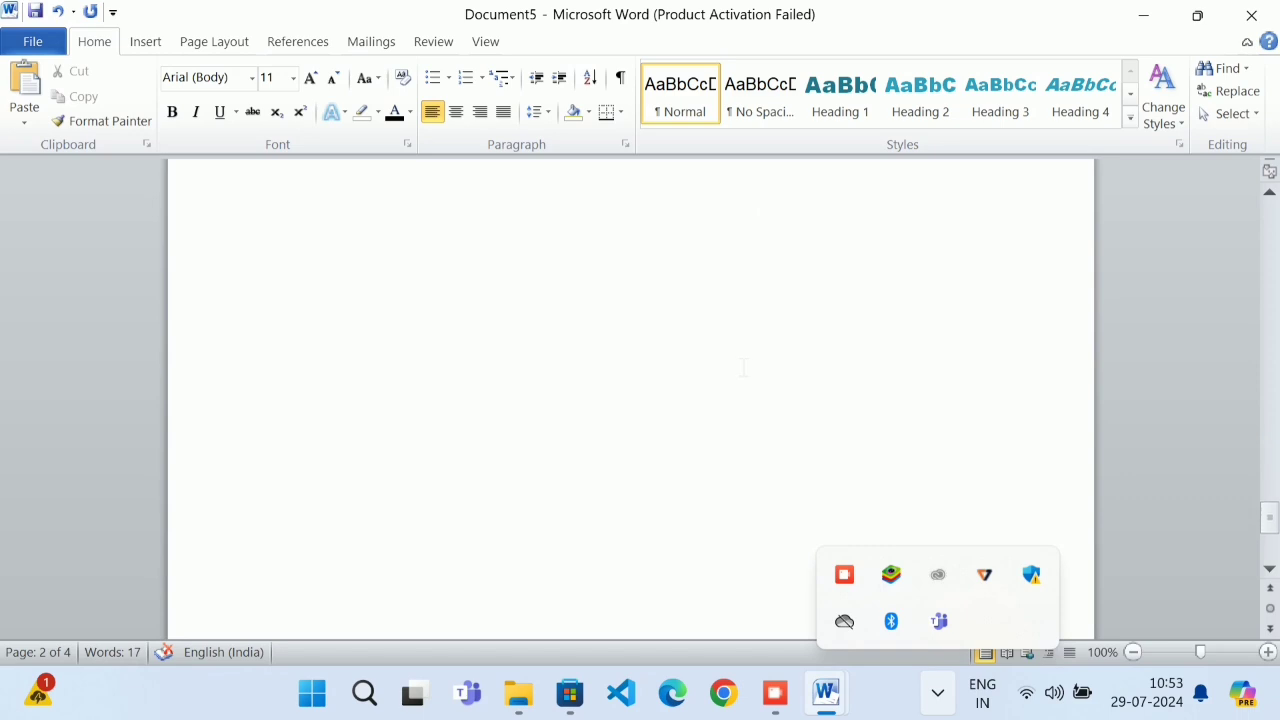
pyautogui.scroll(-3, 743, 366)
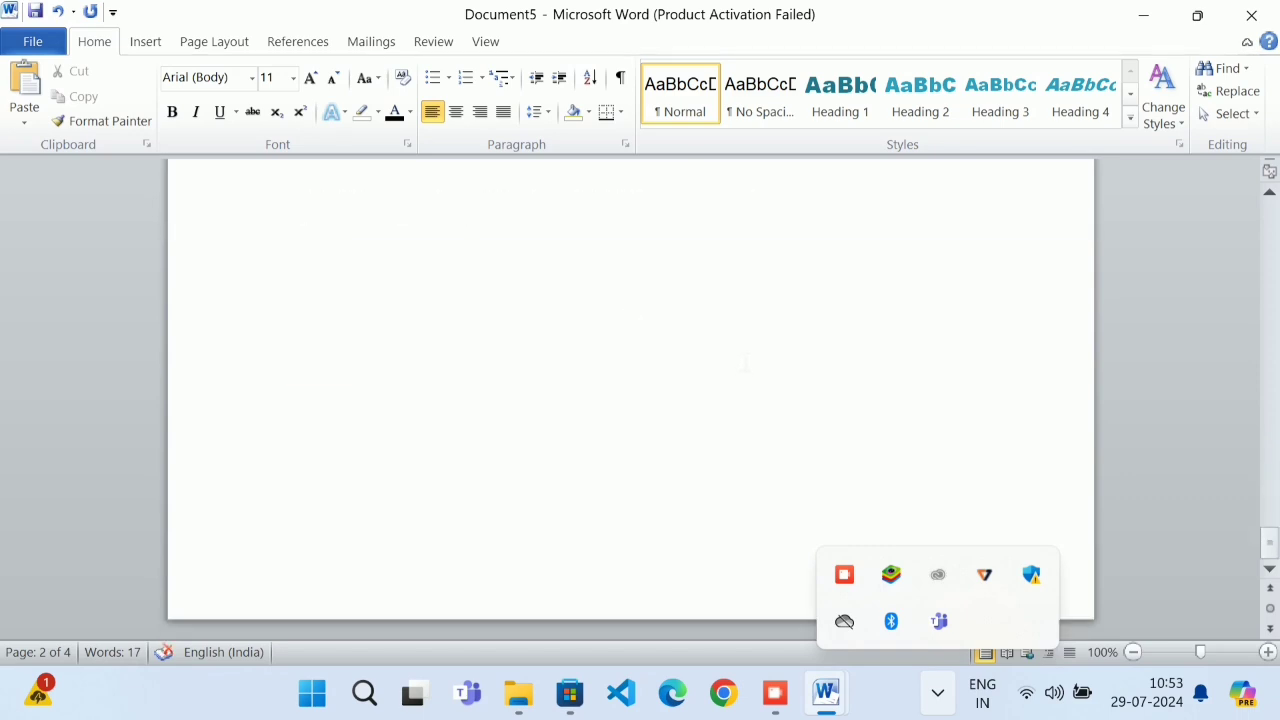
pyautogui.scroll(5, 744, 365)
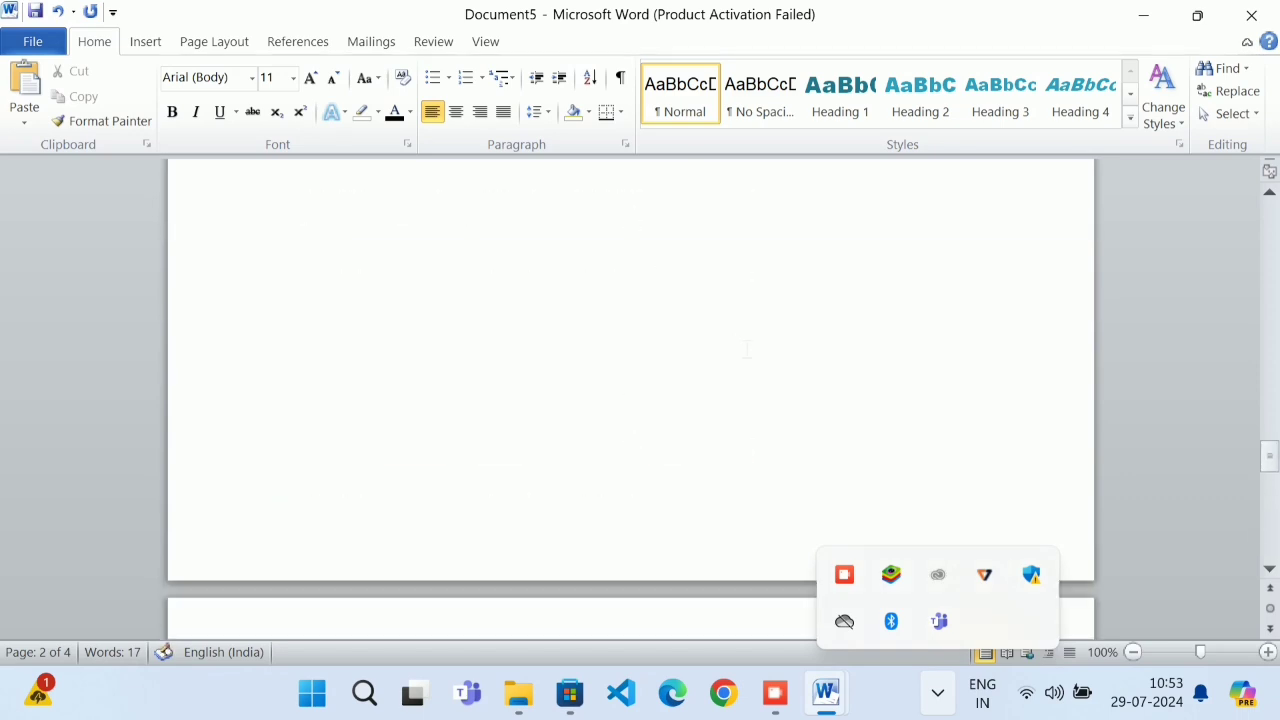
pyautogui.moveTo(770, 413); pyautogui.dragTo(327, 421)
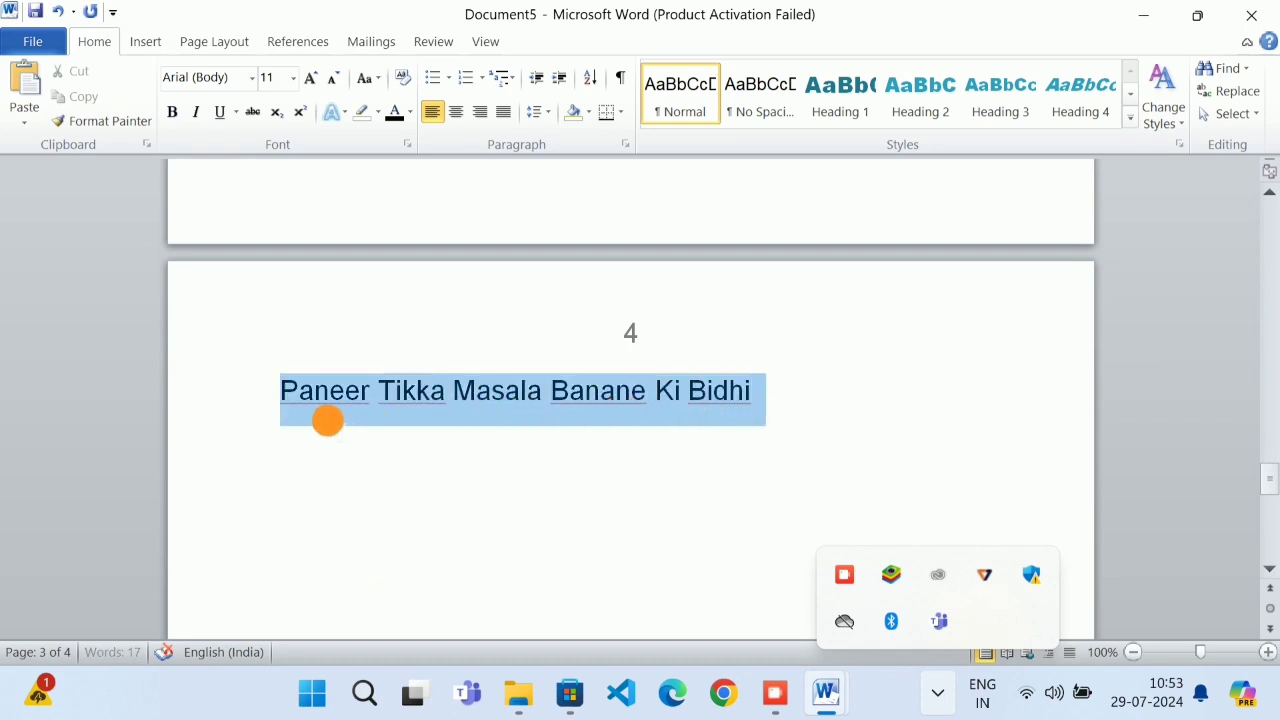
pyautogui.scroll(2, 757, 419)
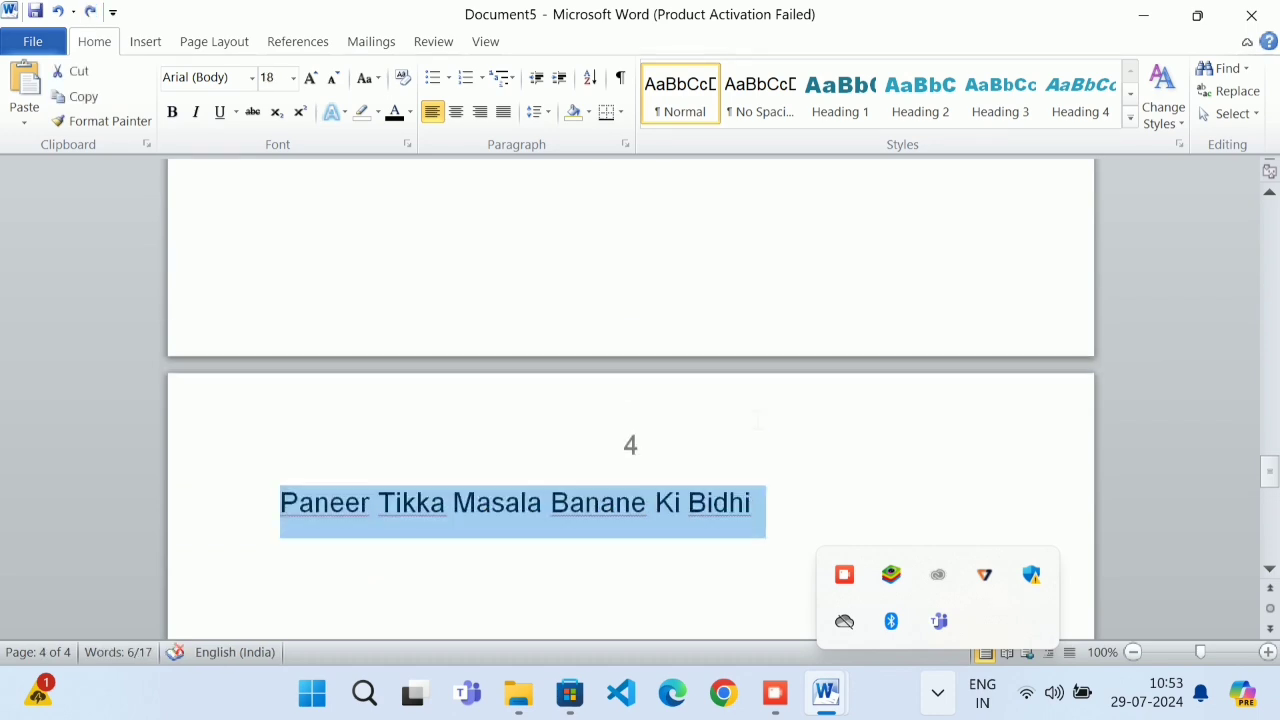
pyautogui.scroll(10, 757, 419)
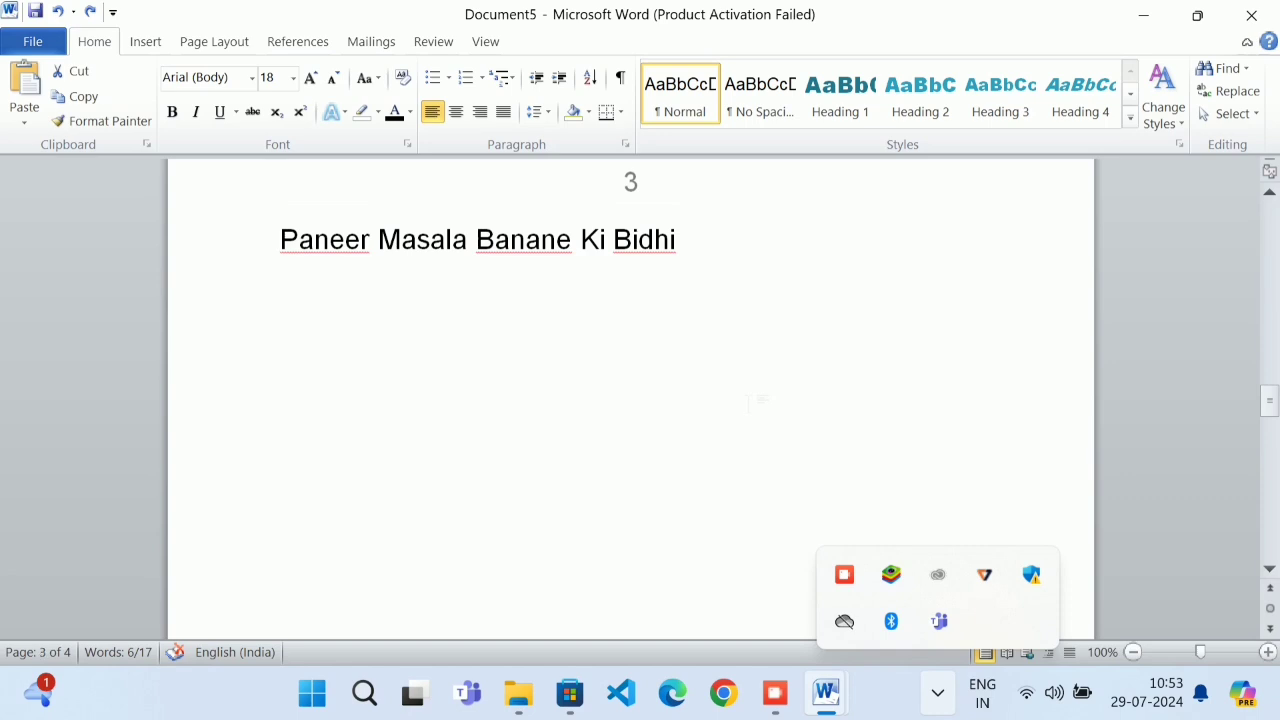
pyautogui.moveTo(686, 249); pyautogui.dragTo(331, 246)
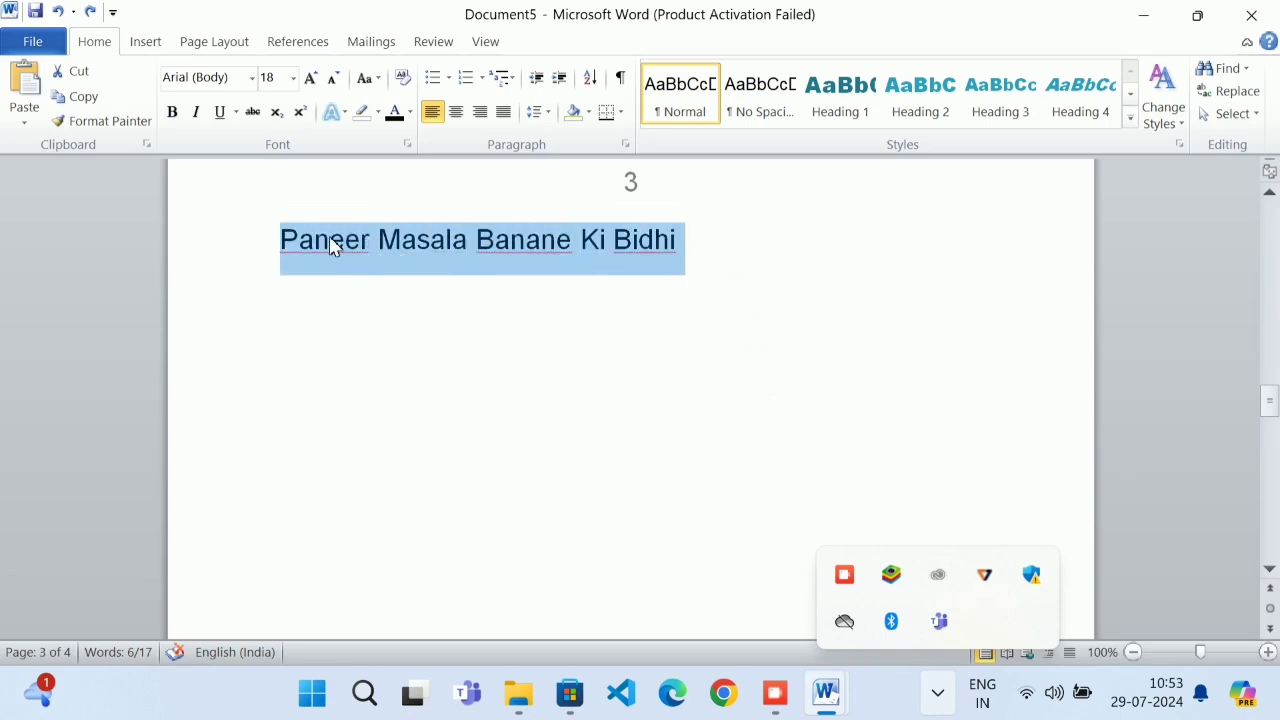
pyautogui.scroll(10, 421, 355)
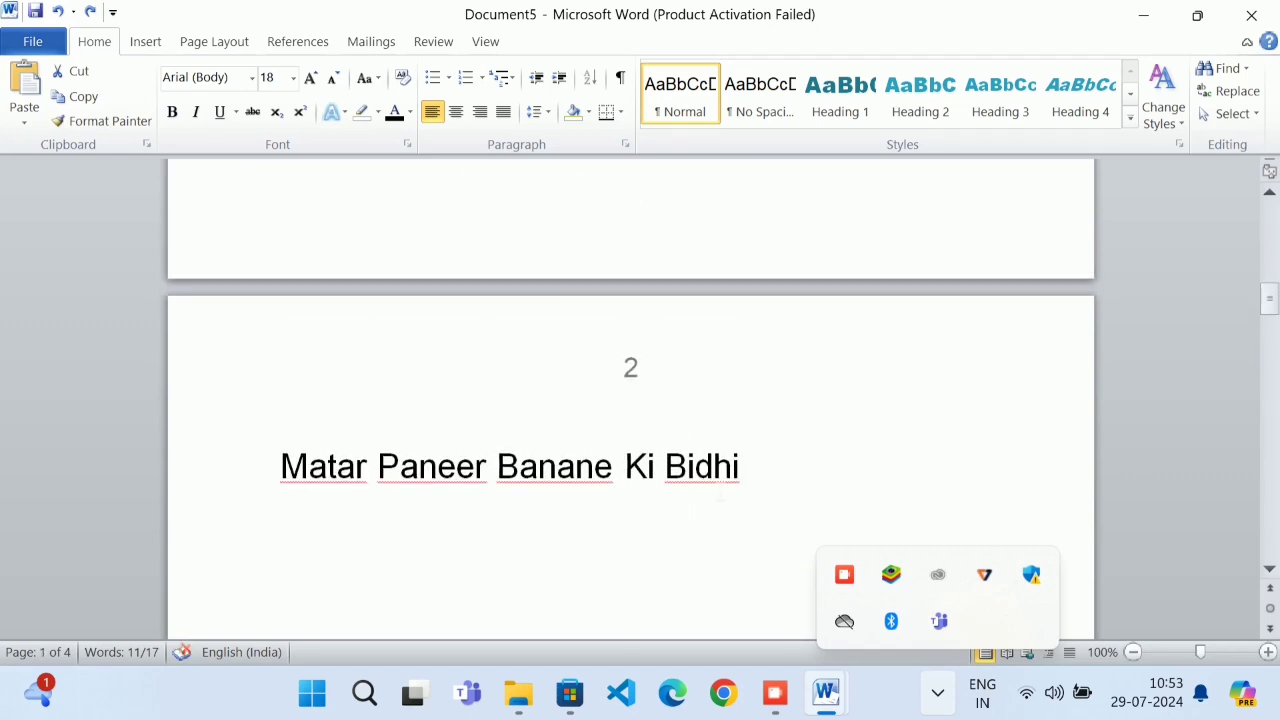
# Add Matar Paneer Banane Ki Bidhi to the selection and apply Heading 2 to all three headings
pyautogui.moveTo(740, 475); pyautogui.dragTo(330, 491)
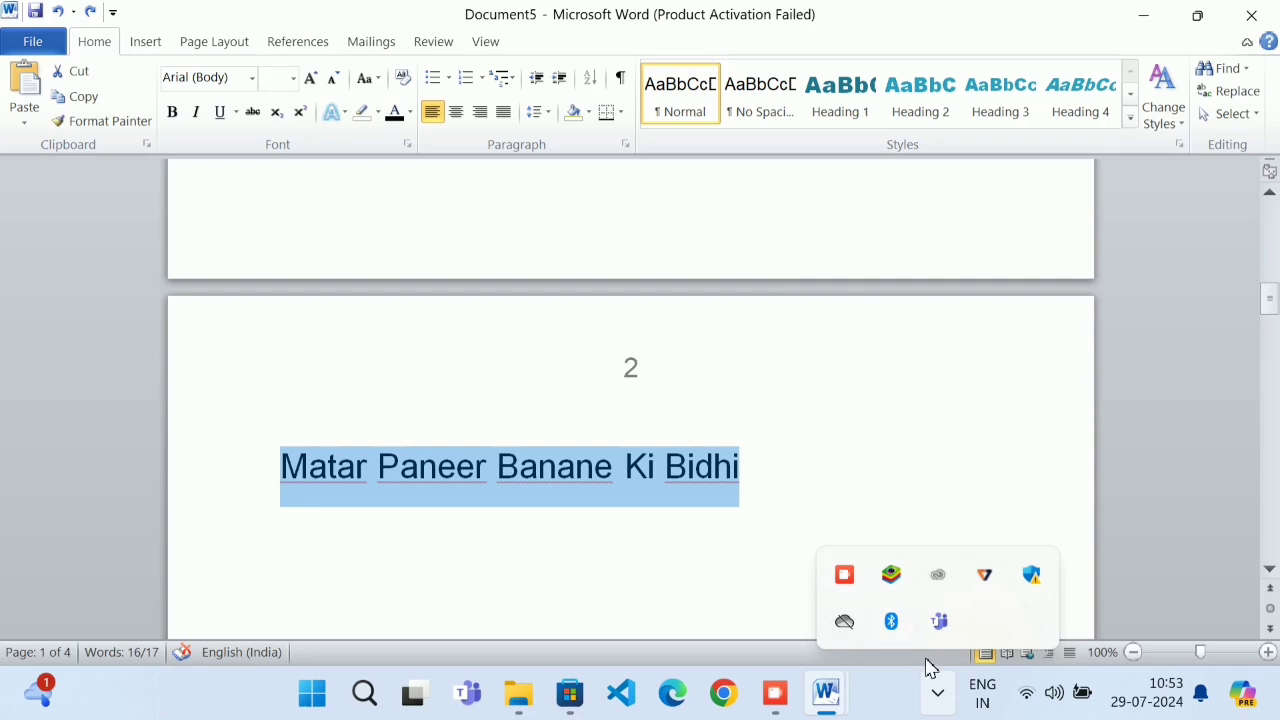
pyautogui.click(1135, 652)
pyautogui.click(1135, 652)
pyautogui.click(1135, 652)
pyautogui.click(1135, 652)
pyautogui.click(1135, 652)
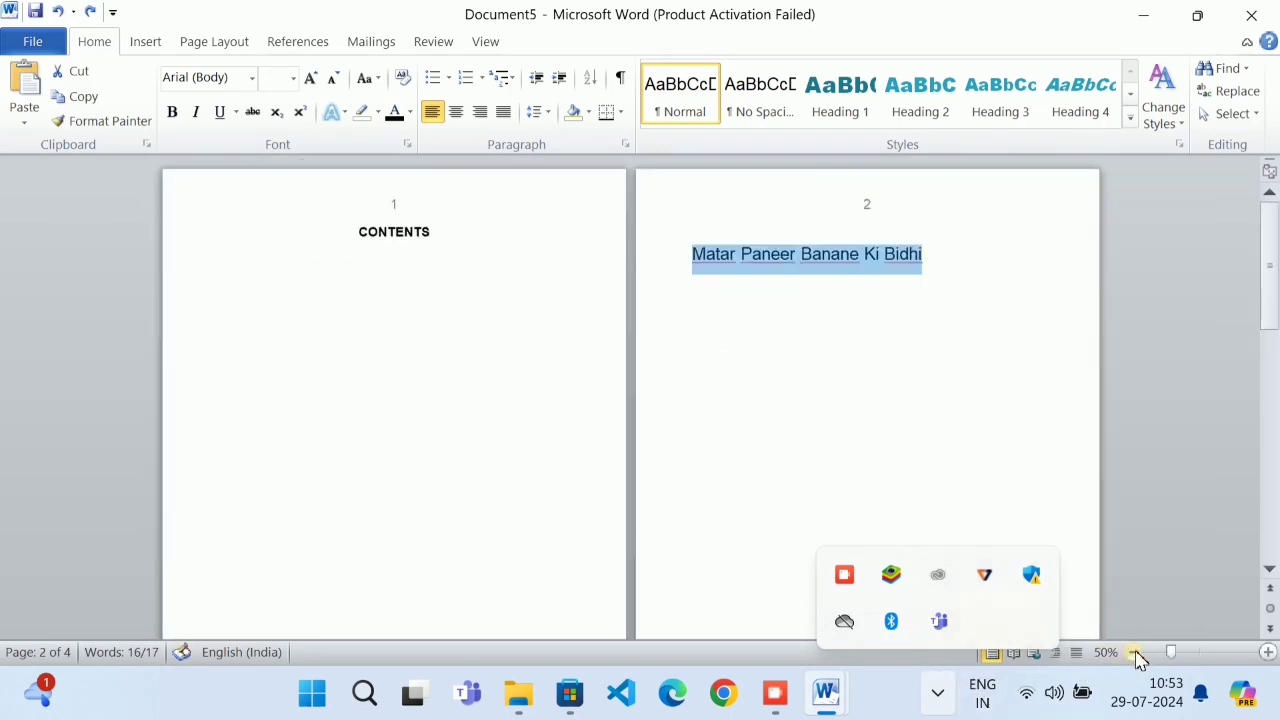
pyautogui.click(1135, 652)
pyautogui.click(1135, 652)
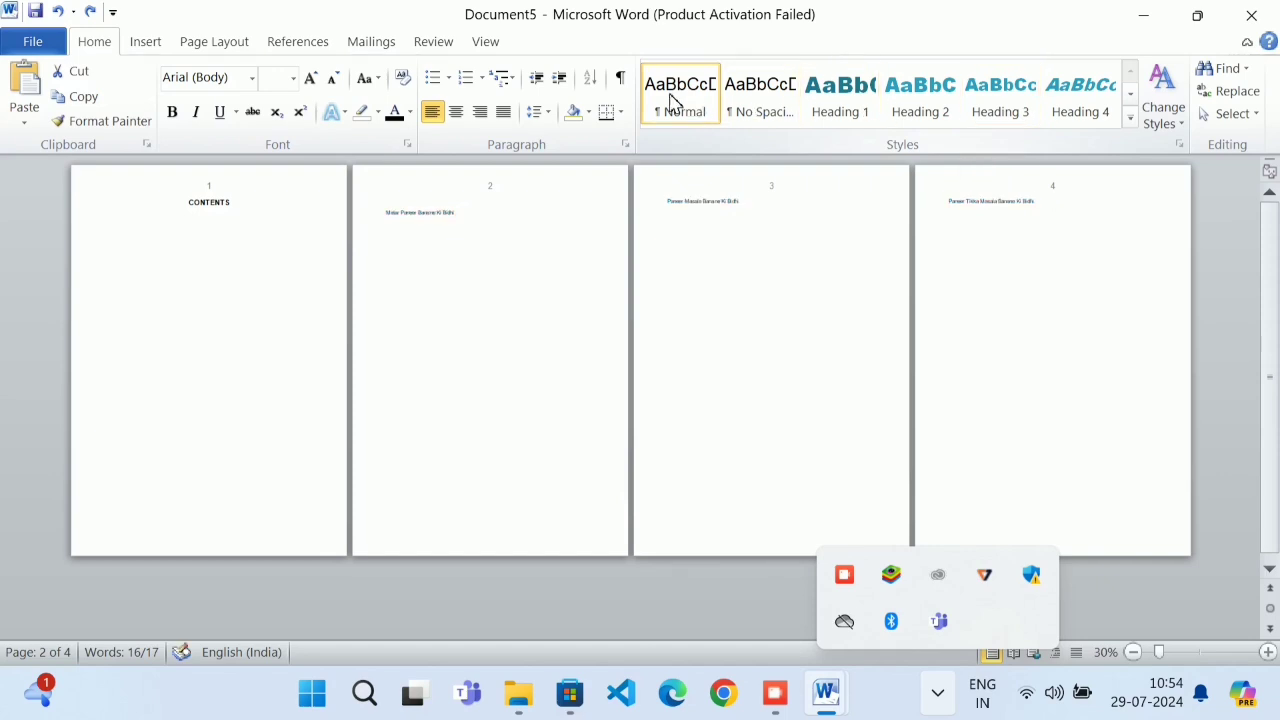
pyautogui.click(1130, 118)
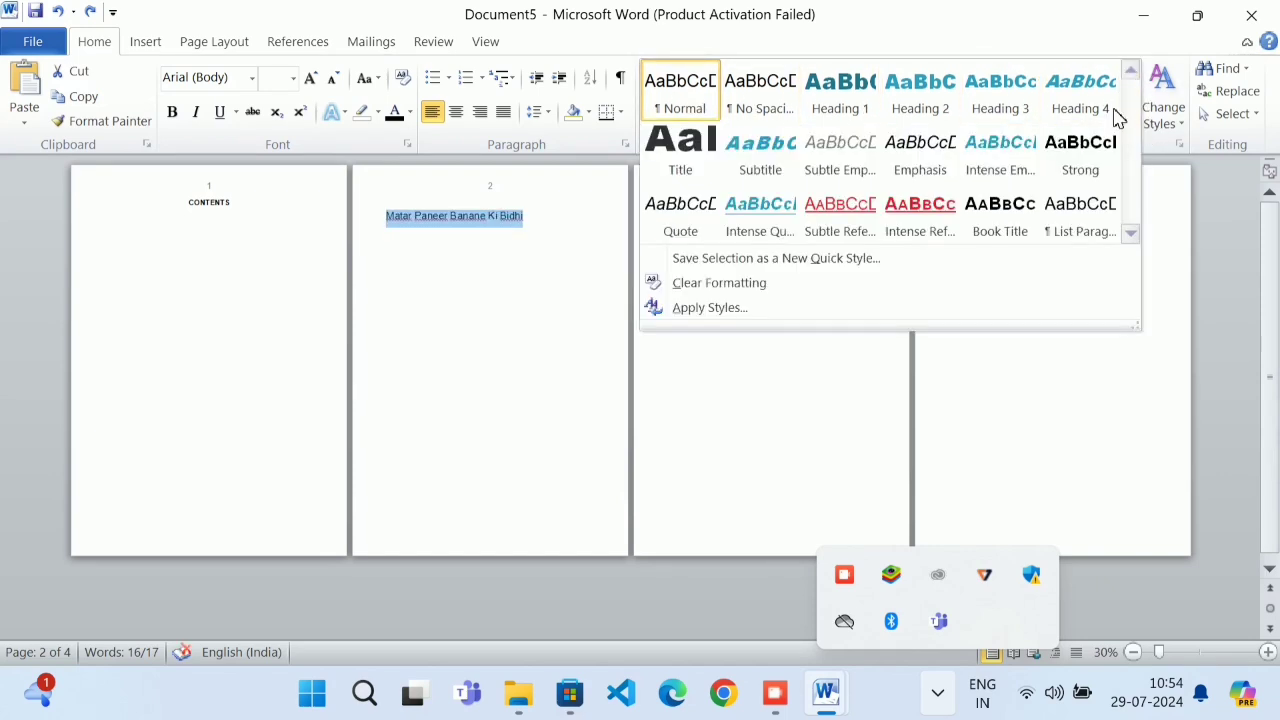
pyautogui.click(1040, 15)
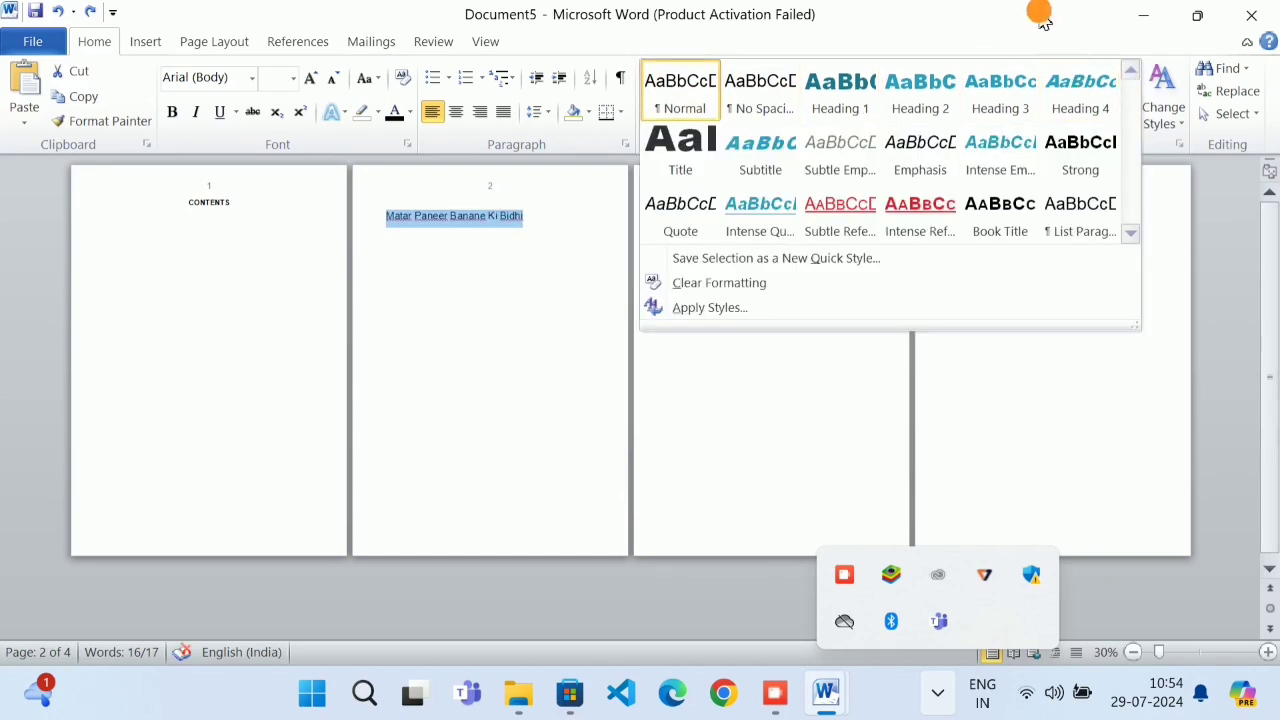
pyautogui.click(940, 105)
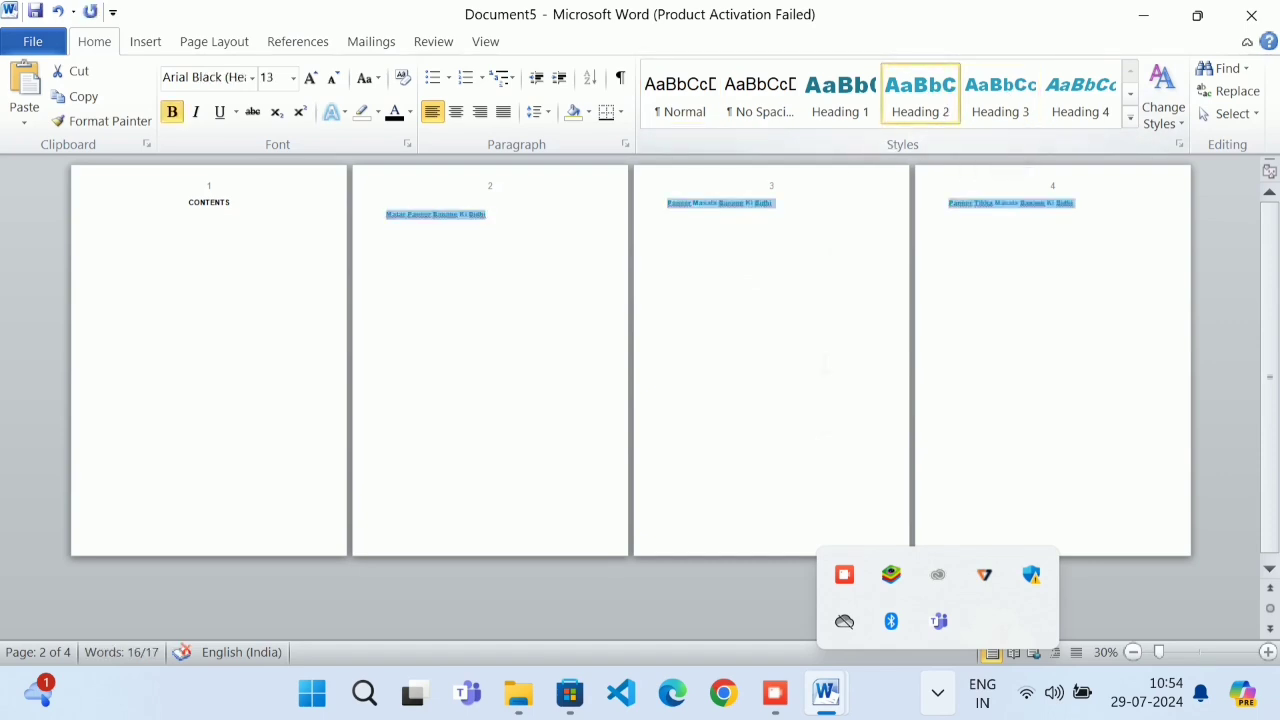
# Zoom back to full size and grow the headings to 14-pt Arial Black
pyautogui.click(1267, 652)
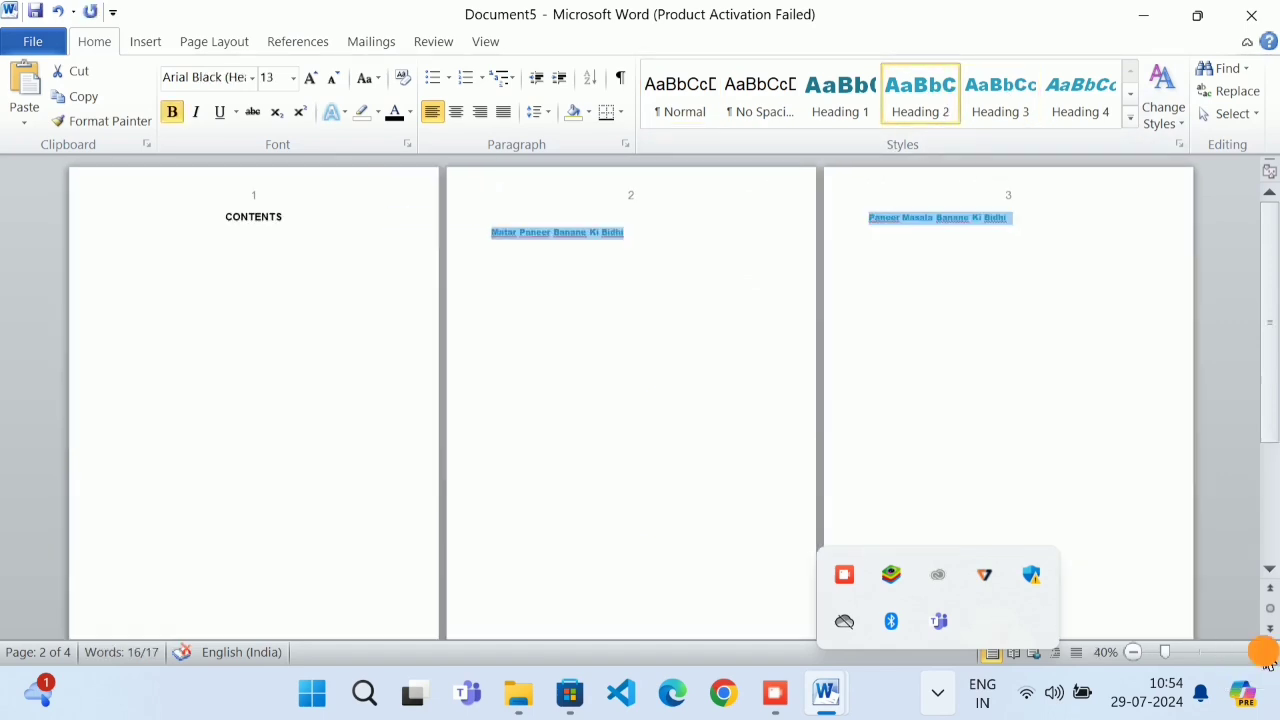
pyautogui.click(1267, 652)
pyautogui.click(1267, 652)
pyautogui.click(1267, 652)
pyautogui.click(1267, 652)
pyautogui.click(1267, 652)
pyautogui.click(1267, 652)
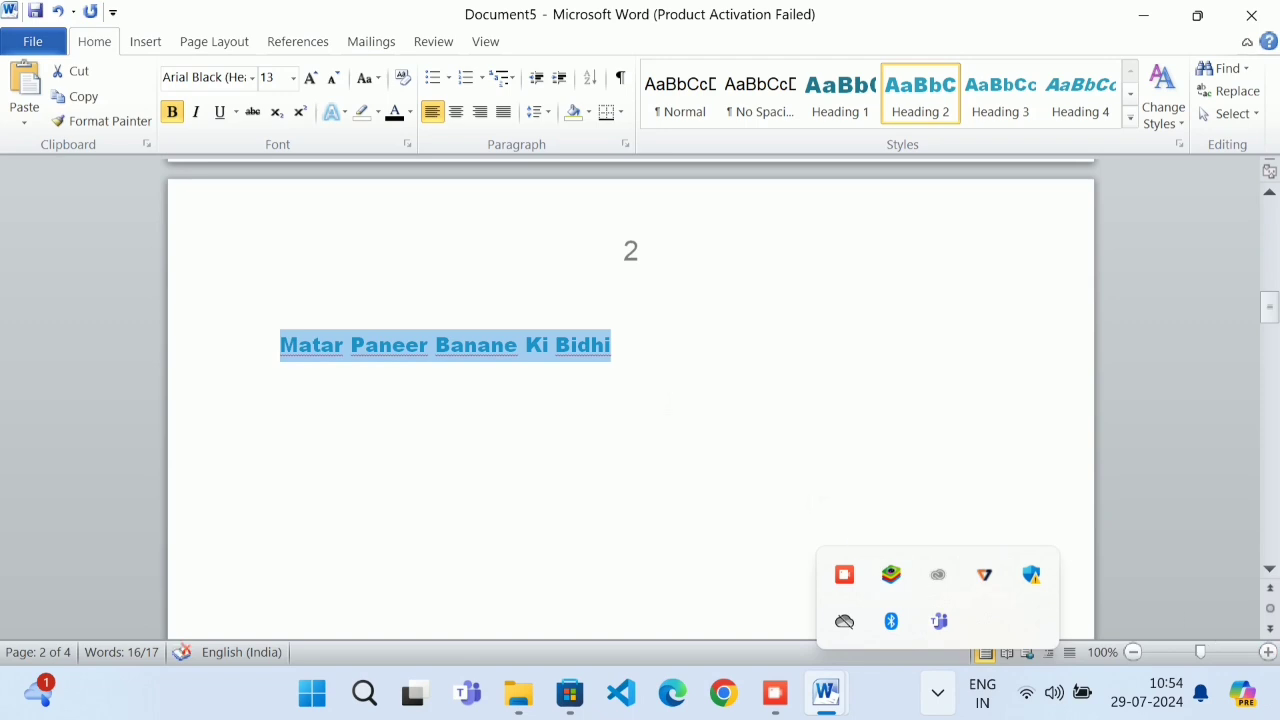
pyautogui.click(310, 78)
pyautogui.click(310, 78)
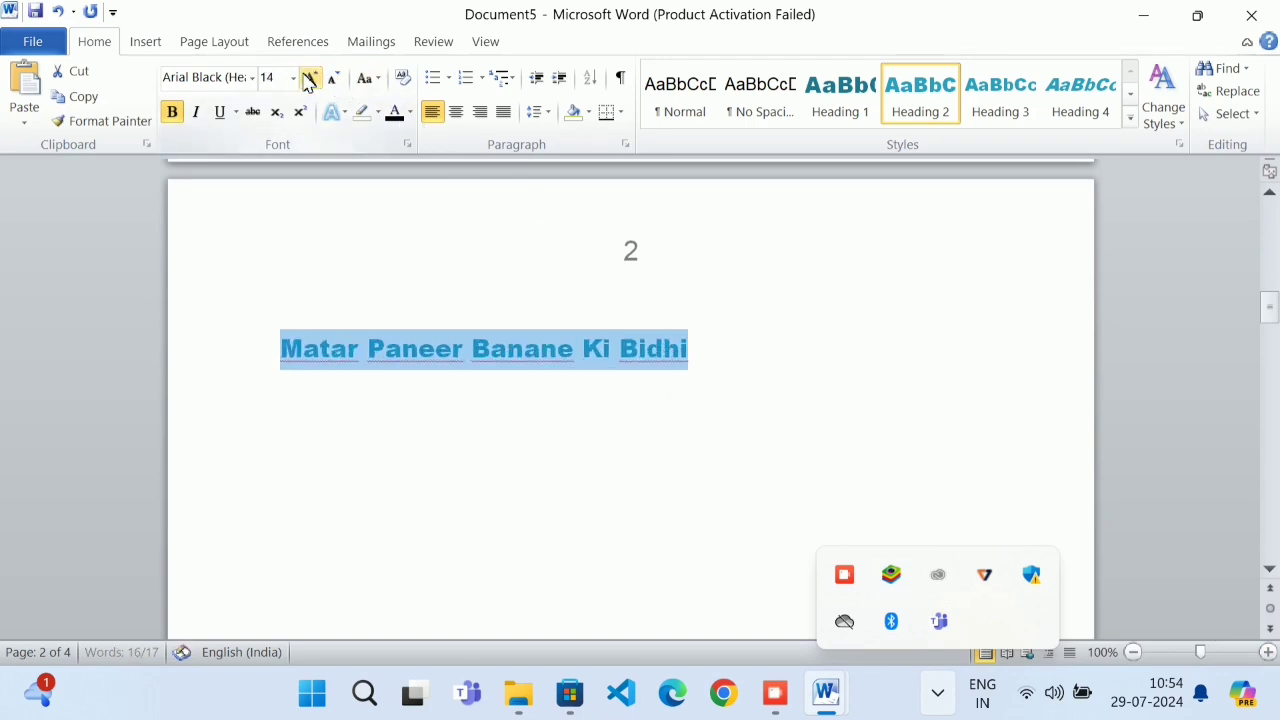
pyautogui.click(310, 78)
# Return to page 1, check Cross-reference without inserting, and add an empty line after CONTENTS
pyautogui.scroll(-15, 527, 520)
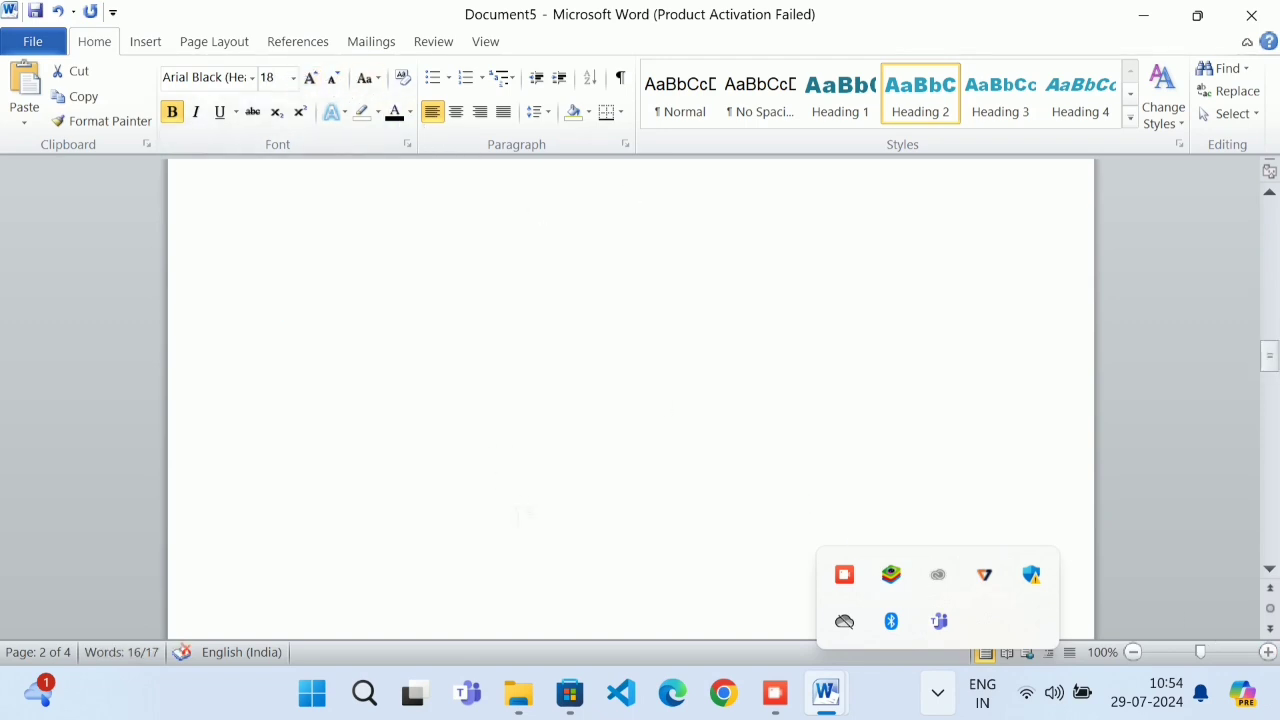
pyautogui.scroll(-15, 528, 520)
pyautogui.scroll(5, 528, 518)
pyautogui.scroll(15, 528, 470)
pyautogui.scroll(15, 521, 461)
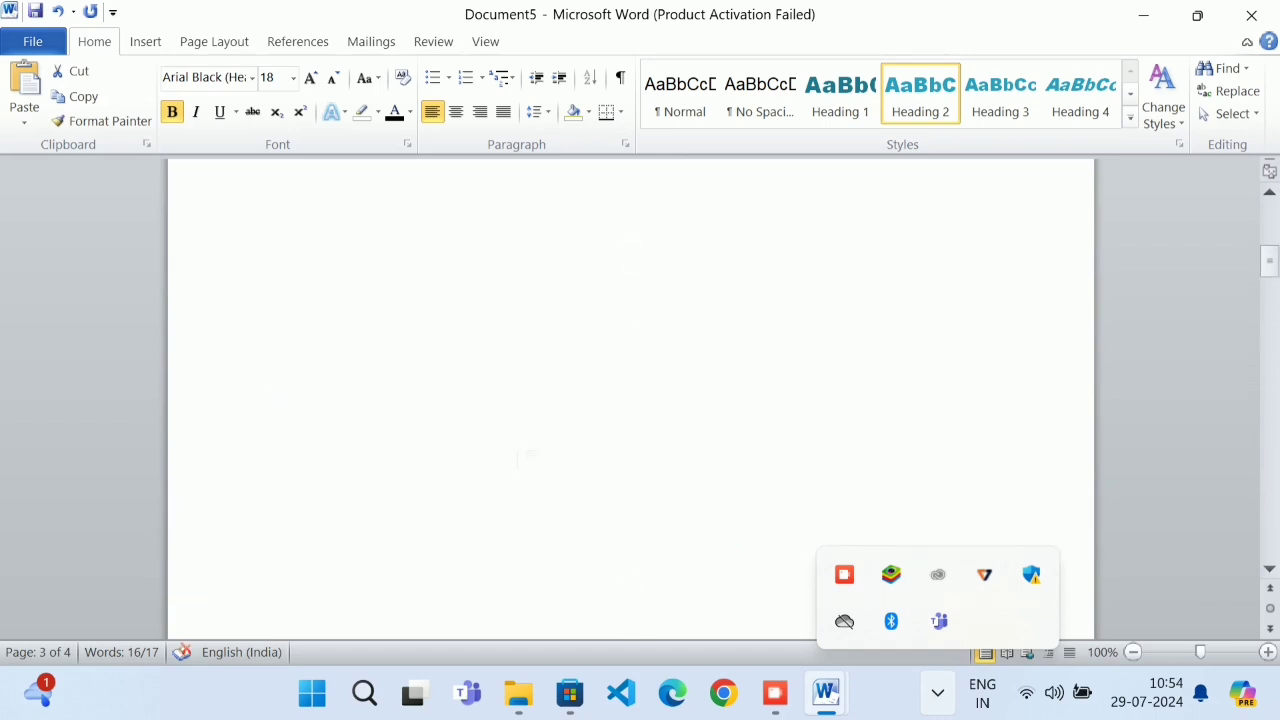
pyautogui.scroll(10, 519, 456)
pyautogui.click(768, 695)
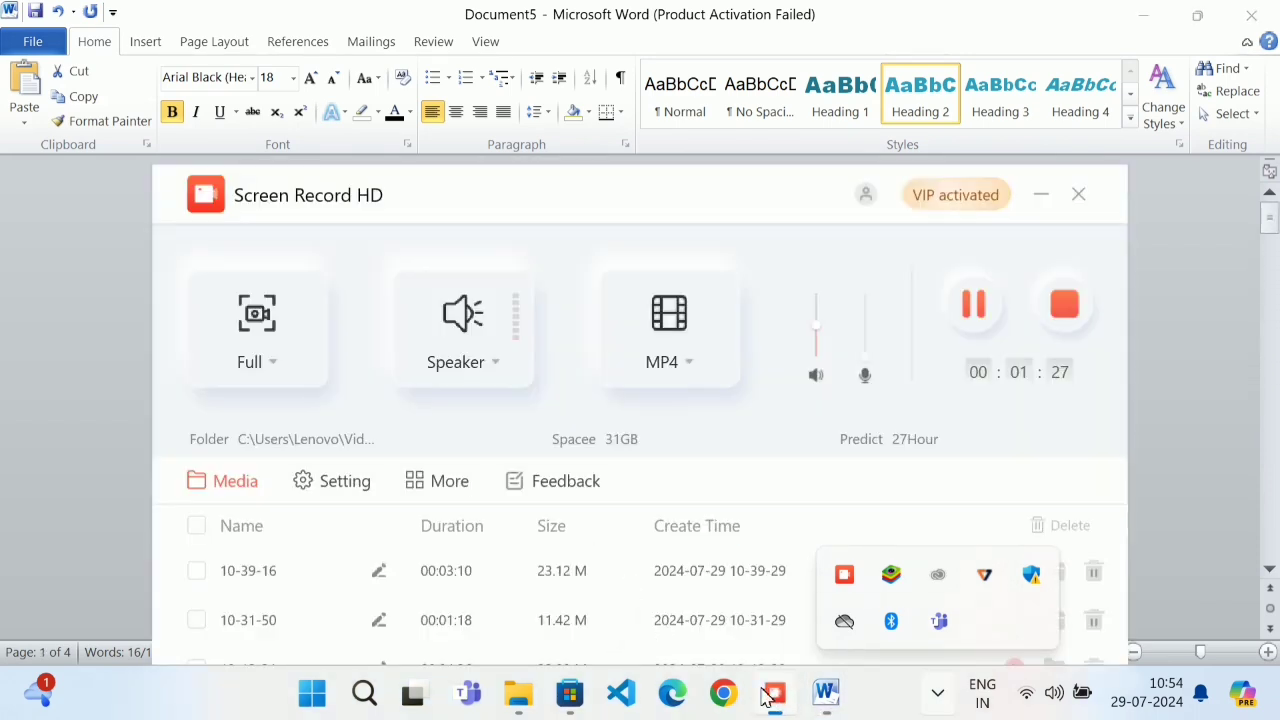
pyautogui.click(105, 421)
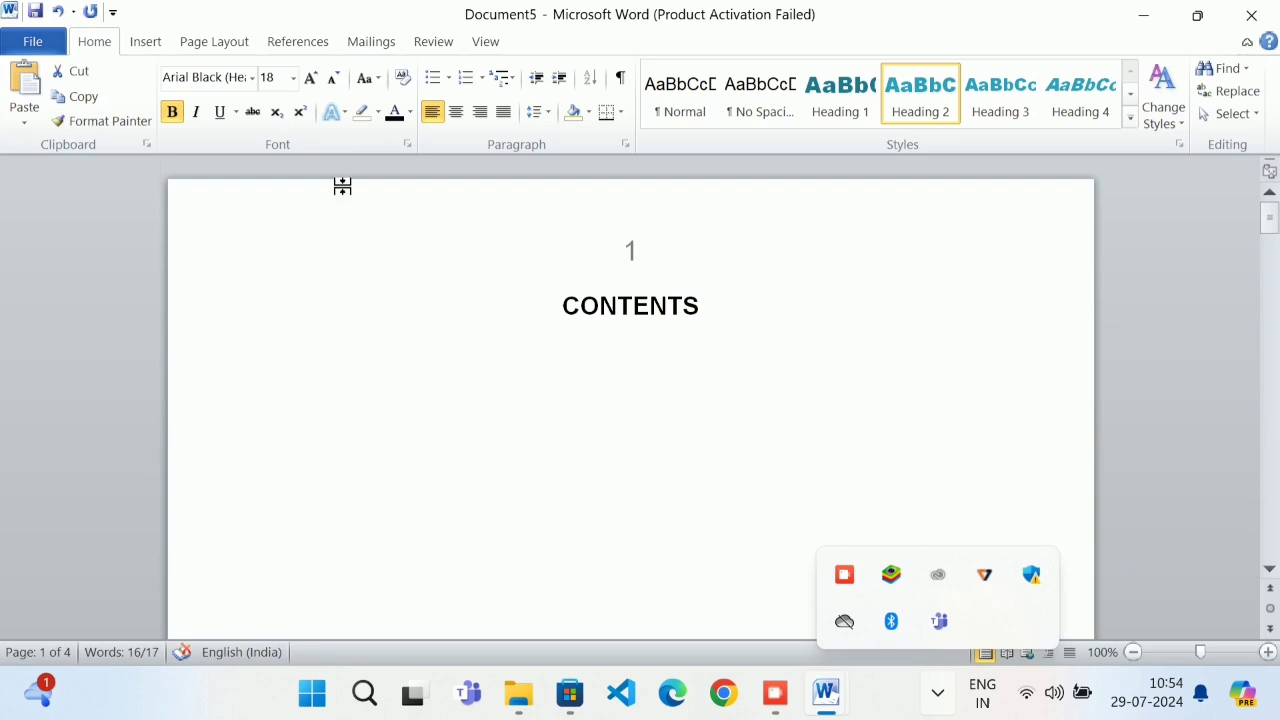
pyautogui.click(150, 41)
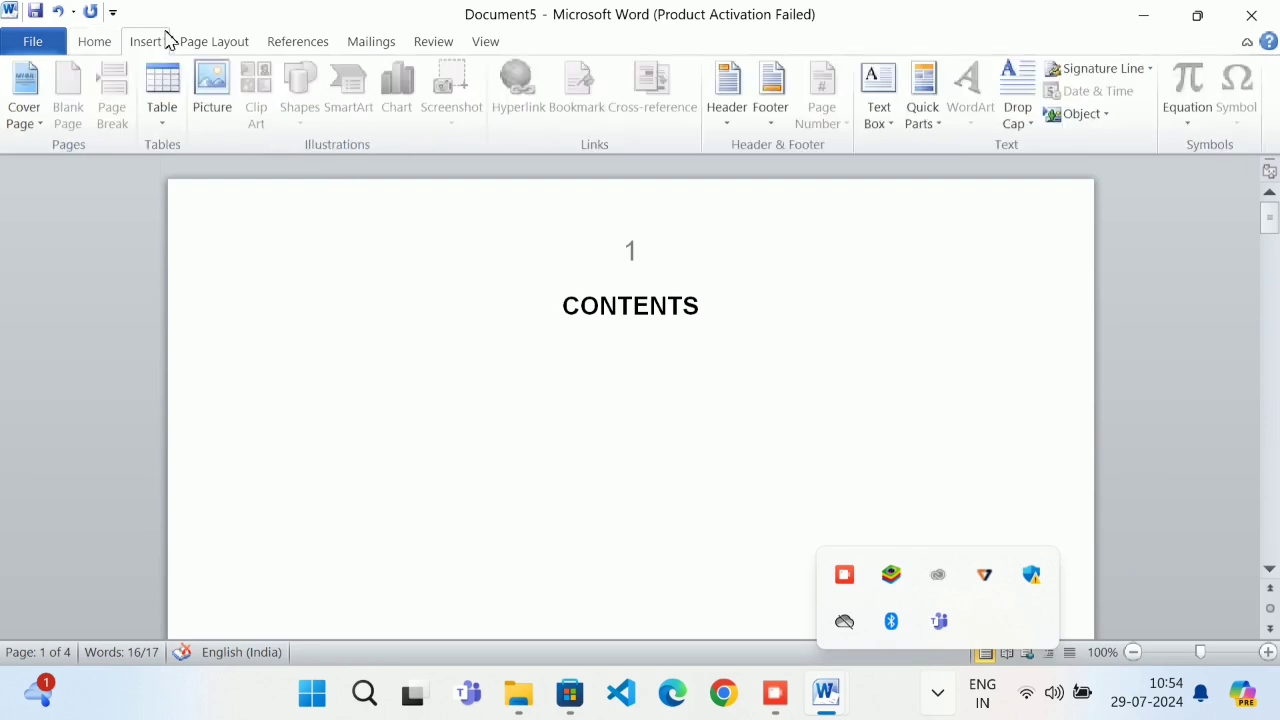
pyautogui.click(708, 308)
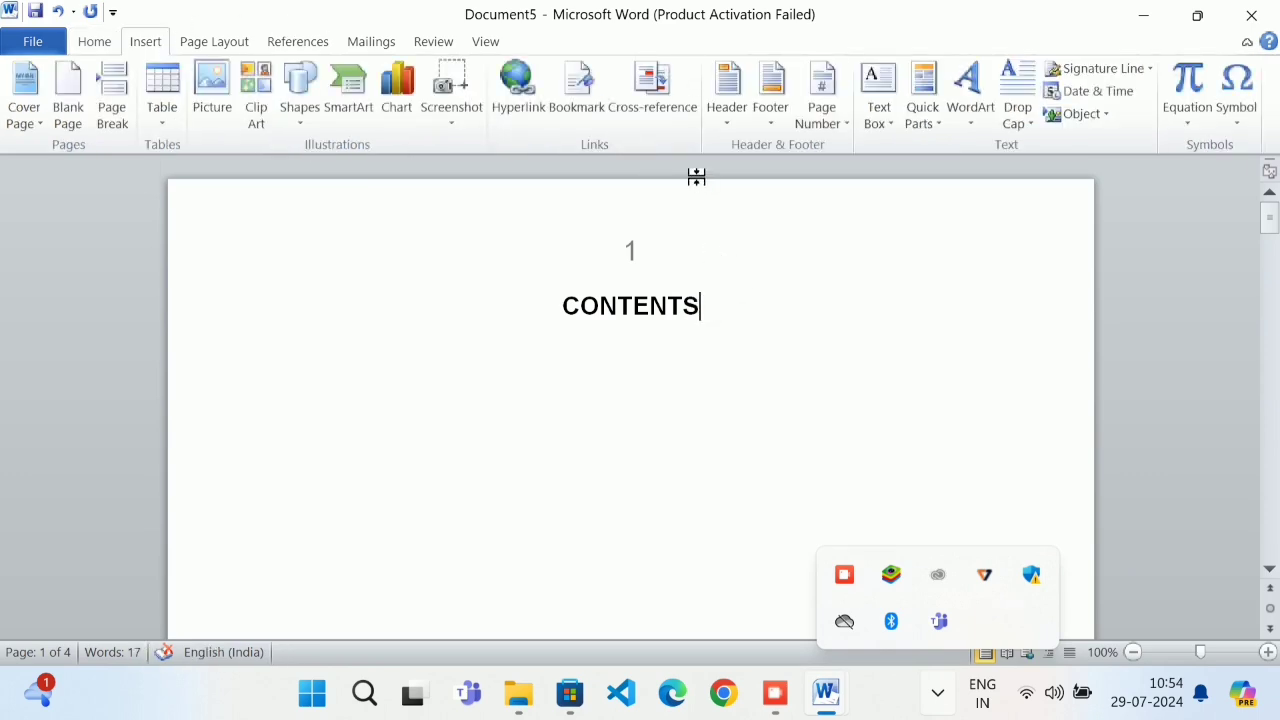
pyautogui.click(672, 108)
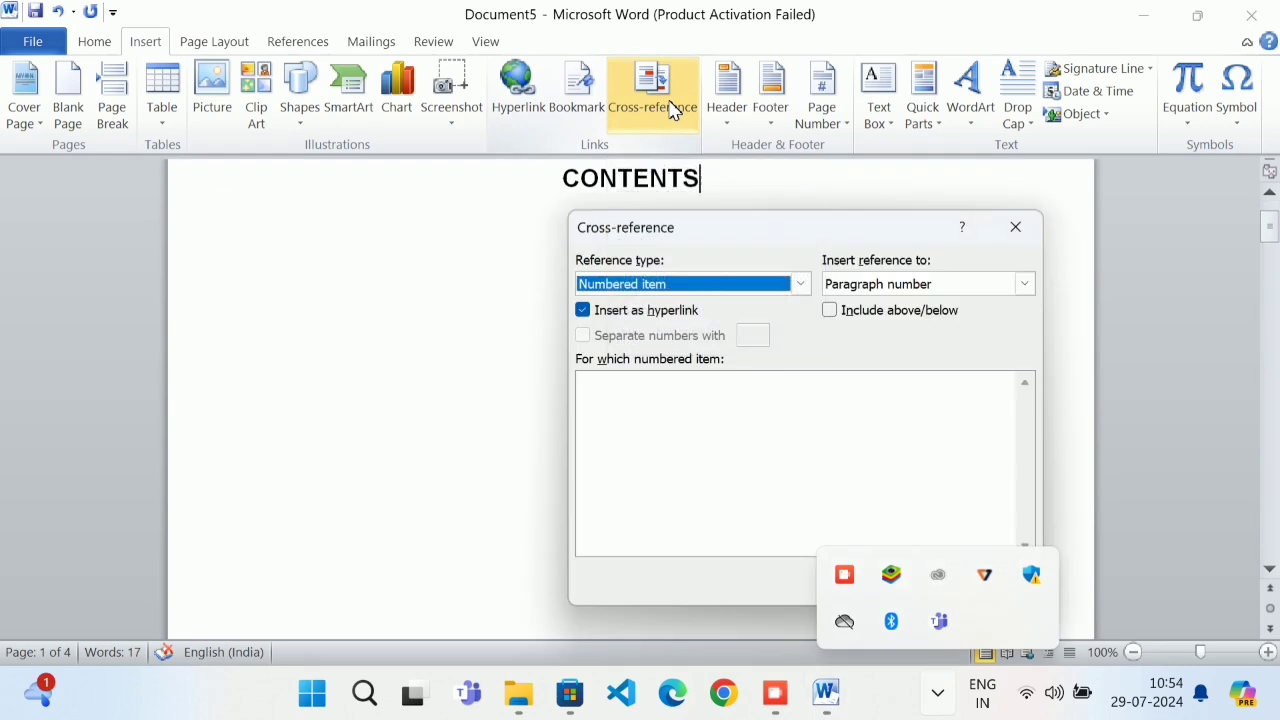
pyautogui.click(1012, 228)
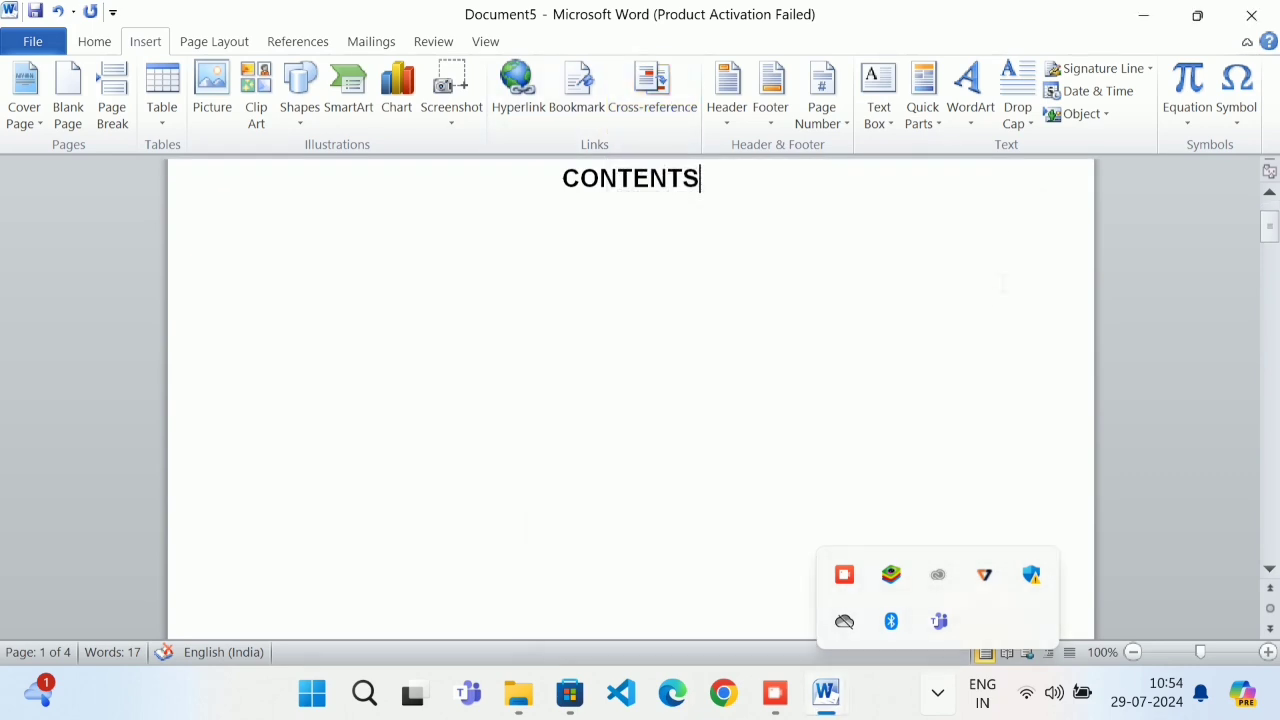
pyautogui.press('Return')
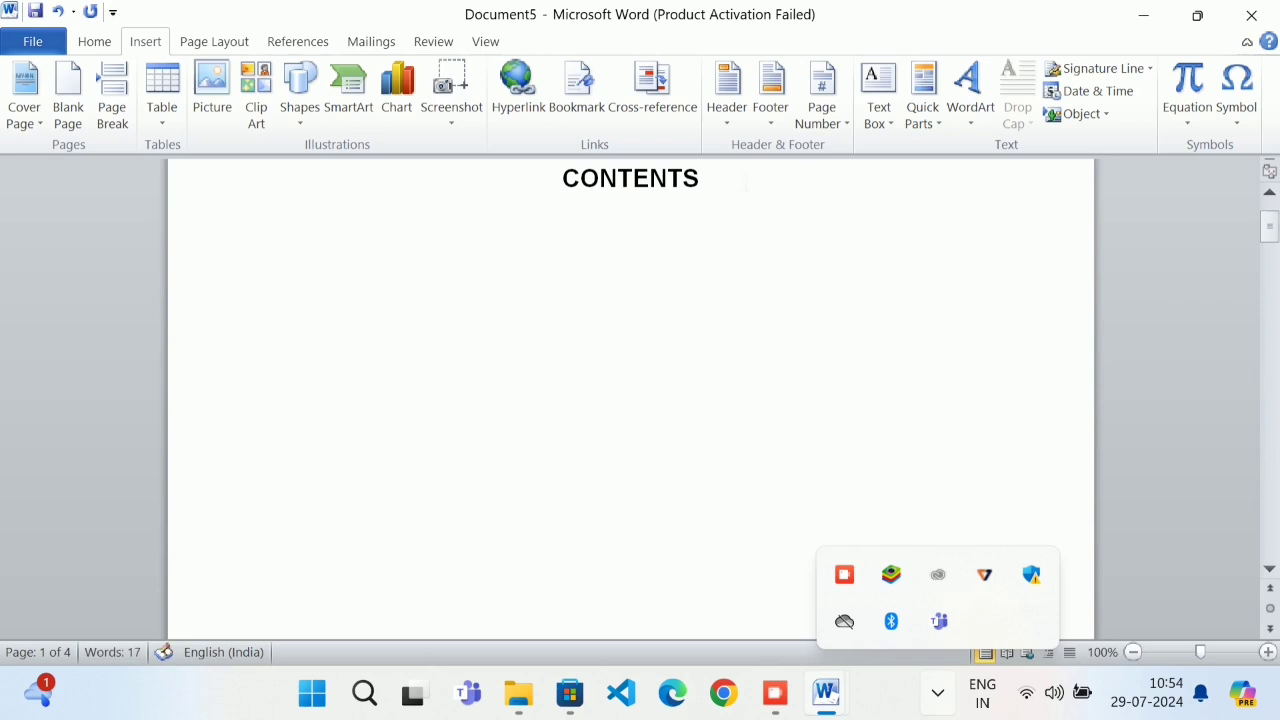
# Insert a three-column, one-row table with headers SL NO, CONTENTS and PAGE NO
pyautogui.click(162, 100)
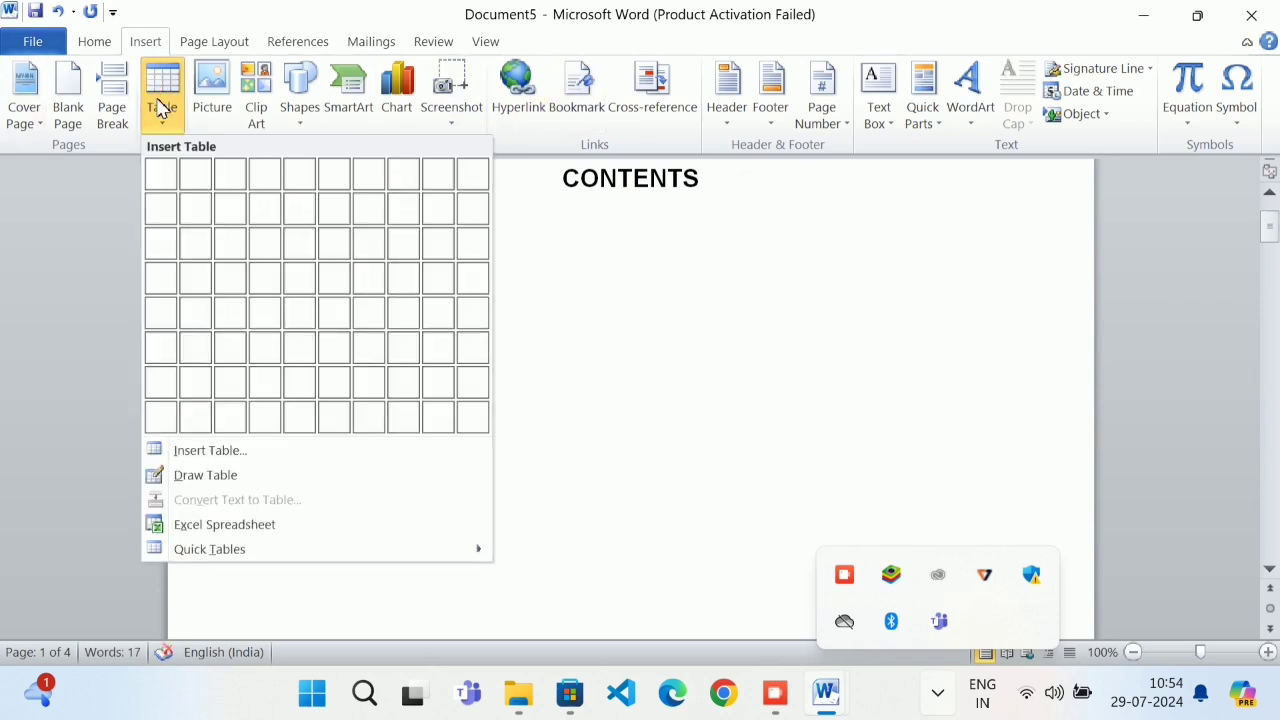
pyautogui.click(240, 187)
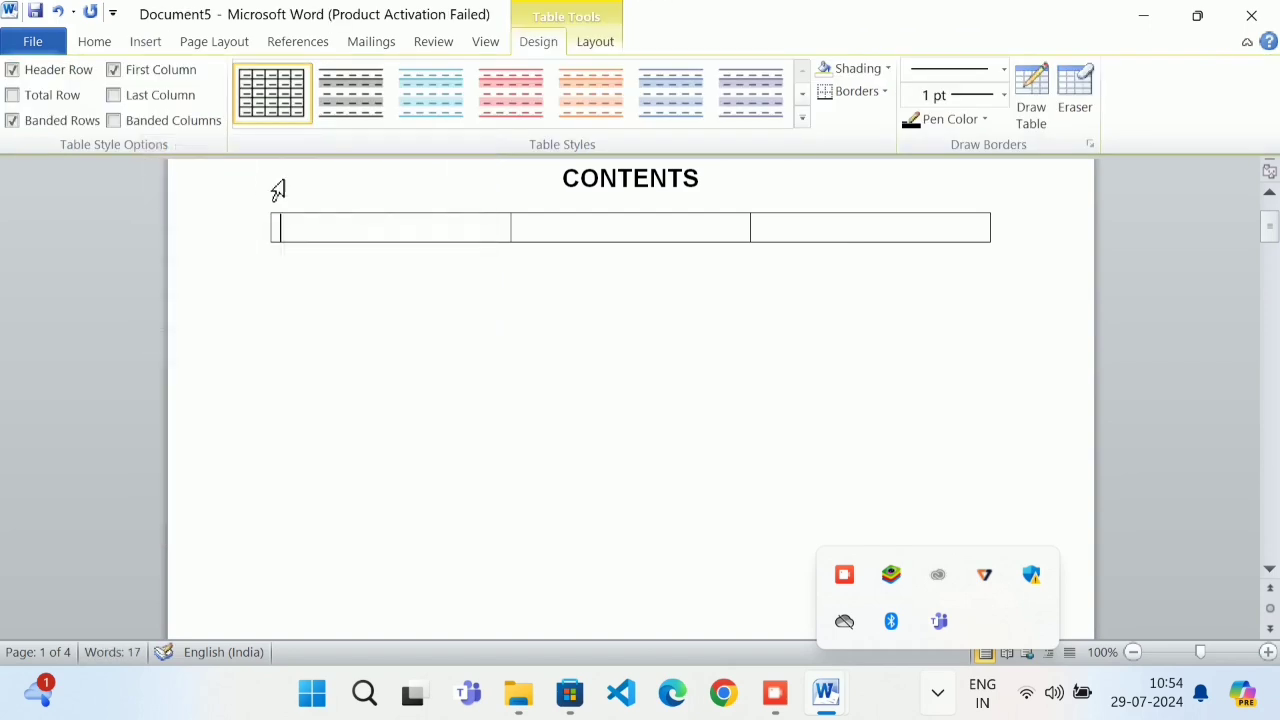
pyautogui.write('S')
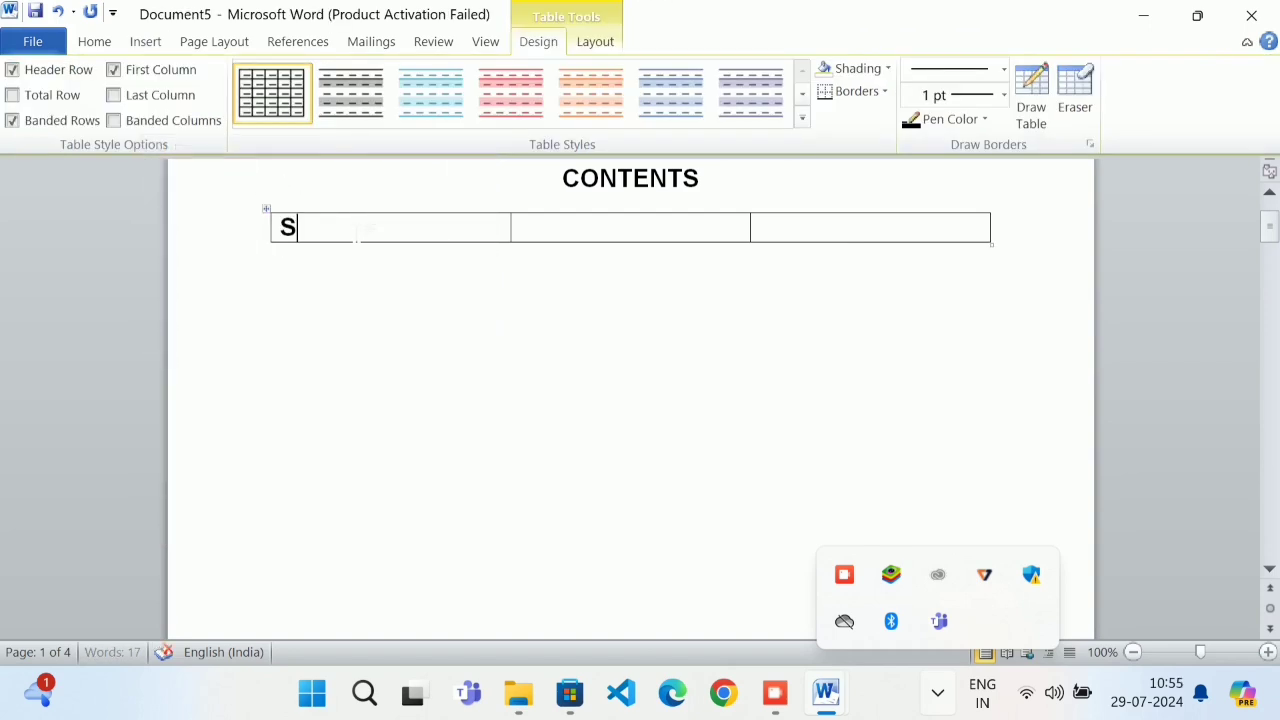
pyautogui.write('L NOP')
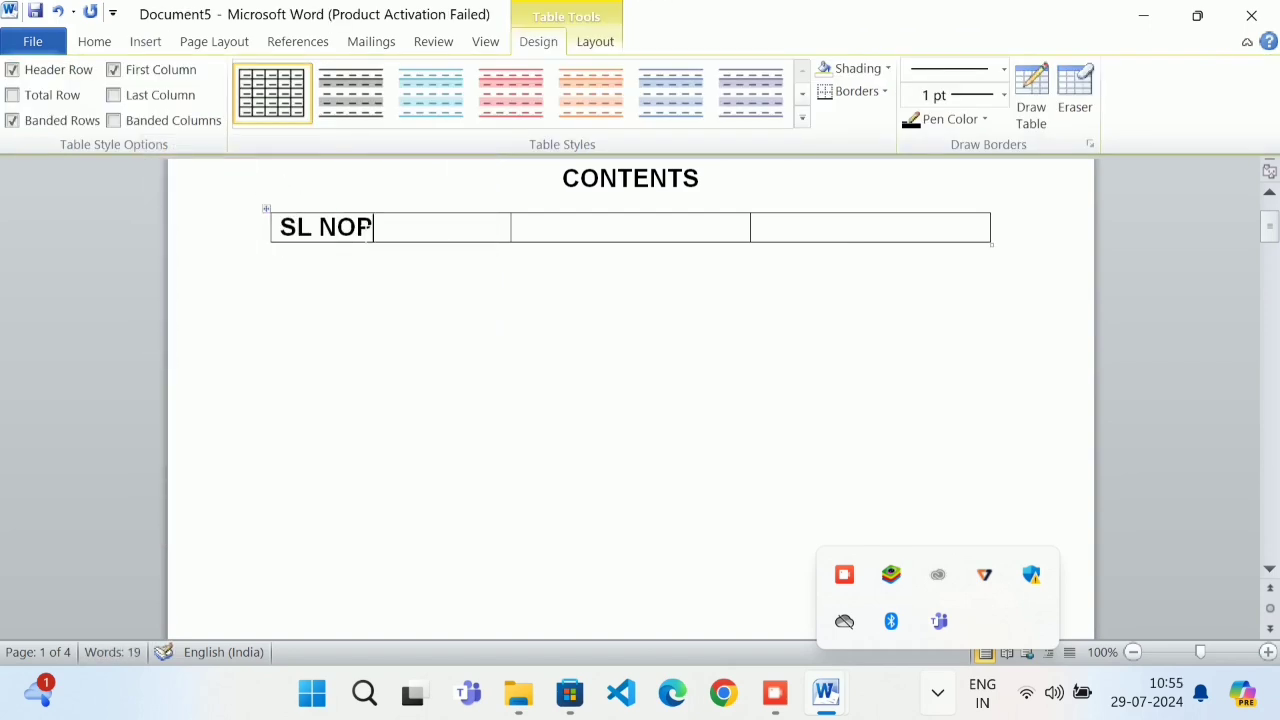
pyautogui.press('BackSpace')
pyautogui.write('CON')
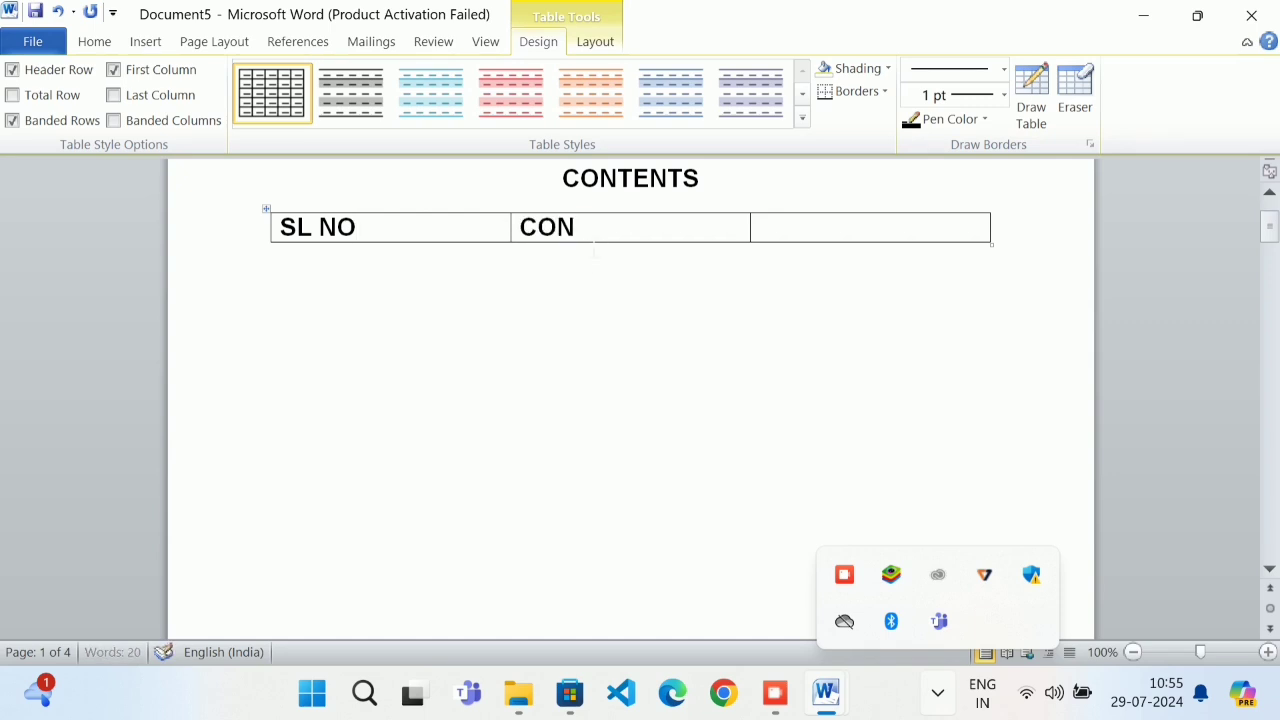
pyautogui.write('TENTS ')
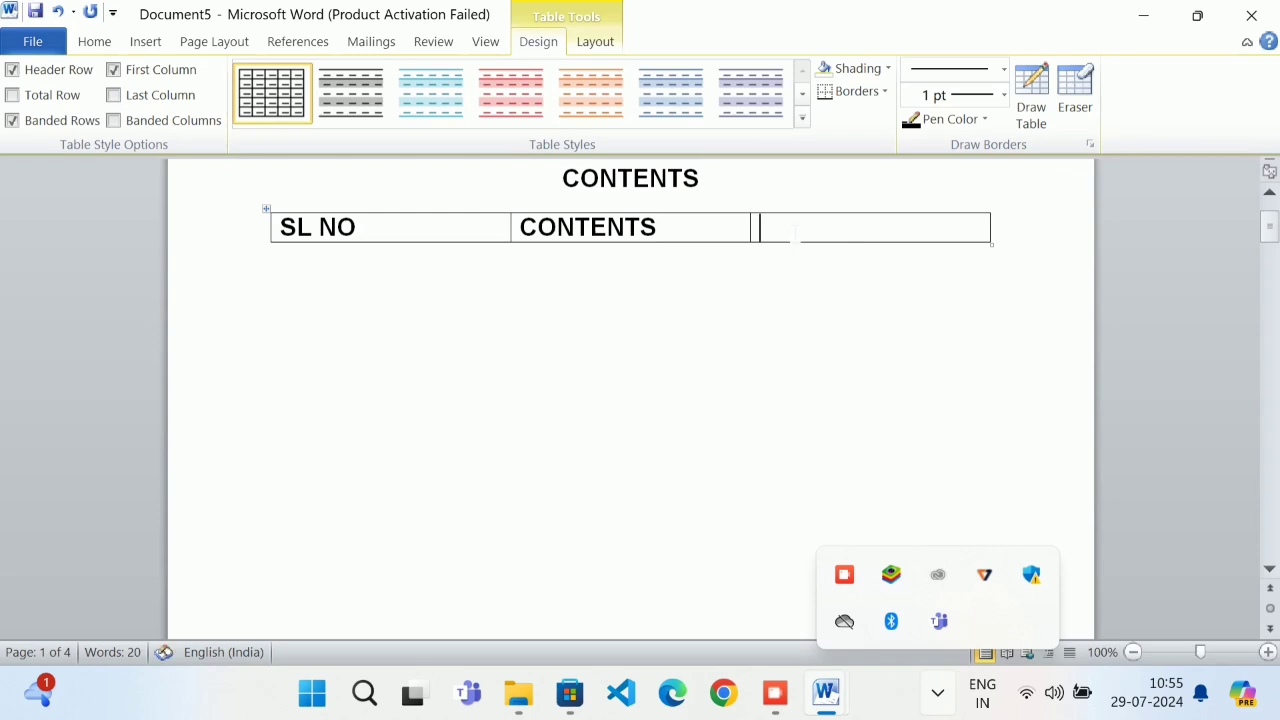
pyautogui.write('PAG')
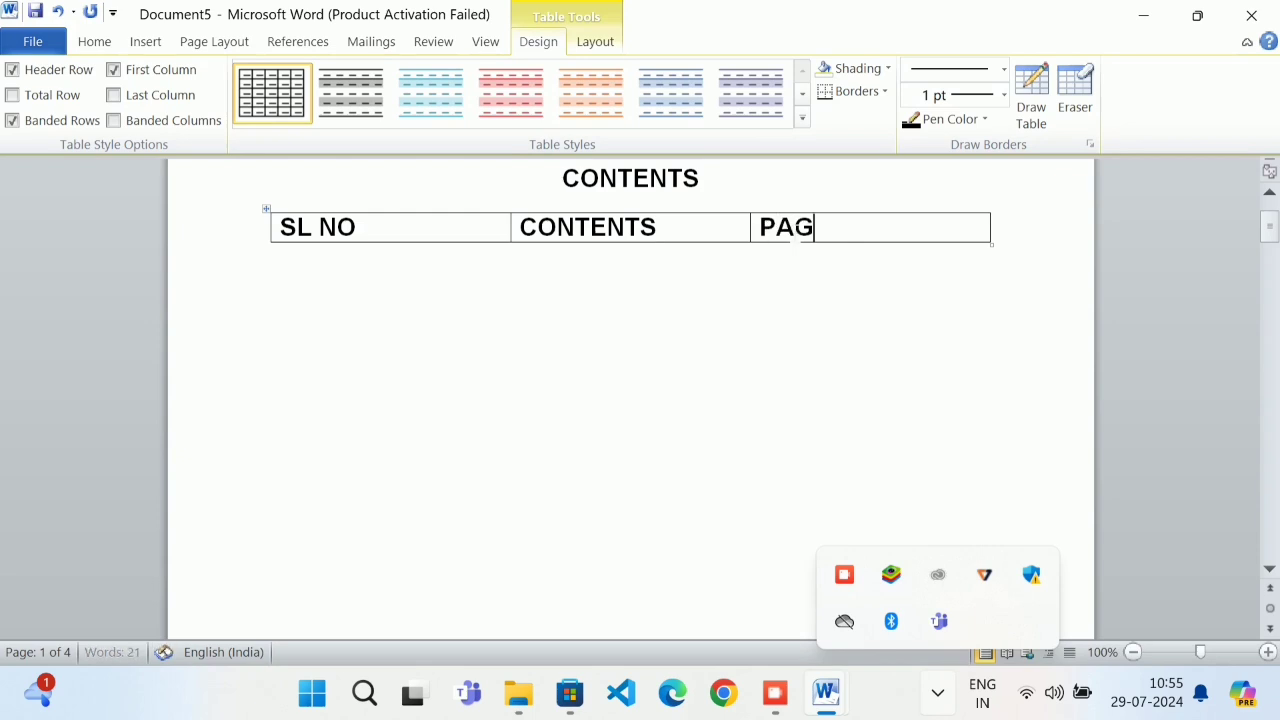
pyautogui.write('E NO')
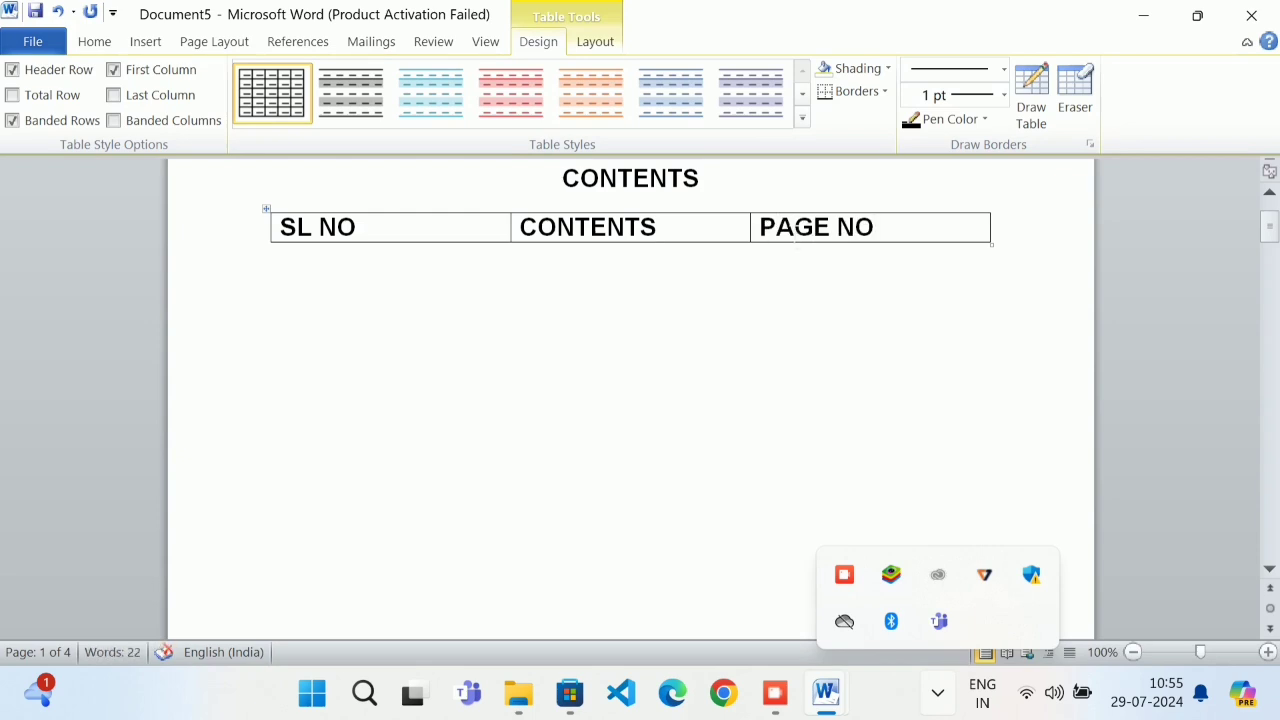
pyautogui.click(906, 229)
pyautogui.moveTo(806, 229); pyautogui.dragTo(397, 232)
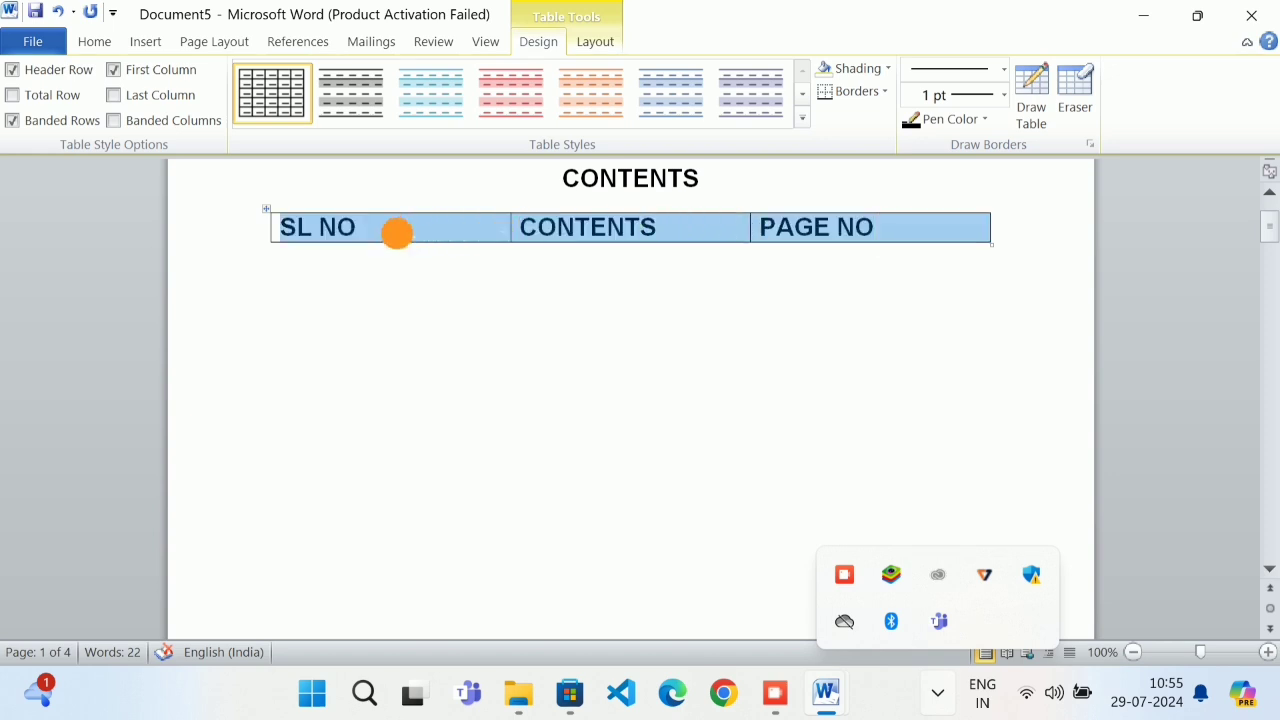
# Centre the header row text and add a second row with 1 under SL NO
pyautogui.click(97, 41)
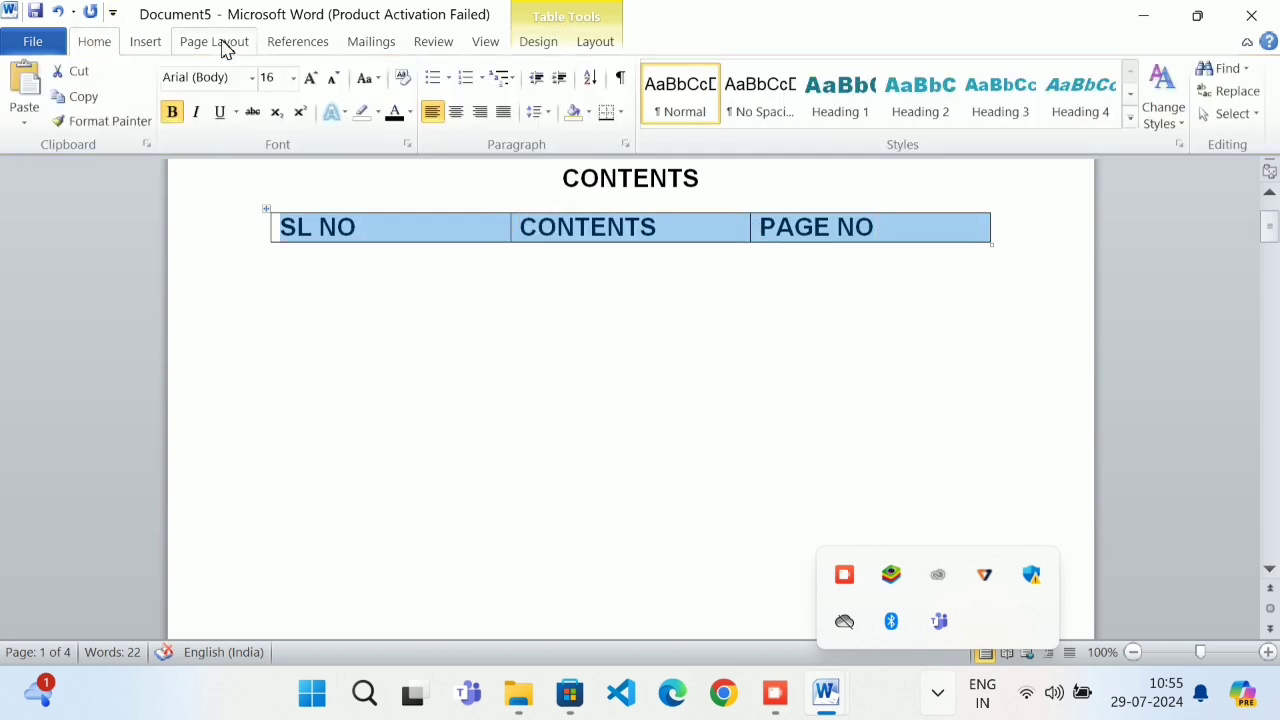
pyautogui.click(455, 113)
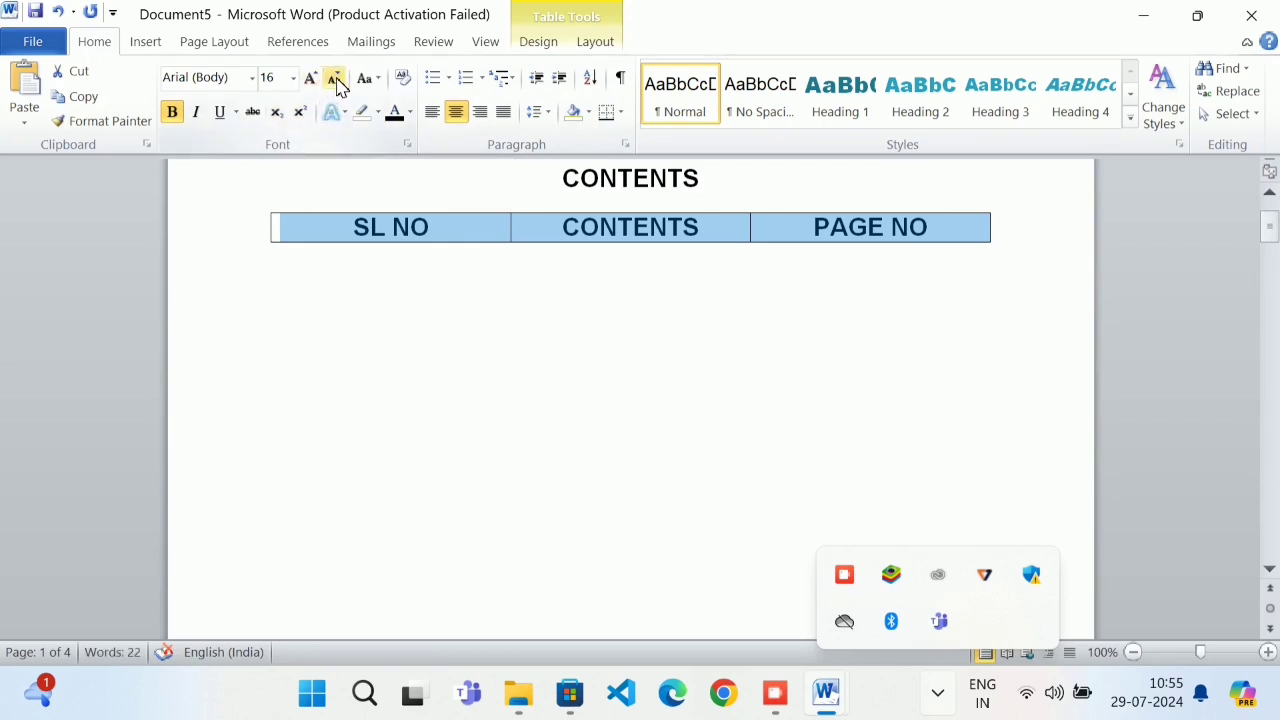
pyautogui.click(1148, 234)
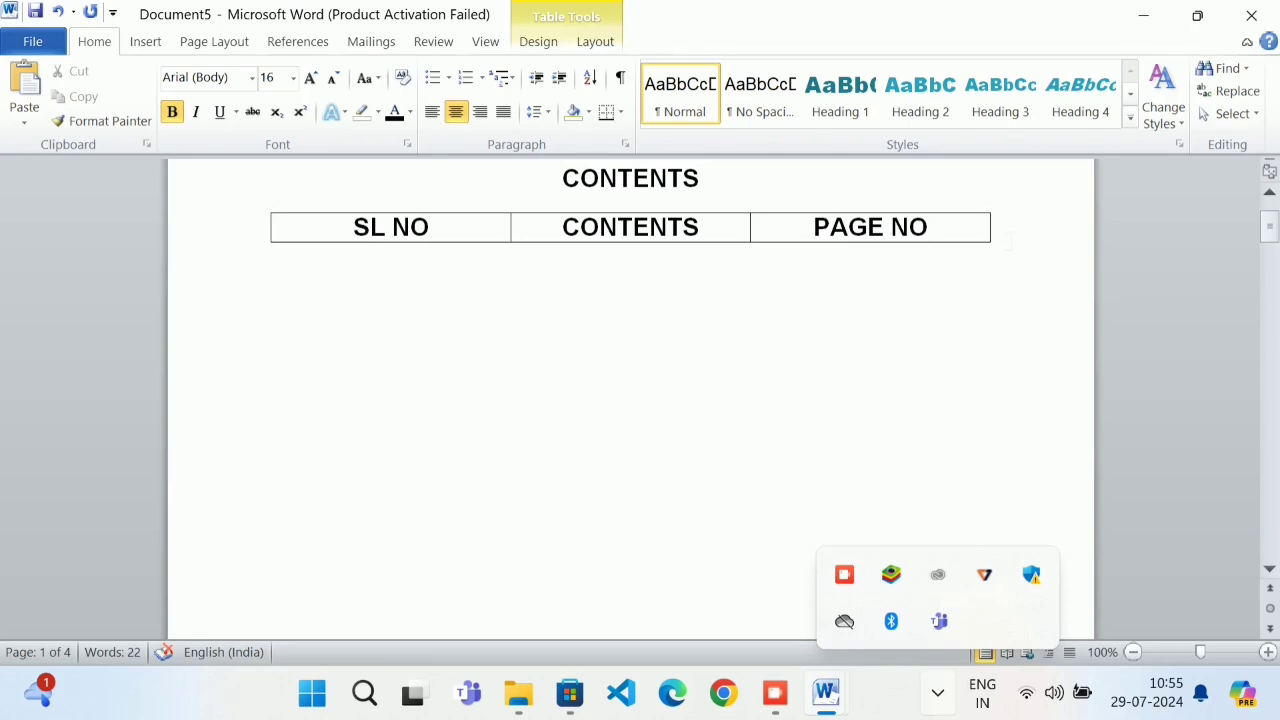
pyautogui.press('Return')
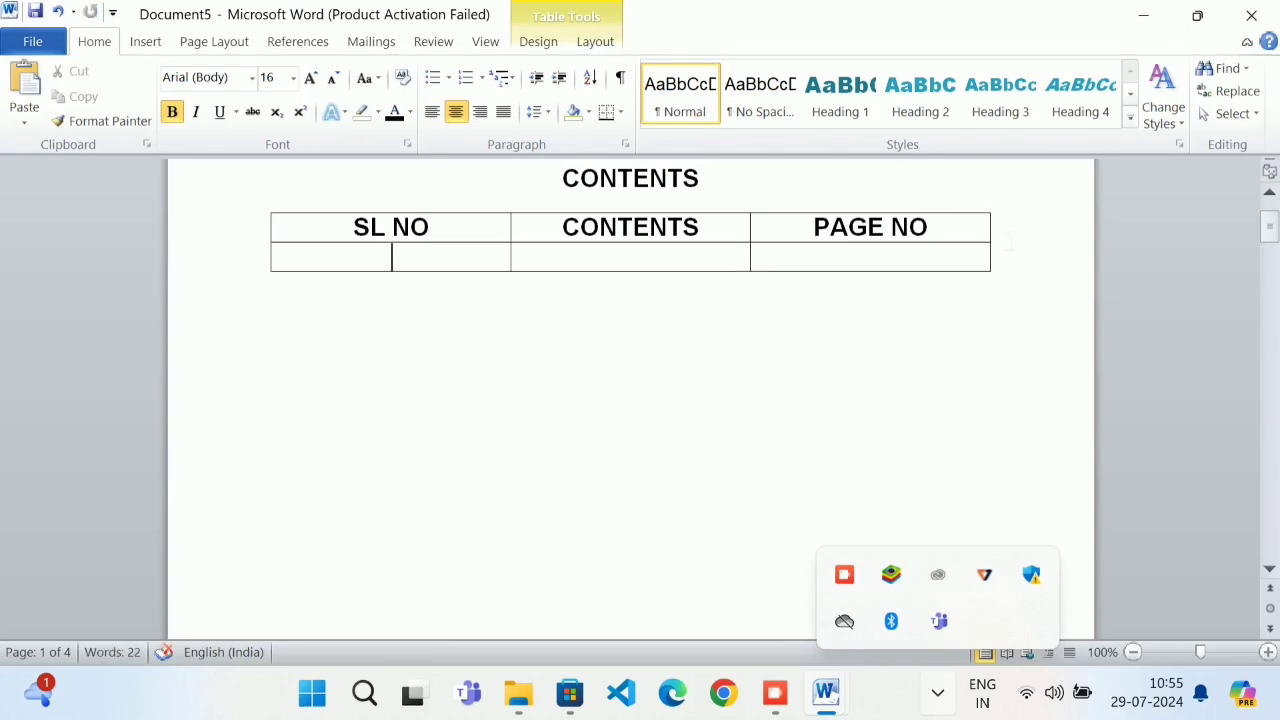
pyautogui.write('1')
pyautogui.press('Tab')
# Set the Cross-reference type to Heading, then close the dialog
pyautogui.click(140, 44)
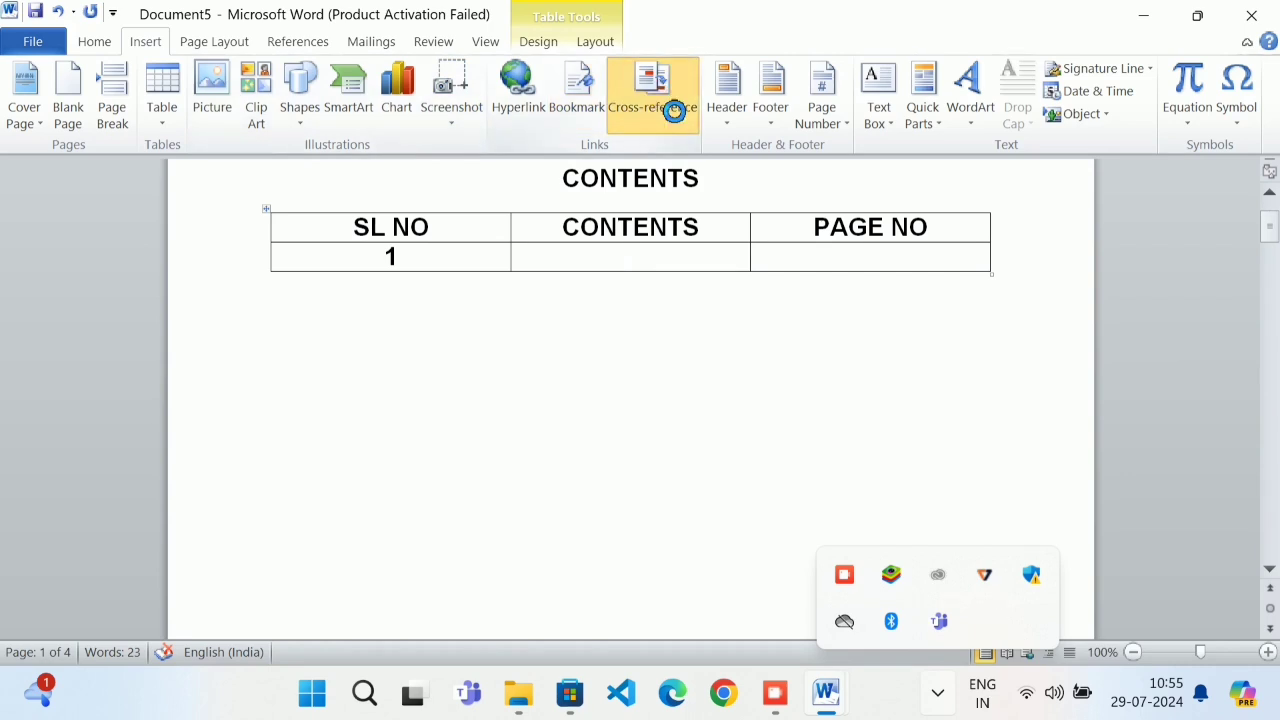
pyautogui.click(668, 106)
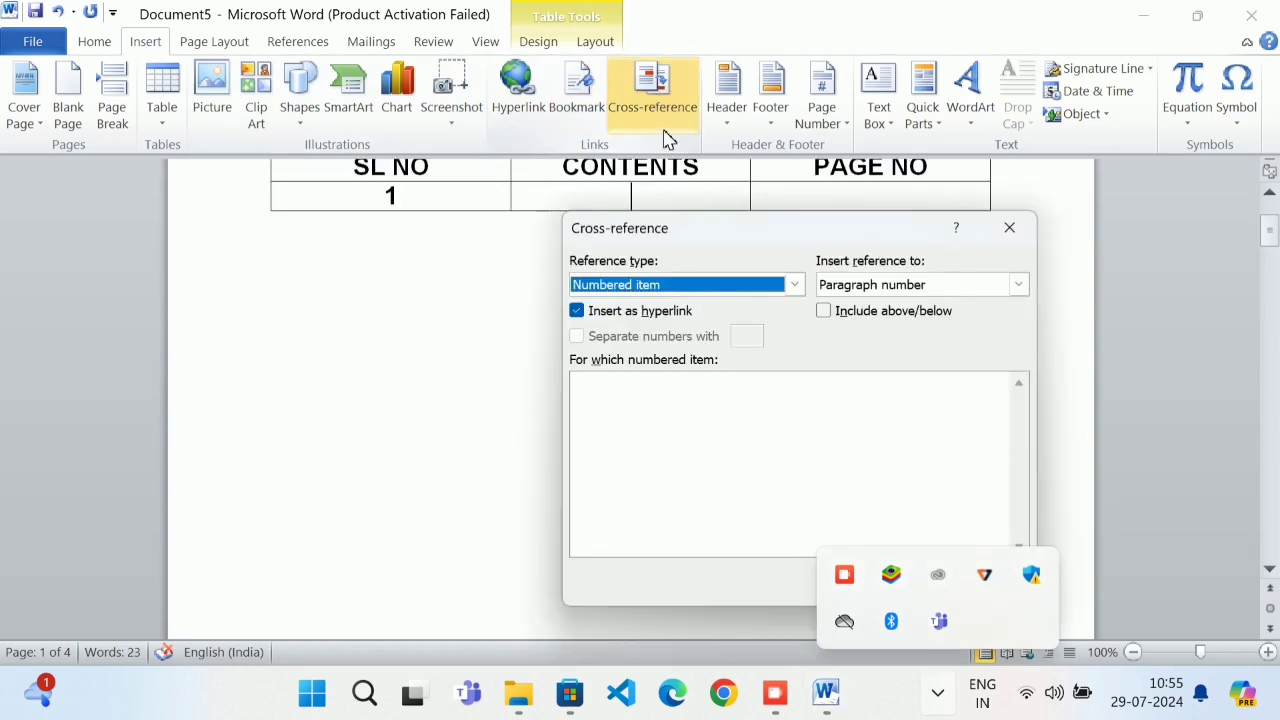
pyautogui.click(648, 287)
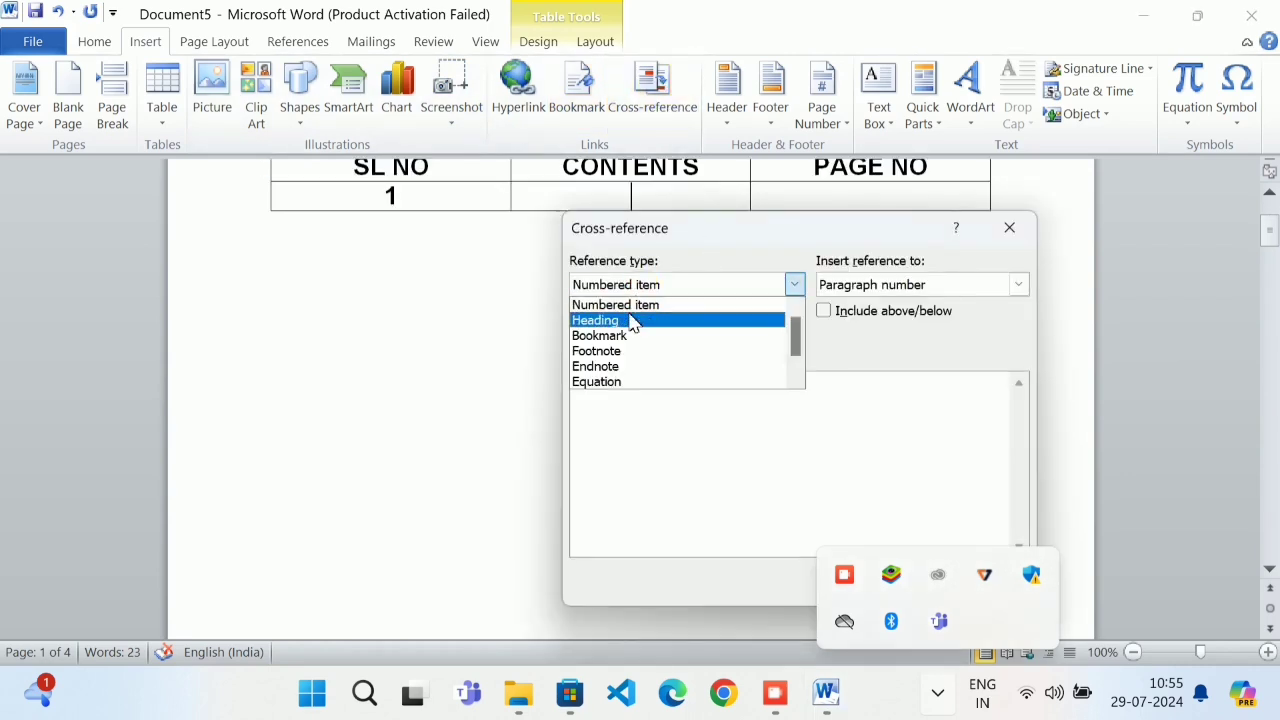
pyautogui.click(632, 322)
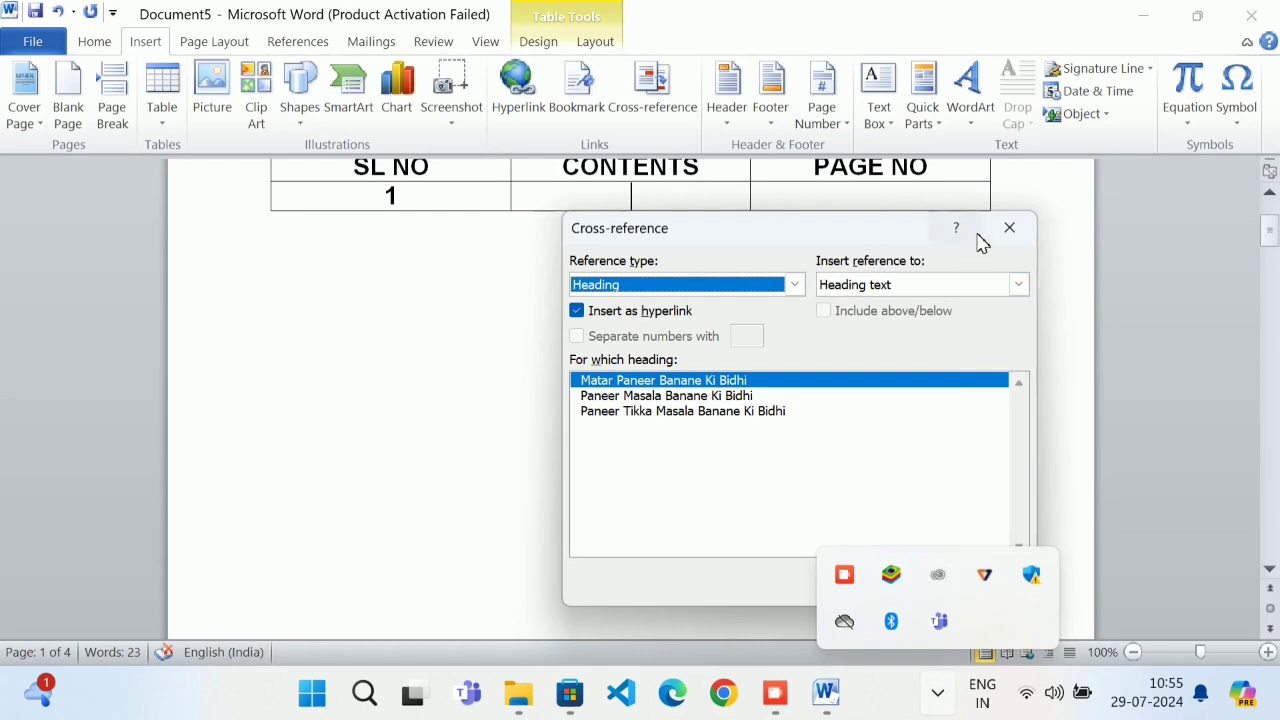
pyautogui.click(1009, 228)
pyautogui.click(503, 346)
# Apply Heading 2 to the page 2 heading Matar Paneer Banane Ki Bidhi
pyautogui.scroll(-1, 714, 386)
pyautogui.scroll(-5, 716, 388)
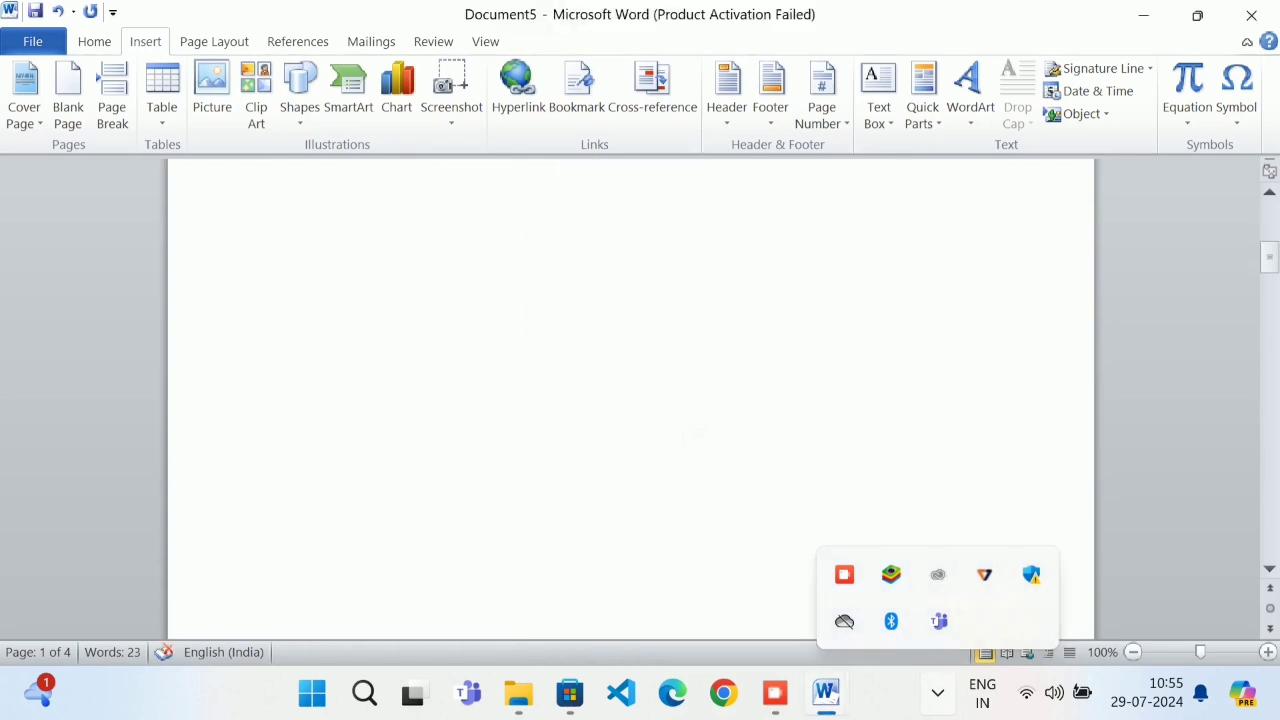
pyautogui.moveTo(740, 370); pyautogui.dragTo(346, 372)
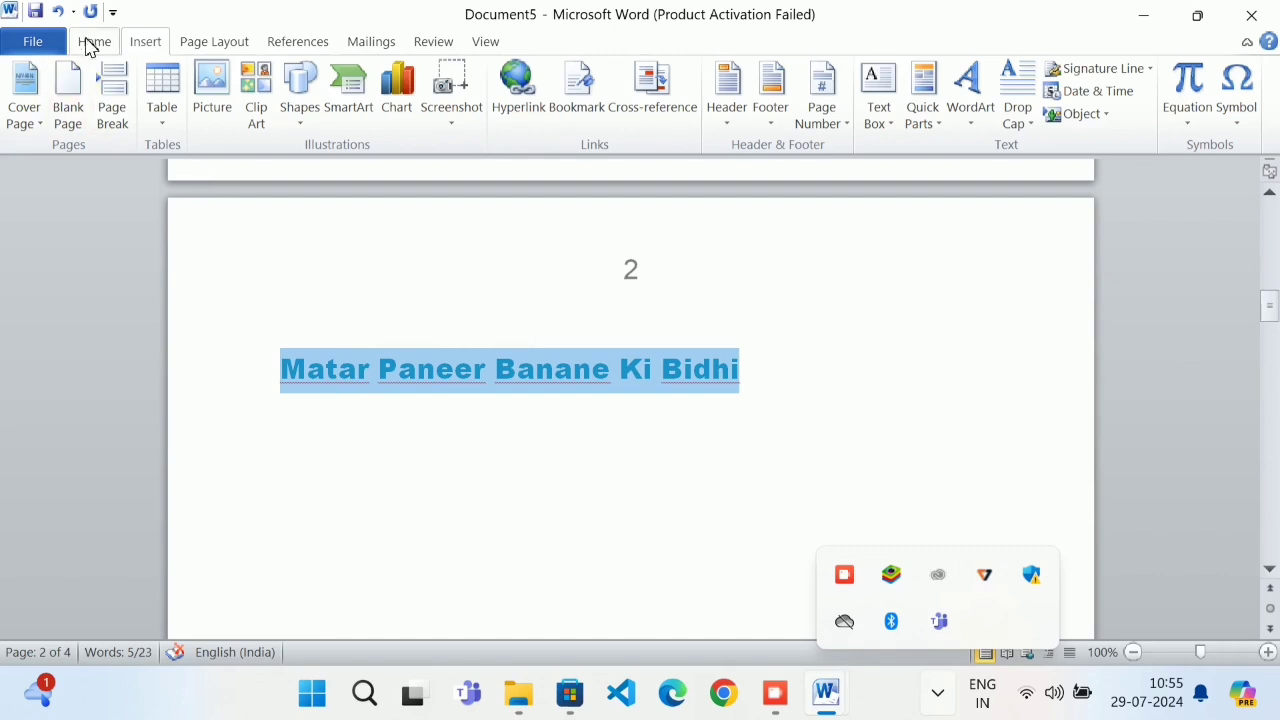
pyautogui.click(94, 41)
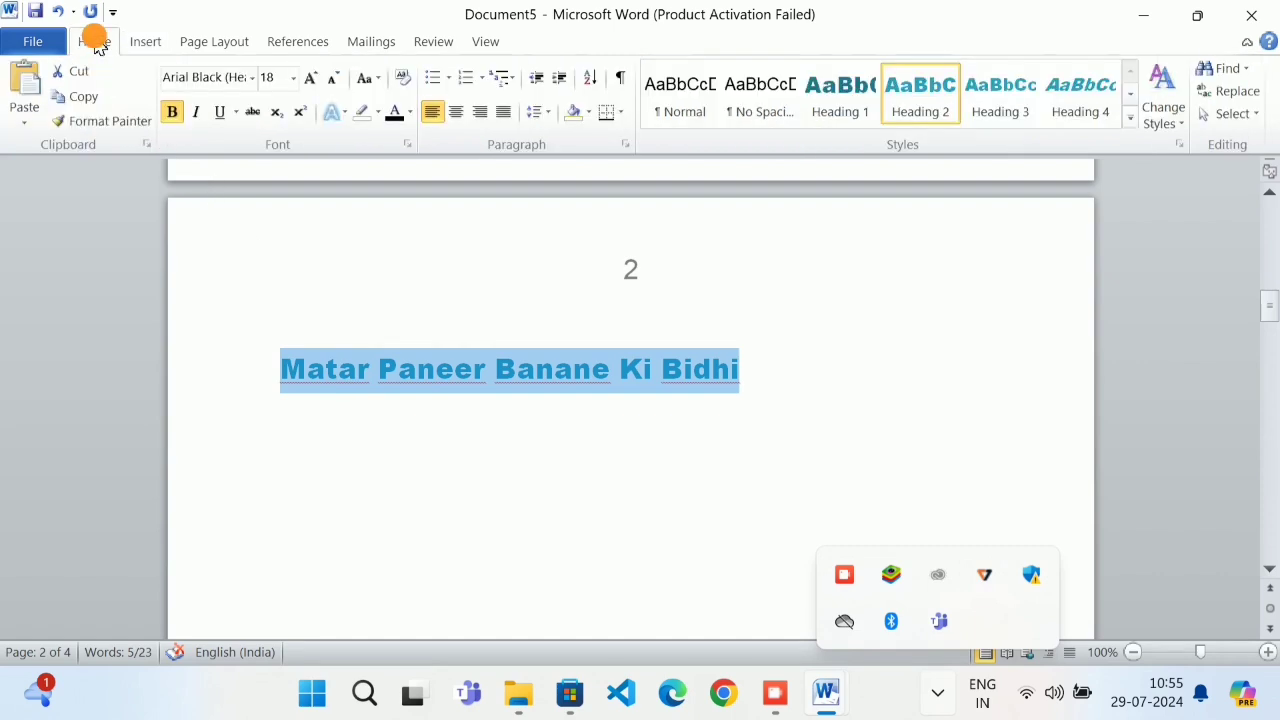
pyautogui.click(940, 122)
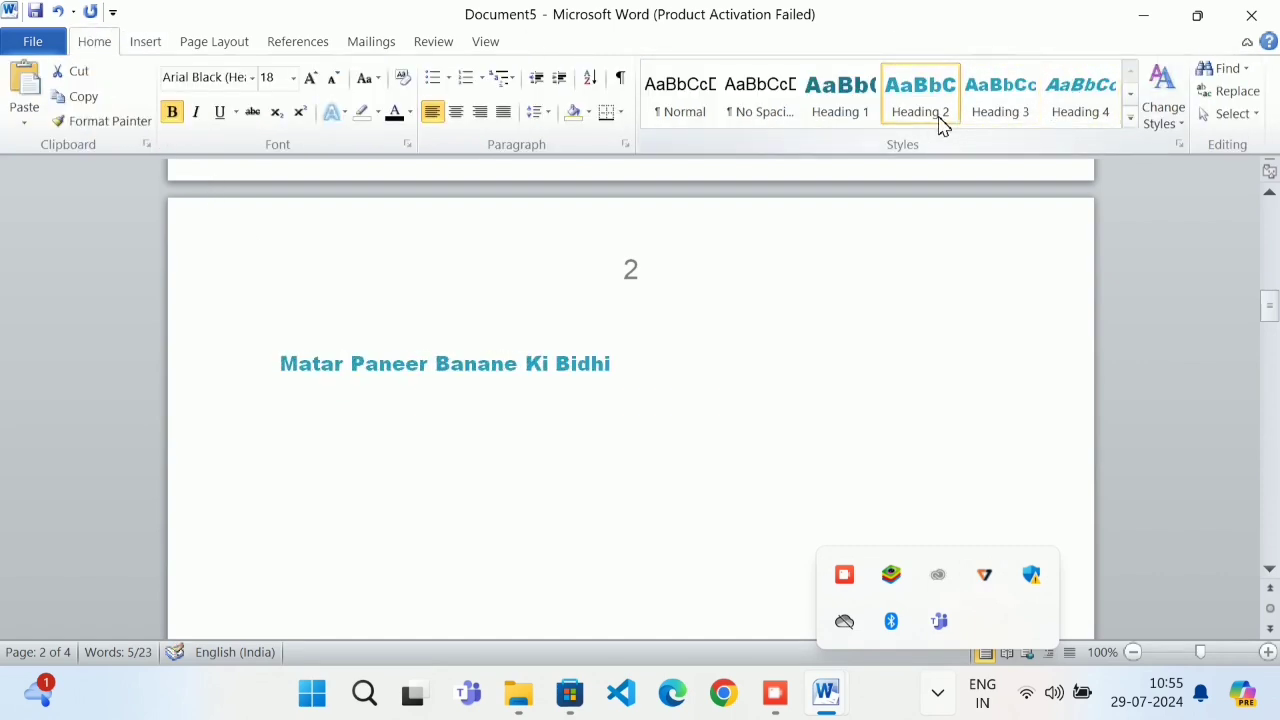
pyautogui.click(925, 118)
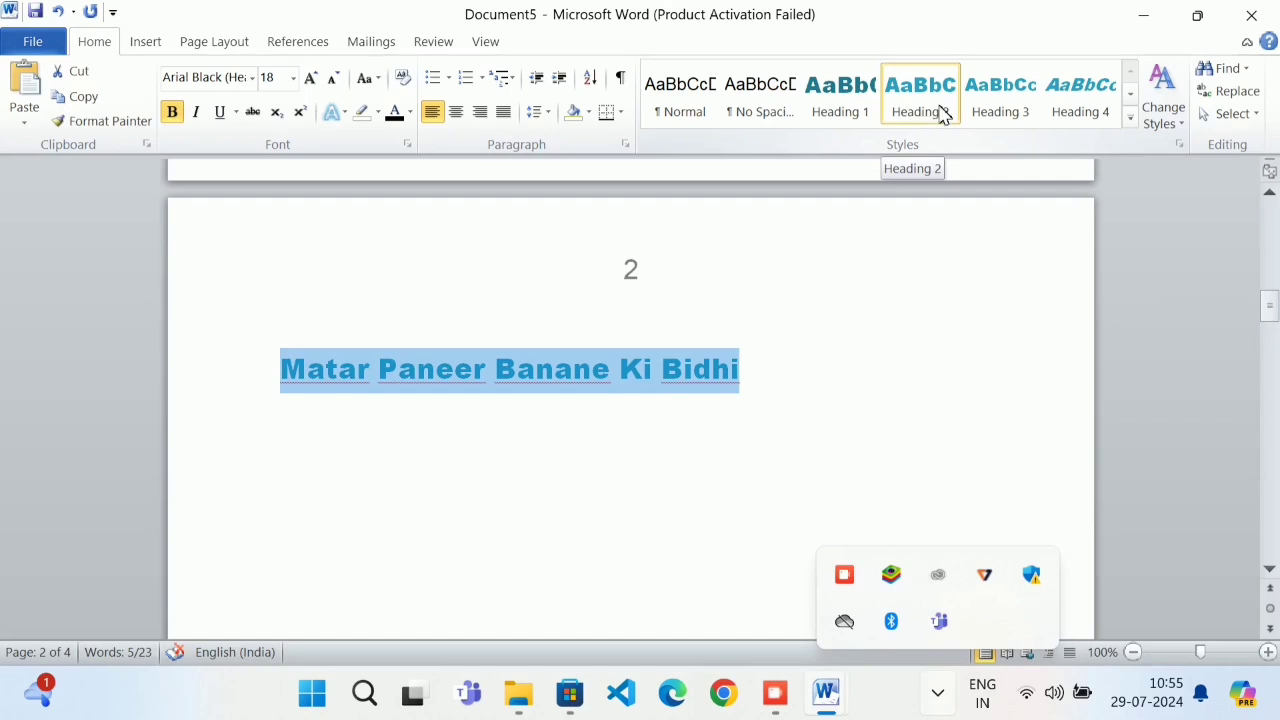
pyautogui.click(812, 318)
pyautogui.scroll(15, 765, 347)
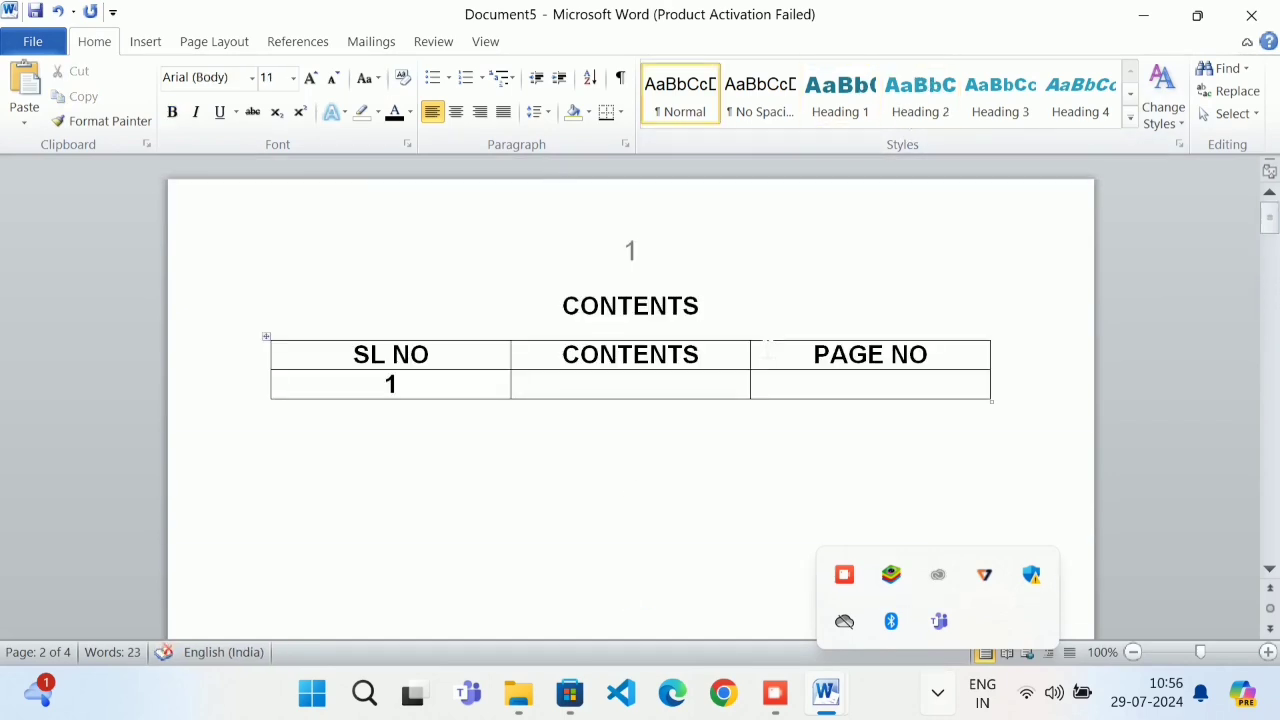
# Insert a Heading text cross-reference to Matar Paneer Banane Ki Bidhi in row 1's CONTENTS cell
pyautogui.click(654, 383)
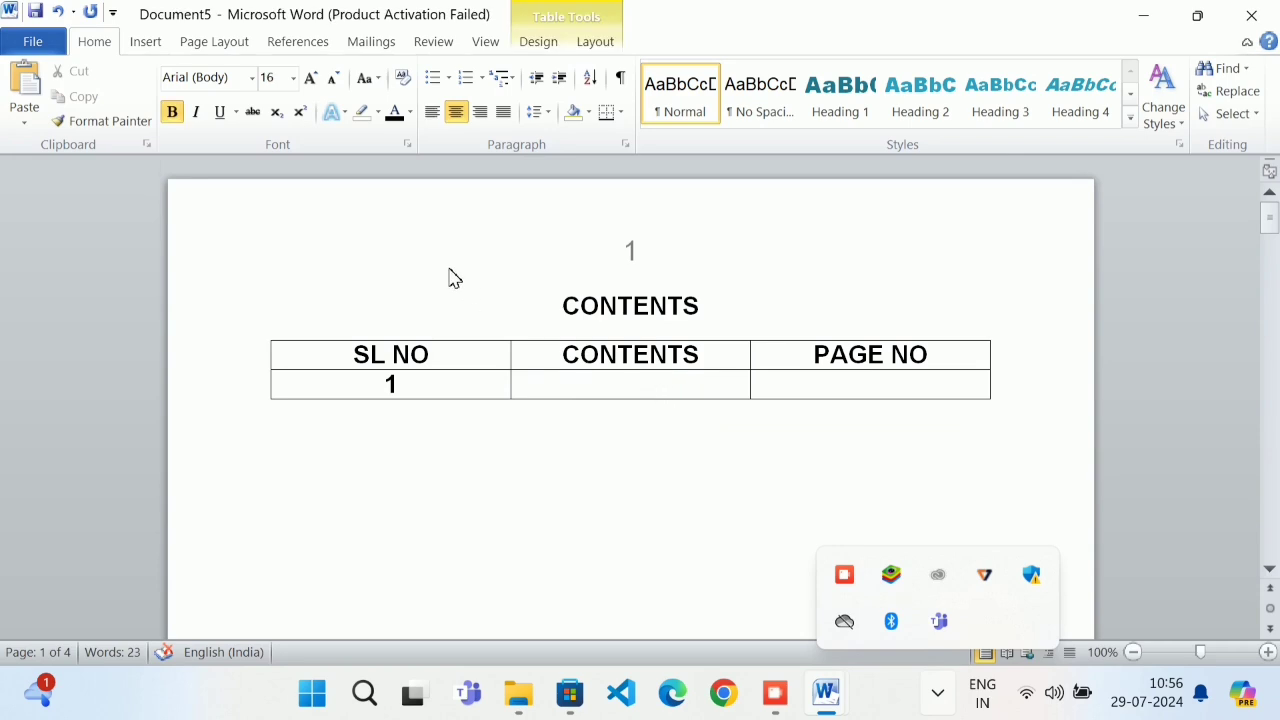
pyautogui.click(145, 41)
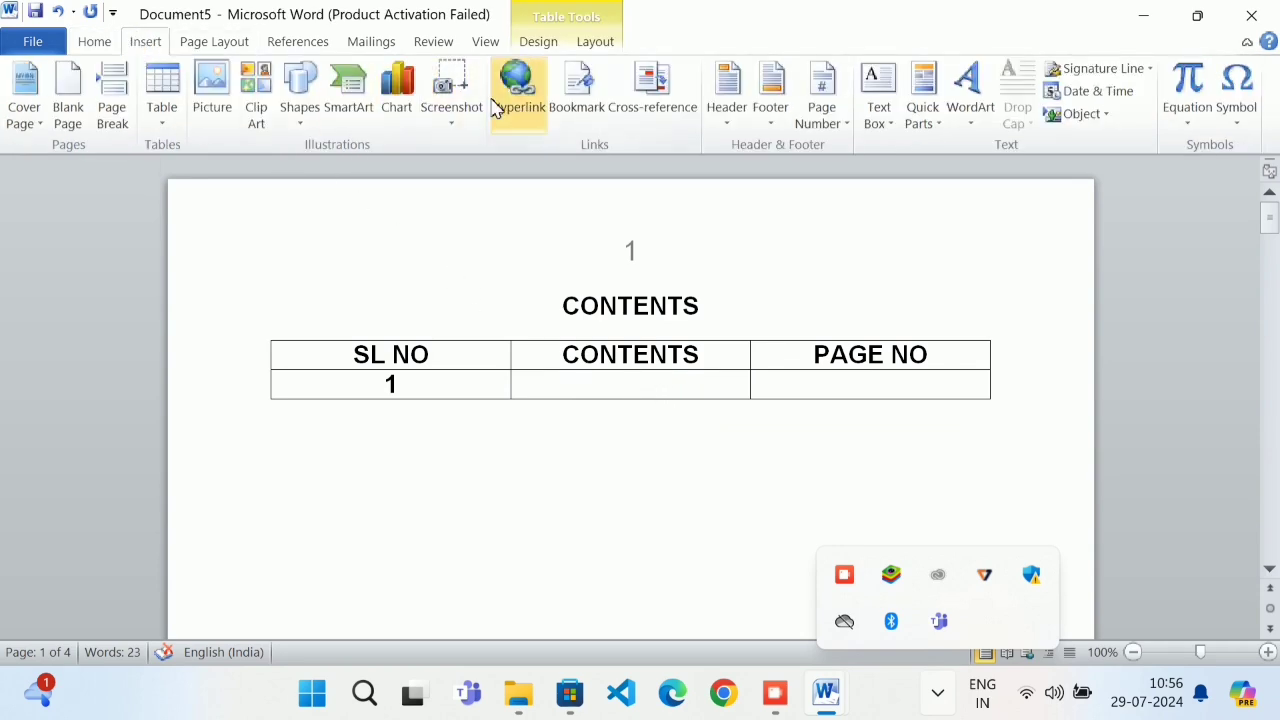
pyautogui.click(640, 104)
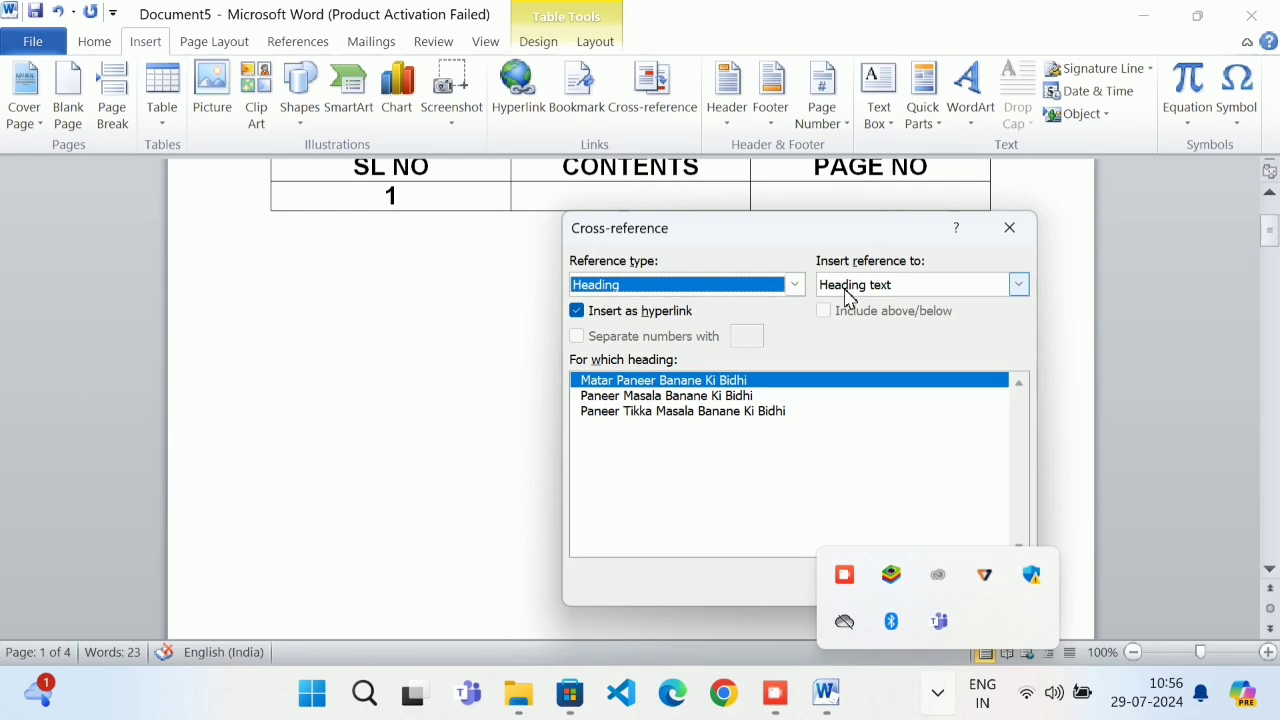
pyautogui.click(852, 286)
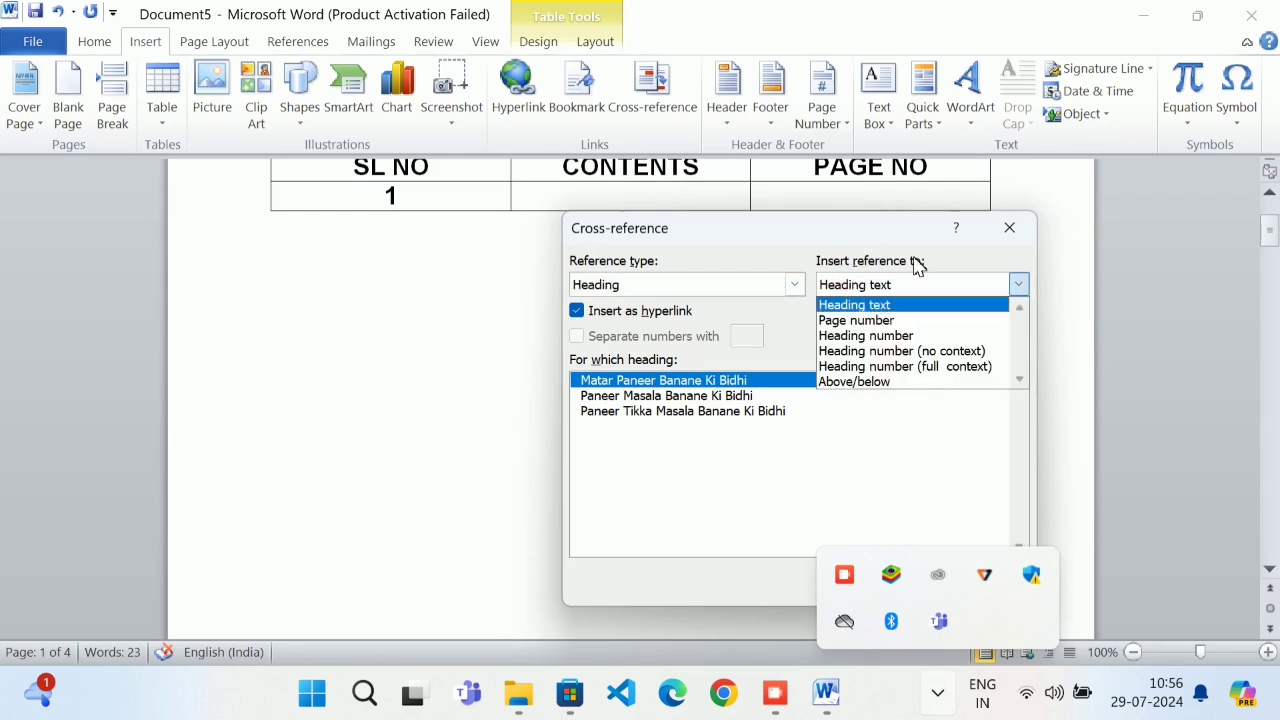
pyautogui.click(910, 305)
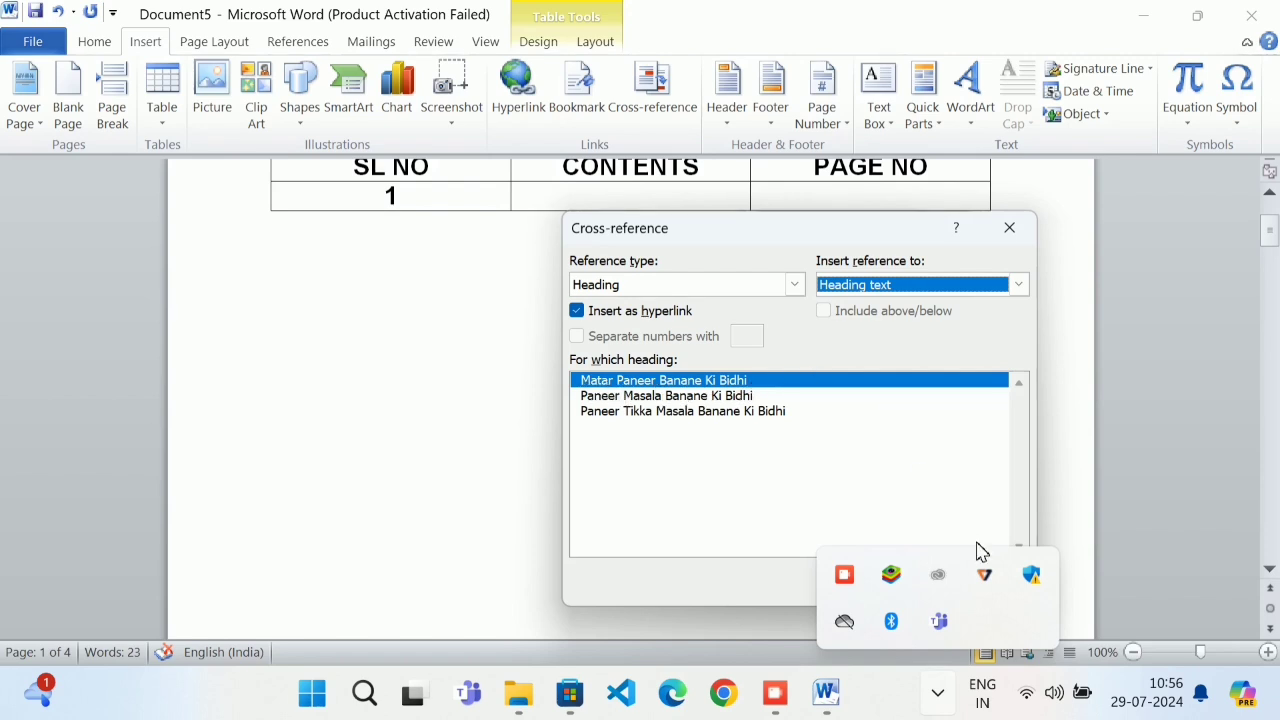
pyautogui.click(937, 693)
pyautogui.click(895, 585)
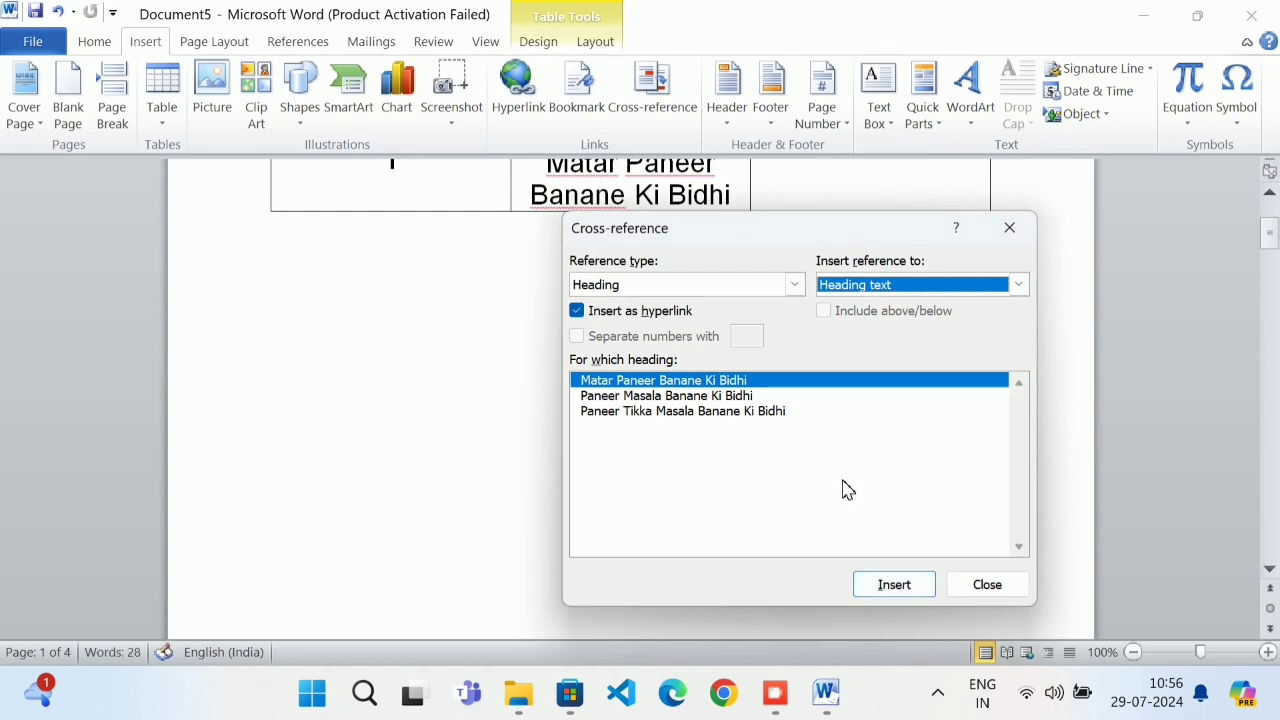
pyautogui.click(1028, 236)
pyautogui.scroll(2, 1011, 266)
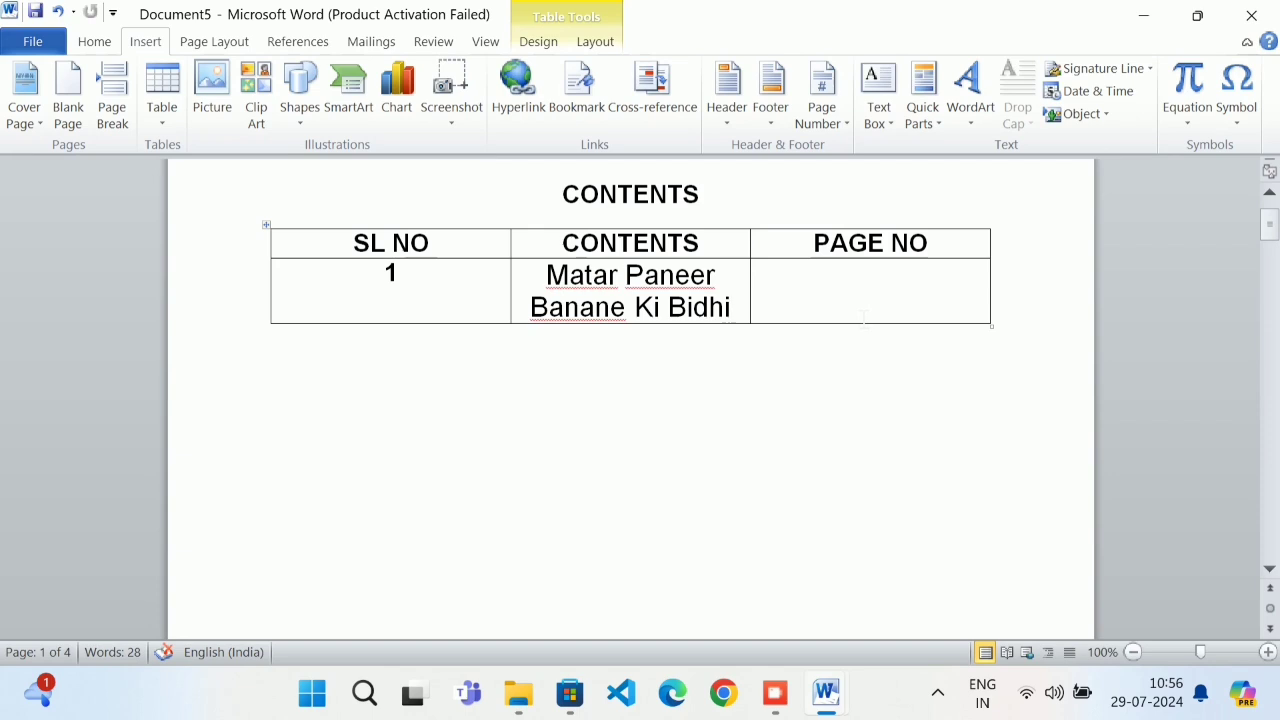
pyautogui.click(775, 315)
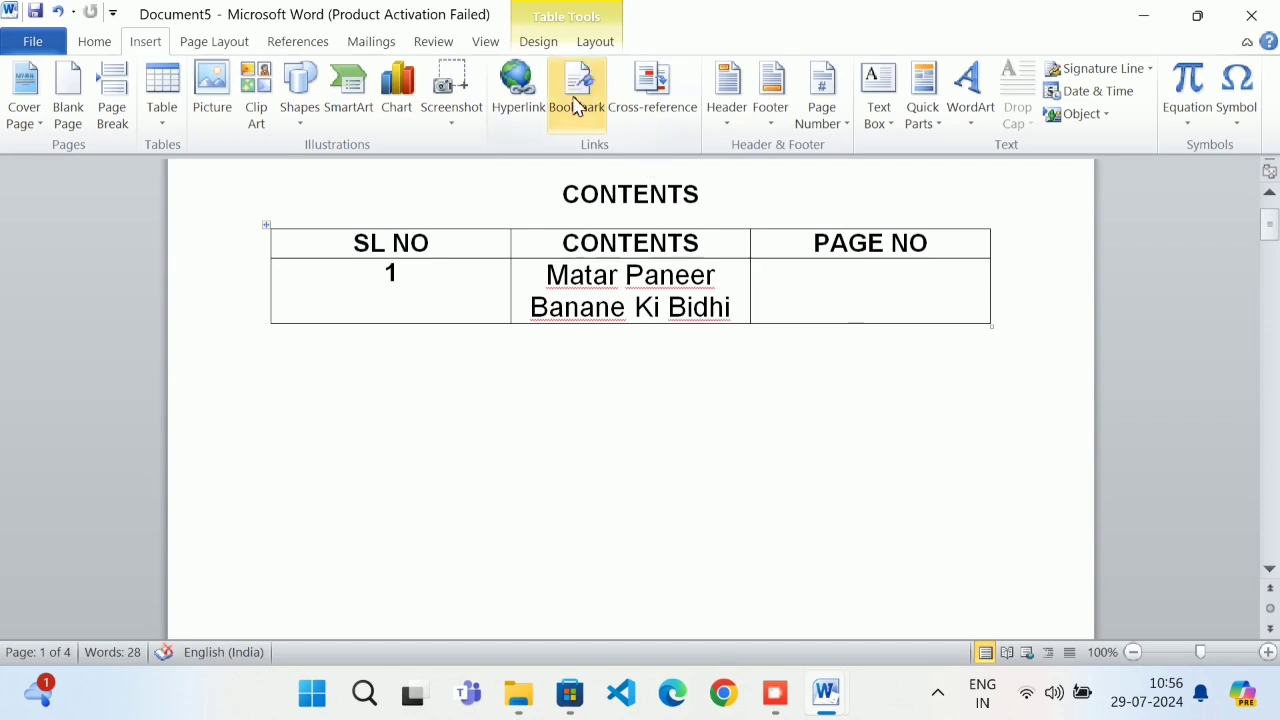
# Insert a page-number cross-reference to the Matar Paneer Banane Ki Bidhi heading in the PAGE NO cell
pyautogui.click(652, 90)
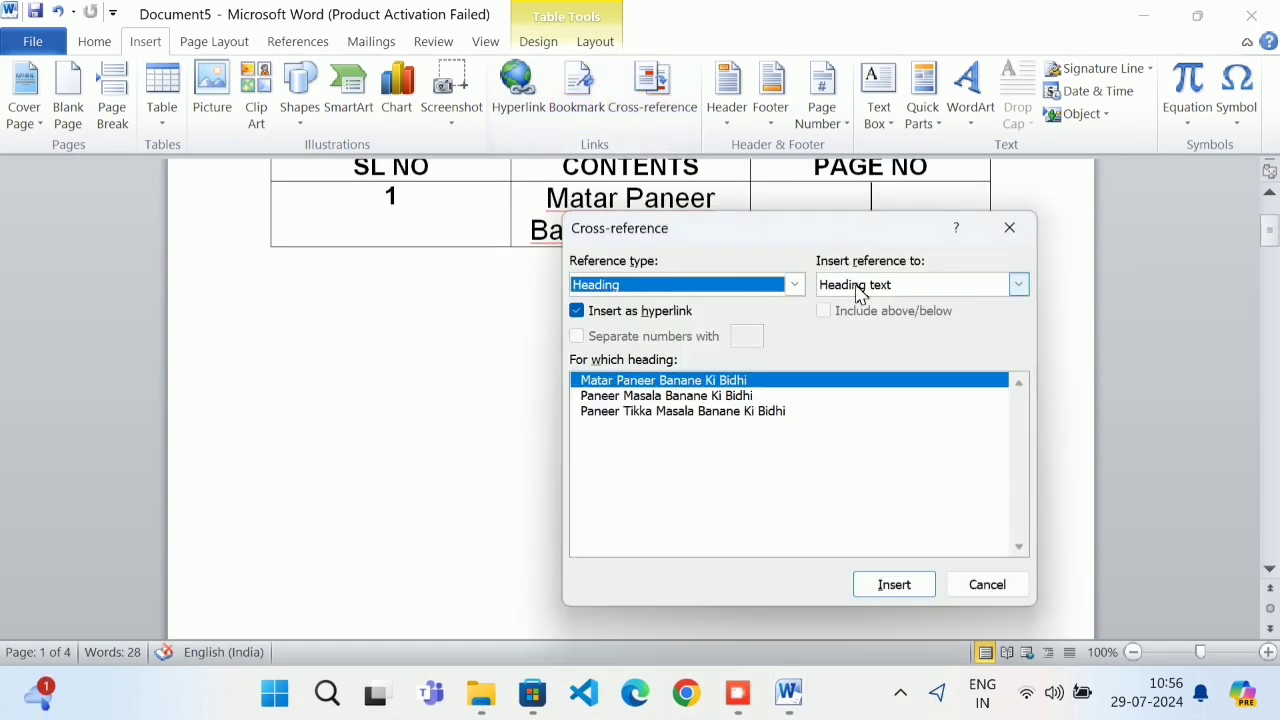
pyautogui.moveTo(663, 230); pyautogui.dragTo(747, 296)
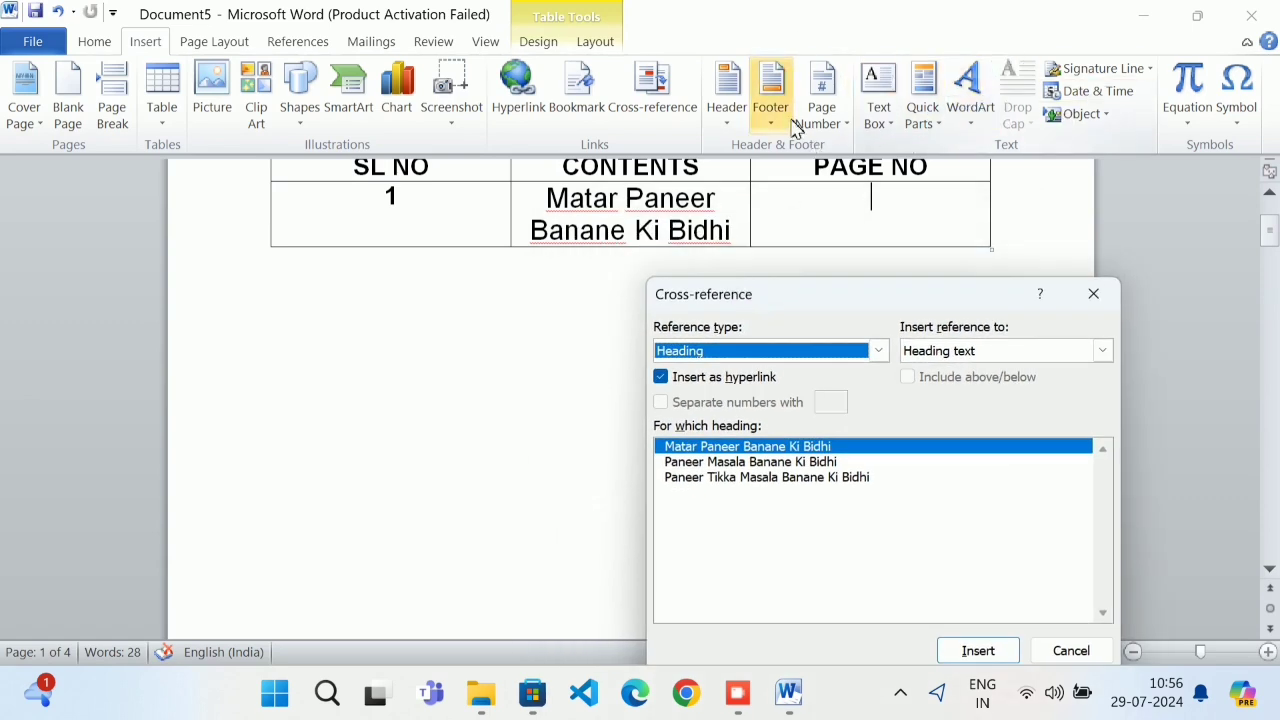
pyautogui.click(101, 40)
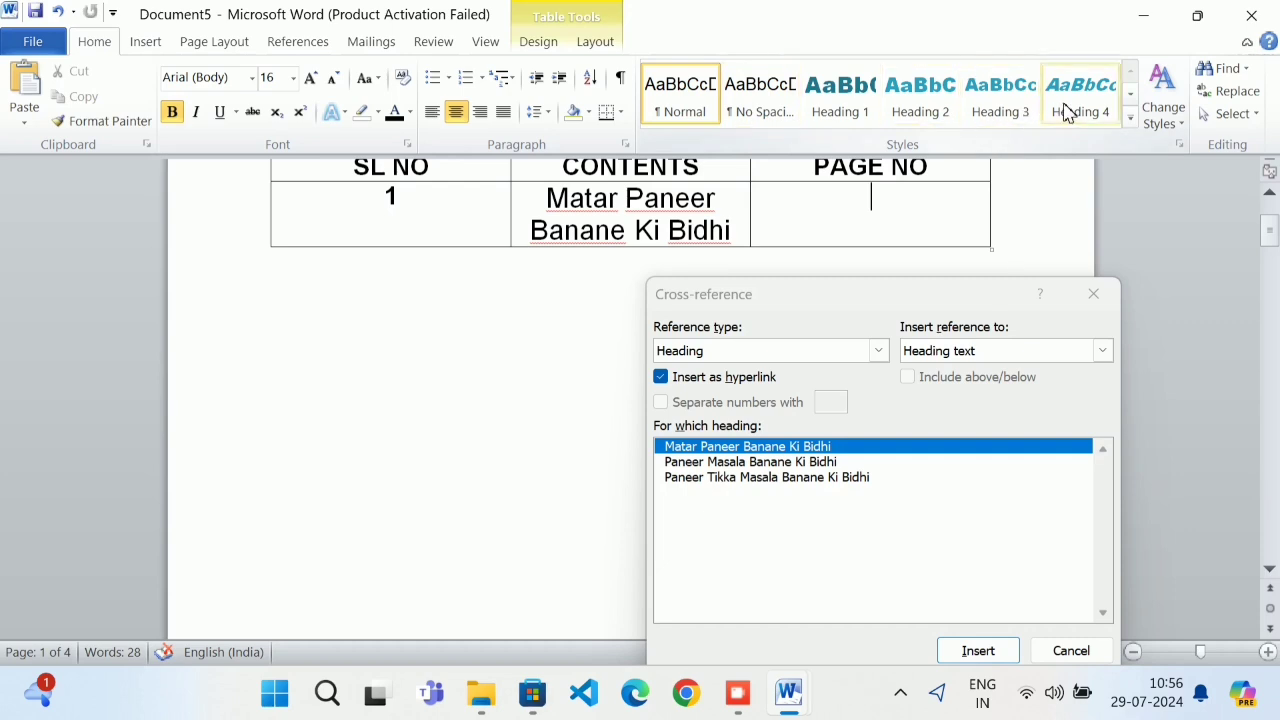
pyautogui.click(1048, 352)
pyautogui.click(1020, 387)
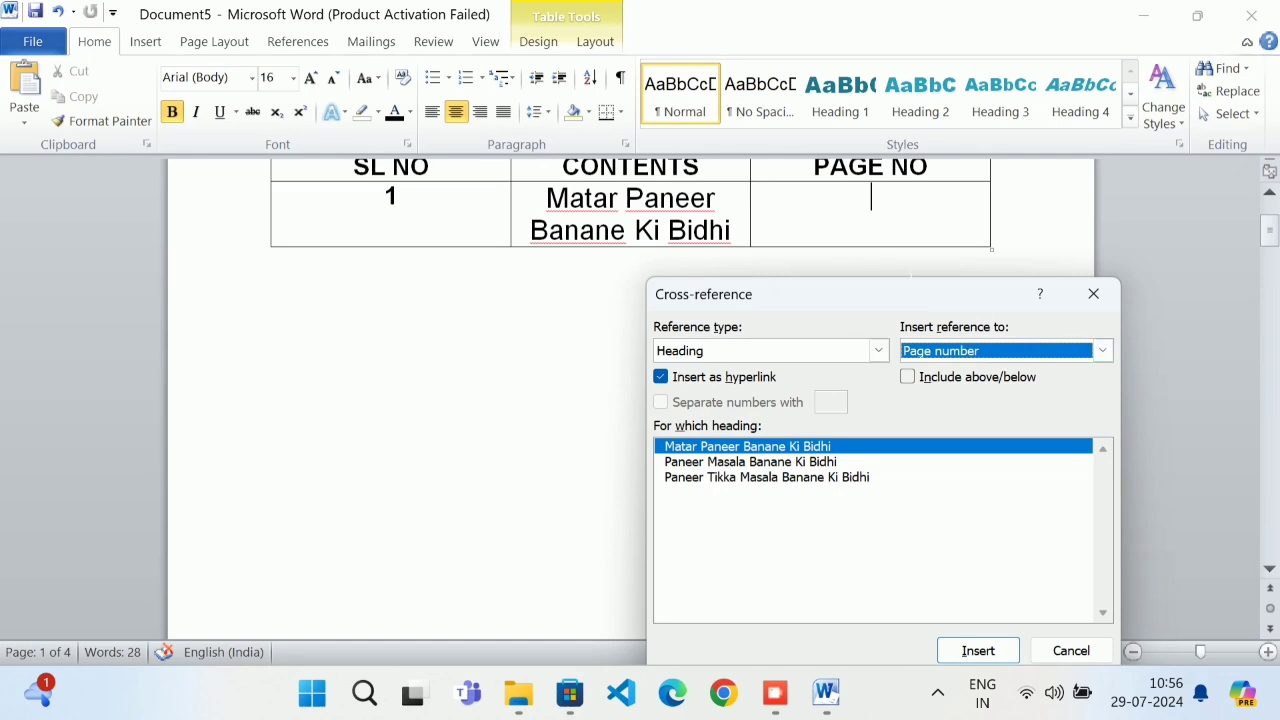
pyautogui.click(885, 232)
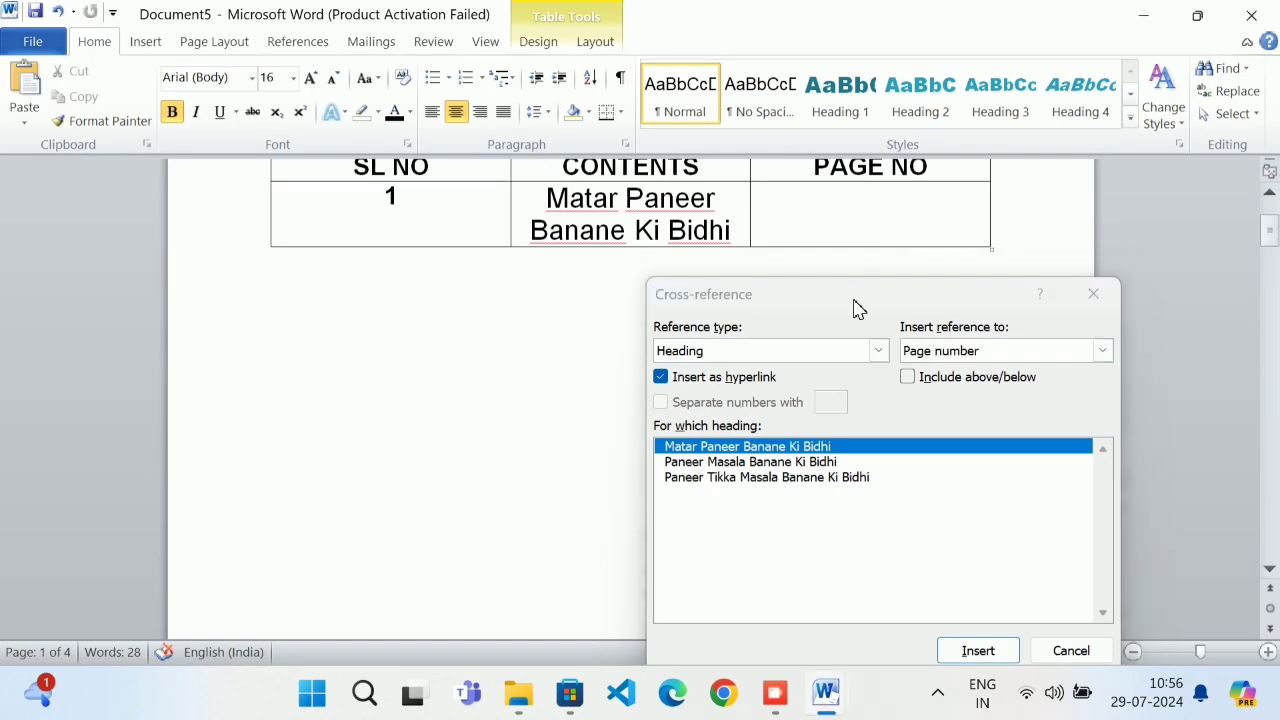
pyautogui.moveTo(855, 307); pyautogui.dragTo(810, 160)
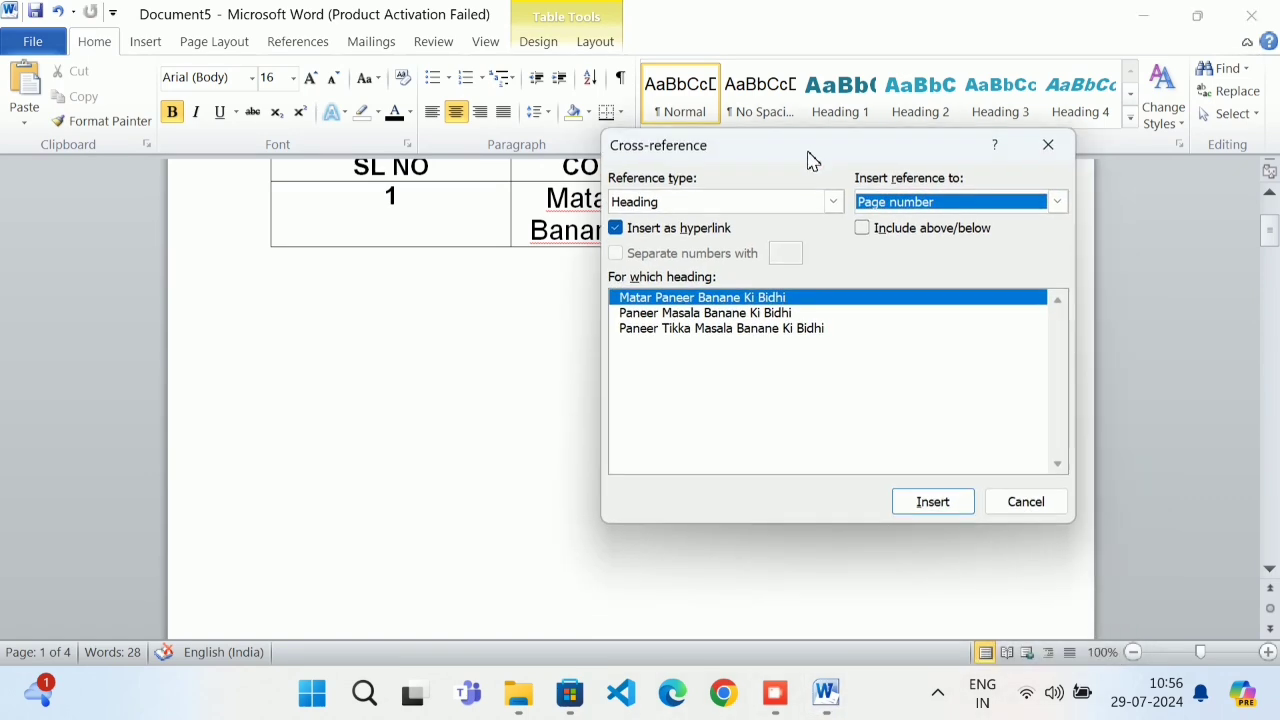
pyautogui.click(928, 509)
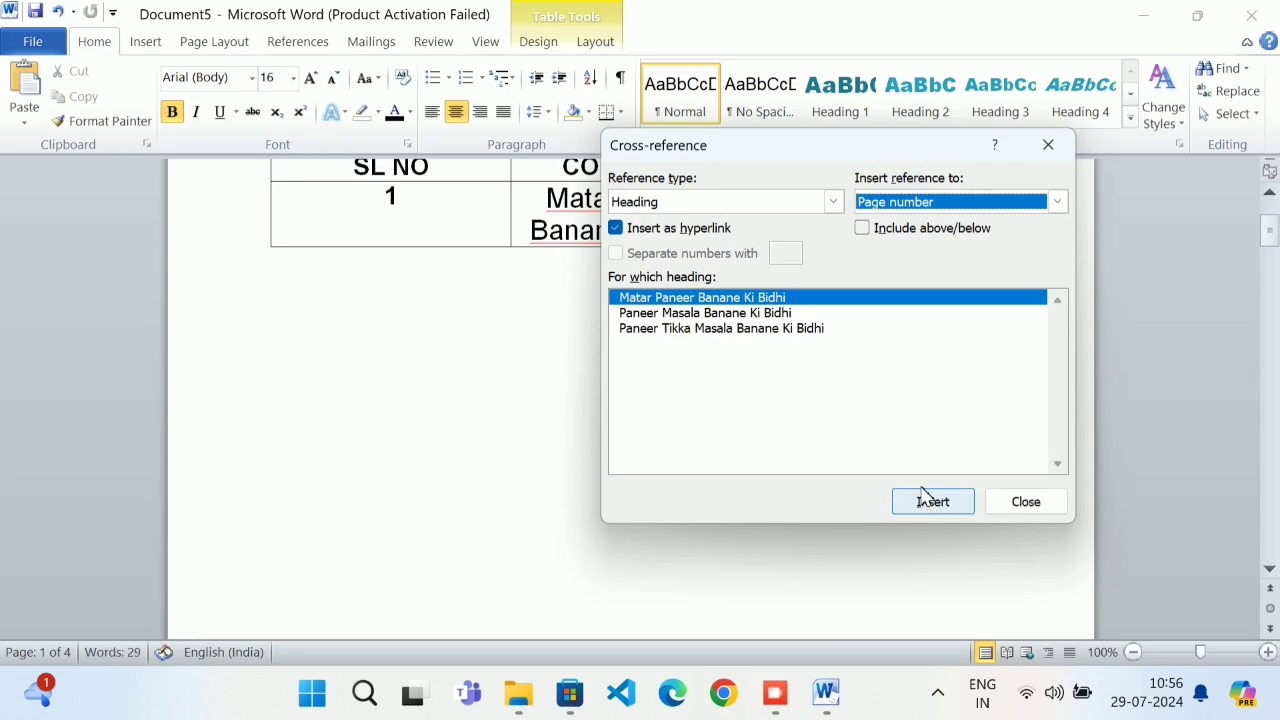
pyautogui.click(1027, 501)
# Delete the duplicate trailing 2 so the PAGE NO cell reads just 2
pyautogui.click(908, 189)
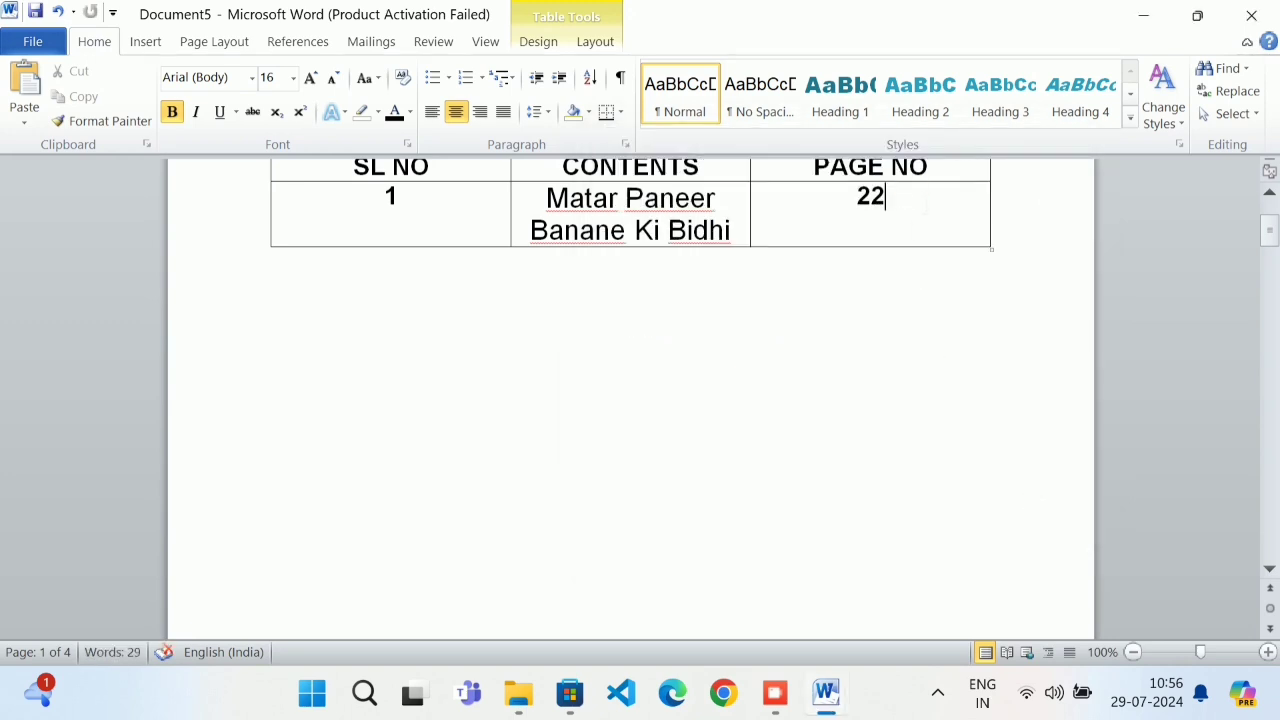
pyautogui.hotkey('shift', 'Left')
pyautogui.press('BackSpace')
pyautogui.scroll(1, 848, 265)
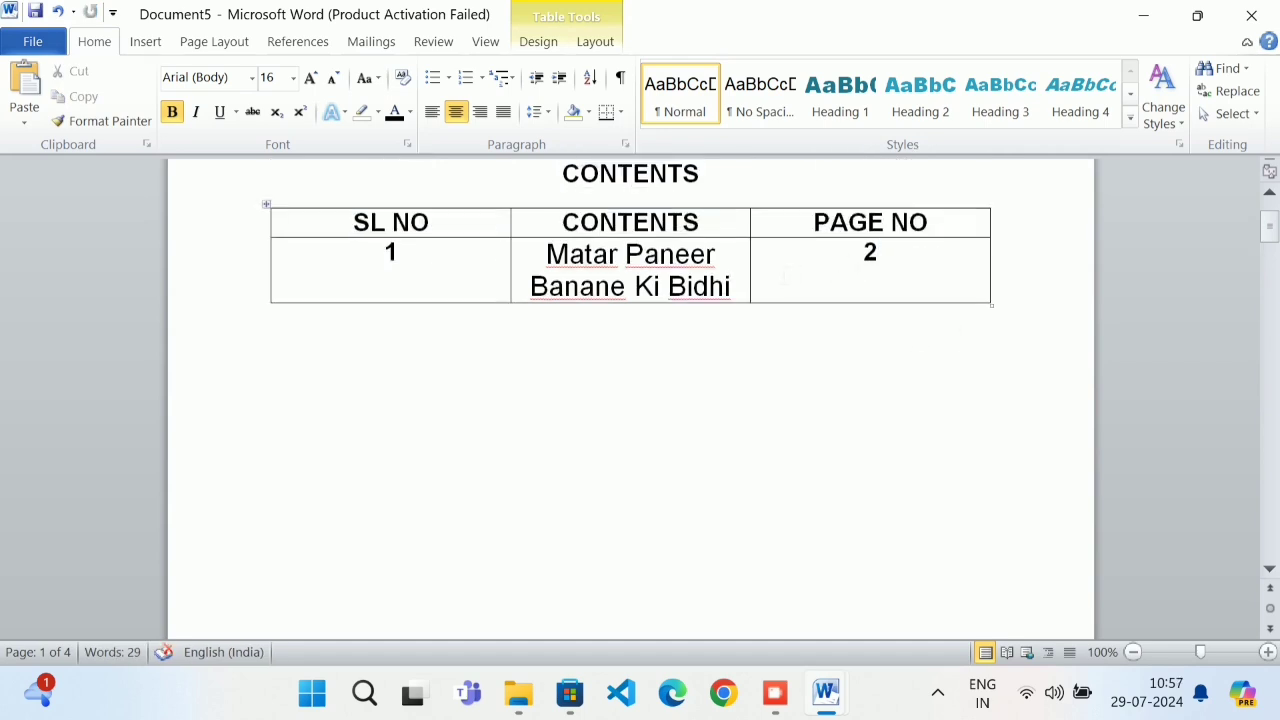
pyautogui.scroll(-15, 903, 345)
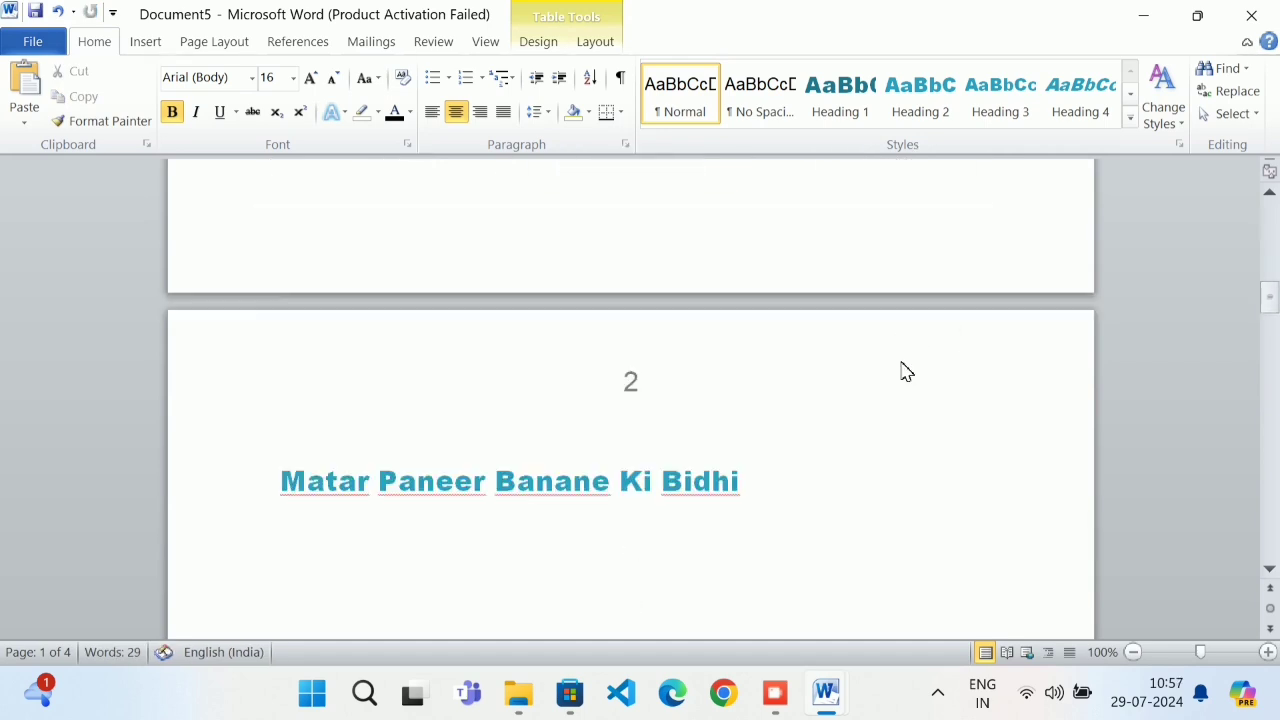
pyautogui.scroll(15, 723, 368)
# Add a second table row numbered 2 and move to its CONTENTS cell
pyautogui.click(896, 300)
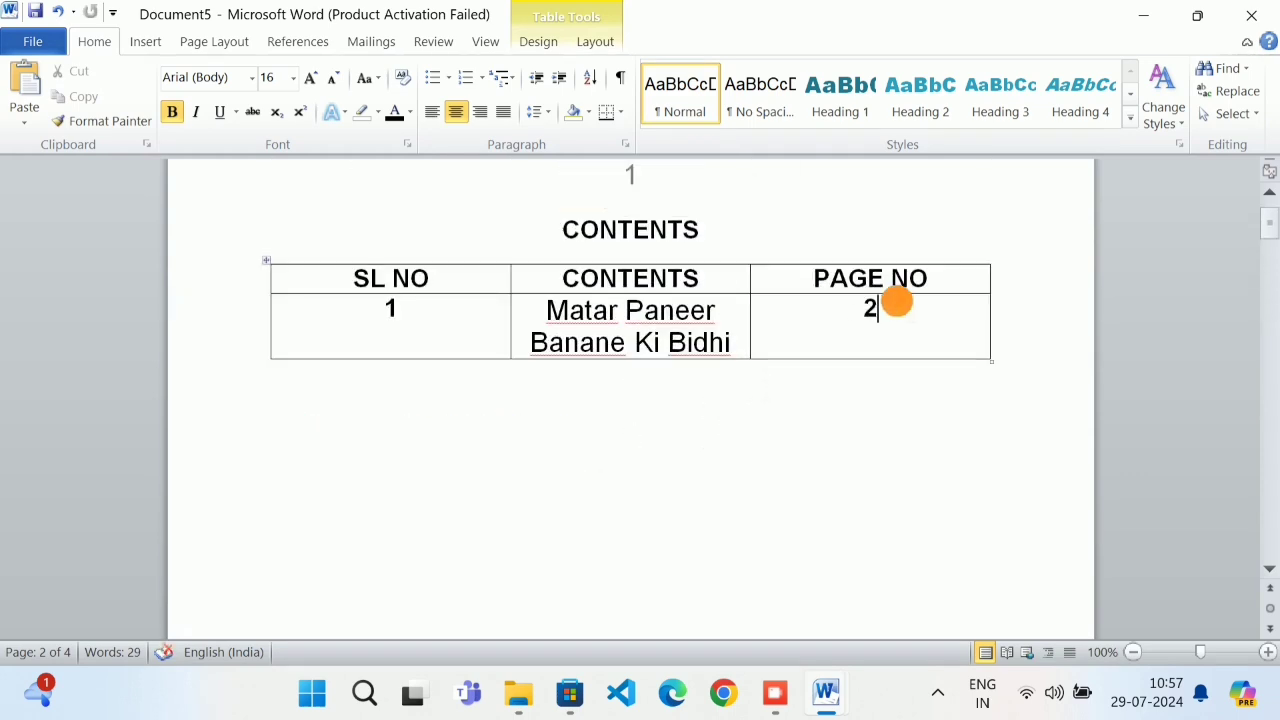
pyautogui.press('Tab')
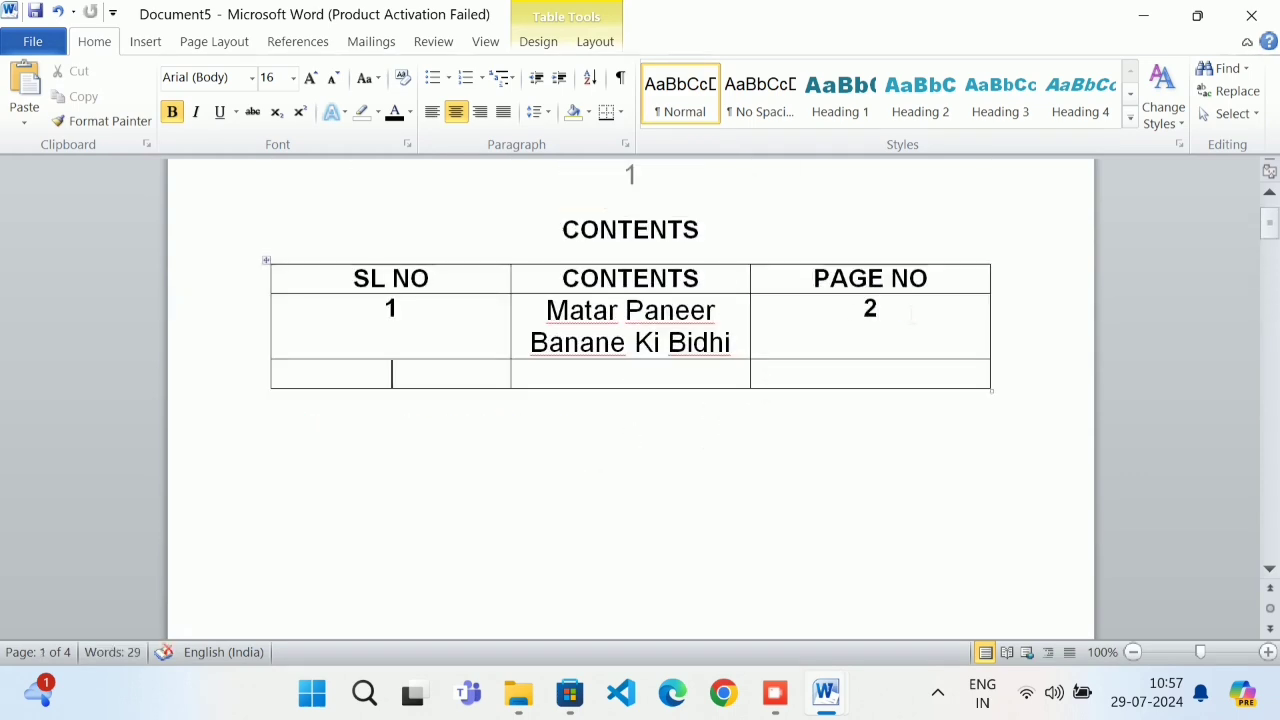
pyautogui.write('2')
pyautogui.press('Tab')
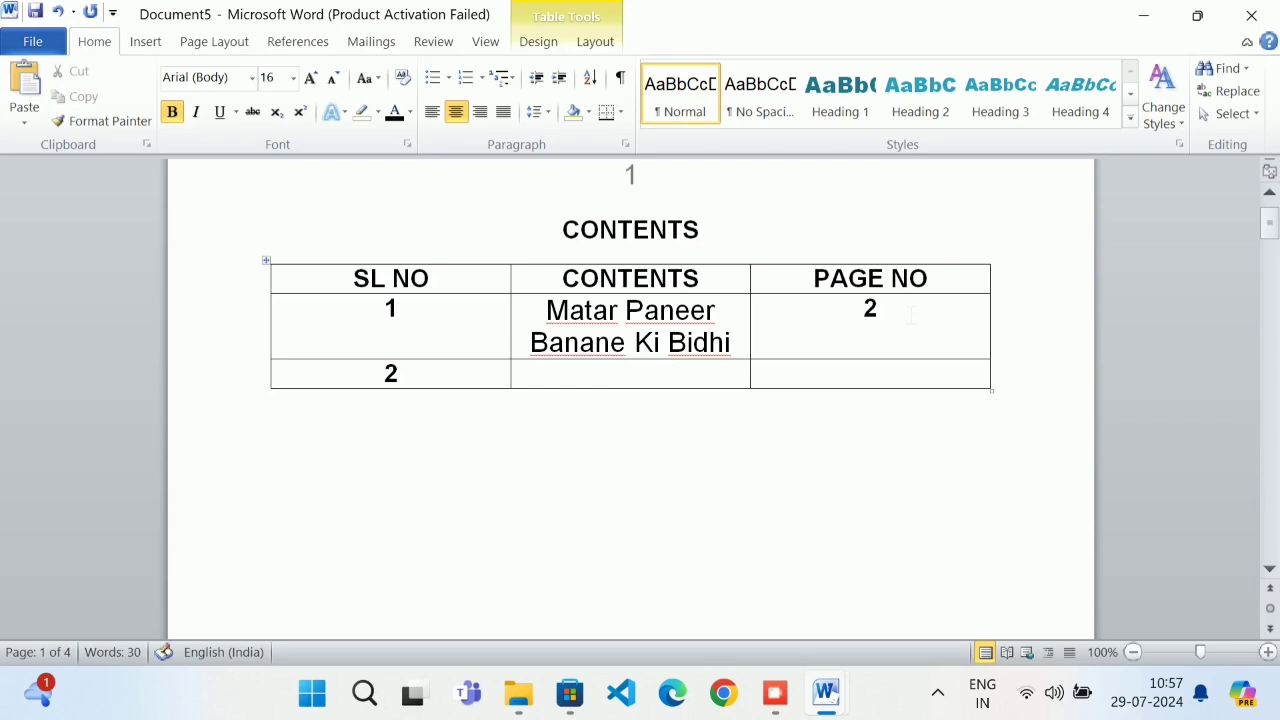
# Insert a heading-text cross-reference to Paneer Masala Banane Ki Bidhi in the CONTENTS cell
pyautogui.click(146, 41)
pyautogui.click(651, 84)
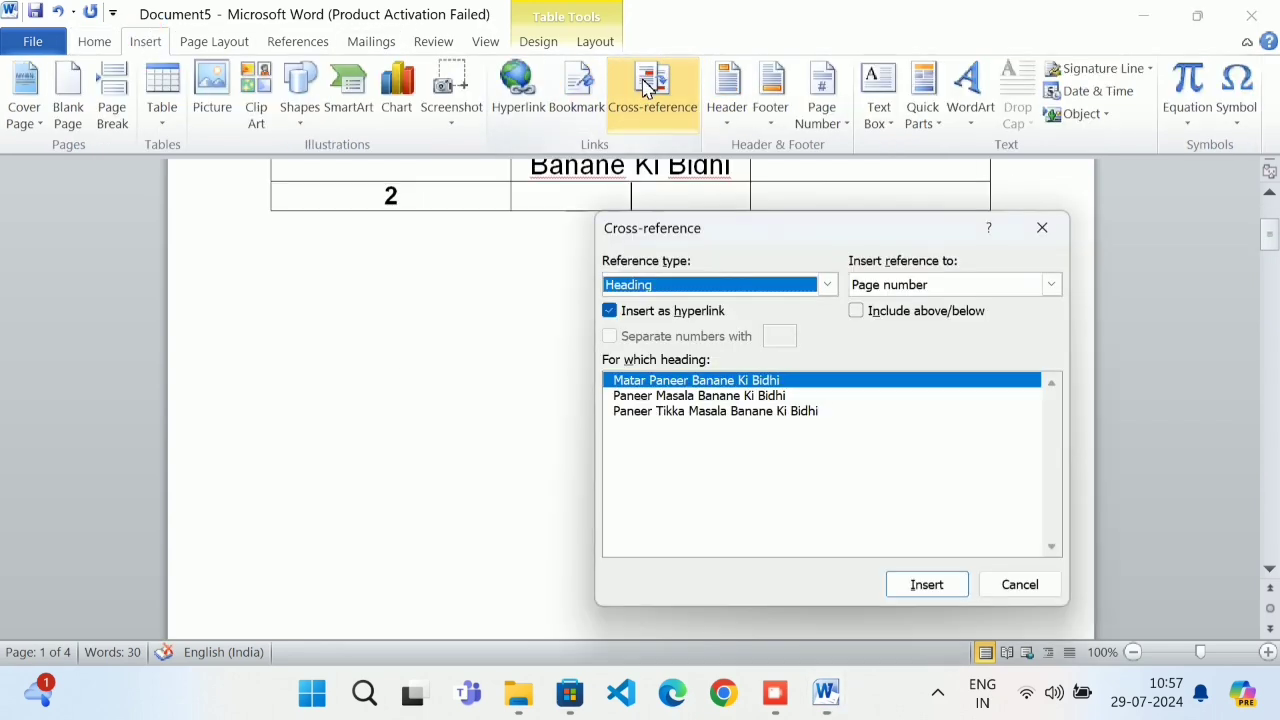
pyautogui.click(827, 286)
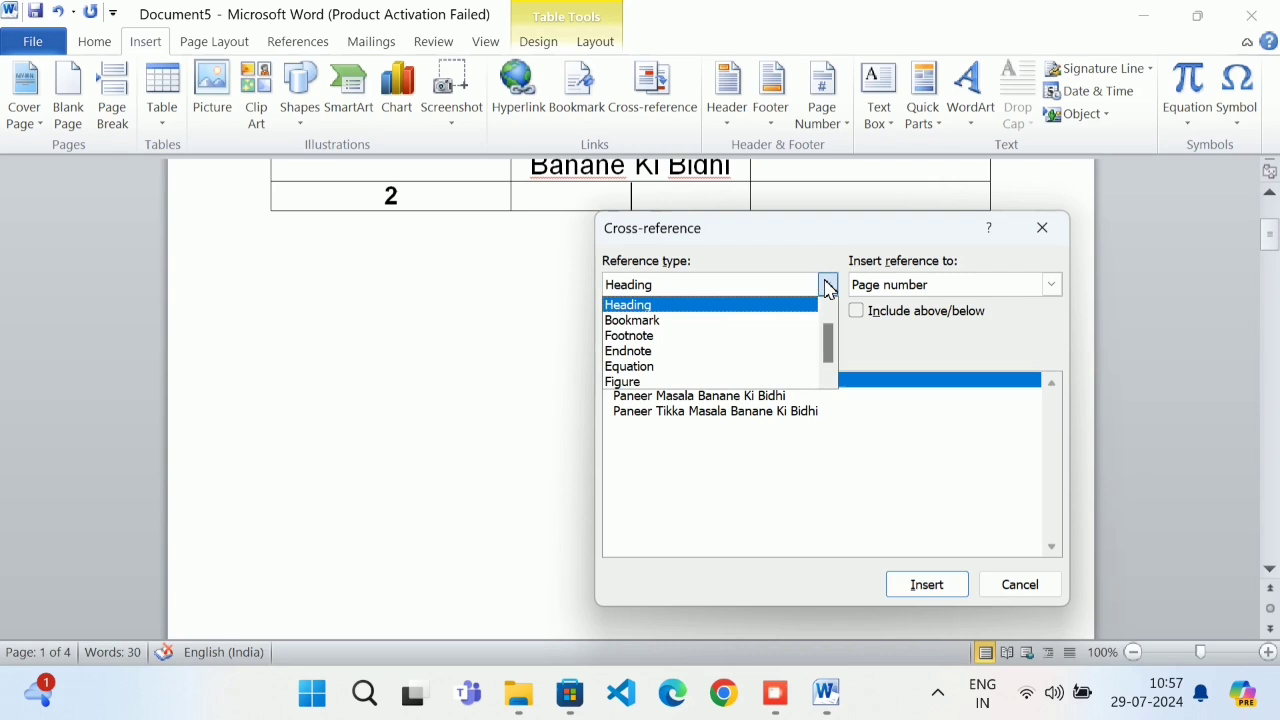
pyautogui.click(770, 306)
pyautogui.click(869, 287)
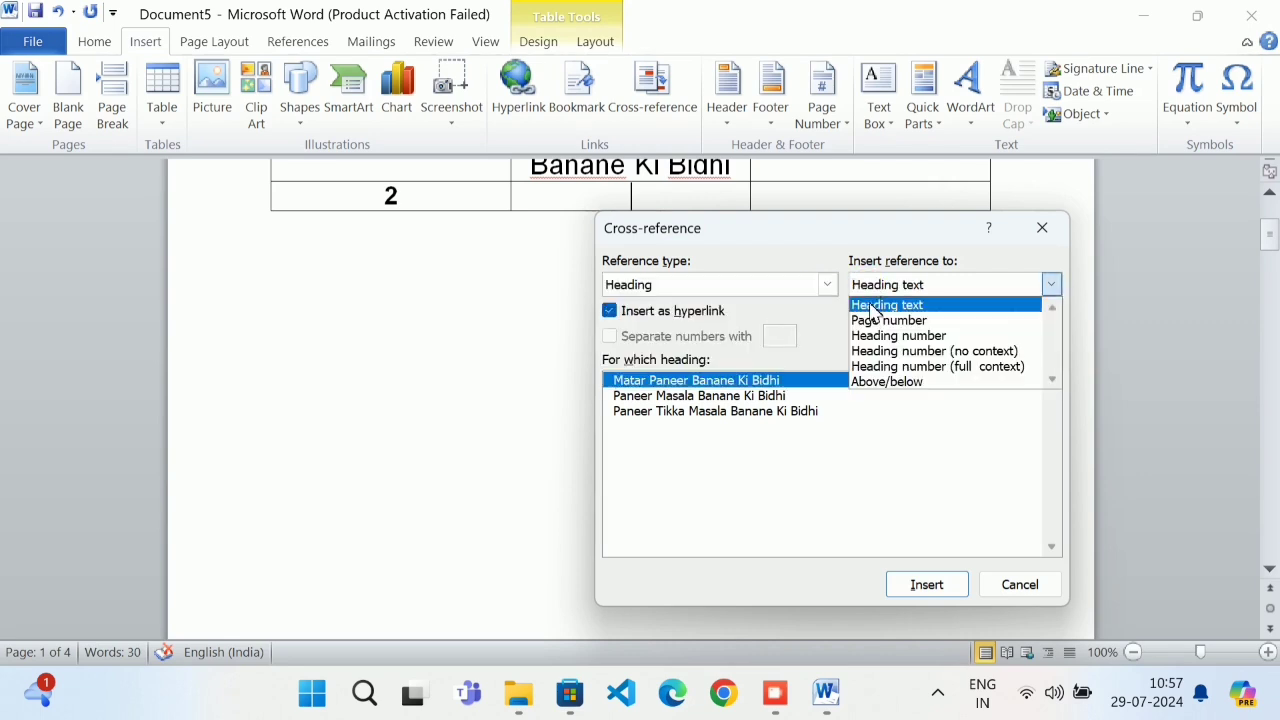
pyautogui.click(873, 306)
pyautogui.click(764, 397)
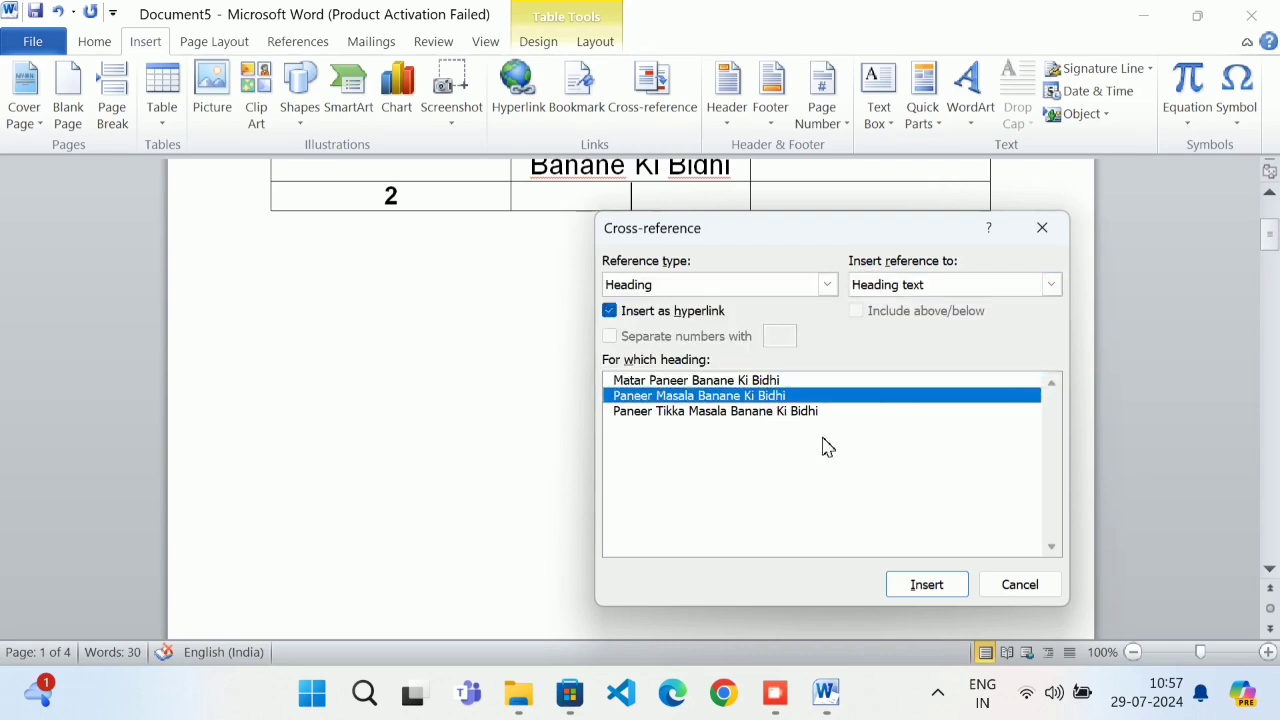
pyautogui.click(926, 586)
pyautogui.click(1052, 590)
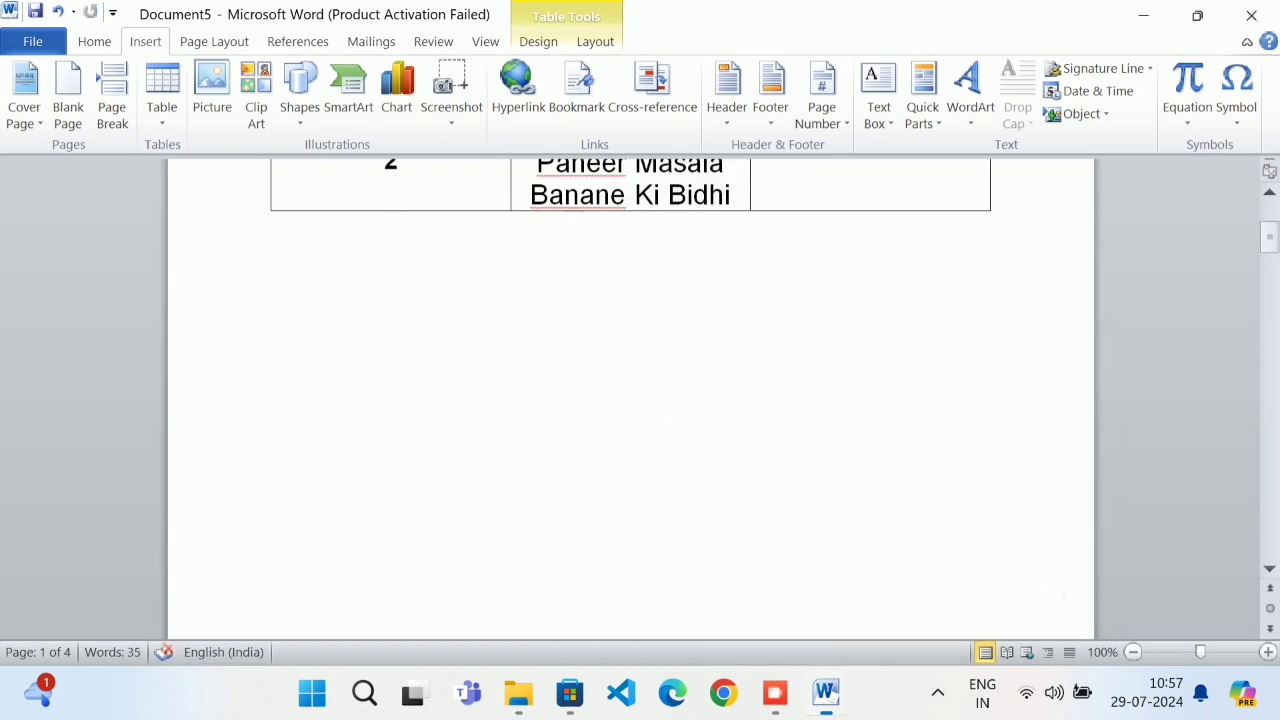
pyautogui.scroll(4, 765, 488)
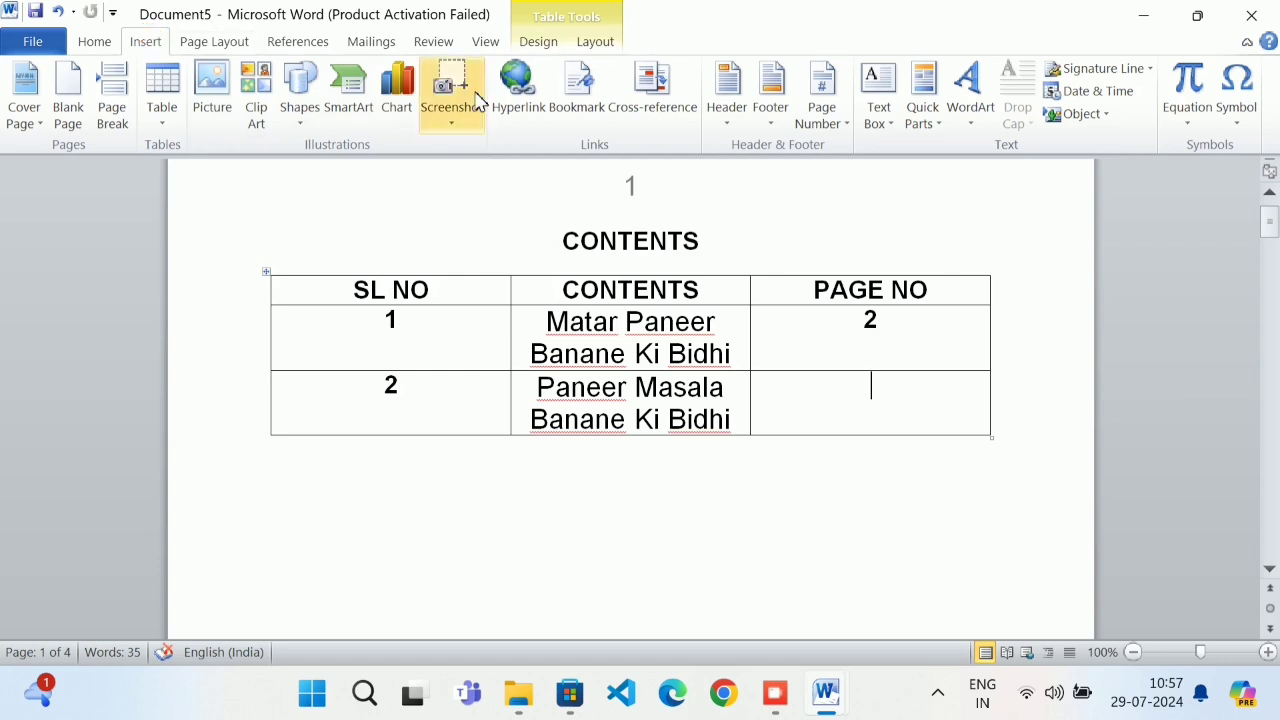
# Insert the Paneer Masala heading's page number, 3, as a cross-reference in PAGE NO
pyautogui.click(642, 118)
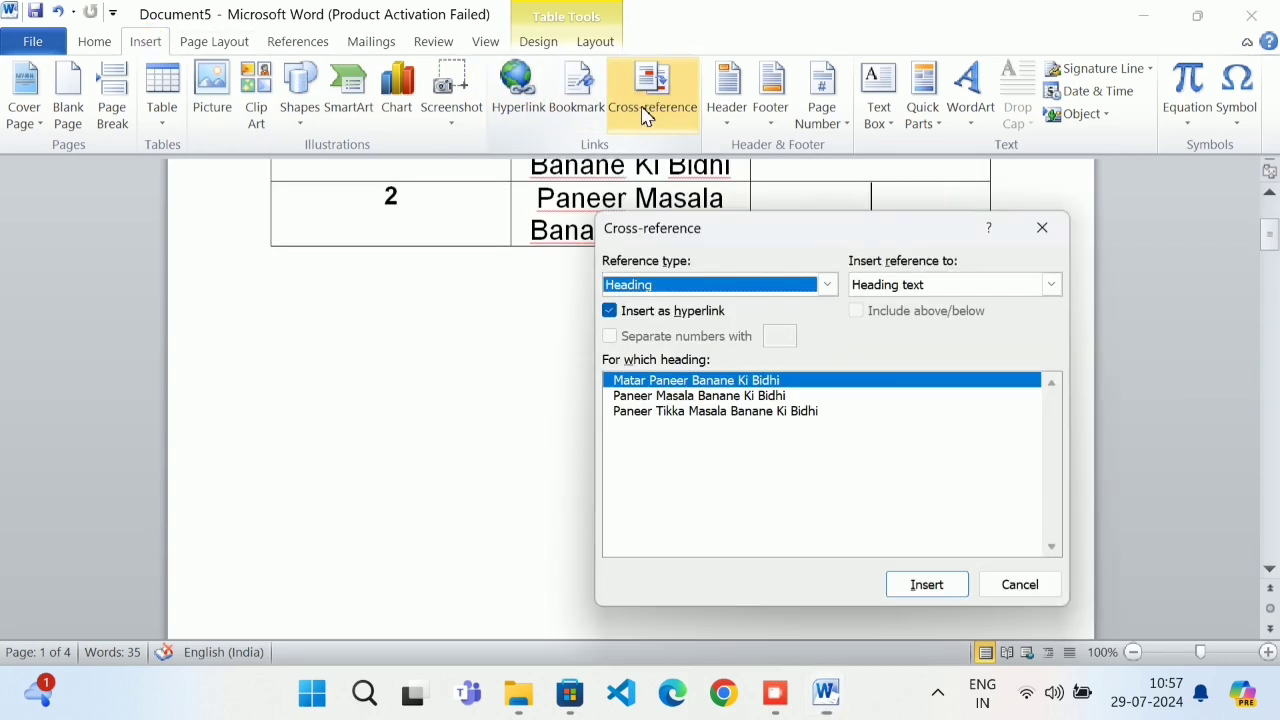
pyautogui.click(938, 288)
pyautogui.click(928, 317)
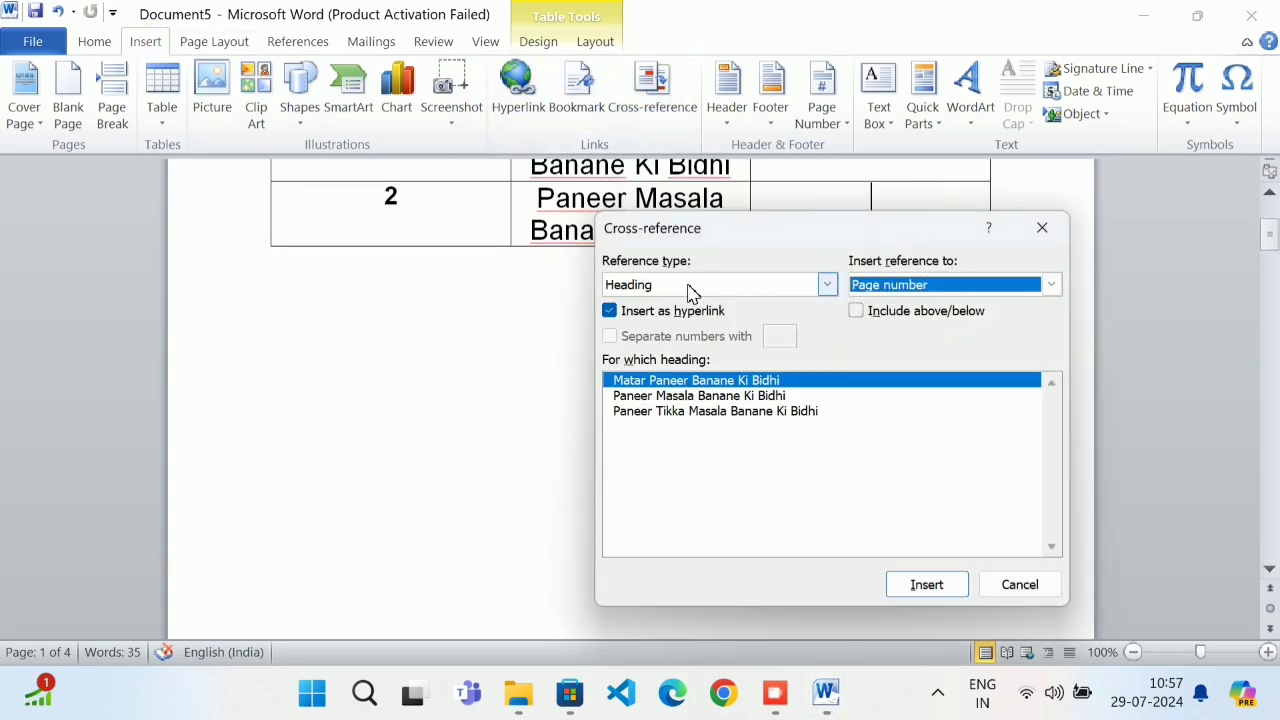
pyautogui.click(738, 397)
pyautogui.click(929, 586)
pyautogui.click(1020, 588)
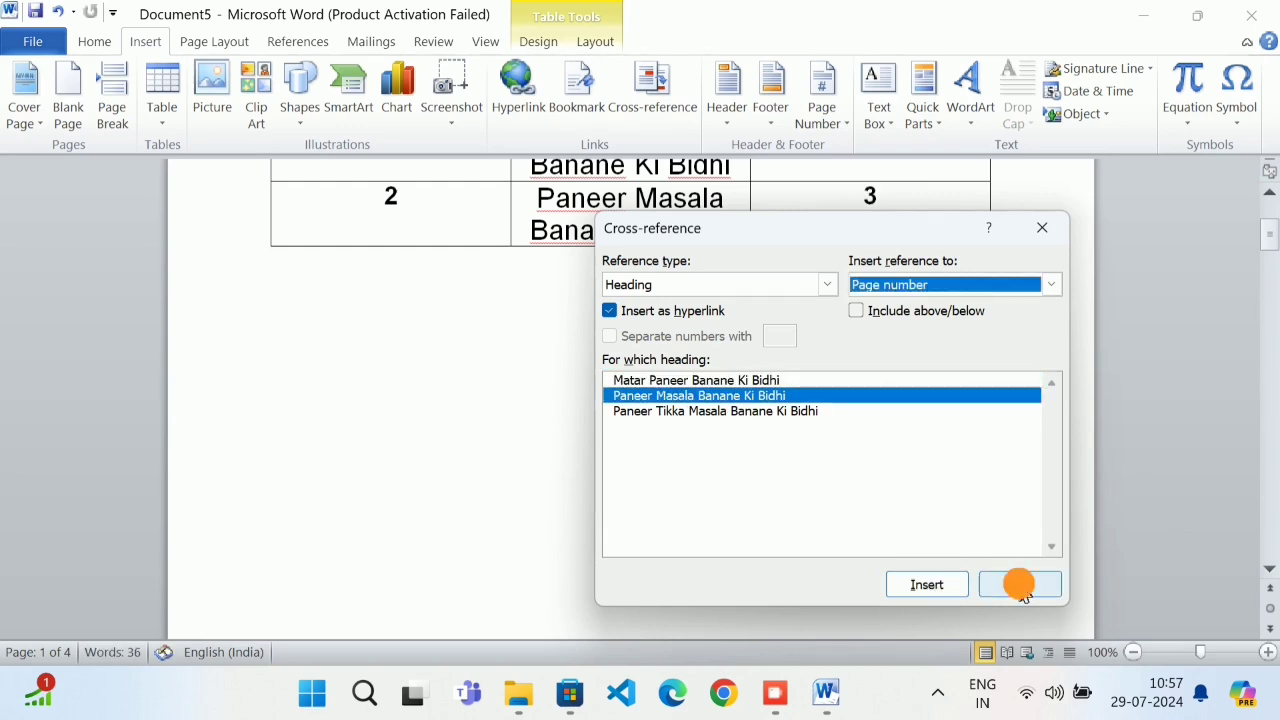
pyautogui.scroll(1, 904, 240)
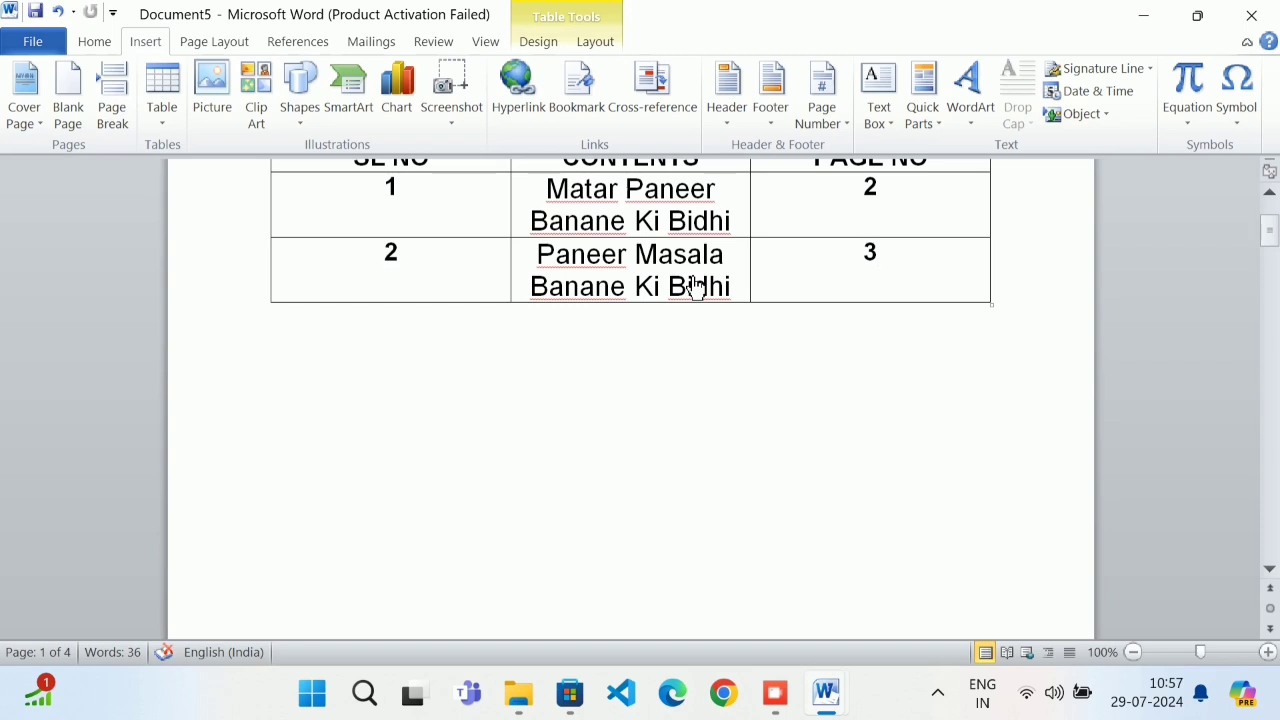
# Test the Paneer Masala and Matar Paneer links by following them to their headings
pyautogui.keyDown('ctrl'); pyautogui.click(697, 286); pyautogui.keyUp('ctrl')
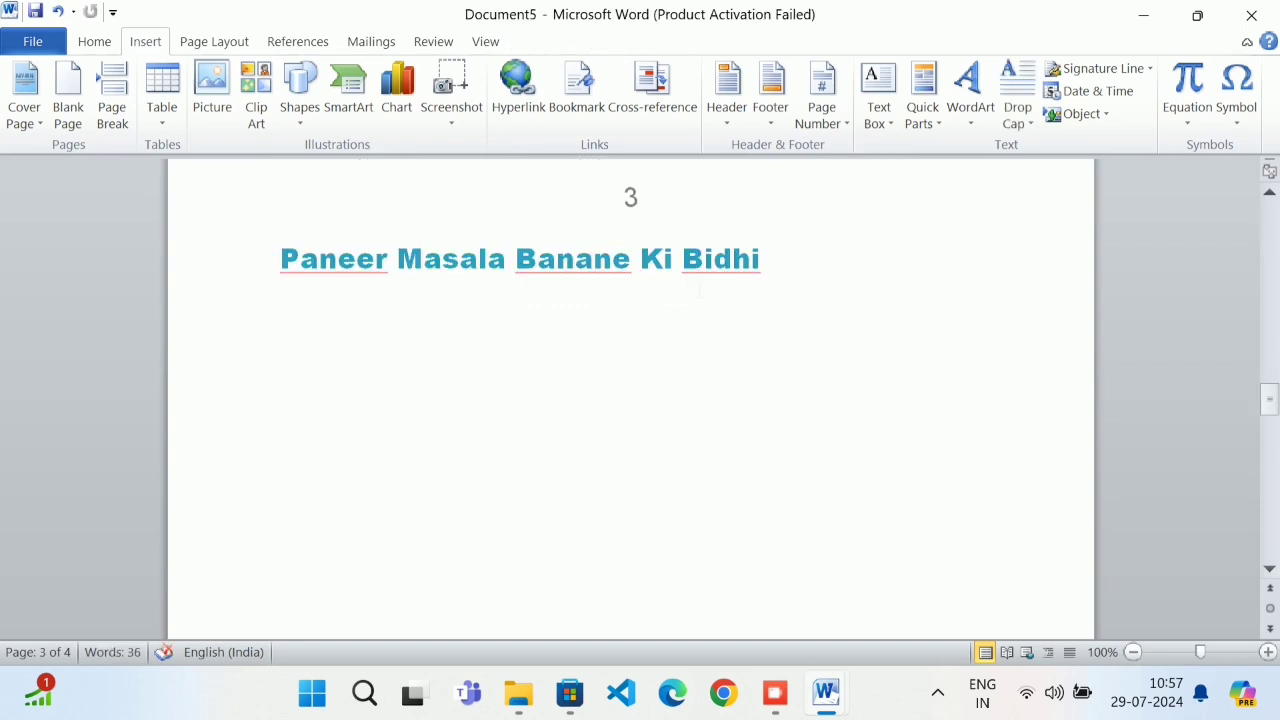
pyautogui.scroll(20, 697, 286)
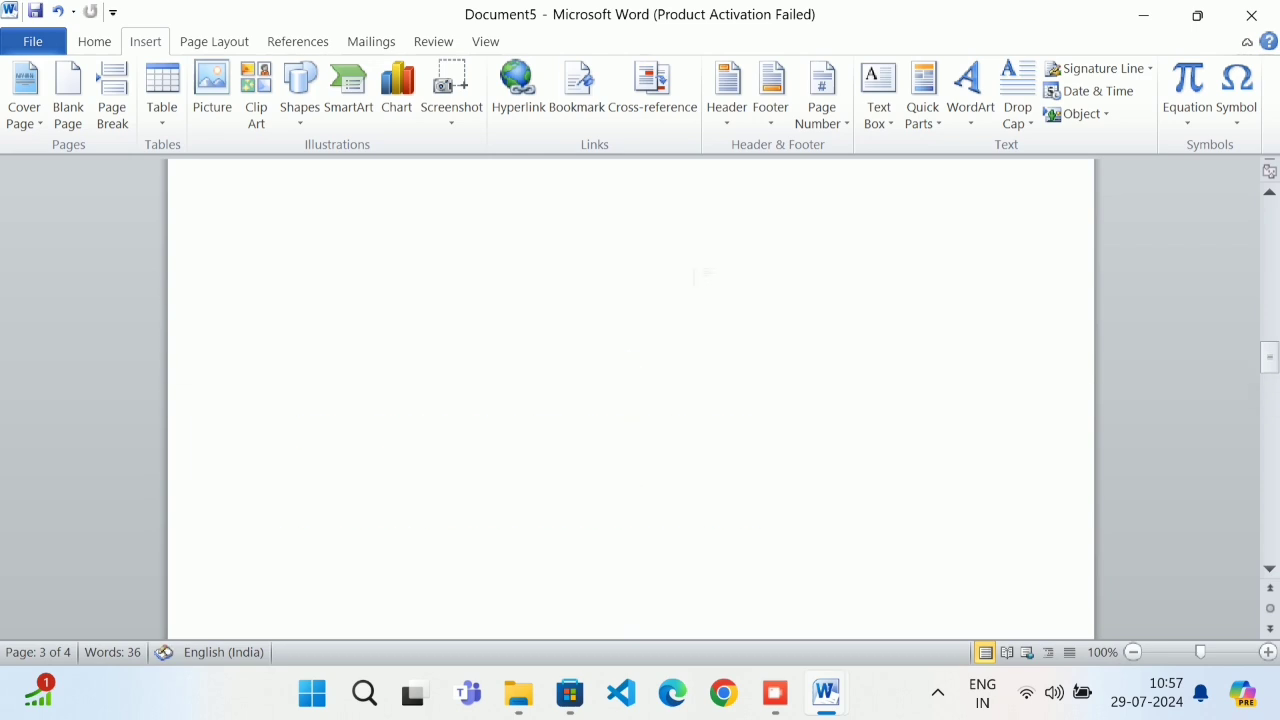
pyautogui.scroll(10, 705, 243)
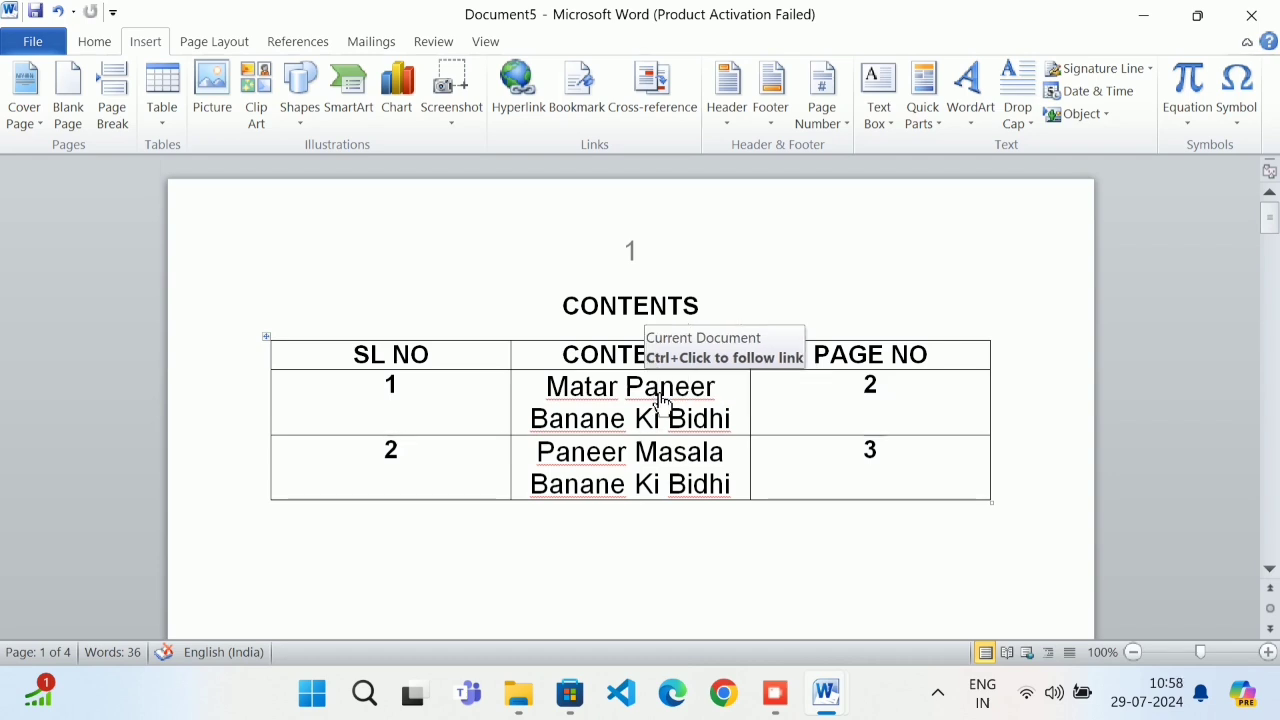
pyautogui.keyDown('ctrl'); pyautogui.click(663, 400); pyautogui.keyUp('ctrl')
pyautogui.scroll(15, 667, 387)
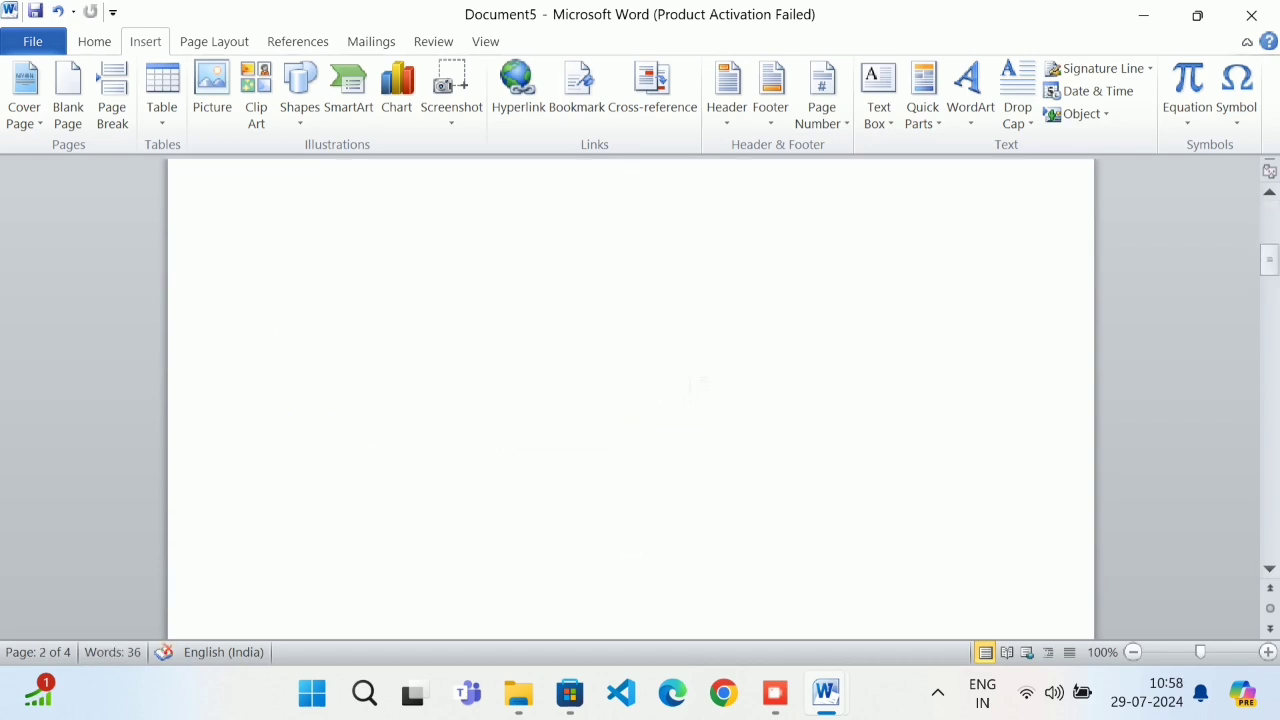
pyautogui.click(905, 452)
# Add a third row numbered 3 with a heading-text cross-reference to Paneer Tikka Masala Banane Ki Bidhi
pyautogui.click(908, 470)
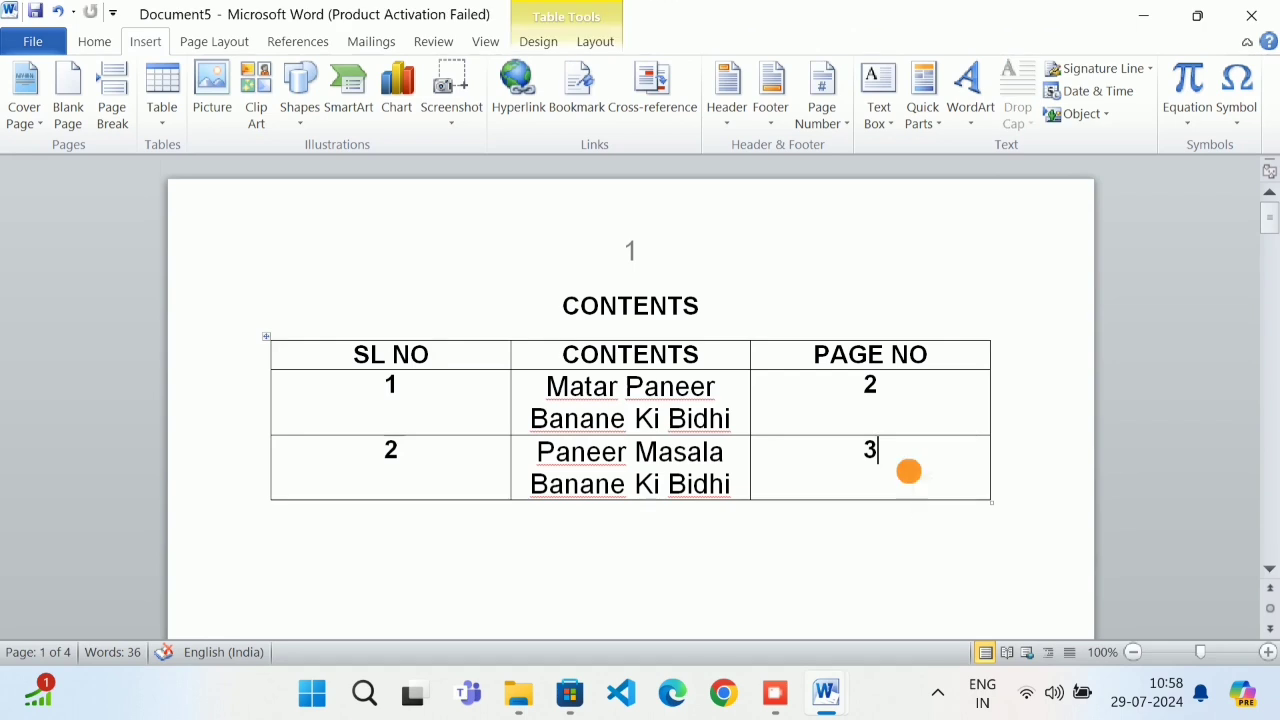
pyautogui.press('Tab')
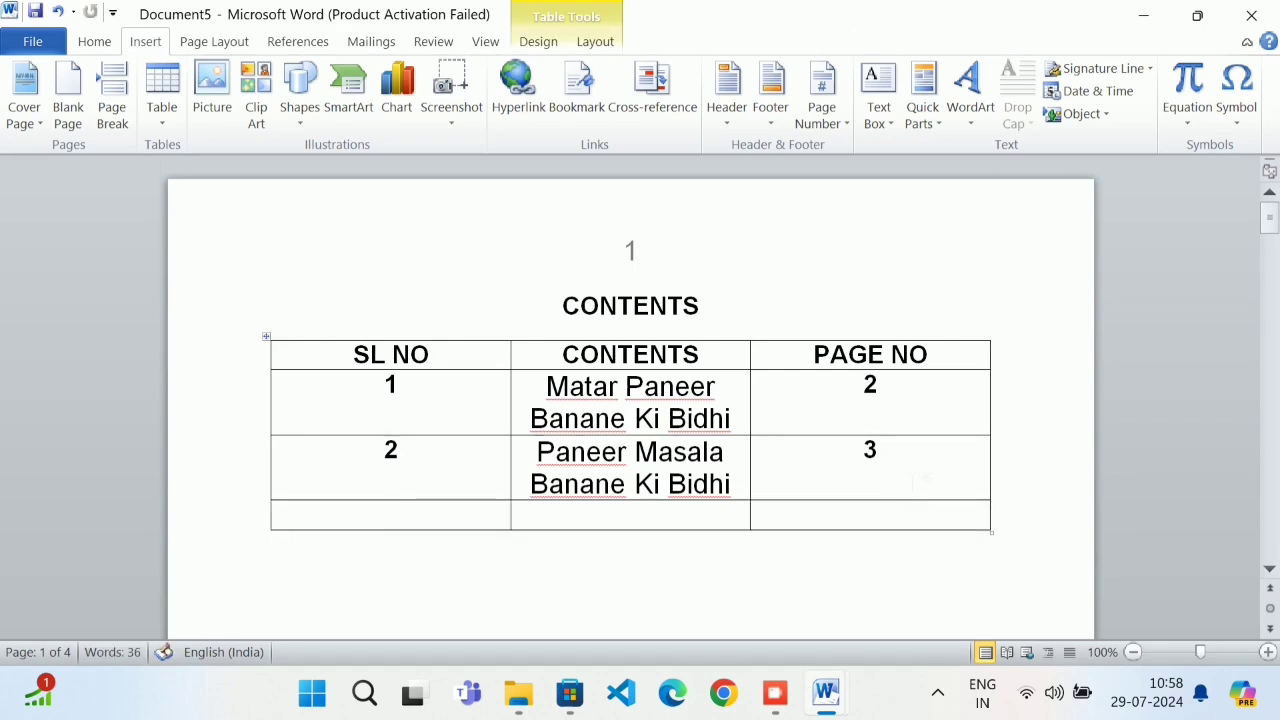
pyautogui.write('3')
pyautogui.click(652, 104)
pyautogui.click(735, 286)
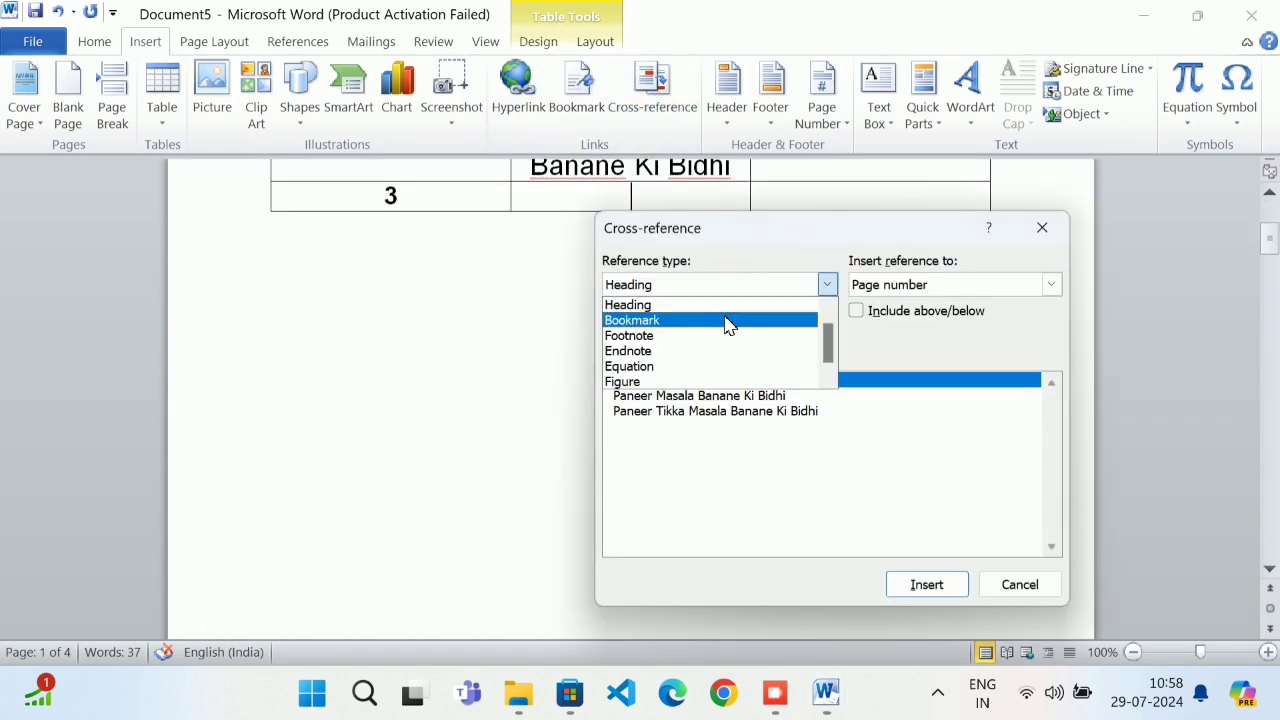
pyautogui.click(728, 300)
pyautogui.click(910, 286)
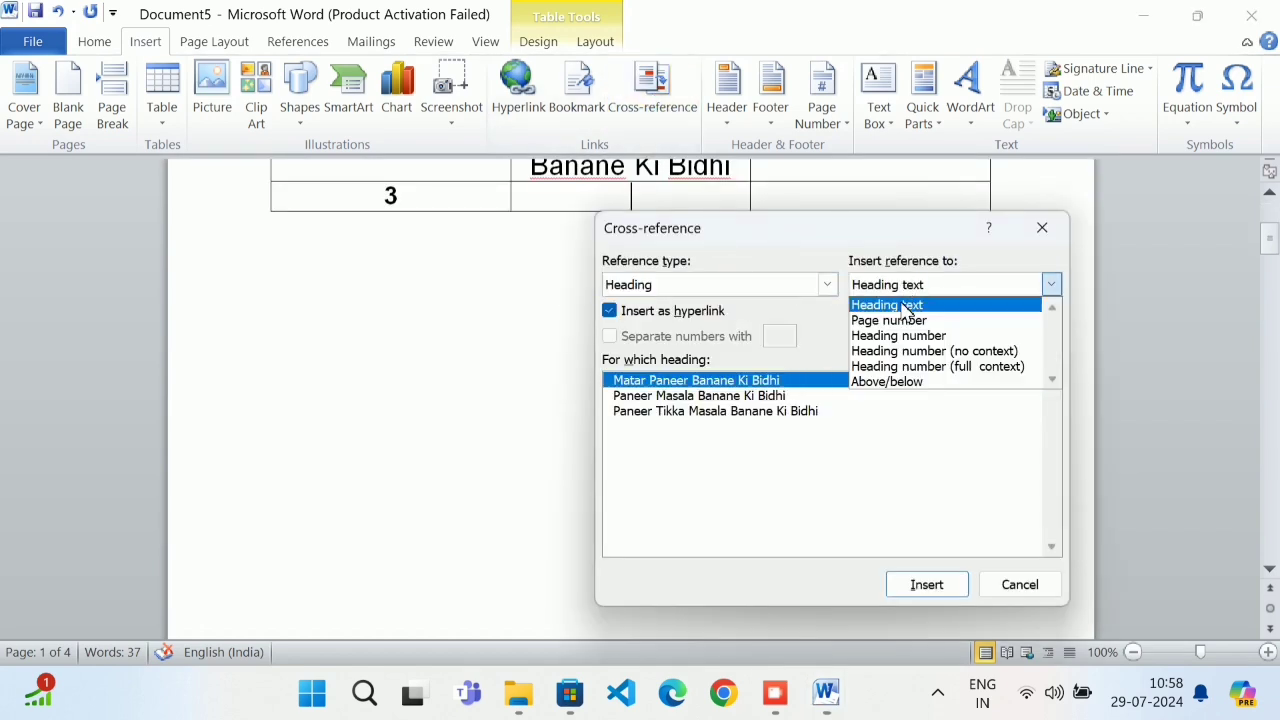
pyautogui.click(907, 305)
pyautogui.click(686, 419)
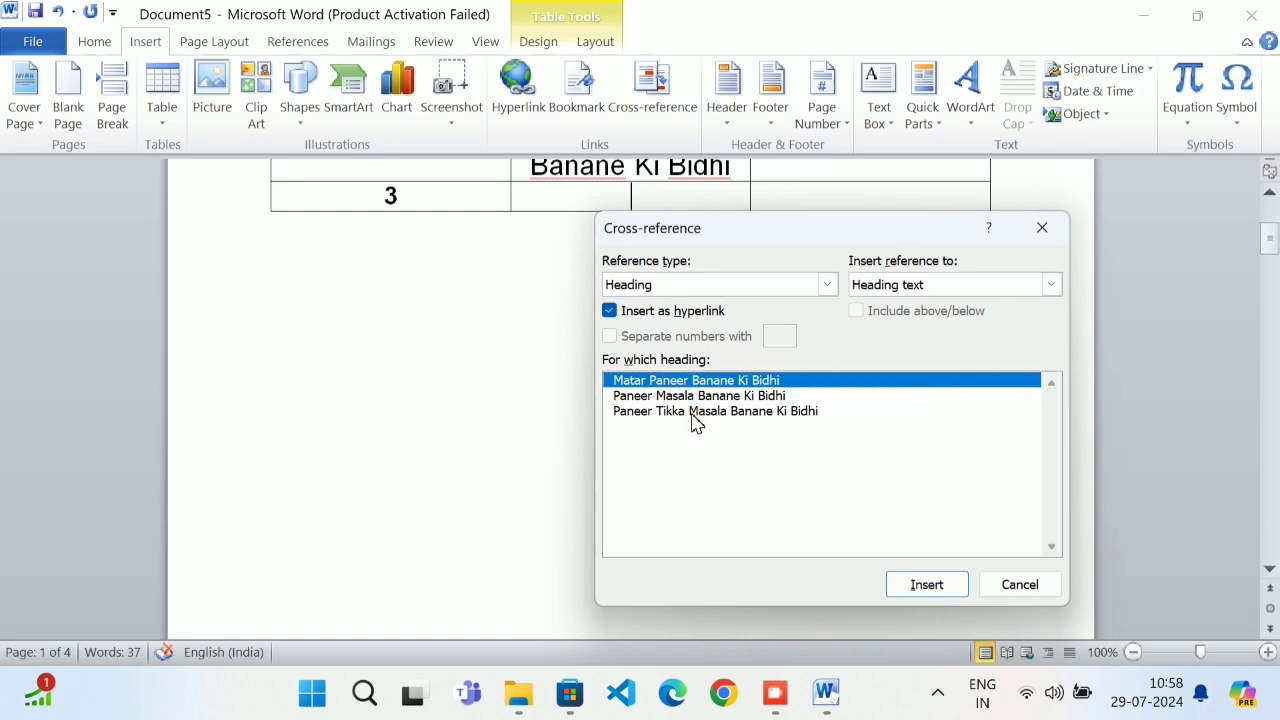
pyautogui.click(918, 587)
pyautogui.click(1010, 583)
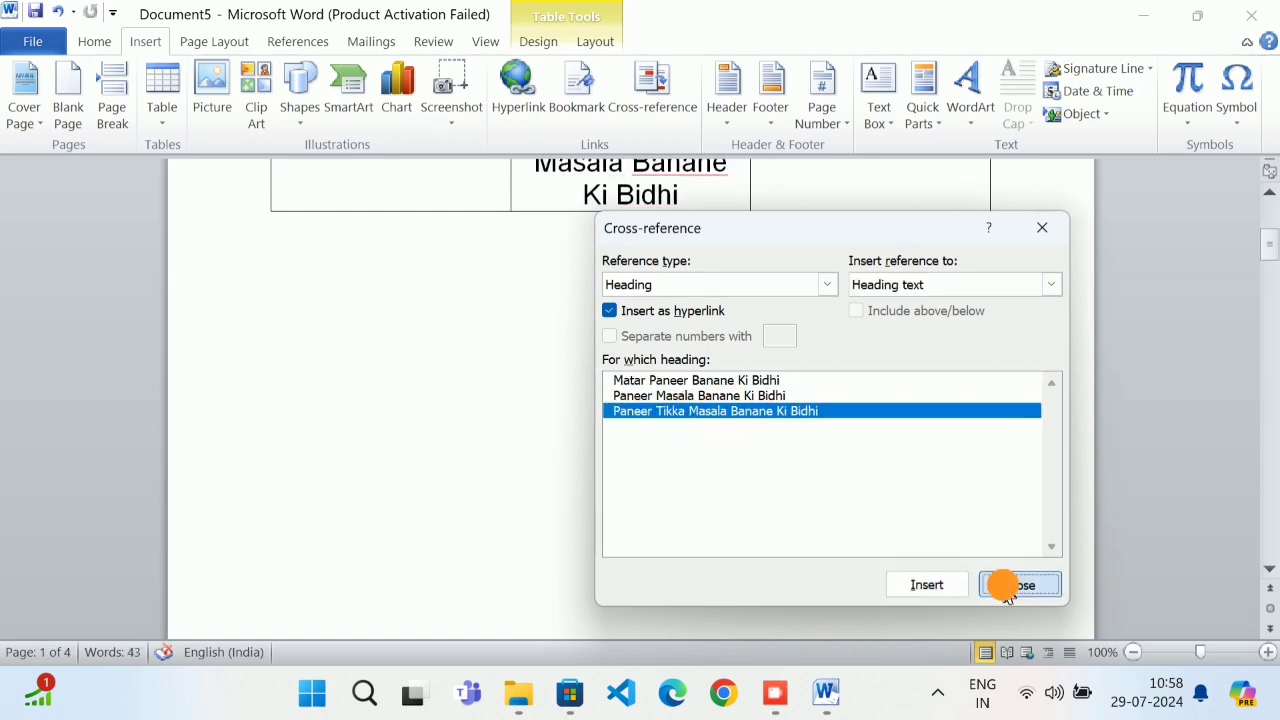
pyautogui.scroll(4, 775, 381)
# Insert the Paneer Tikka heading's page number 4 as a cross-reference and follow its link
pyautogui.click(815, 379)
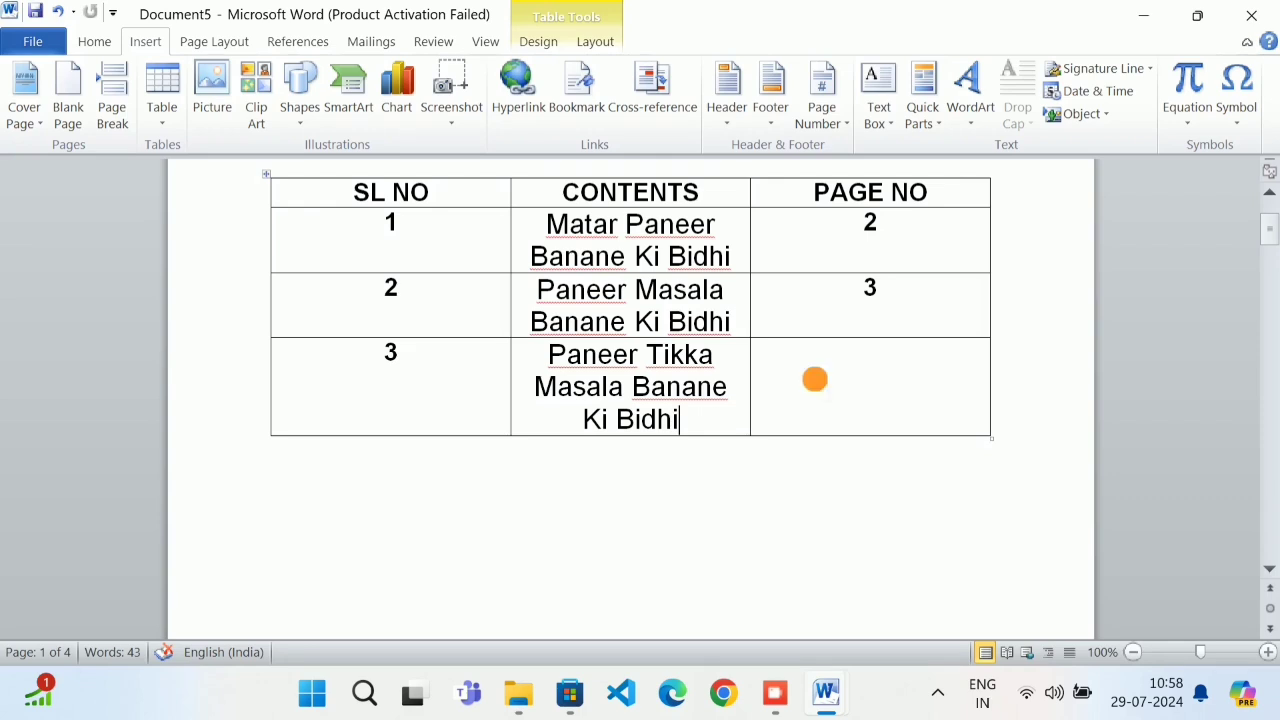
pyautogui.click(648, 105)
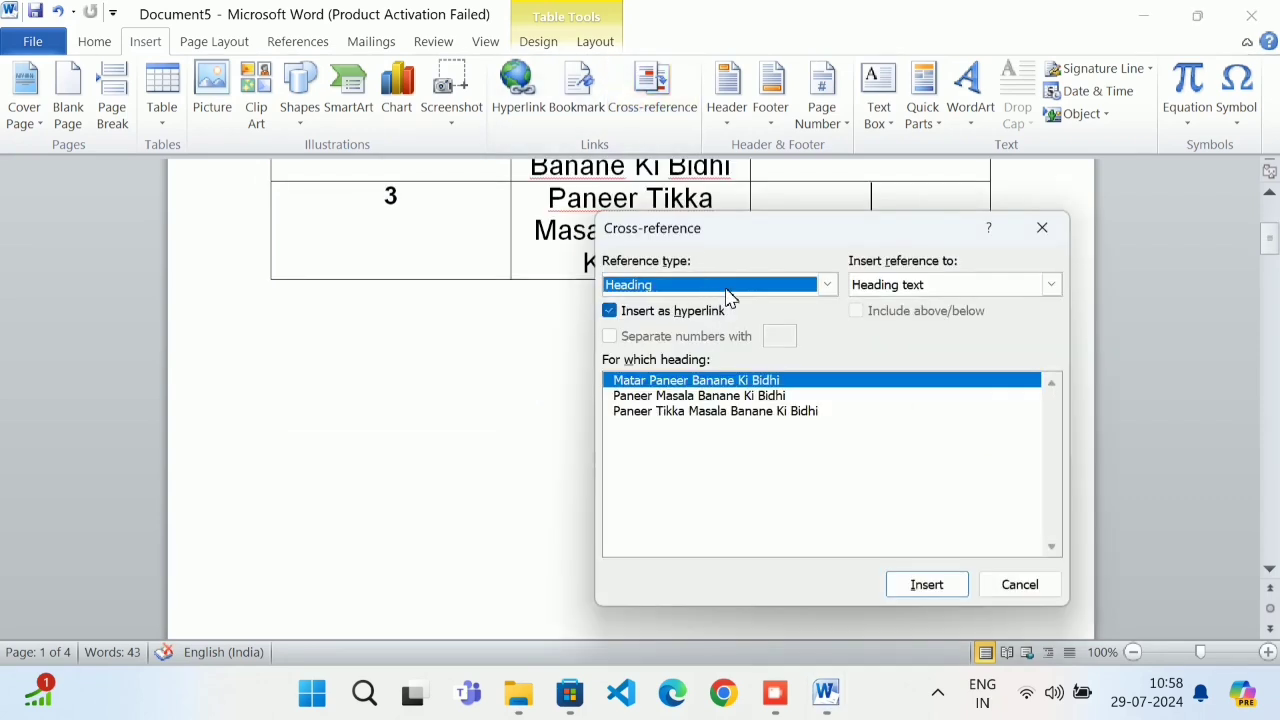
pyautogui.click(960, 285)
pyautogui.click(940, 322)
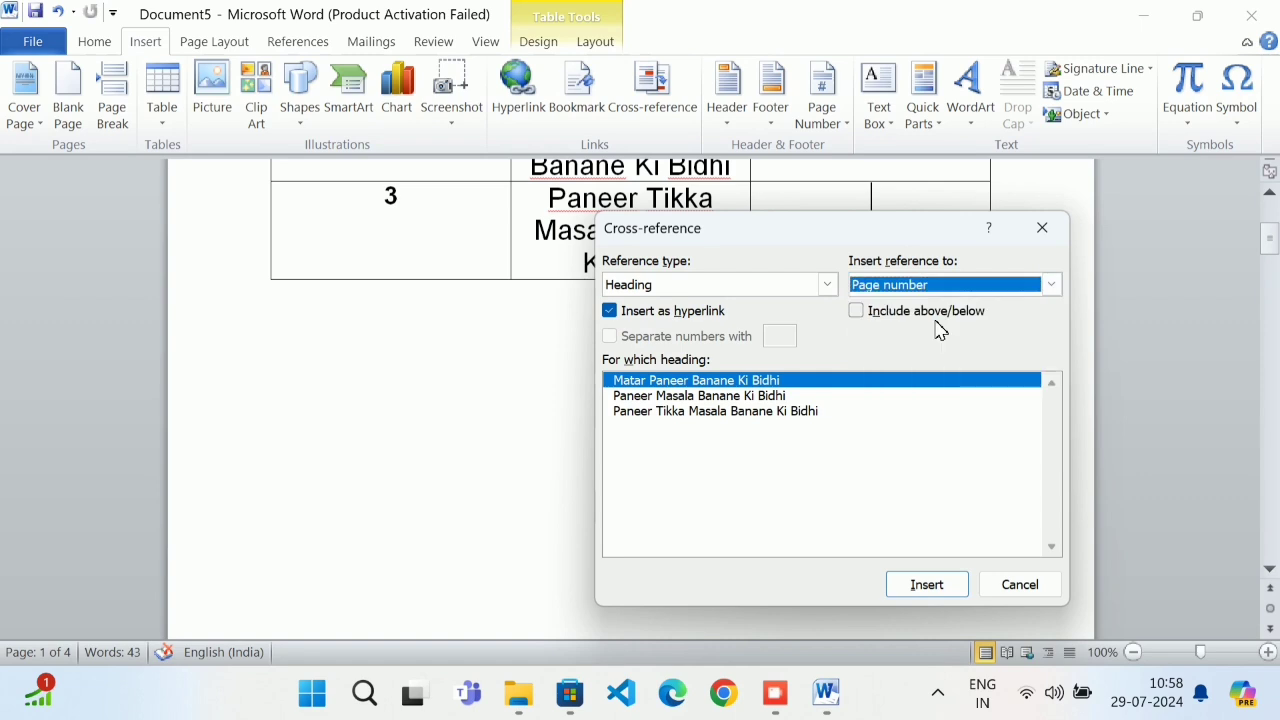
pyautogui.click(690, 414)
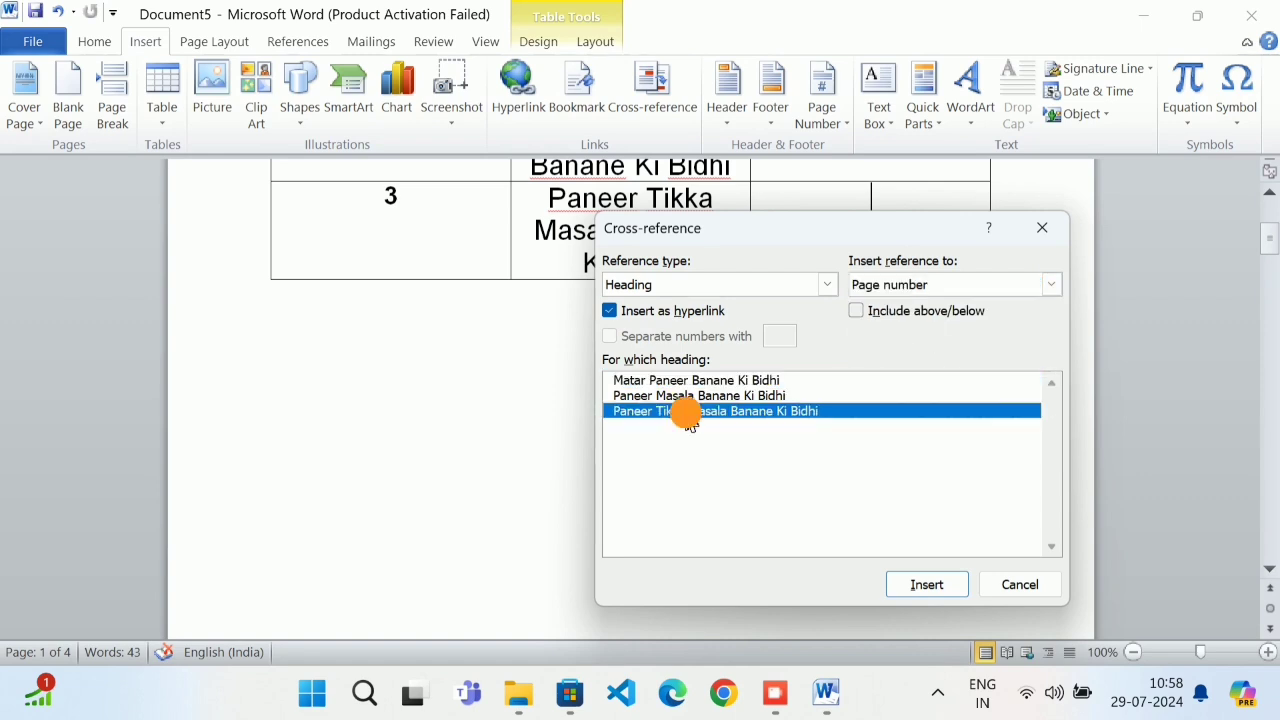
pyautogui.click(897, 588)
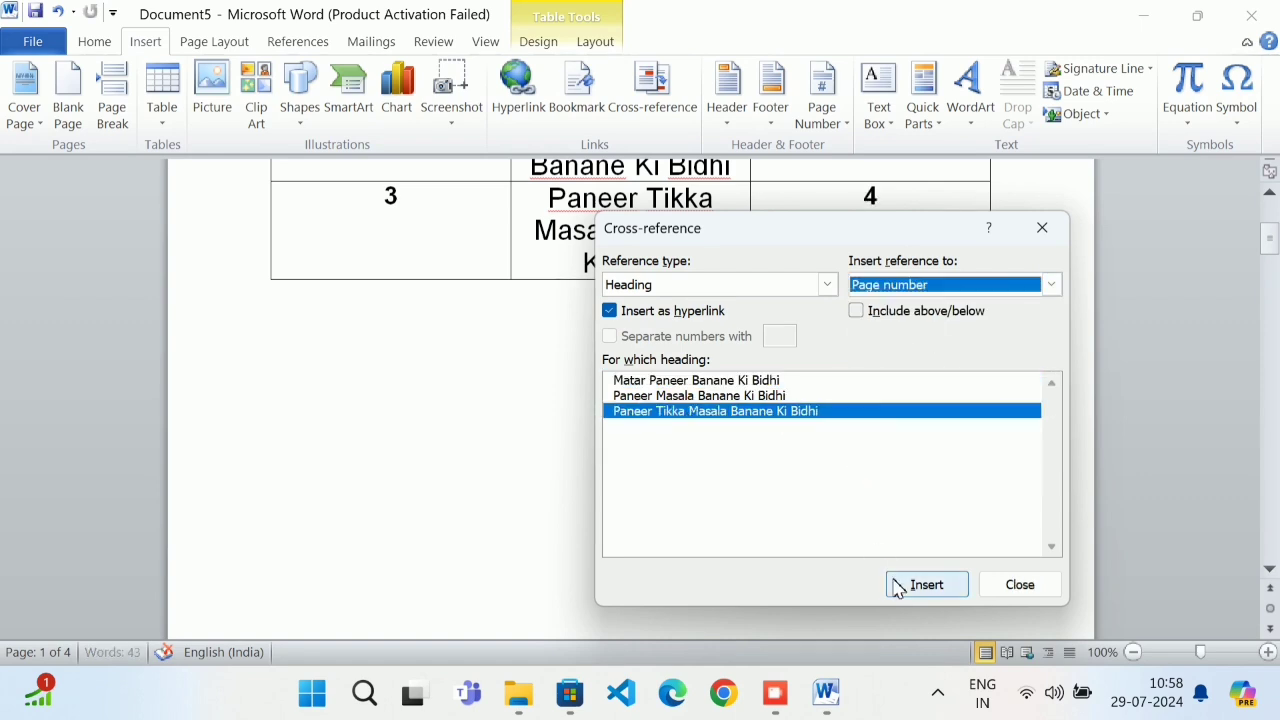
pyautogui.click(1003, 585)
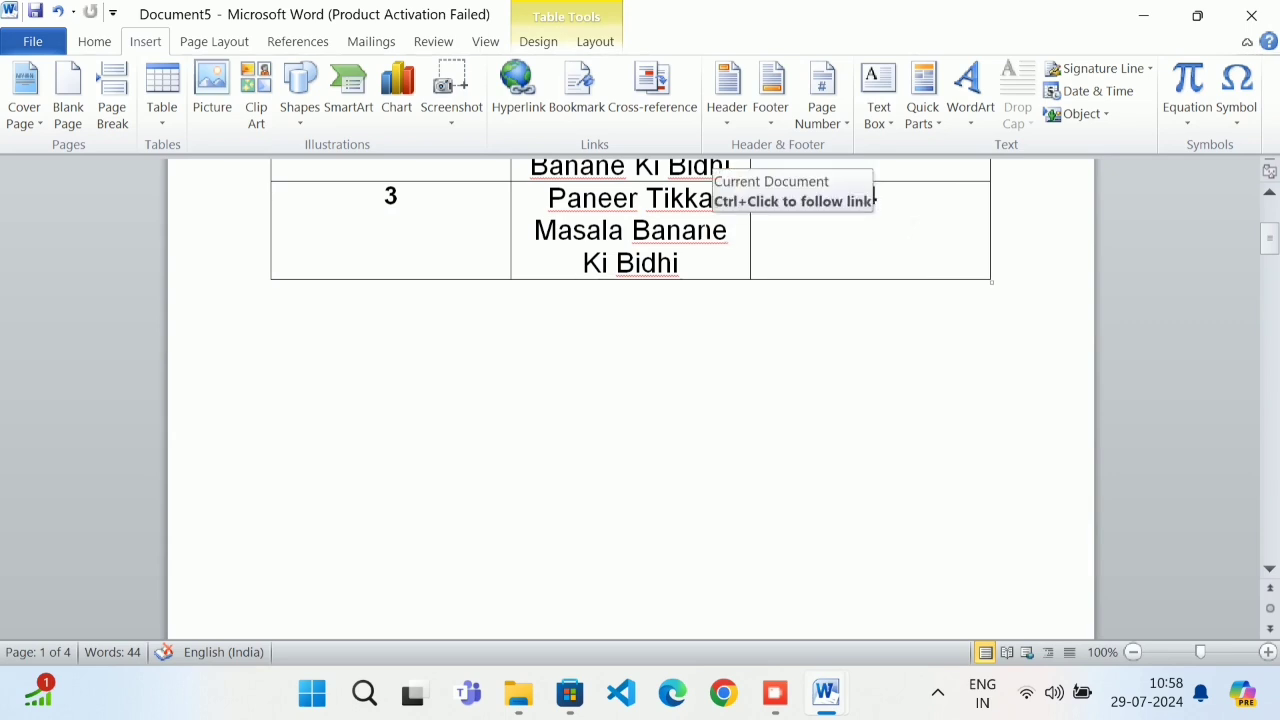
pyautogui.keyDown('ctrl'); pyautogui.click(700, 230); pyautogui.keyUp('ctrl')
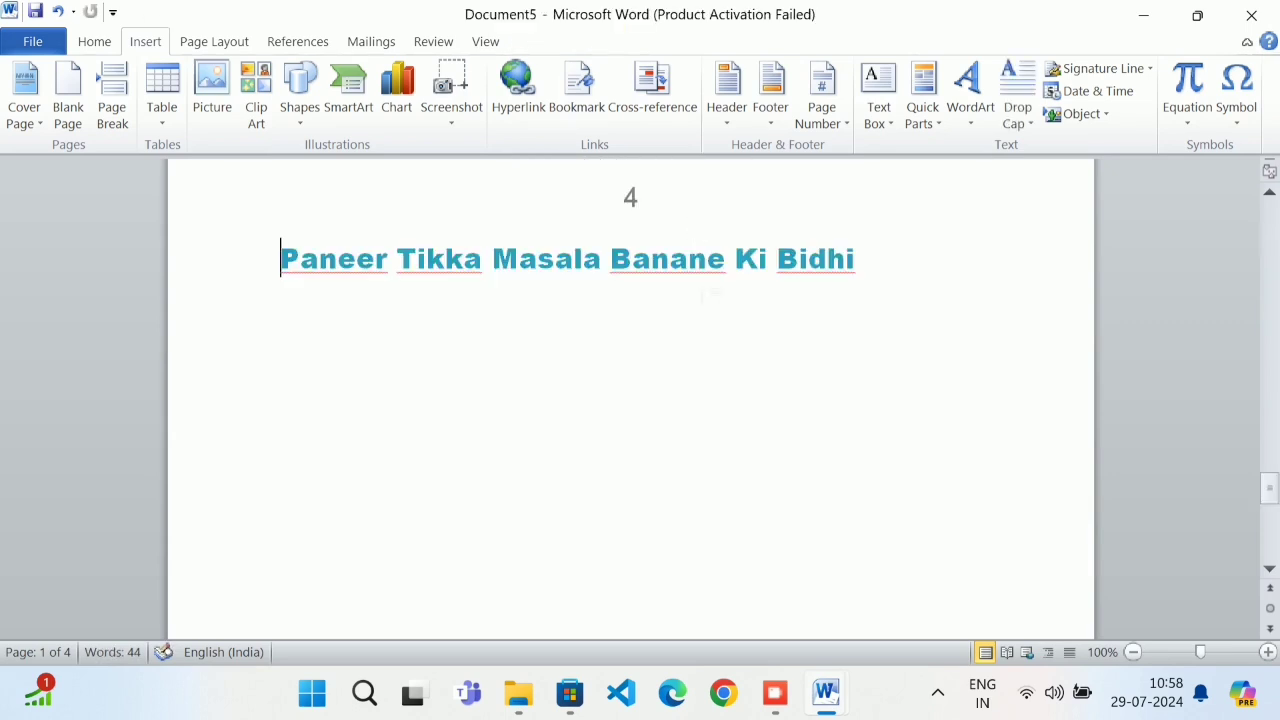
# Browse the header designs without choosing one and add a blank line further down
pyautogui.click(775, 692)
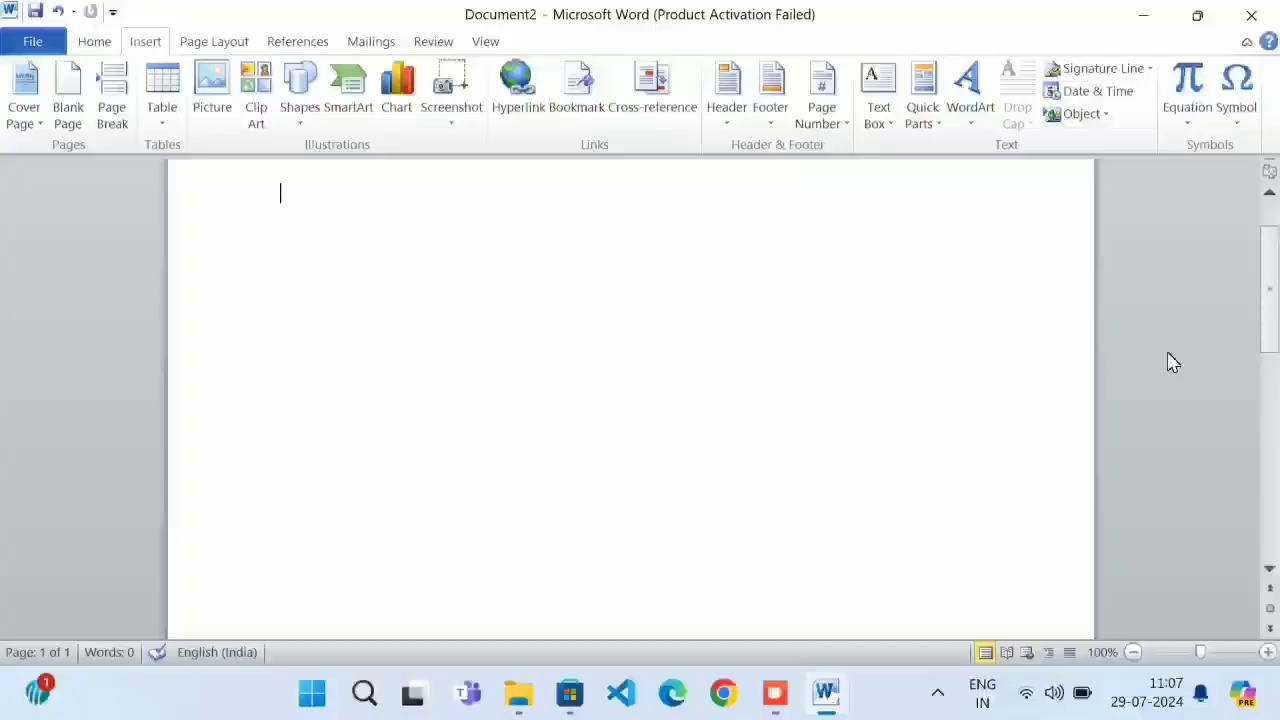
pyautogui.click(746, 128)
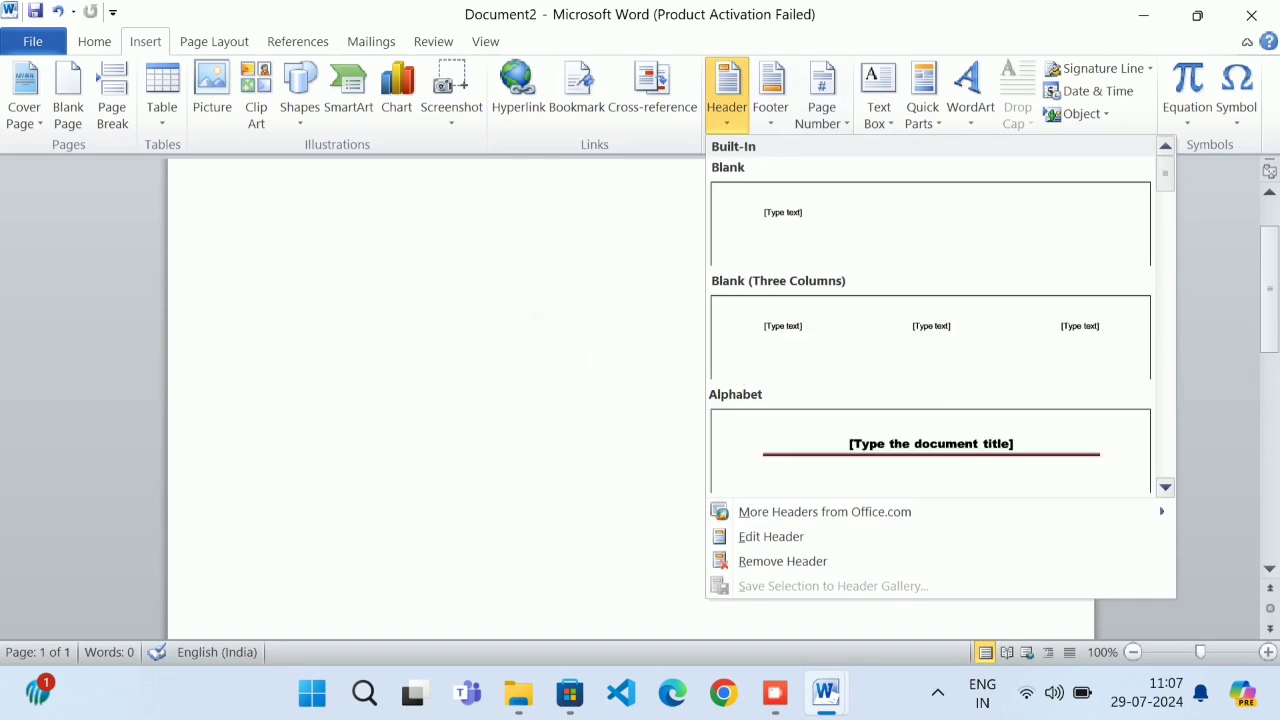
pyautogui.click(513, 335)
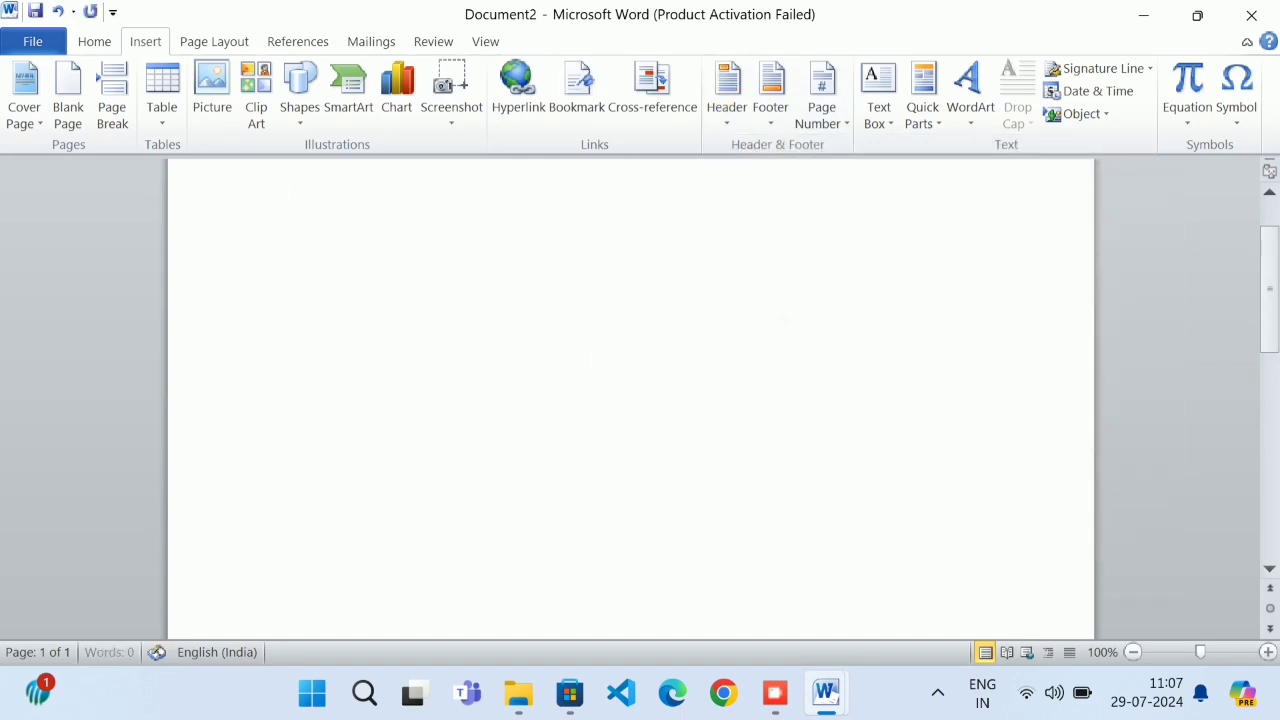
pyautogui.scroll(-10, 630, 400)
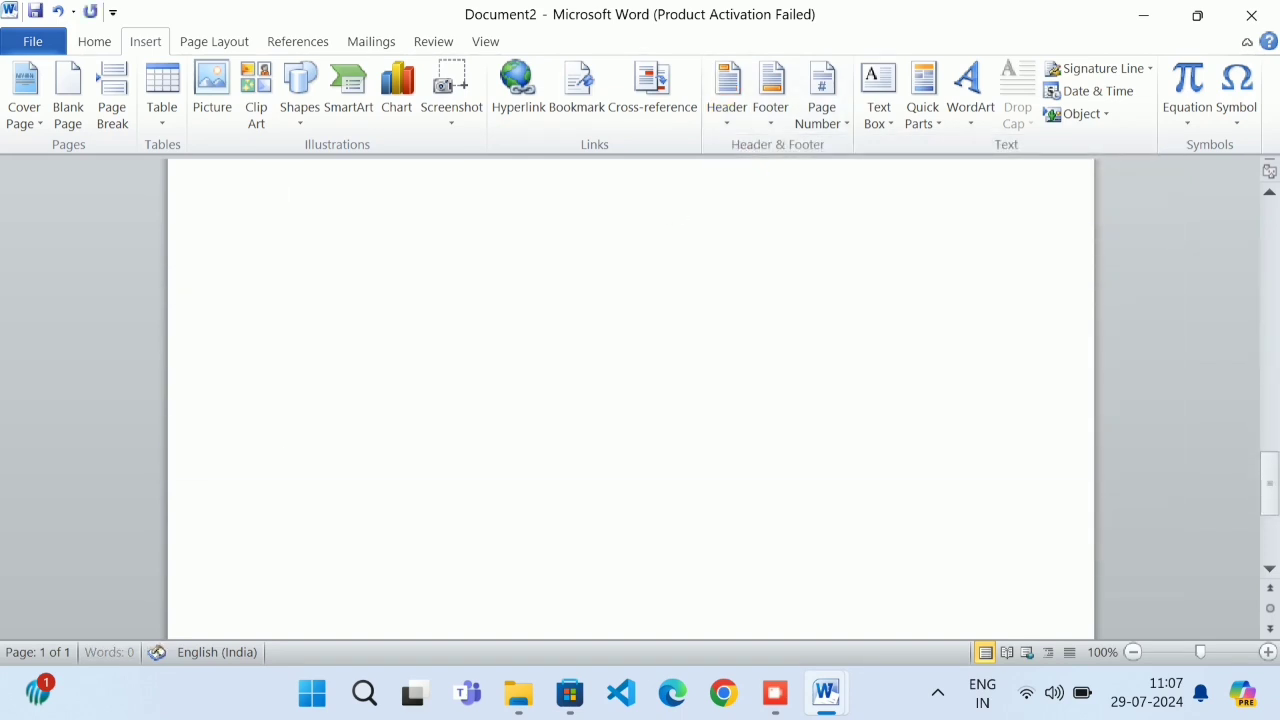
pyautogui.press('Return')
pyautogui.press('Return')
pyautogui.press('Return')
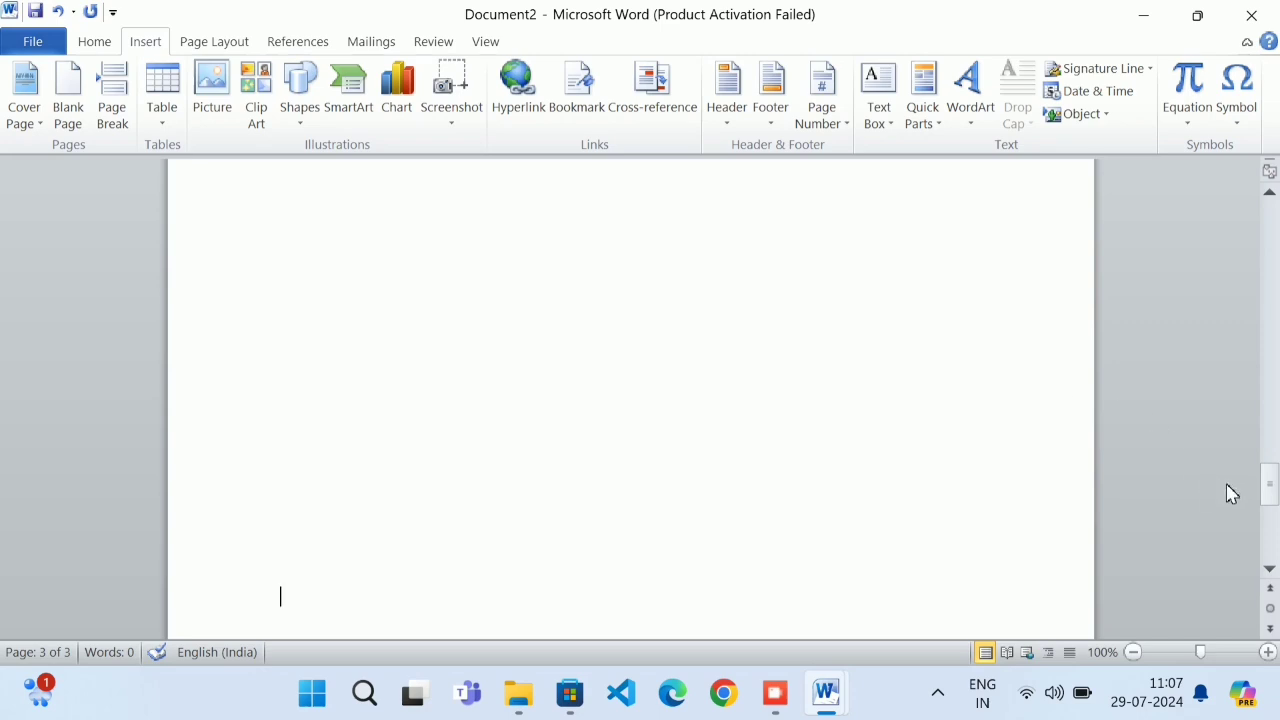
pyautogui.moveTo(1270, 490)
pyautogui.mouseDown()
pyautogui.moveTo(1270, 528)
pyautogui.moveTo(1270, 192)
pyautogui.moveTo(1268, 574)
pyautogui.moveTo(1270, 205)
pyautogui.mouseUp()
# Add a blank header reading COMPUTER
pyautogui.click(726, 110)
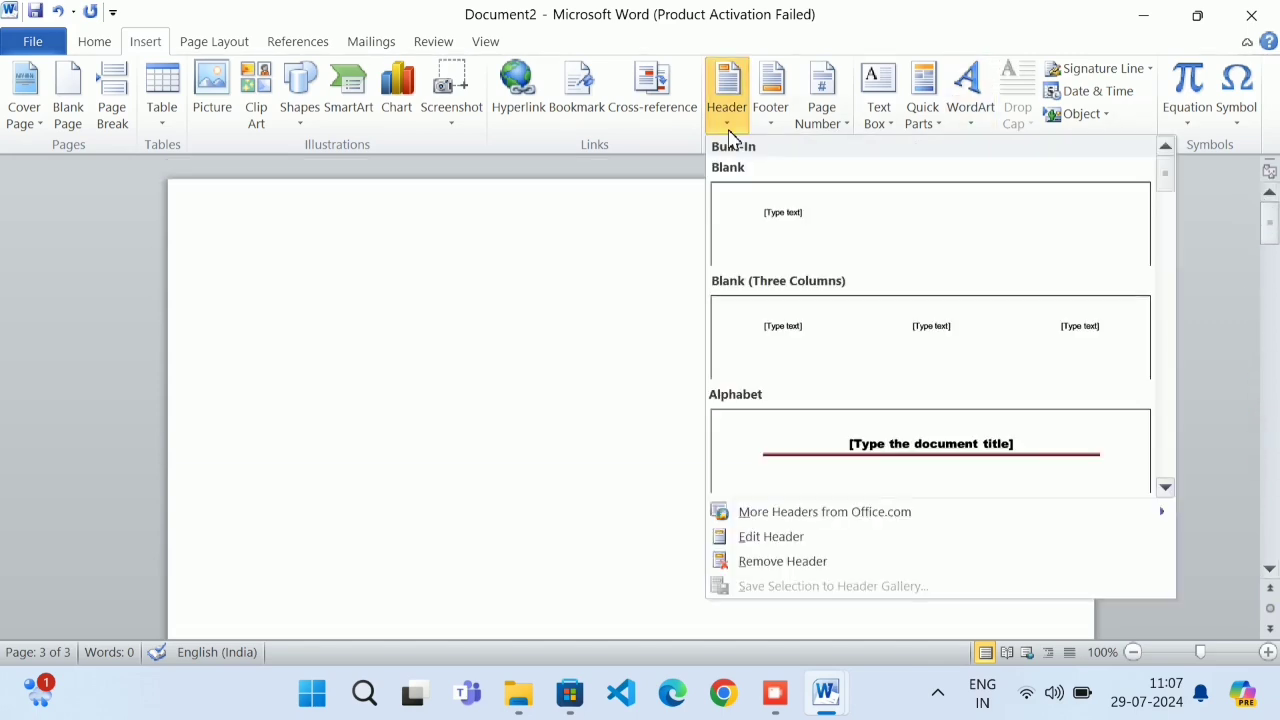
pyautogui.click(757, 218)
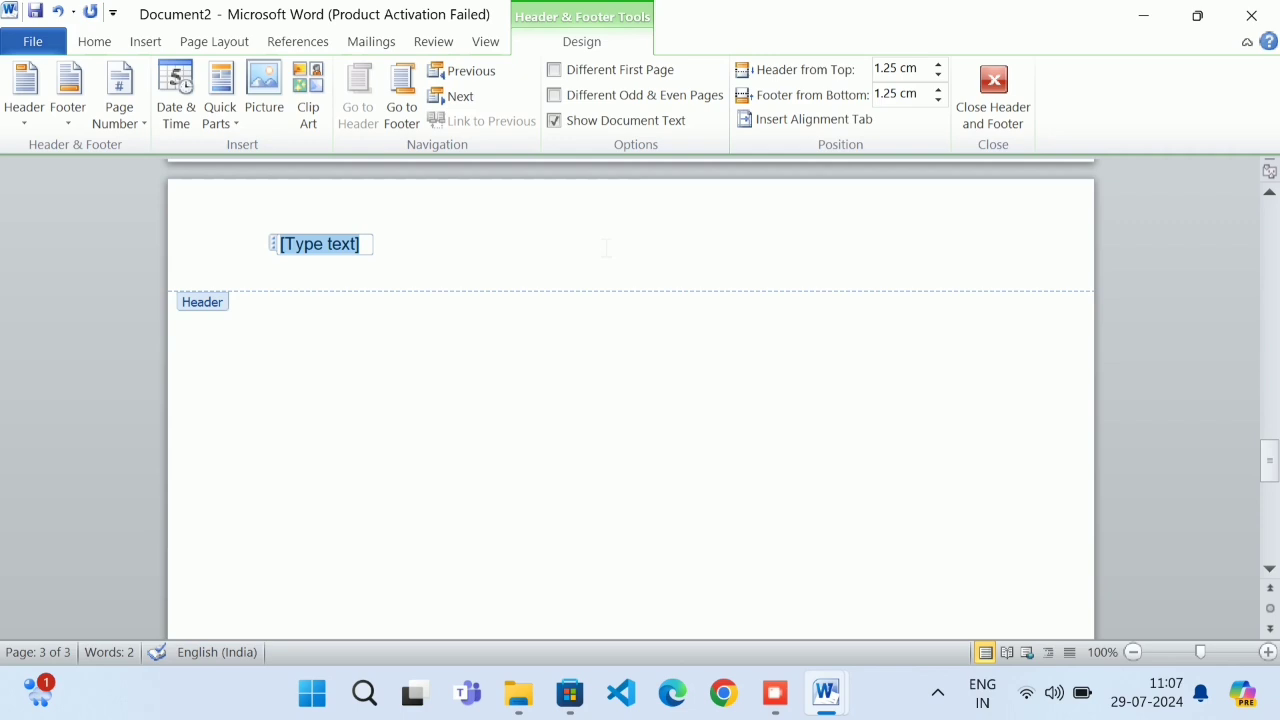
pyautogui.write('COMPUTER')
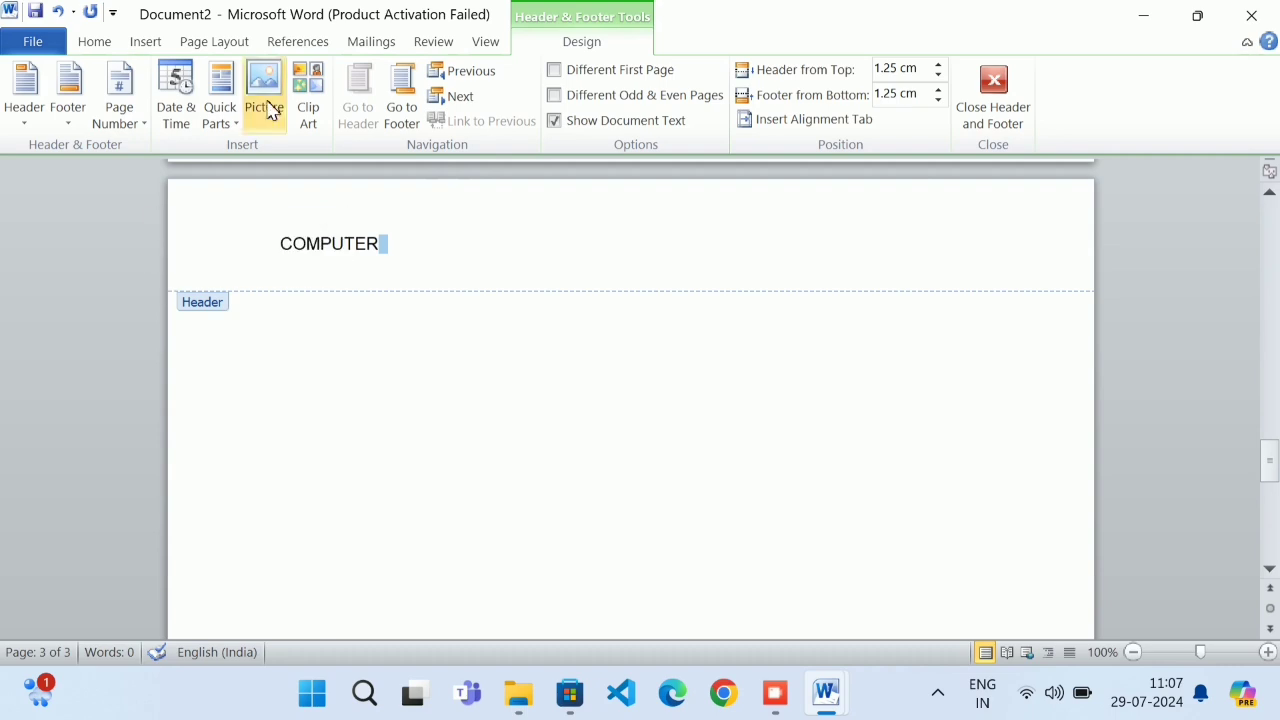
pyautogui.press('Return')
# Enlarge the header word COMPUTER three sizes and make it bold
pyautogui.moveTo(379, 259); pyautogui.dragTo(269, 251)
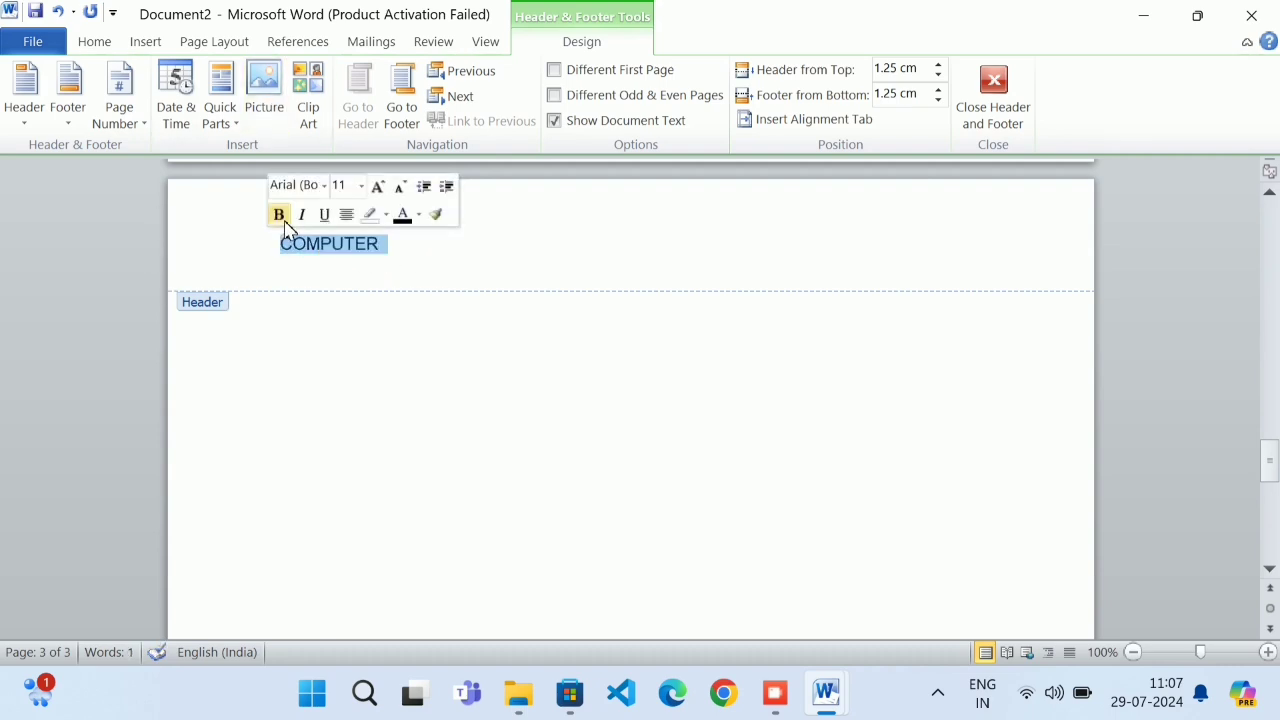
pyautogui.click(380, 190)
pyautogui.click(380, 190)
pyautogui.click(380, 190)
pyautogui.click(380, 190)
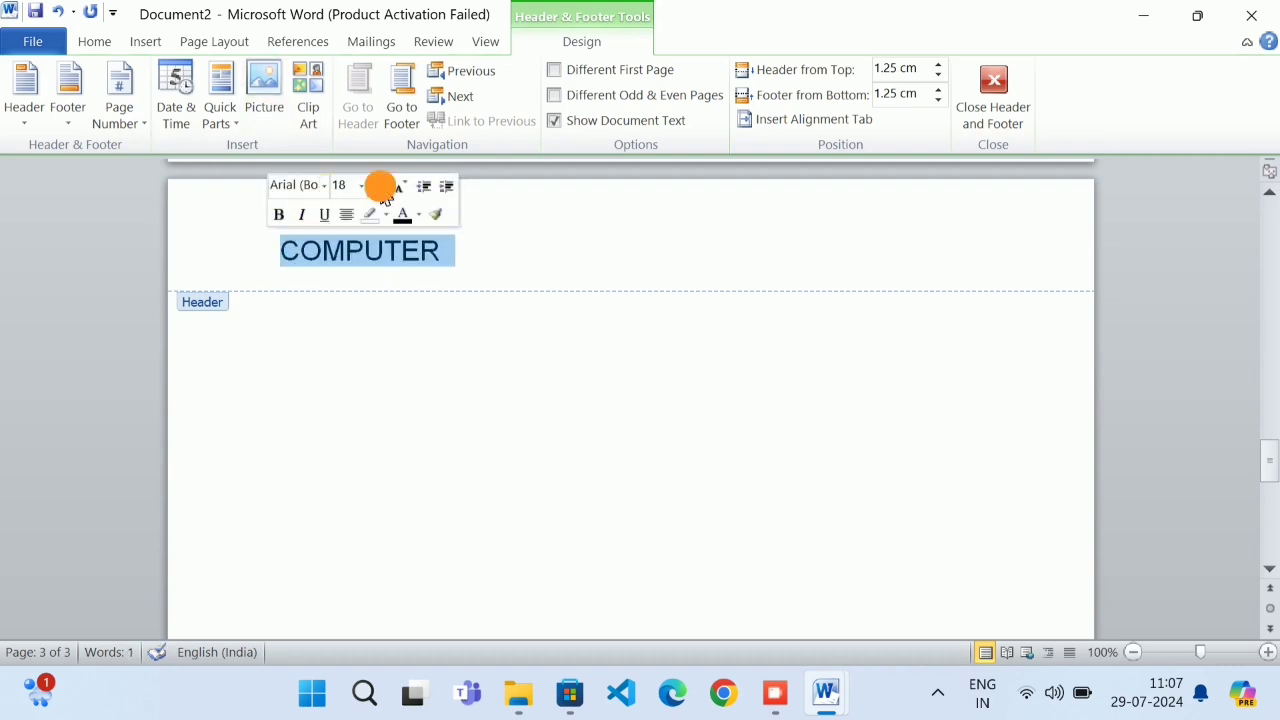
pyautogui.click(380, 190)
pyautogui.click(279, 214)
pyautogui.doubleClick(466, 420)
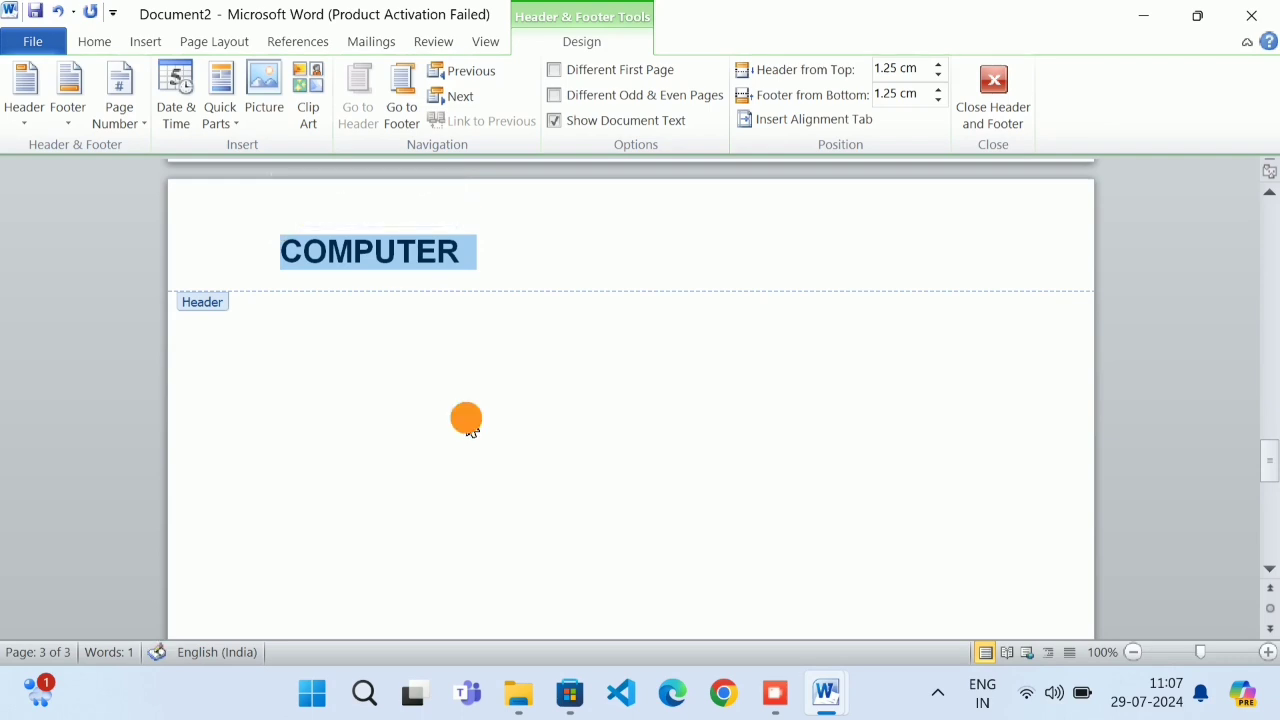
# Add the Alphabet footer design with MEMORY replacing its placeholder text
pyautogui.scroll(3, 449, 340)
pyautogui.scroll(15, 457, 400)
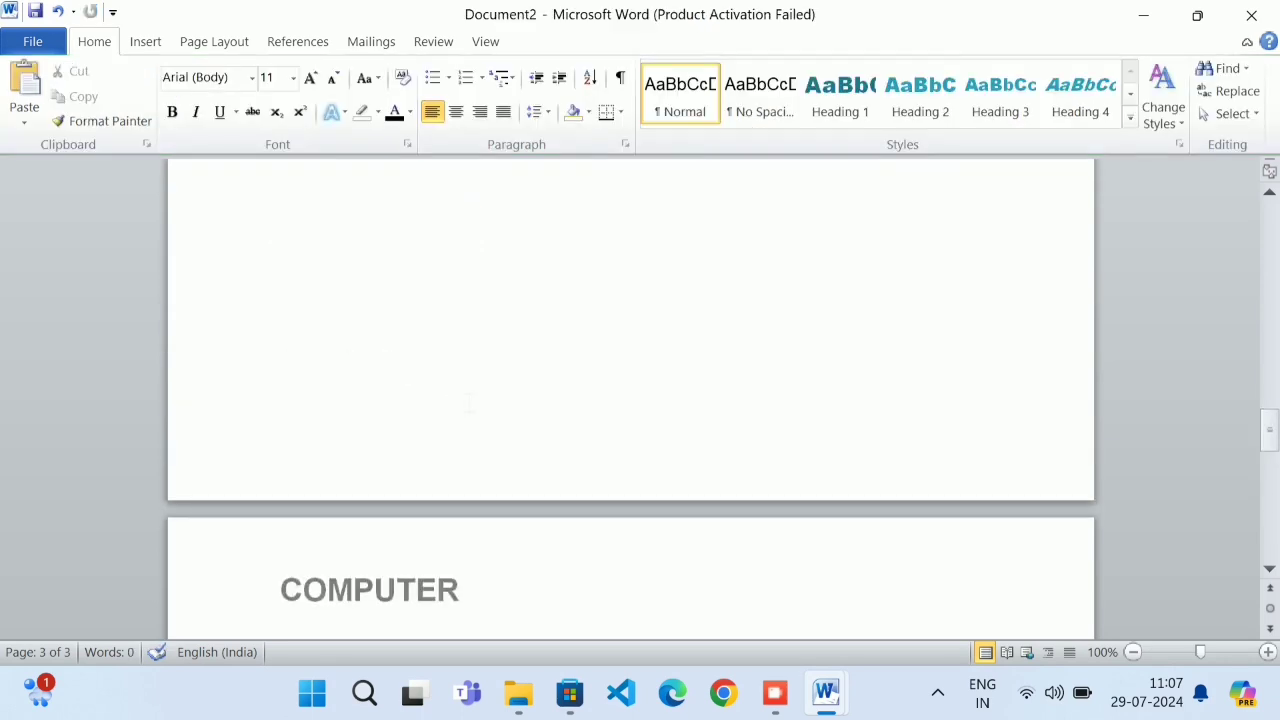
pyautogui.scroll(15, 470, 396)
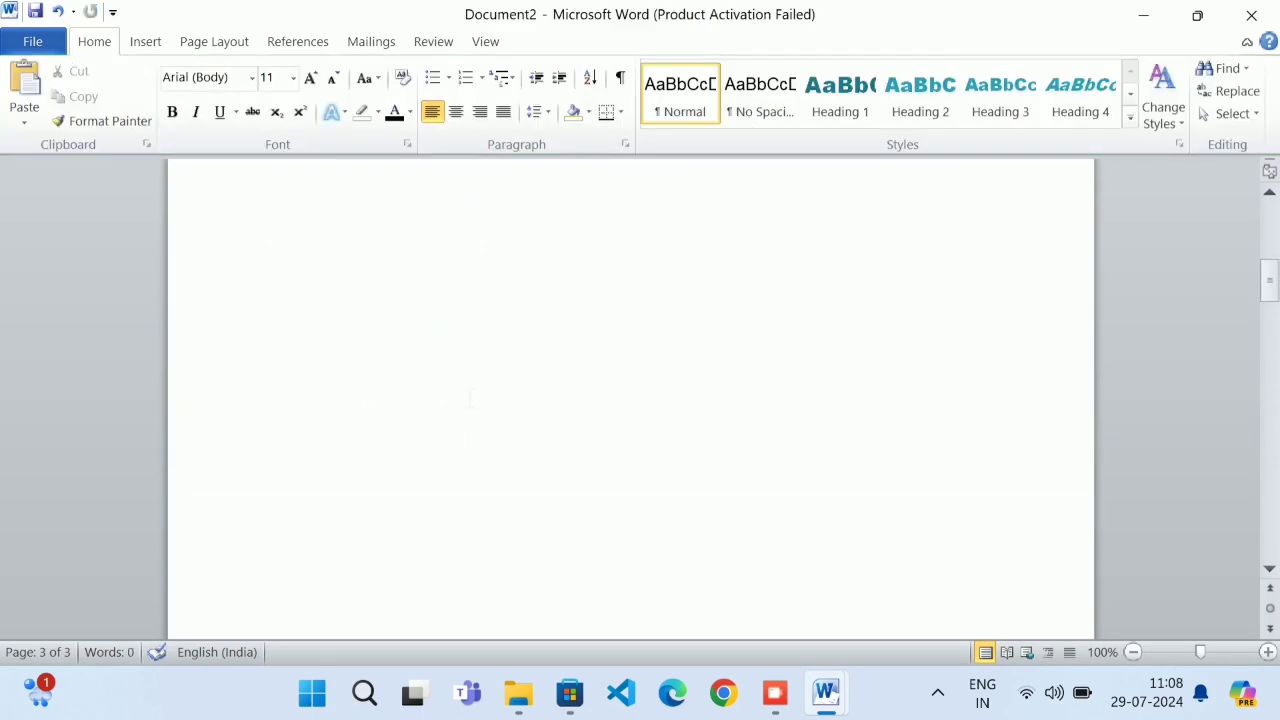
pyautogui.scroll(-15, 472, 388)
pyautogui.scroll(-10, 473, 374)
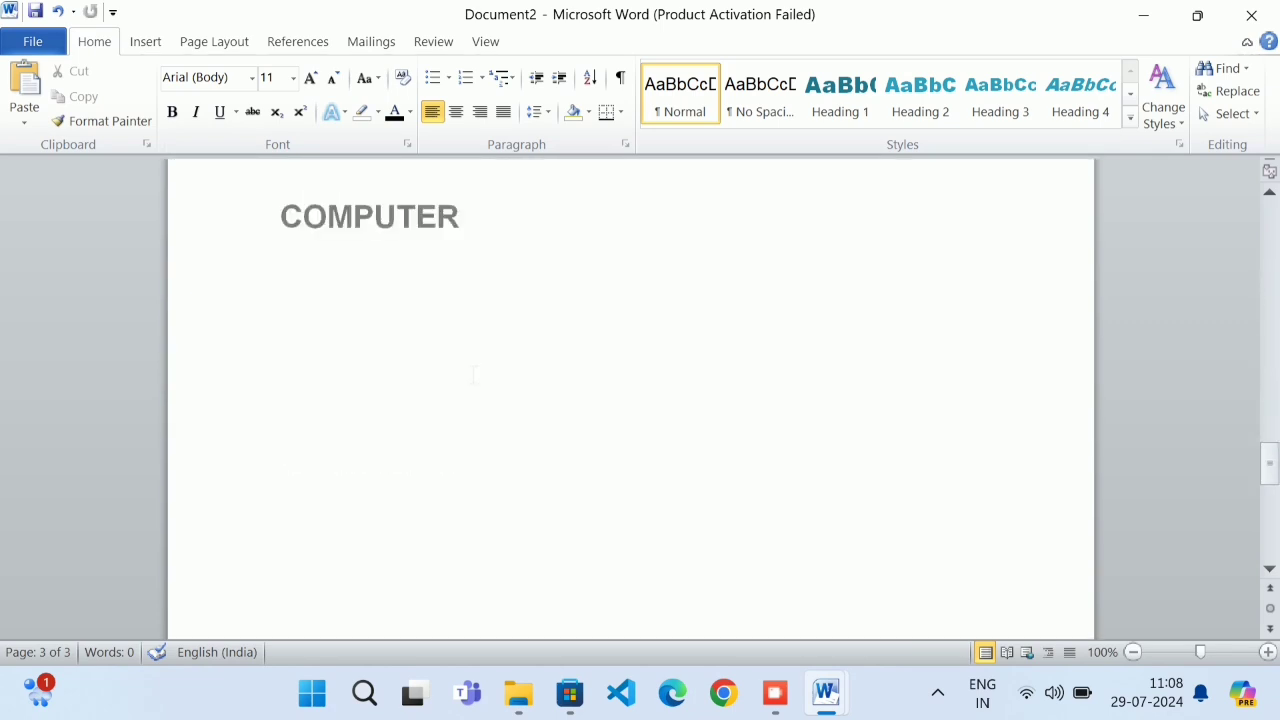
pyautogui.scroll(7, 473, 374)
pyautogui.scroll(2, 473, 374)
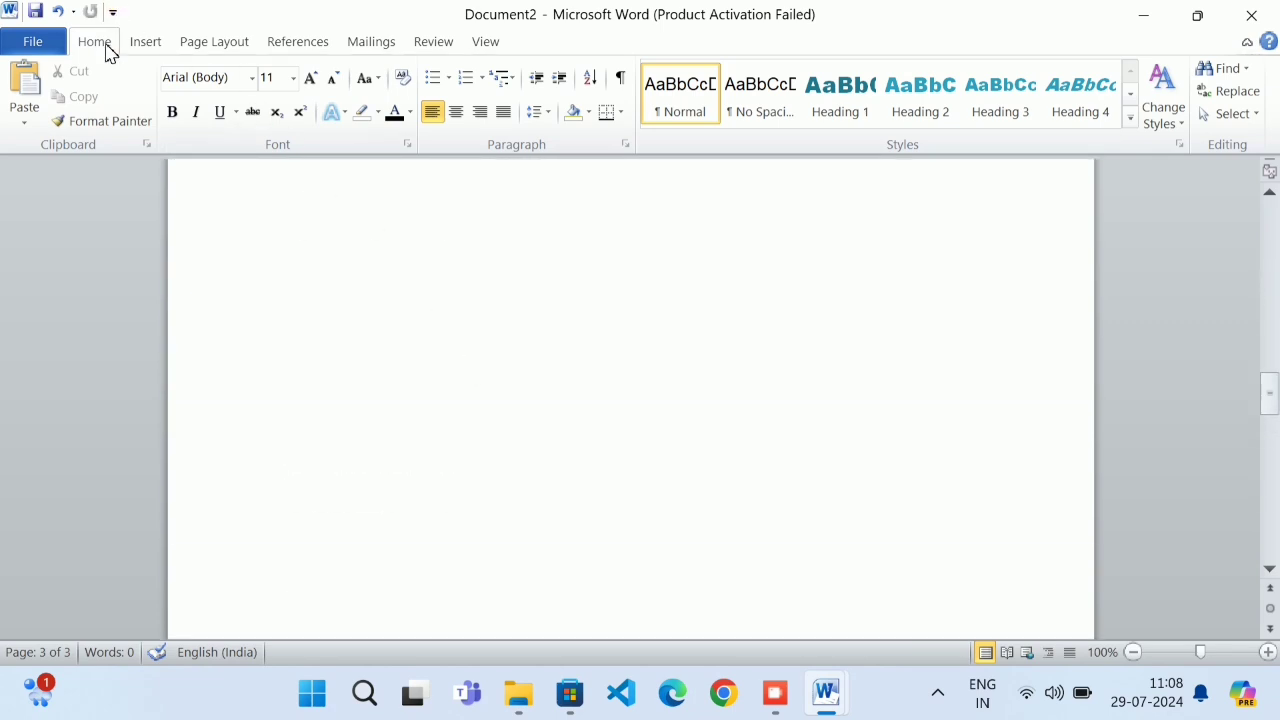
pyautogui.click(146, 42)
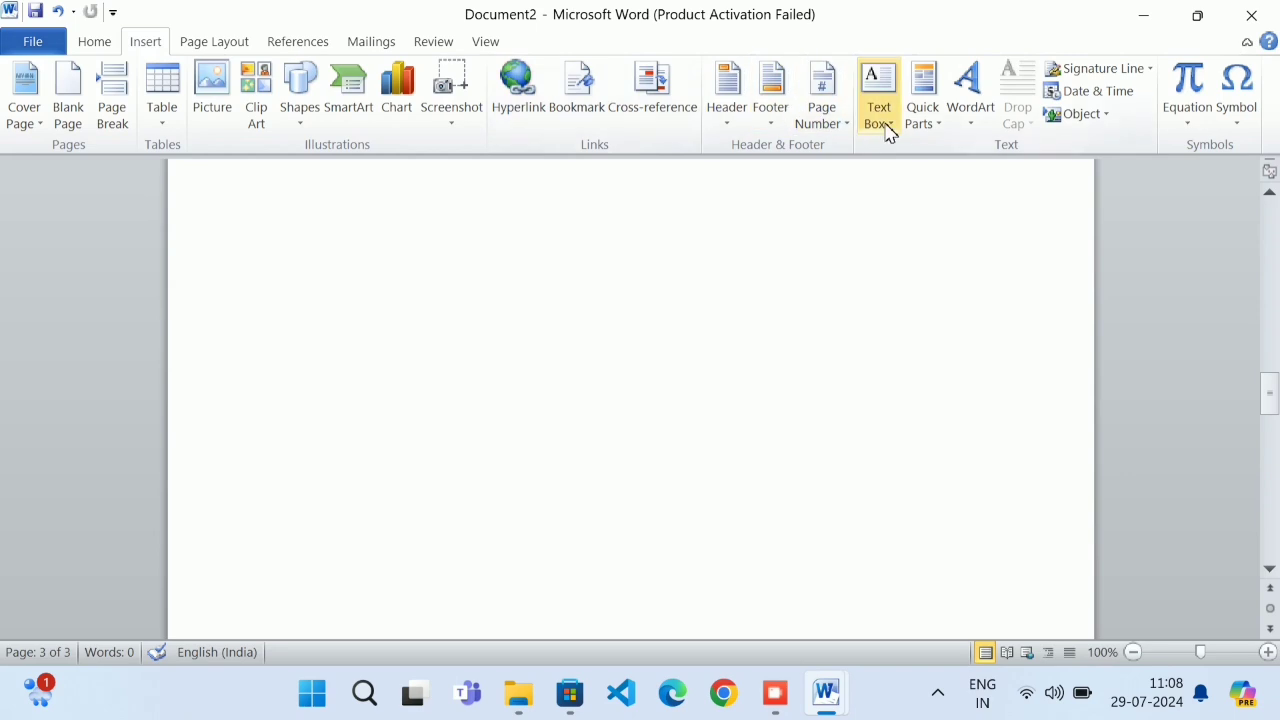
pyautogui.click(772, 118)
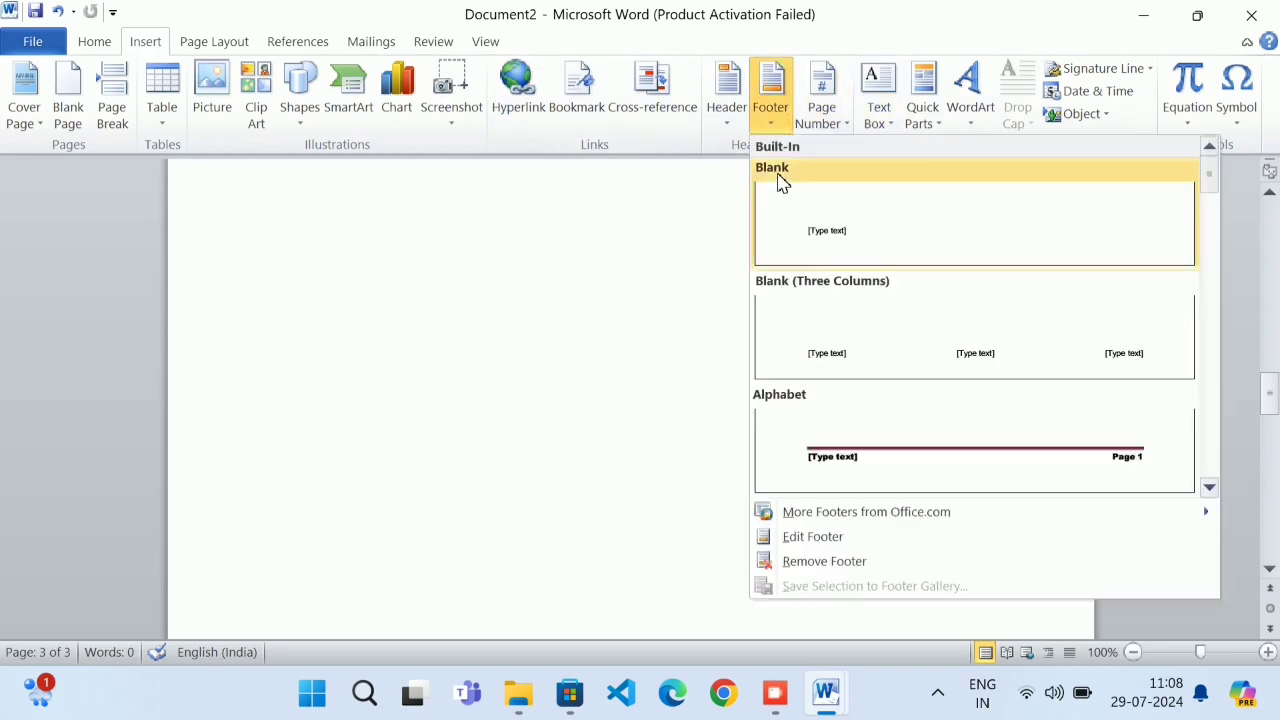
pyautogui.click(980, 428)
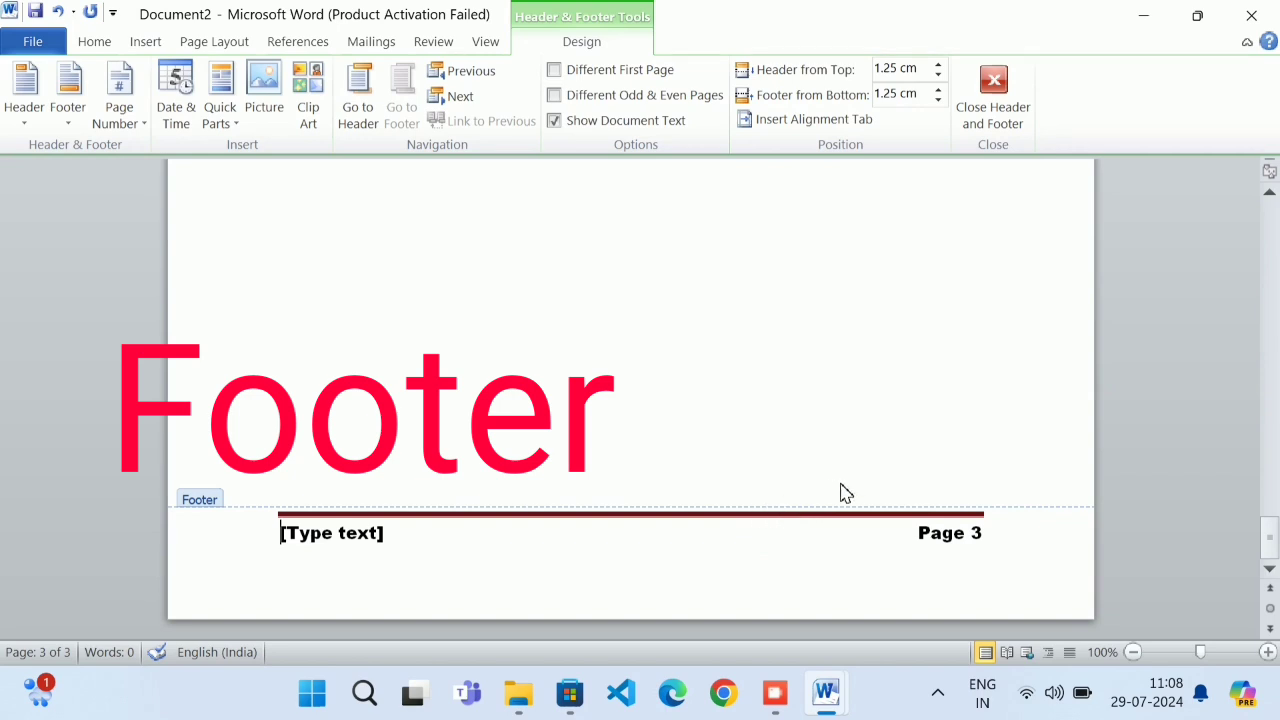
pyautogui.click(357, 535)
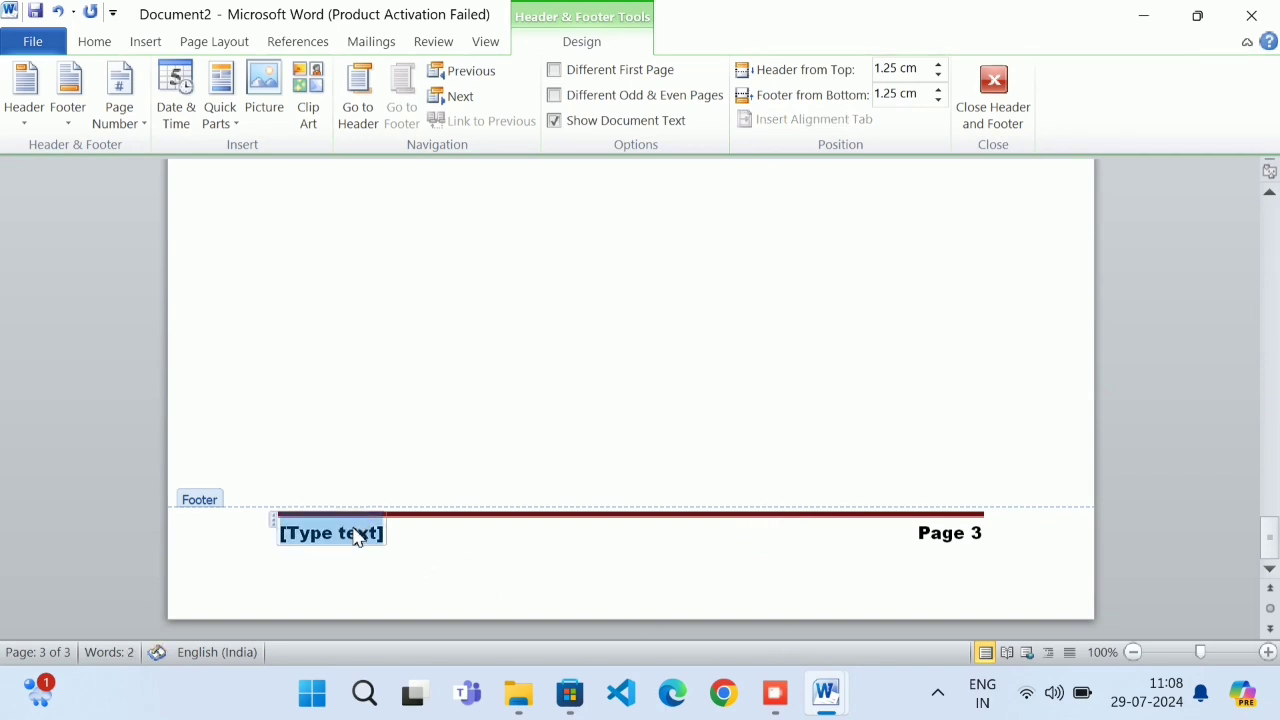
pyautogui.write('MEMORY')
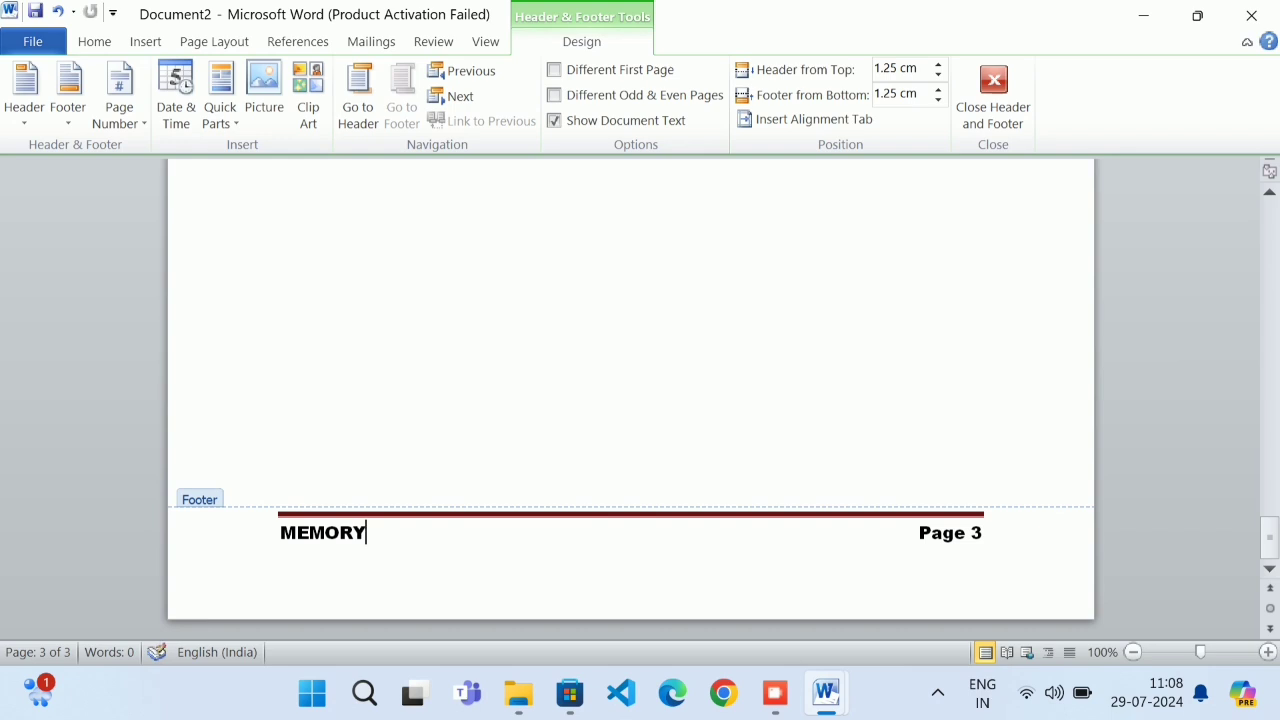
pyautogui.doubleClick(517, 277)
# Scroll through the pages to check the MEMORY footer and page numbers
pyautogui.scroll(-10, 622, 508)
pyautogui.scroll(15, 622, 508)
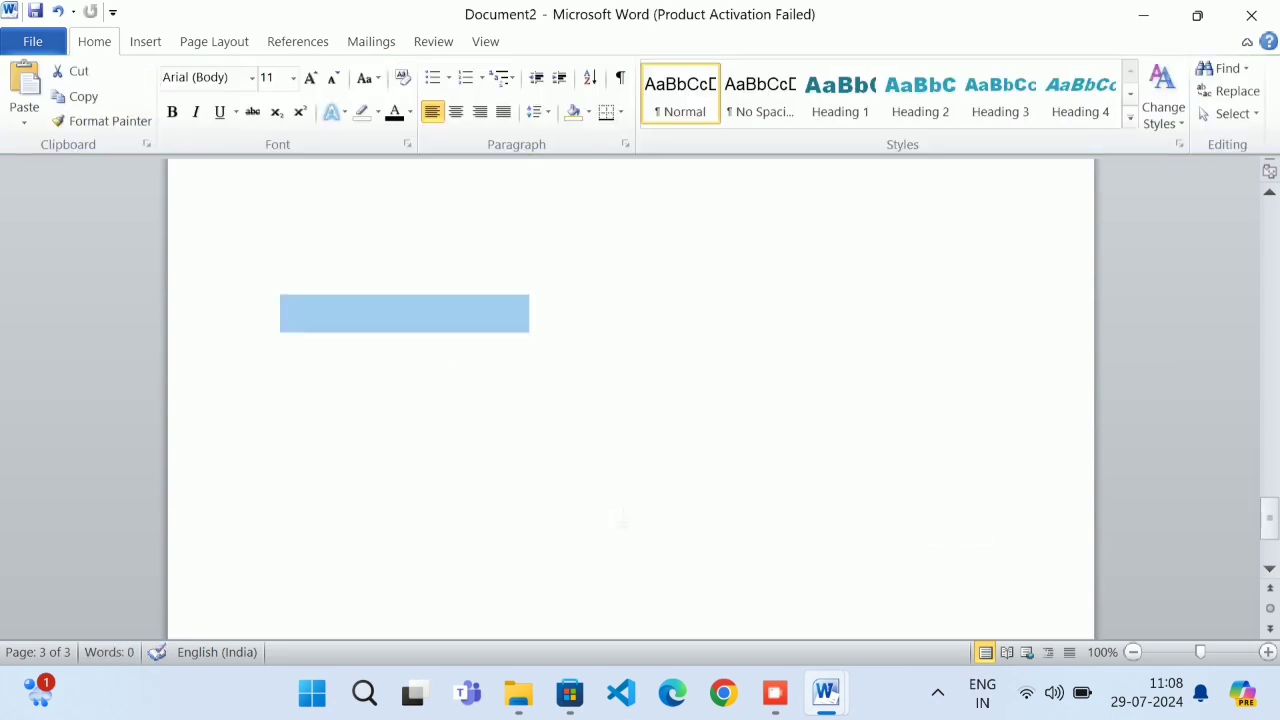
pyautogui.scroll(6, 620, 513)
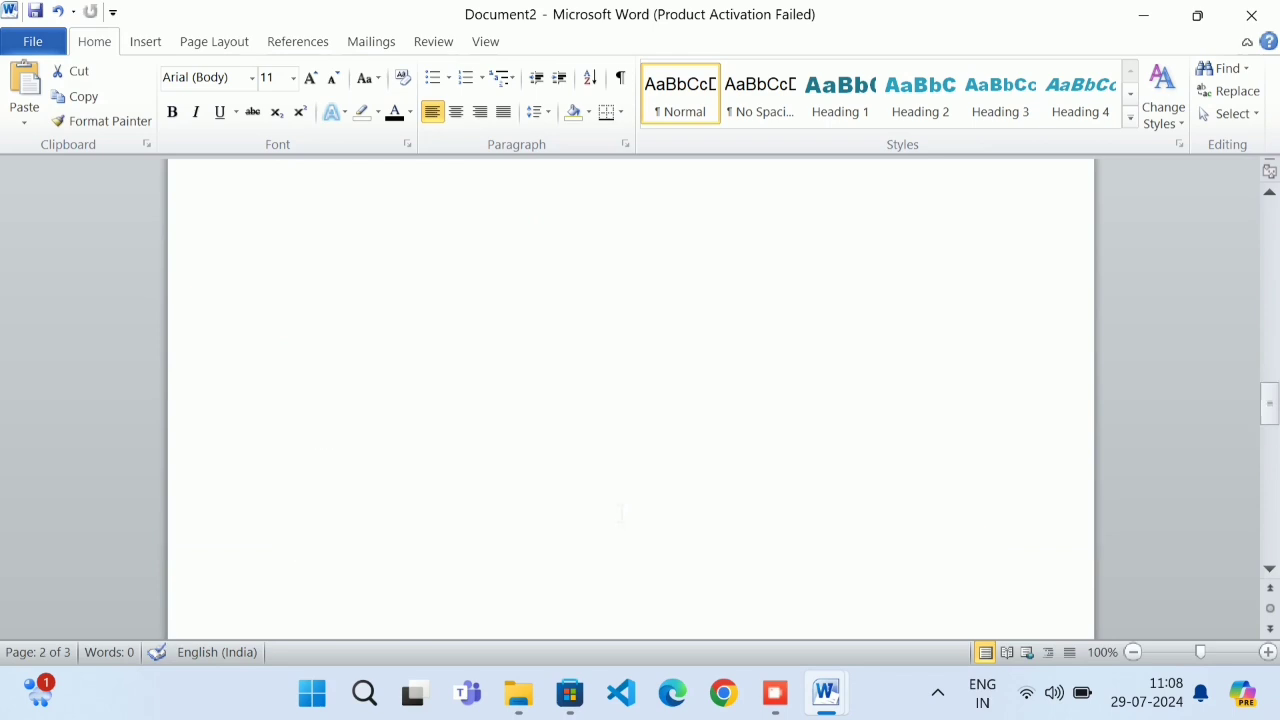
pyautogui.scroll(-9, 620, 513)
pyautogui.scroll(4, 640, 495)
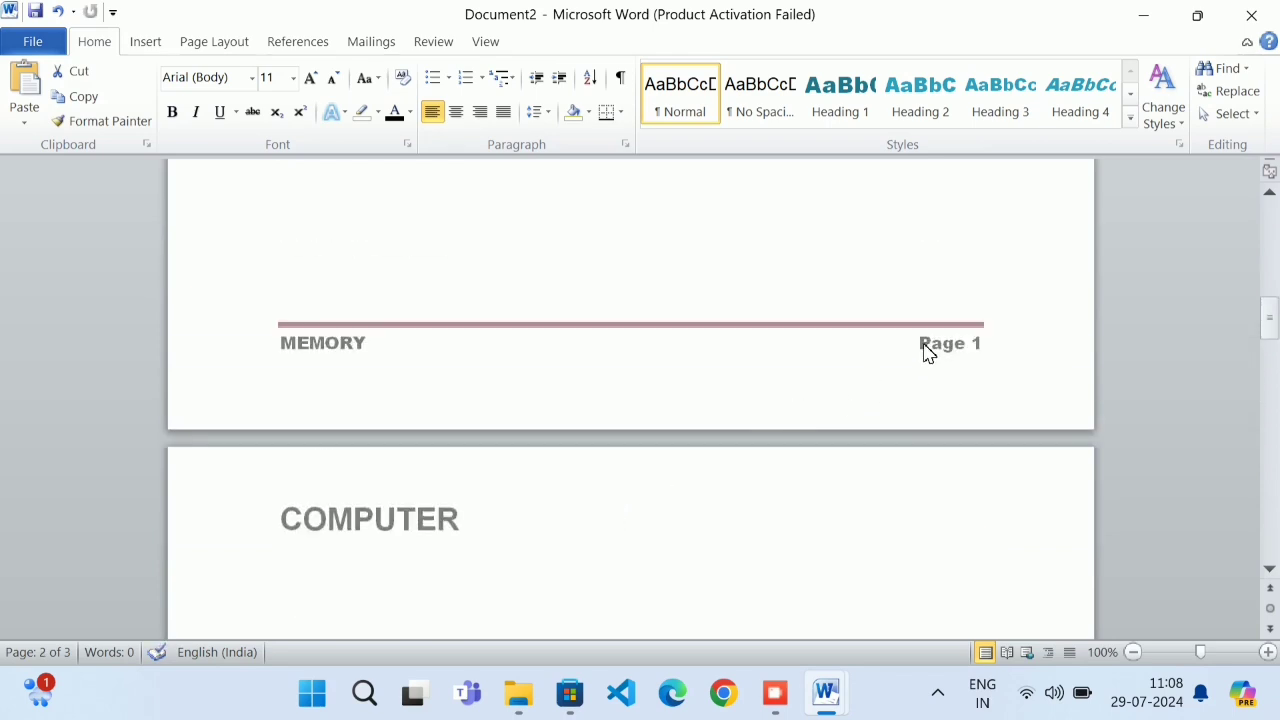
pyautogui.scroll(-10, 928, 354)
pyautogui.scroll(-5, 936, 355)
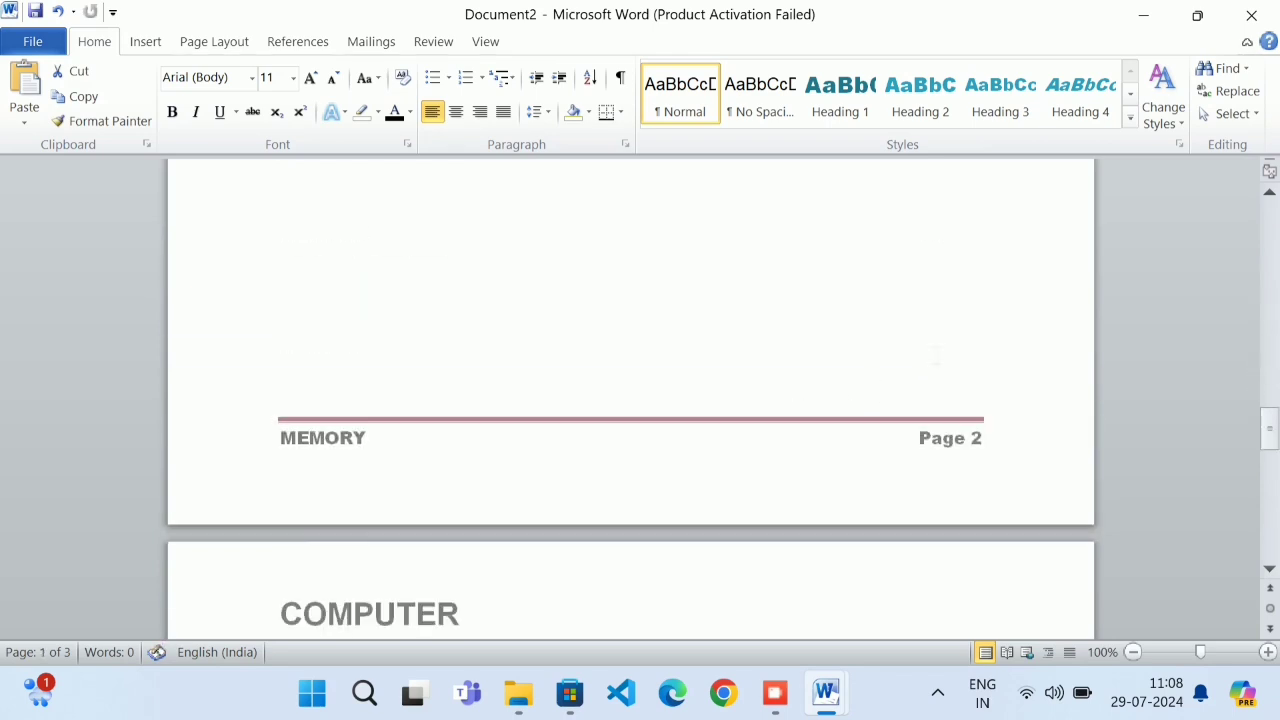
pyautogui.scroll(-15, 936, 355)
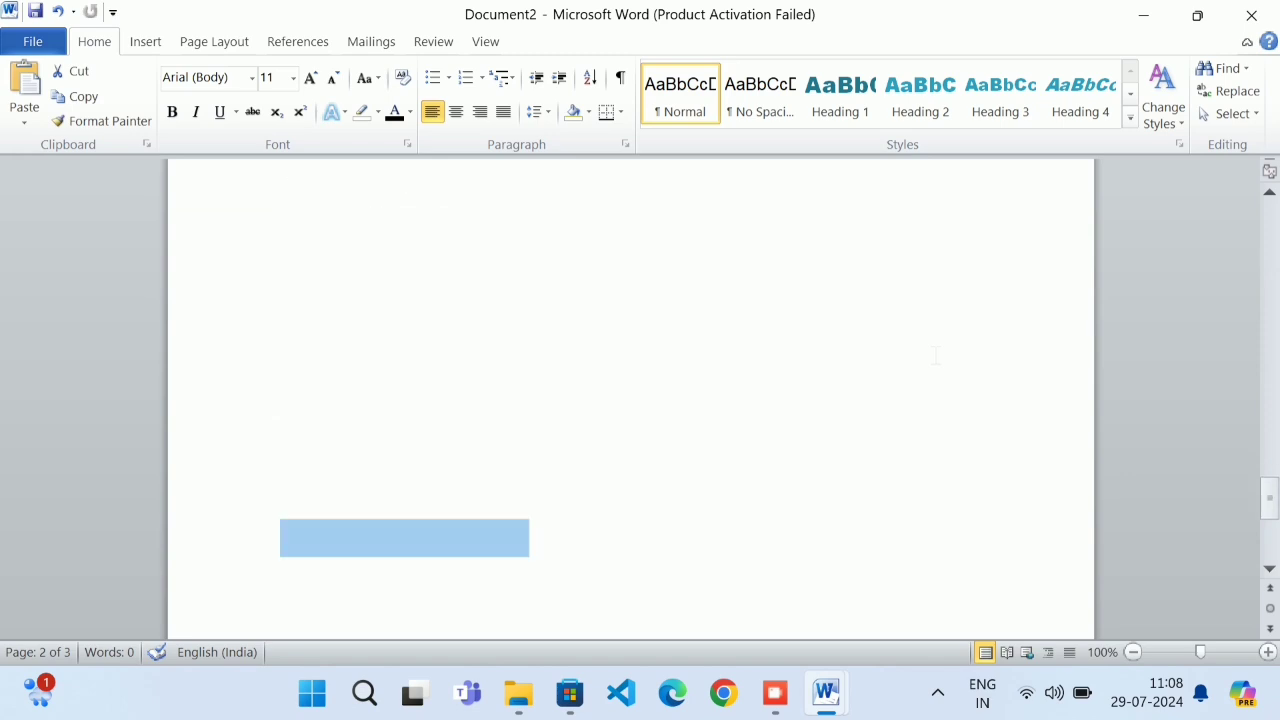
pyautogui.scroll(-1, 932, 352)
pyautogui.scroll(20, 812, 553)
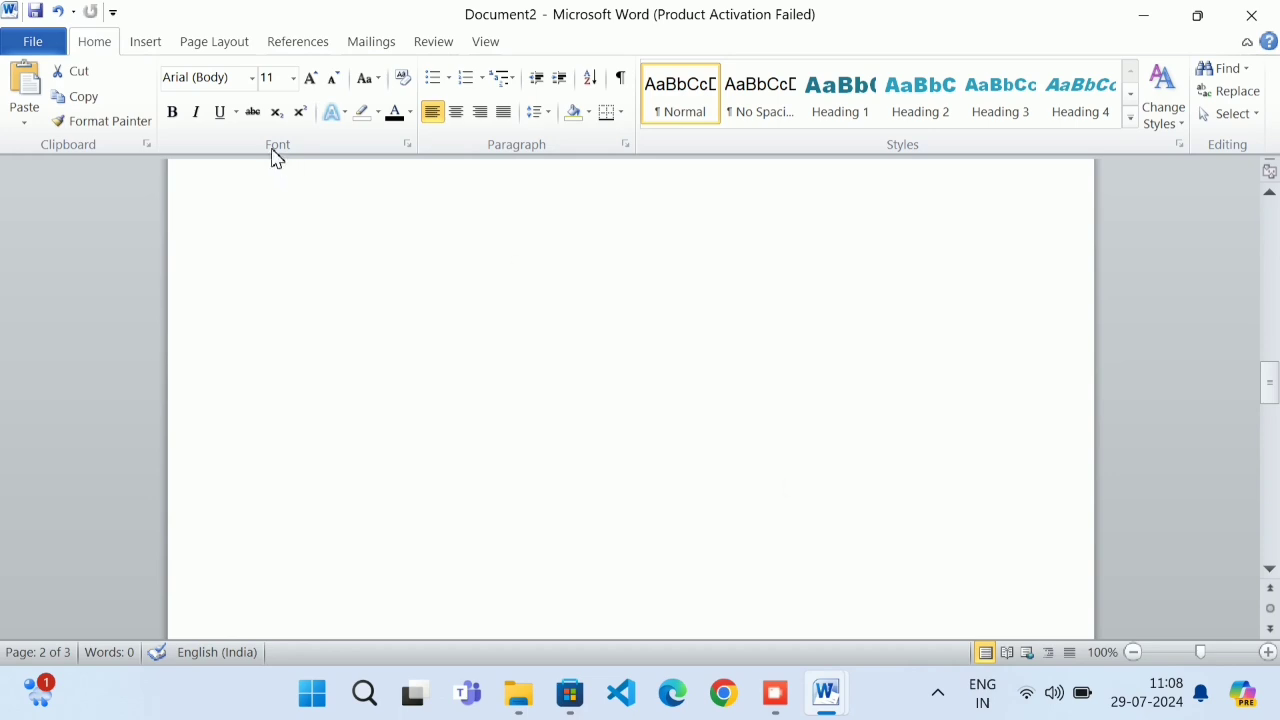
# Add a centred Plain Number 2 page number at the top of every page
pyautogui.click(145, 42)
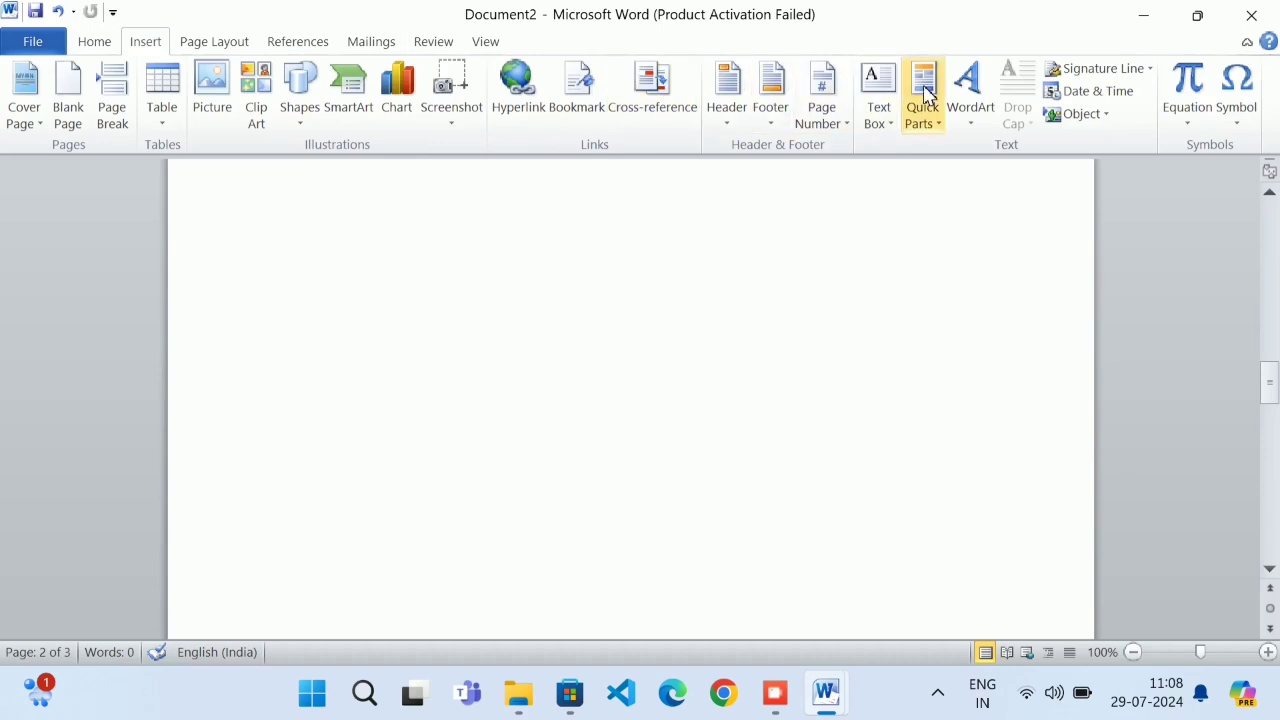
pyautogui.click(816, 118)
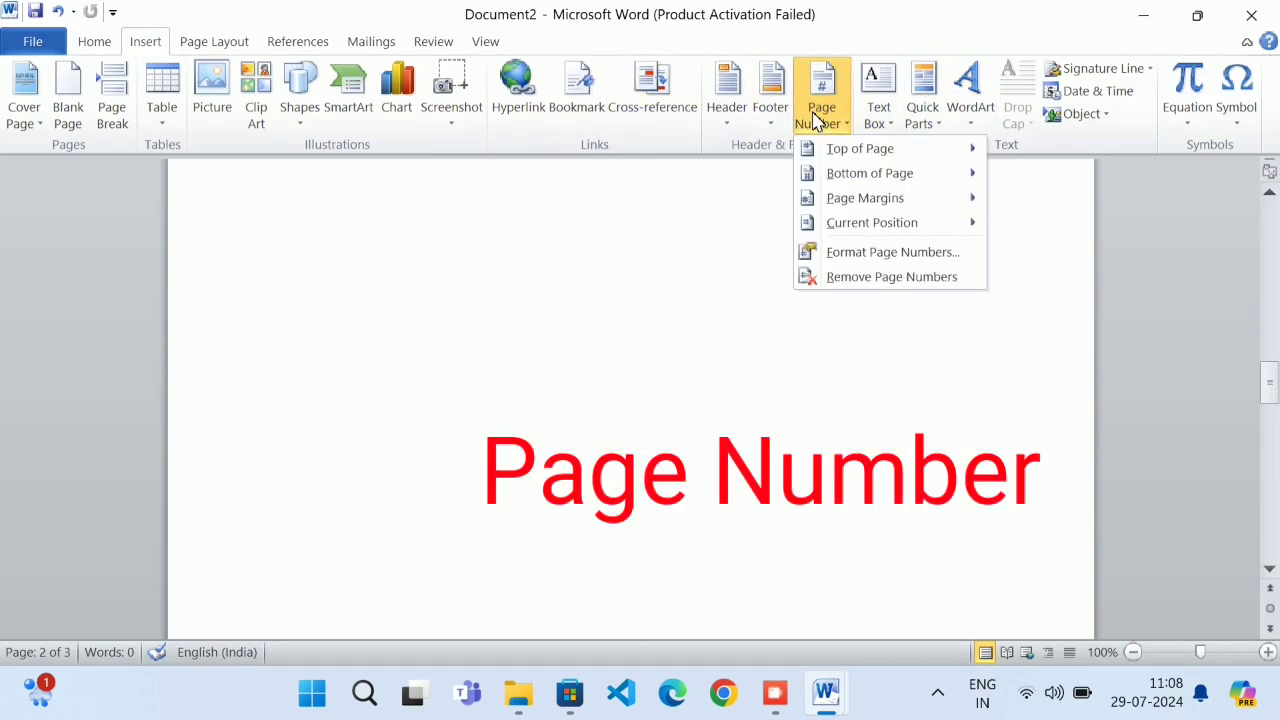
pyautogui.moveTo(850, 148)
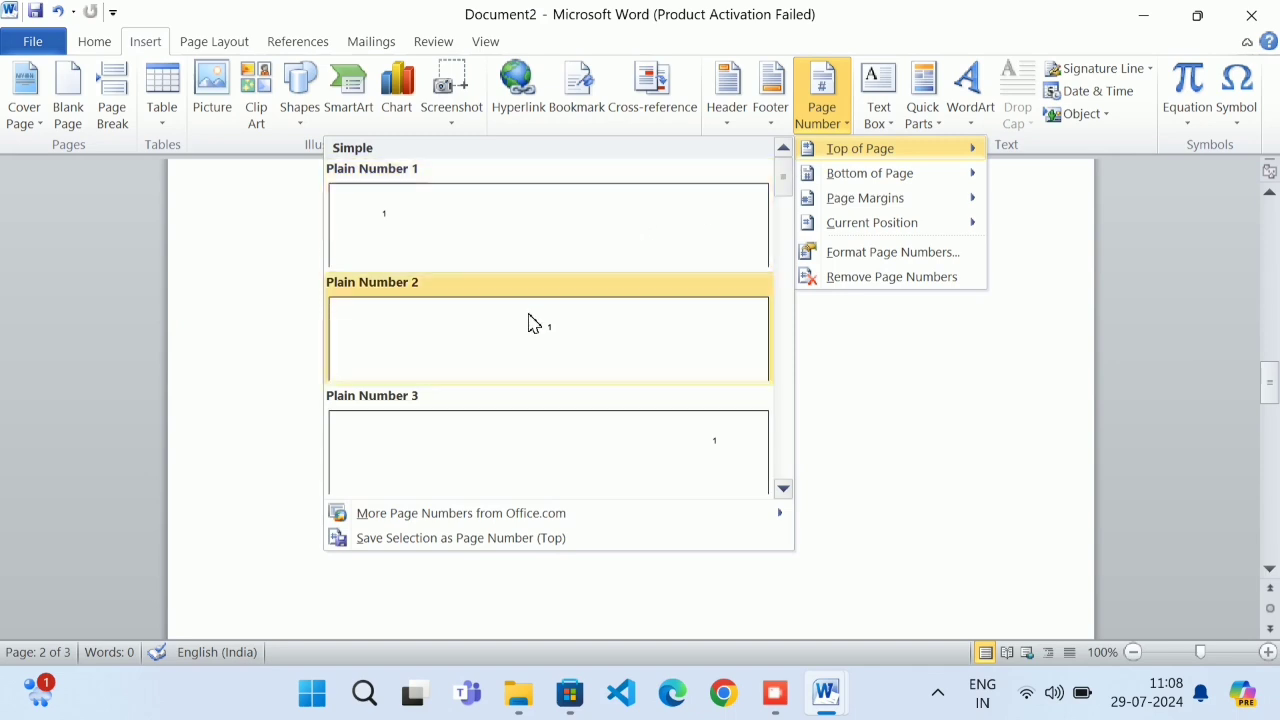
pyautogui.click(538, 364)
pyautogui.click(714, 256)
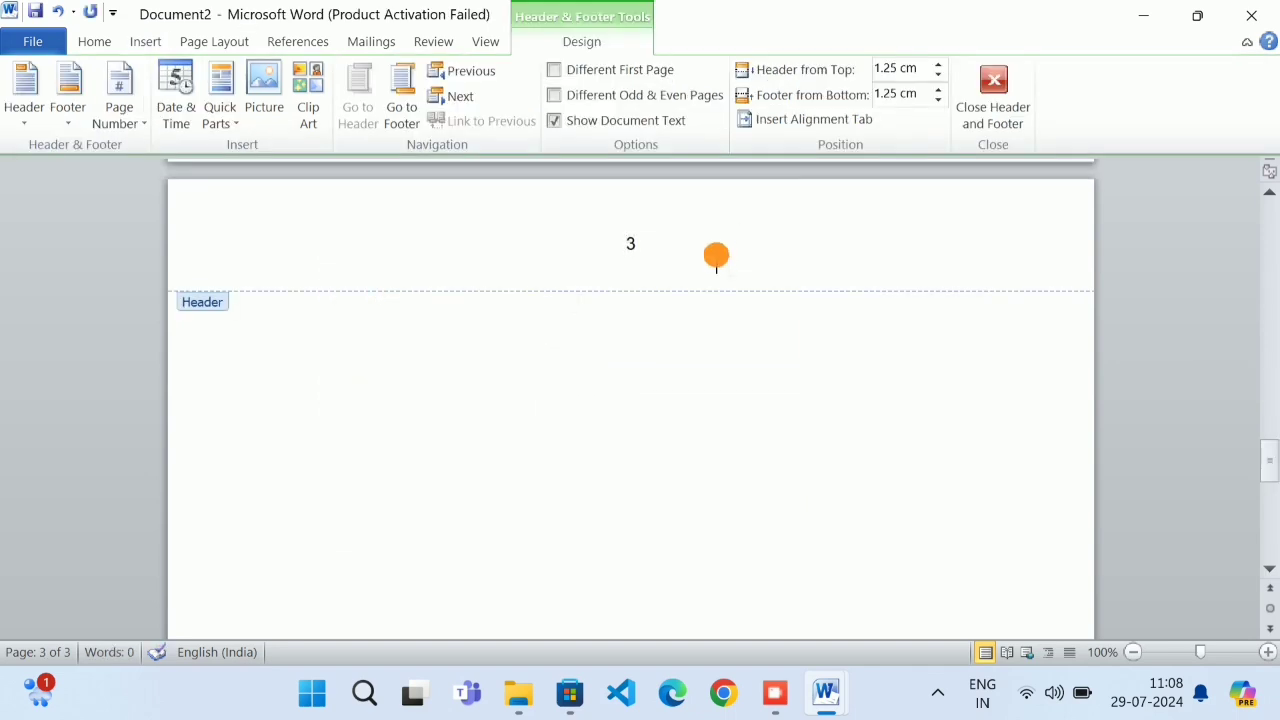
# Scroll through the pages to confirm the numbers 1, 2 and 3 appear
pyautogui.scroll(10, 714, 262)
pyautogui.scroll(5, 714, 266)
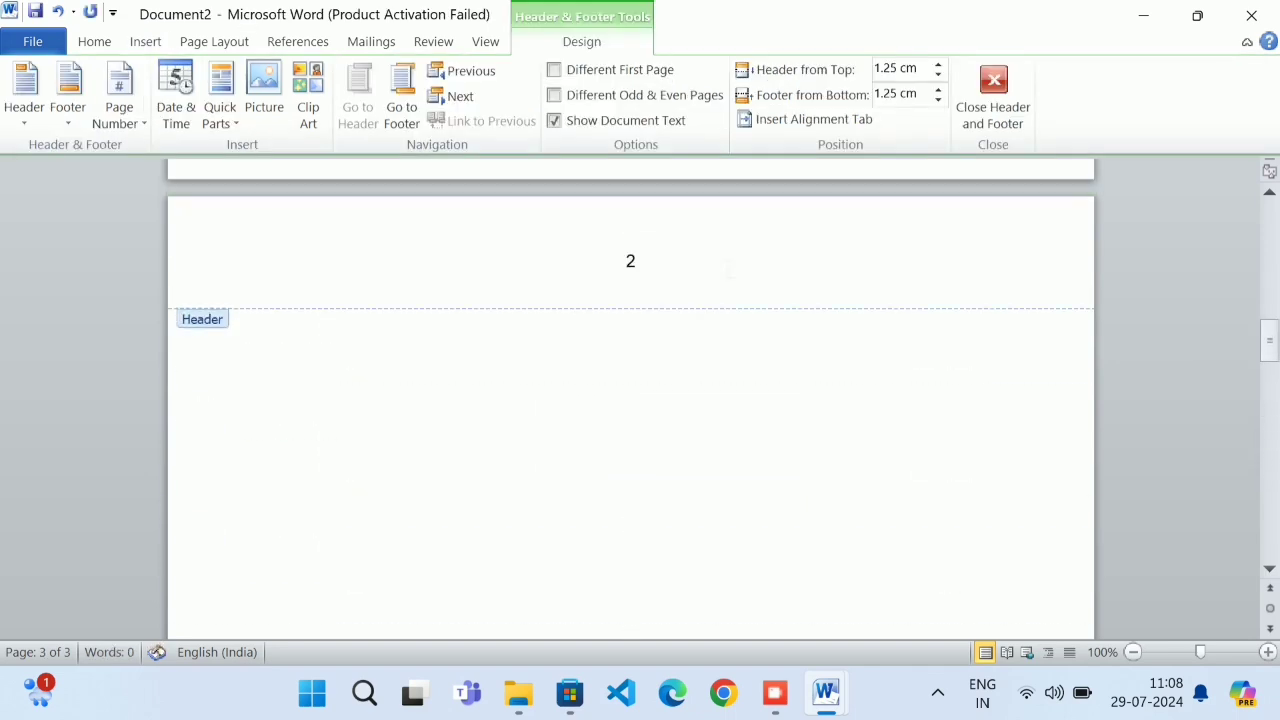
pyautogui.scroll(15, 661, 302)
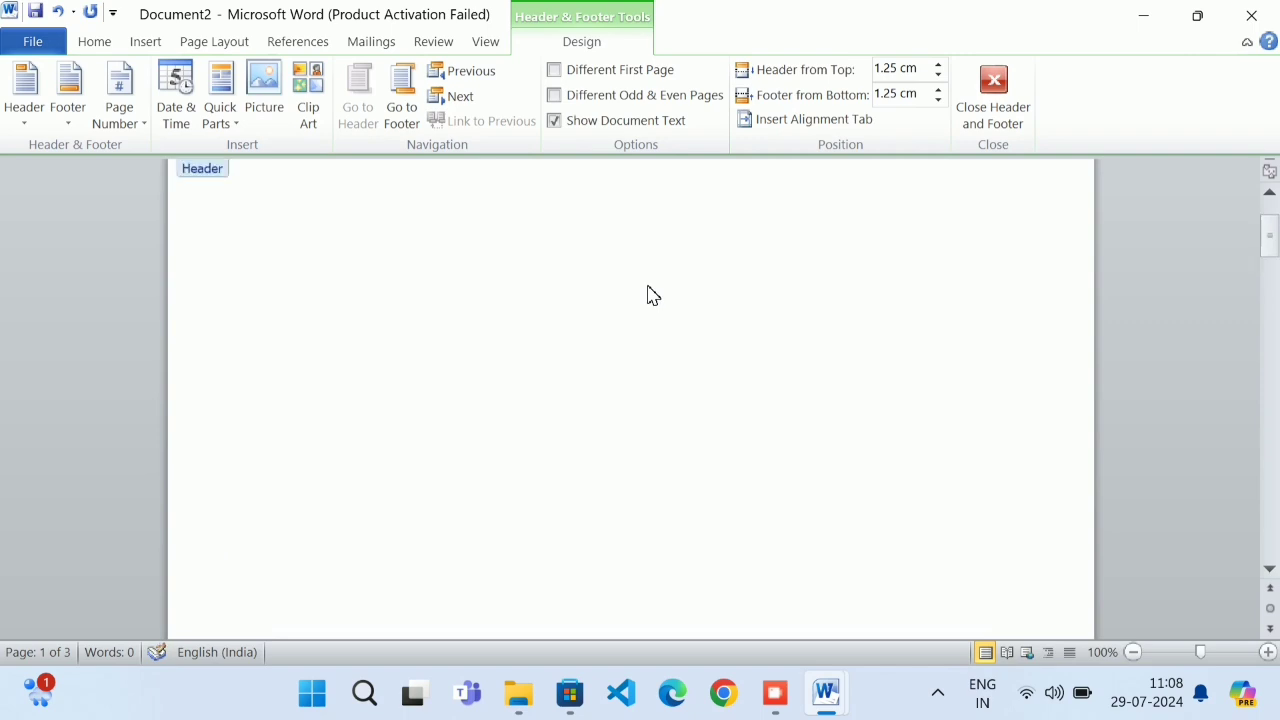
pyautogui.scroll(-3, 659, 295)
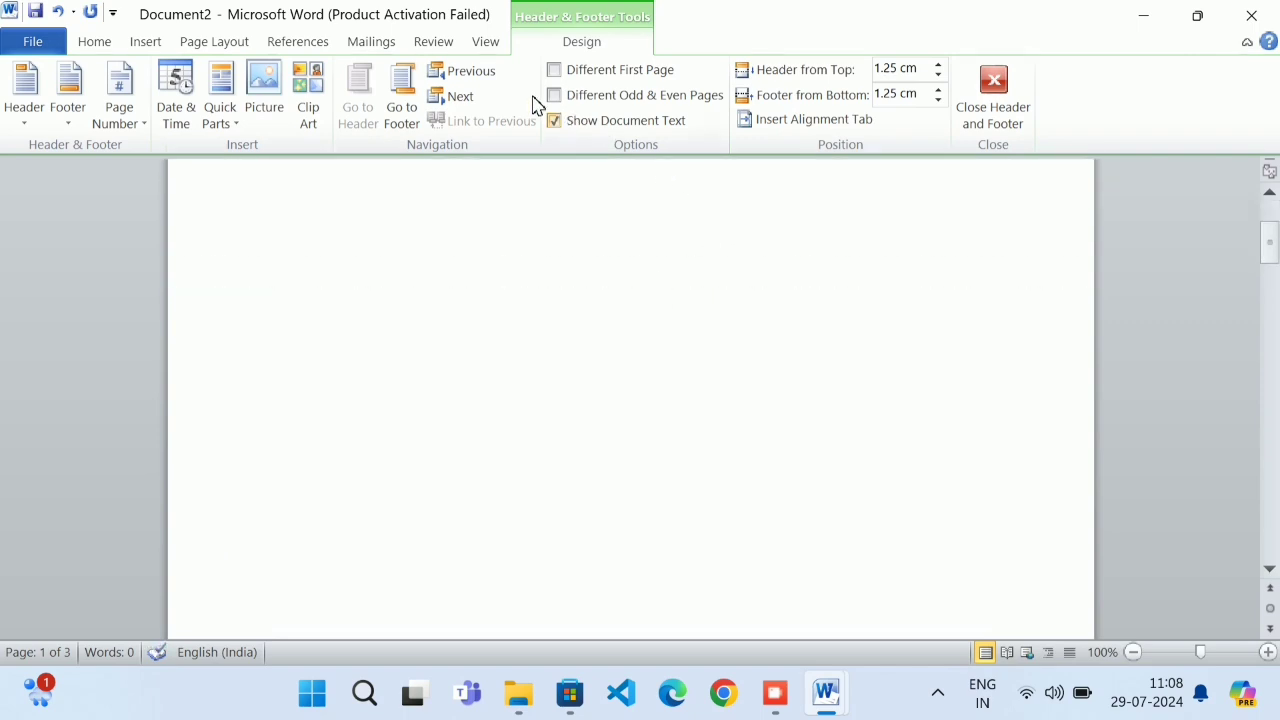
pyautogui.click(174, 45)
# Put a Simple Text Box in page 3's header, shorten it to four lines, then exit the header
pyautogui.click(161, 43)
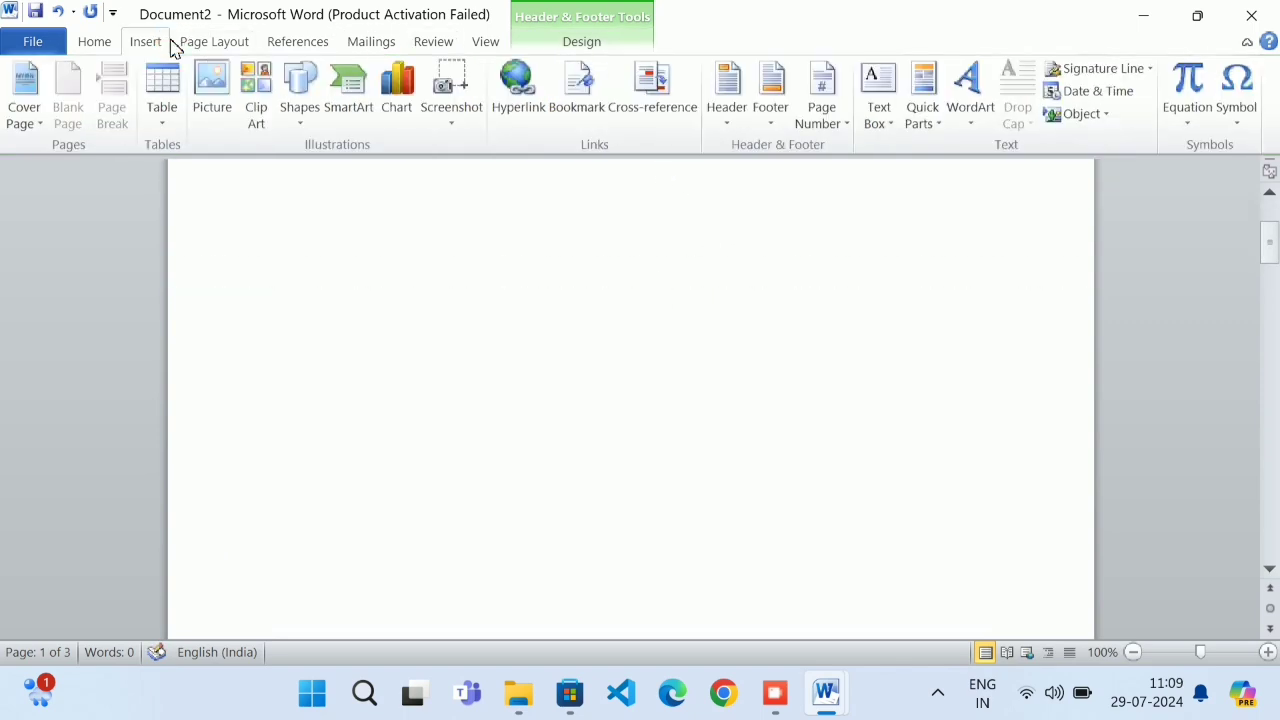
pyautogui.click(843, 118)
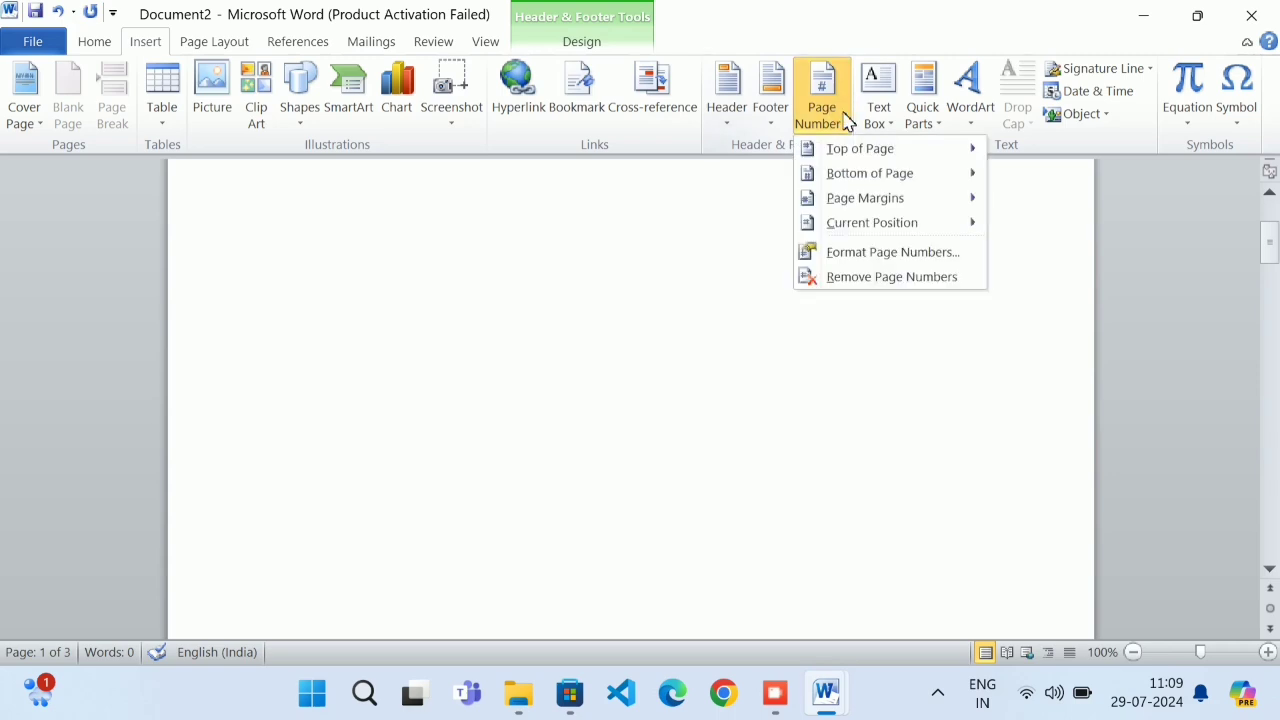
pyautogui.moveTo(843, 185)
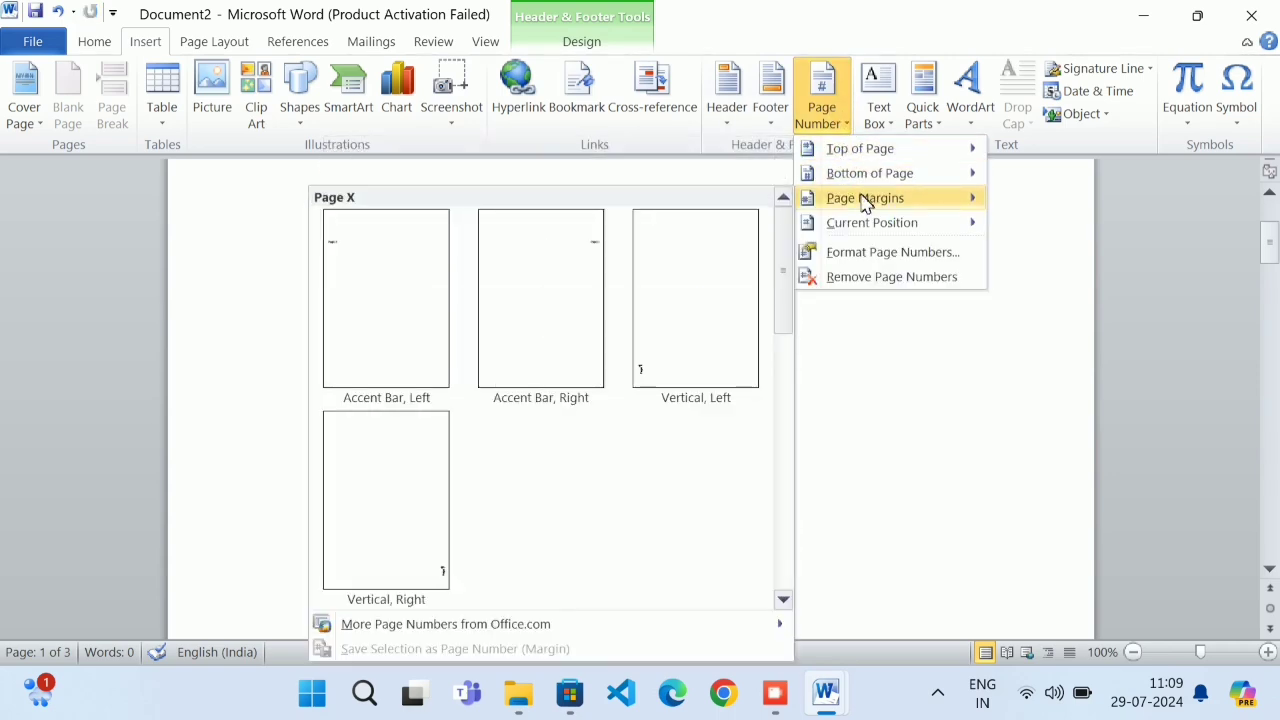
pyautogui.click(885, 128)
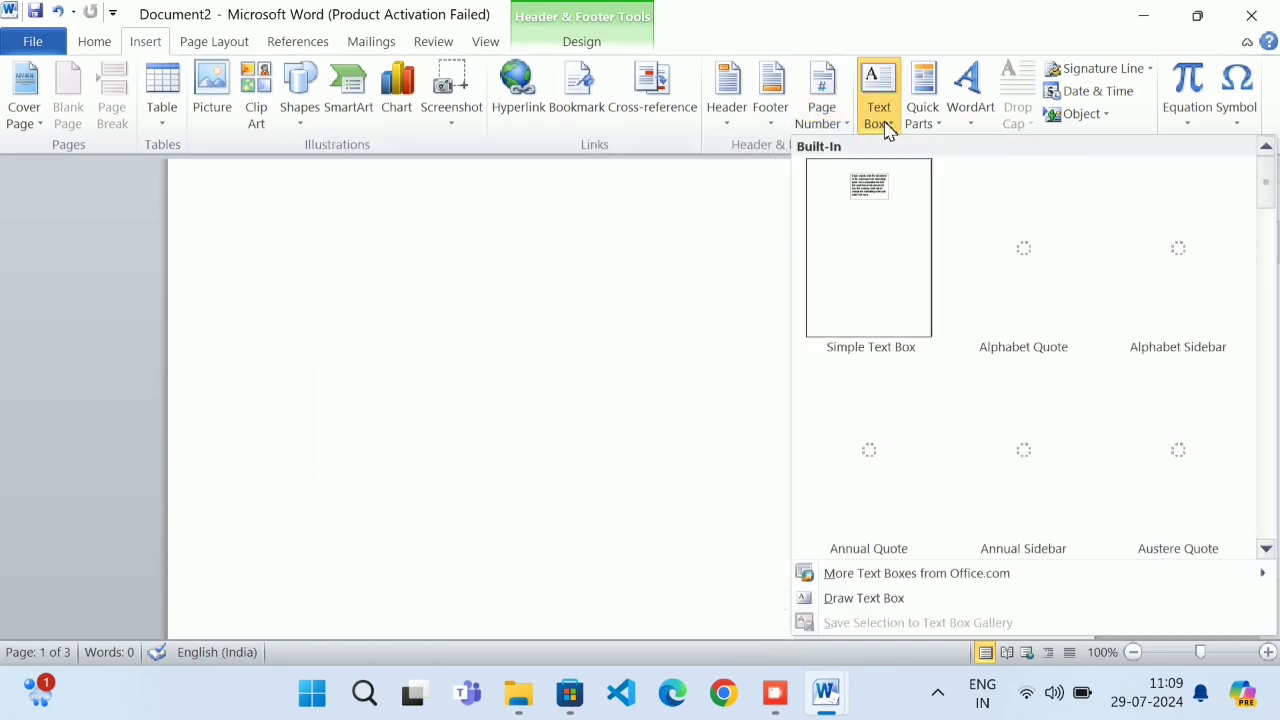
pyautogui.click(873, 229)
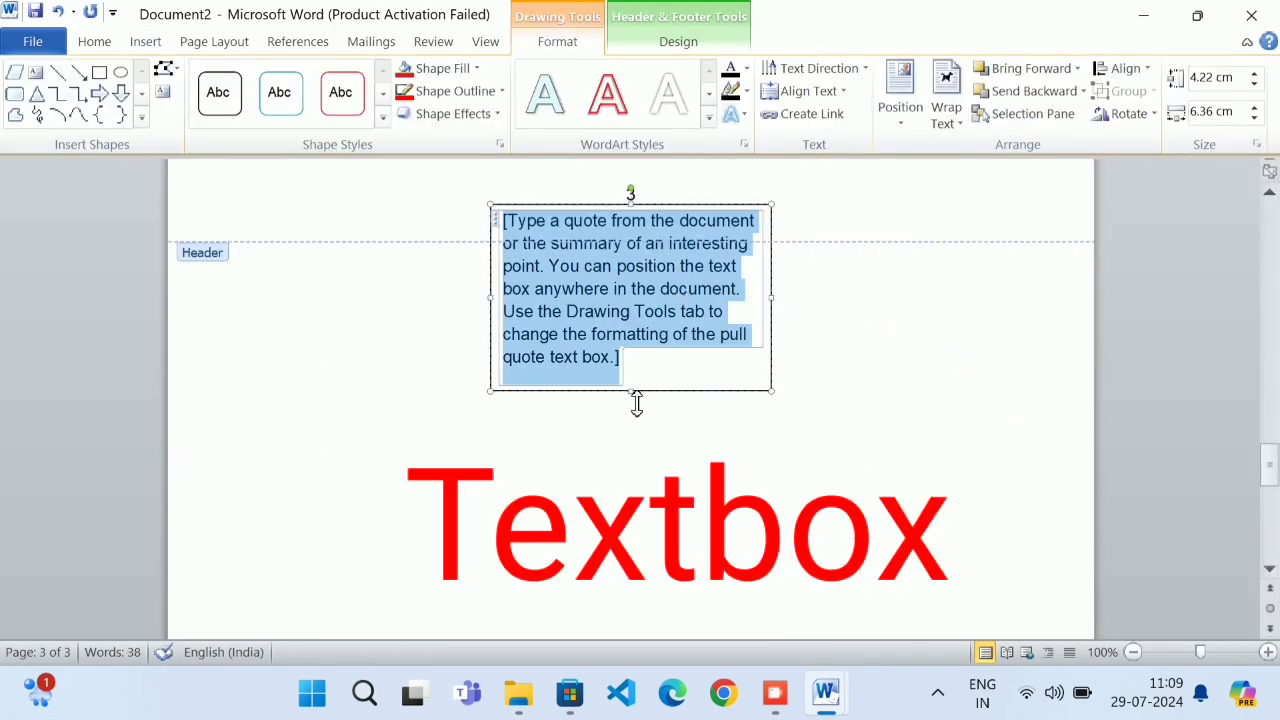
pyautogui.moveTo(636, 400); pyautogui.dragTo(655, 305)
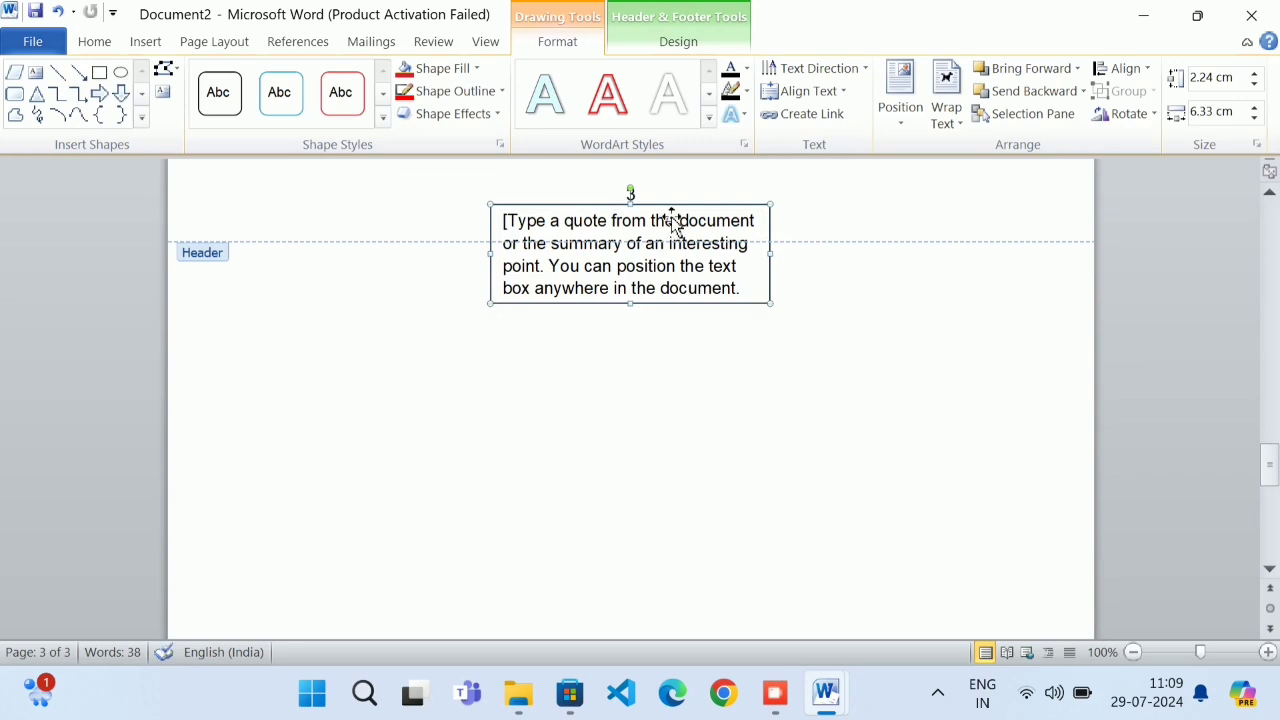
pyautogui.moveTo(672, 217); pyautogui.dragTo(674, 291)
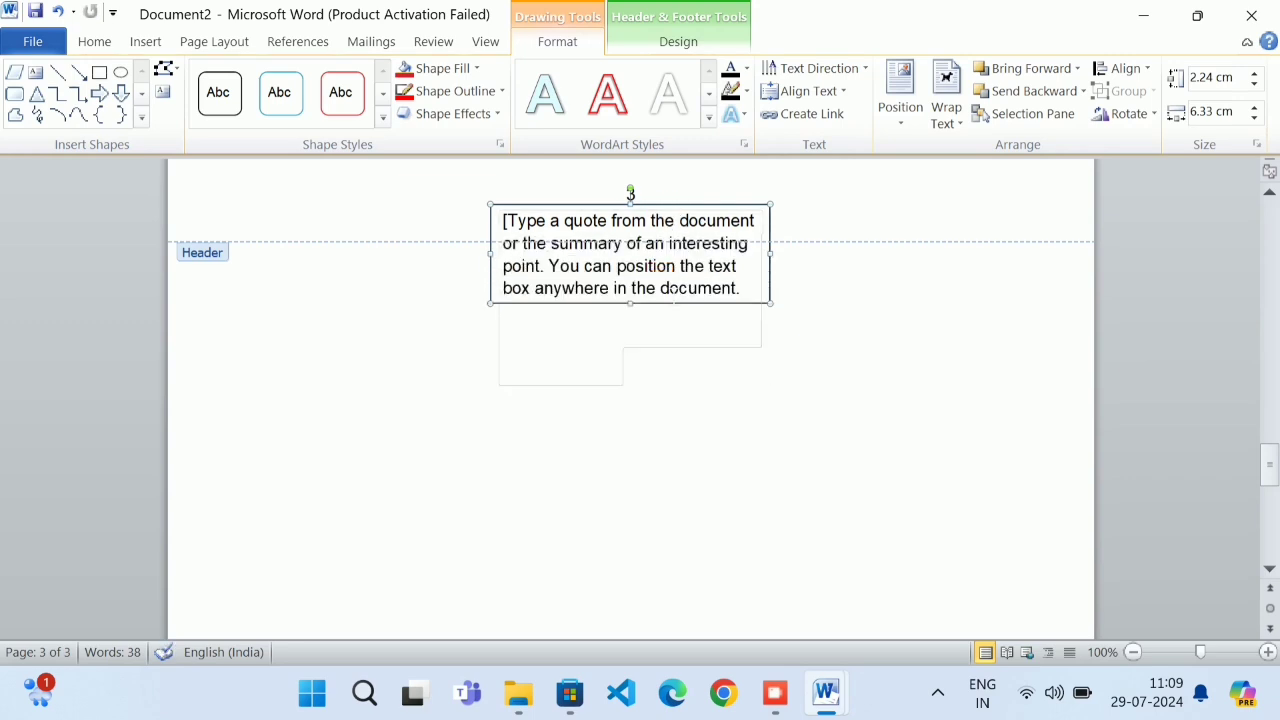
pyautogui.doubleClick(402, 340)
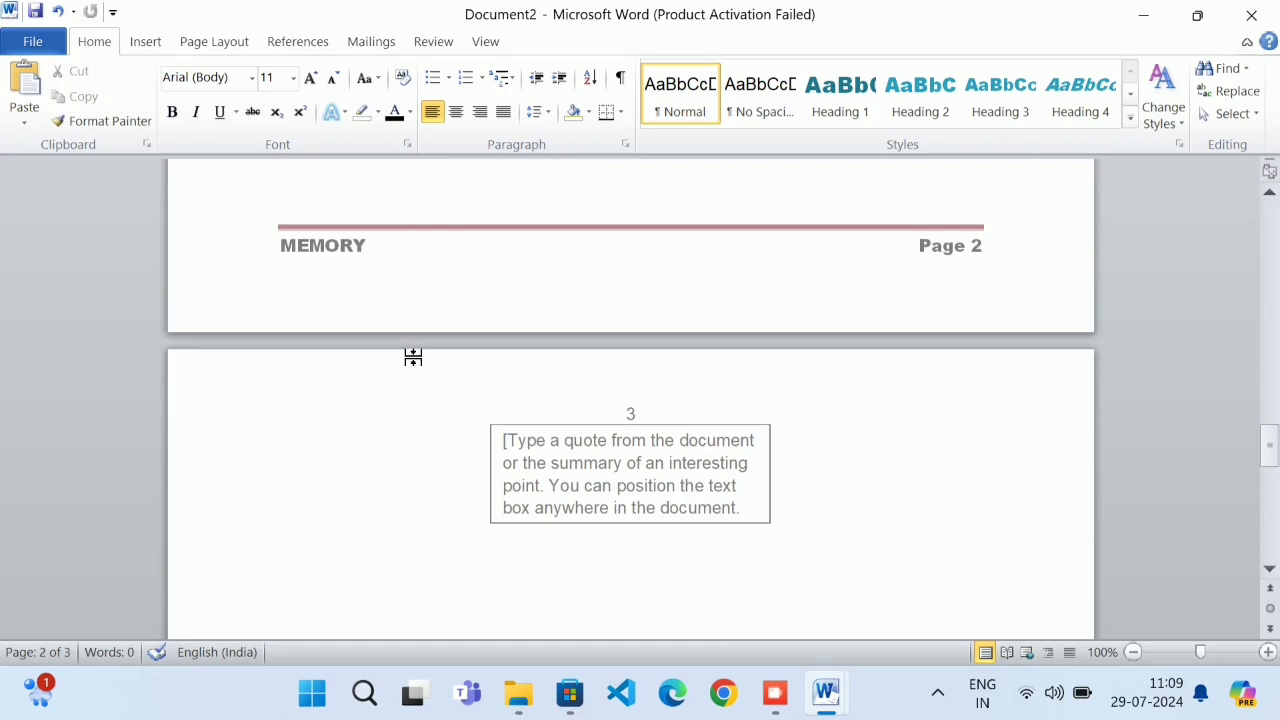
# Delete the placeholder quote text box from page 3's header, leaving only page number 3
pyautogui.scroll(-2, 410, 358)
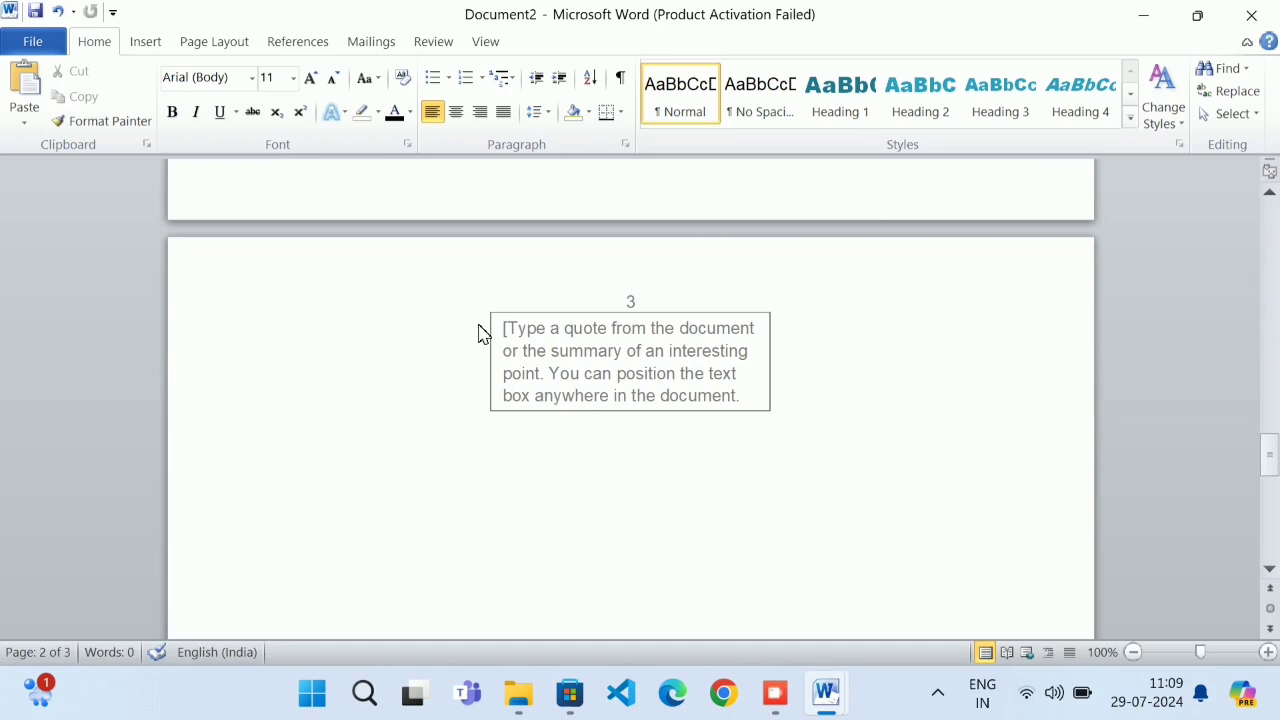
pyautogui.doubleClick(655, 338)
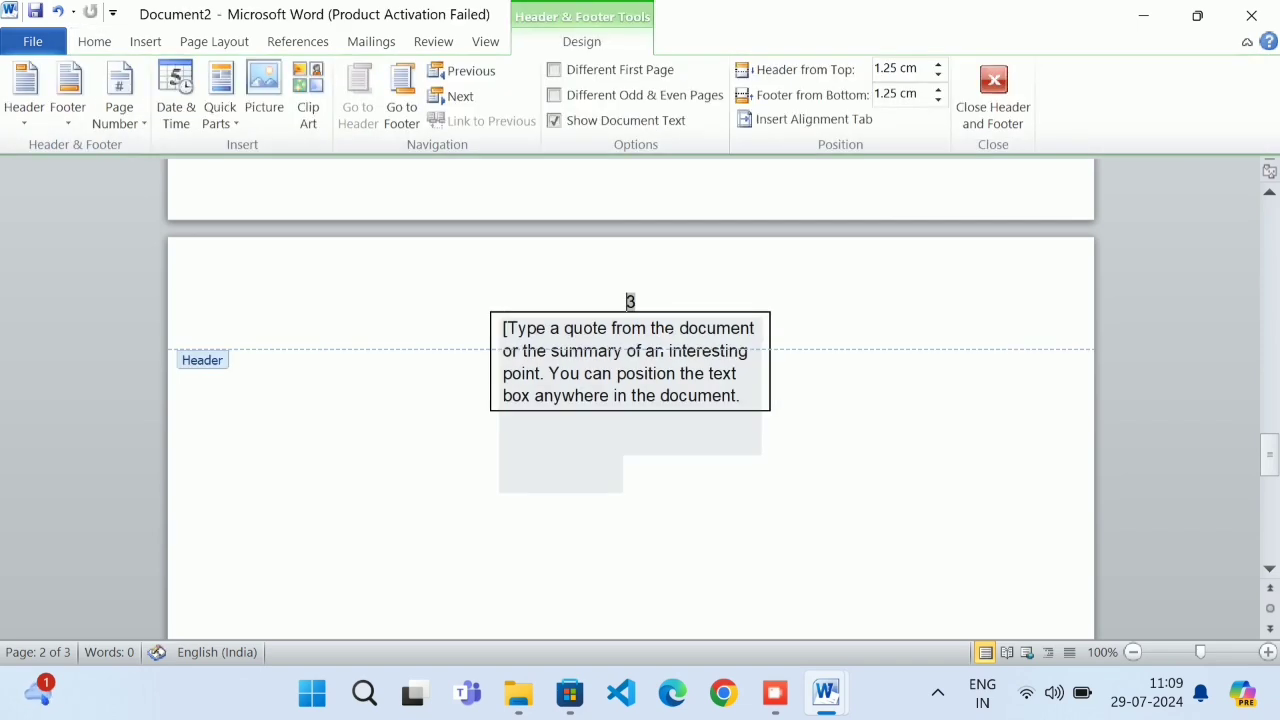
pyautogui.click(667, 315)
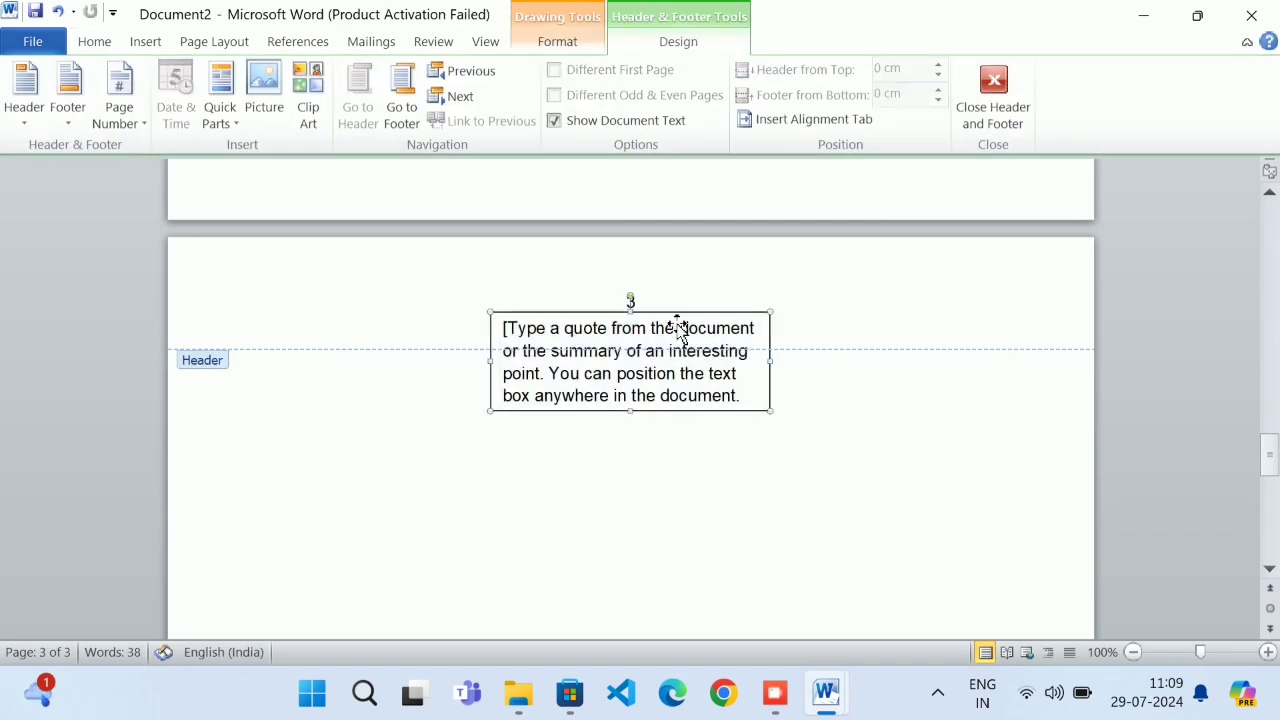
pyautogui.press('Delete')
pyautogui.doubleClick(414, 514)
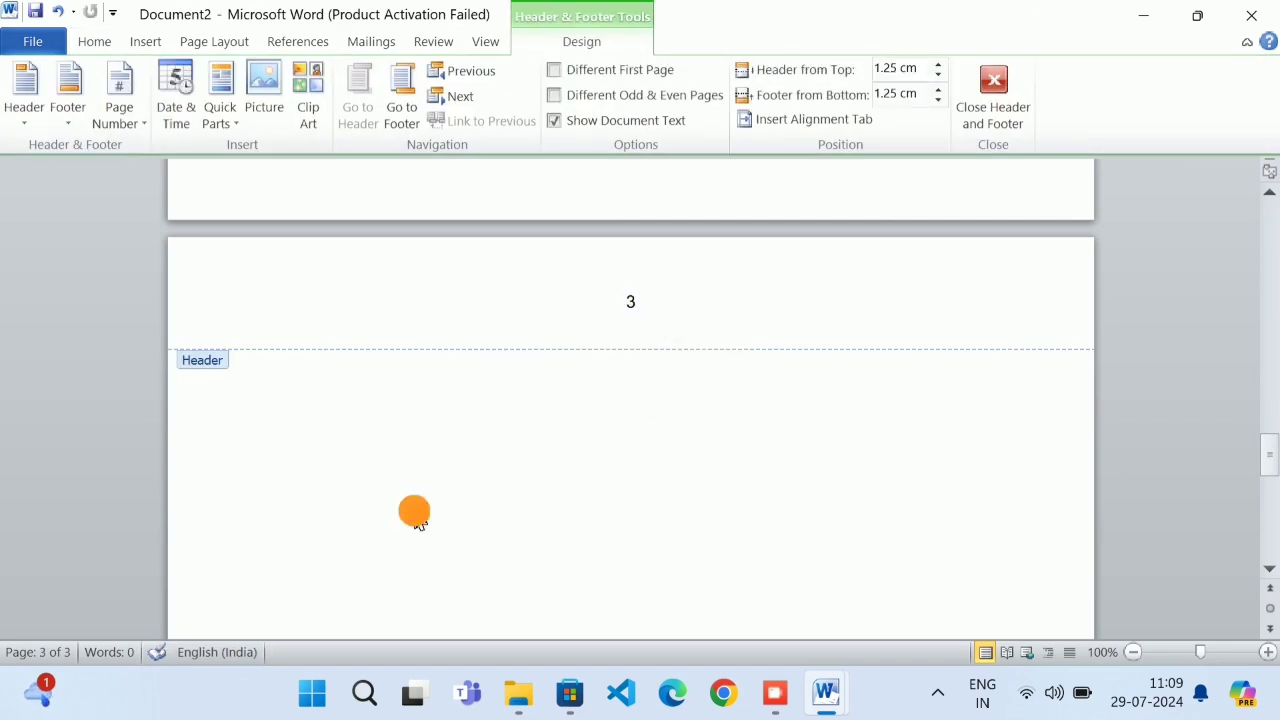
# Add a Simple Text Box on page 3 reading THIS IS VERY IMPORTANT, shortened to one line
pyautogui.click(346, 340)
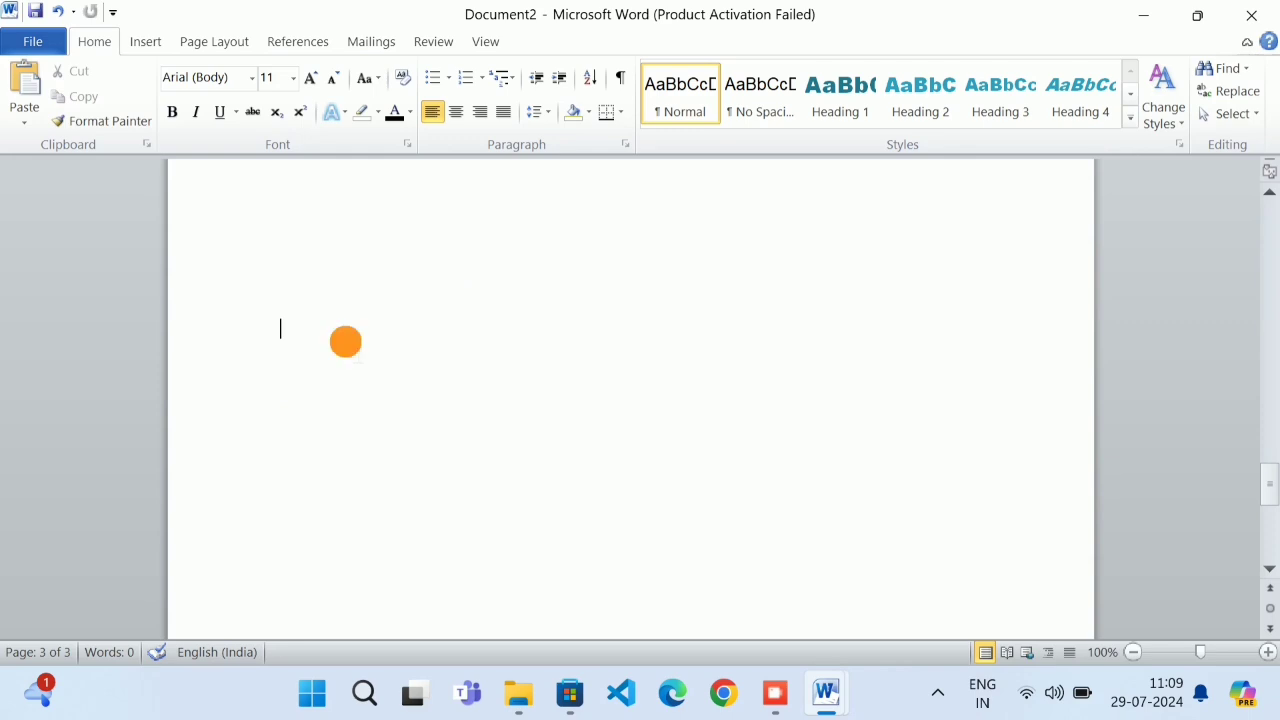
pyautogui.click(130, 42)
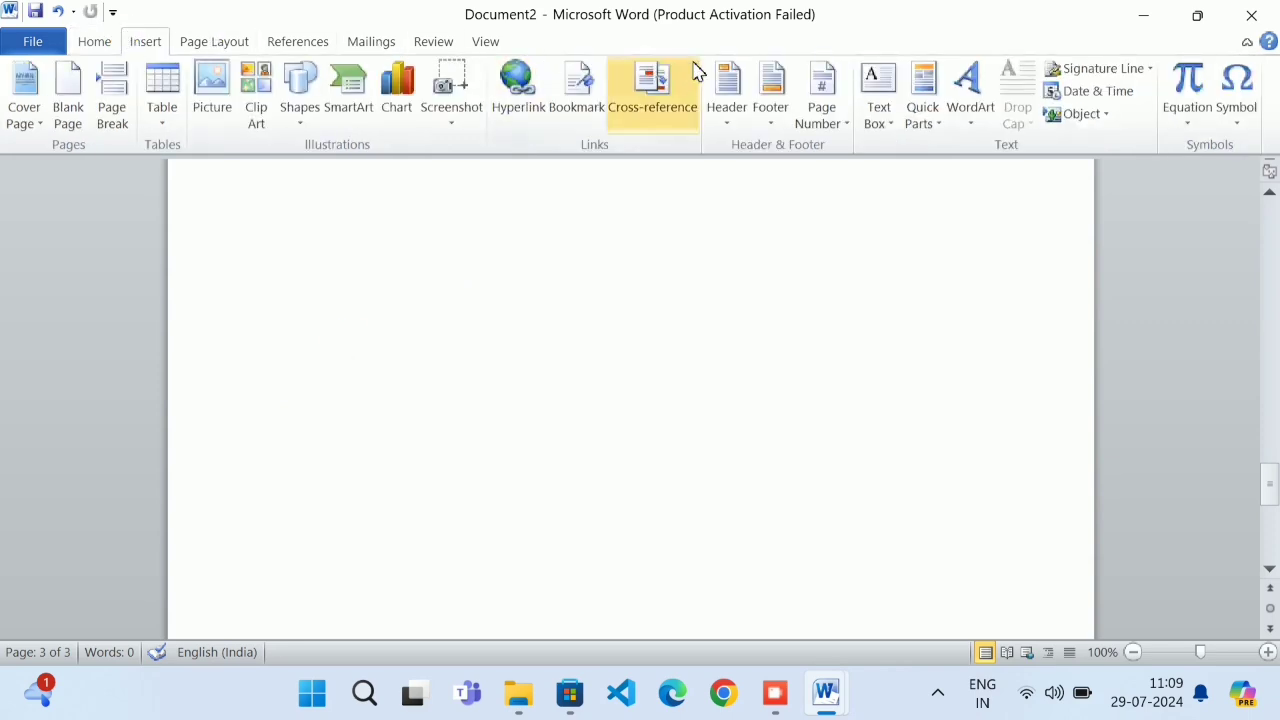
pyautogui.click(874, 126)
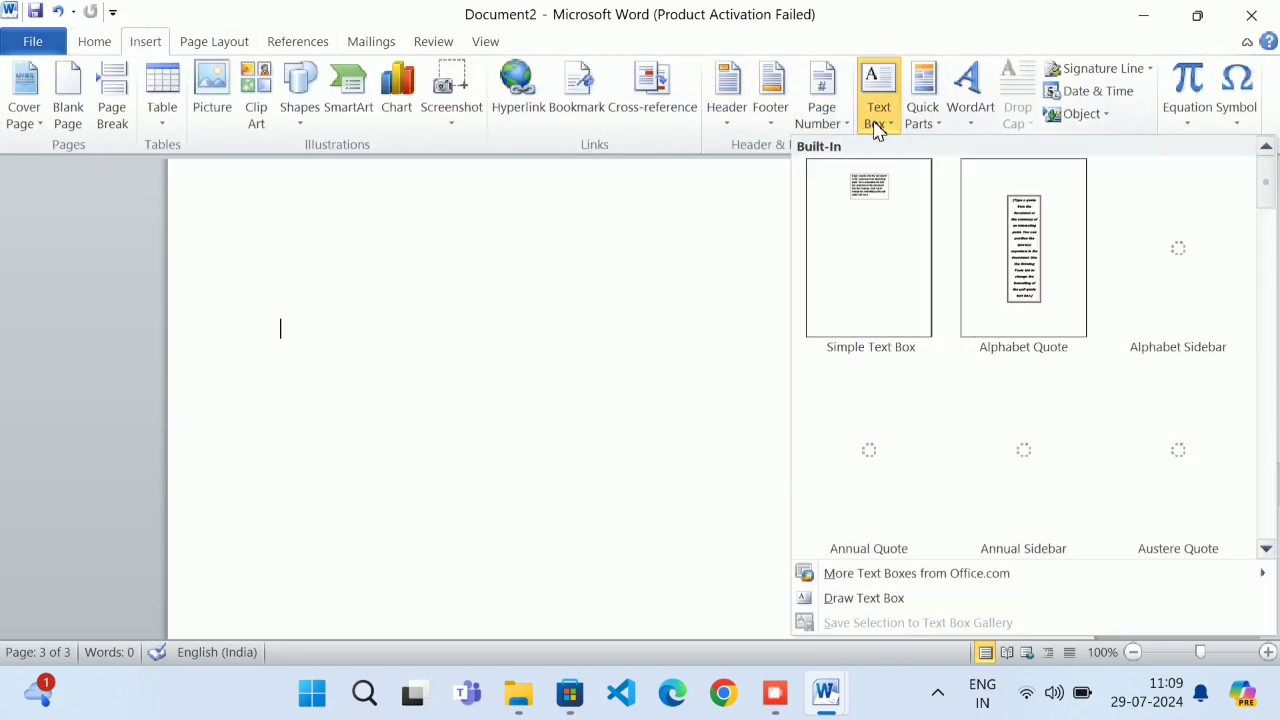
pyautogui.click(866, 280)
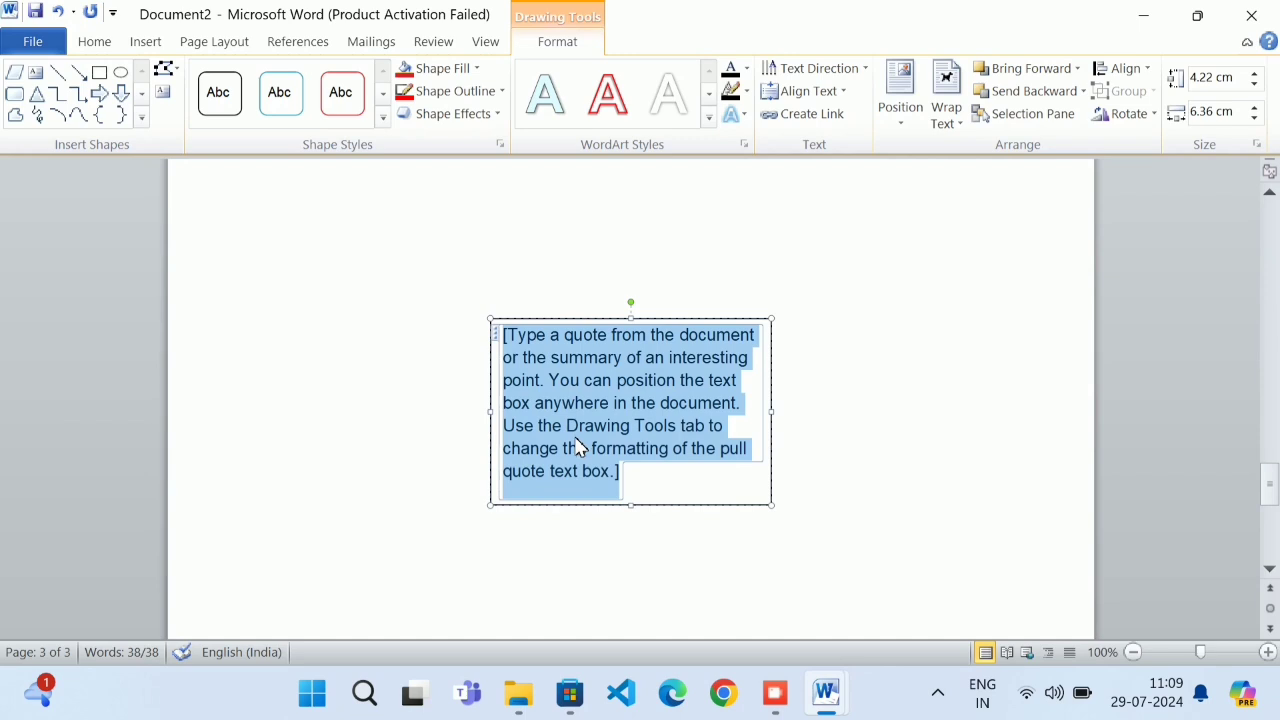
pyautogui.write('THIS I')
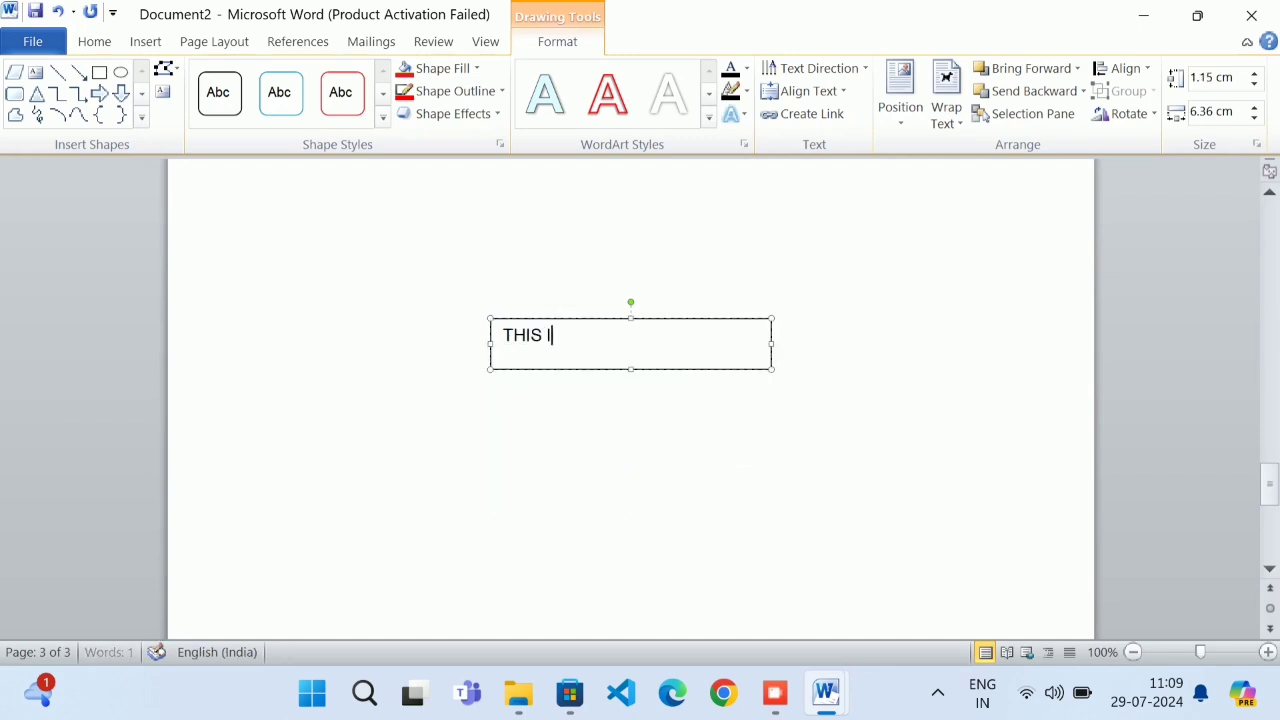
pyautogui.write('S VERY IMPORTANT')
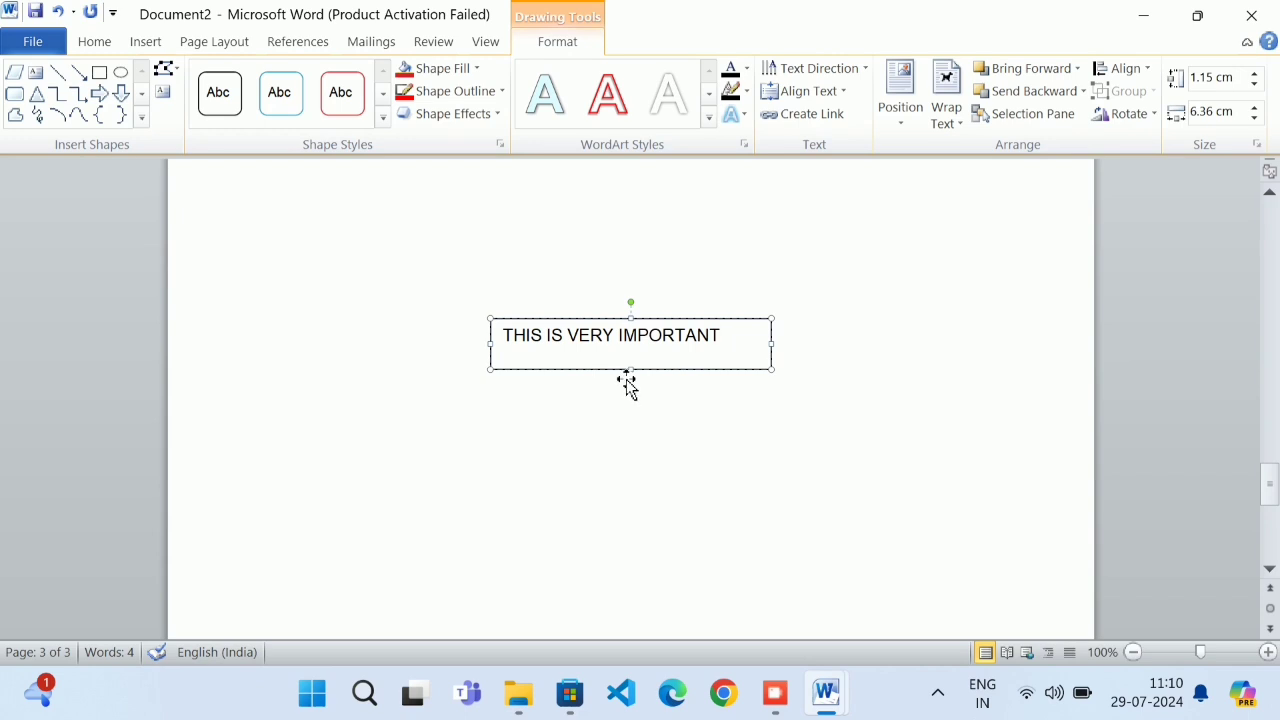
pyautogui.moveTo(634, 372); pyautogui.dragTo(634, 360)
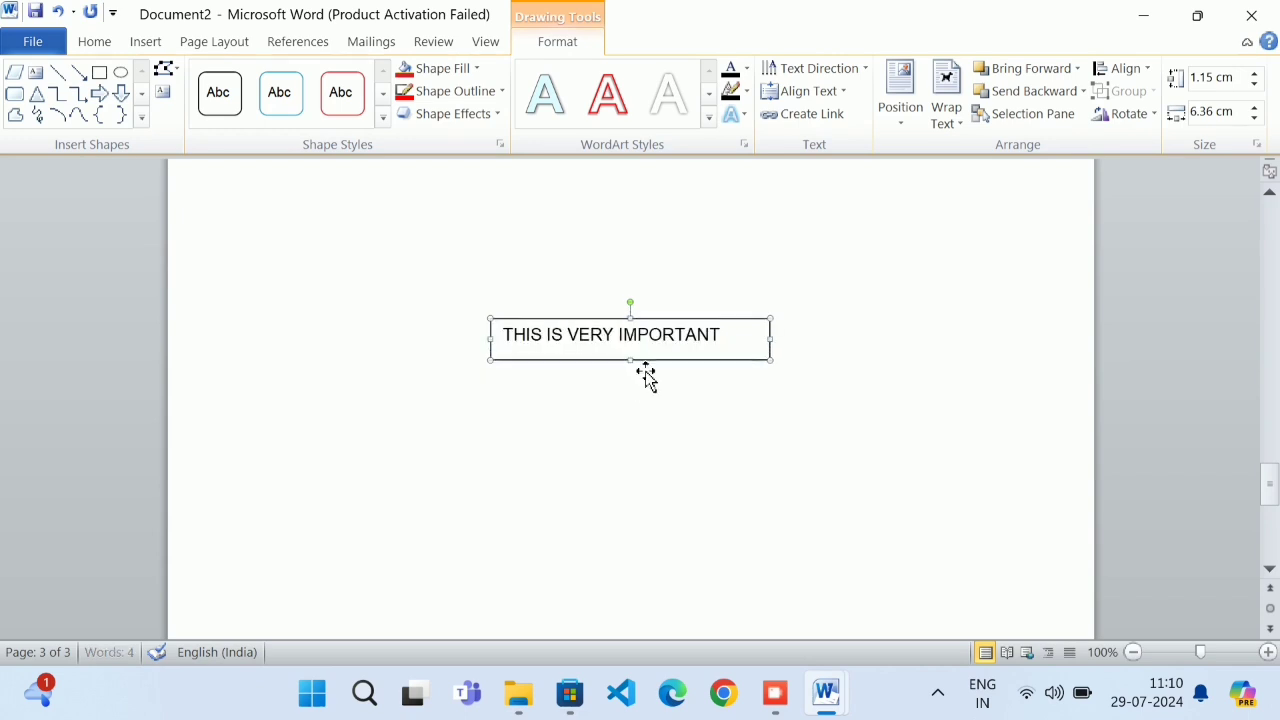
# Set the THIS IS VERY IMPORTANT text box's wrapping to In Line with Text
pyautogui.click(641, 359)
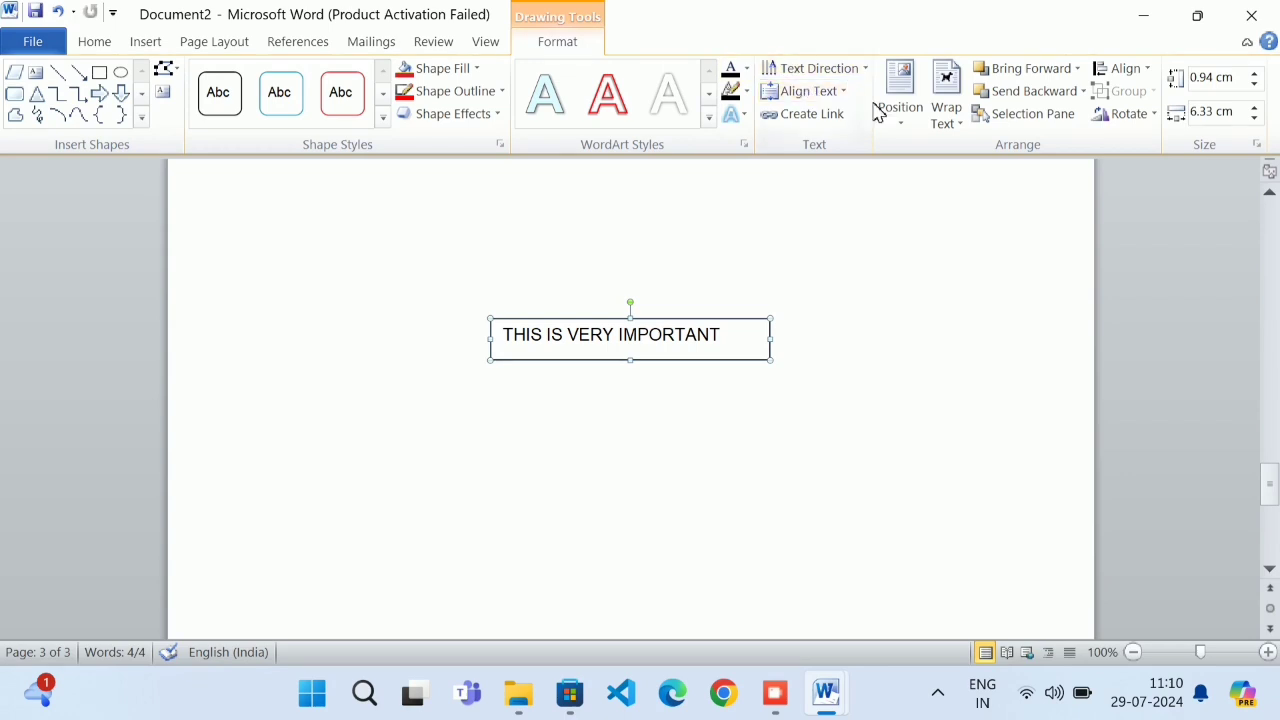
pyautogui.click(946, 120)
pyautogui.click(965, 149)
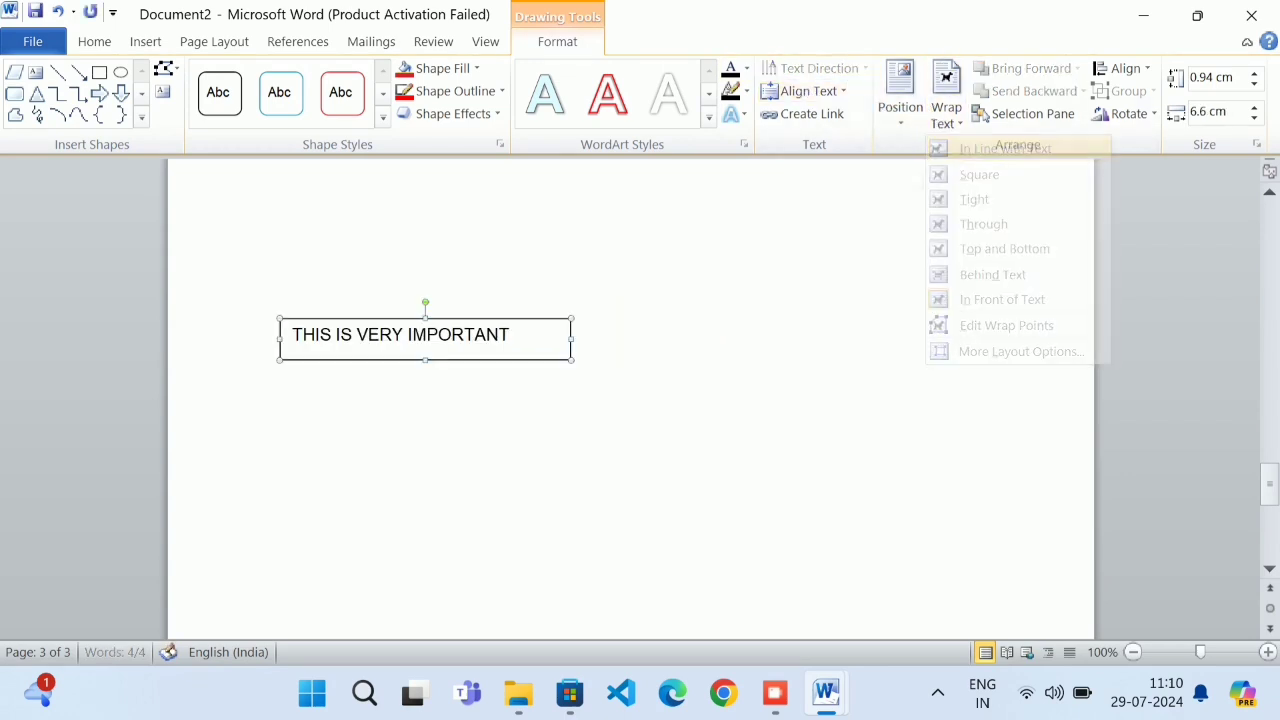
pyautogui.click(290, 363)
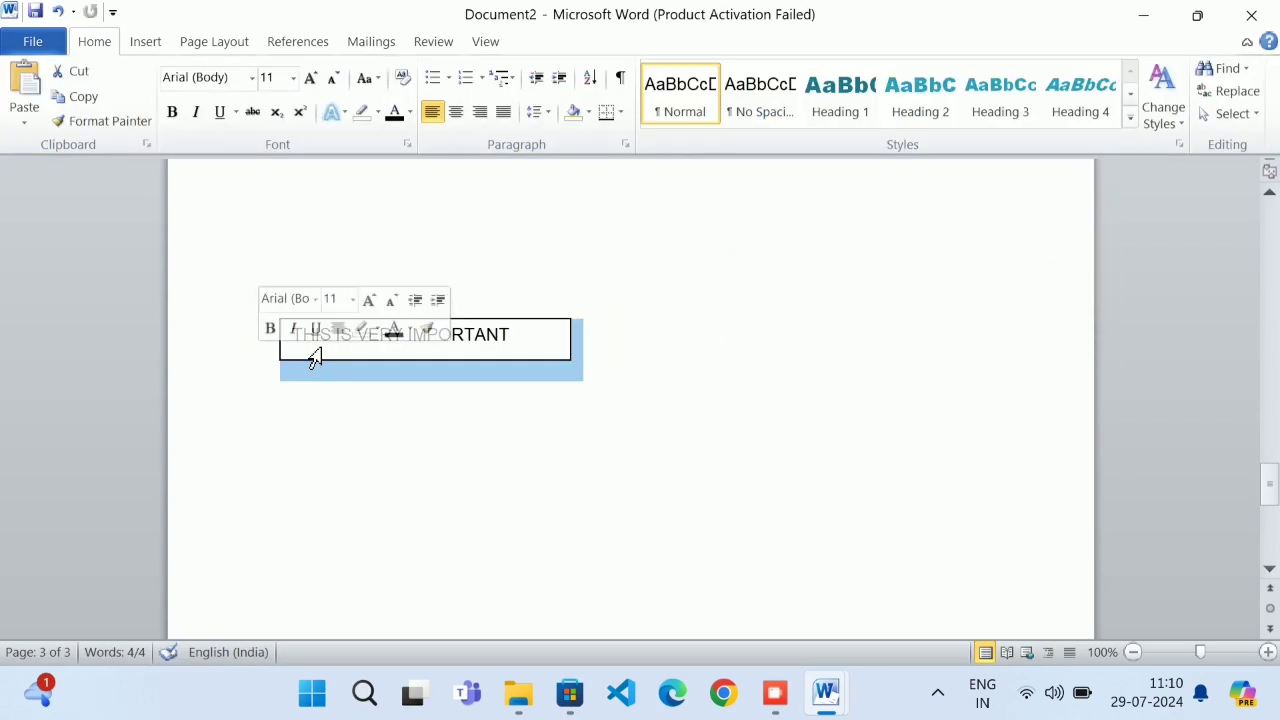
# Type 'I AM GIVING THIS AS REFERENCE' before the inline text box
pyautogui.click(279, 355)
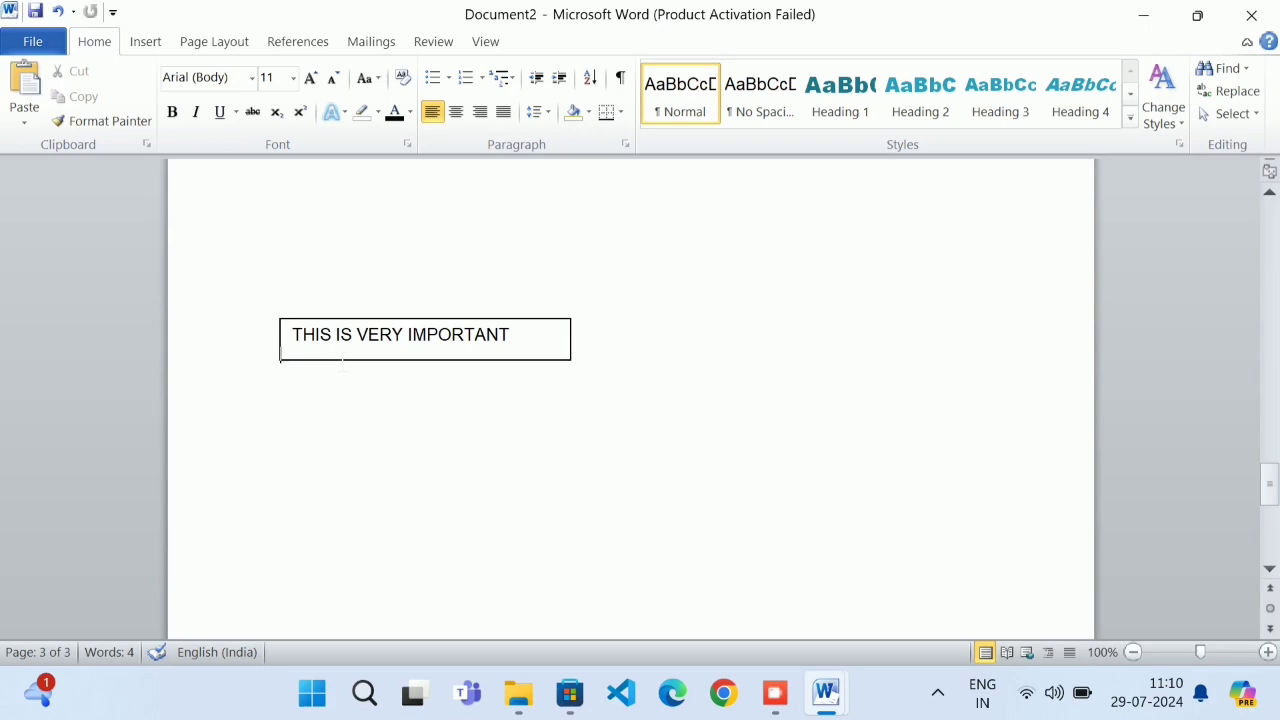
pyautogui.write('I')
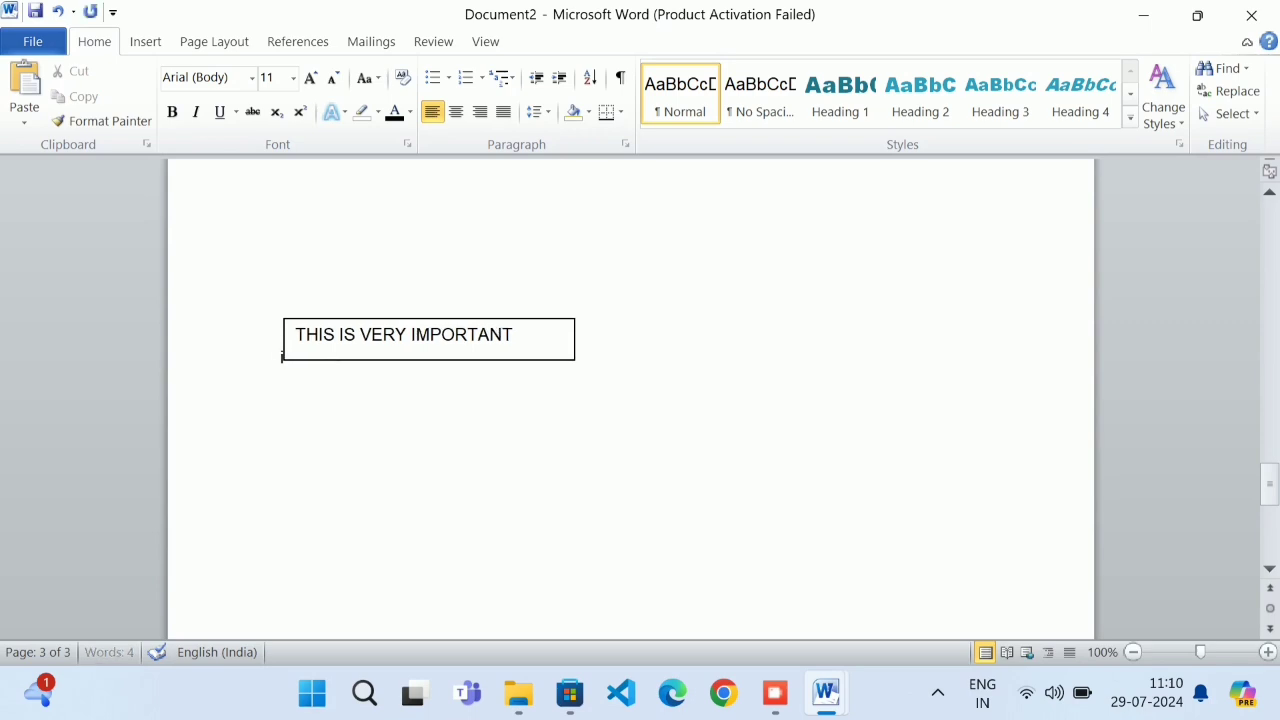
pyautogui.press('BackSpace')
pyautogui.write('I')
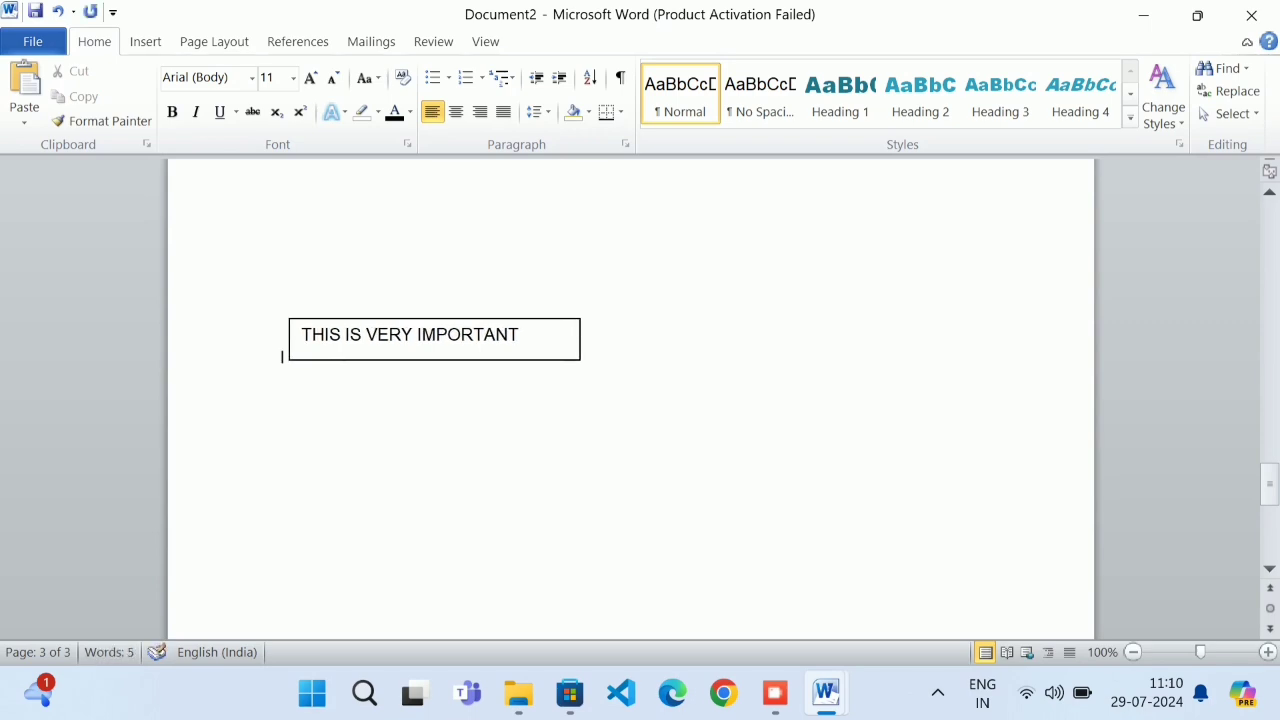
pyautogui.write('I AM')
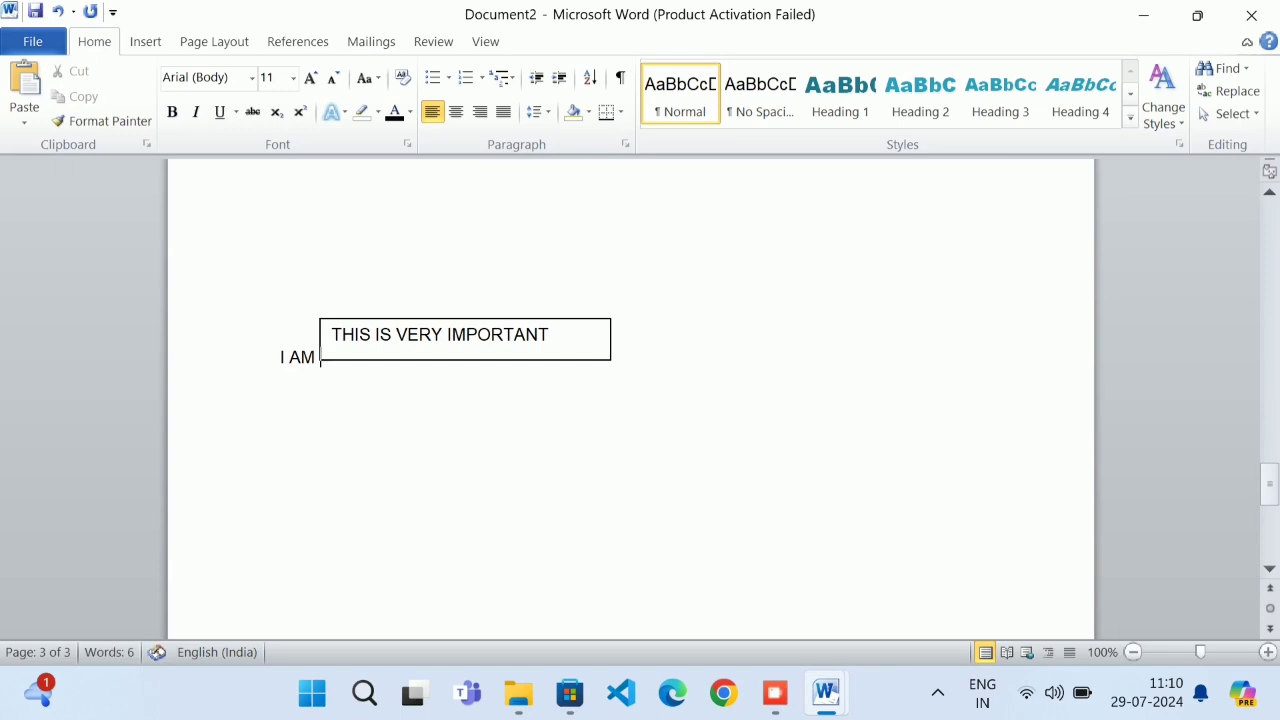
pyautogui.write(' GIVI')
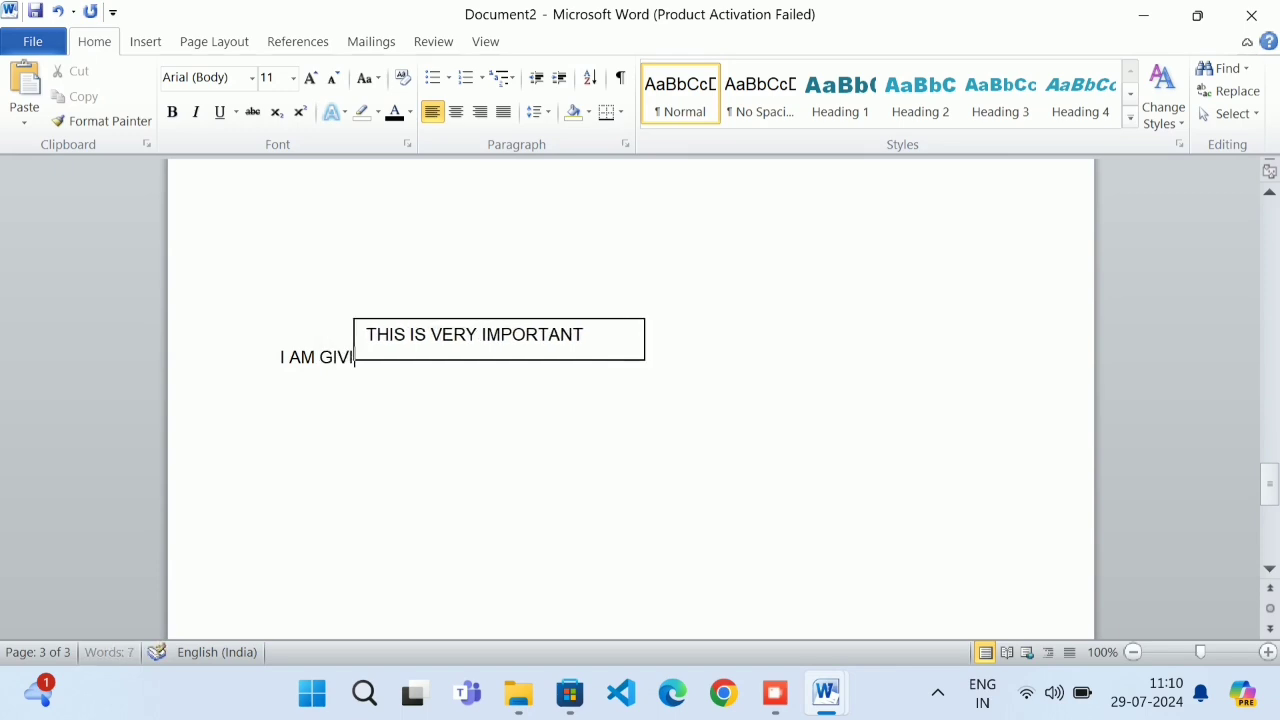
pyautogui.write('NG THI')
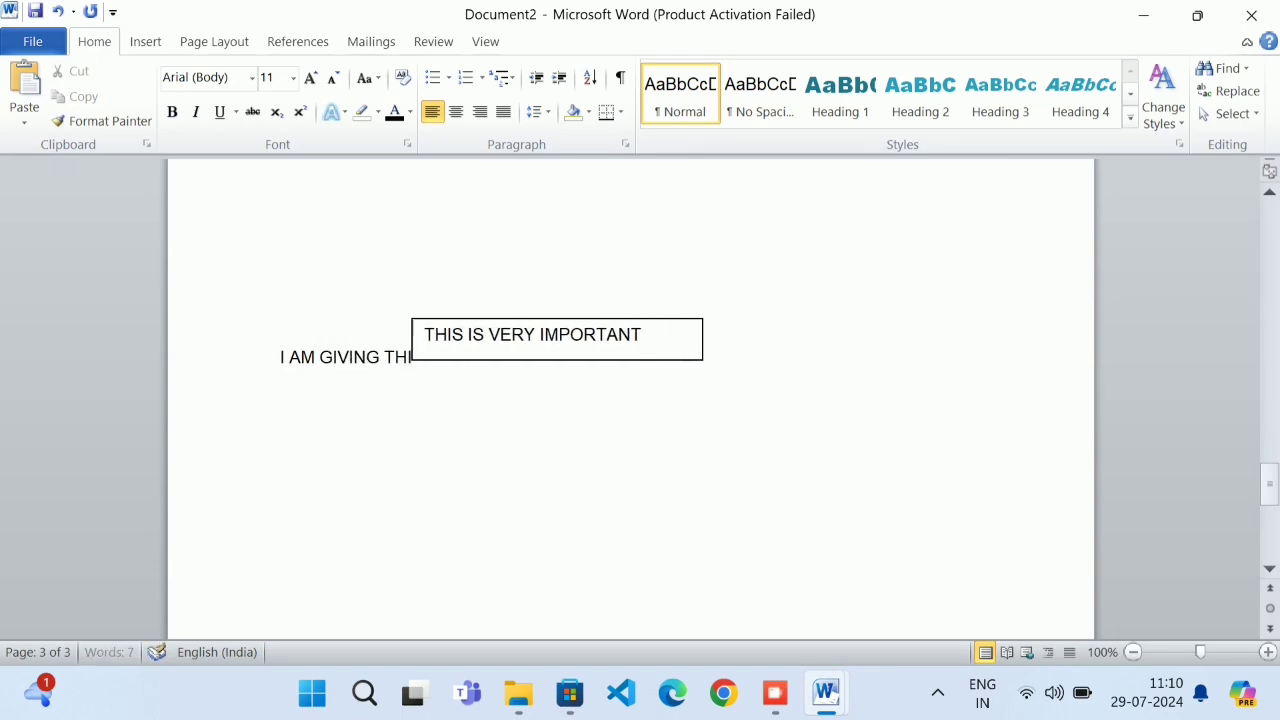
pyautogui.write('S AS REE')
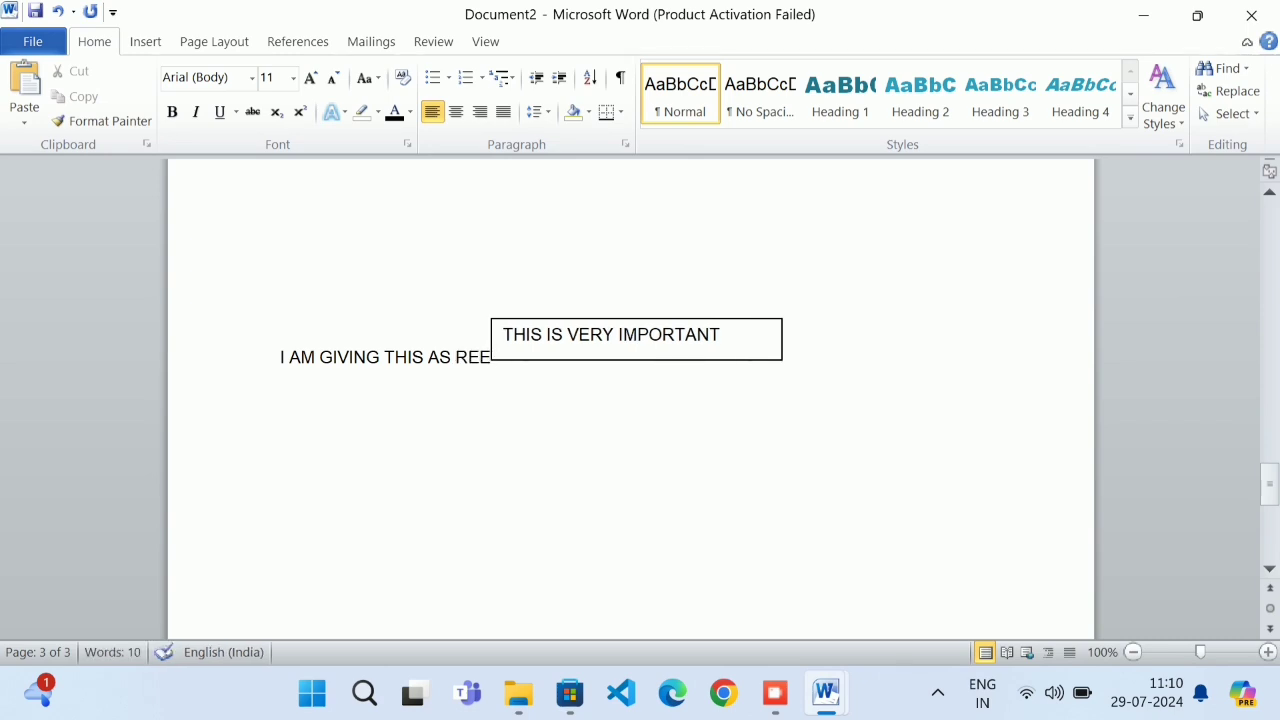
pyautogui.press('BackSpace')
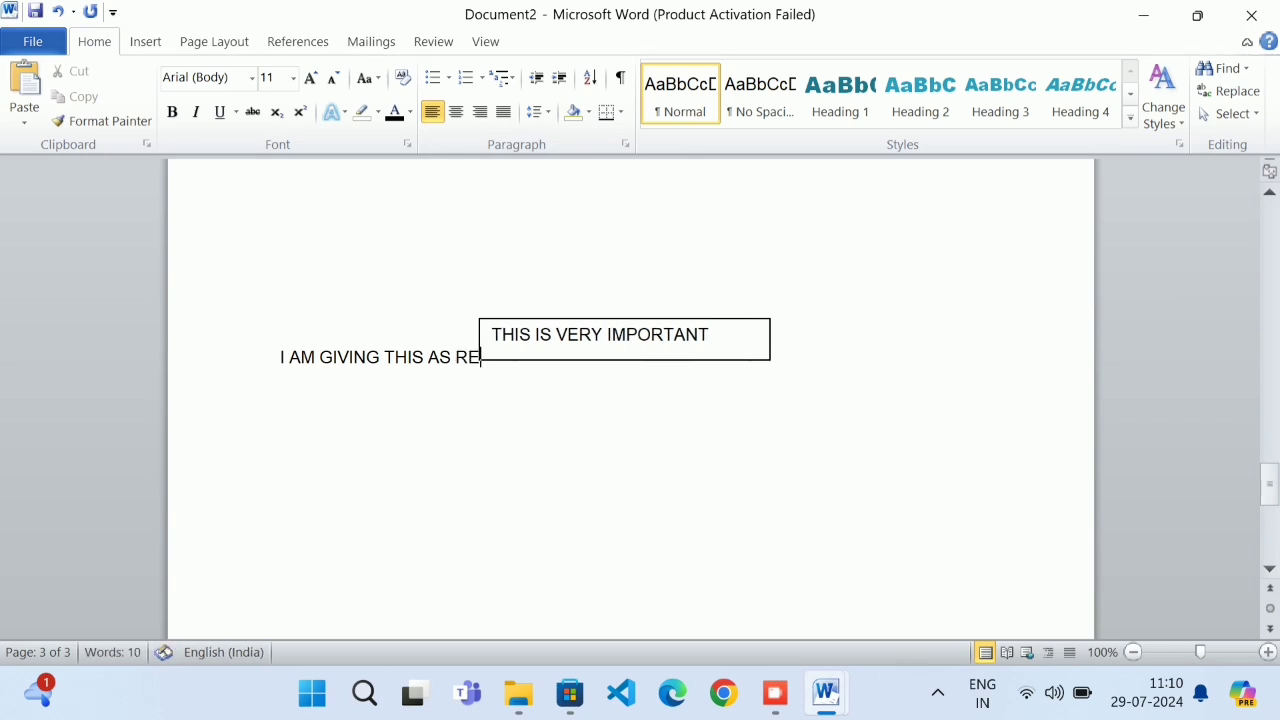
pyautogui.write('FERENCE')
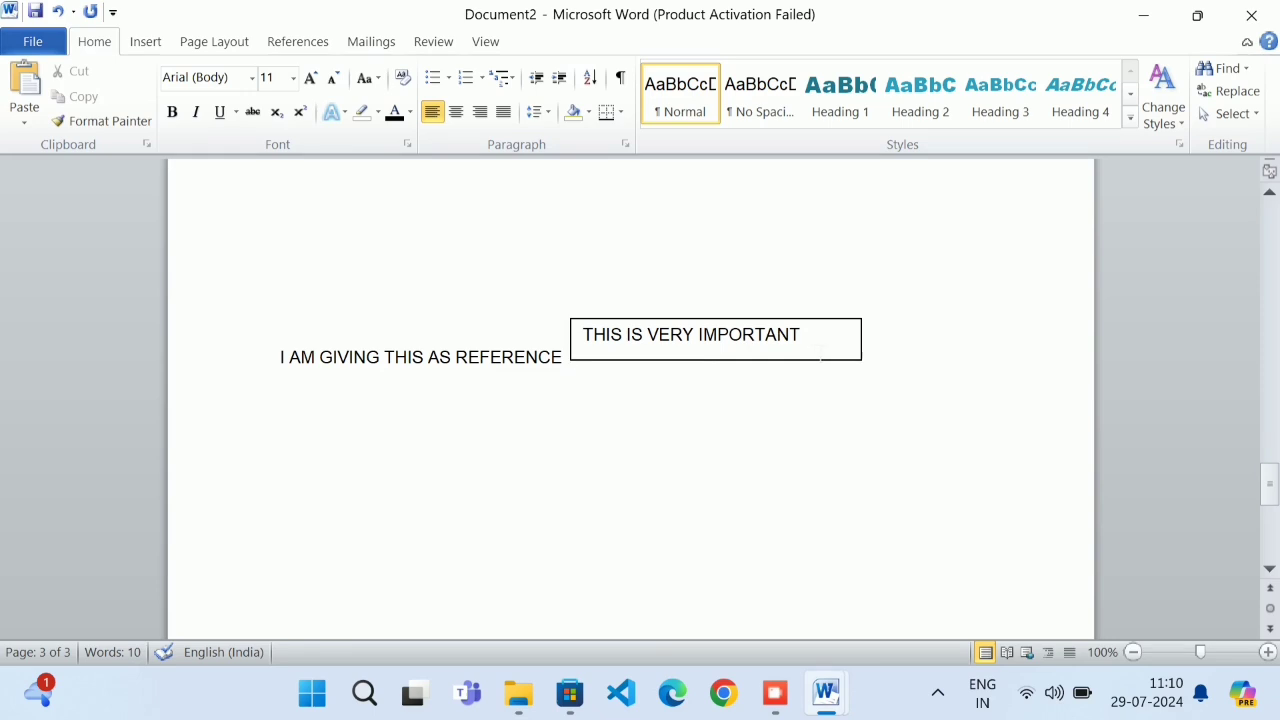
# Add a full stop after the THIS IS VERY IMPORTANT box and remove the stray letters
pyautogui.moveTo(810, 346); pyautogui.dragTo(571, 357)
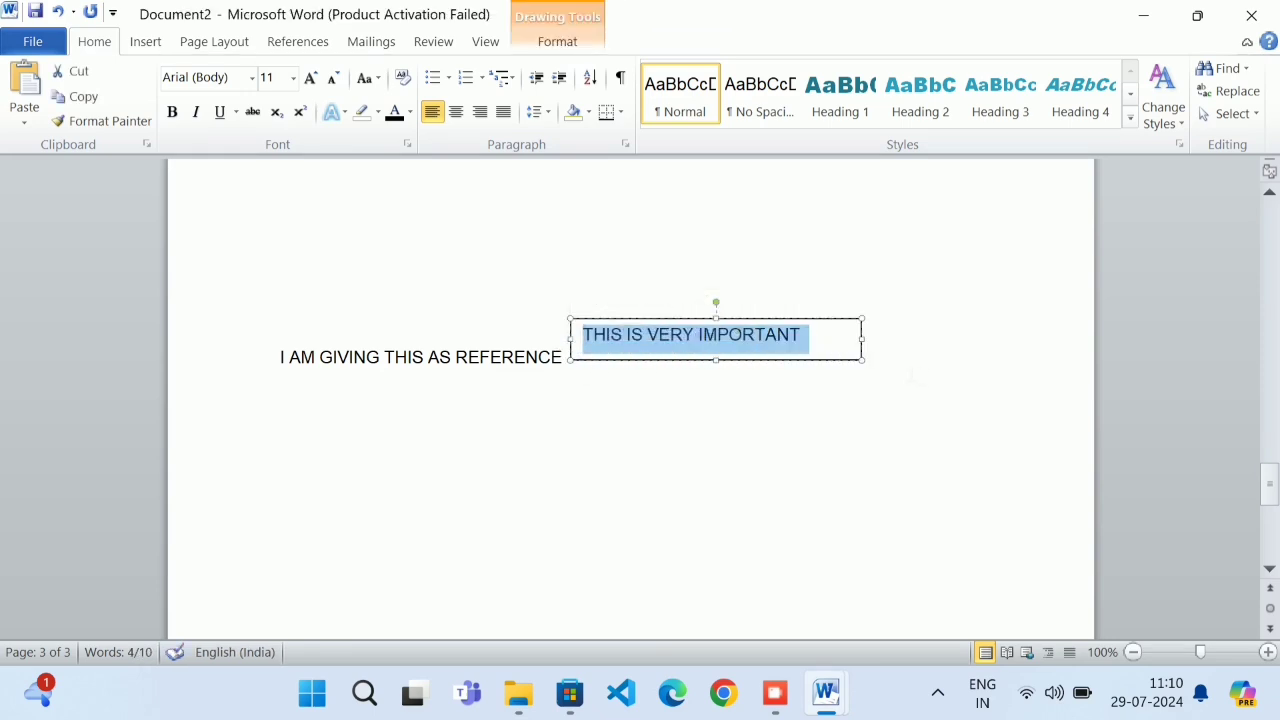
pyautogui.click(910, 376)
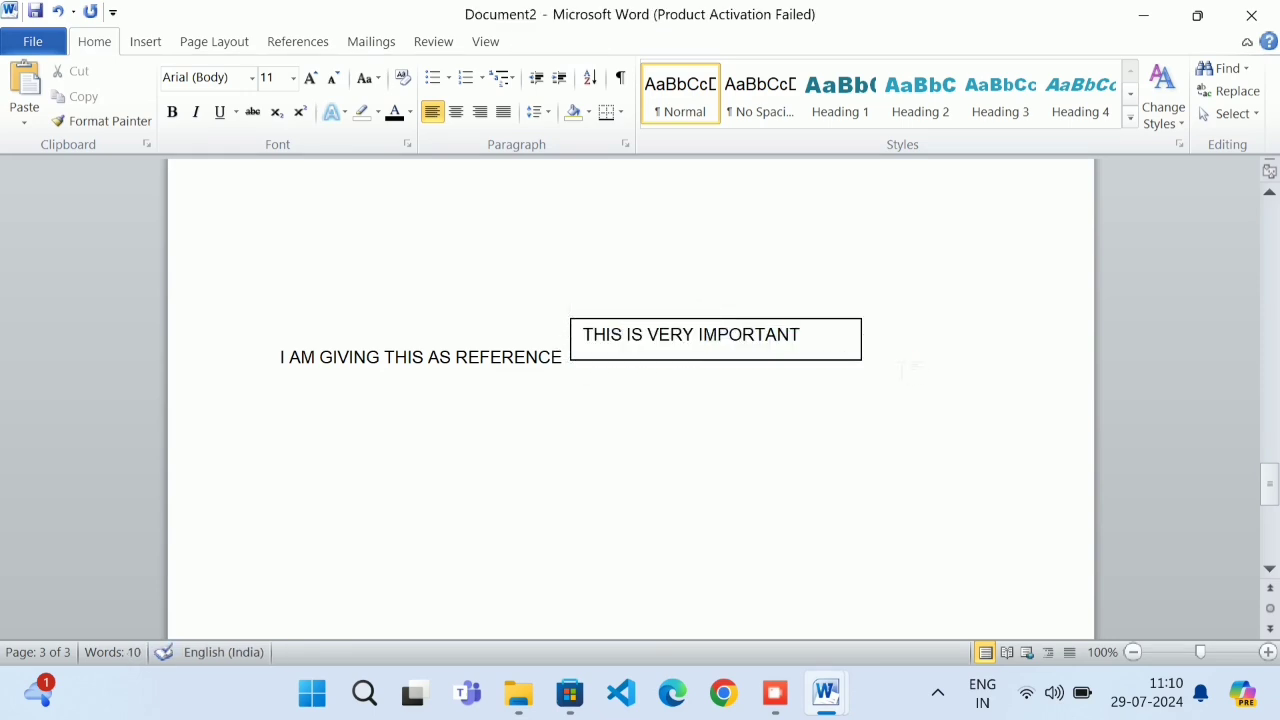
pyautogui.write('. UHYVUKHJ')
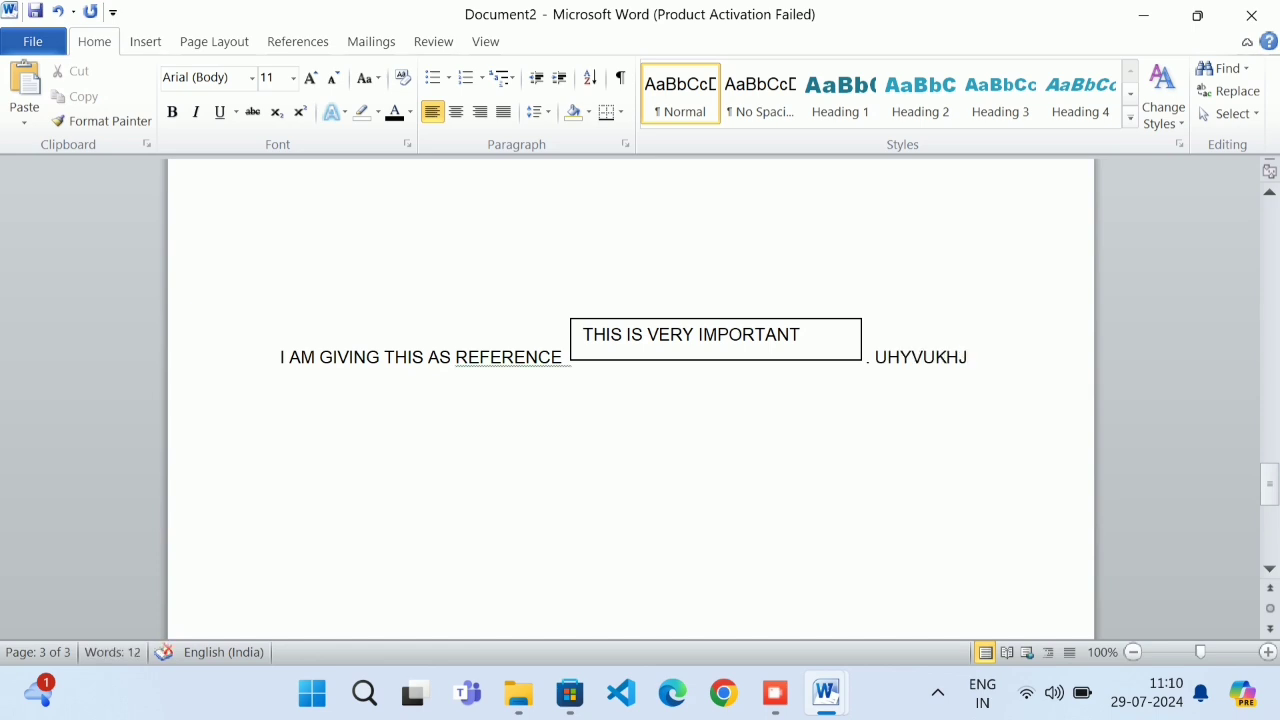
pyautogui.press('BackSpace')
pyautogui.press('BackSpace')
pyautogui.press('BackSpace')
pyautogui.press('BackSpace')
pyautogui.press('BackSpace')
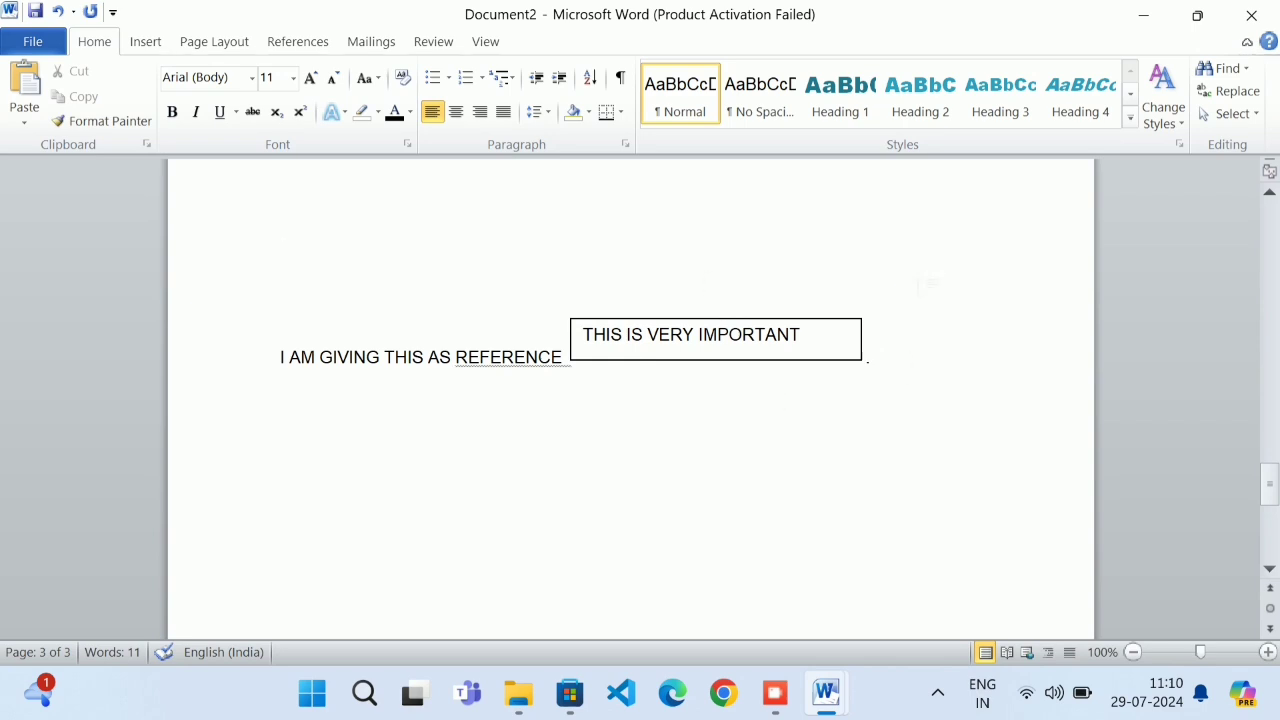
# Insert a Simple Text Box with placeholder quote text onto page 3
pyautogui.click(150, 45)
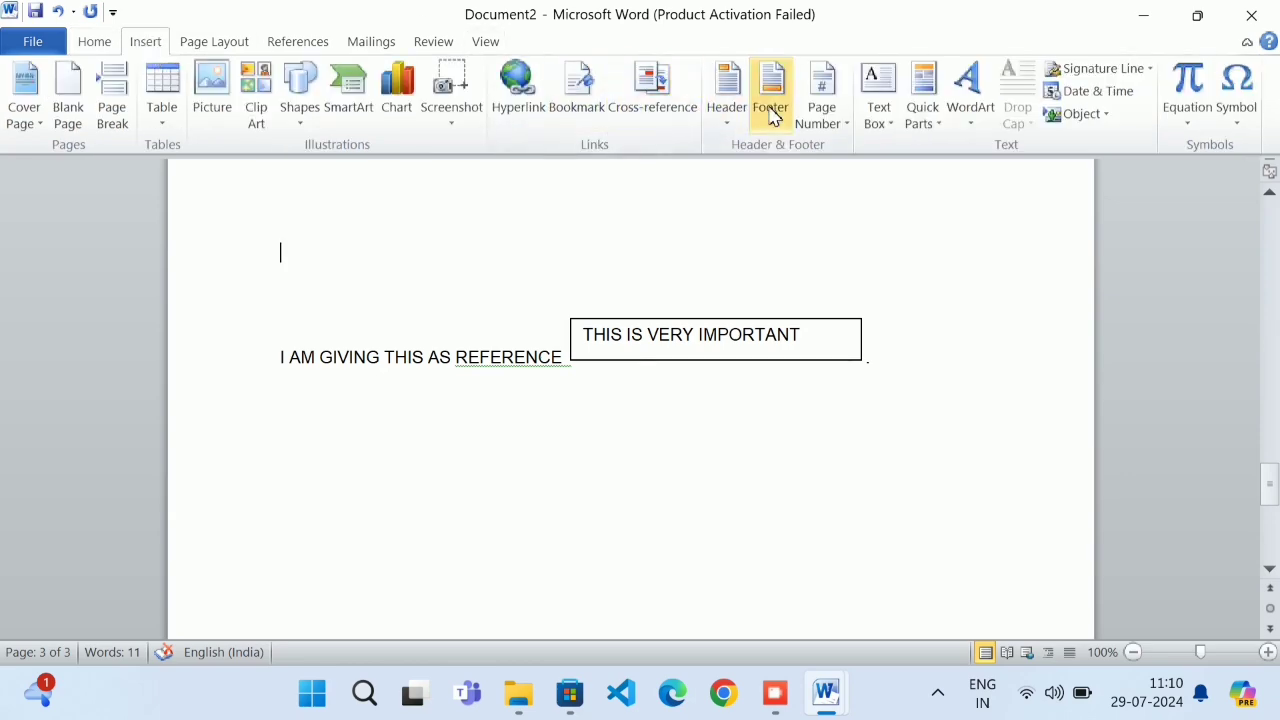
pyautogui.click(878, 107)
pyautogui.click(889, 180)
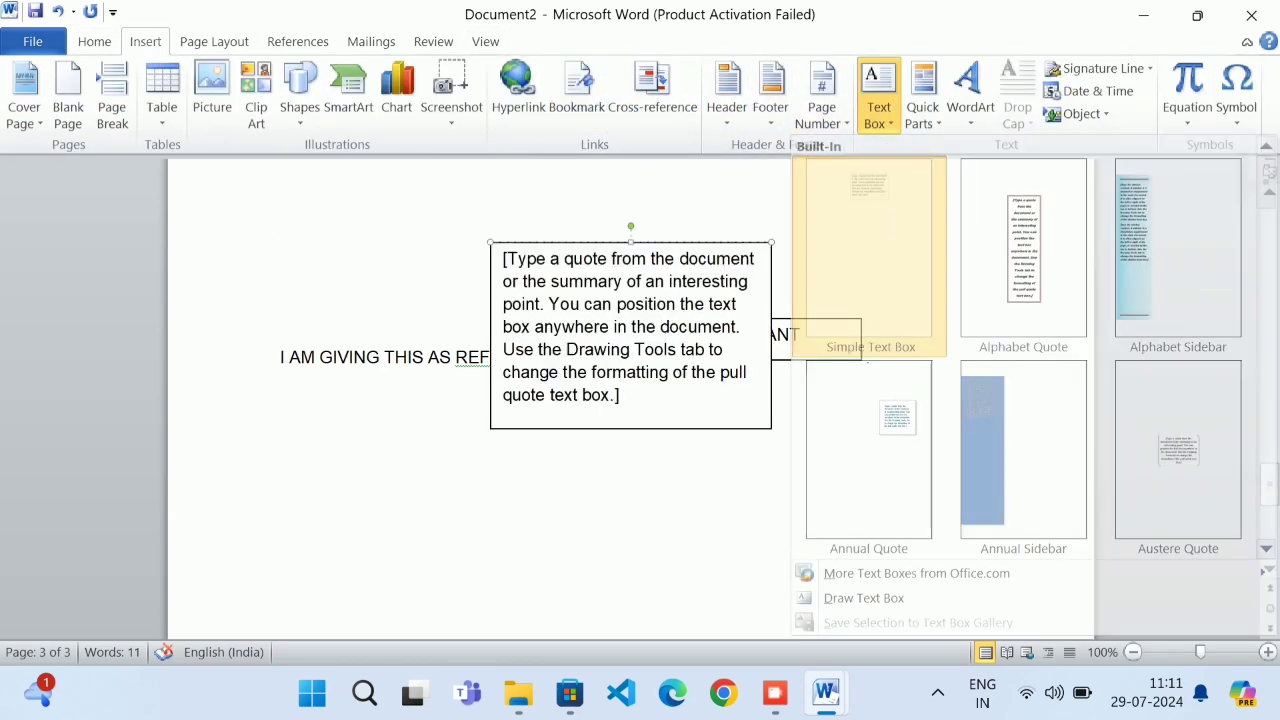
# Resize the quote box to about 2.92 × 3.17 cm and place it right of the inline box
pyautogui.moveTo(657, 245); pyautogui.dragTo(866, 260)
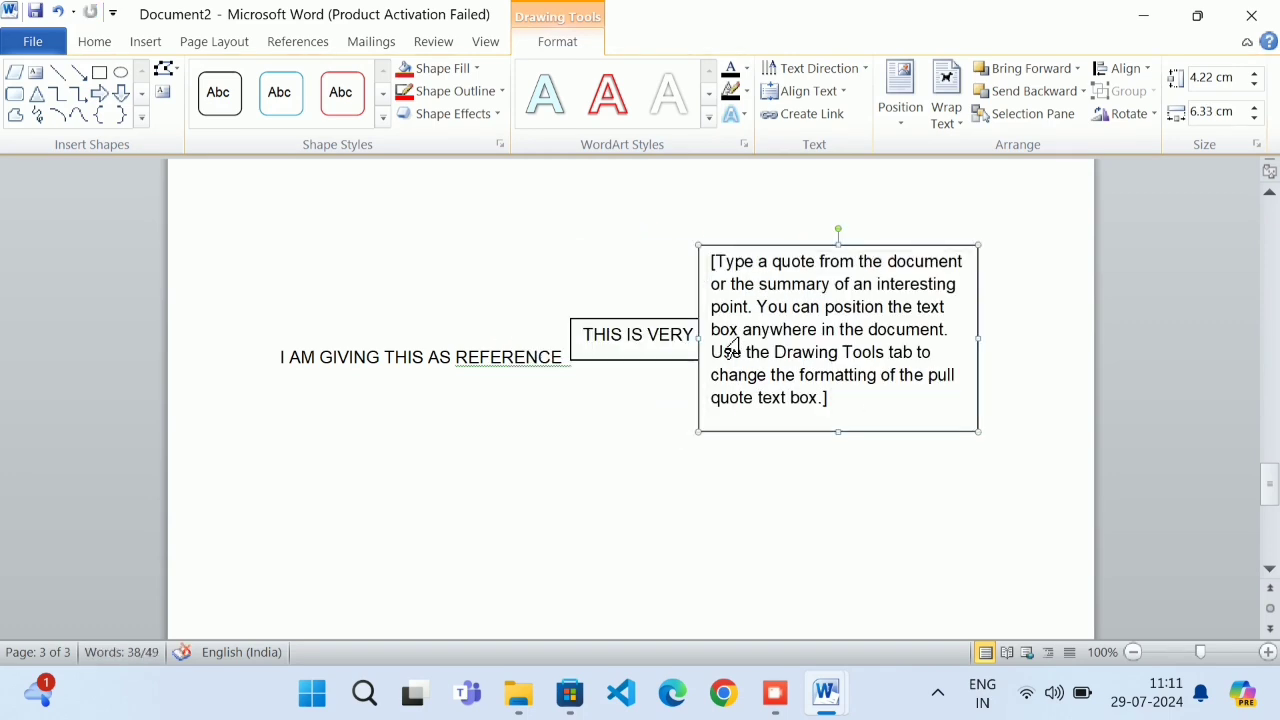
pyautogui.moveTo(699, 339); pyautogui.dragTo(840, 348)
pyautogui.scroll(-2, 905, 520)
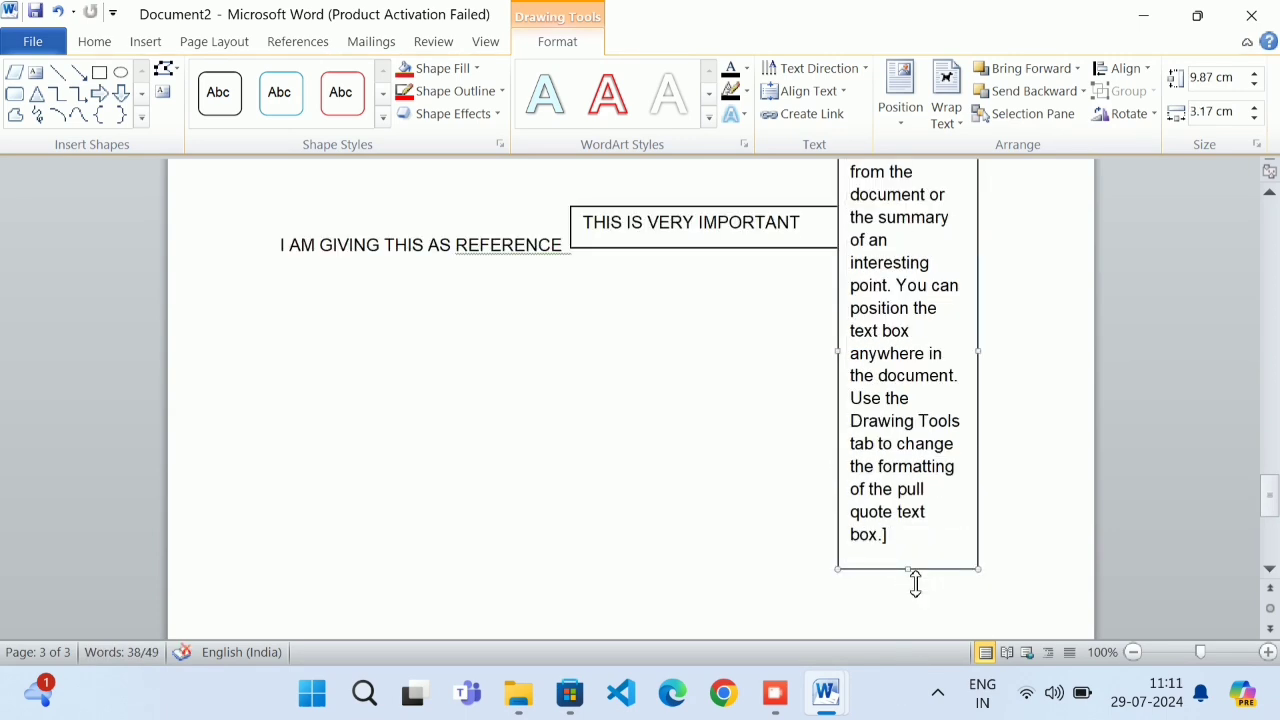
pyautogui.moveTo(915, 585); pyautogui.dragTo(910, 226)
pyautogui.scroll(3, 908, 300)
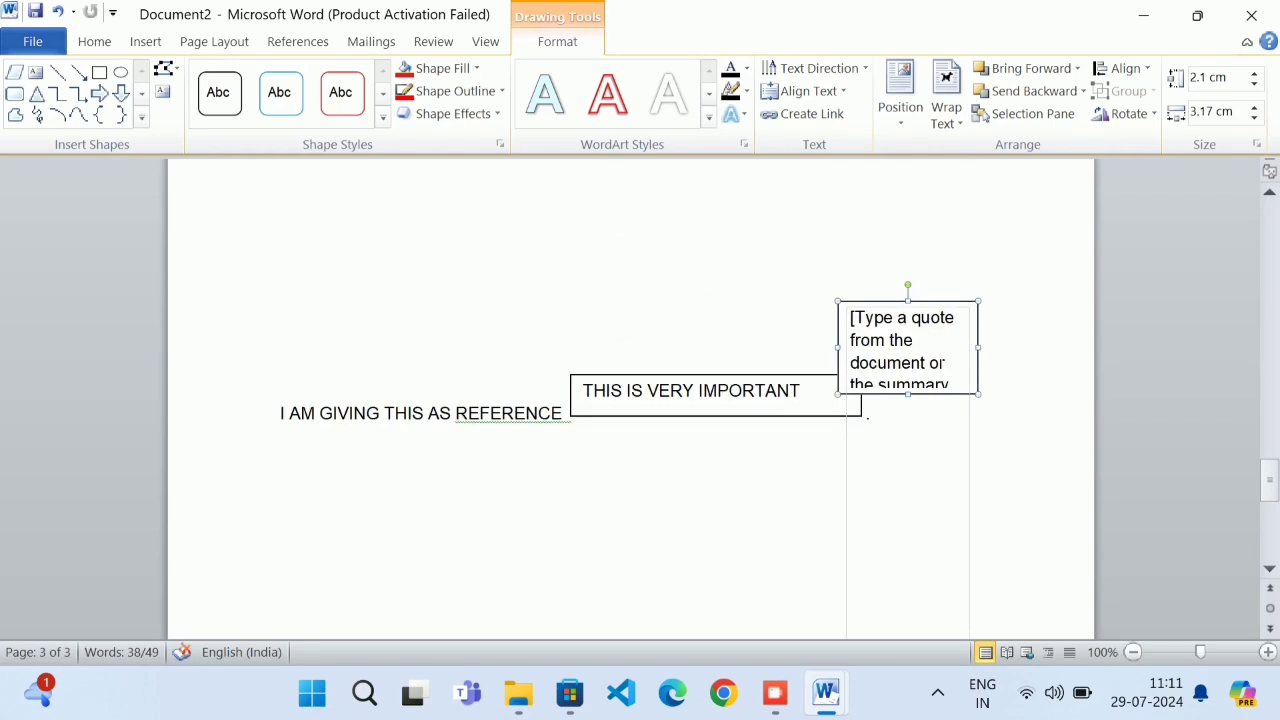
pyautogui.moveTo(907, 396); pyautogui.dragTo(910, 430)
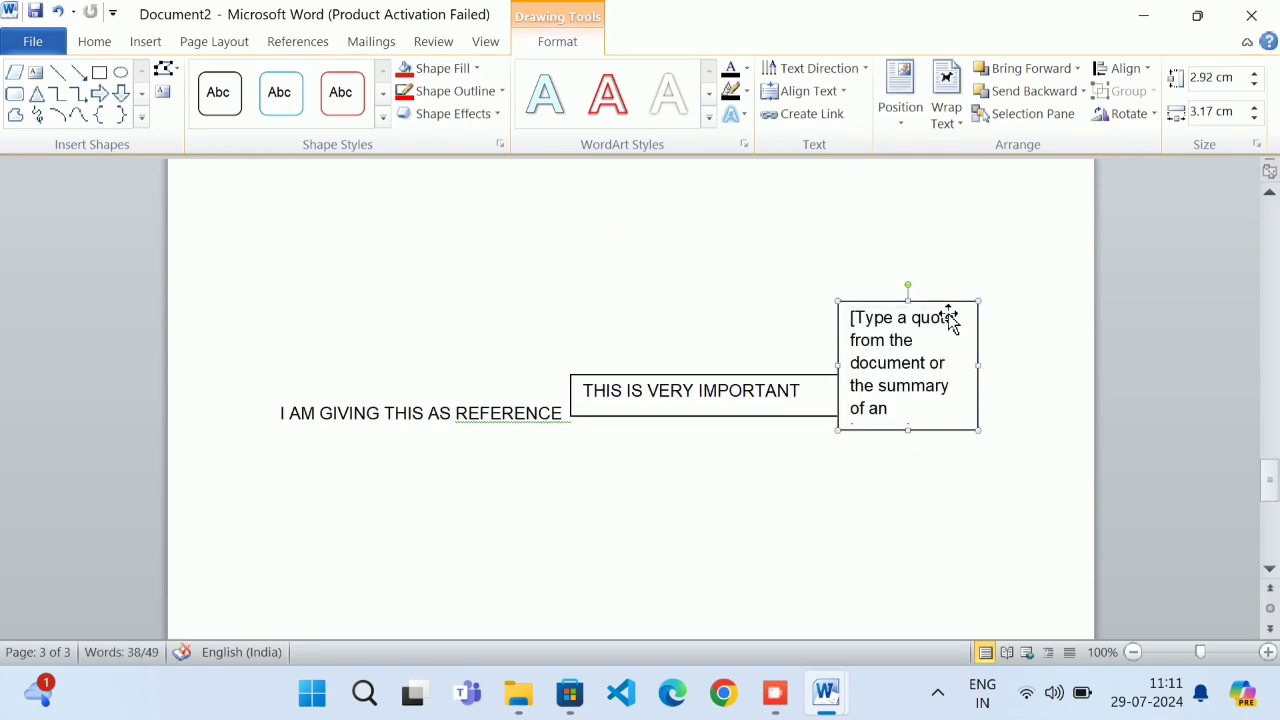
pyautogui.moveTo(951, 322); pyautogui.dragTo(1006, 290)
# Replace the quote placeholder with 'AFFIX PHOTO', pushed down one line
pyautogui.click(975, 332)
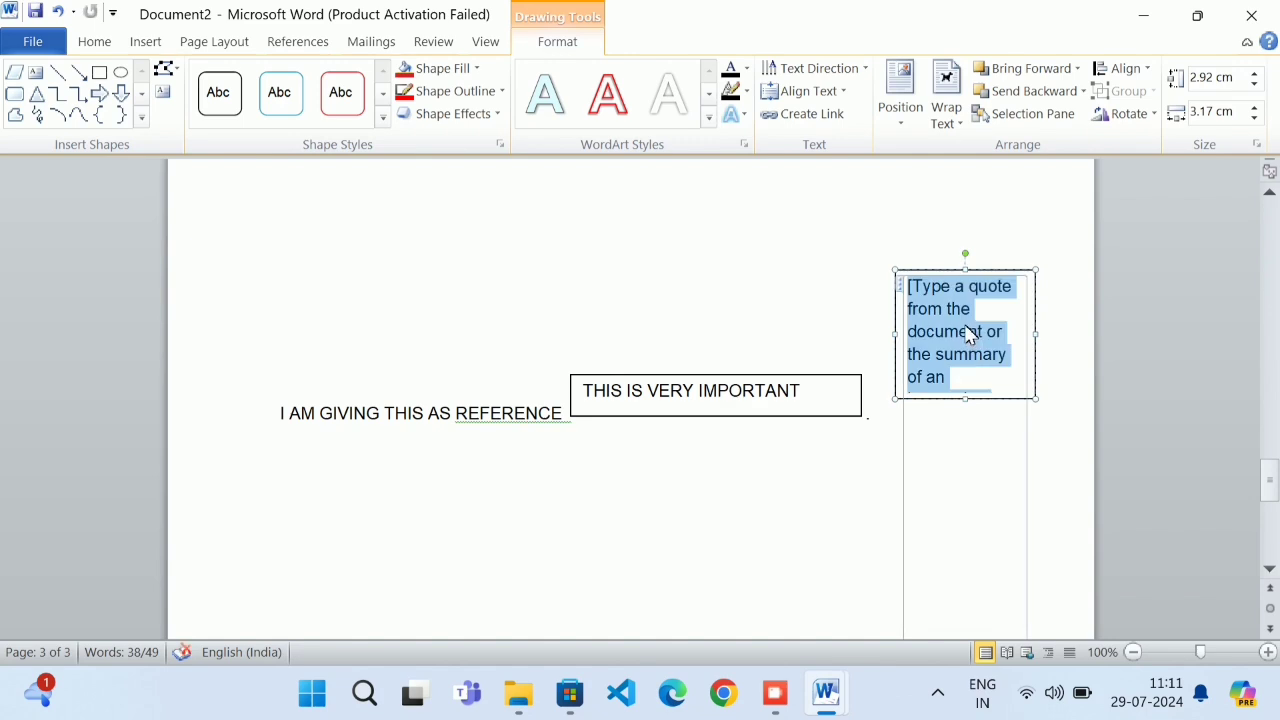
pyautogui.write('a')
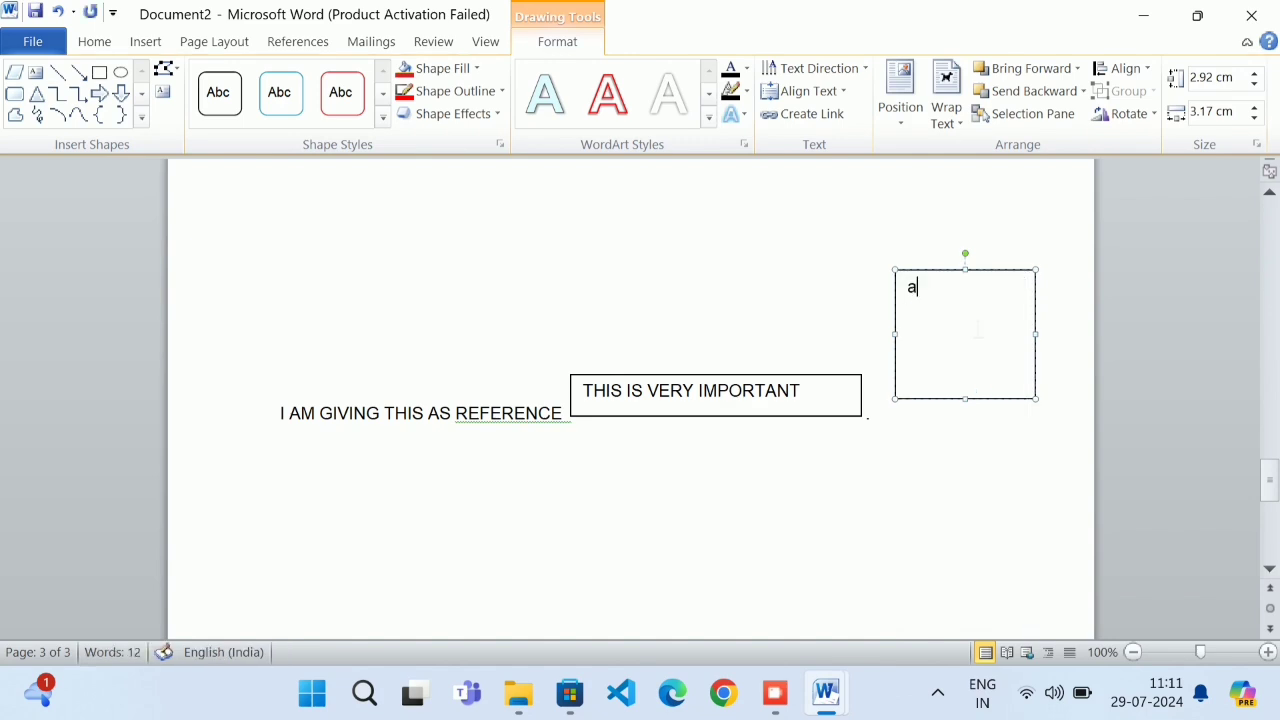
pyautogui.press('BackSpace')
pyautogui.write('AFFIX PHOTO')
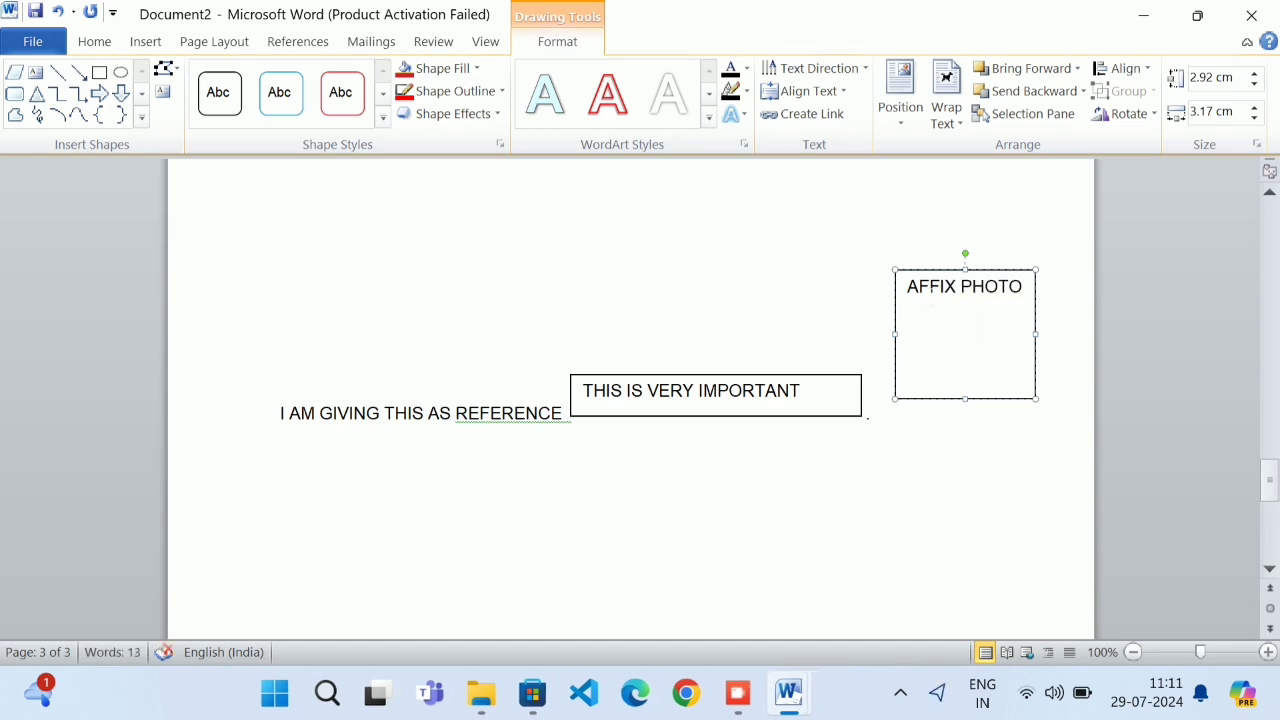
pyautogui.click(910, 287)
pyautogui.press('Return')
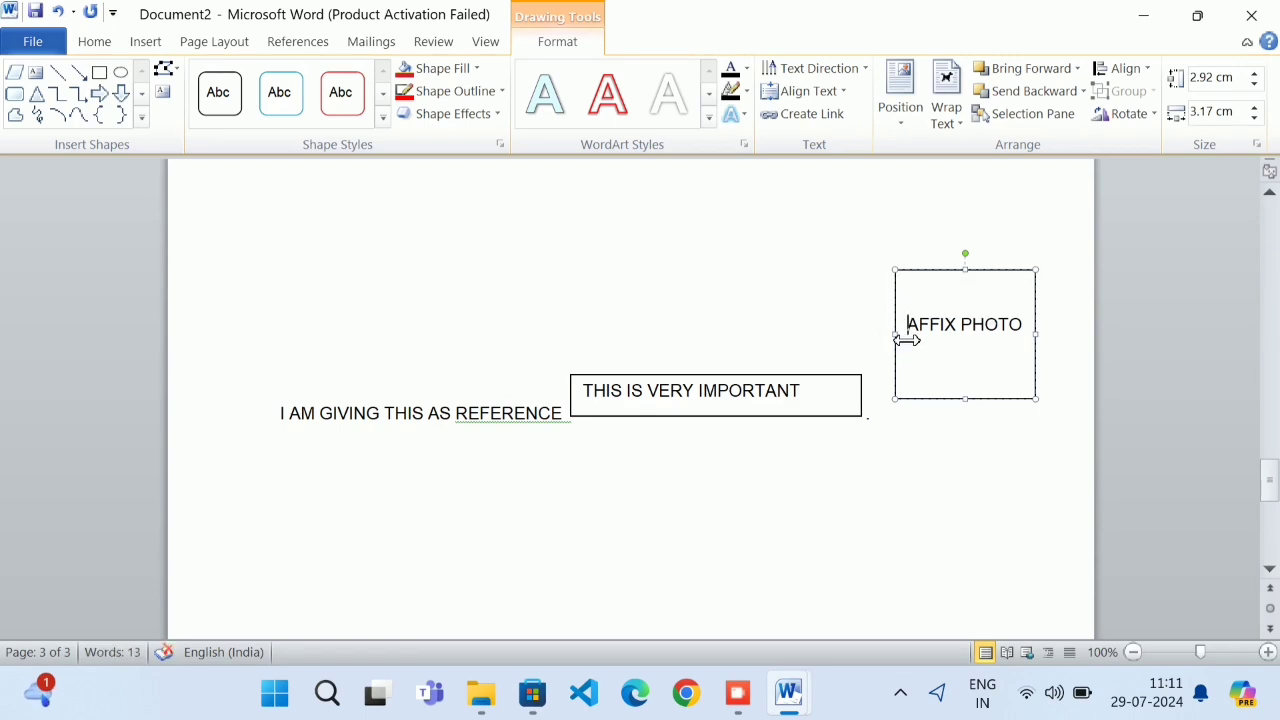
# Narrow the photo box so AFFIX PHOTO wraps to two lines, and centre the text
pyautogui.moveTo(896, 339); pyautogui.dragTo(905, 350)
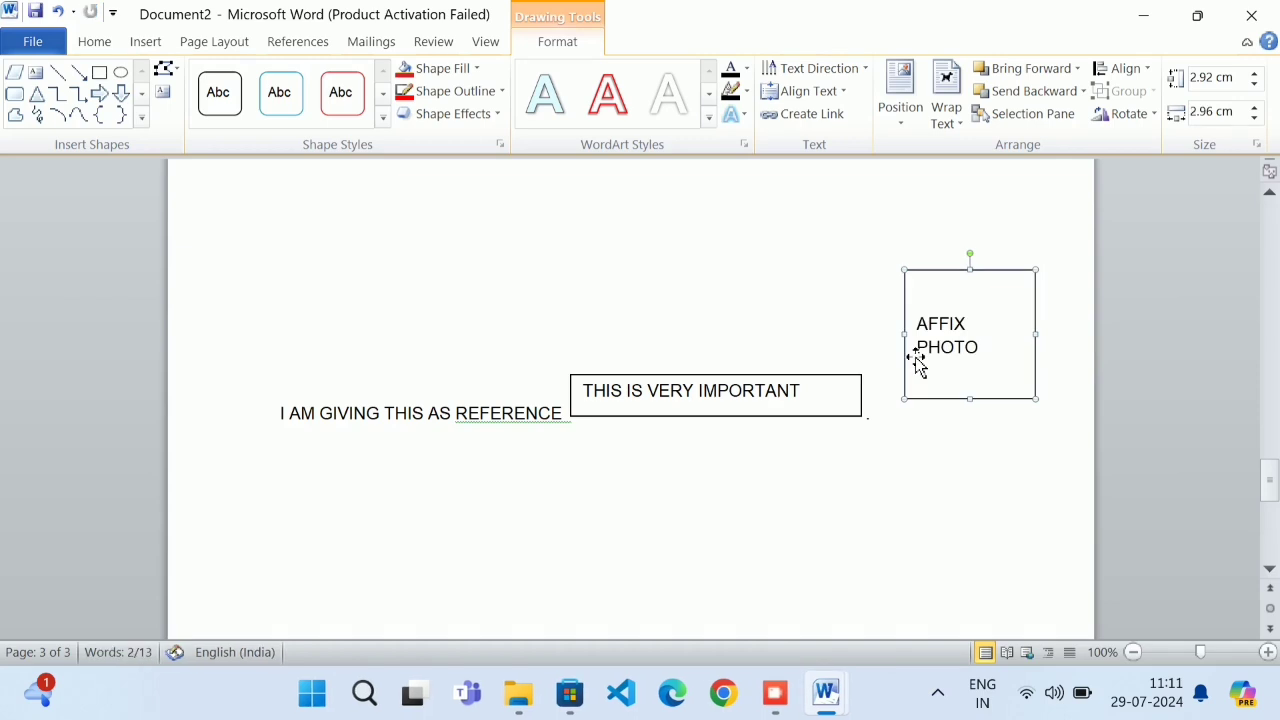
pyautogui.moveTo(1012, 368); pyautogui.dragTo(914, 300)
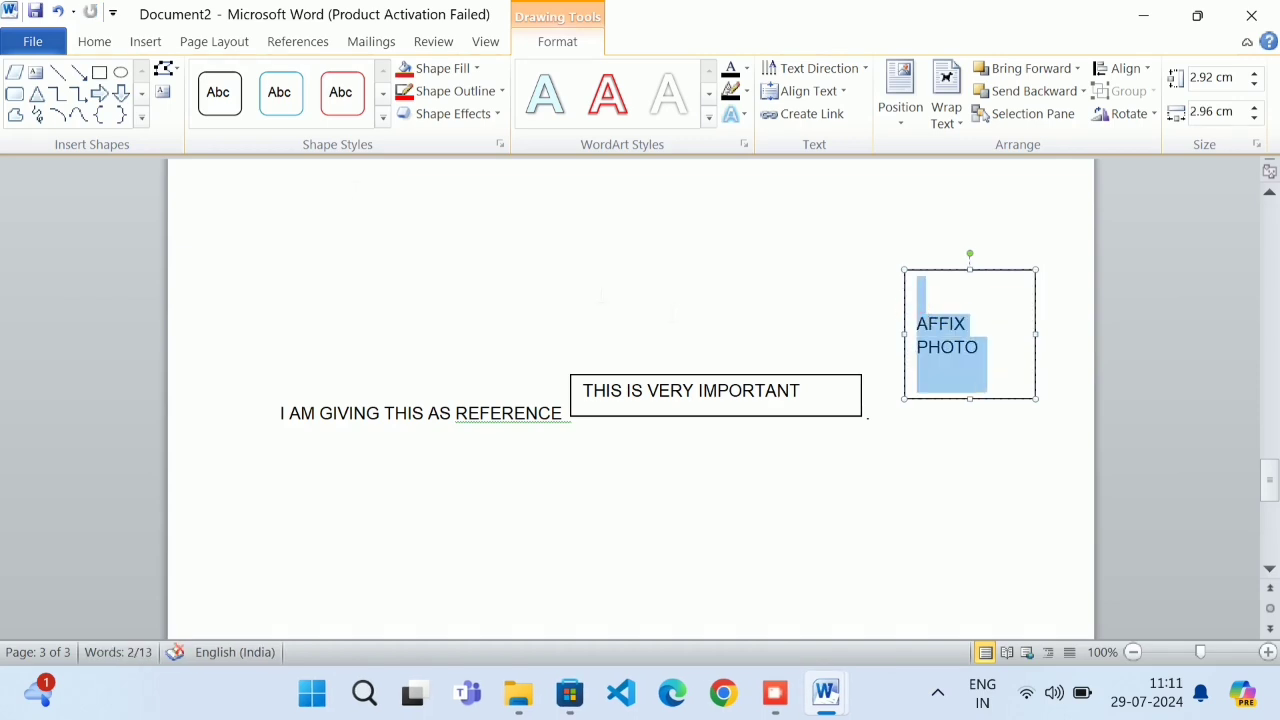
pyautogui.click(85, 47)
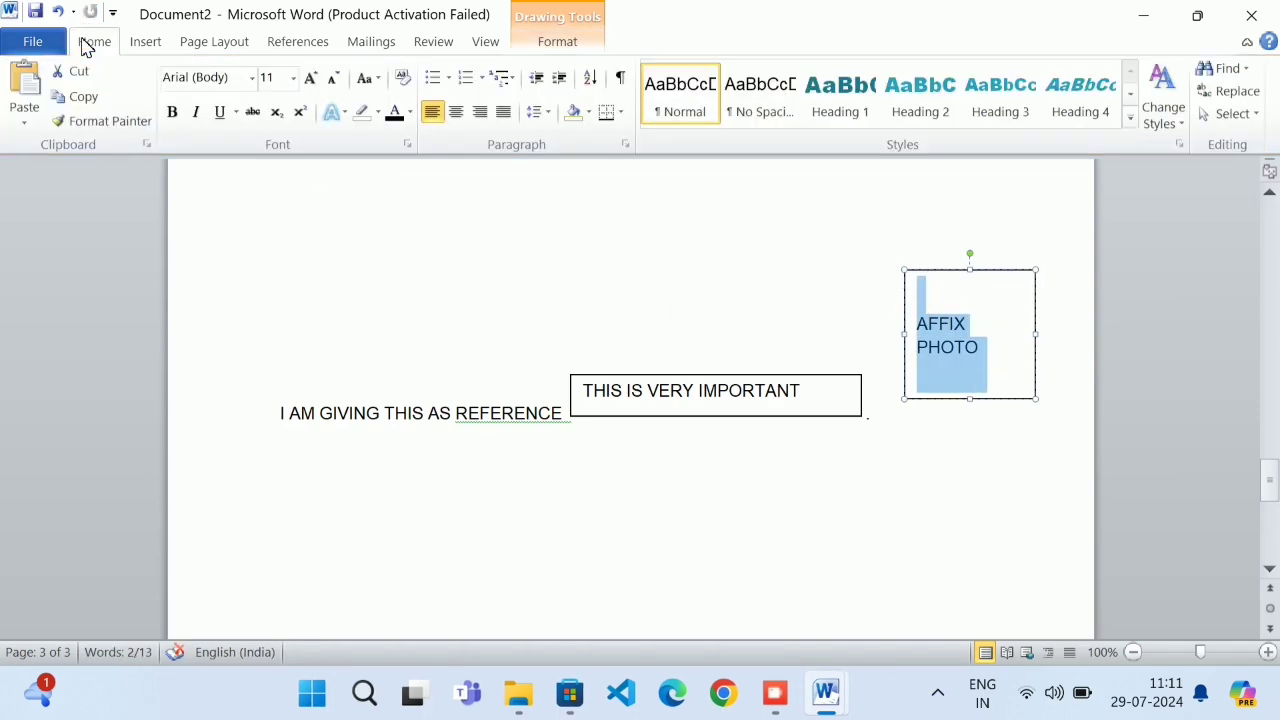
pyautogui.click(456, 111)
pyautogui.click(988, 347)
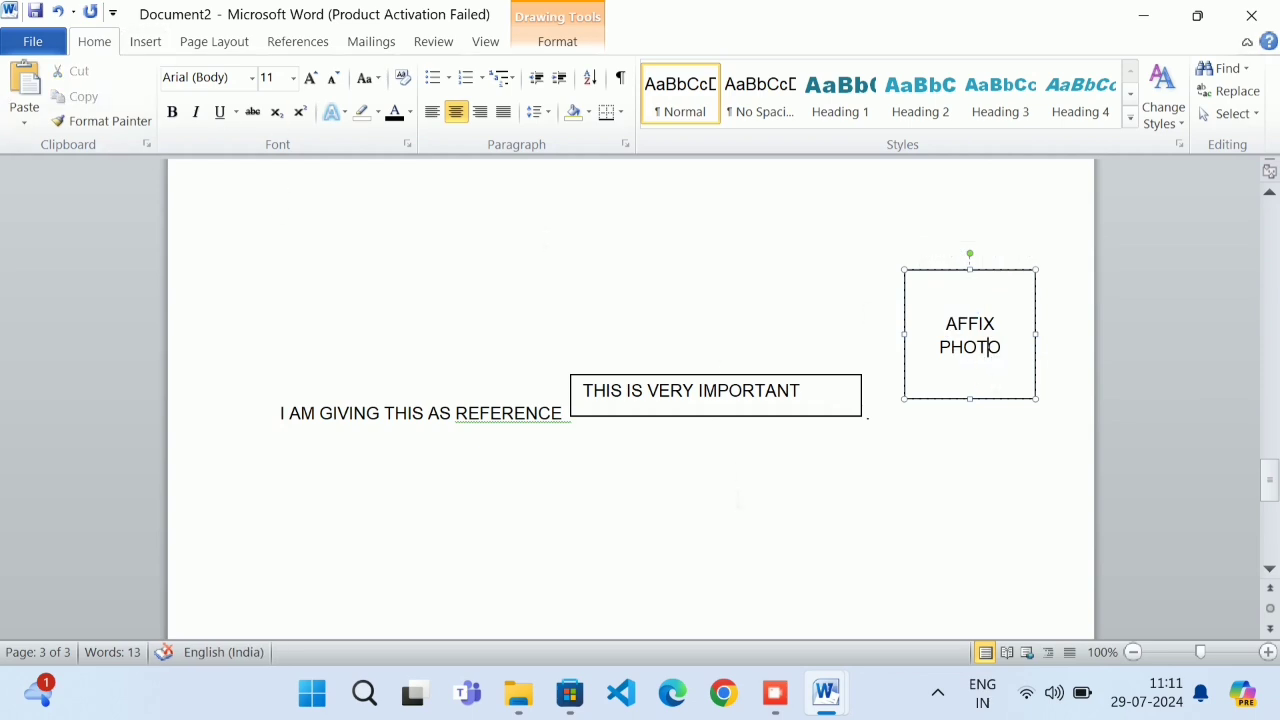
pyautogui.click(775, 692)
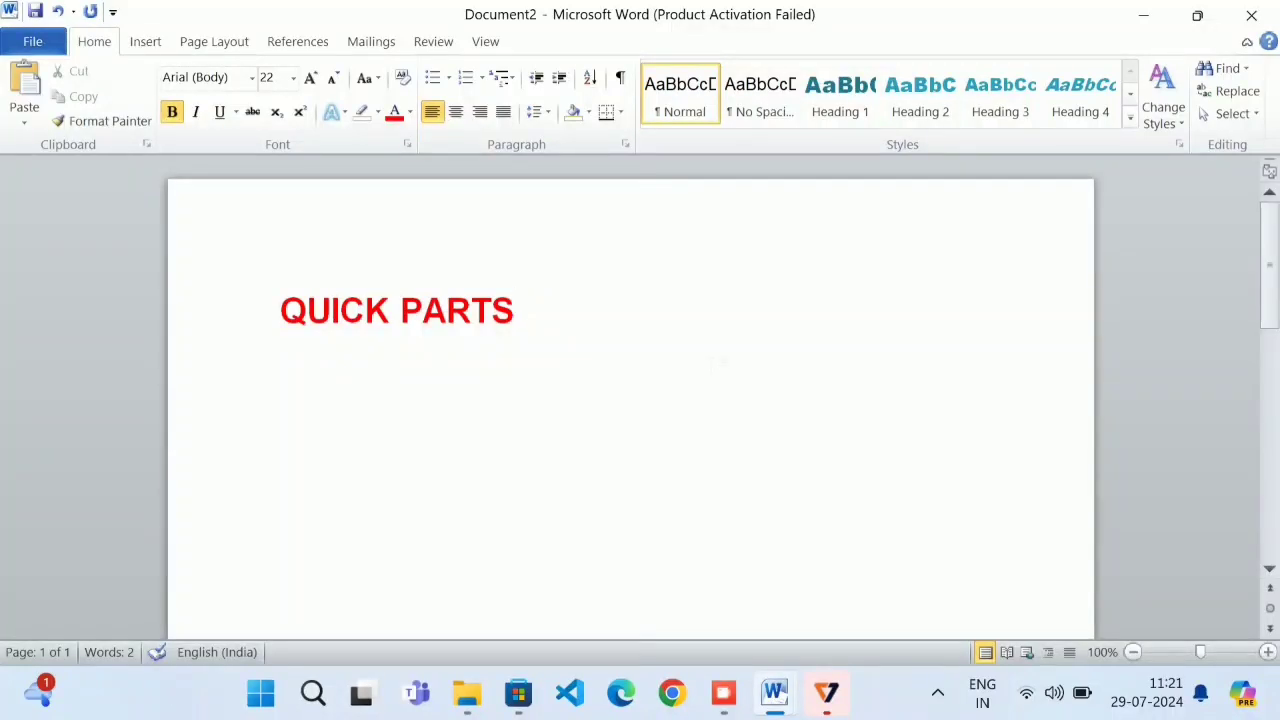
# Replace QUICK PARTS with red bold lines CENTRAL PROCESSING UNIT and ARITHMETIC LOGIC UNIT
pyautogui.click(157, 334)
pyautogui.press('Delete')
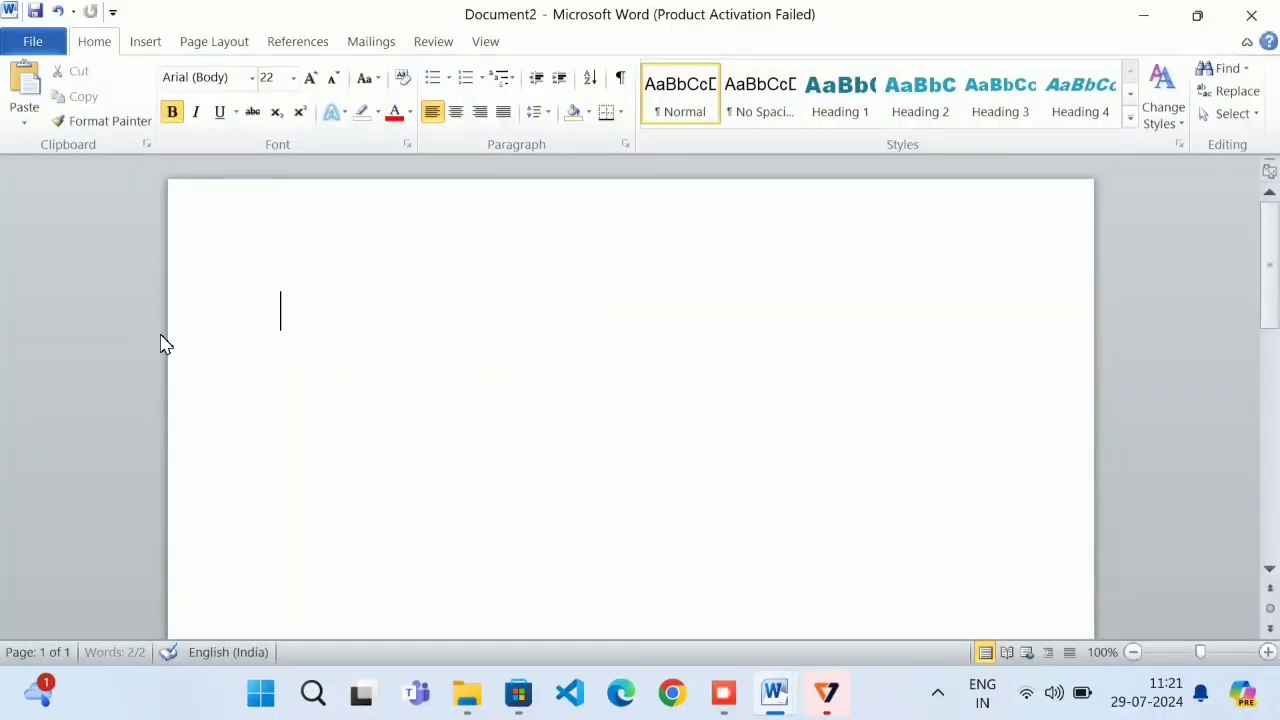
pyautogui.click(152, 42)
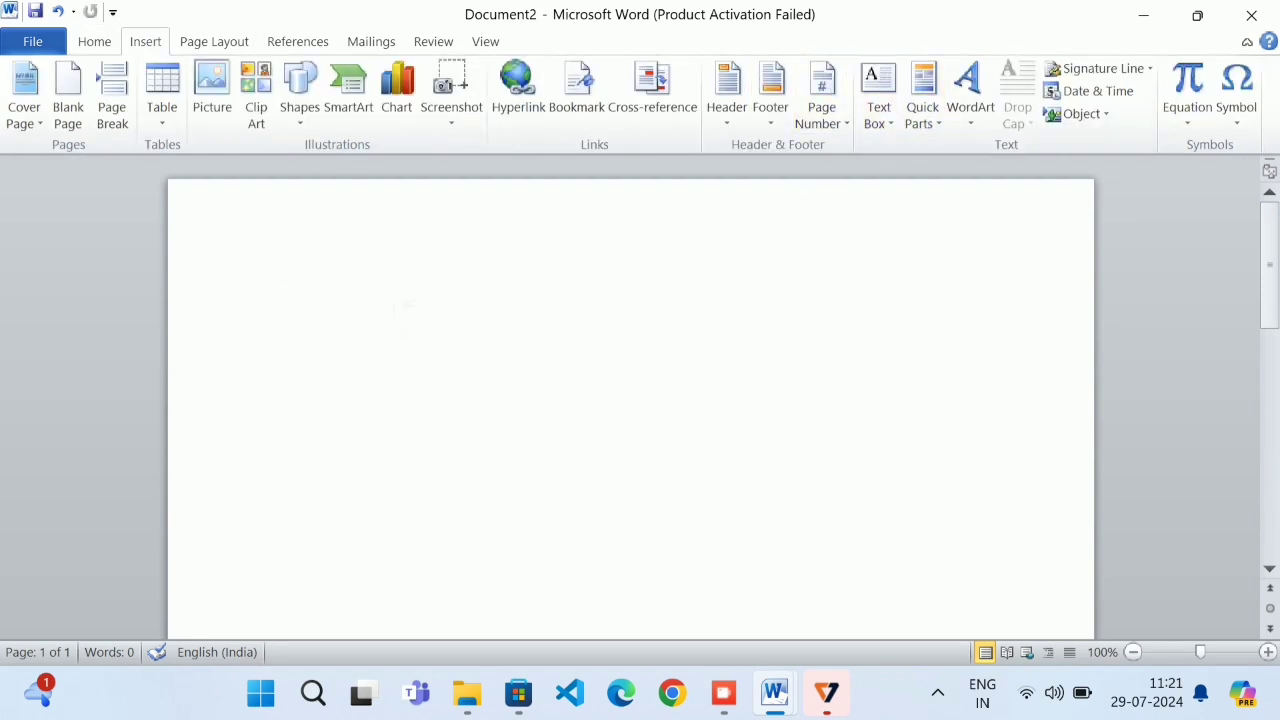
pyautogui.write('CE')
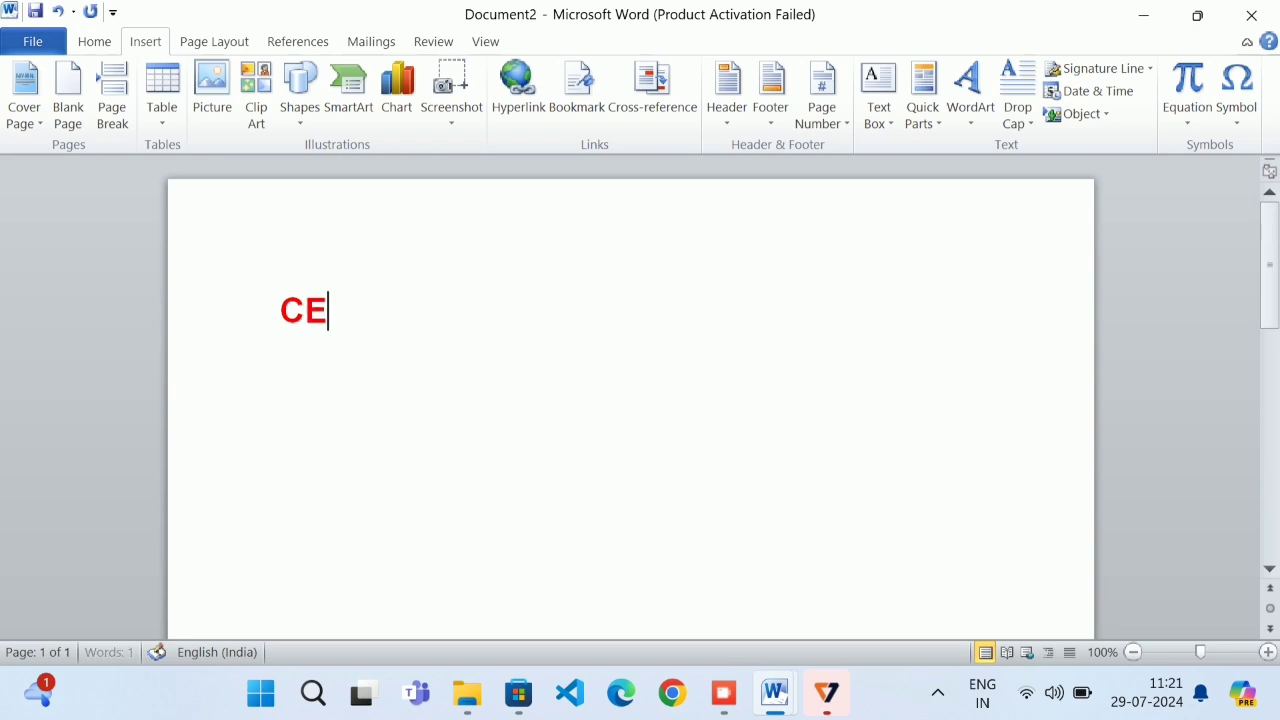
pyautogui.write('NTRAL')
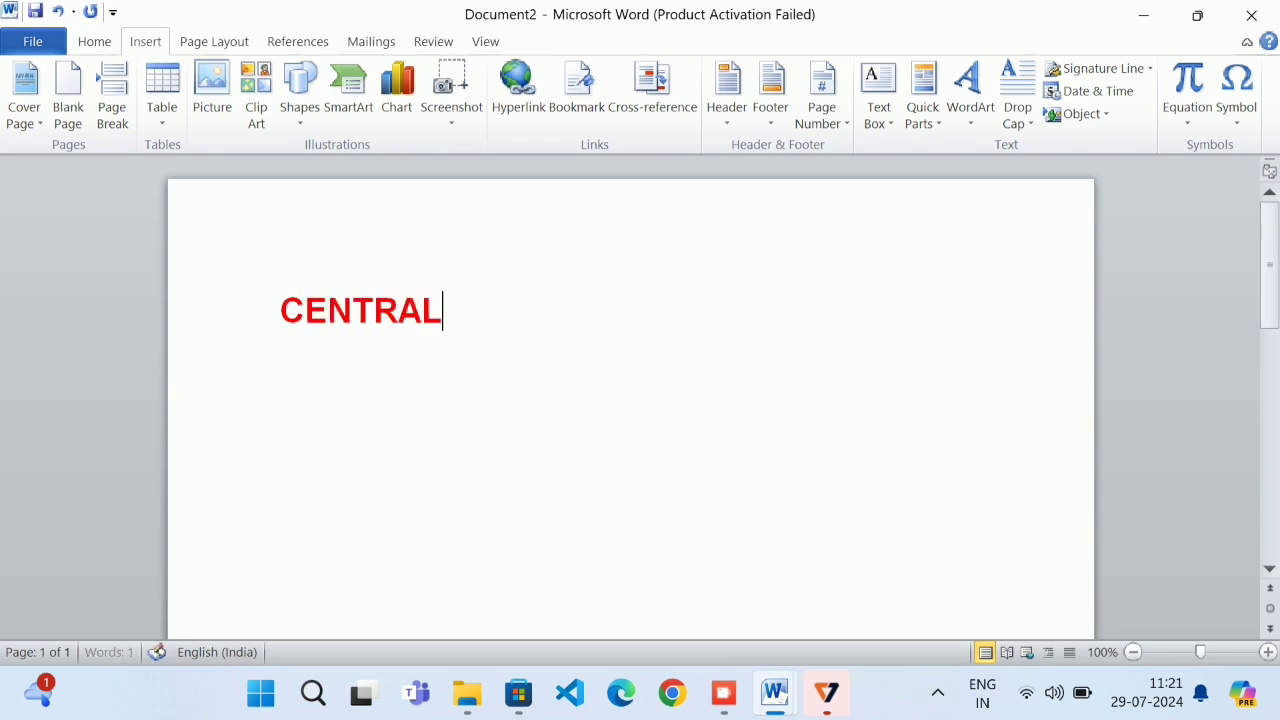
pyautogui.write(' PR')
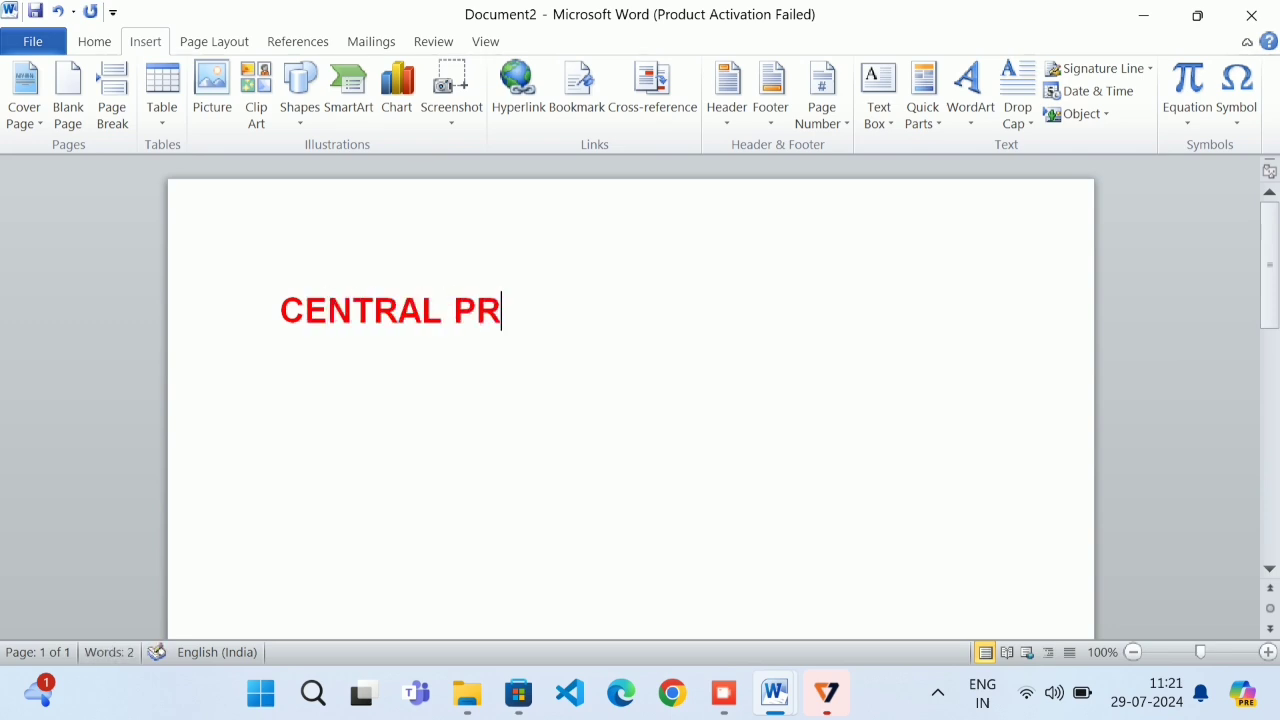
pyautogui.write('OCESSIN')
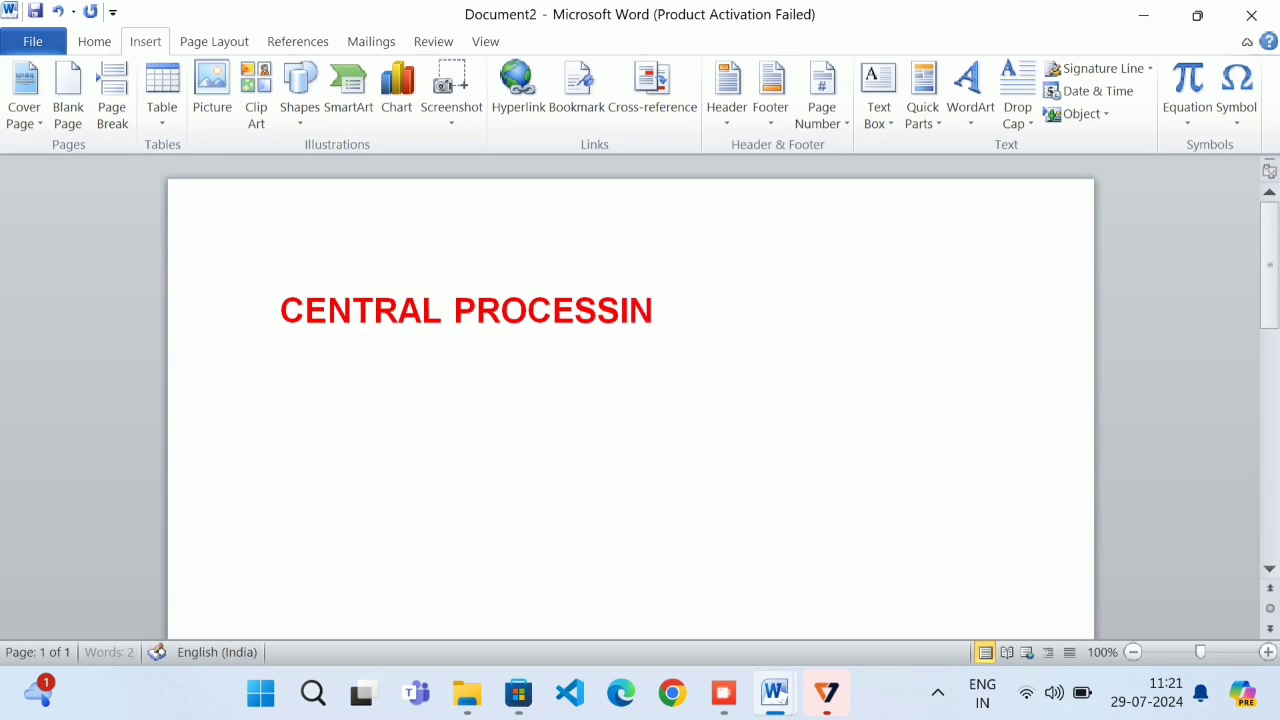
pyautogui.write('G UNIT')
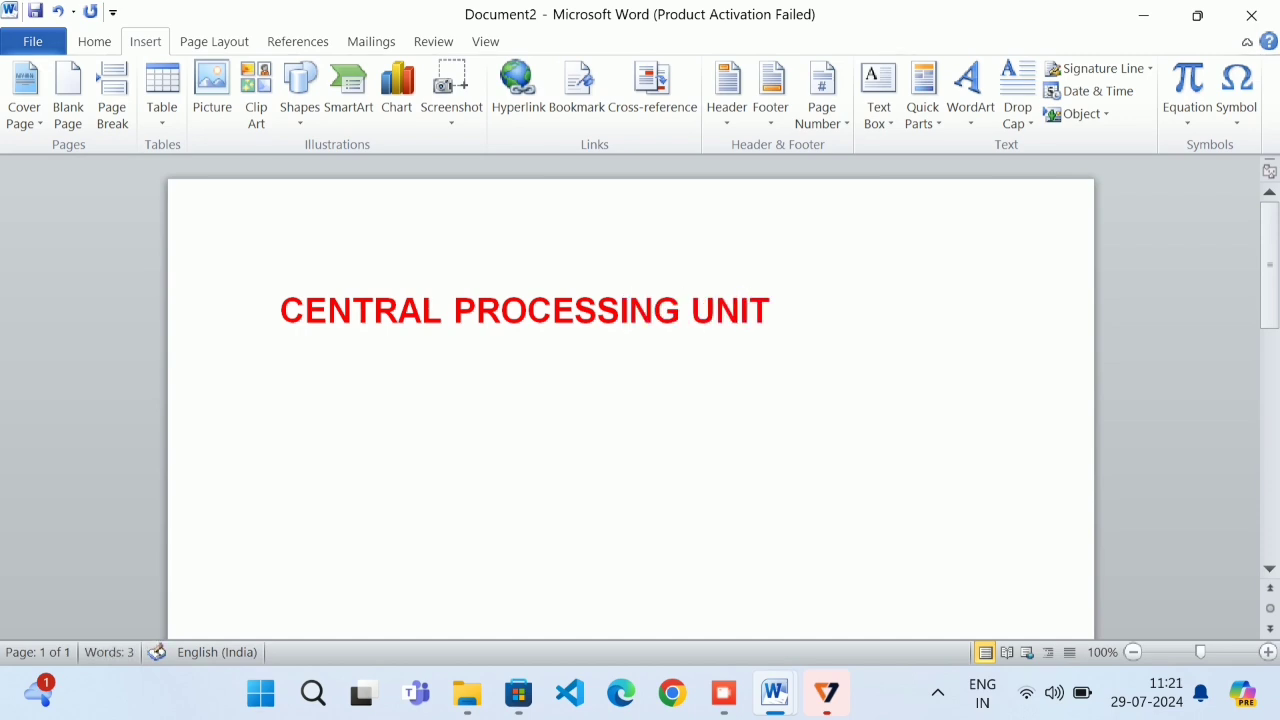
pyautogui.press('Return')
pyautogui.write('AR')
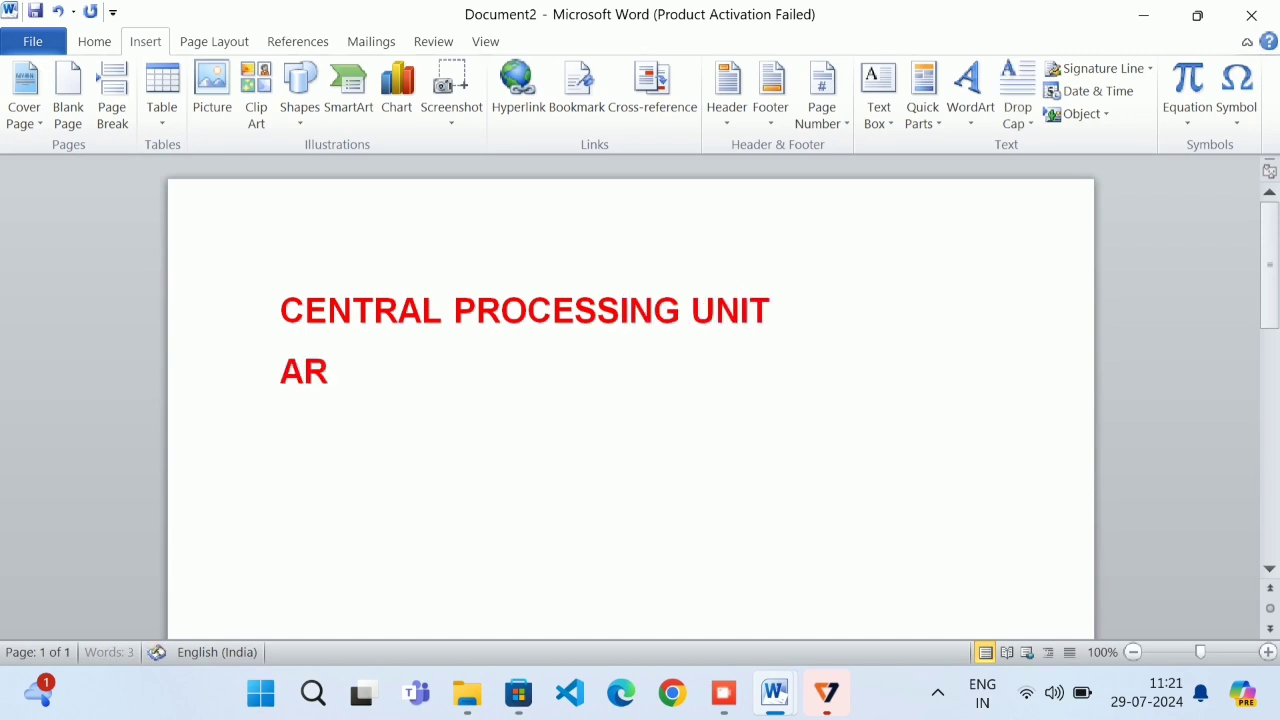
pyautogui.write('ITHM')
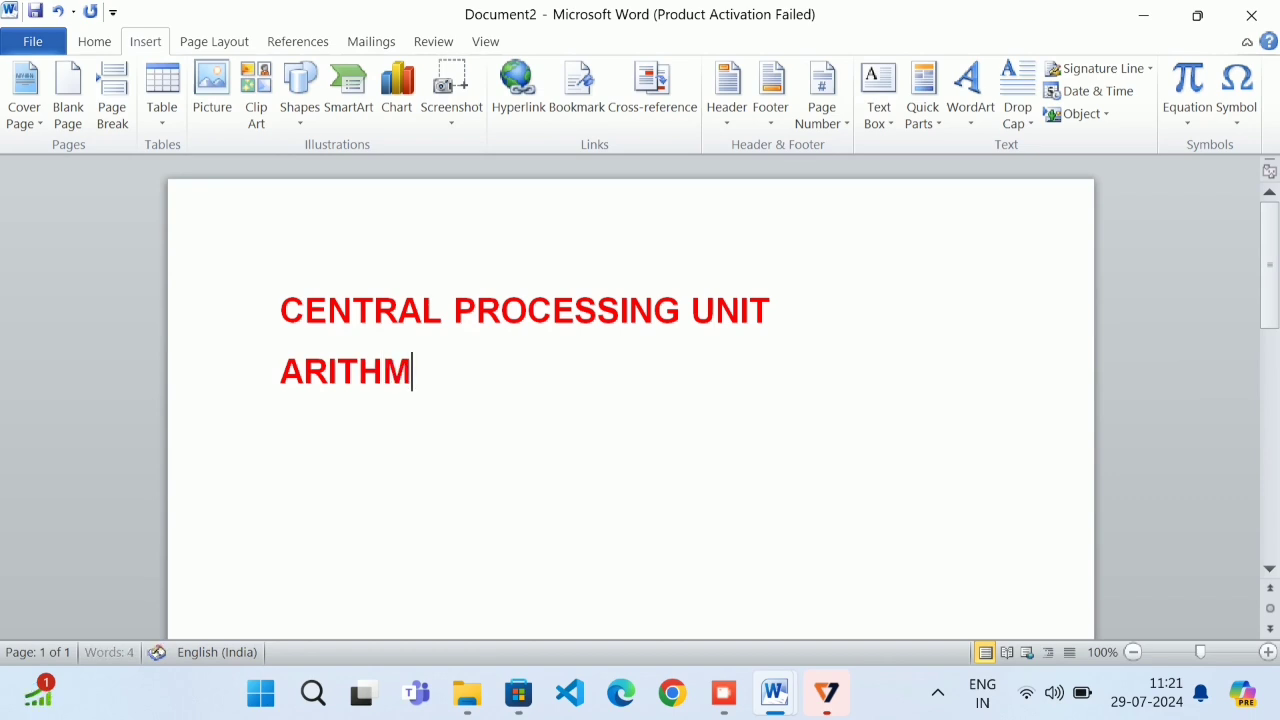
pyautogui.write('ETIC')
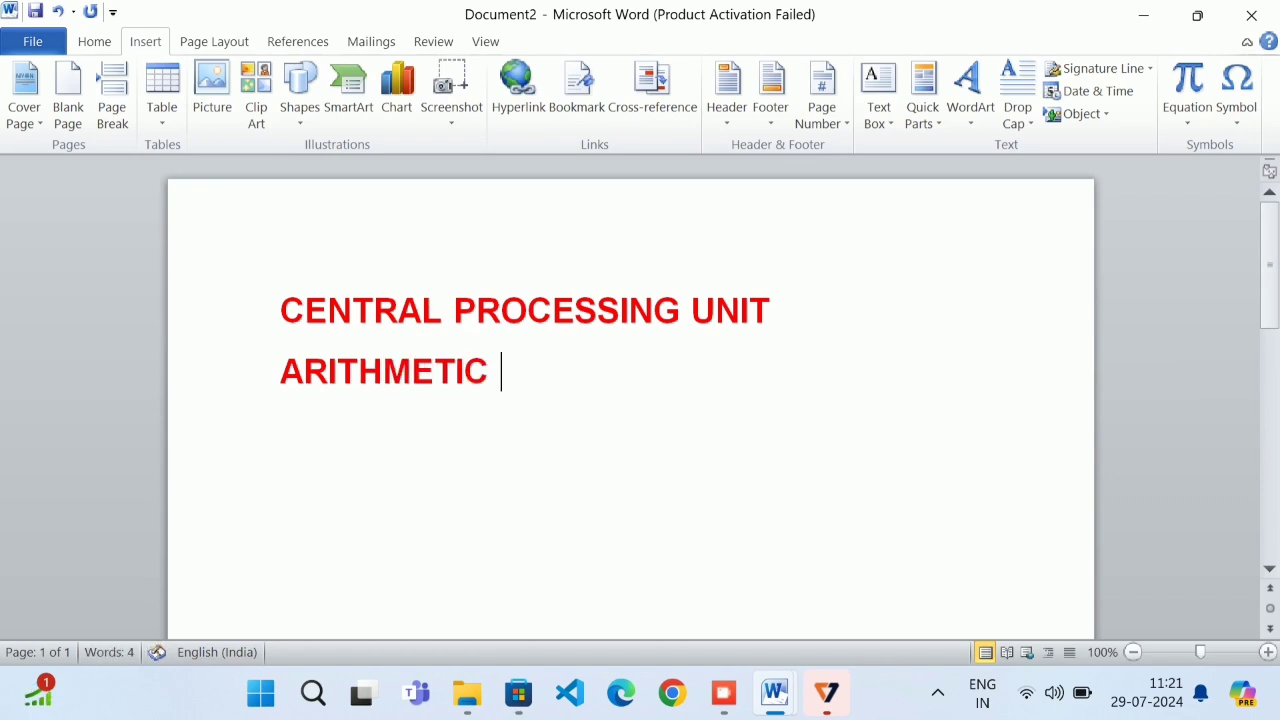
pyautogui.write(' LOGIC')
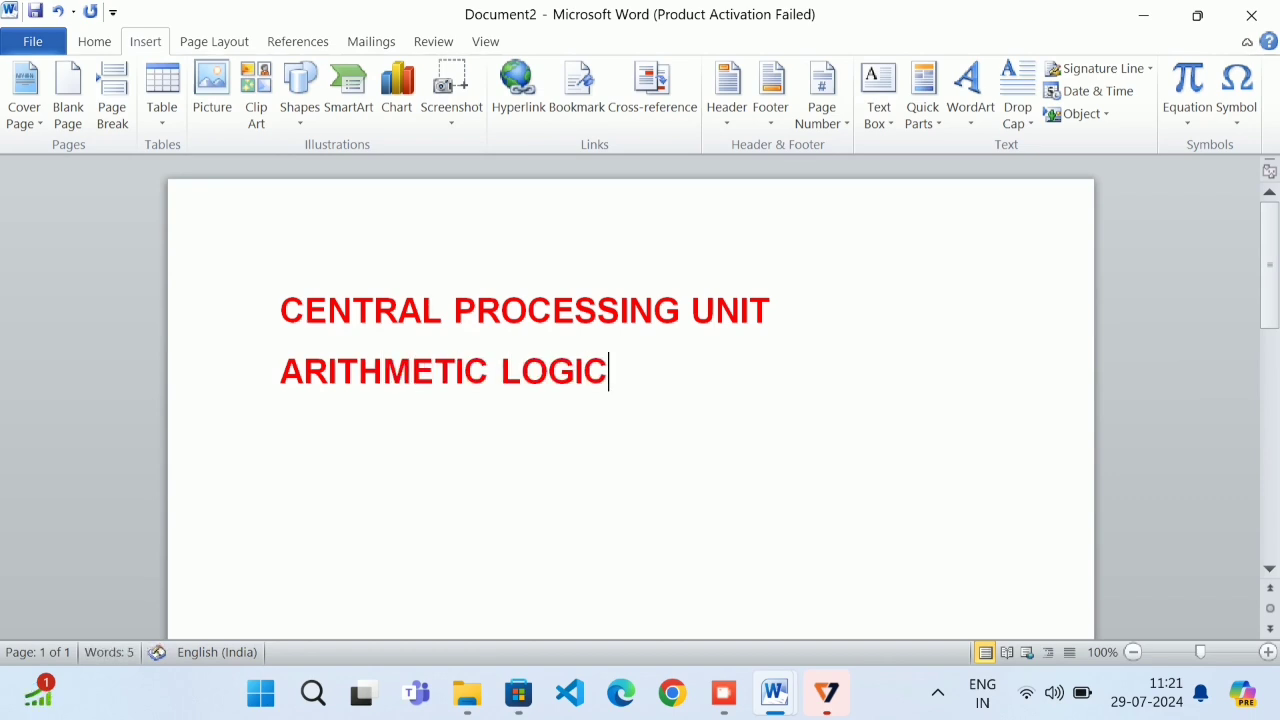
pyautogui.write('UNIT')
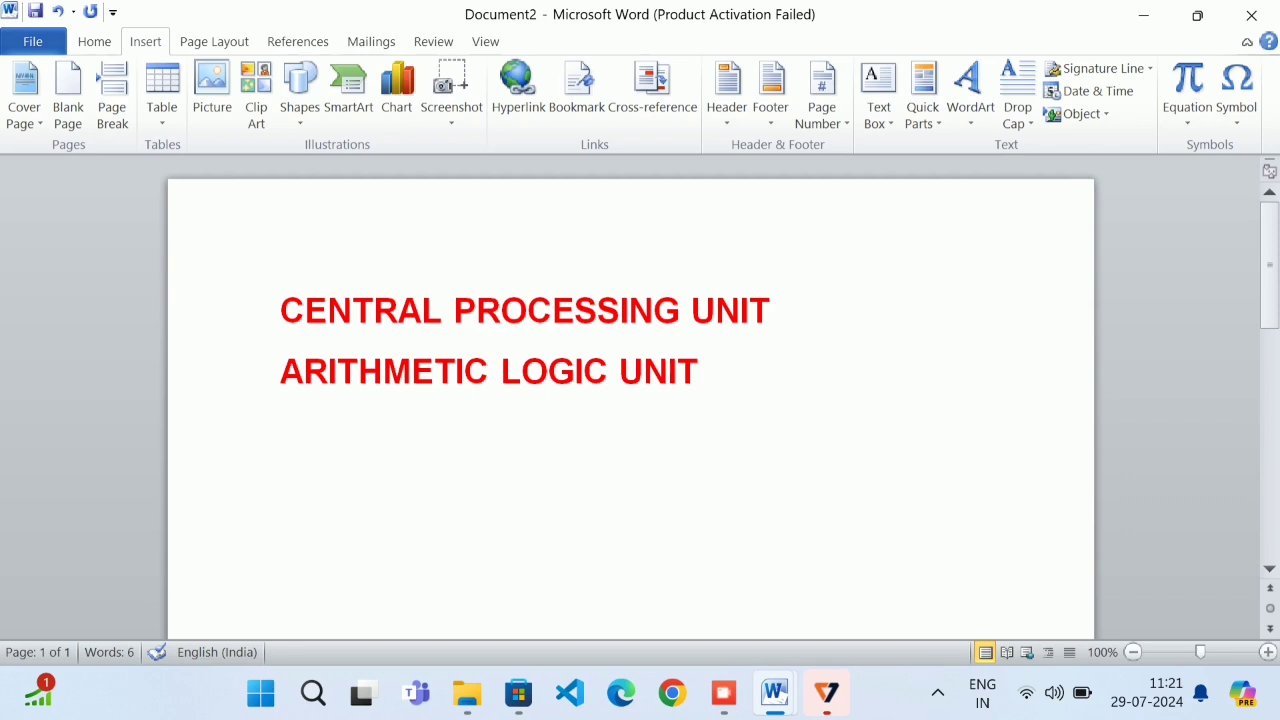
pyautogui.moveTo(771, 303); pyautogui.dragTo(380, 326)
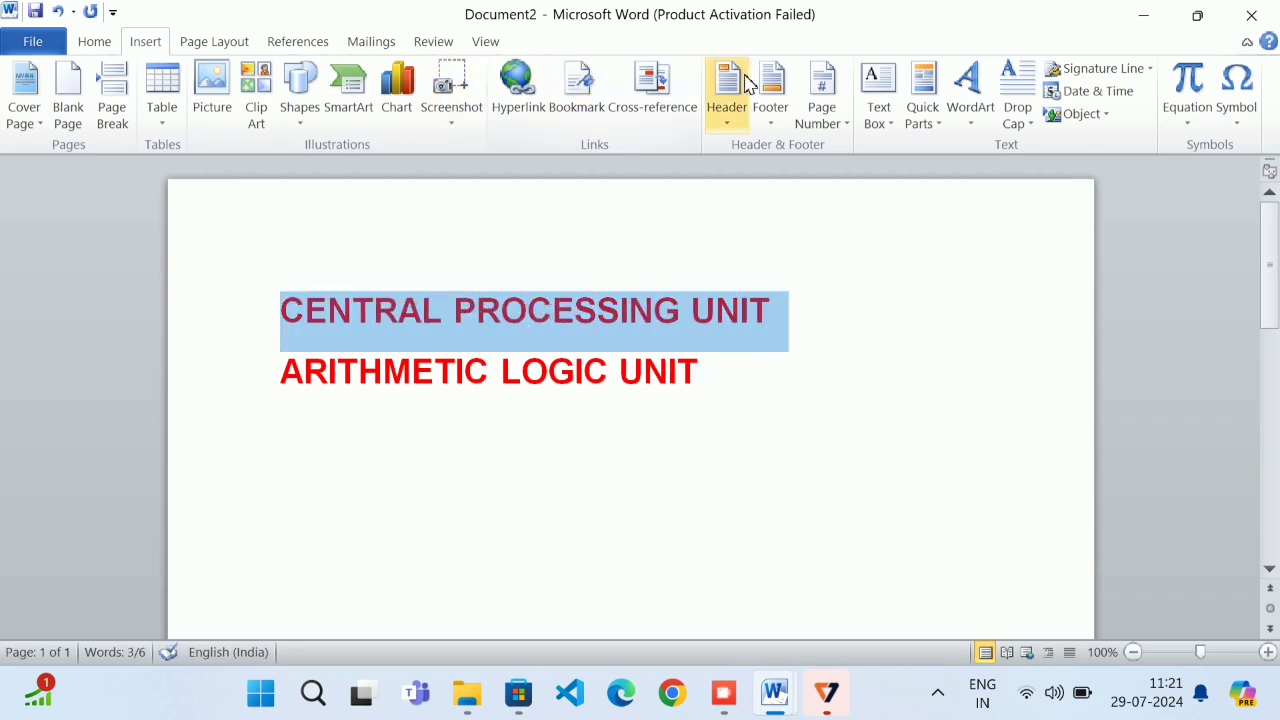
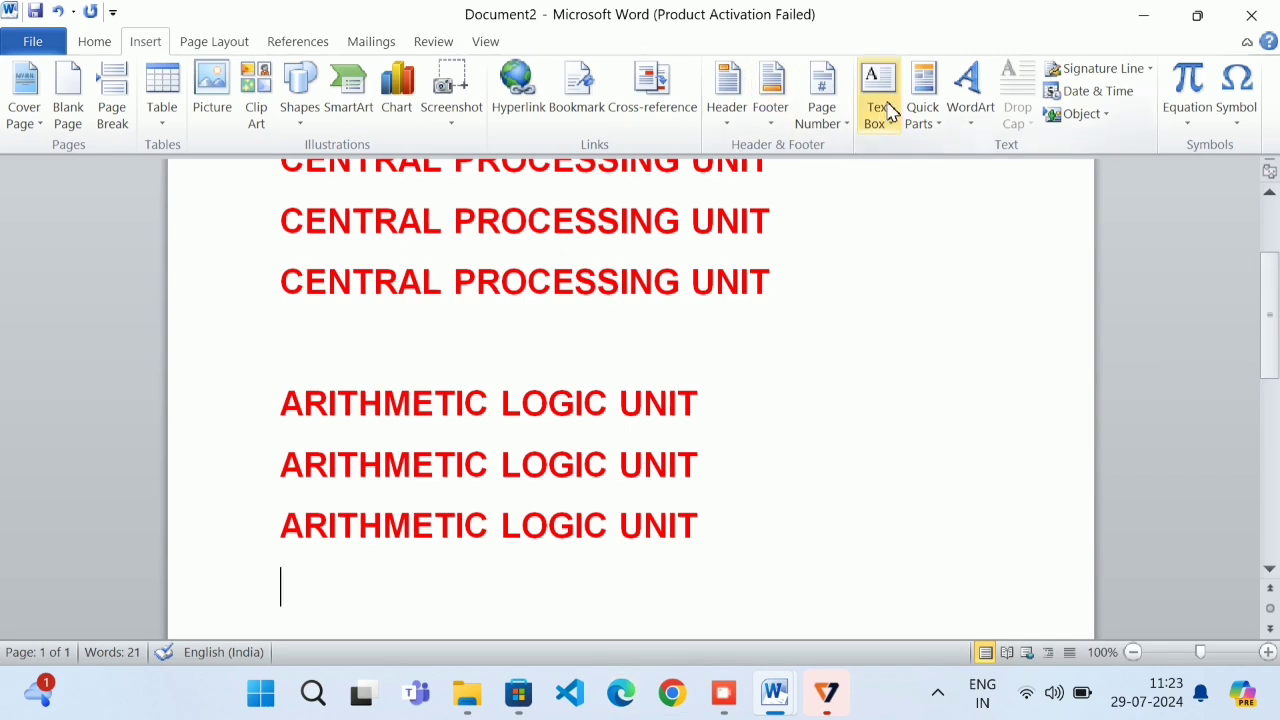
# Select and delete the red CENTRAL PROCESSING UNIT and ARITHMETIC LOGIC UNIT lines
pyautogui.moveTo(824, 568); pyautogui.dragTo(25, 95)
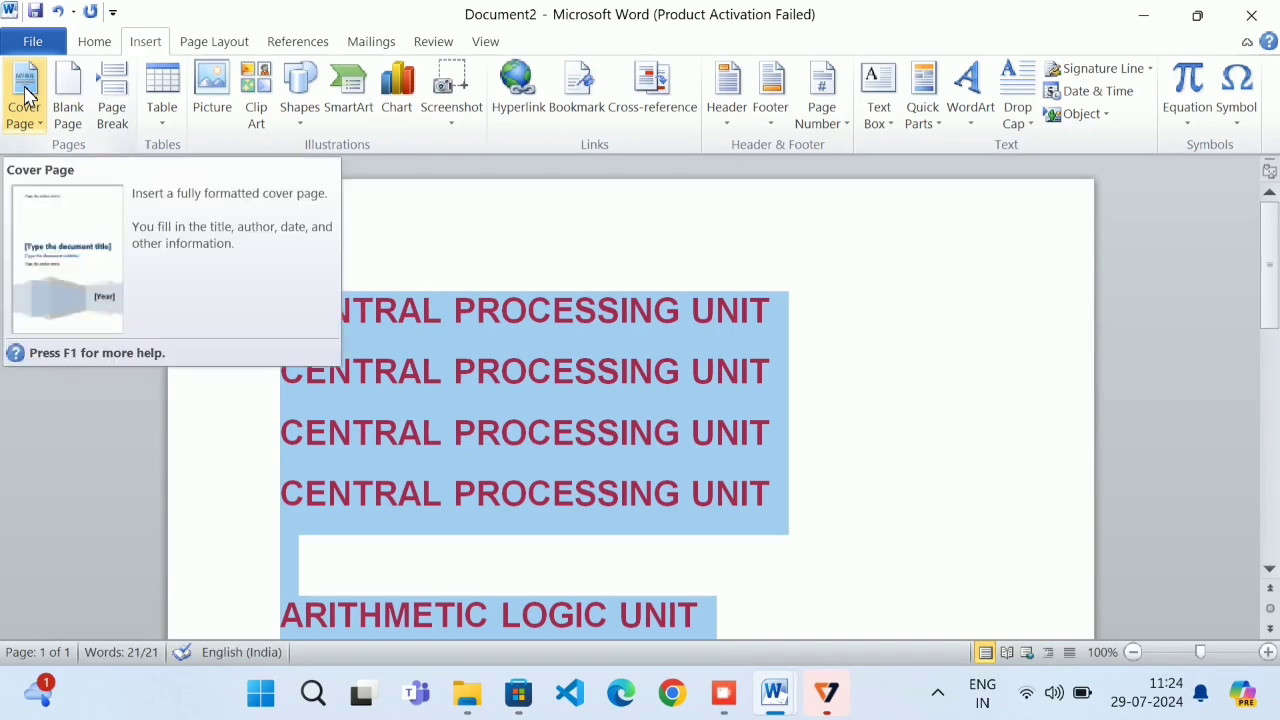
pyautogui.press('Delete')
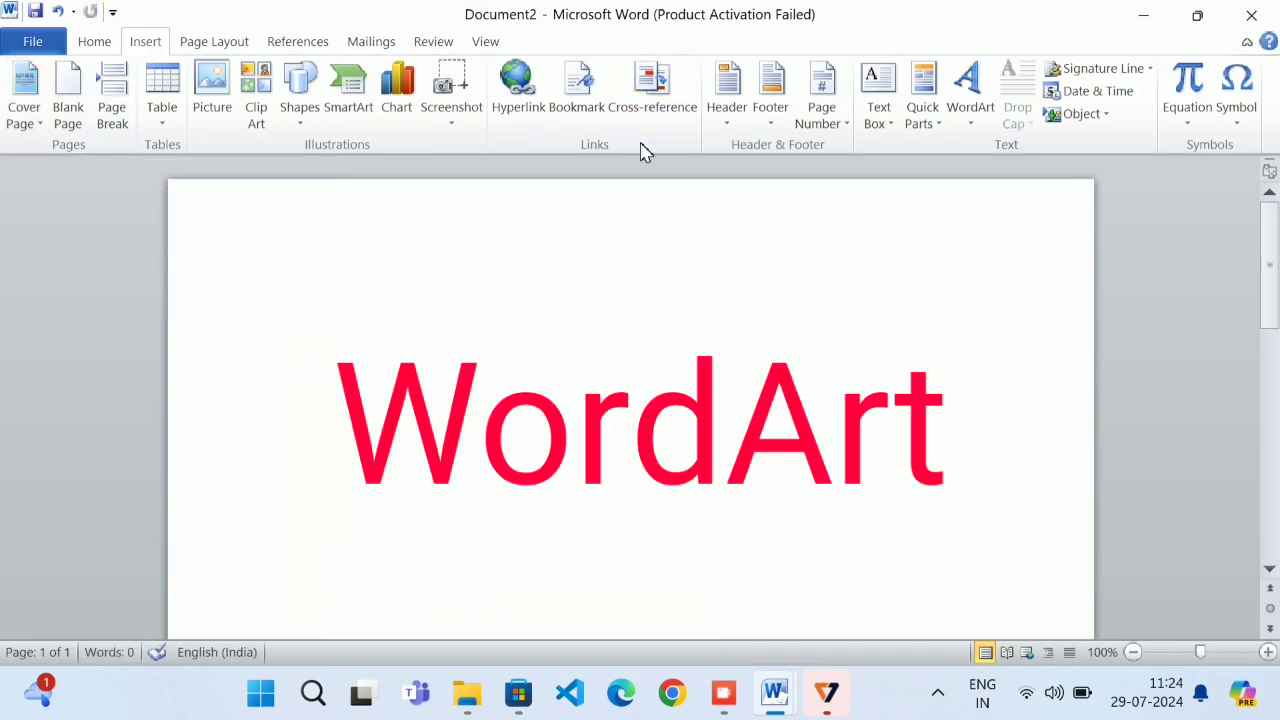
pyautogui.click(972, 108)
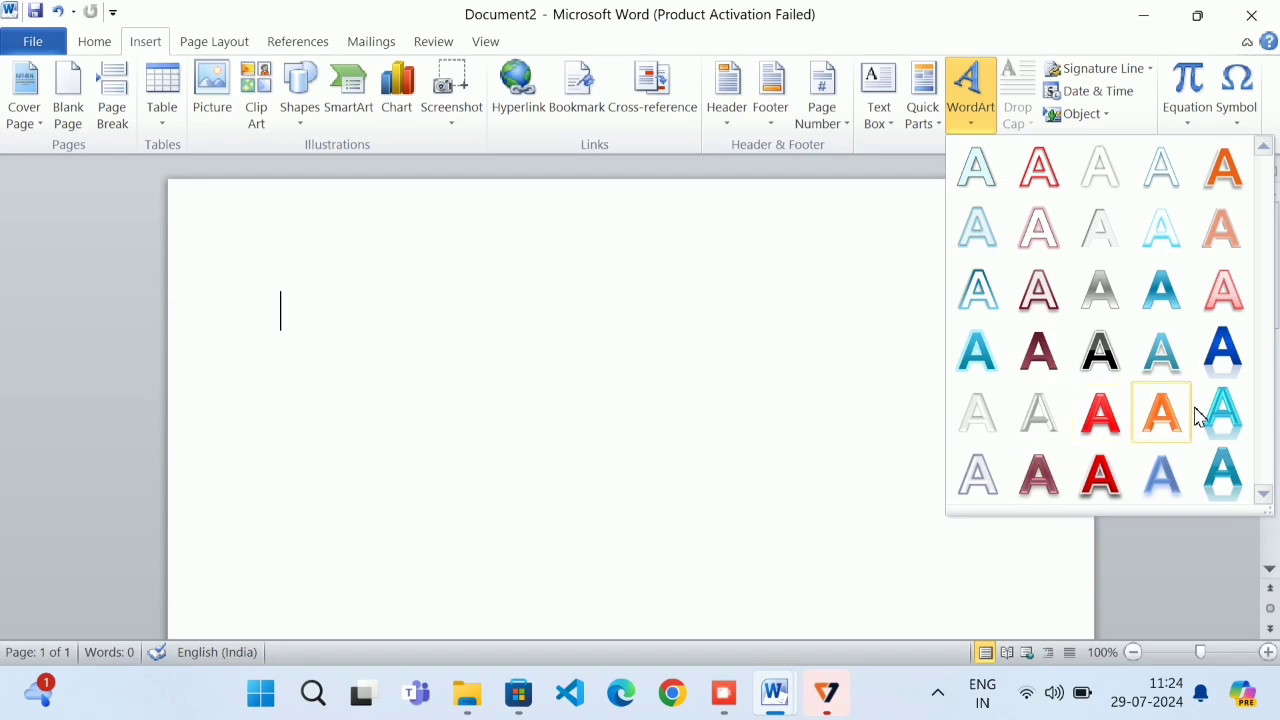
pyautogui.click(974, 350)
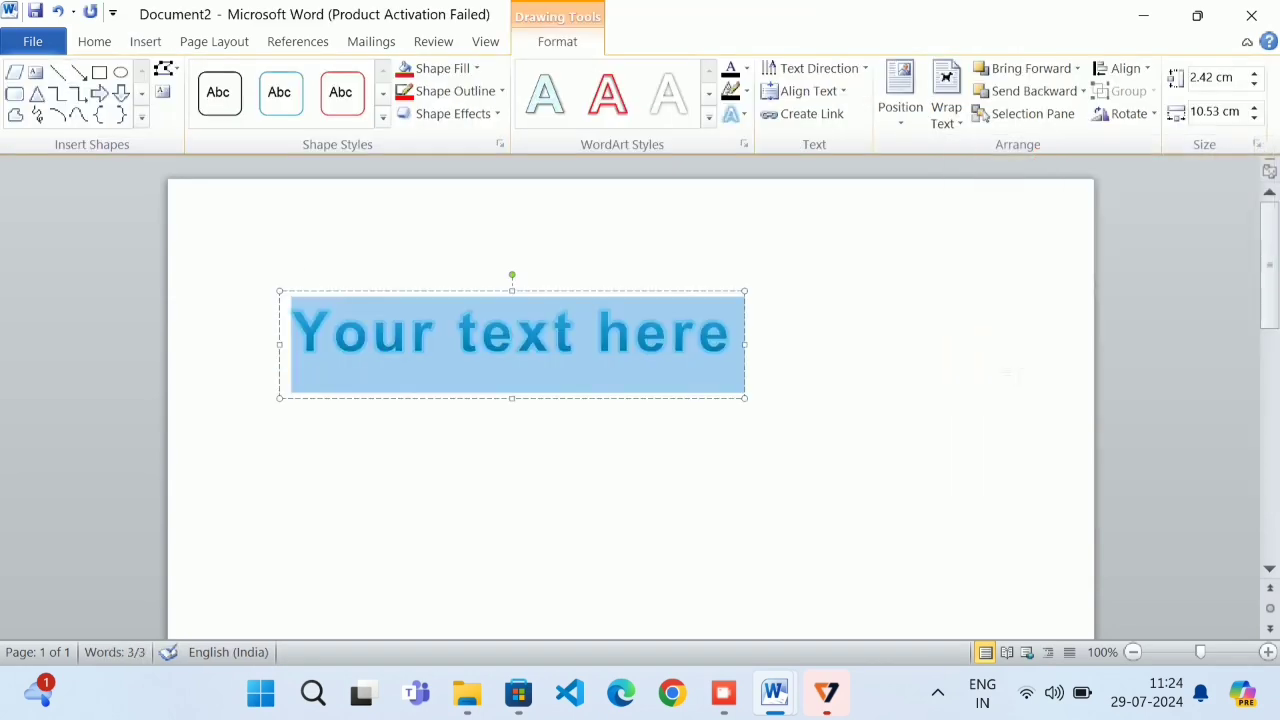
pyautogui.write('H')
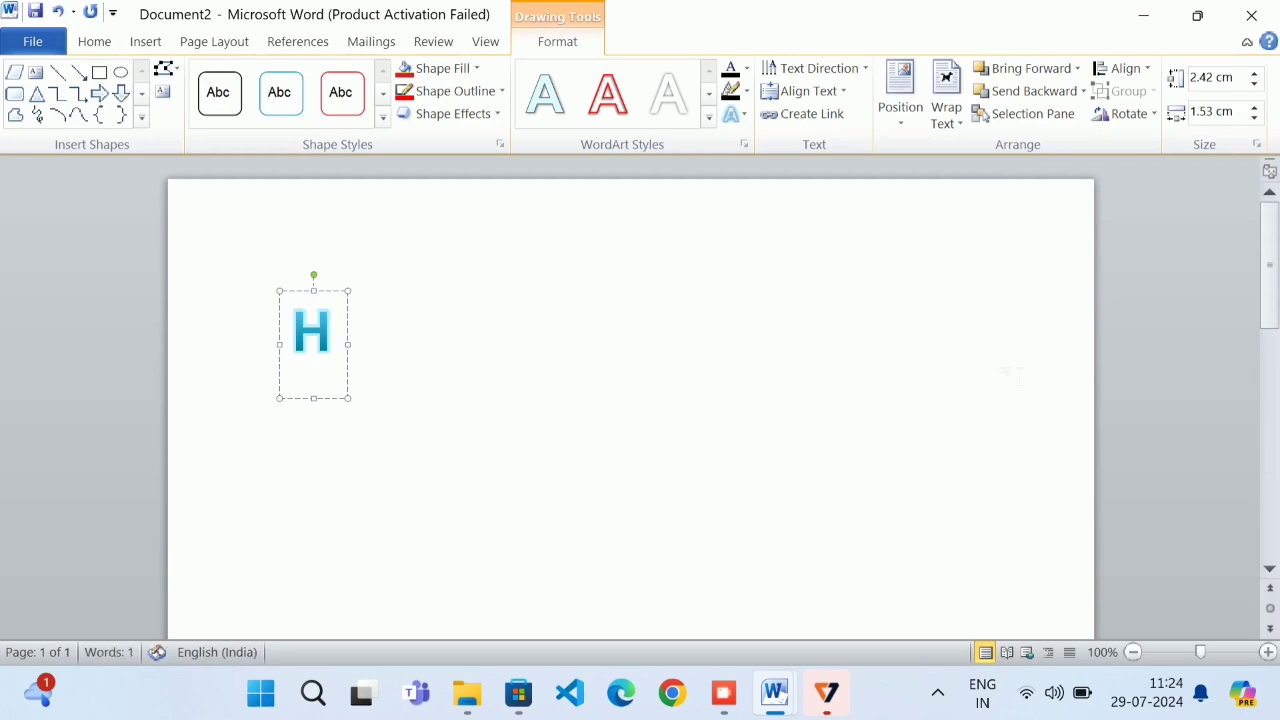
pyautogui.write('ELLO FR')
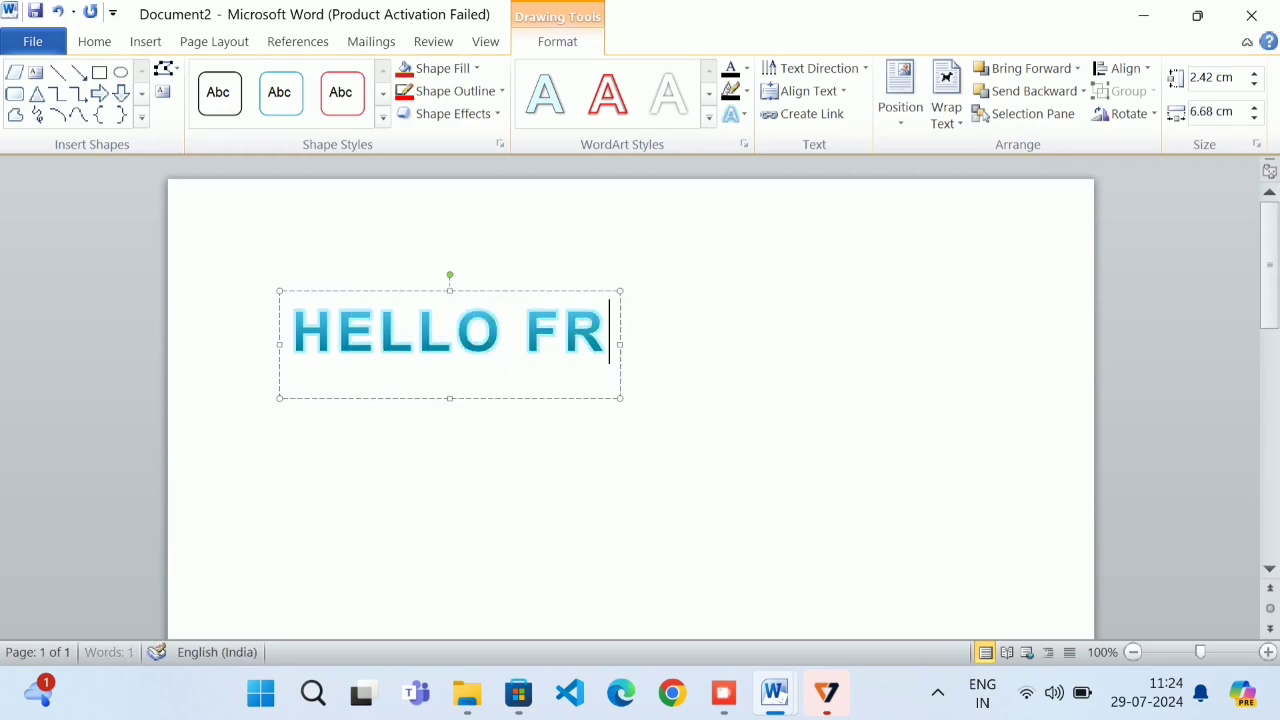
pyautogui.write('IENDS')
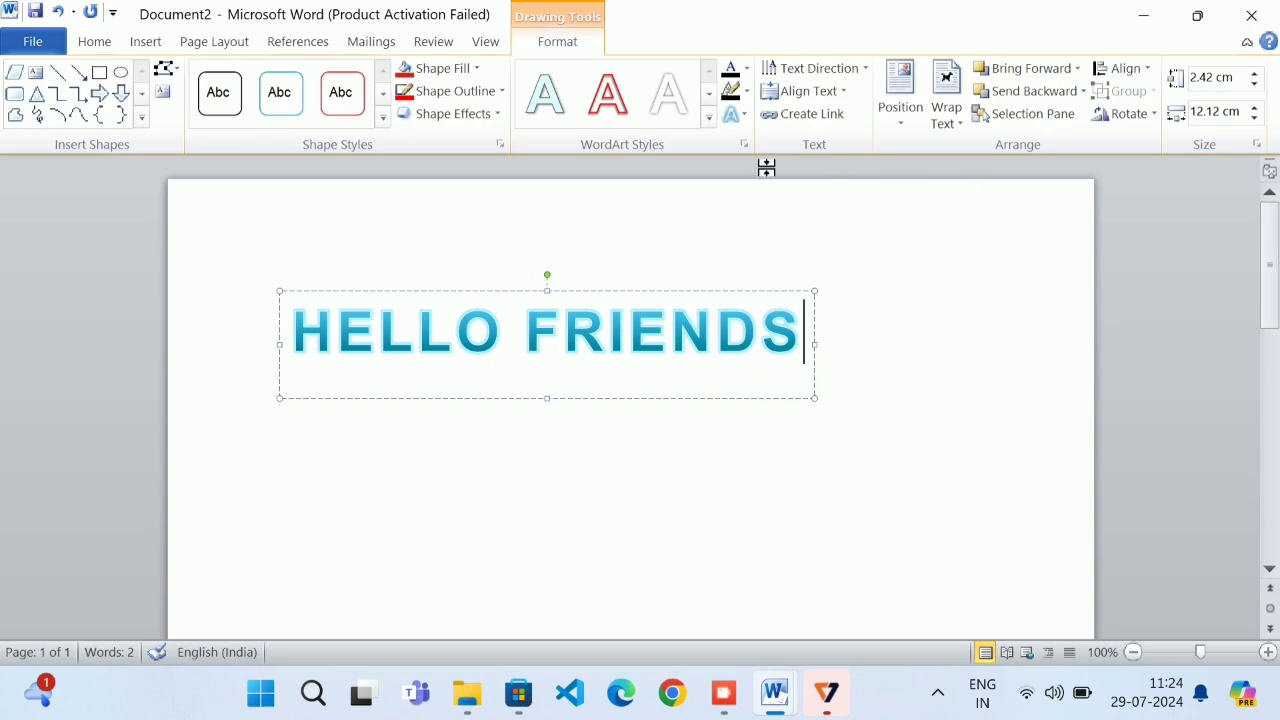
pyautogui.click(704, 118)
pyautogui.click(706, 120)
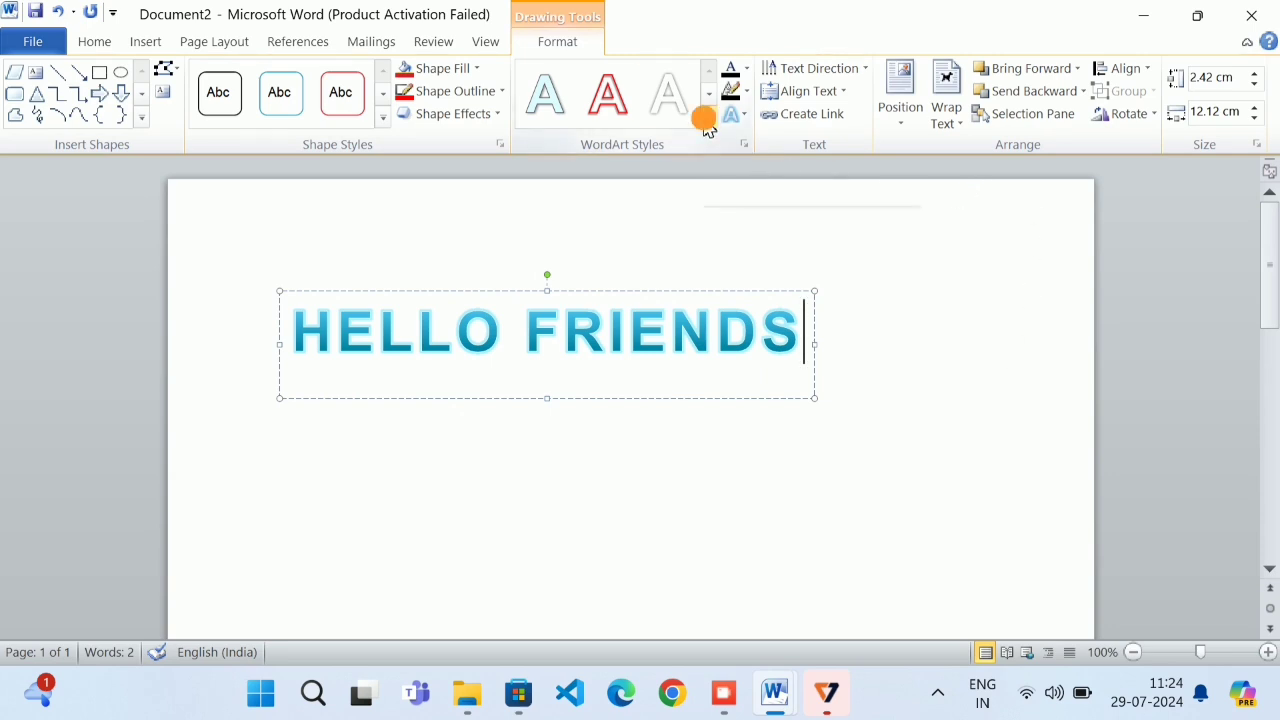
pyautogui.press('Escape')
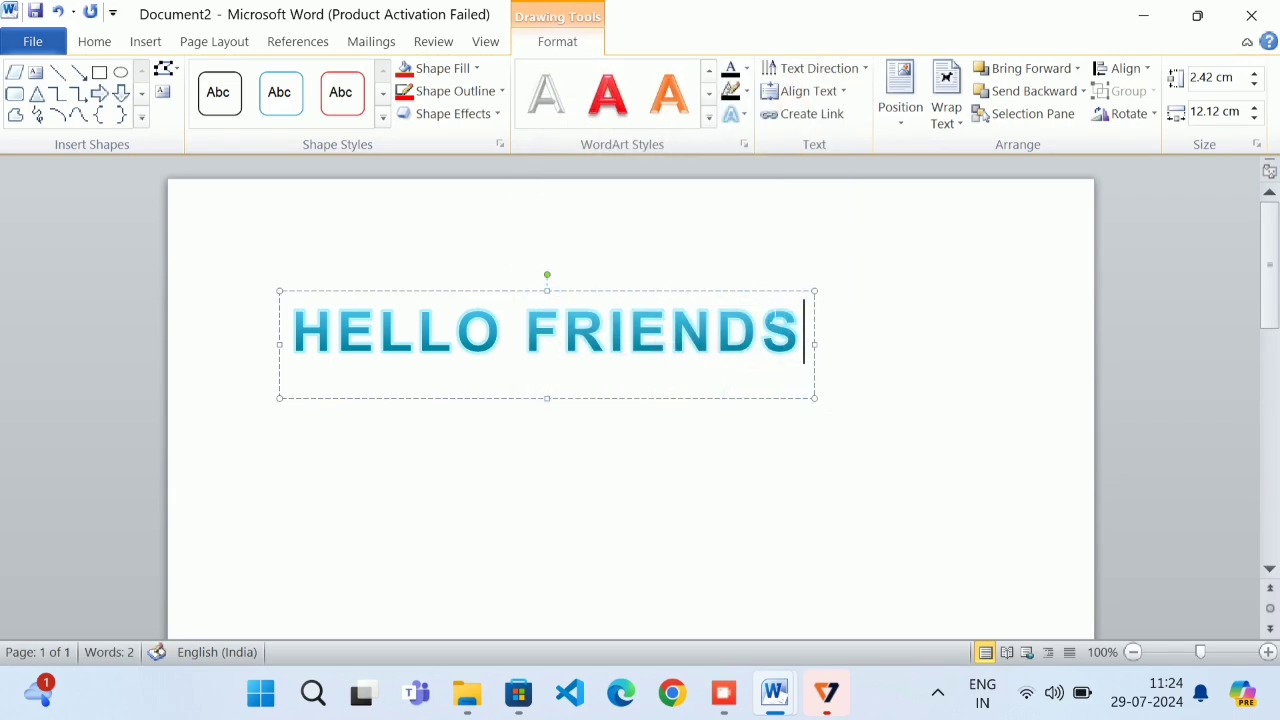
pyautogui.click(707, 118)
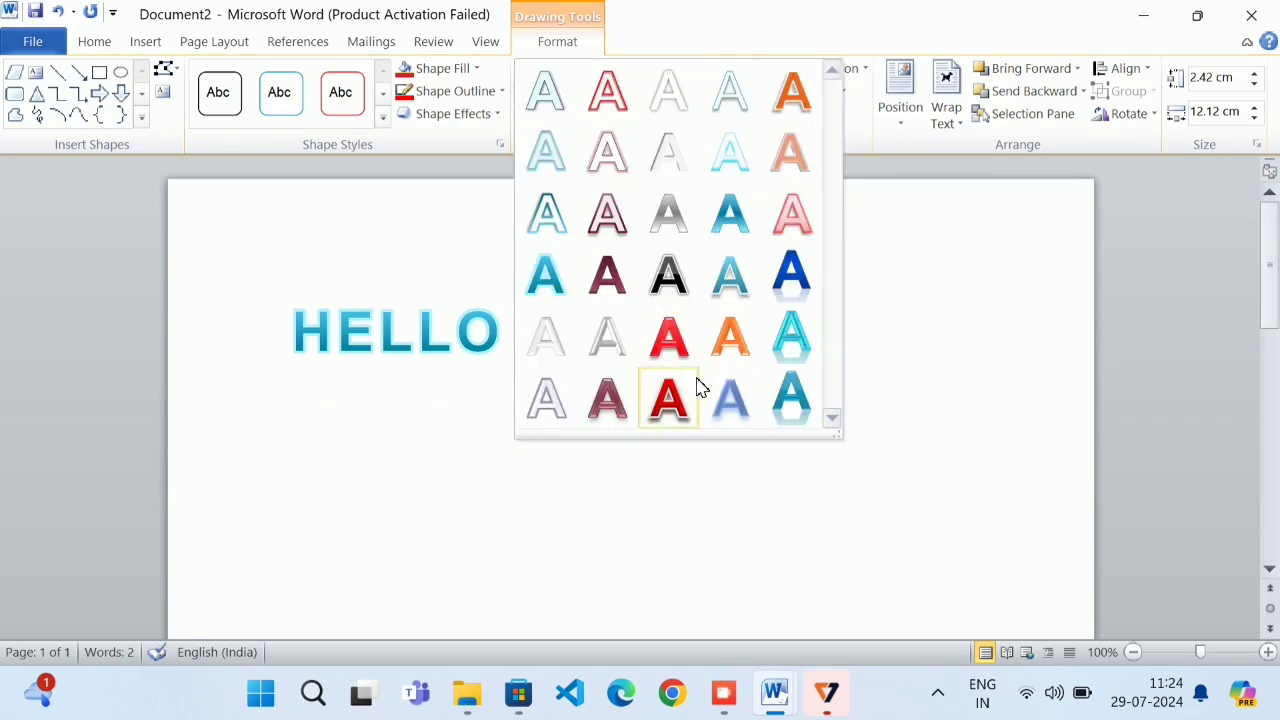
pyautogui.click(295, 429)
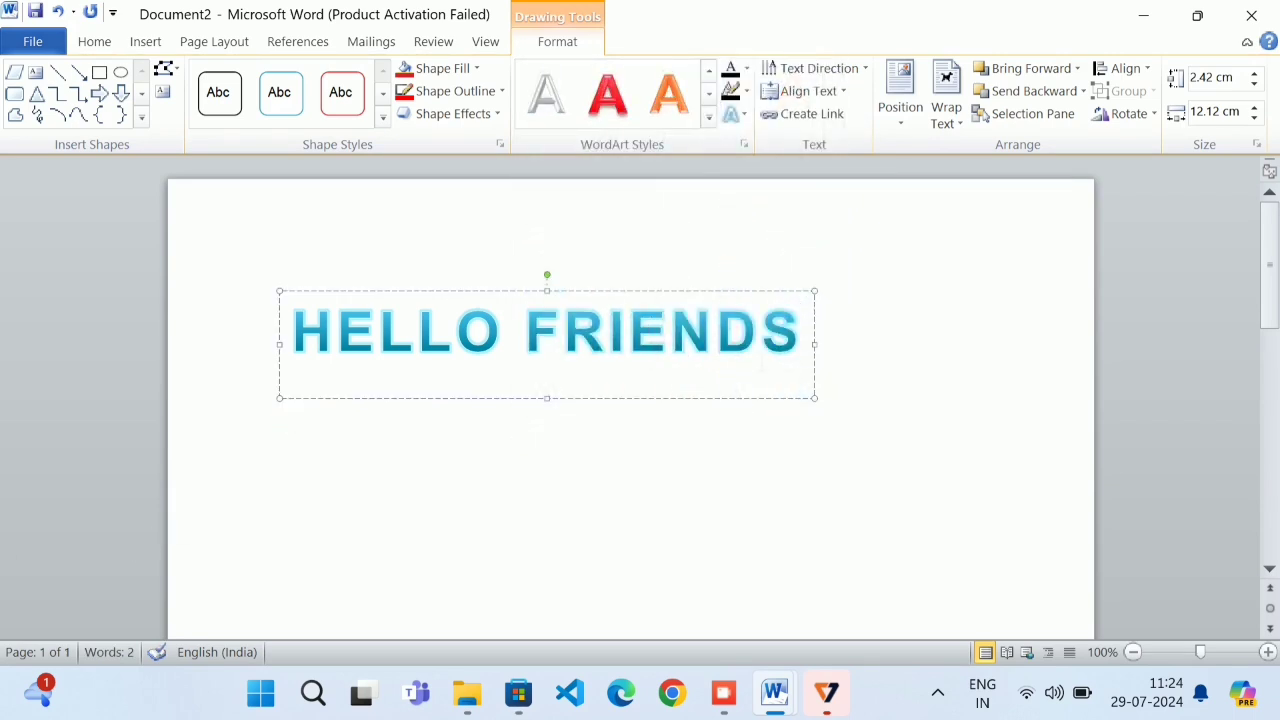
pyautogui.click(808, 332)
pyautogui.moveTo(808, 332); pyautogui.dragTo(308, 374)
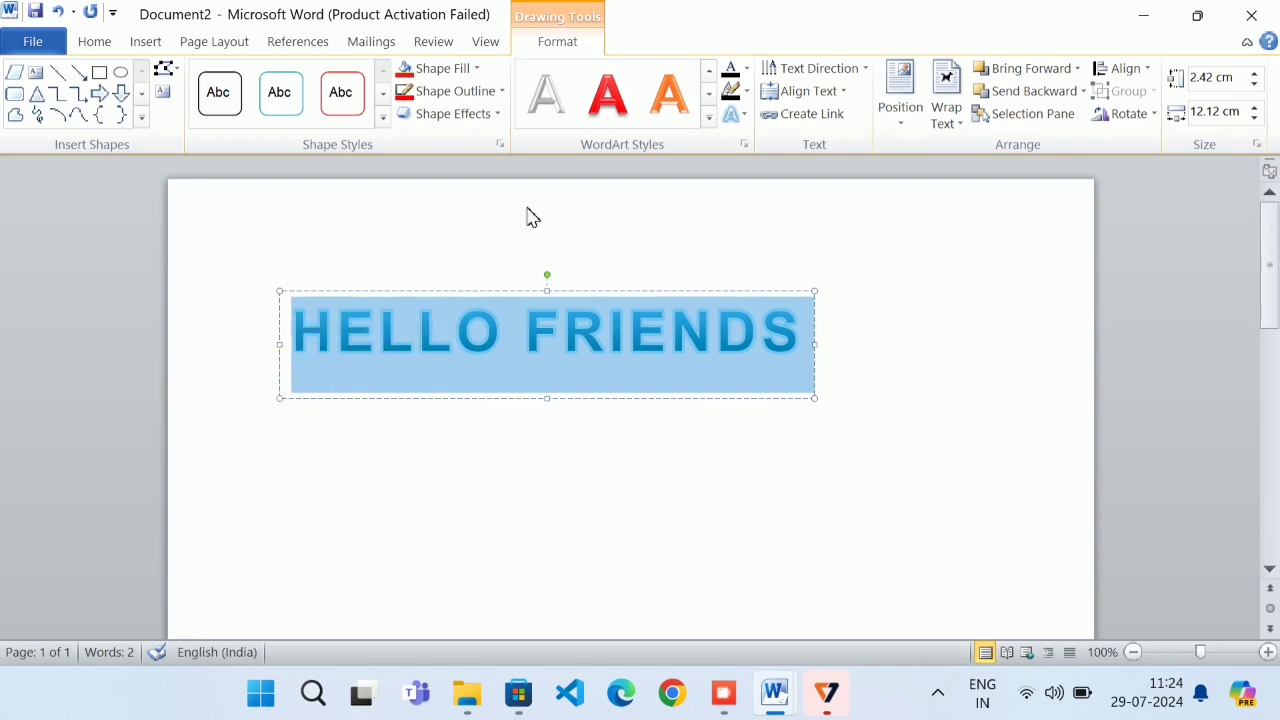
pyautogui.click(711, 118)
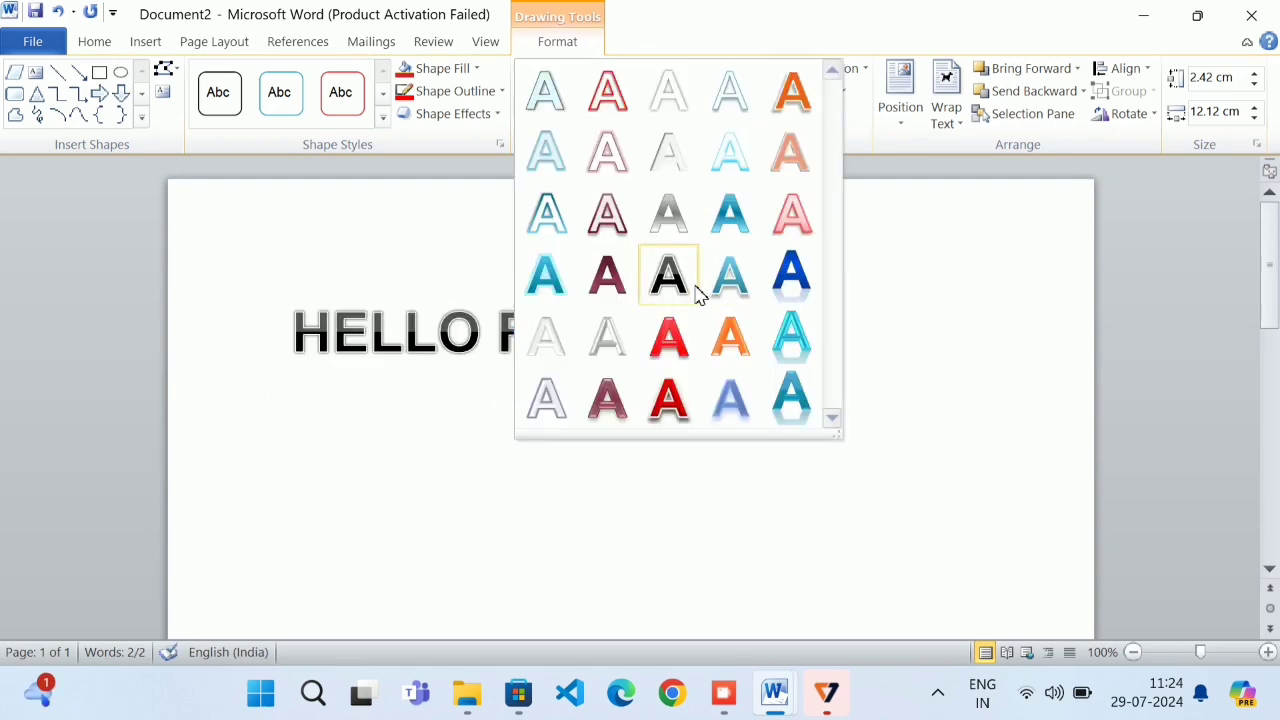
pyautogui.click(785, 340)
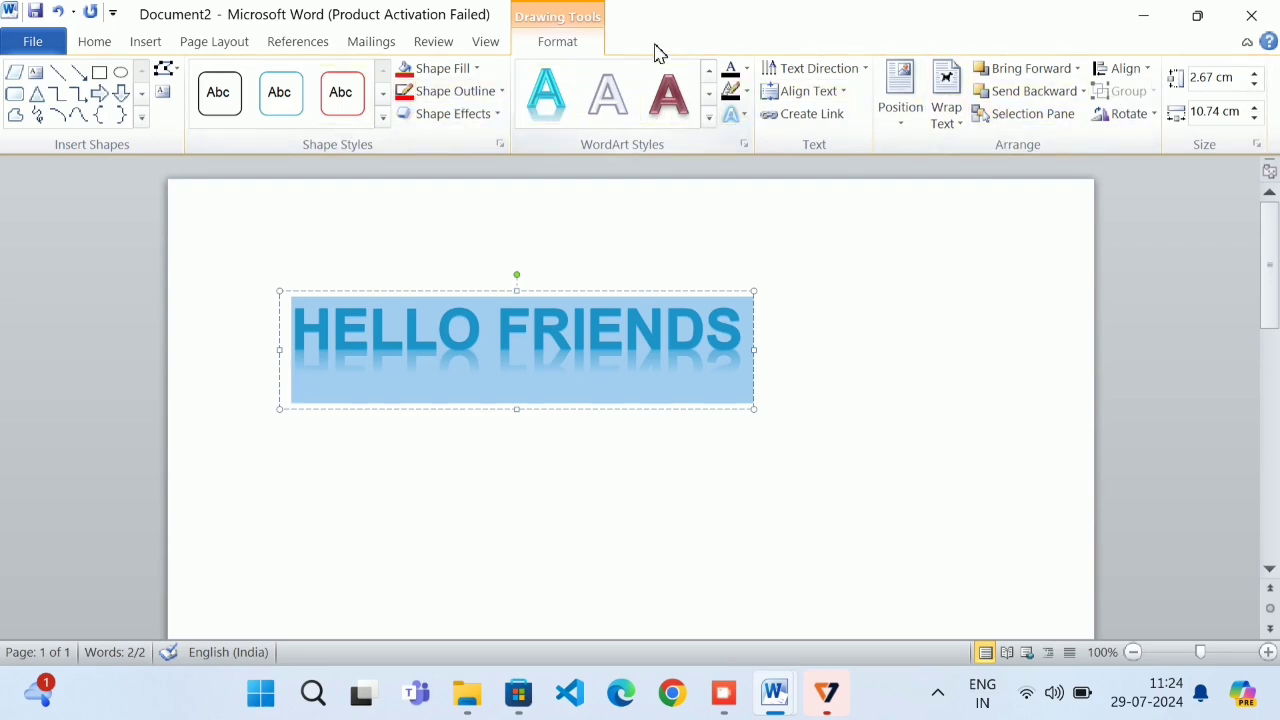
pyautogui.click(586, 41)
pyautogui.click(568, 328)
pyautogui.click(739, 376)
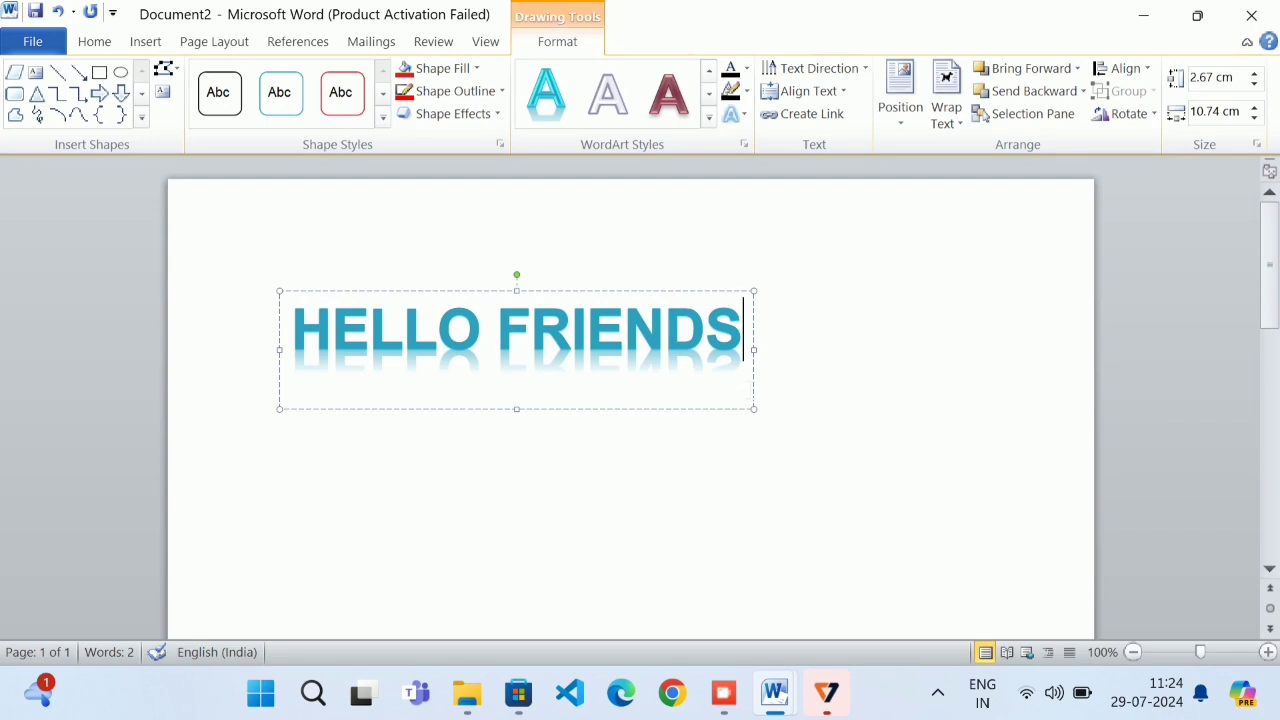
pyautogui.click(724, 409)
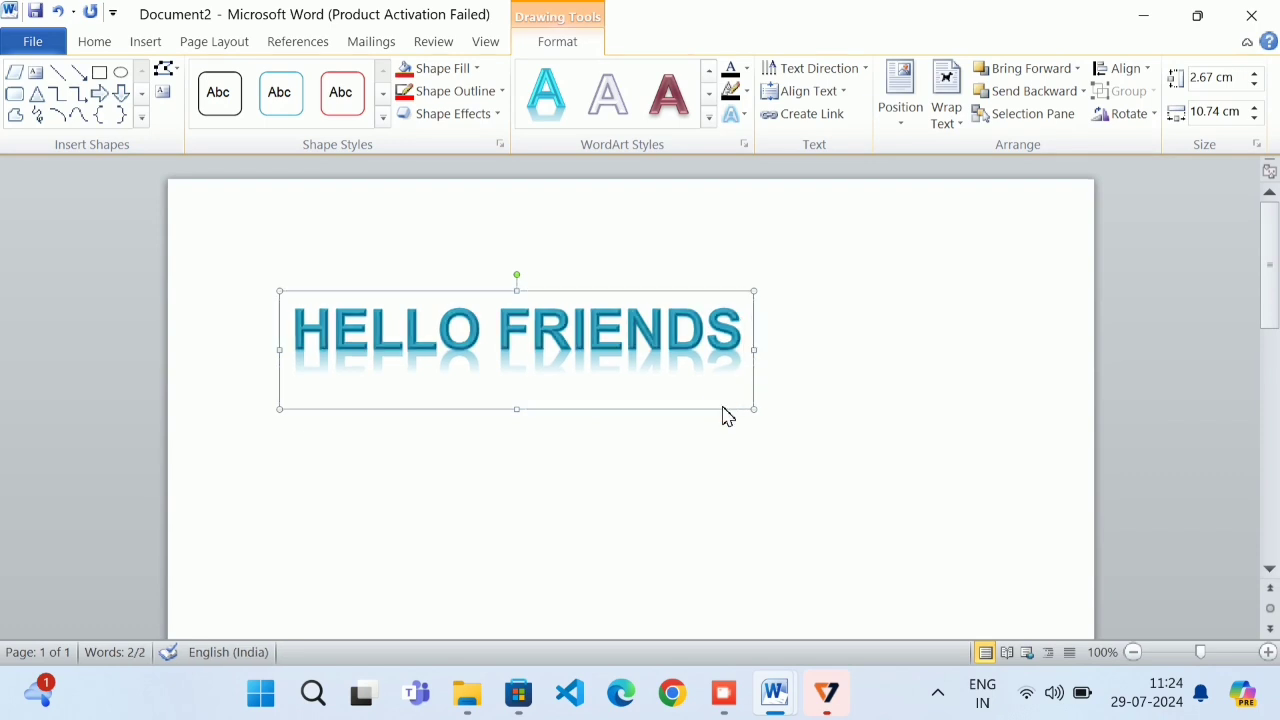
pyautogui.press('Delete')
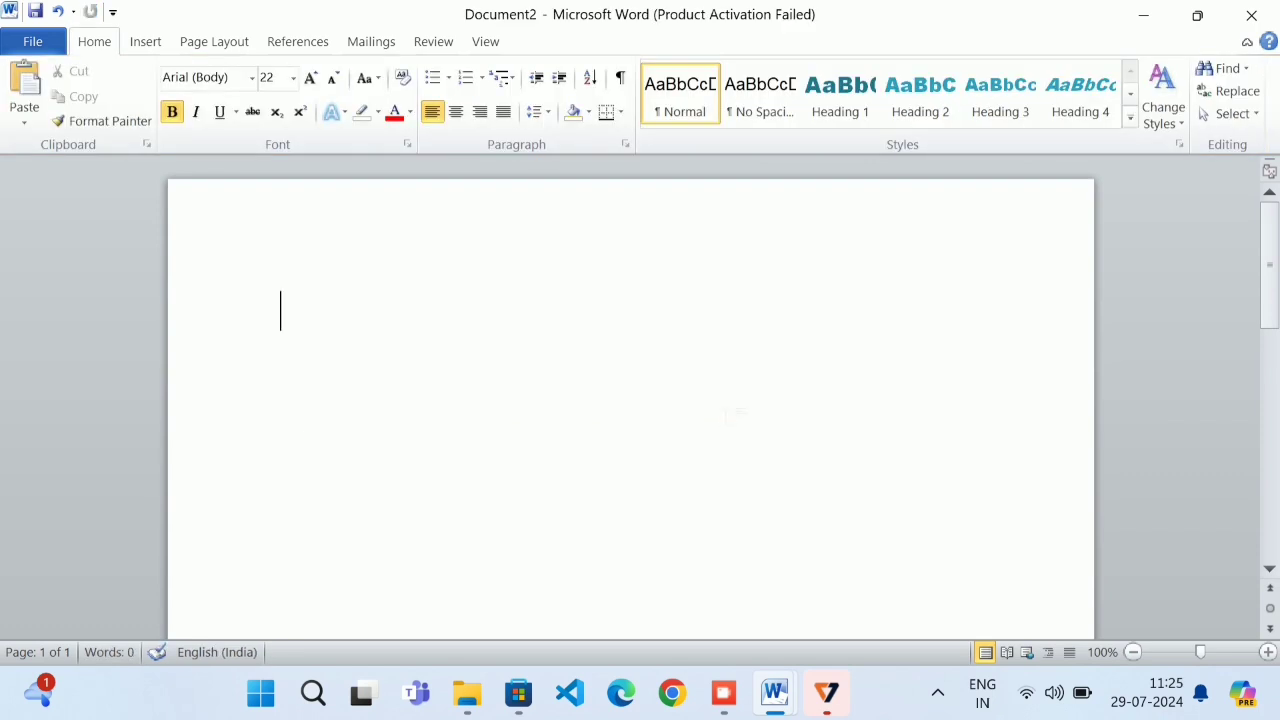
# Type the heading WELCOME TO DEEPTECH and make its first letter W a dropped capital
pyautogui.click(148, 42)
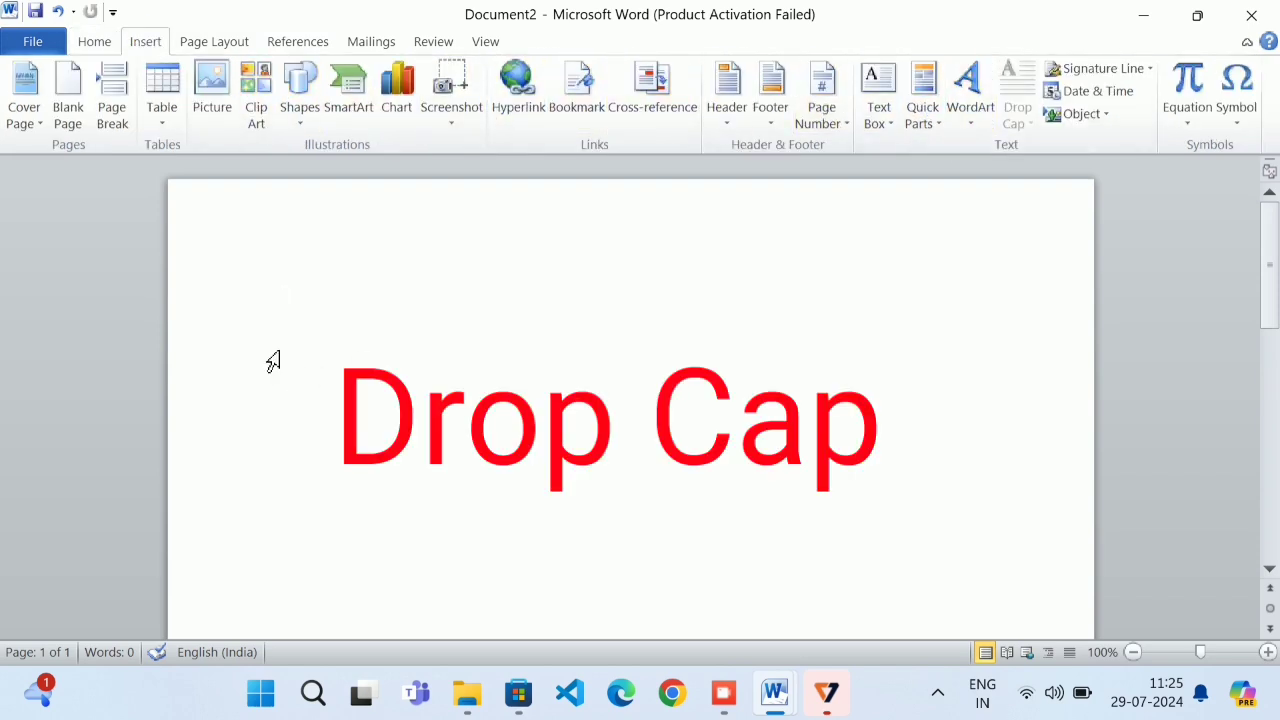
pyautogui.write('WE')
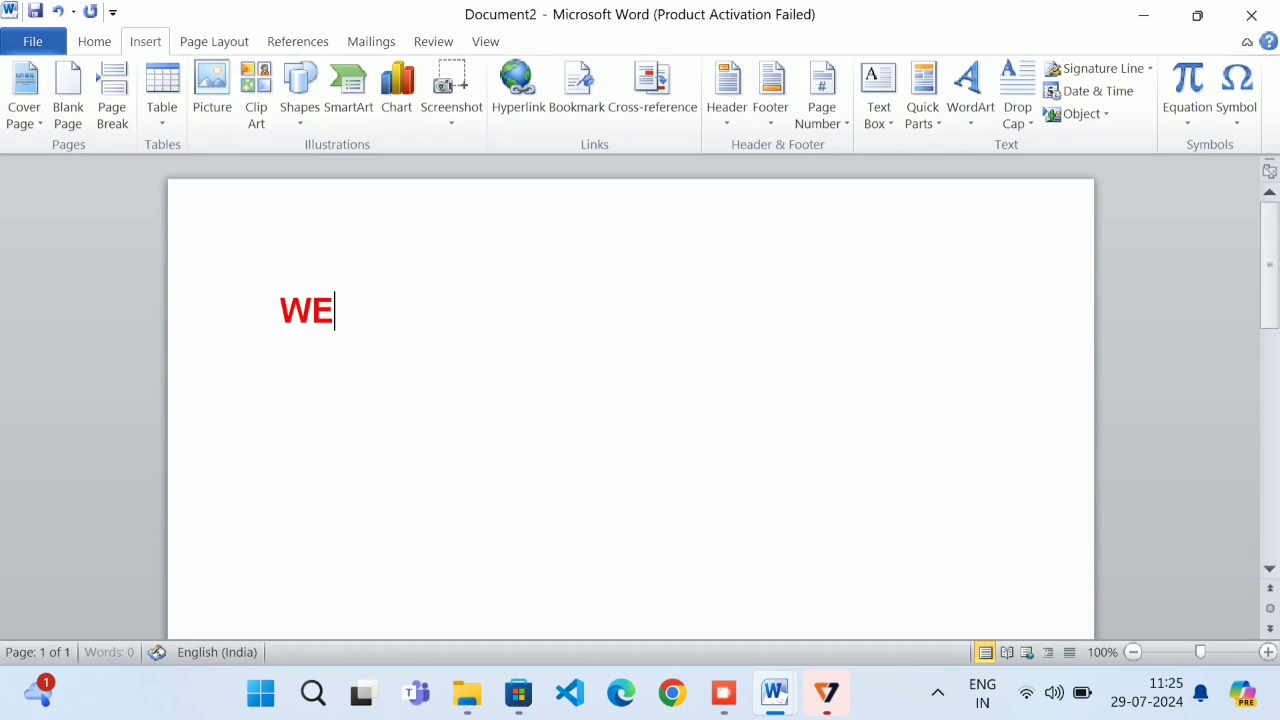
pyautogui.write('LCOME')
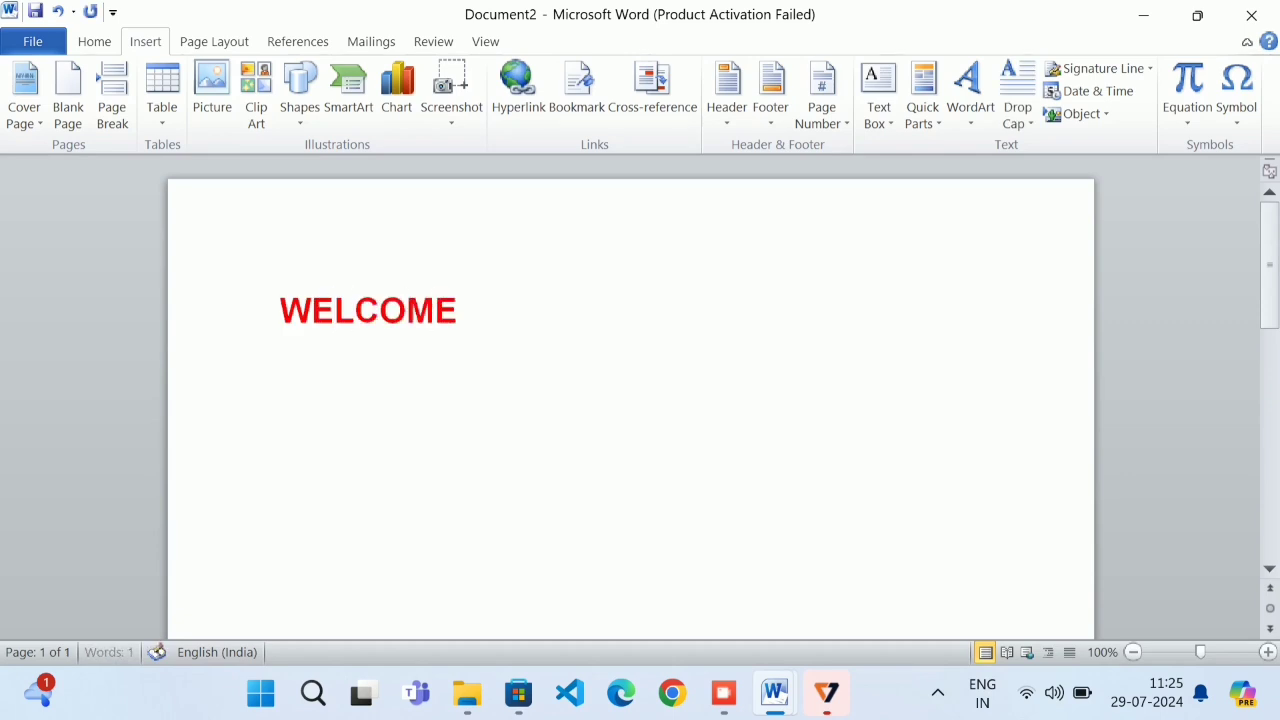
pyautogui.write(' TO ')
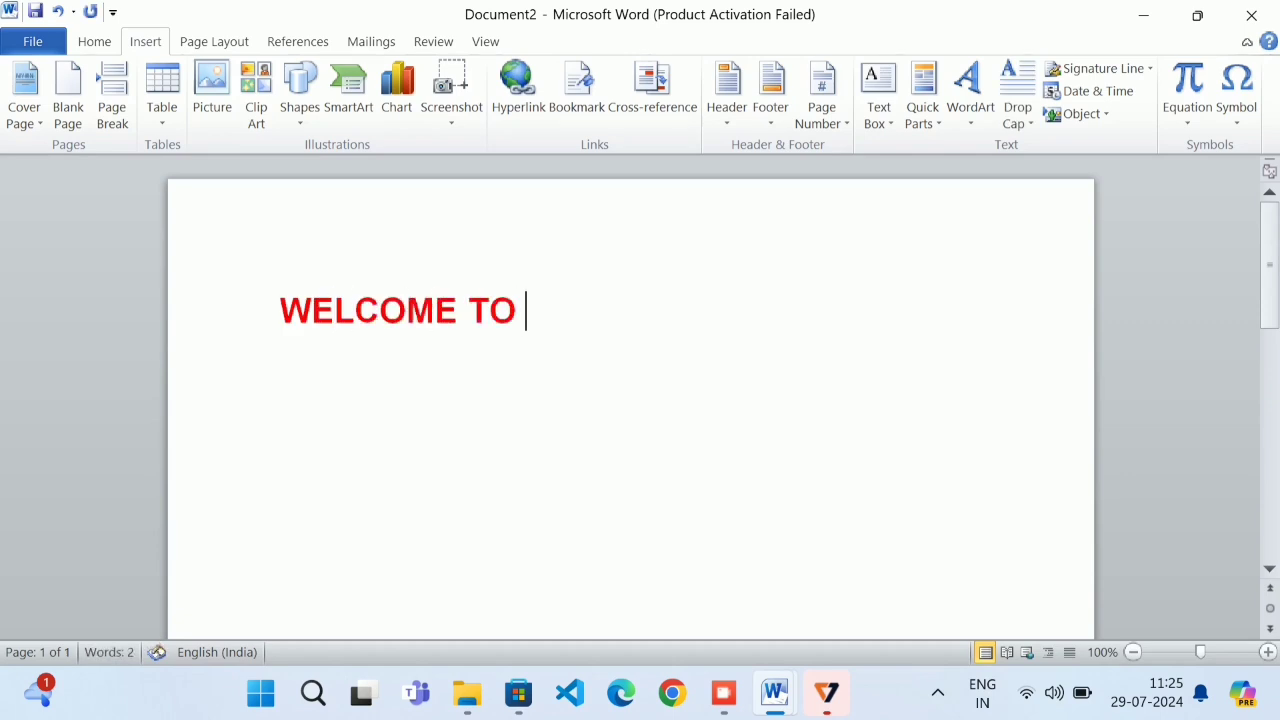
pyautogui.write('DEEPTECH')
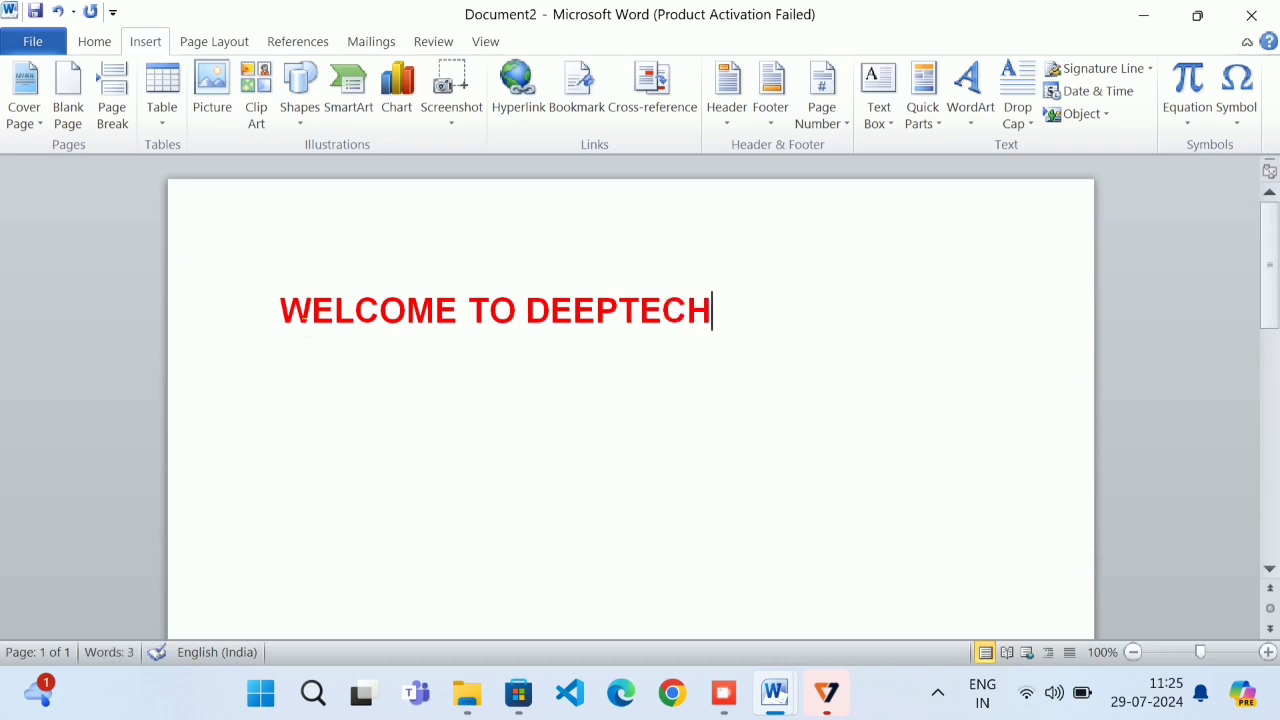
pyautogui.moveTo(314, 318); pyautogui.dragTo(262, 327)
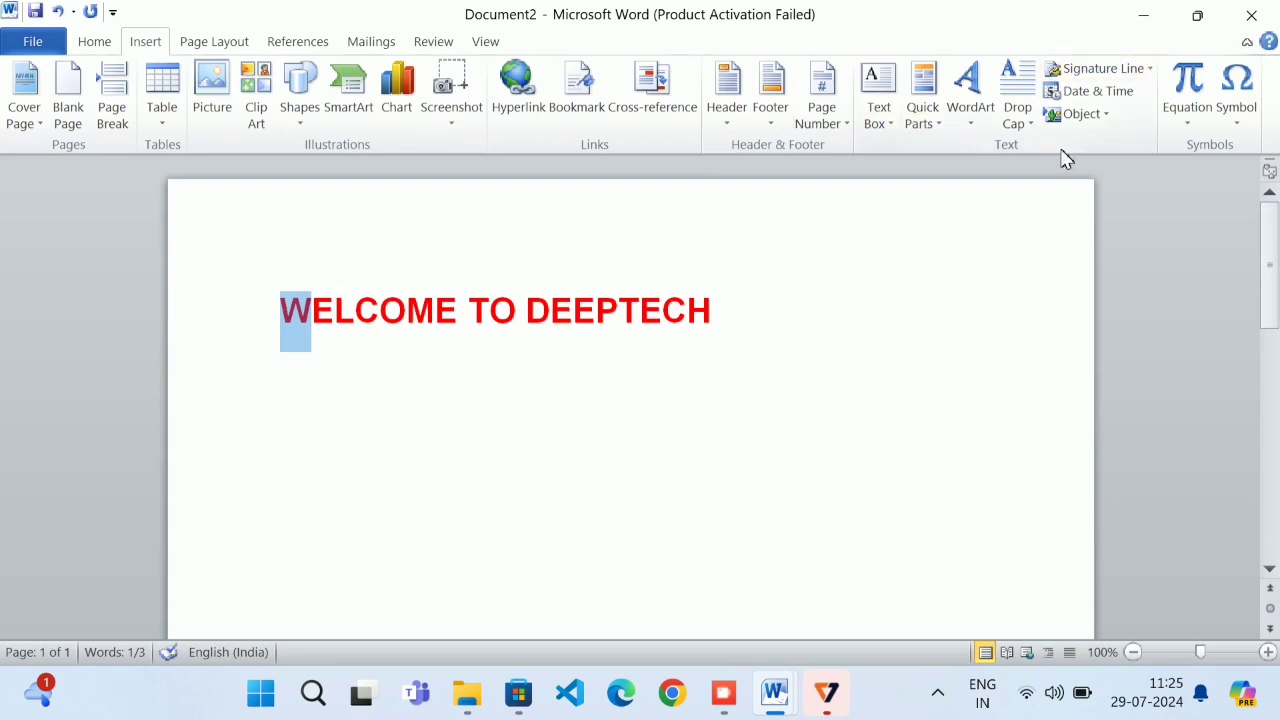
pyautogui.moveTo(1049, 162)
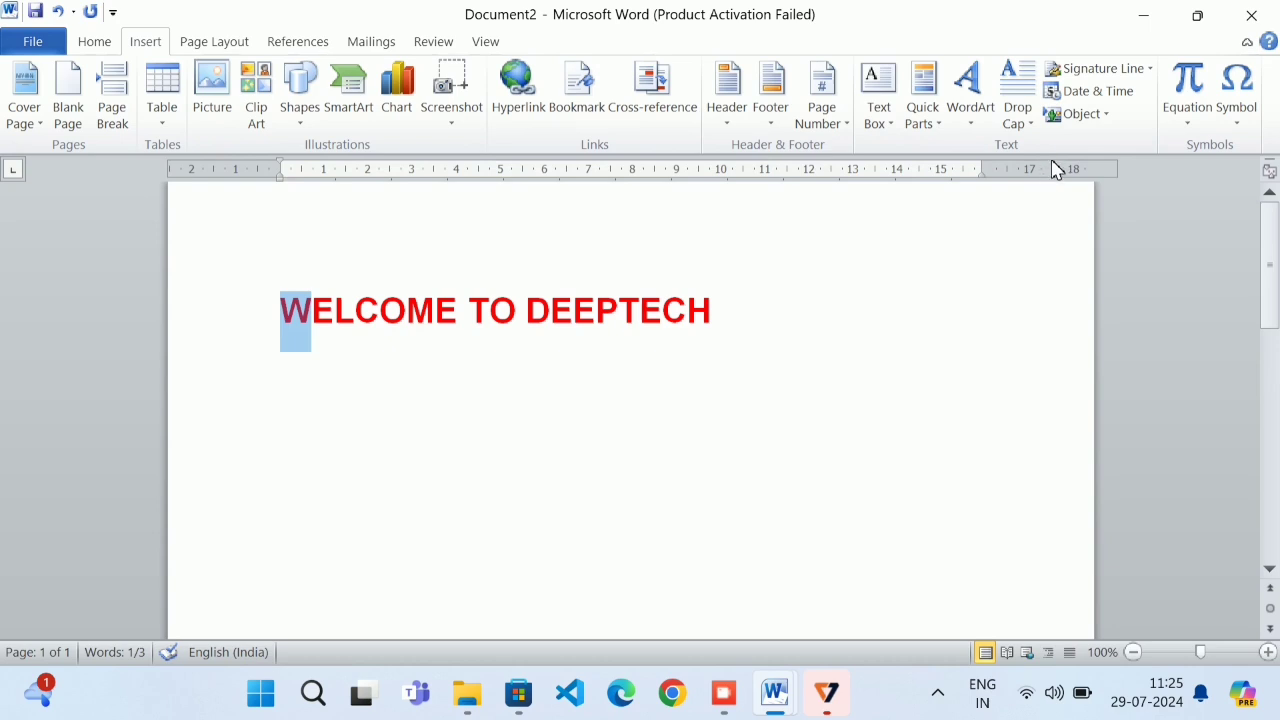
pyautogui.click(1020, 121)
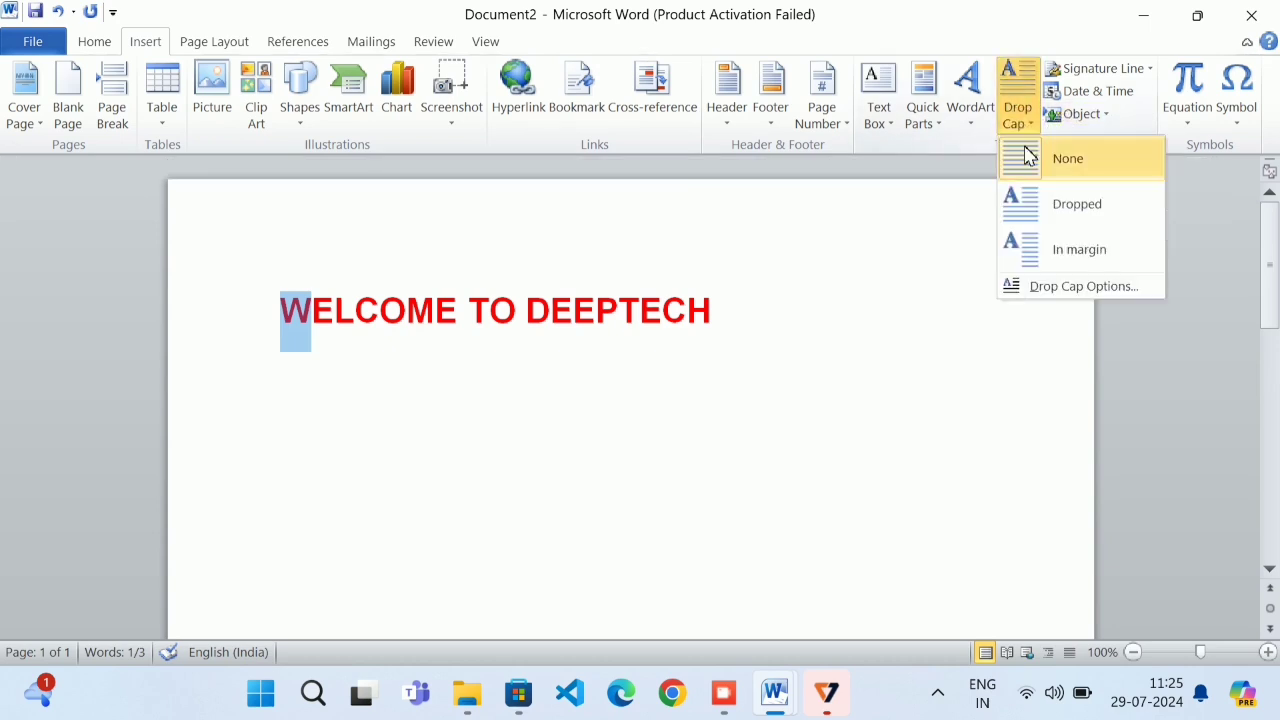
pyautogui.click(1076, 212)
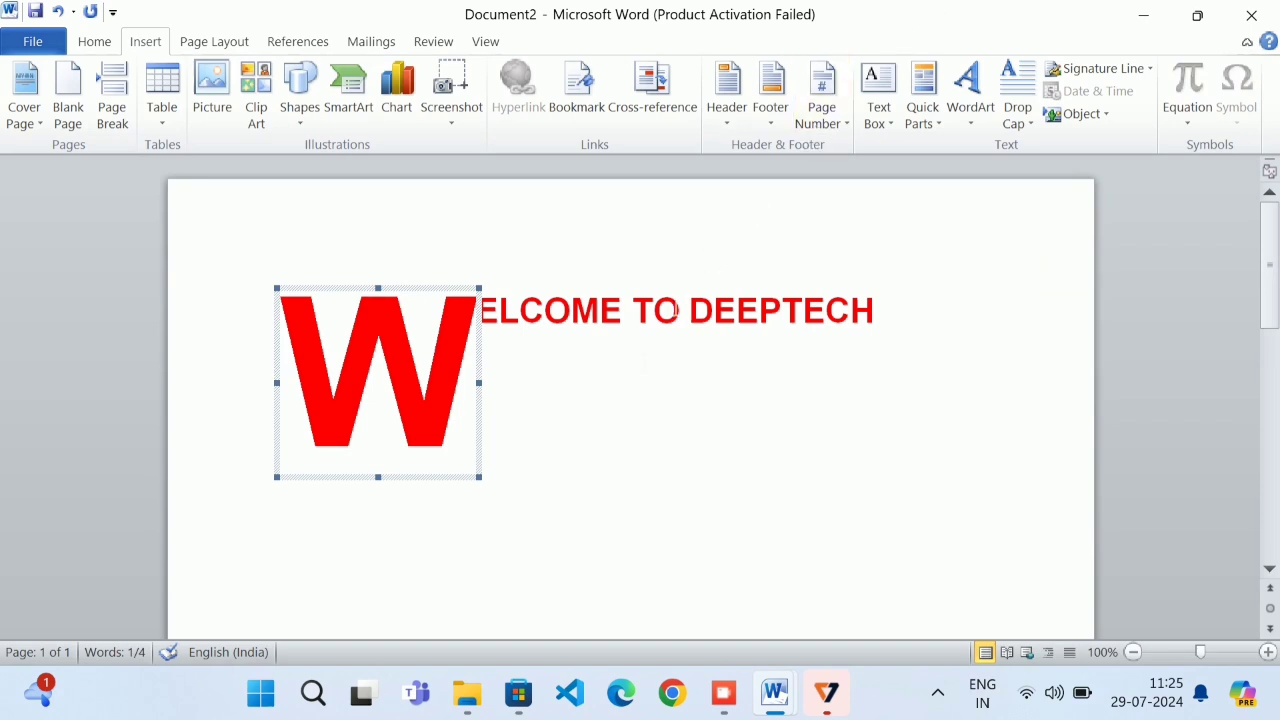
pyautogui.click(571, 310)
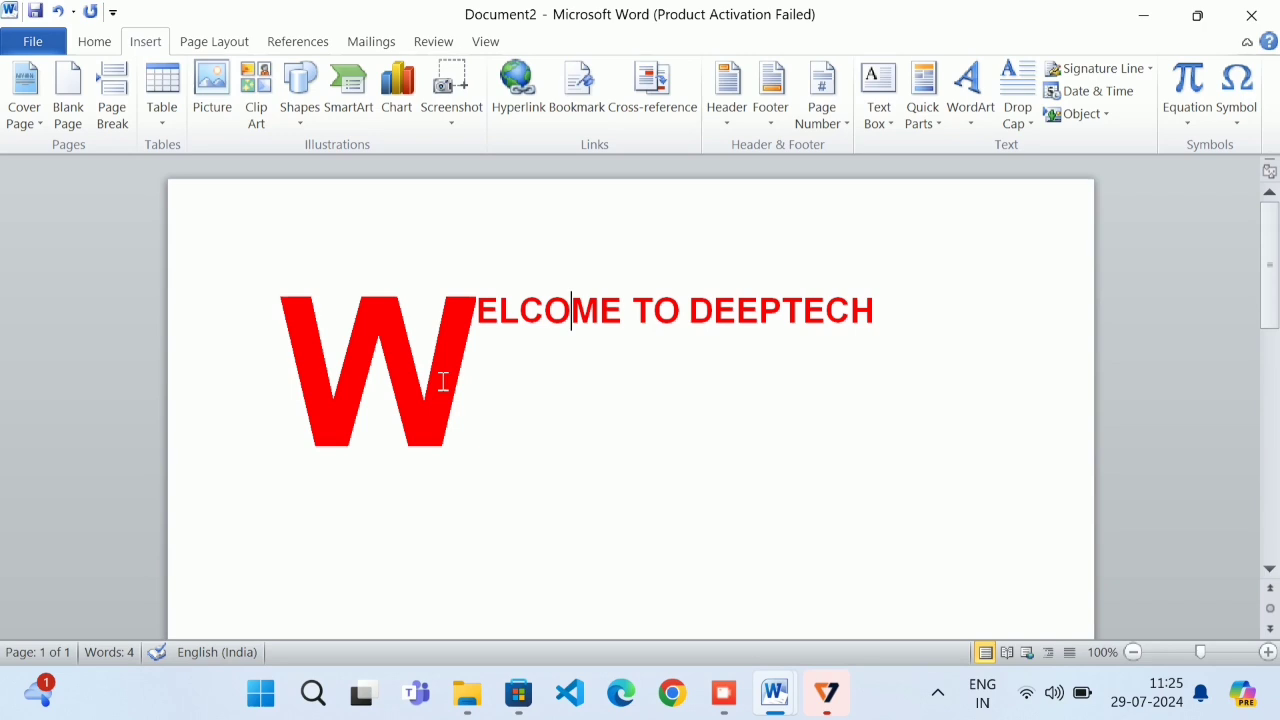
# Undo twice to remove the drop cap and the WELCOME TO DEEPTECH heading
pyautogui.hotkey('ctrl', 'z')
pyautogui.hotkey('ctrl', 'z')
pyautogui.hotkey('ctrl', 'z')
pyautogui.hotkey('ctrl', 'z')
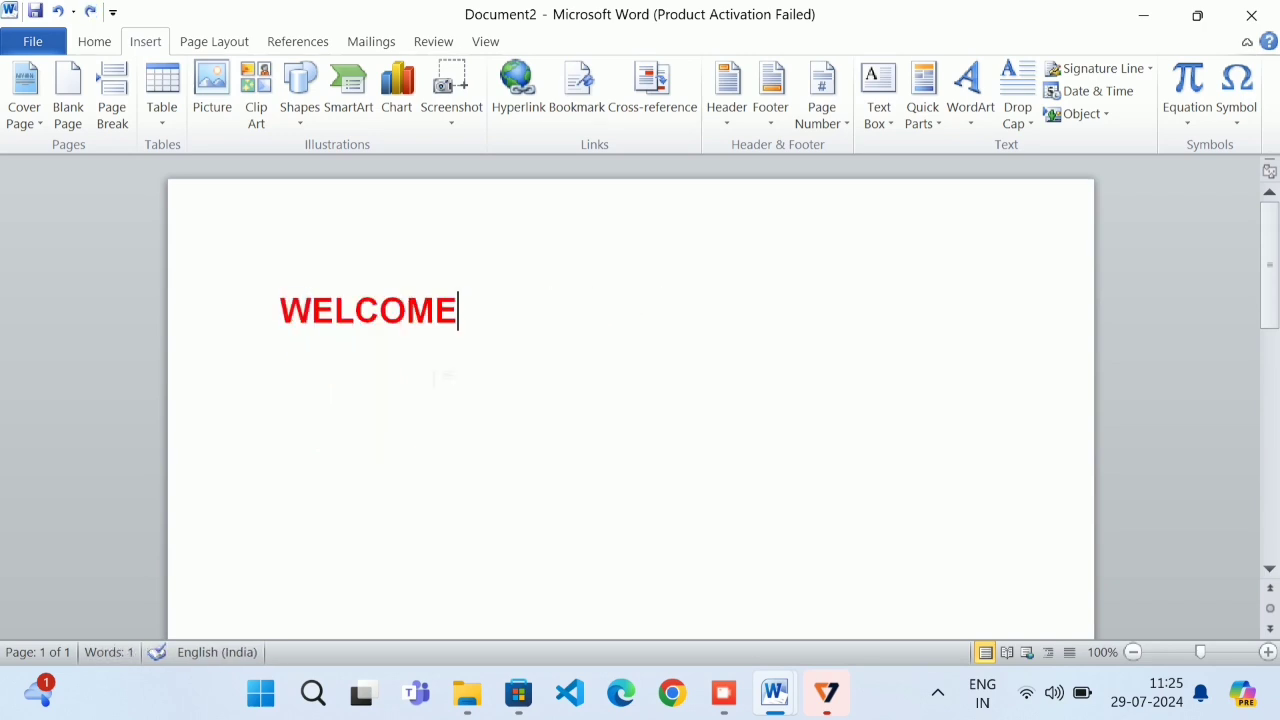
pyautogui.hotkey('ctrl', 'z')
pyautogui.hotkey('ctrl', 'z')
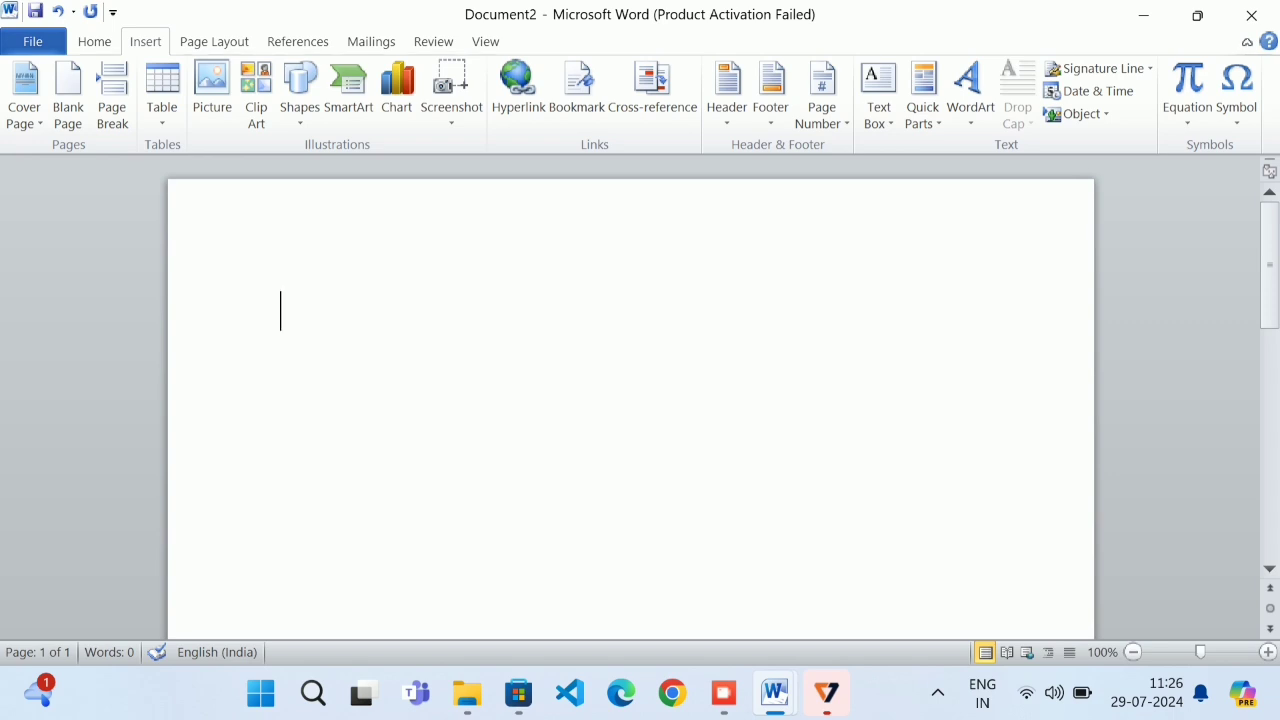
# Insert a signature line with the signer's full name and the title MANAGER
pyautogui.click(1117, 69)
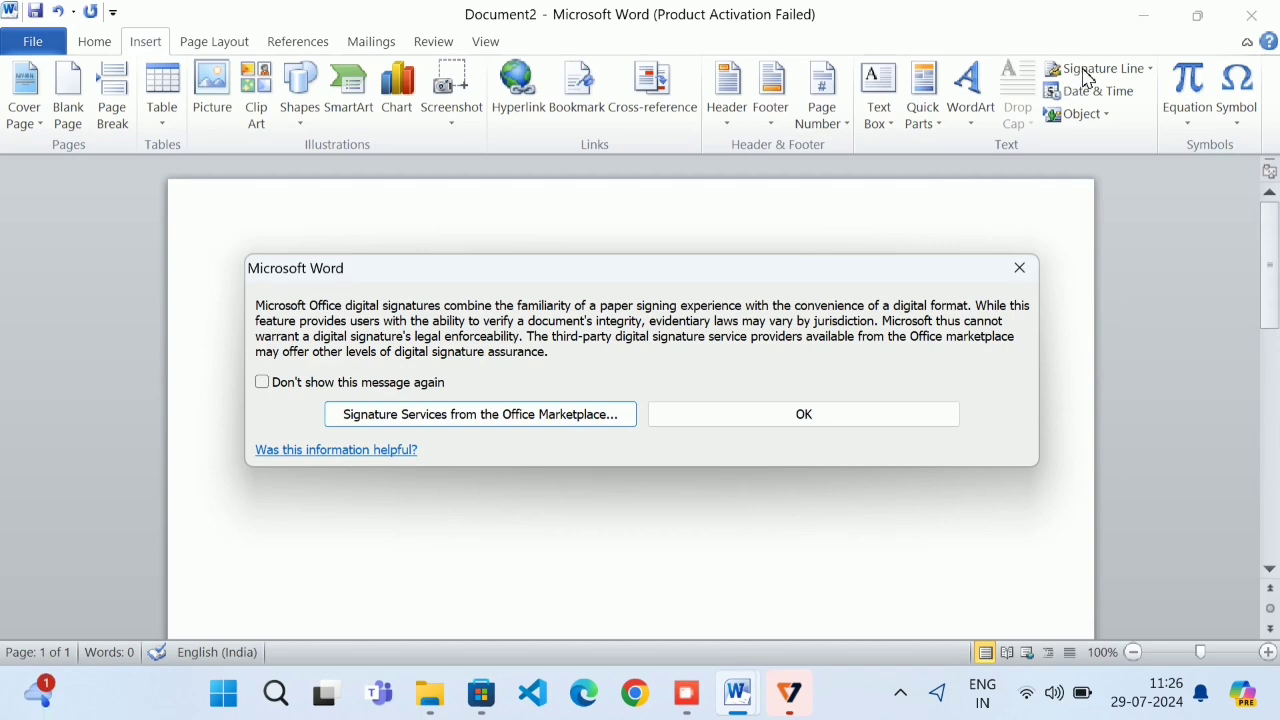
pyautogui.click(851, 415)
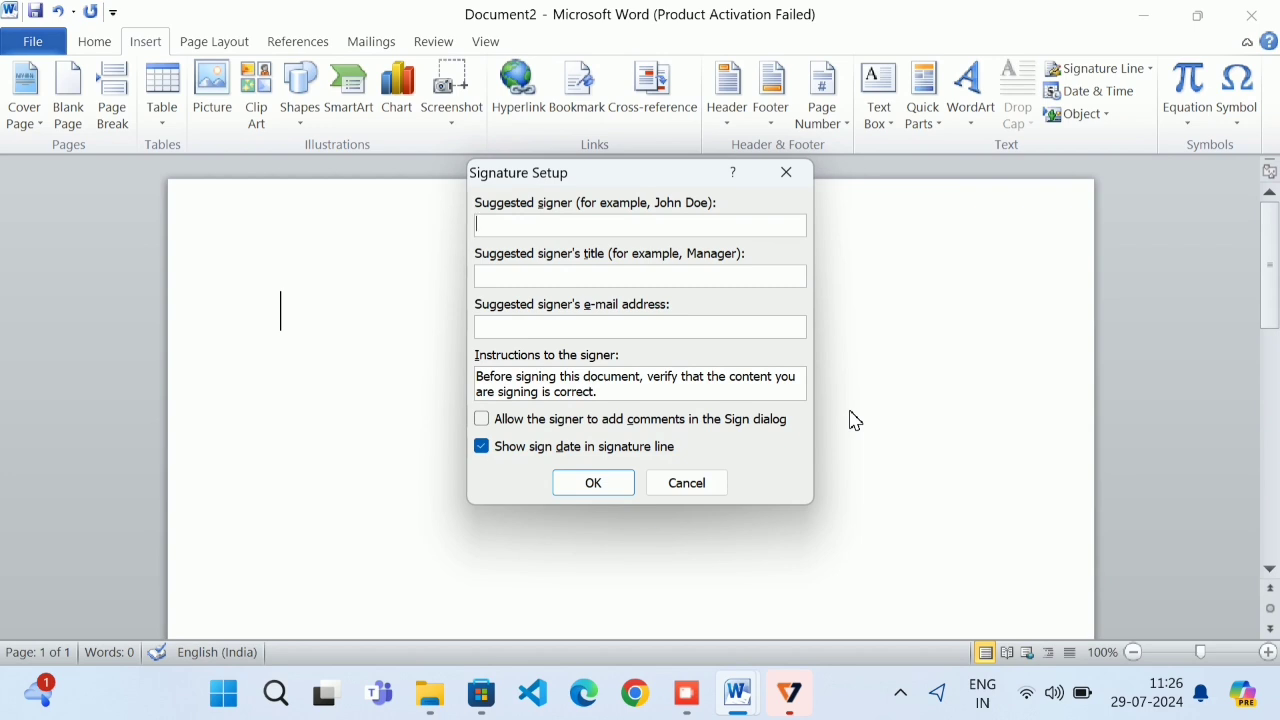
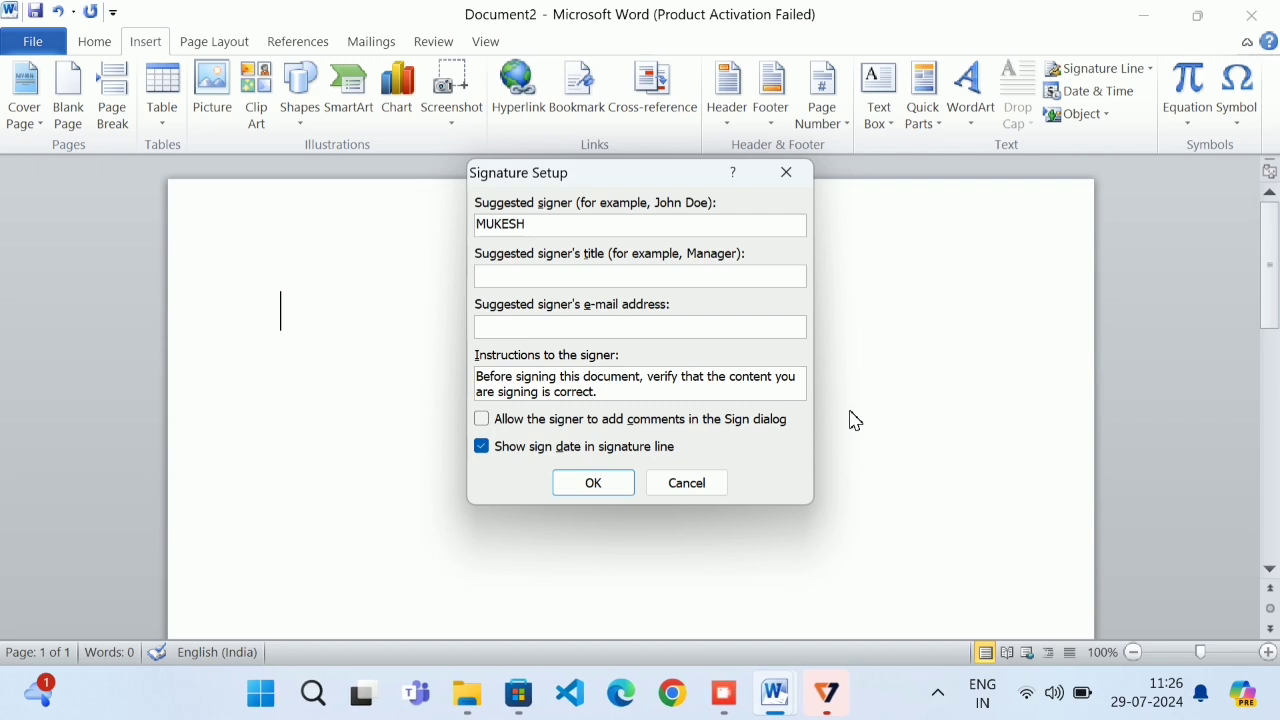
pyautogui.click(634, 271)
pyautogui.write('MANAGER')
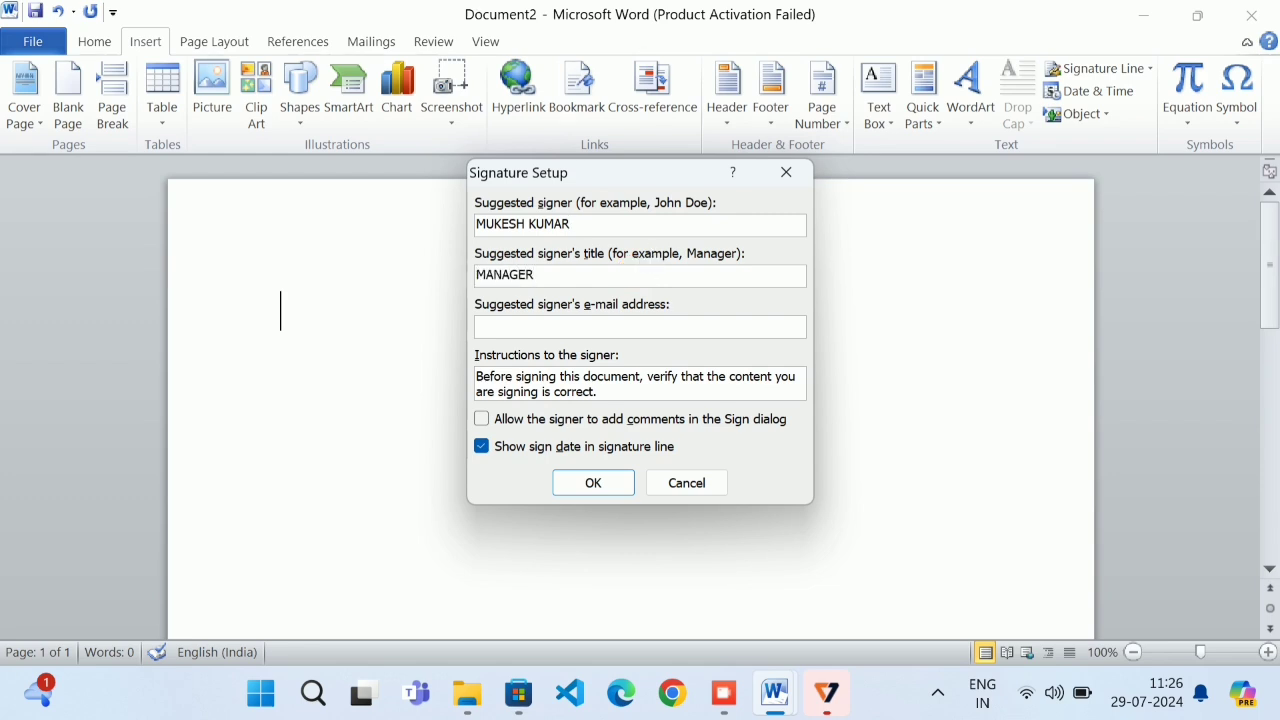
pyautogui.click(596, 483)
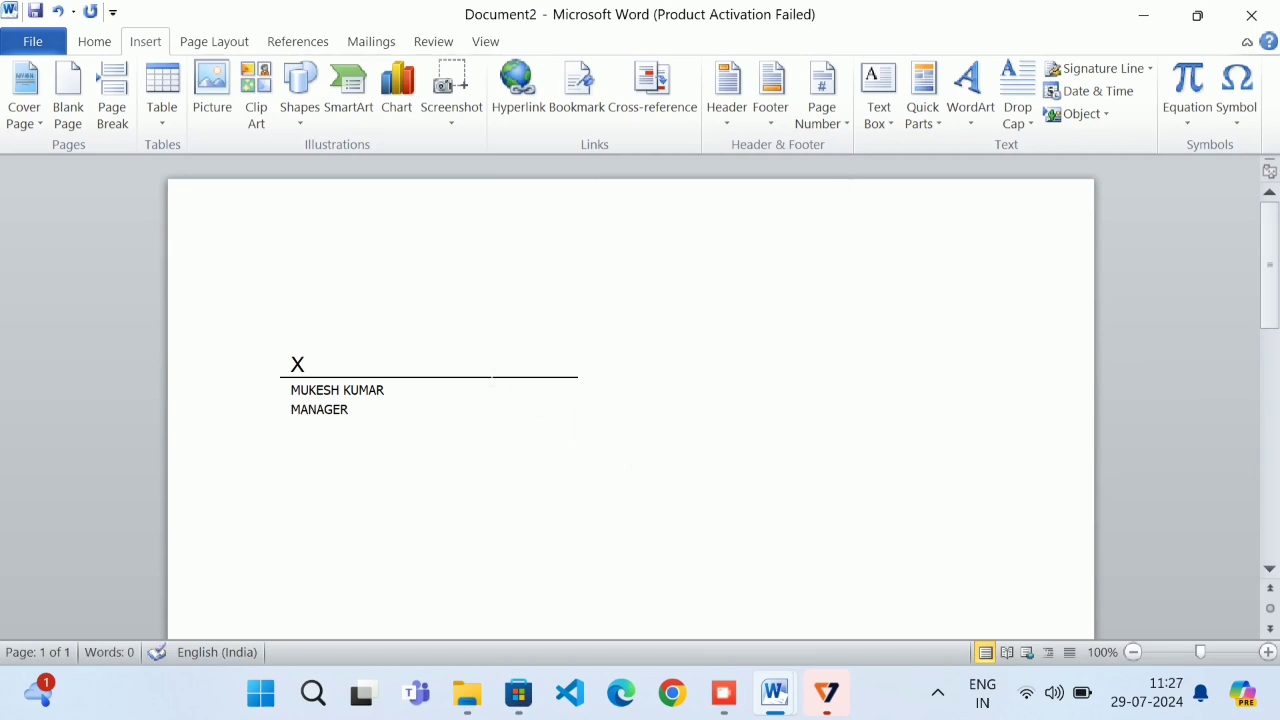
# Select the inserted signature line, deselect it, then select it again
pyautogui.click(480, 372)
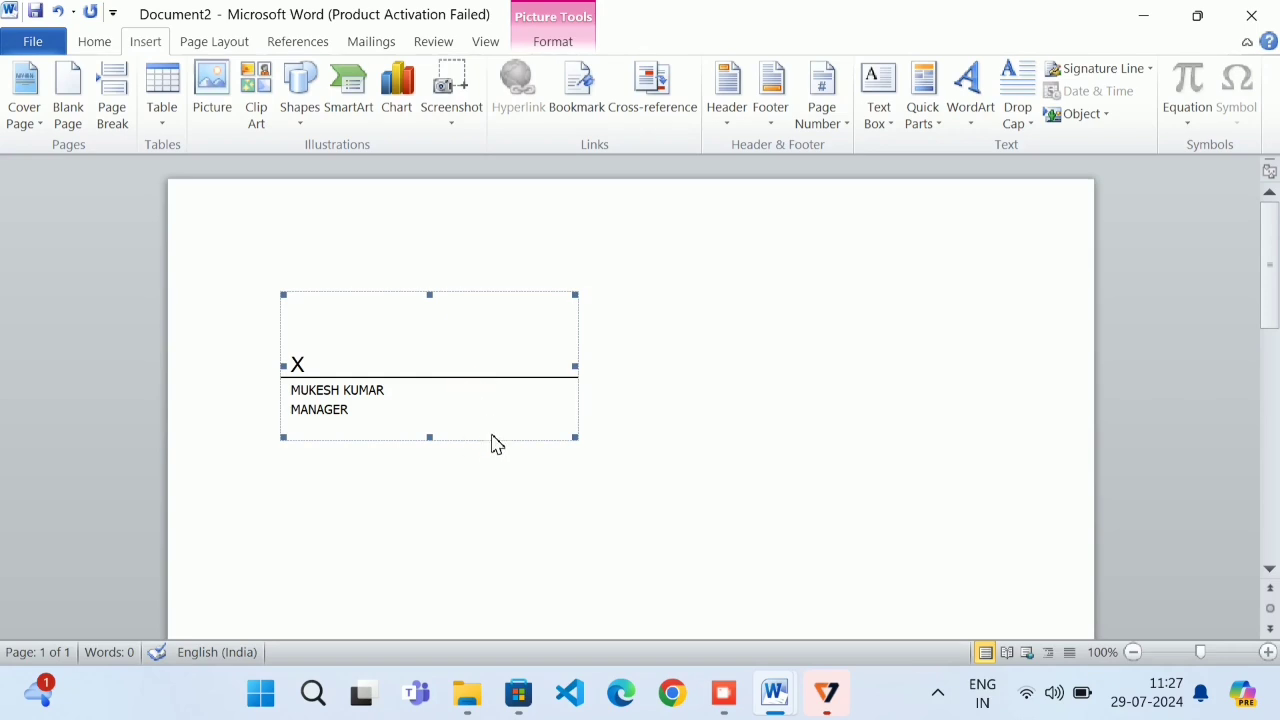
pyautogui.click(643, 391)
pyautogui.click(456, 430)
# Delete the signature line and insert the date in long format, Monday, 29 July 2024
pyautogui.press('Delete')
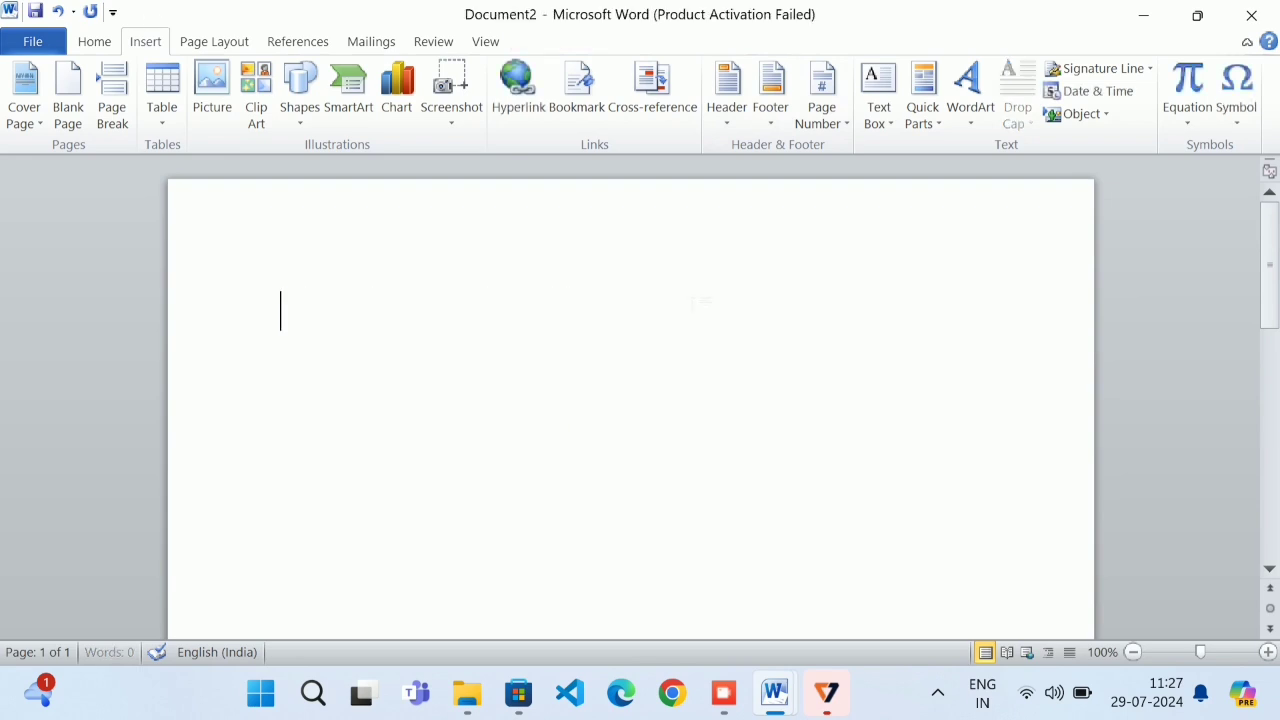
pyautogui.click(1078, 91)
pyautogui.click(487, 193)
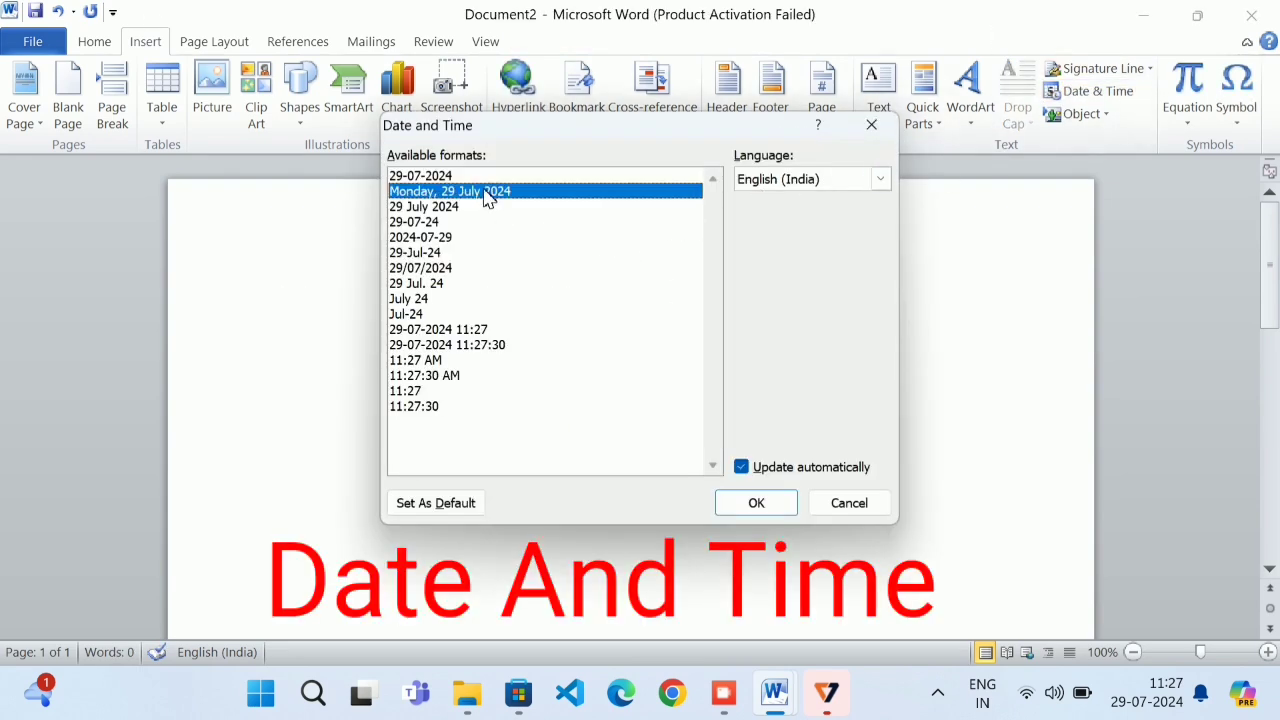
pyautogui.click(755, 503)
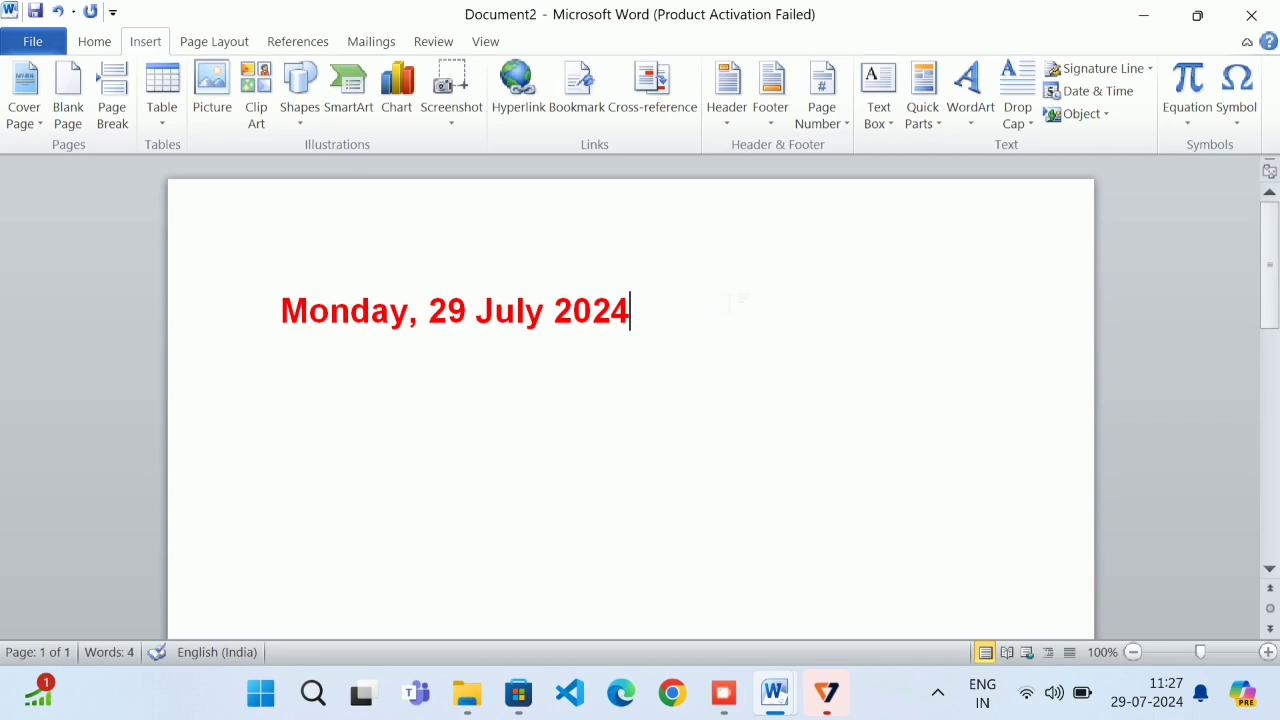
# Add a 29-07-2024 date field and a time field on new lines with Alt+Shift+D/T
pyautogui.press('Return')
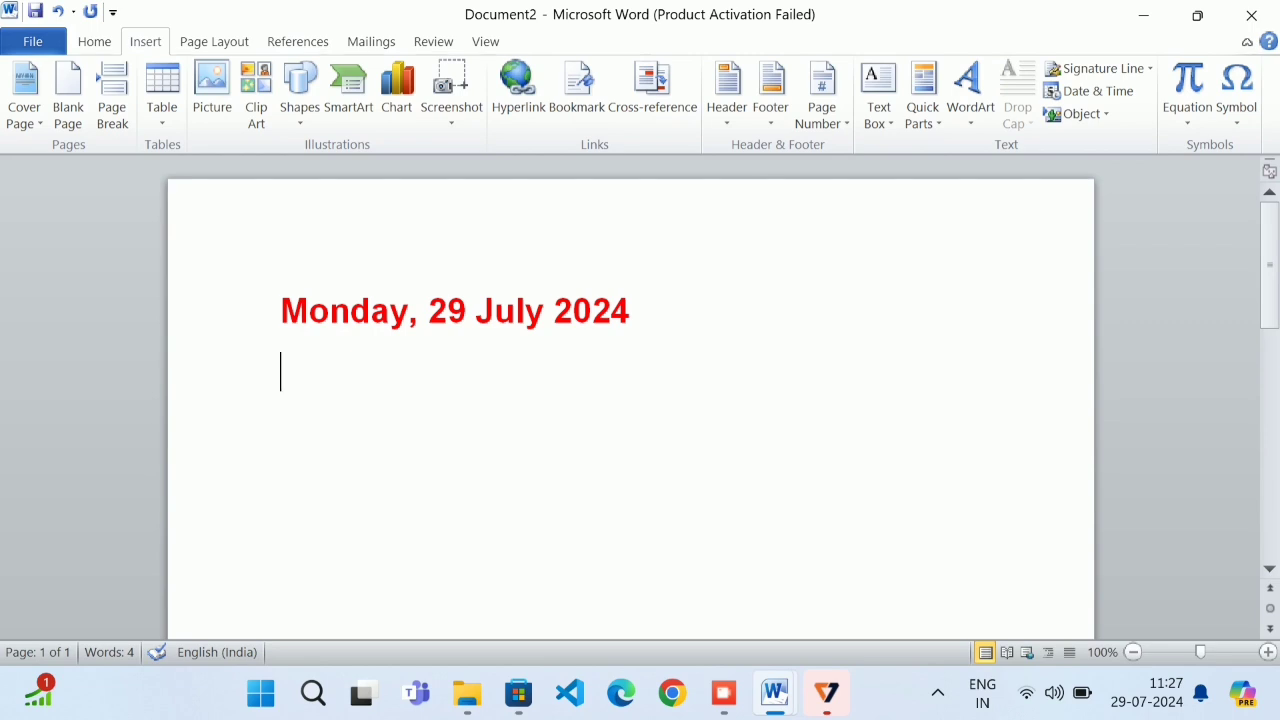
pyautogui.hotkey('alt', 'shift', 'd')
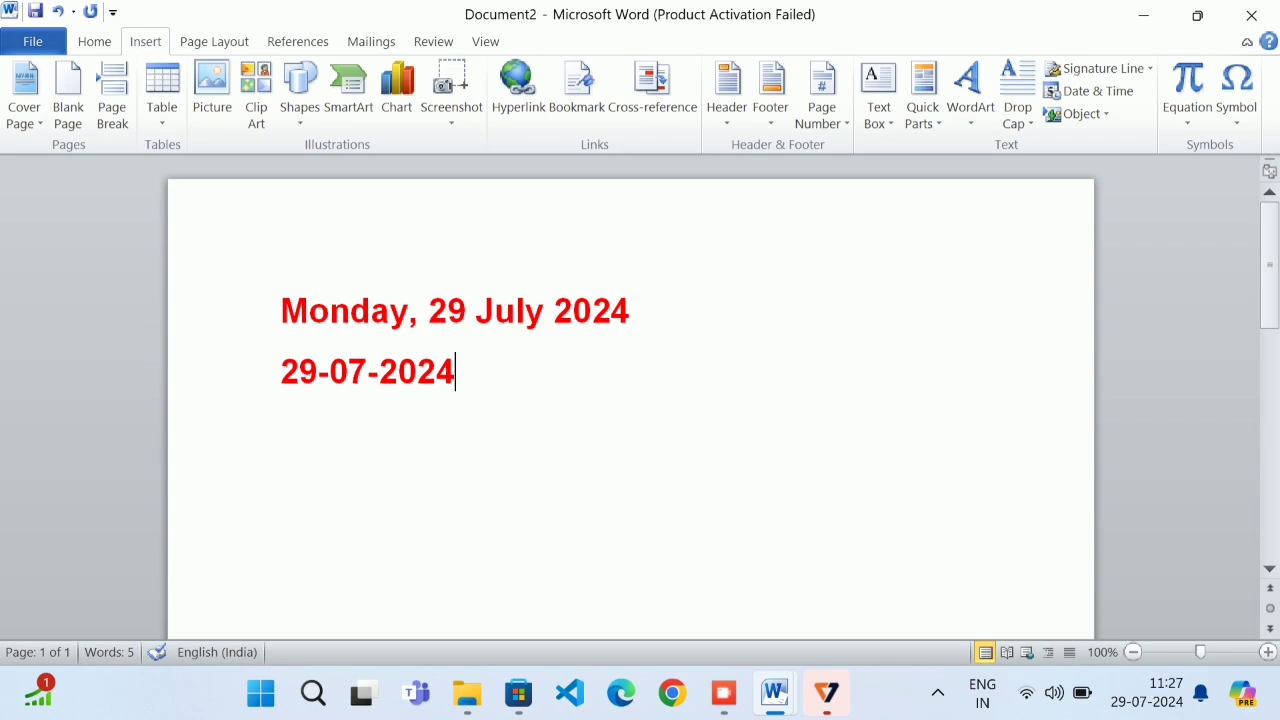
pyautogui.press('Return')
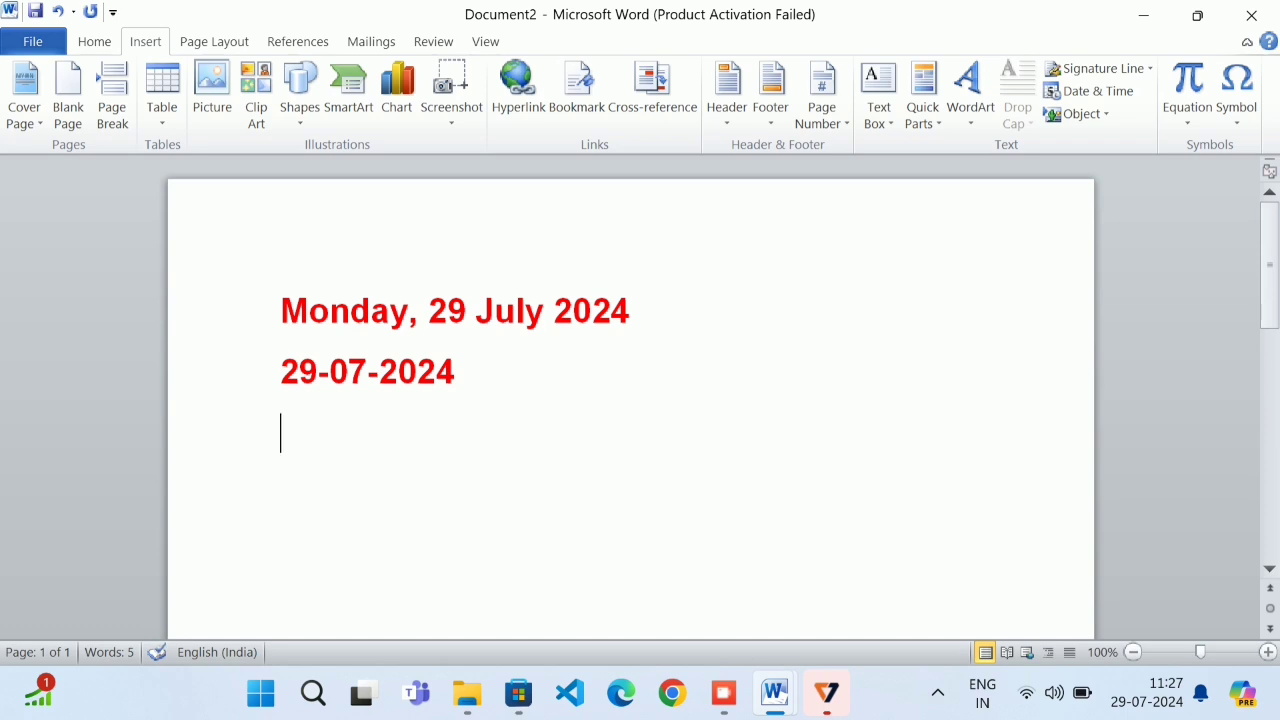
pyautogui.hotkey('alt', 'shift', 't')
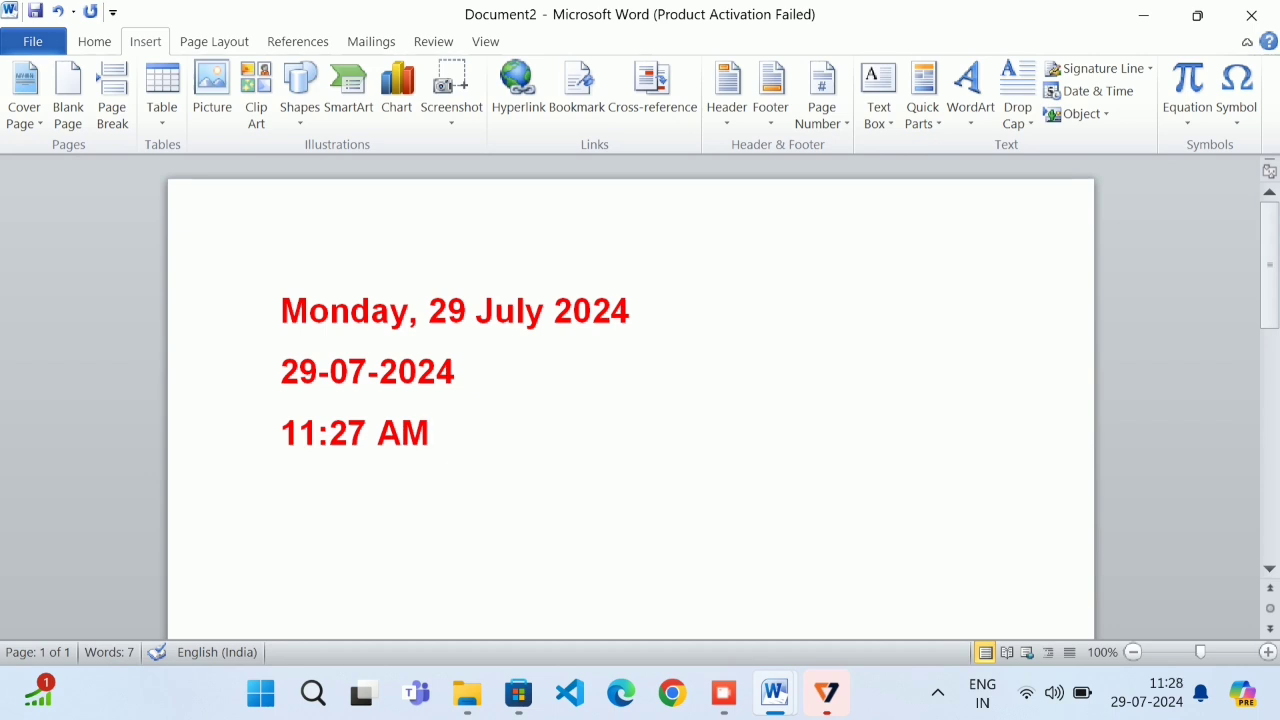
# Update the time field so it shows 11:28 AM
pyautogui.press('Up')
pyautogui.press('Down')
pyautogui.rightClick(352, 435)
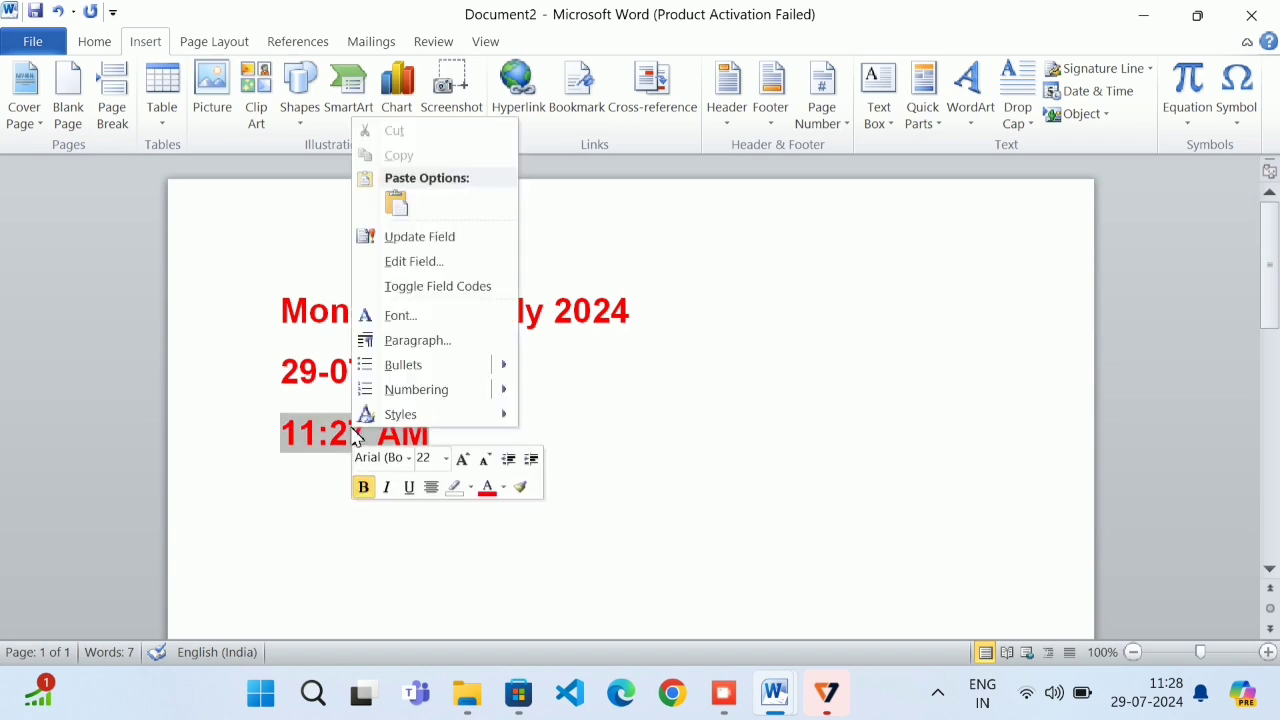
pyautogui.click(425, 238)
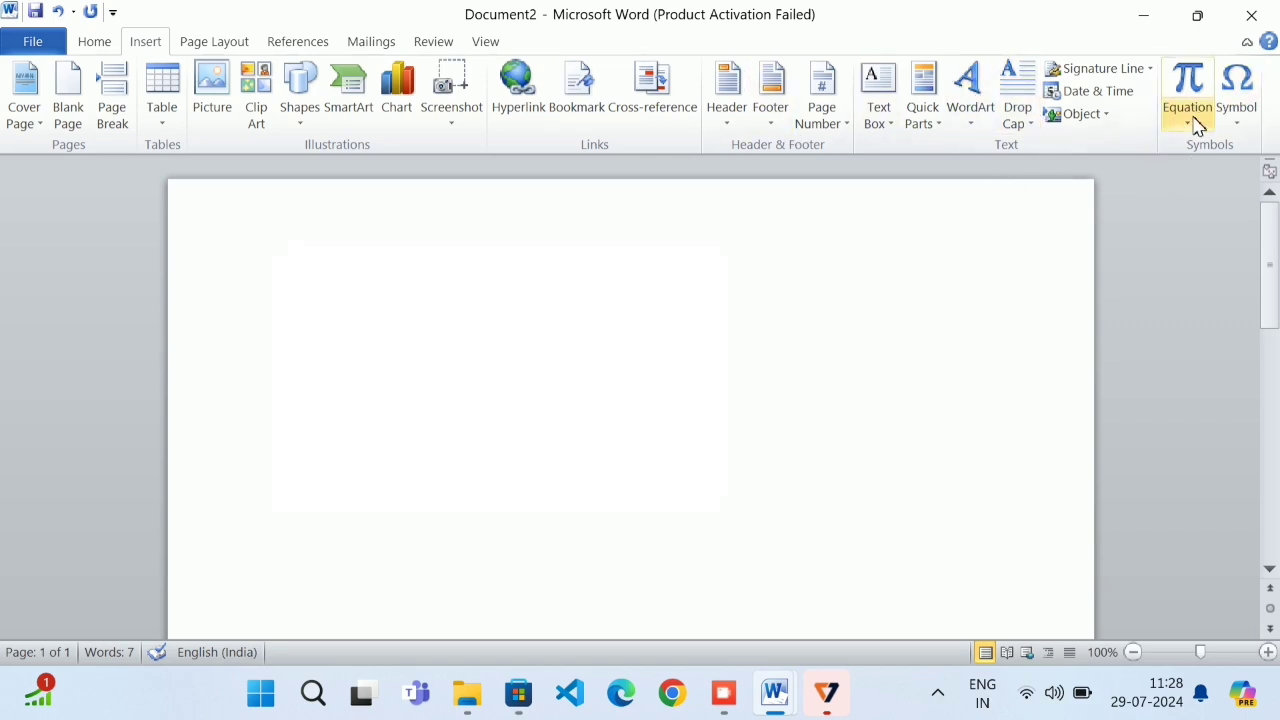
# Insert a Latin small iota and a number sign from the Symbol dialog
pyautogui.click(1244, 118)
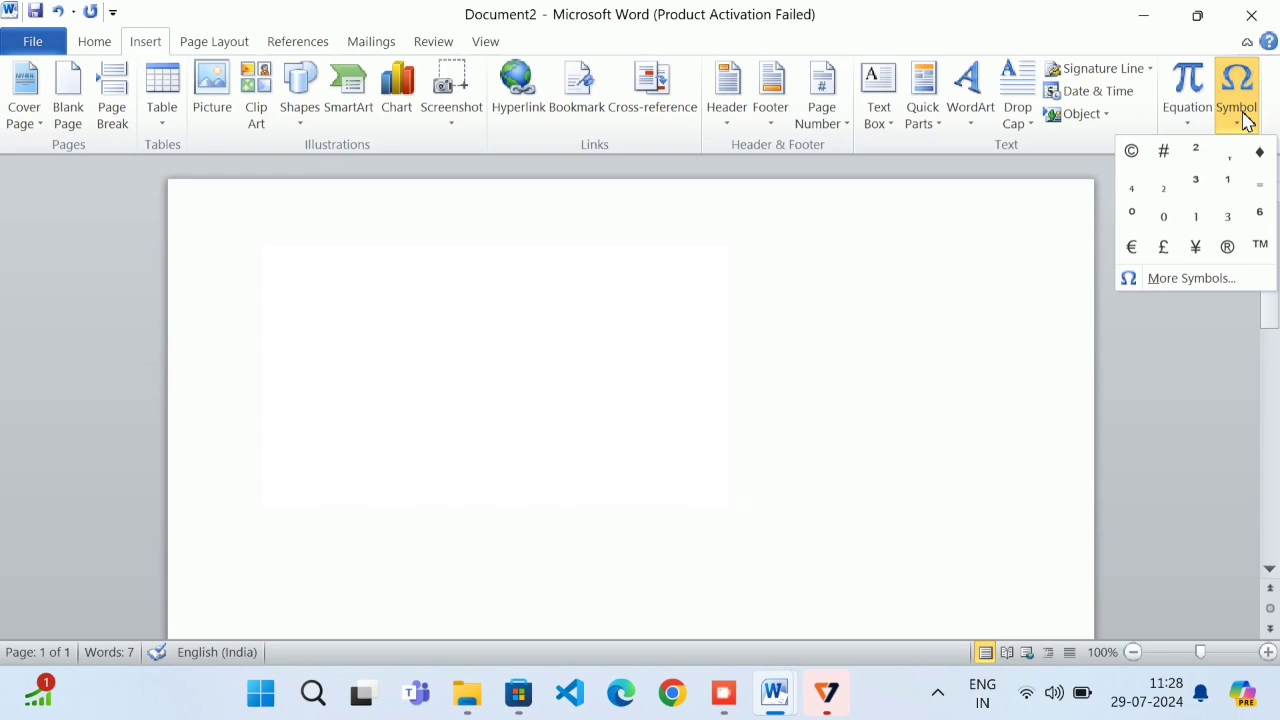
pyautogui.click(1204, 278)
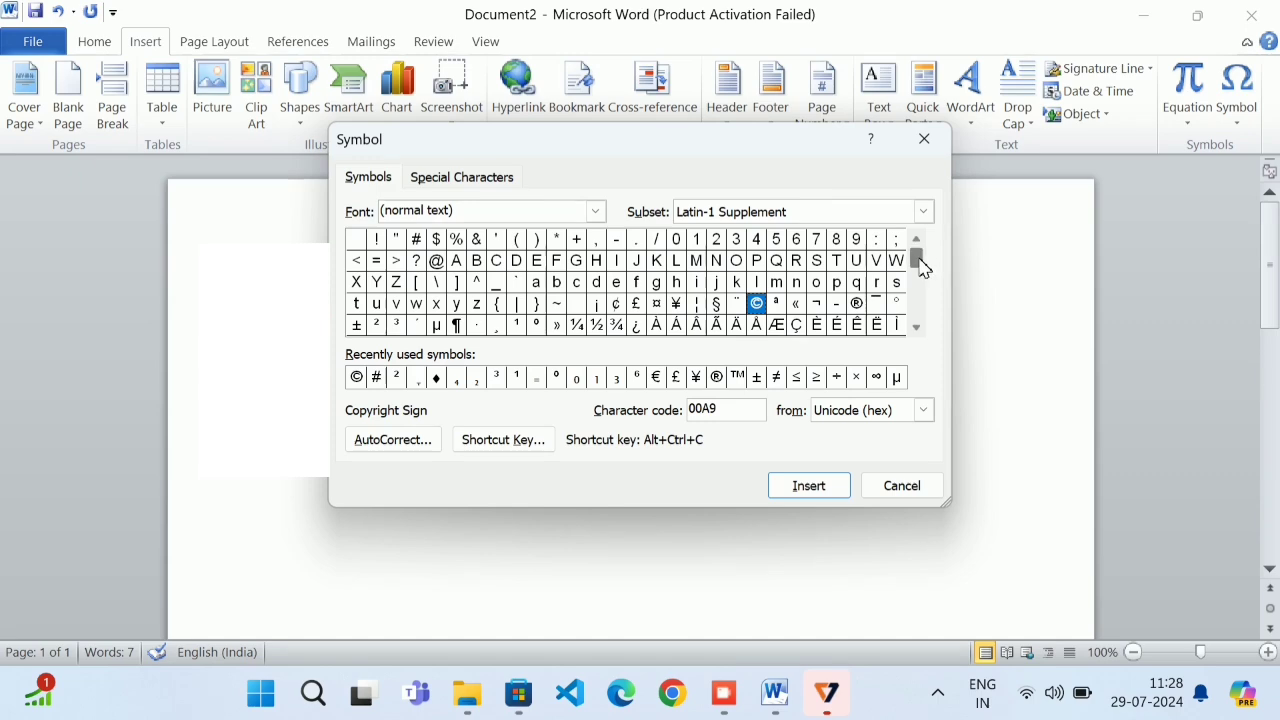
pyautogui.moveTo(915, 260)
pyautogui.mouseDown()
pyautogui.moveTo(918, 304)
pyautogui.moveTo(922, 239)
pyautogui.moveTo(914, 257)
pyautogui.mouseUp()
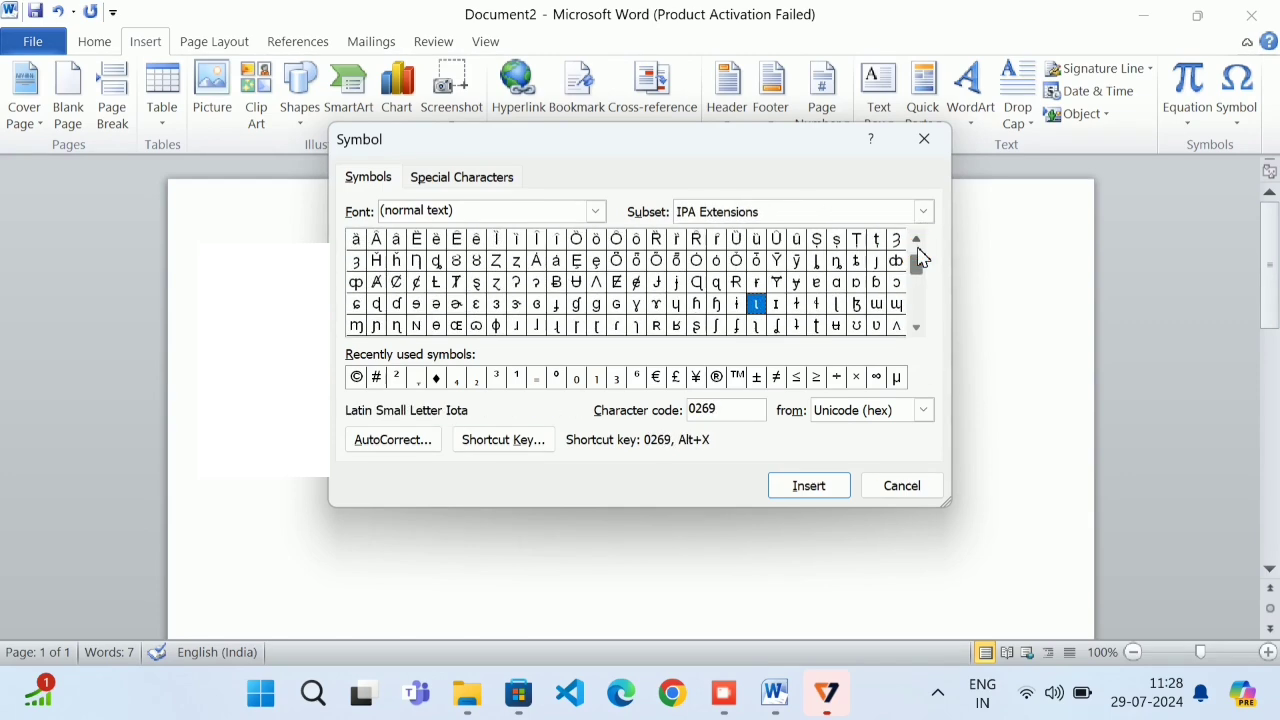
pyautogui.click(793, 488)
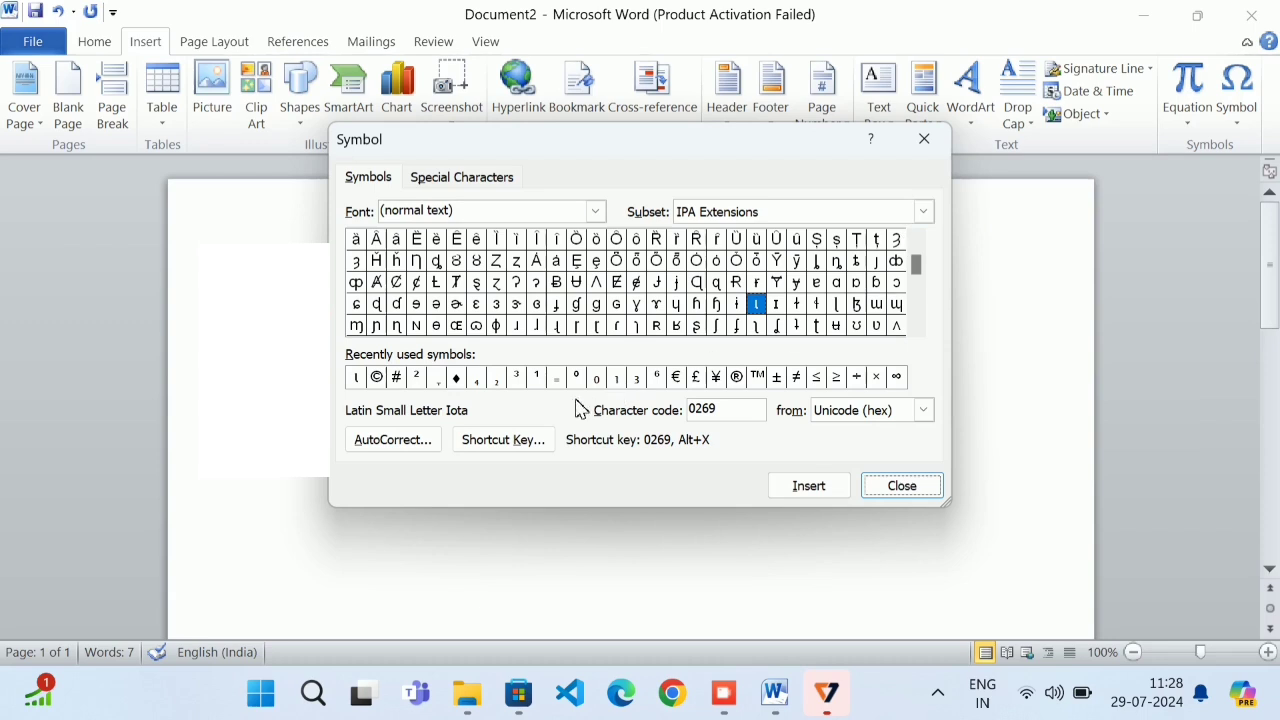
pyautogui.click(400, 385)
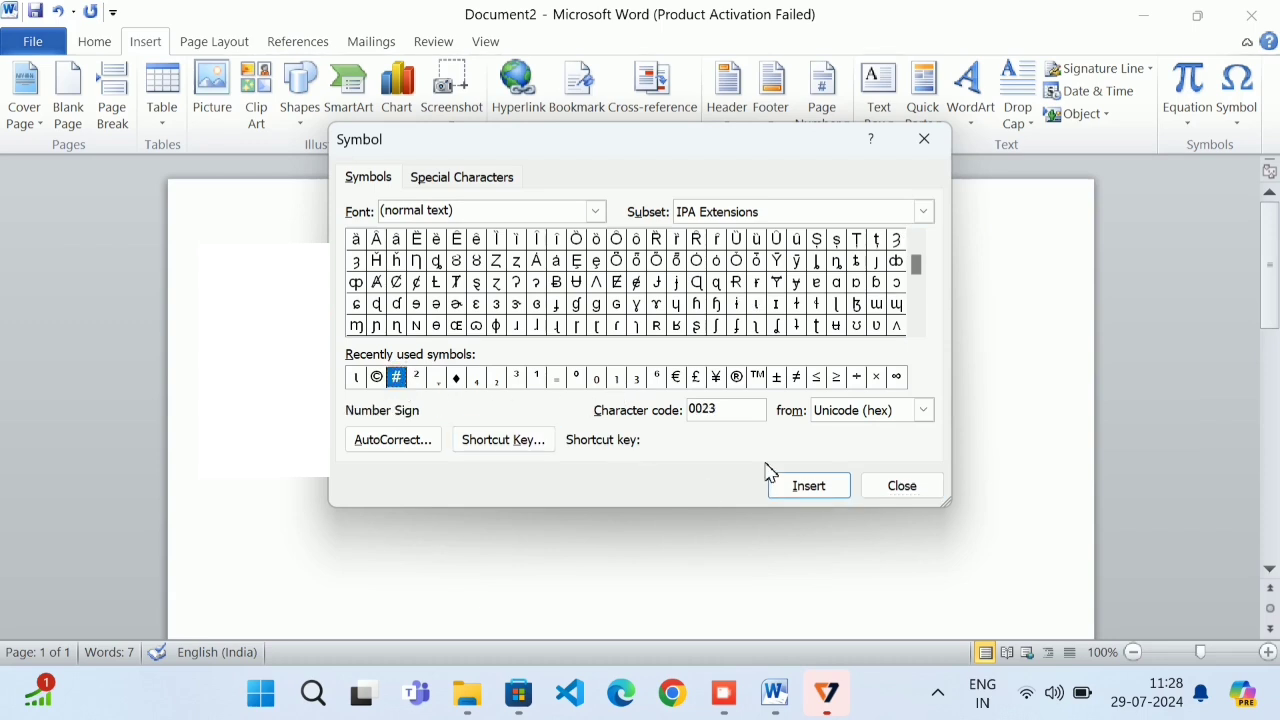
pyautogui.click(806, 486)
pyautogui.click(902, 486)
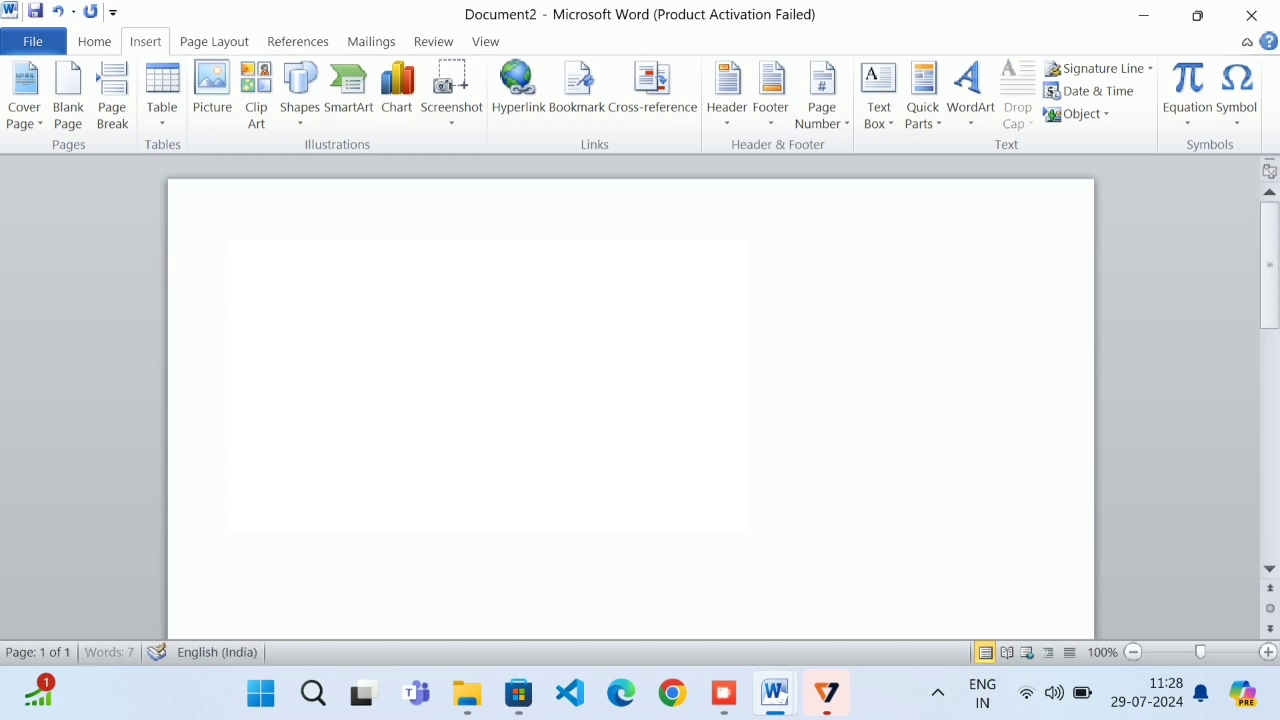
# Insert superscript ³ and the copyright sign © from the Symbol dialog
pyautogui.click(1237, 100)
pyautogui.click(1187, 278)
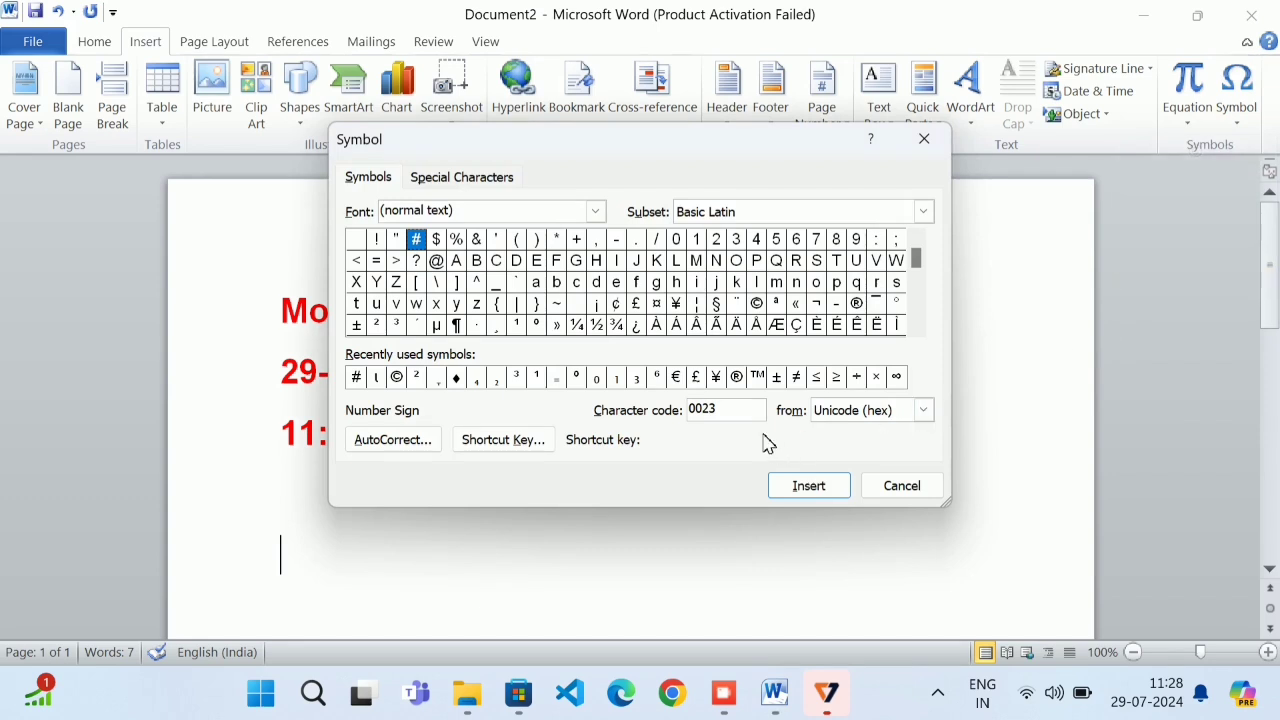
pyautogui.click(398, 324)
pyautogui.click(792, 485)
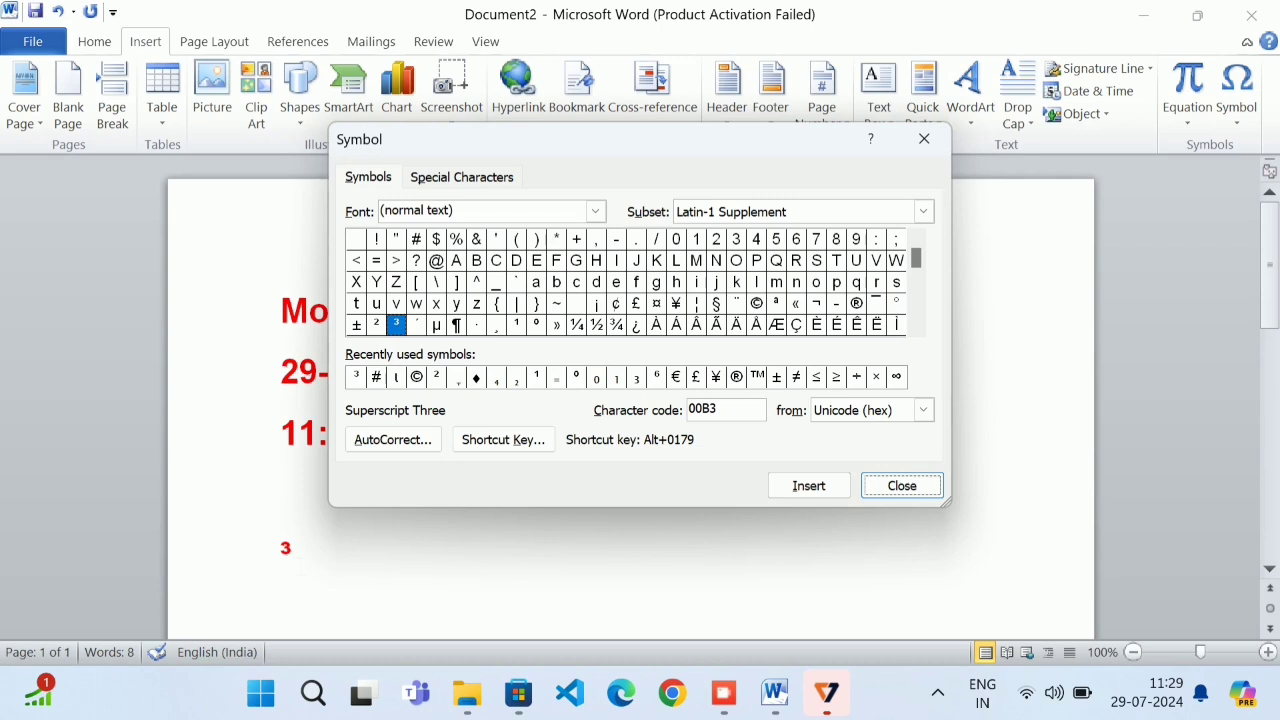
pyautogui.click(416, 376)
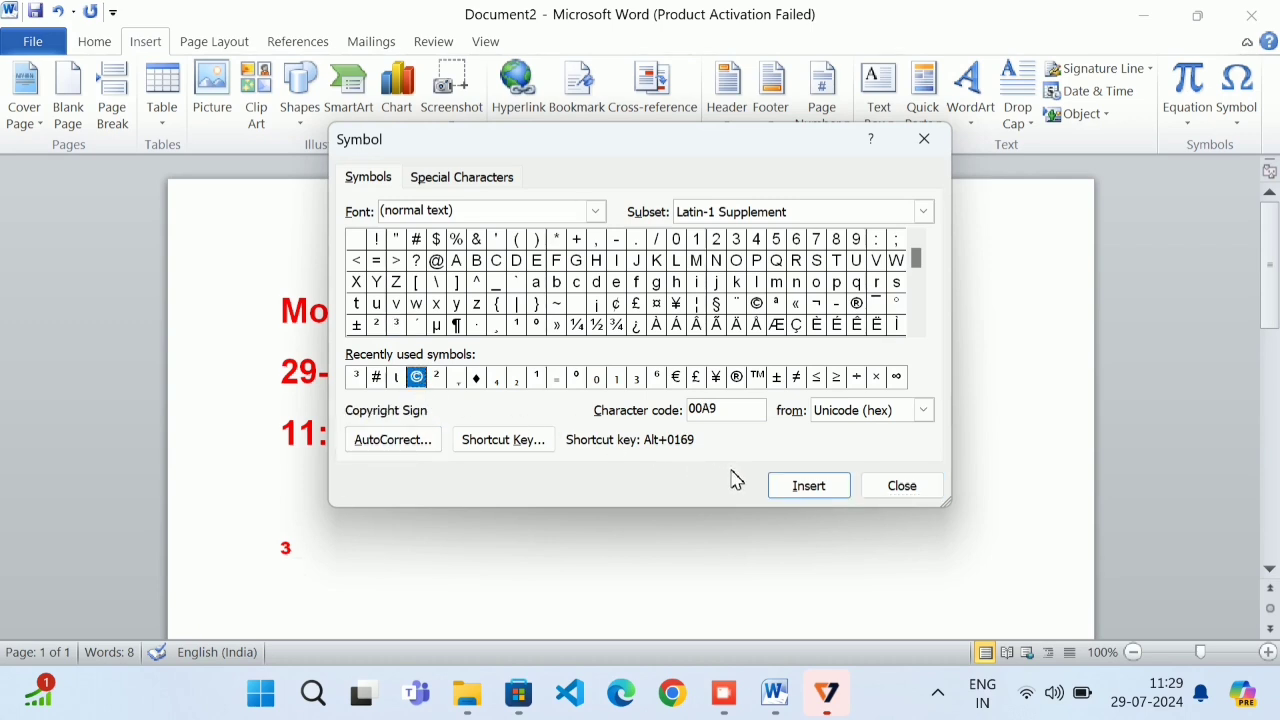
pyautogui.click(780, 487)
pyautogui.click(880, 487)
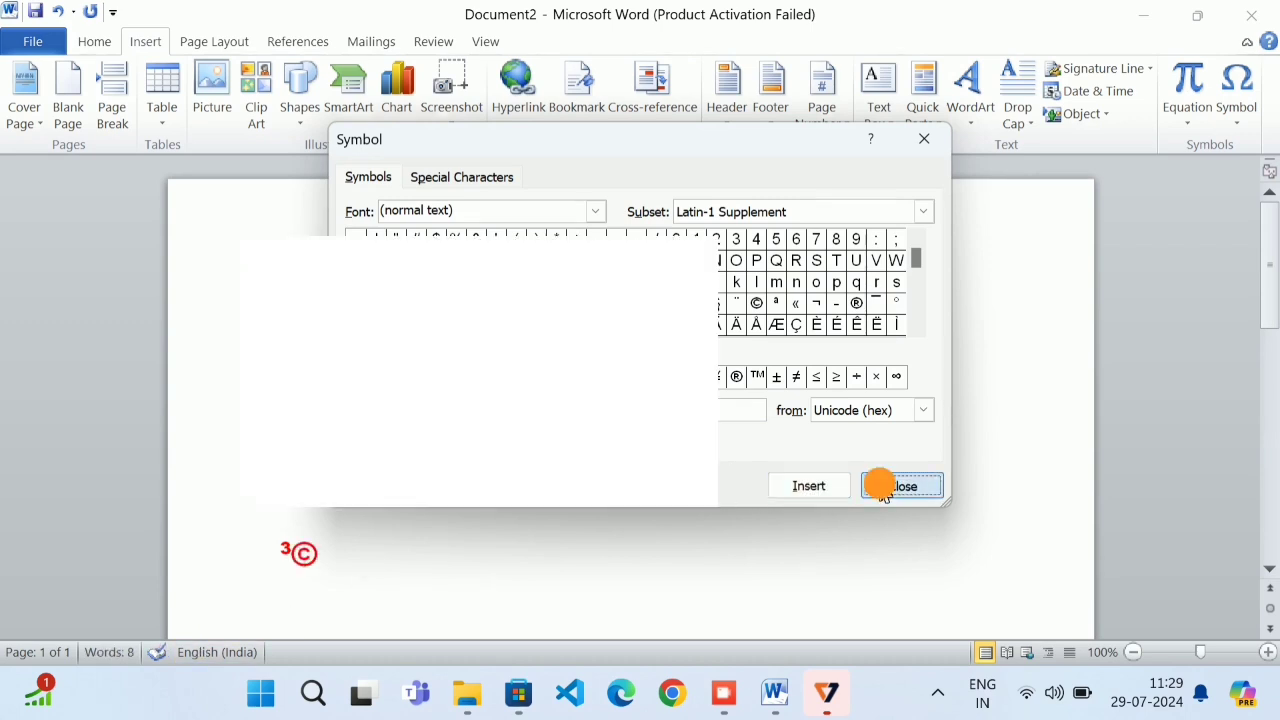
# Add the € sign from the symbol gallery, then Backspace to delete the symbols
pyautogui.click(1232, 118)
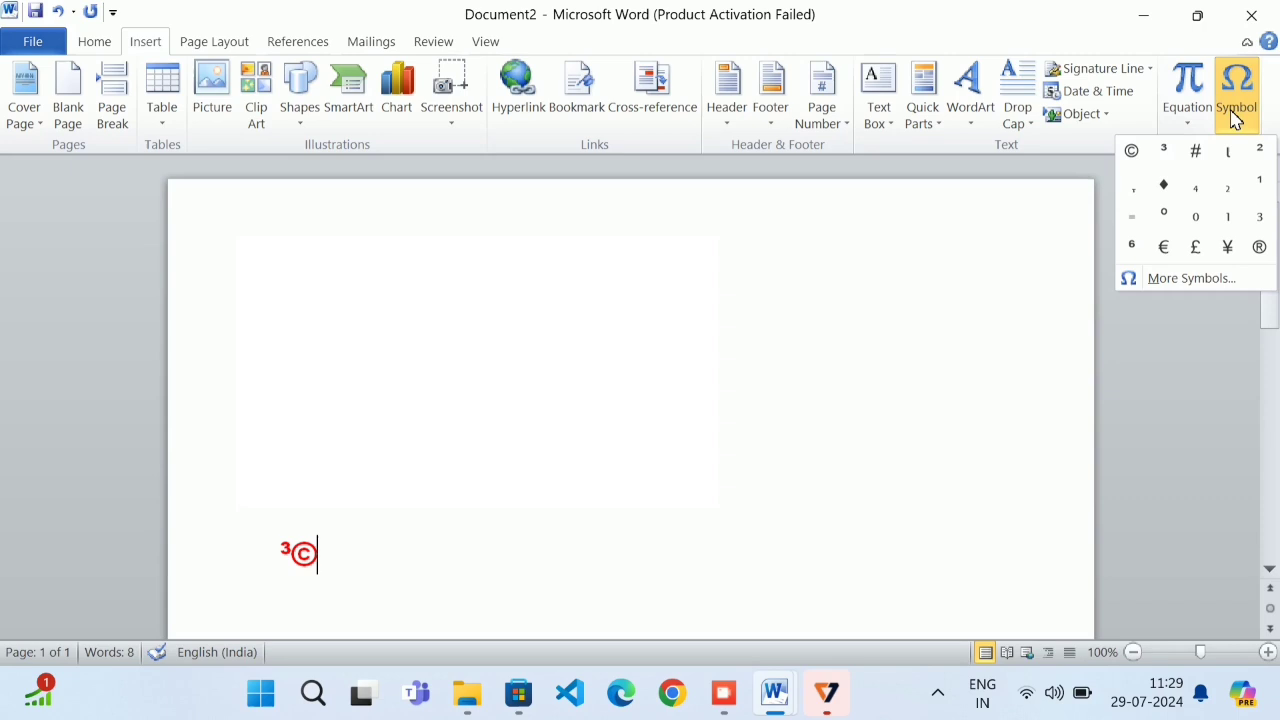
pyautogui.click(1163, 250)
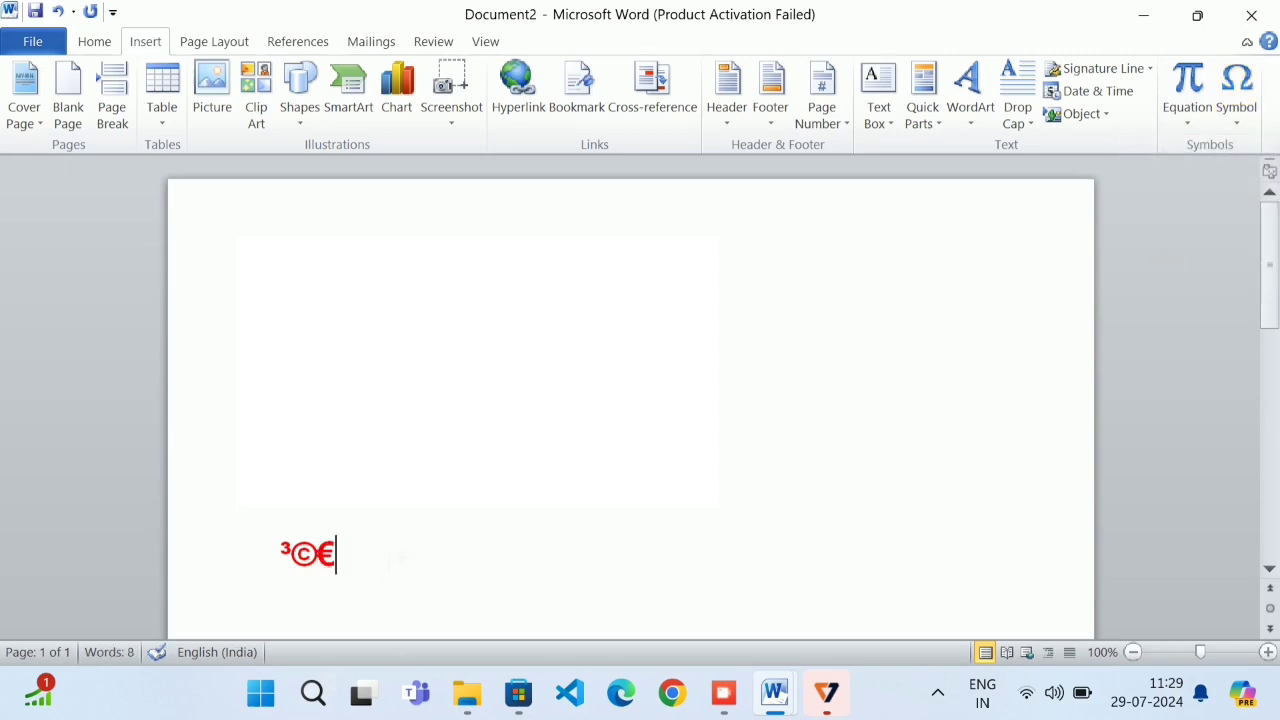
pyautogui.press('BackSpace')
pyautogui.press('BackSpace')
pyautogui.press('BackSpace')
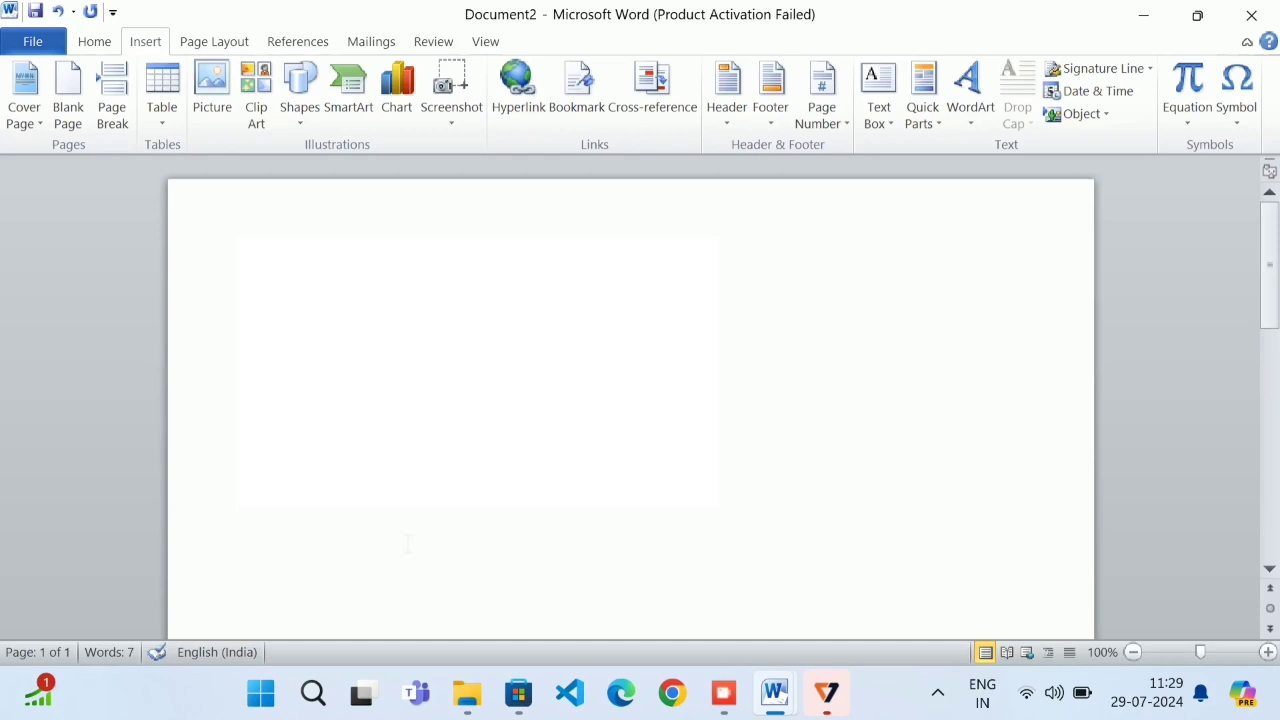
# Insert the built-in Area of Circle equation and start a new line below it
pyautogui.click(1187, 115)
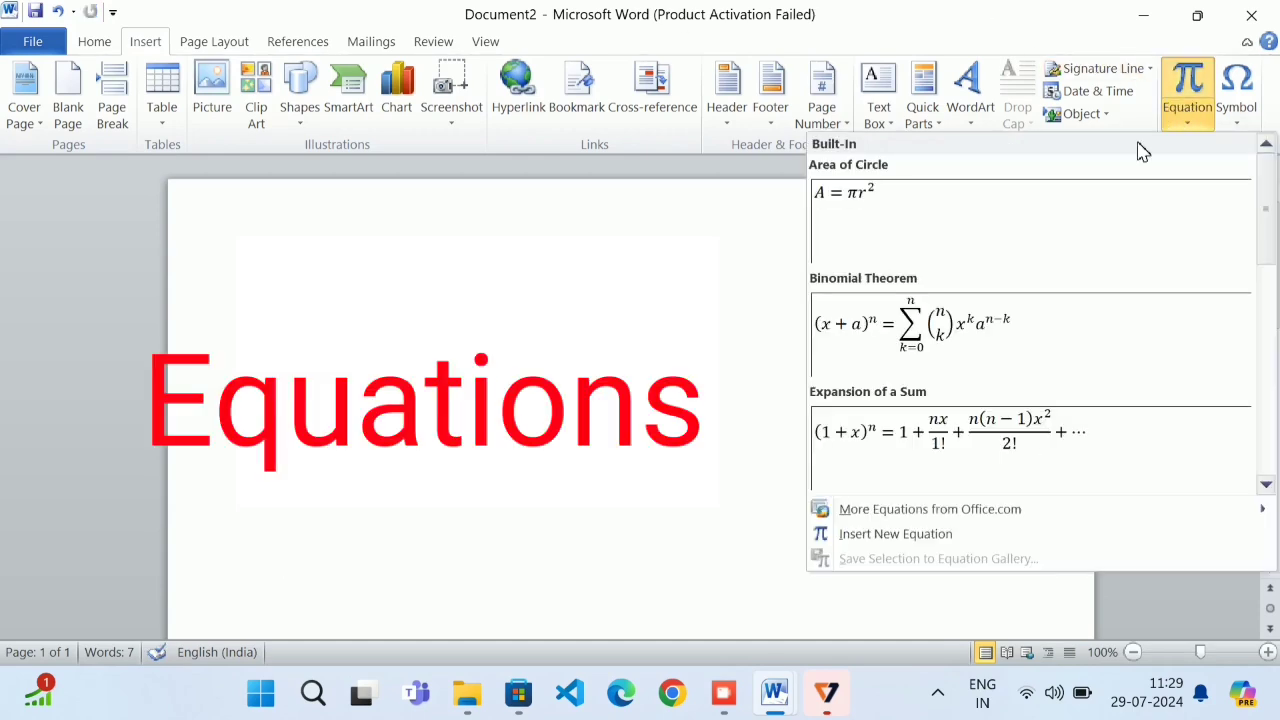
pyautogui.click(885, 220)
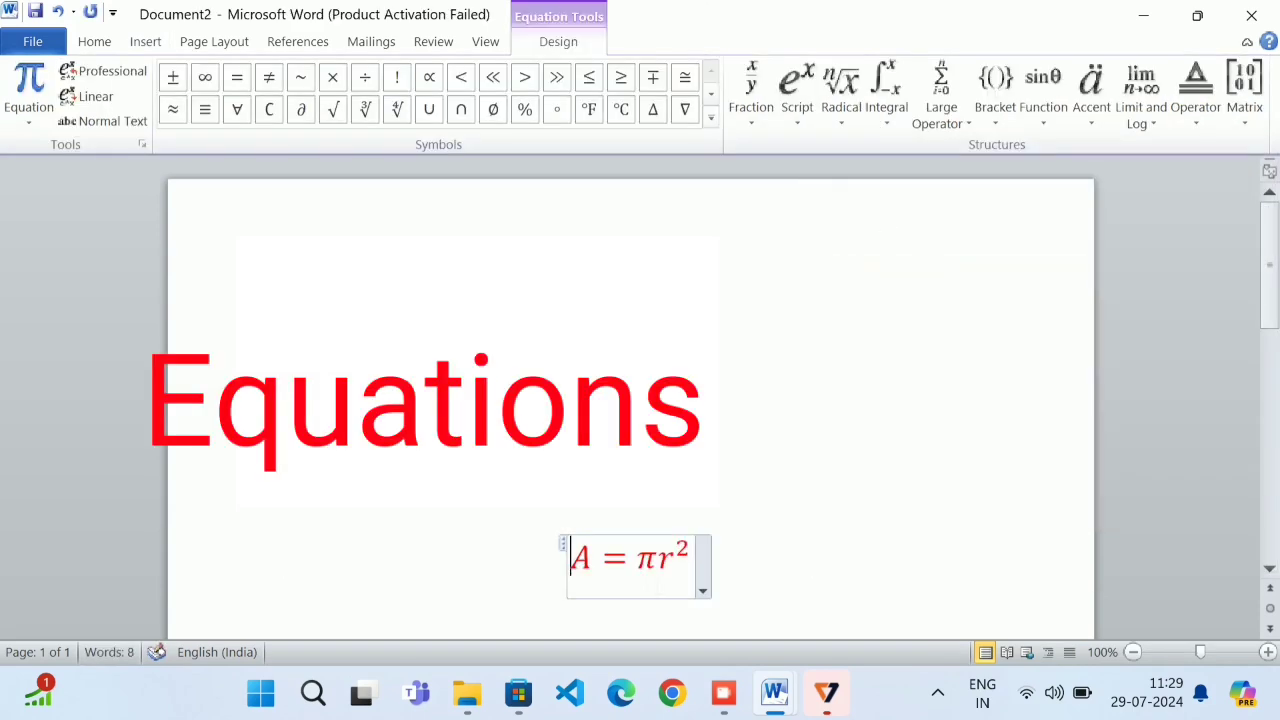
pyautogui.click(757, 572)
pyautogui.press('Return')
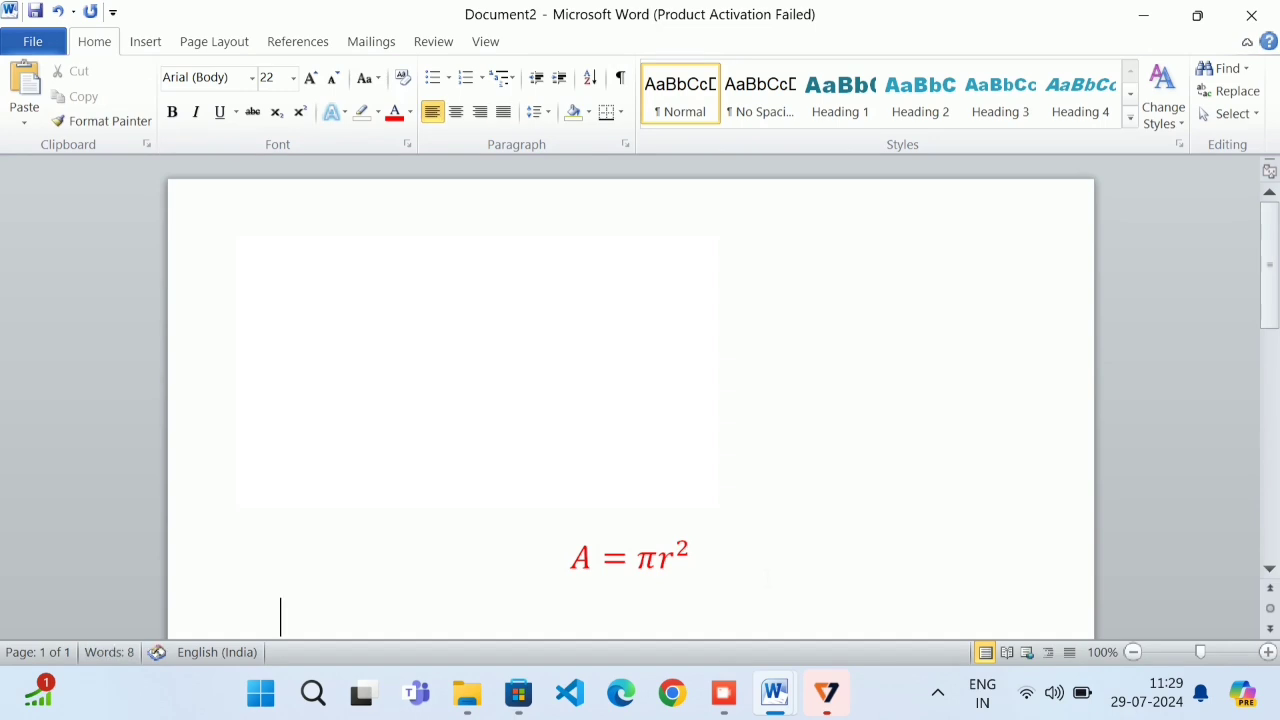
# Add the Binomial Theorem equation on the next line
pyautogui.click(152, 43)
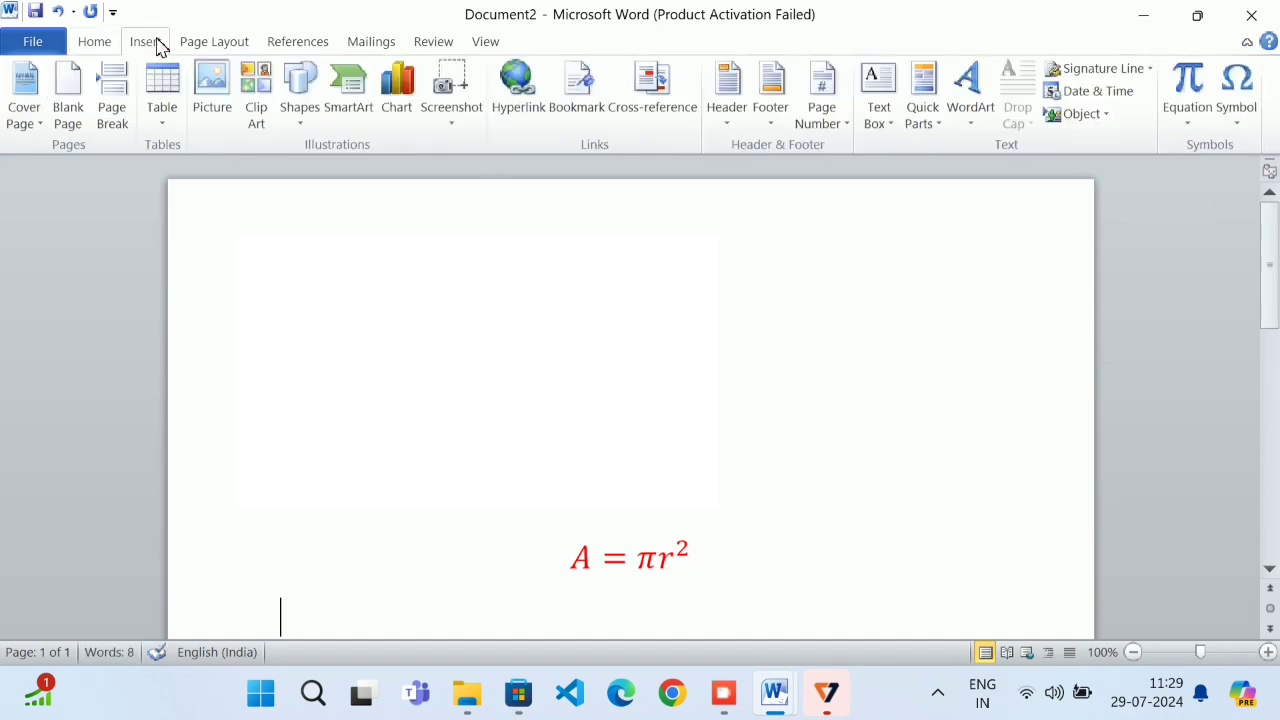
pyautogui.click(1206, 115)
pyautogui.click(947, 355)
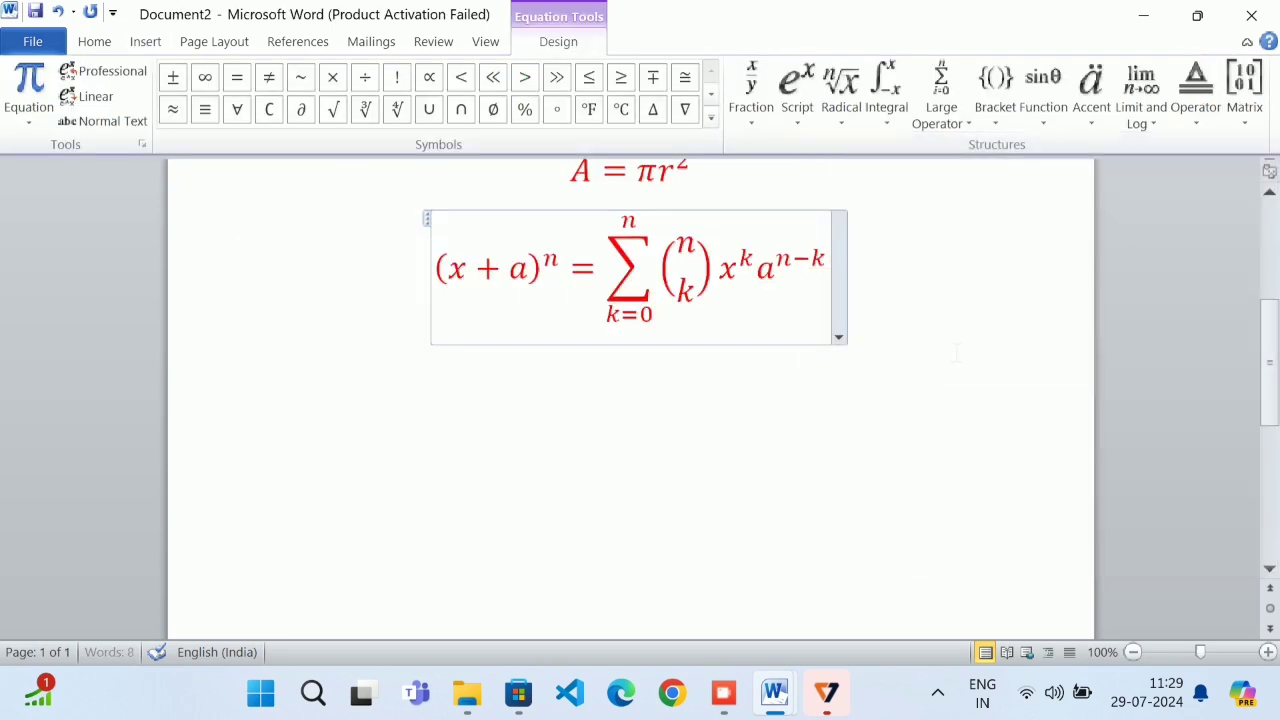
pyautogui.click(869, 310)
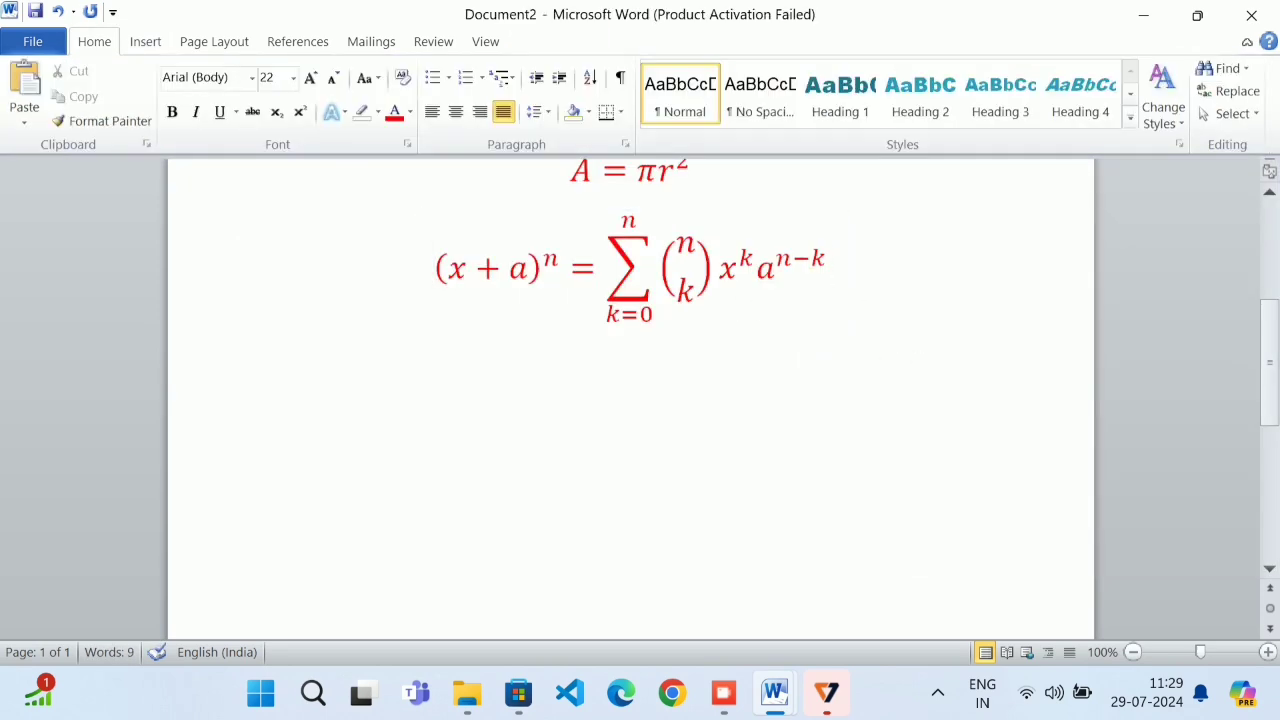
pyautogui.press('Return')
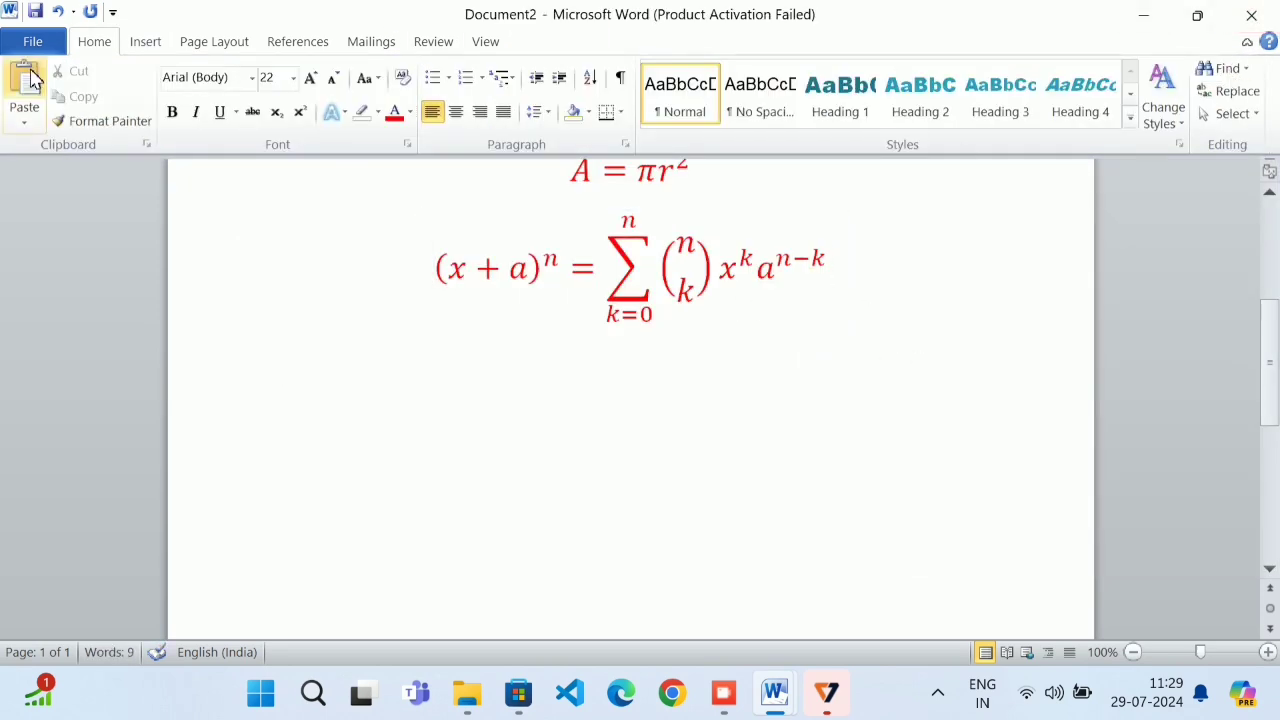
# Add the Expansion of a Sum equation on a third line
pyautogui.click(148, 43)
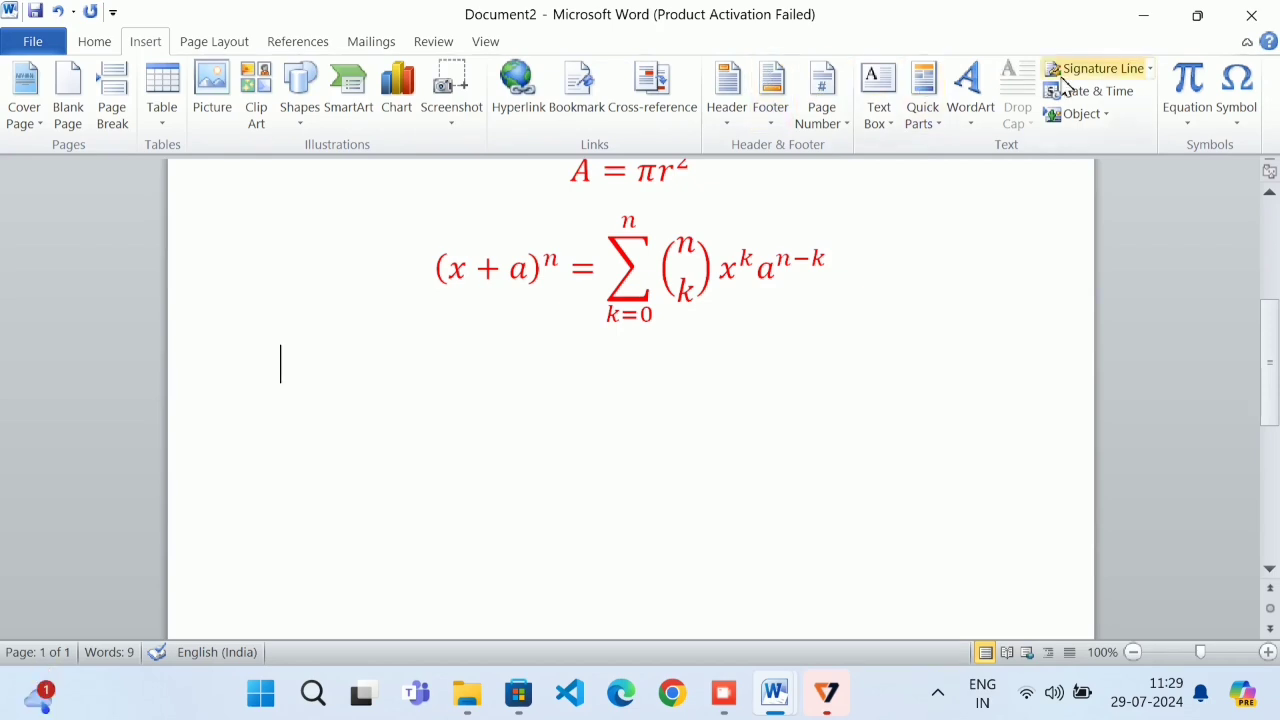
pyautogui.click(1188, 110)
pyautogui.click(853, 395)
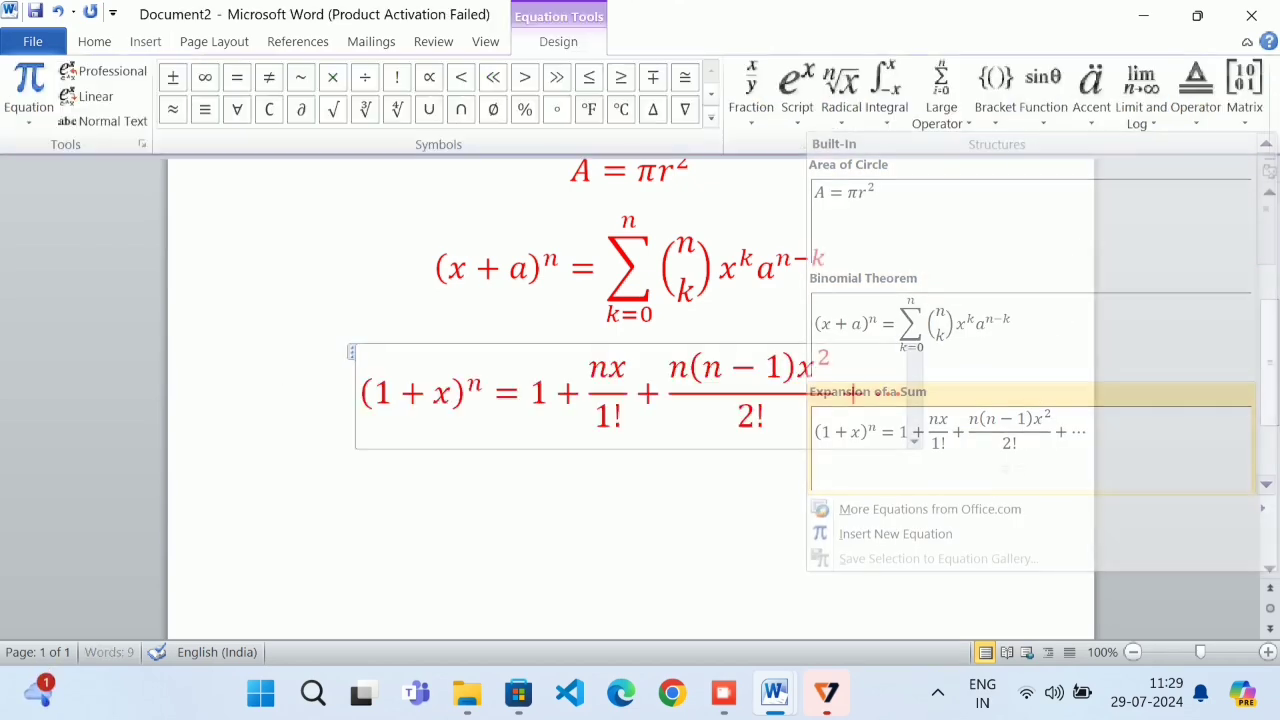
pyautogui.click(1013, 420)
pyautogui.press('Return')
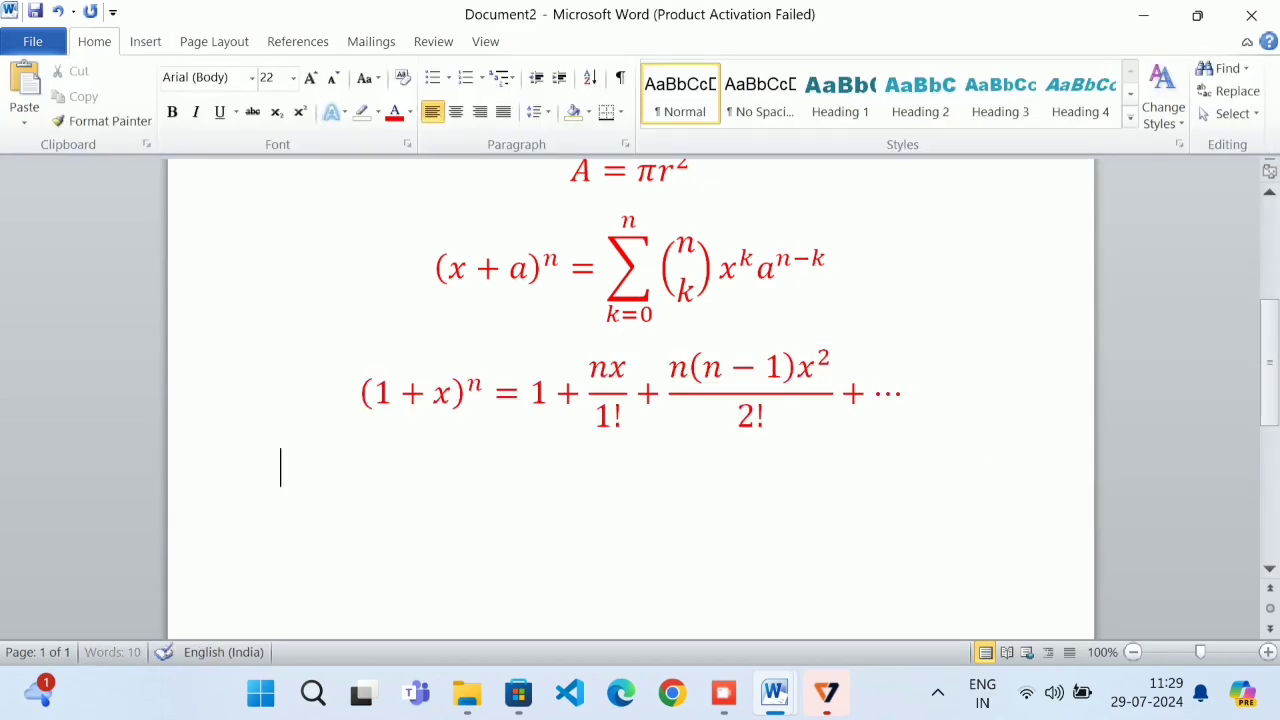
pyautogui.click(145, 41)
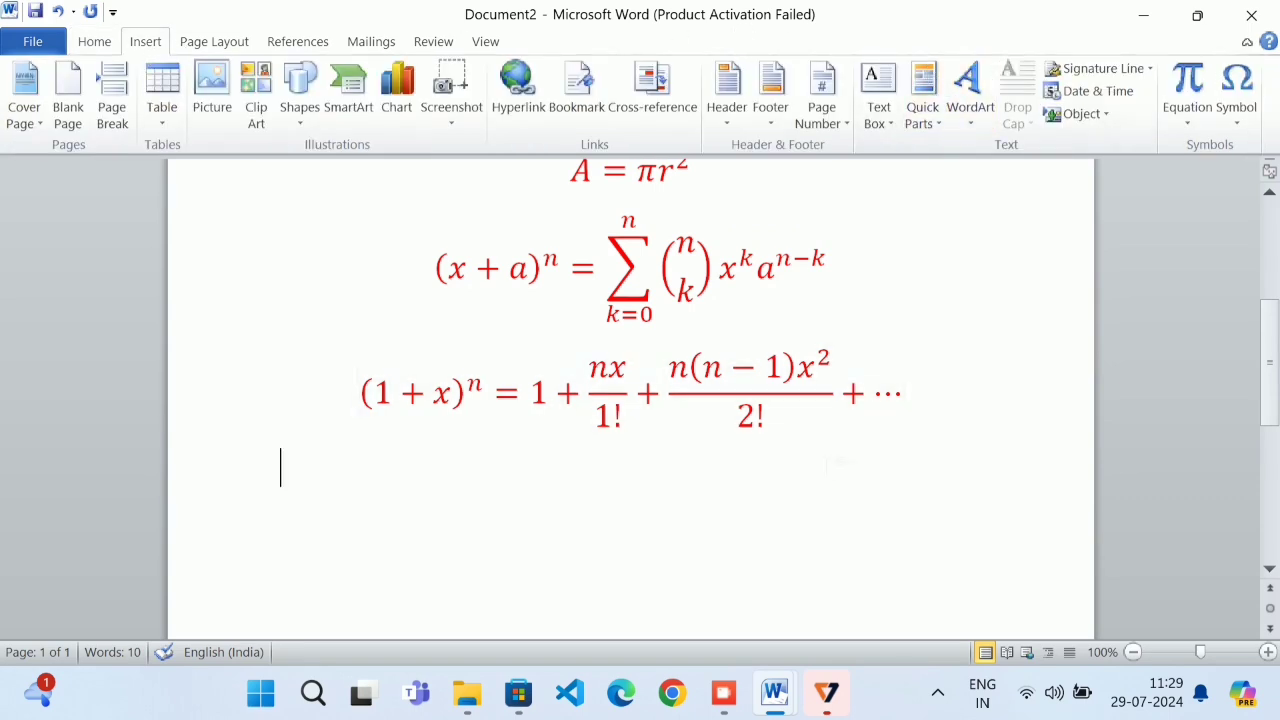
# Clear all three equations and try embedding an Adobe Acrobat Document object
pyautogui.hotkey('ctrl', 'a')
pyautogui.press('Delete')
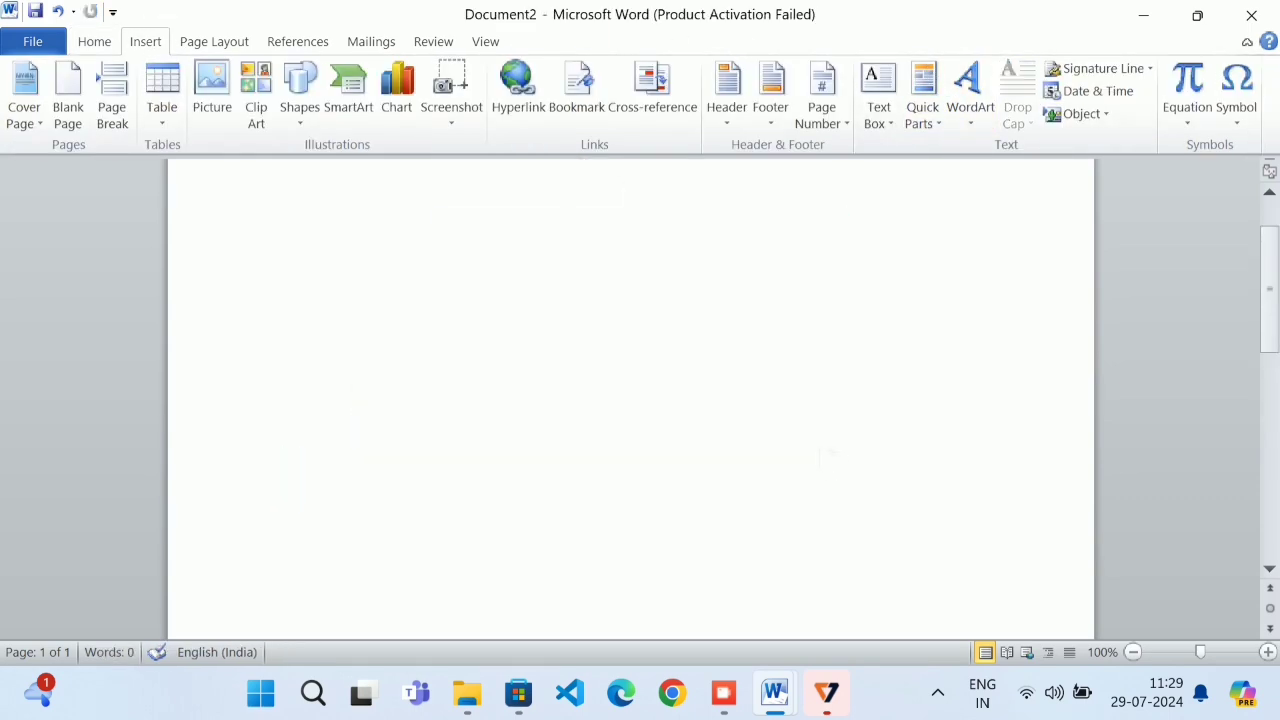
pyautogui.click(1090, 118)
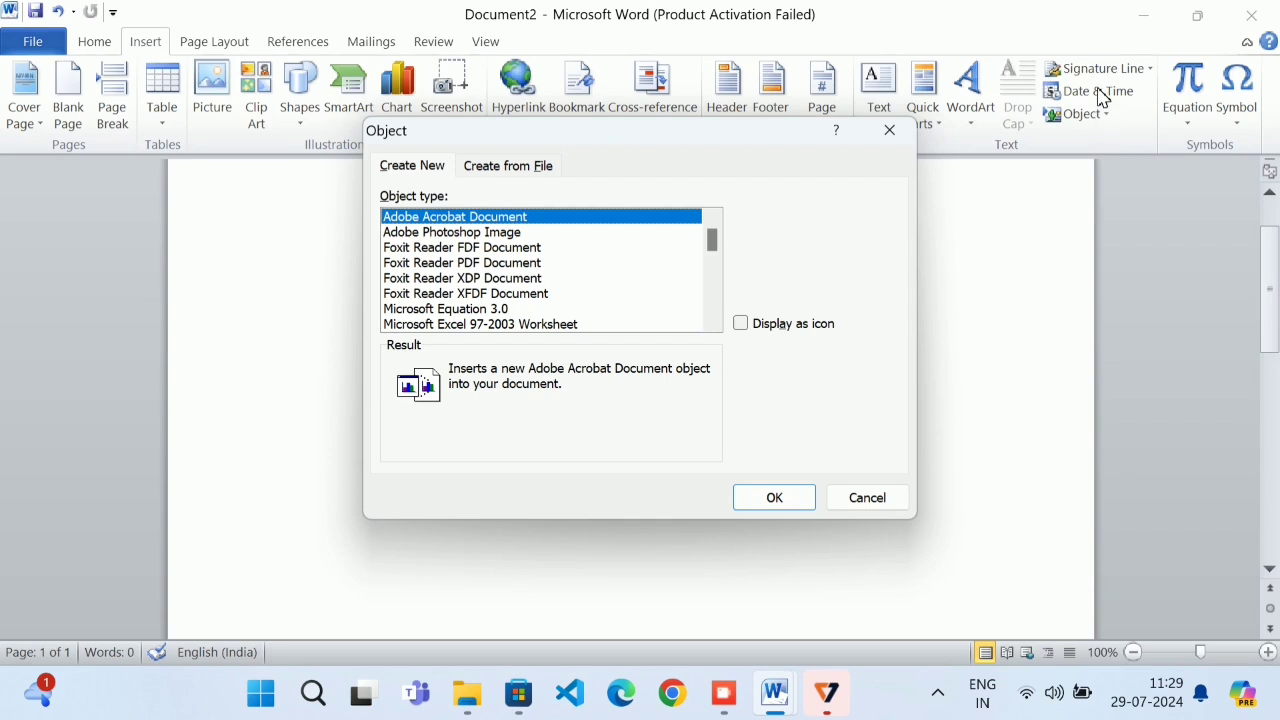
pyautogui.click(776, 496)
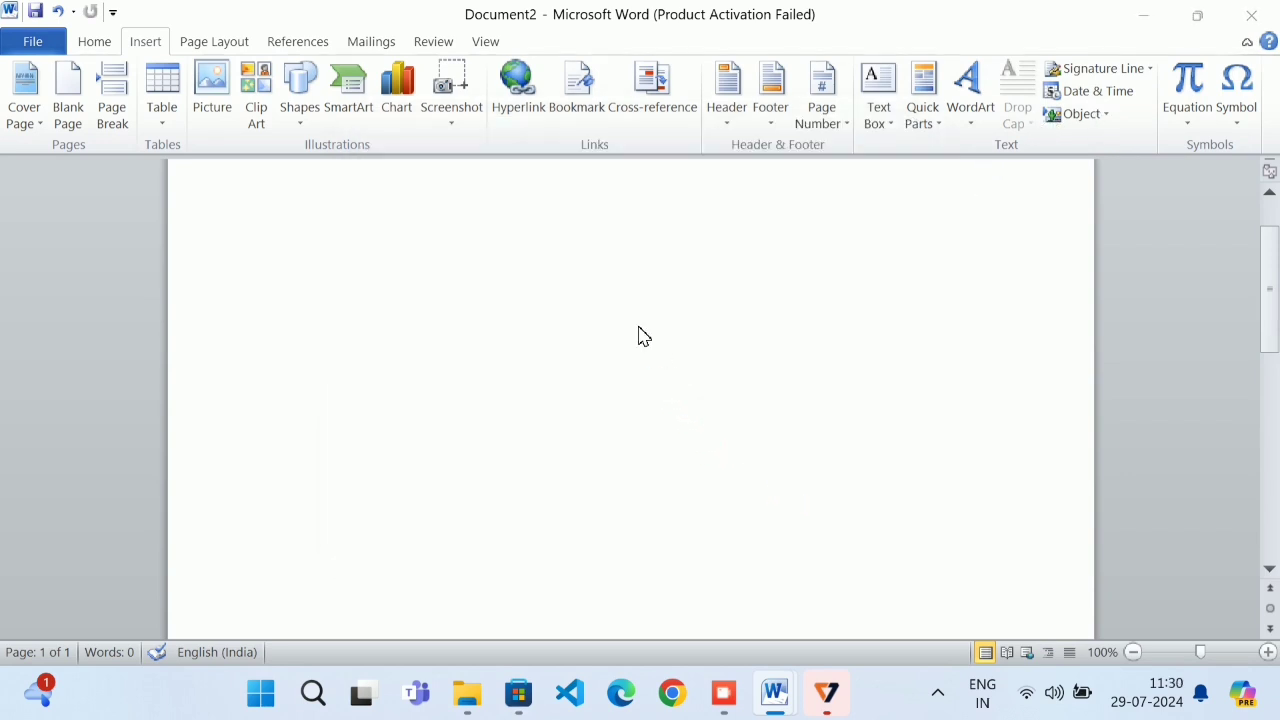
# Cancel the PDF file prompt and AcroExch error, then scroll the Object dialog's type list
pyautogui.scroll(-9, 320, 330)
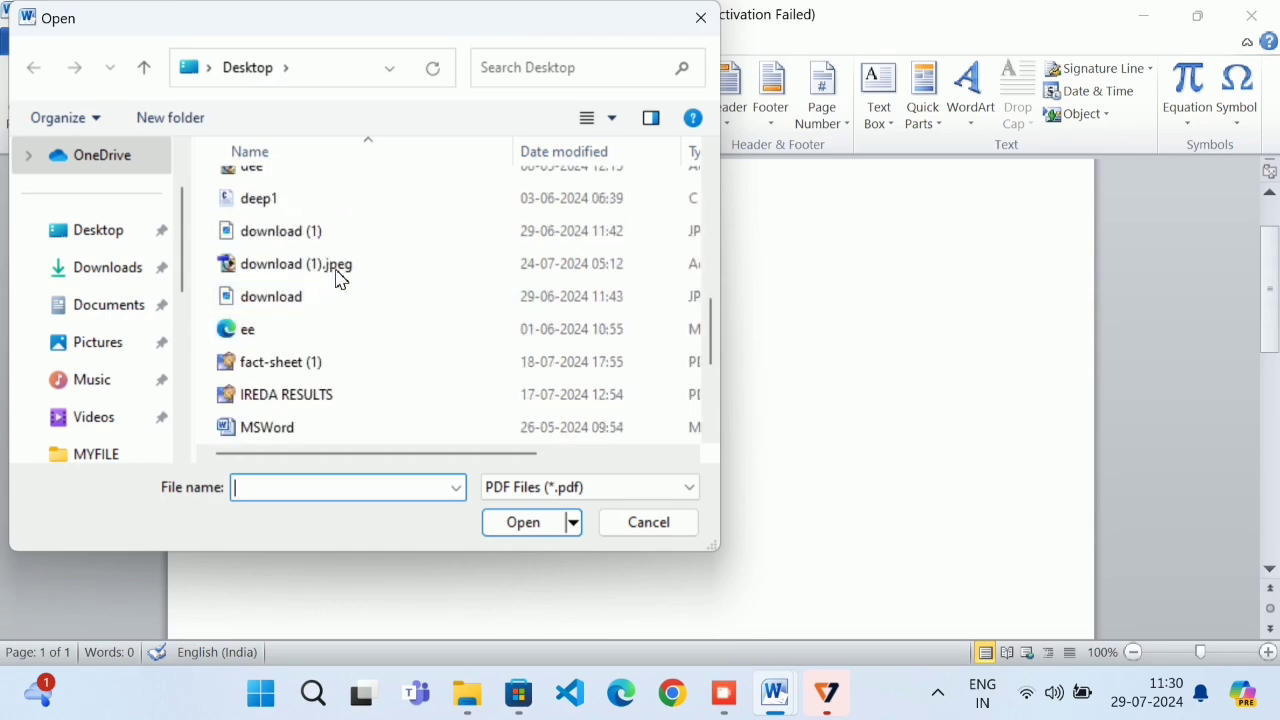
pyautogui.scroll(2, 340, 272)
pyautogui.click(700, 18)
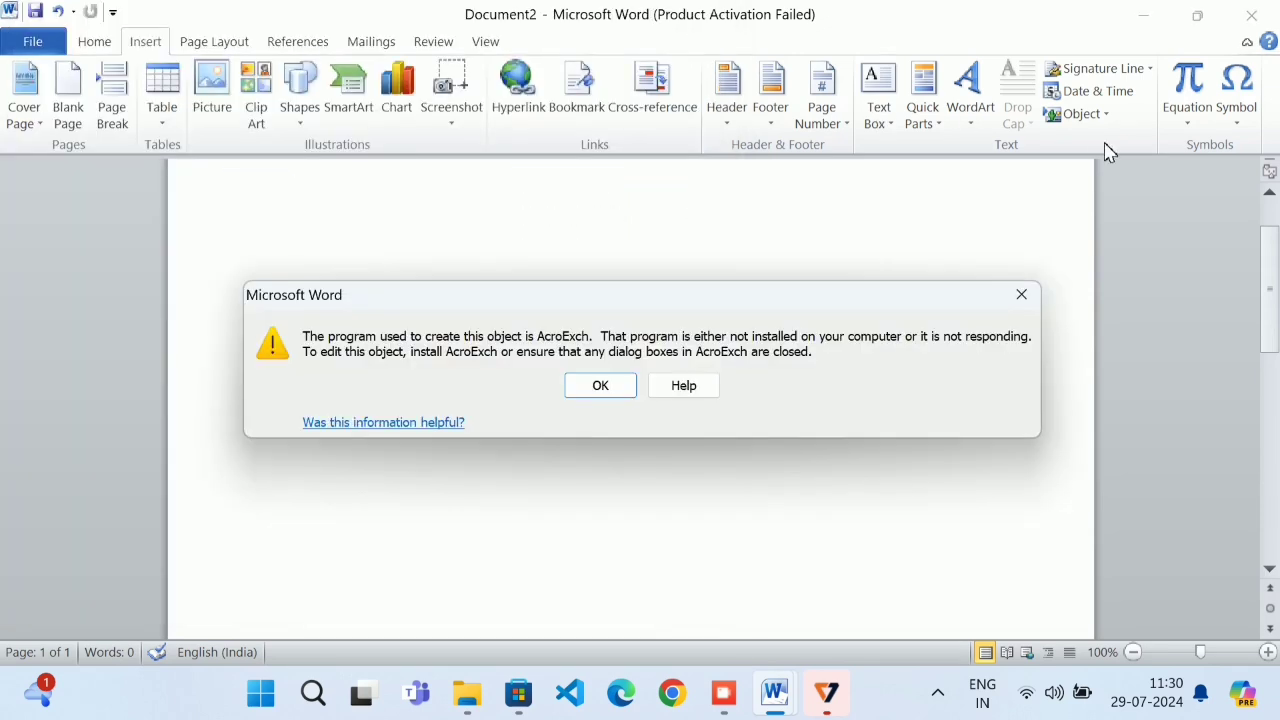
pyautogui.click(624, 392)
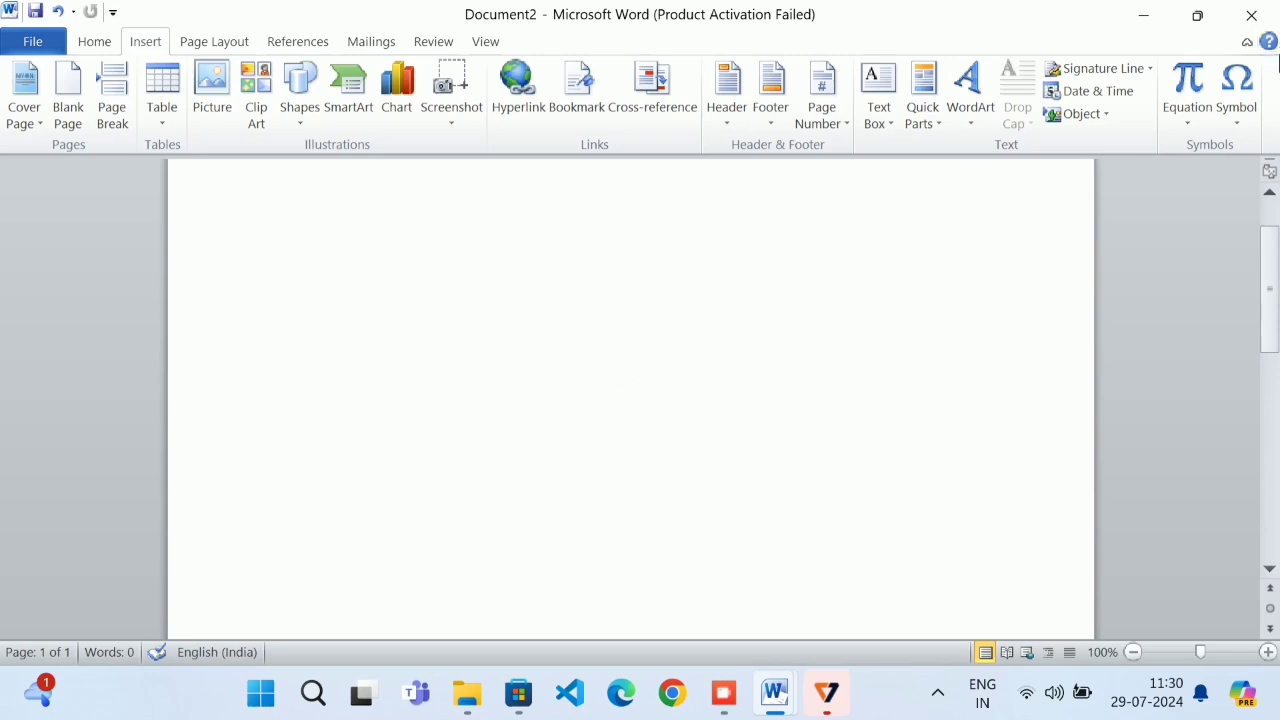
pyautogui.click(1085, 116)
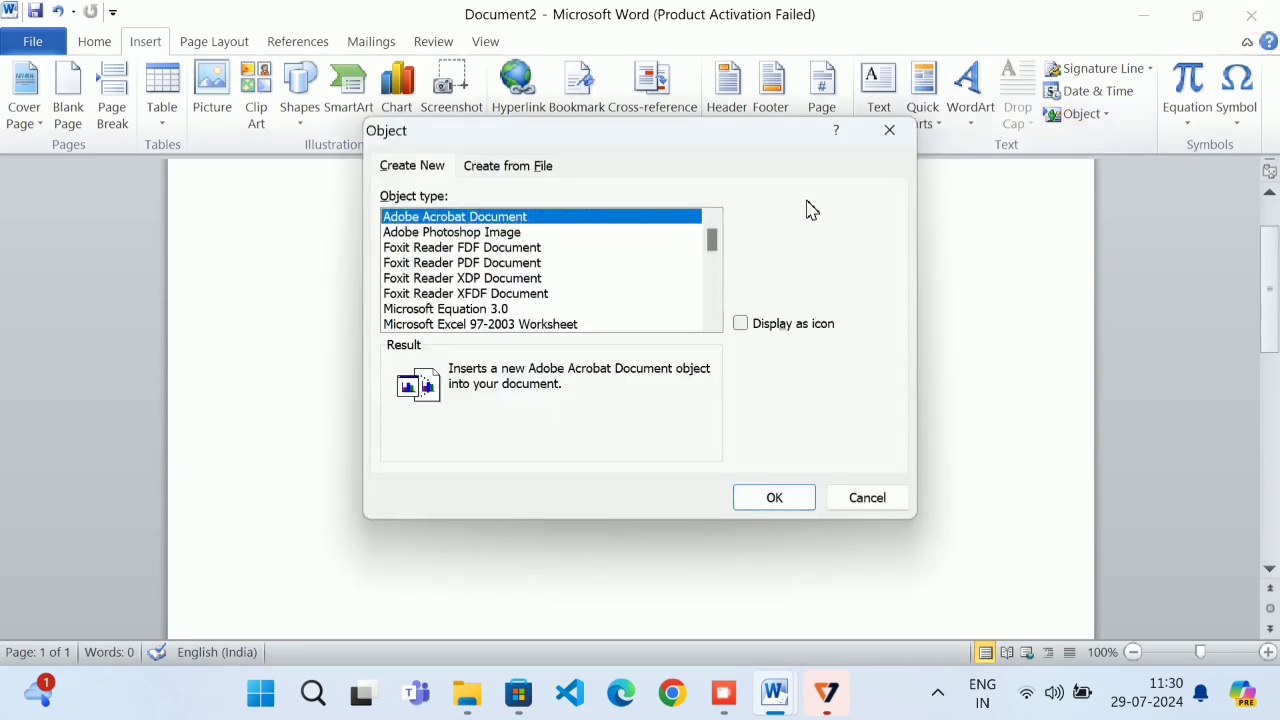
pyautogui.scroll(-5, 567, 295)
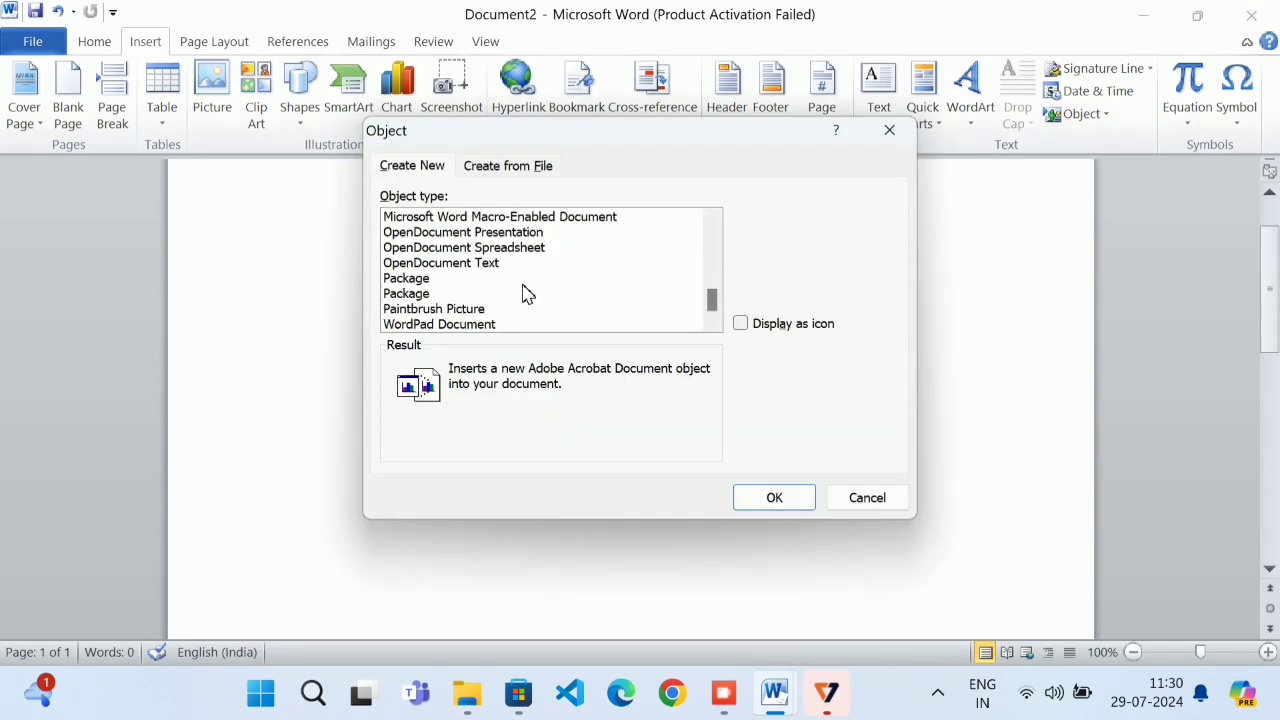
# Embed a Paintbrush Picture object and pick a line shape in Paint
pyautogui.click(470, 309)
pyautogui.click(774, 497)
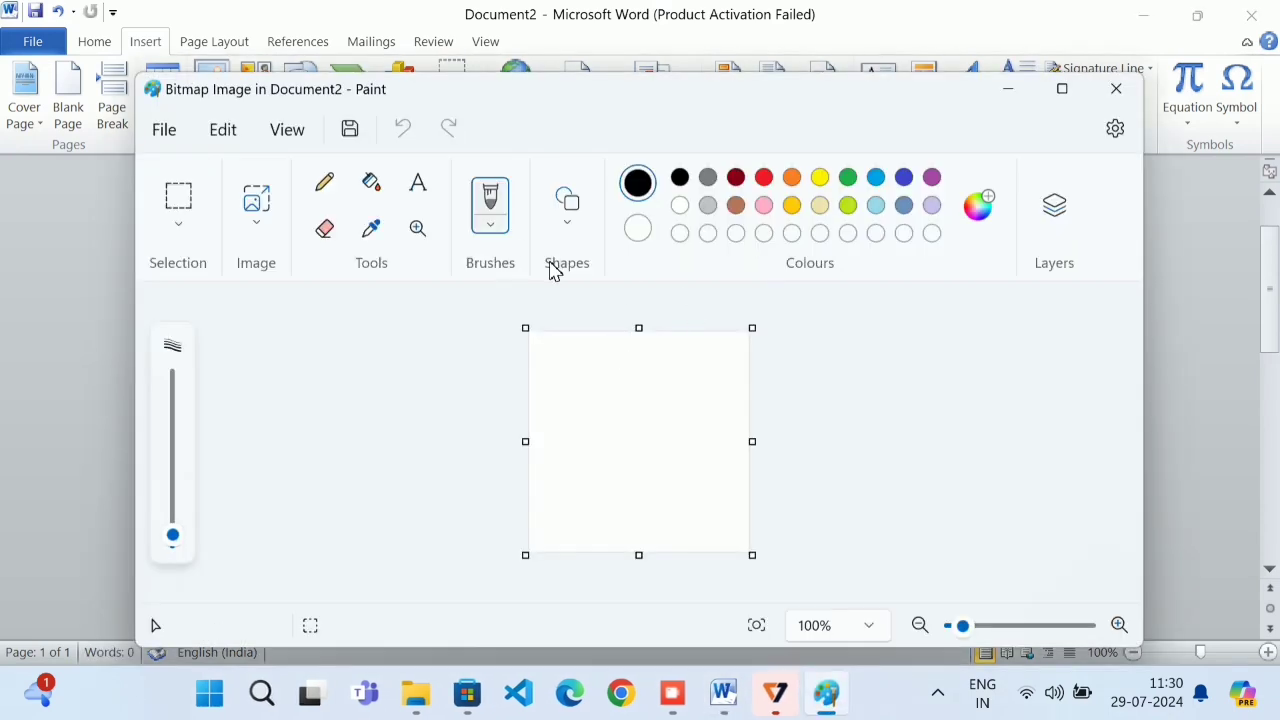
pyautogui.click(568, 222)
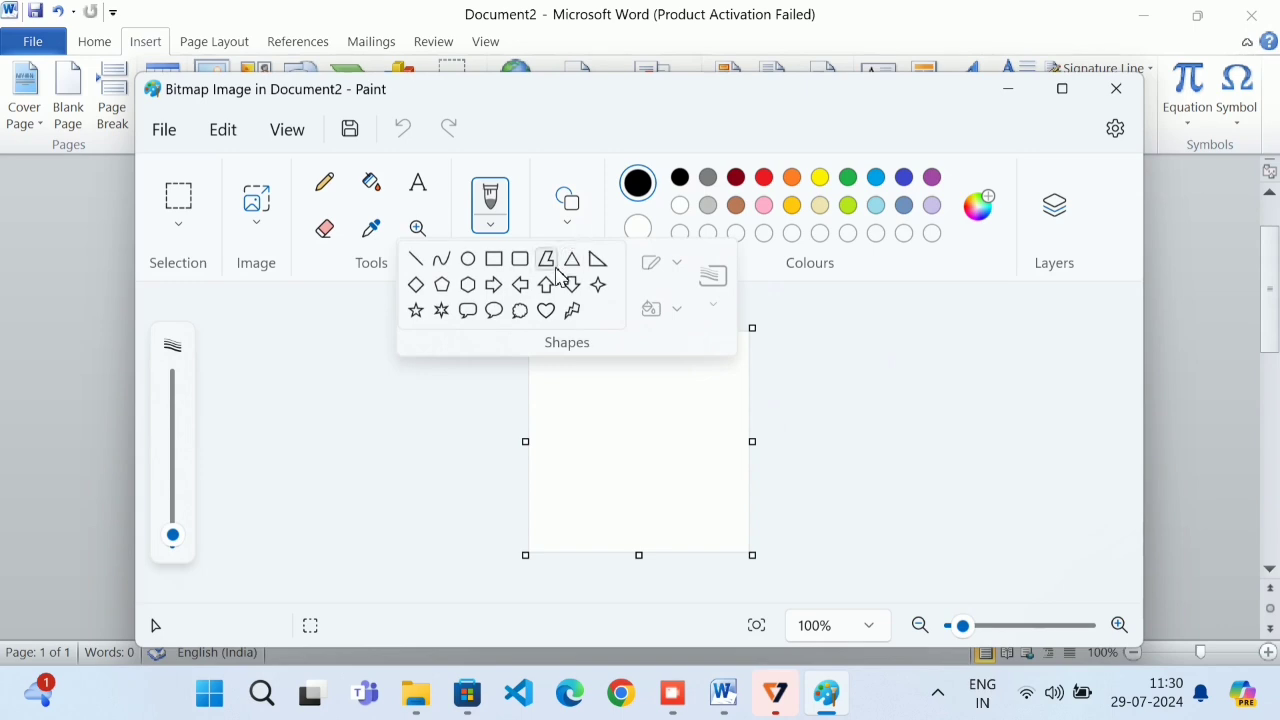
pyautogui.click(546, 259)
# Draw three angled black line strokes and close Paint to return to Word
pyautogui.moveTo(678, 349)
pyautogui.mouseDown()
pyautogui.moveTo(631, 432)
pyautogui.moveTo(612, 507)
pyautogui.moveTo(566, 447)
pyautogui.mouseUp()
pyautogui.moveTo(566, 447)
pyautogui.mouseDown()
pyautogui.moveTo(663, 331)
pyautogui.moveTo(643, 353)
pyautogui.mouseUp()
pyautogui.moveTo(643, 353)
pyautogui.mouseDown()
pyautogui.moveTo(723, 363)
pyautogui.moveTo(698, 428)
pyautogui.mouseUp()
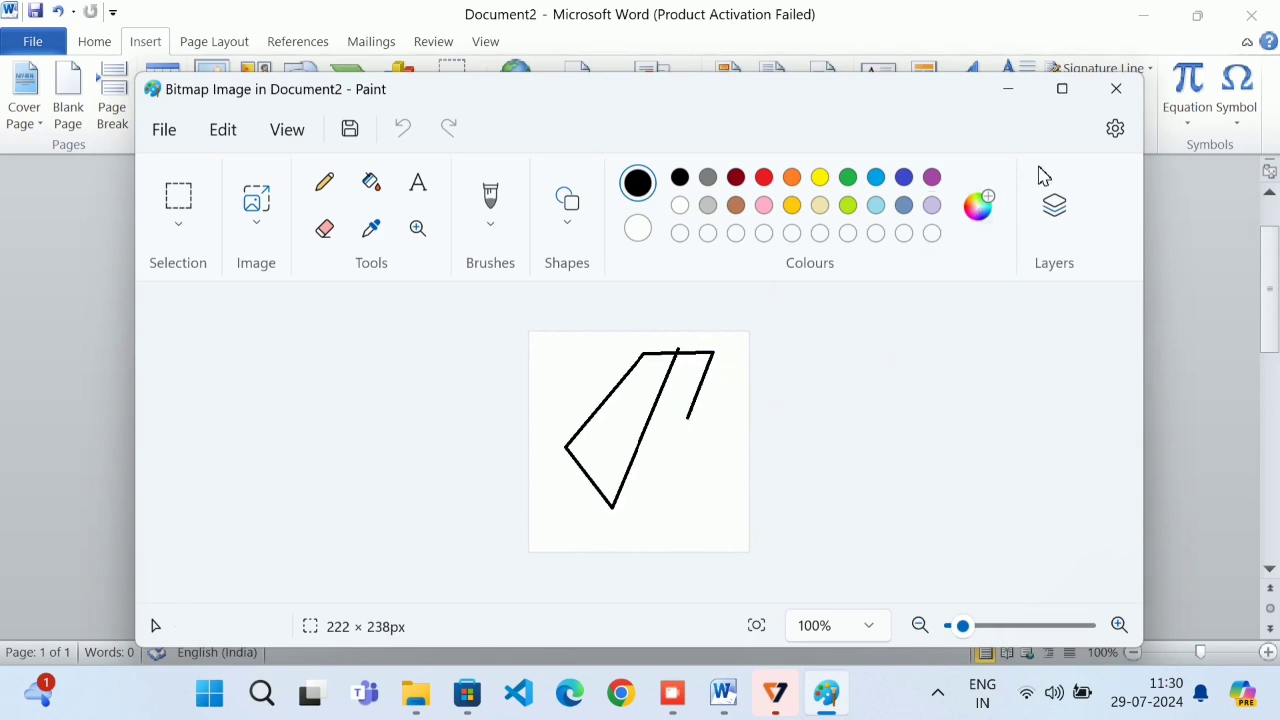
pyautogui.click(1115, 89)
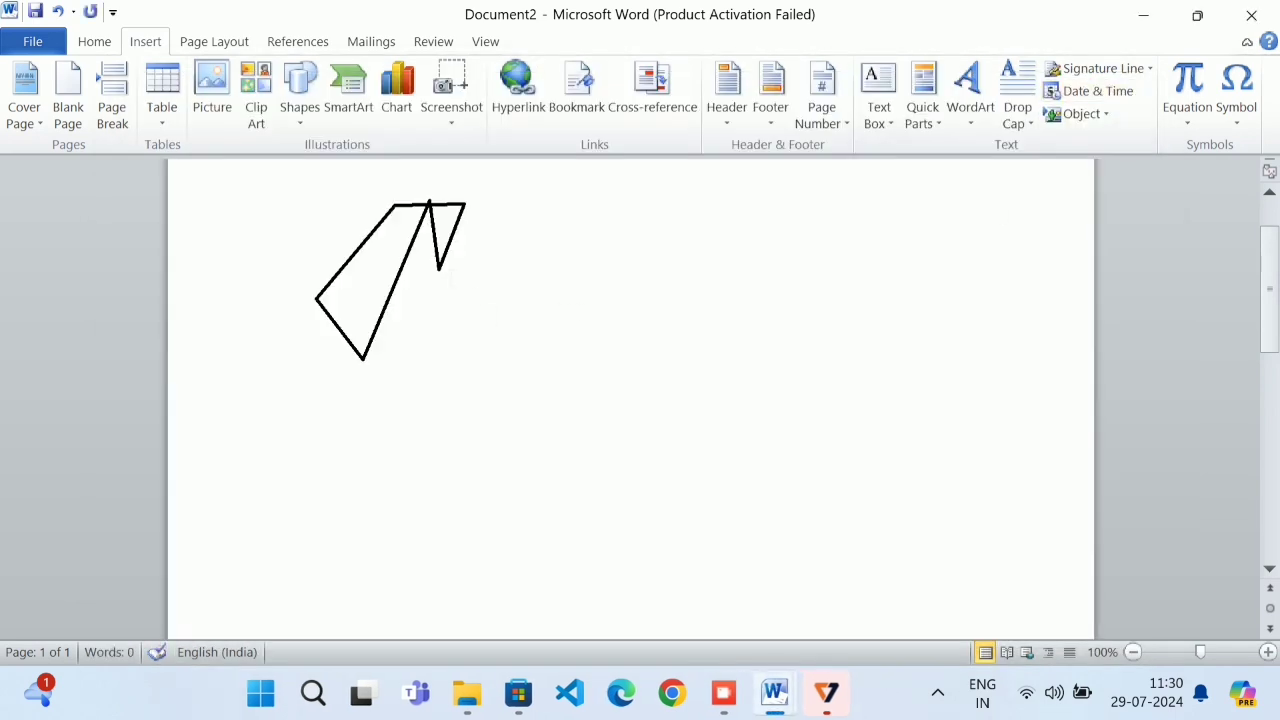
pyautogui.hotkey('ctrl', 'o')
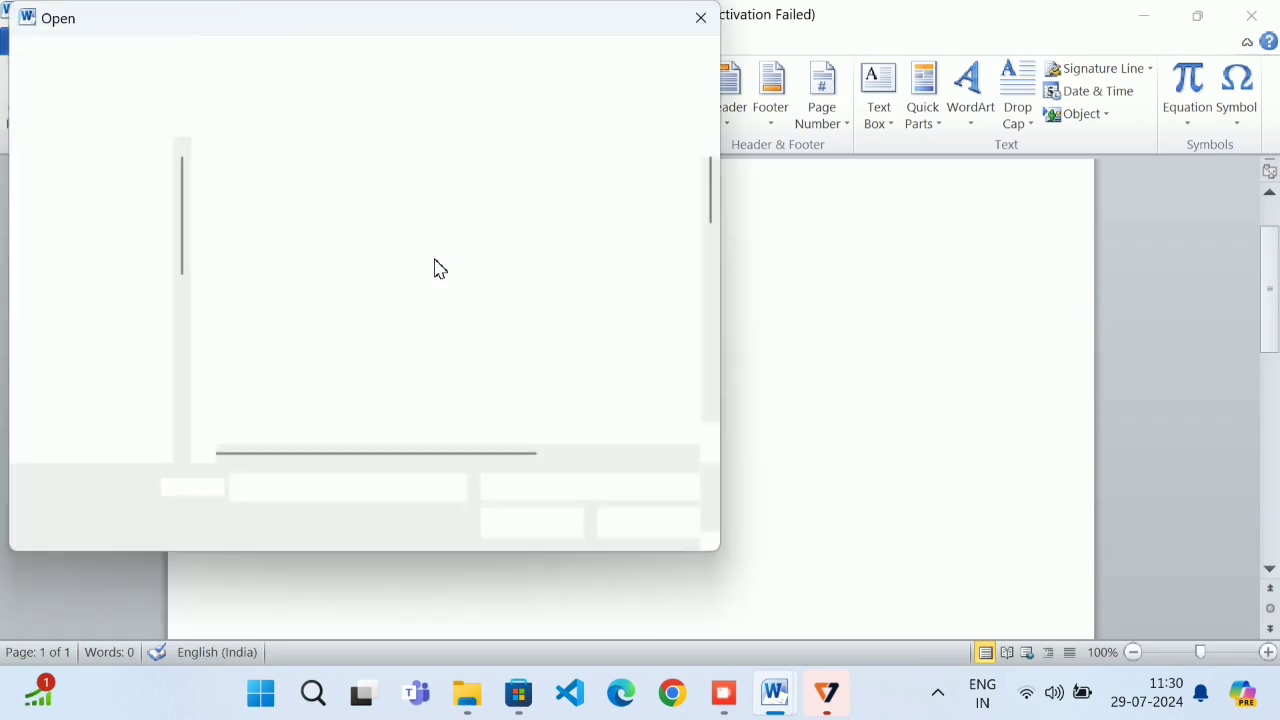
# Embed LIKE.docx via Create from File so its red LIKE,SHARE AND SUBSCRIBE text appears below the sketch
pyautogui.click(701, 19)
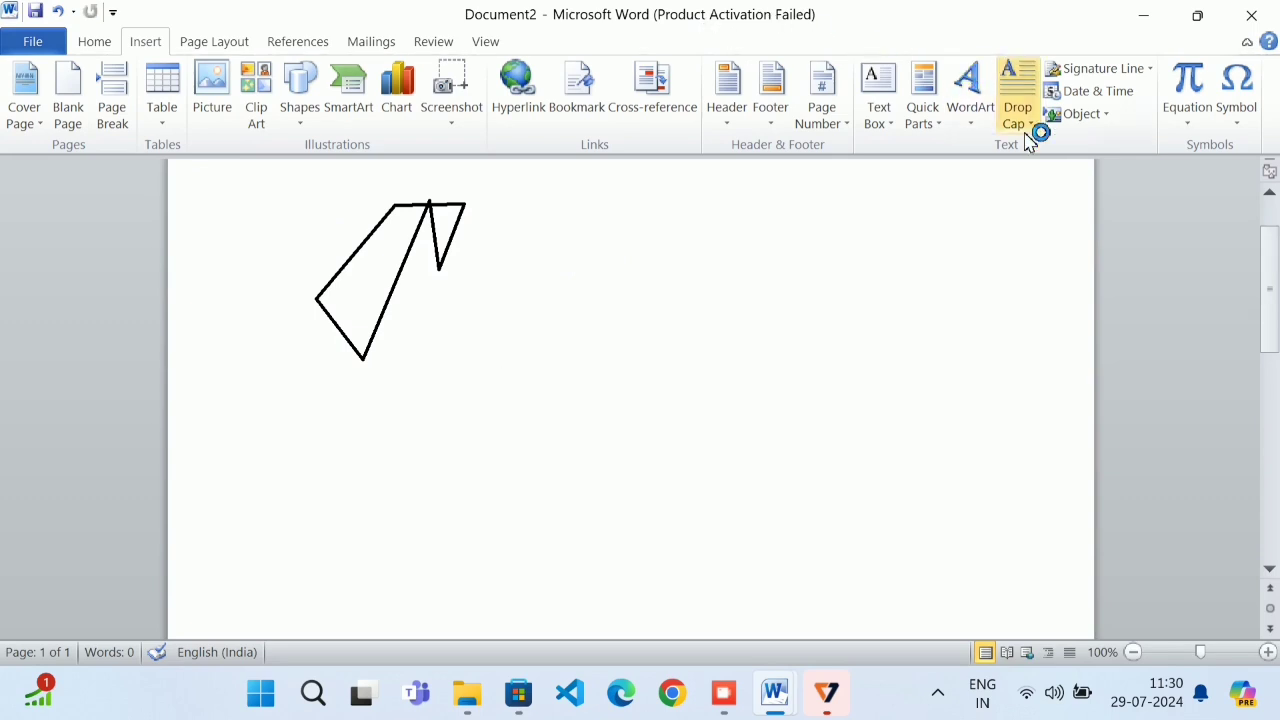
pyautogui.click(1100, 118)
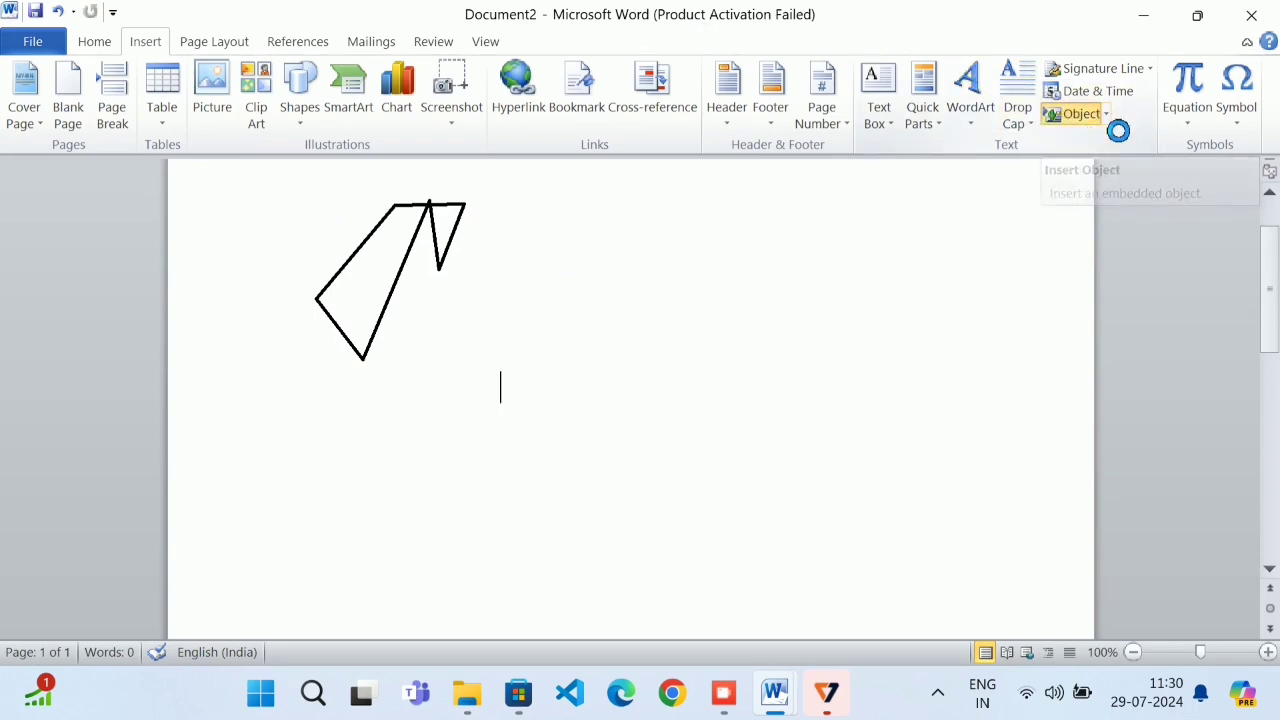
pyautogui.click(545, 165)
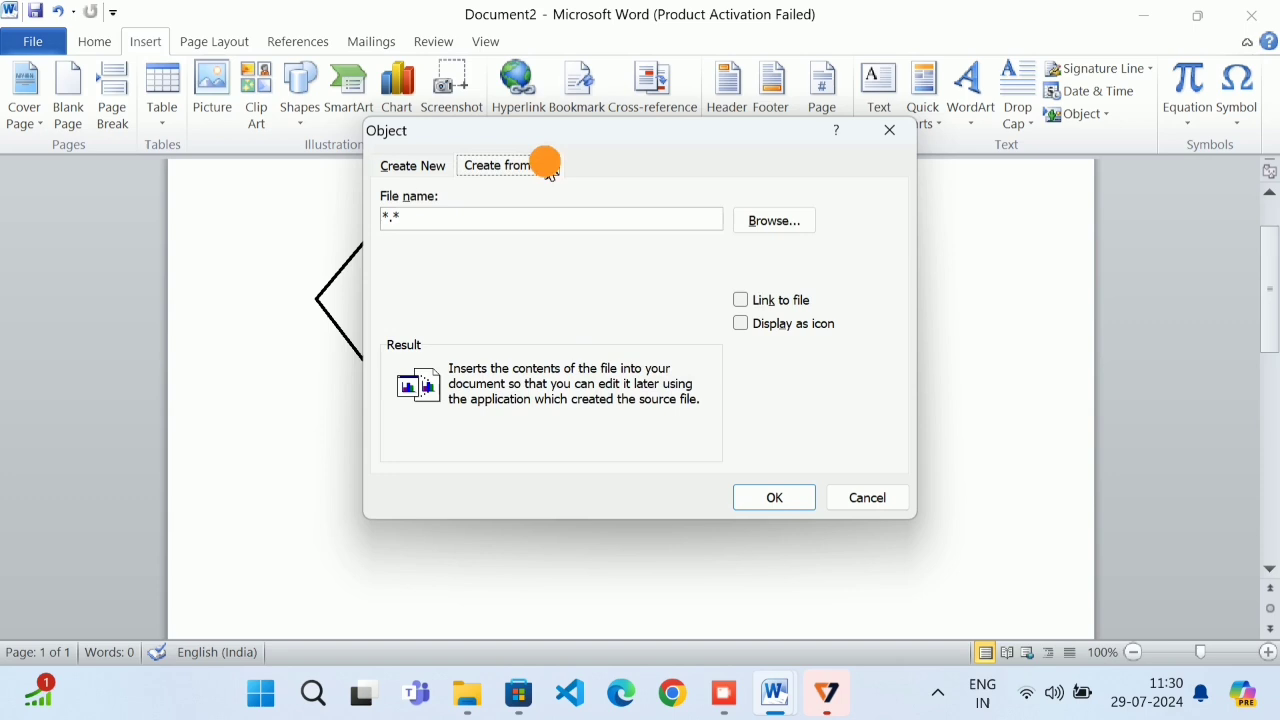
pyautogui.click(768, 221)
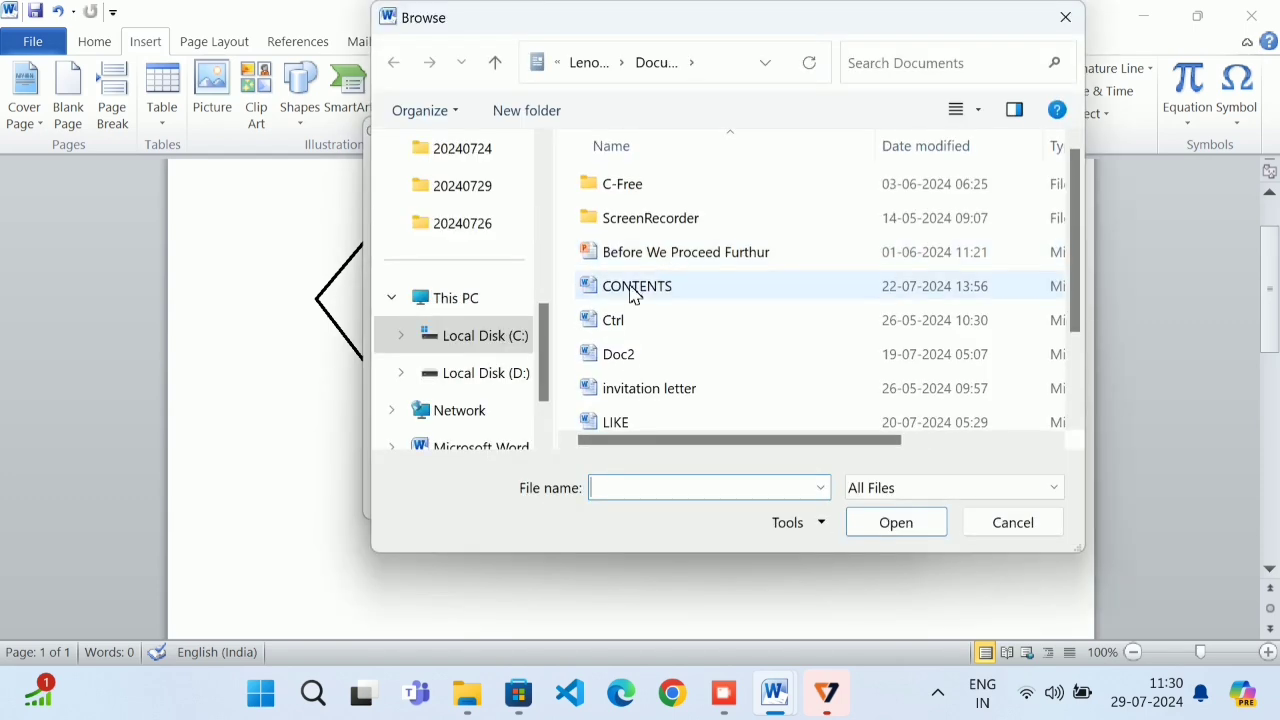
pyautogui.click(650, 418)
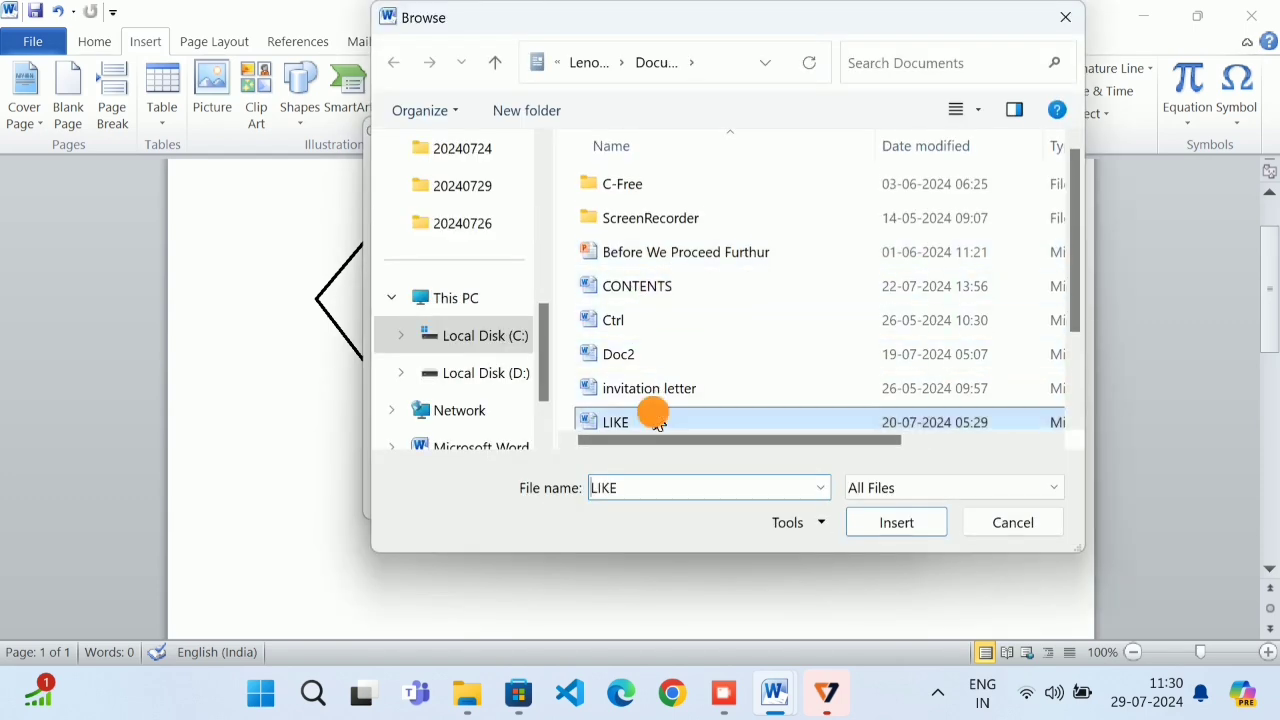
pyautogui.click(887, 527)
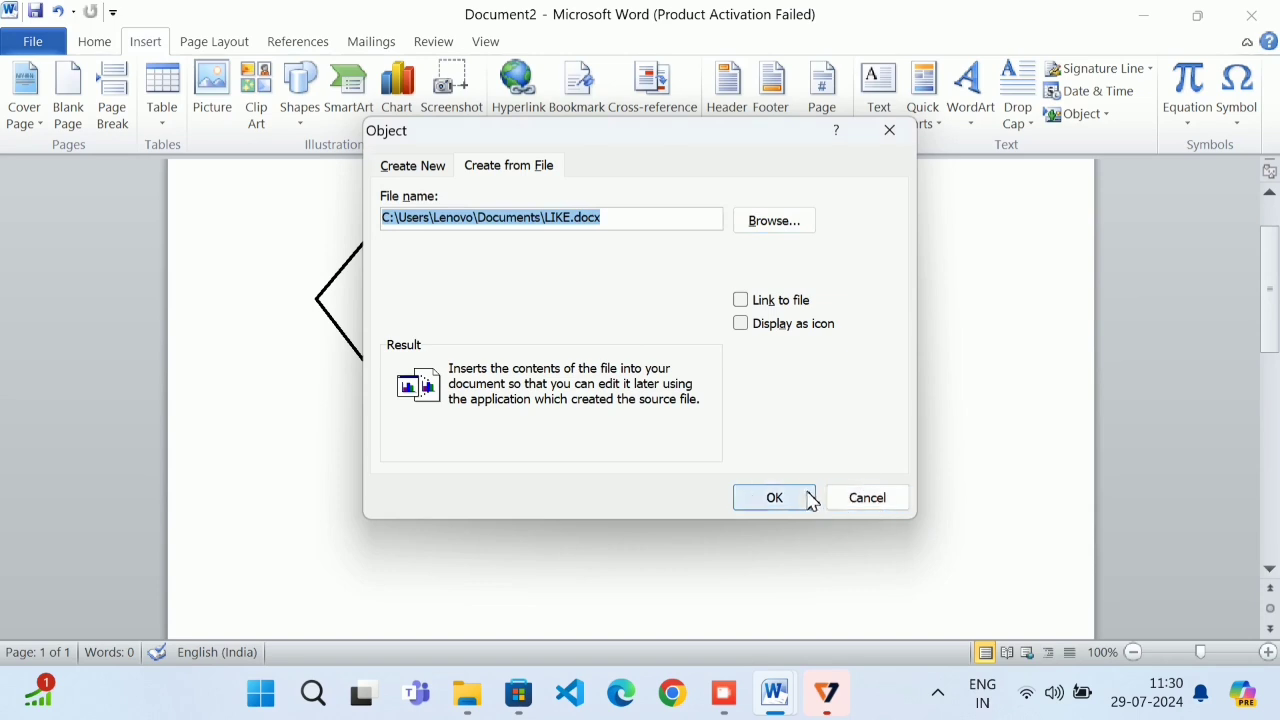
pyautogui.click(774, 300)
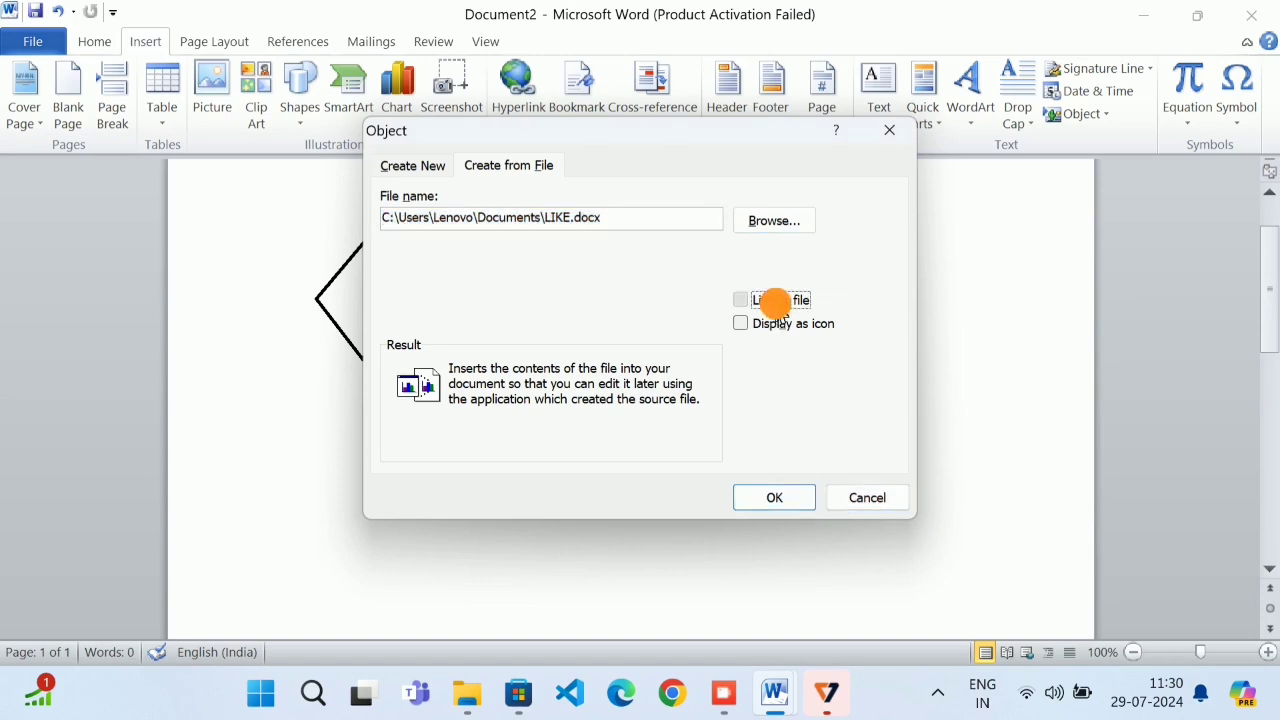
pyautogui.click(777, 497)
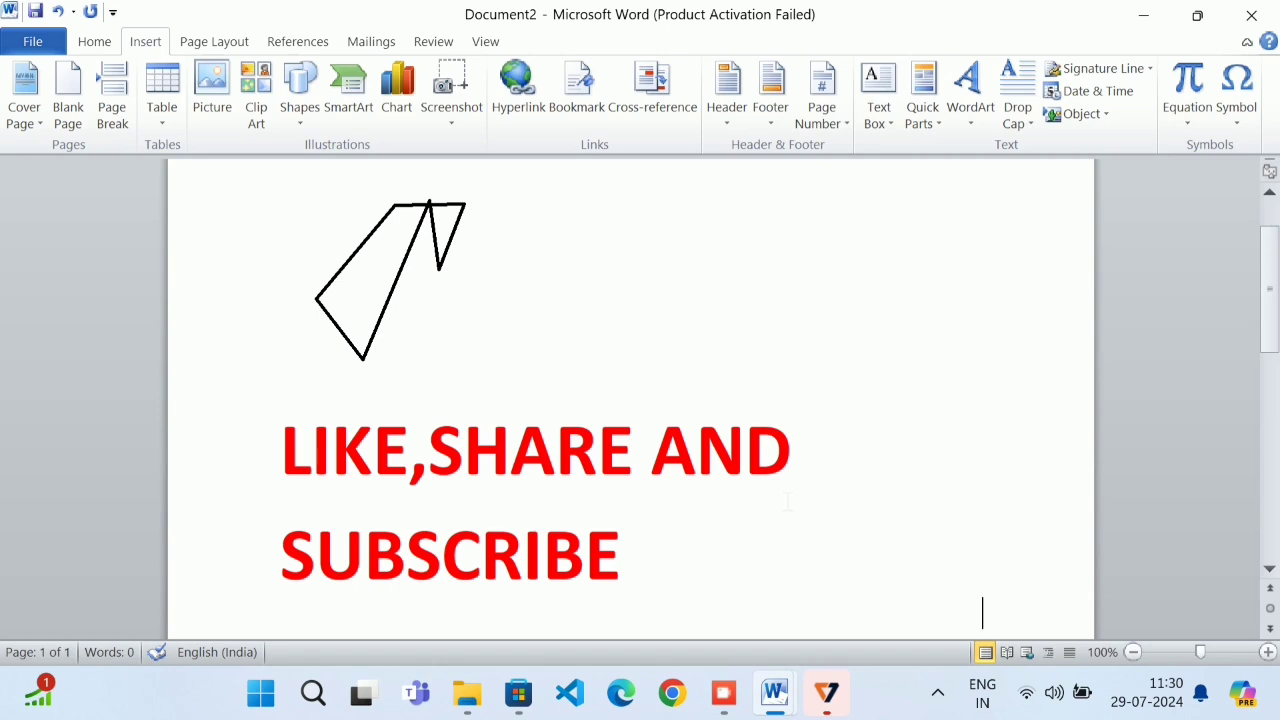
pyautogui.scroll(-1, 787, 500)
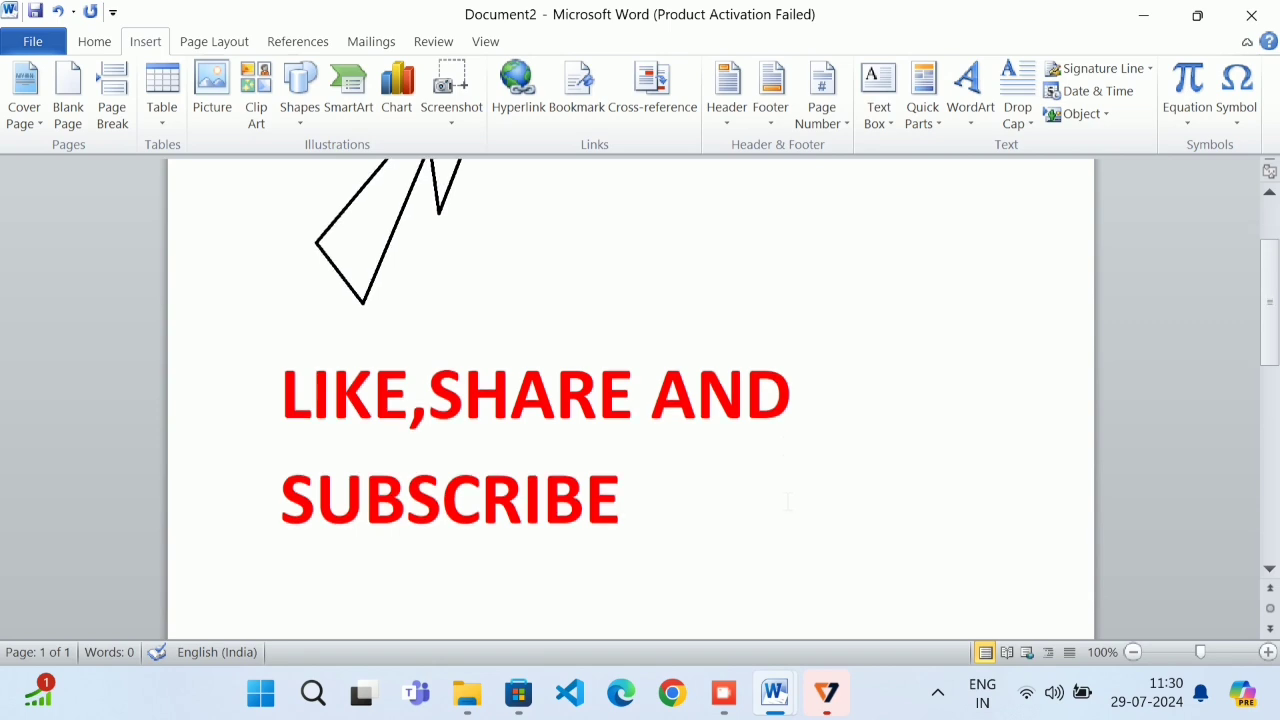
pyautogui.click(628, 424)
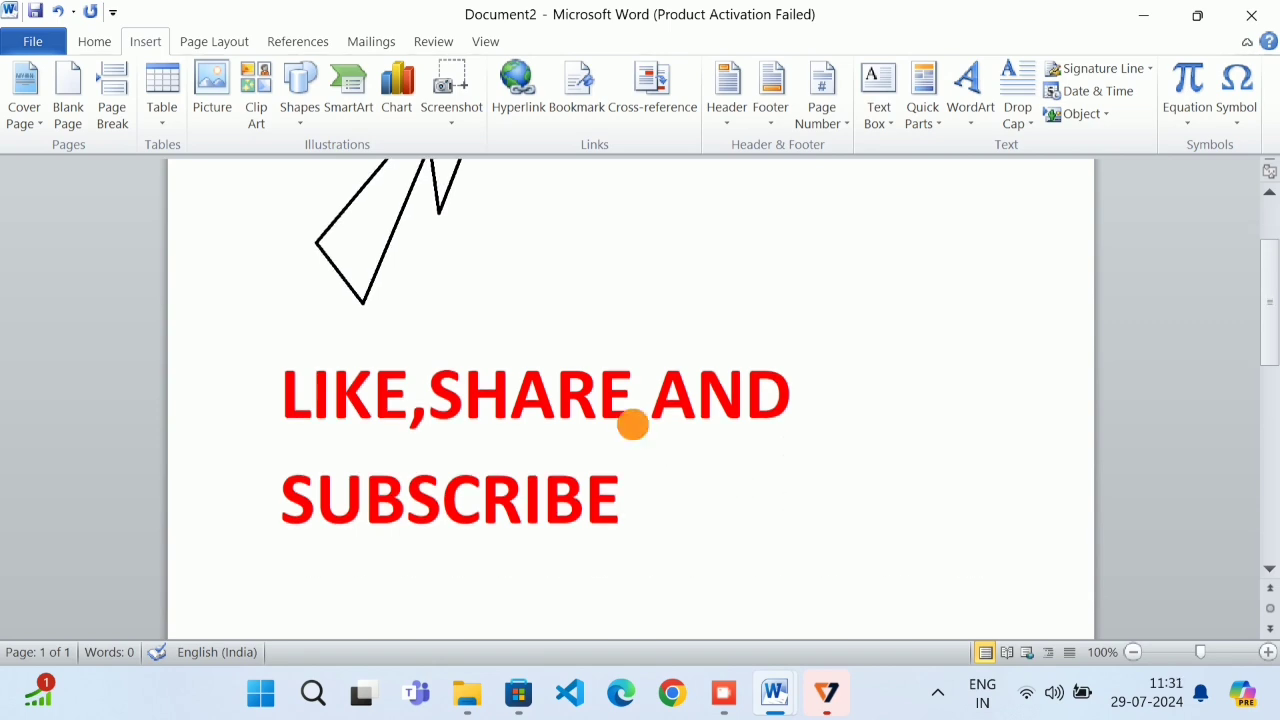
# Open the embedded LIKE, SHARE AND SUBSCRIBE object, close it, then delete it from the page
pyautogui.doubleClick(631, 450)
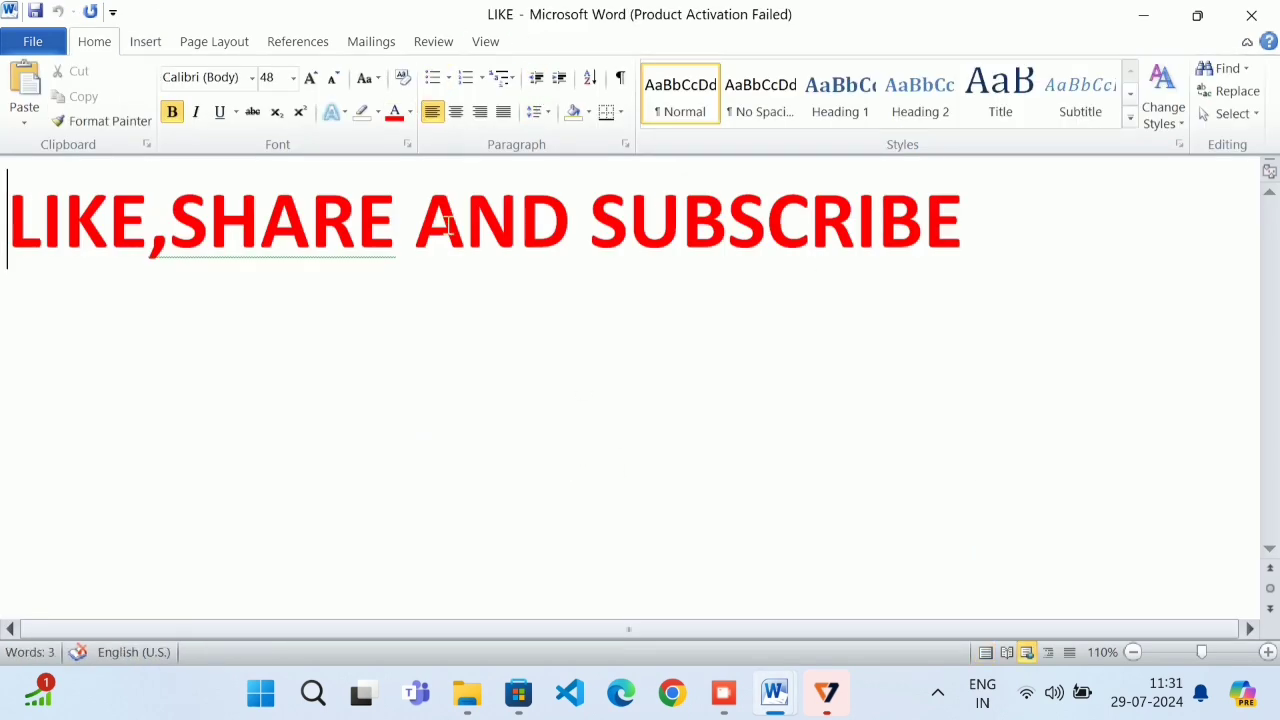
pyautogui.click(1248, 18)
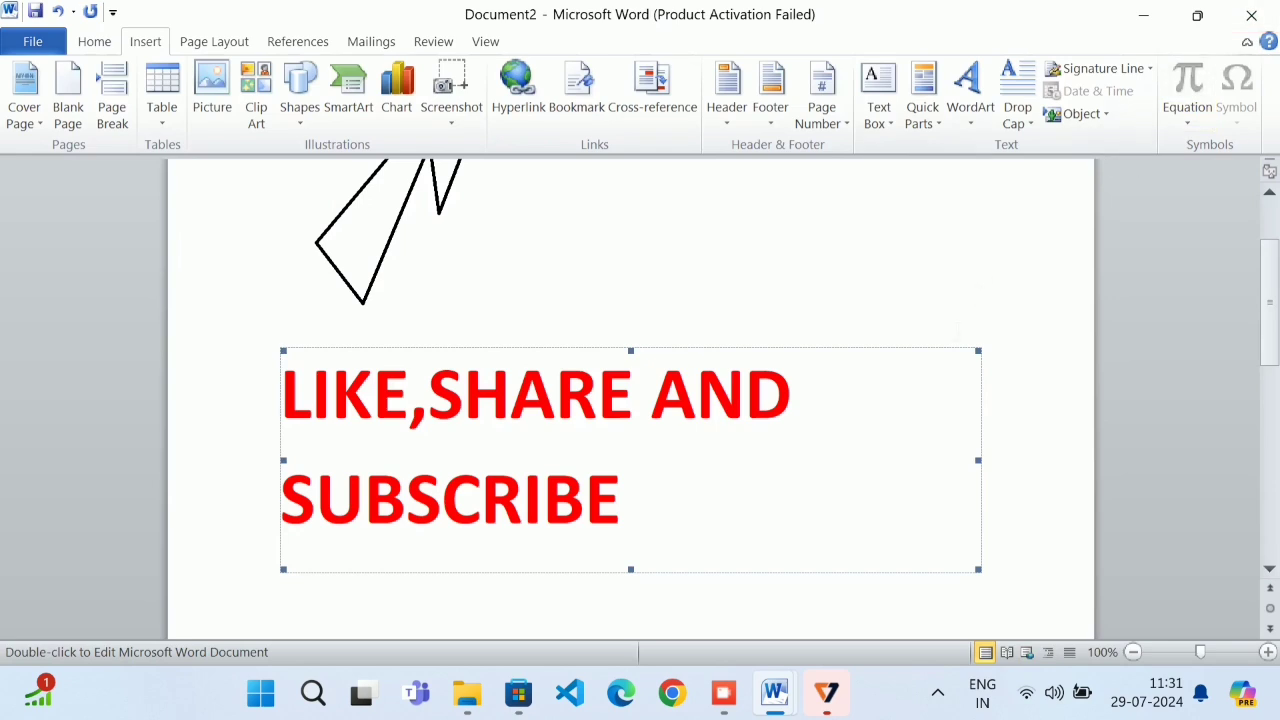
pyautogui.click(782, 512)
pyautogui.press('Delete')
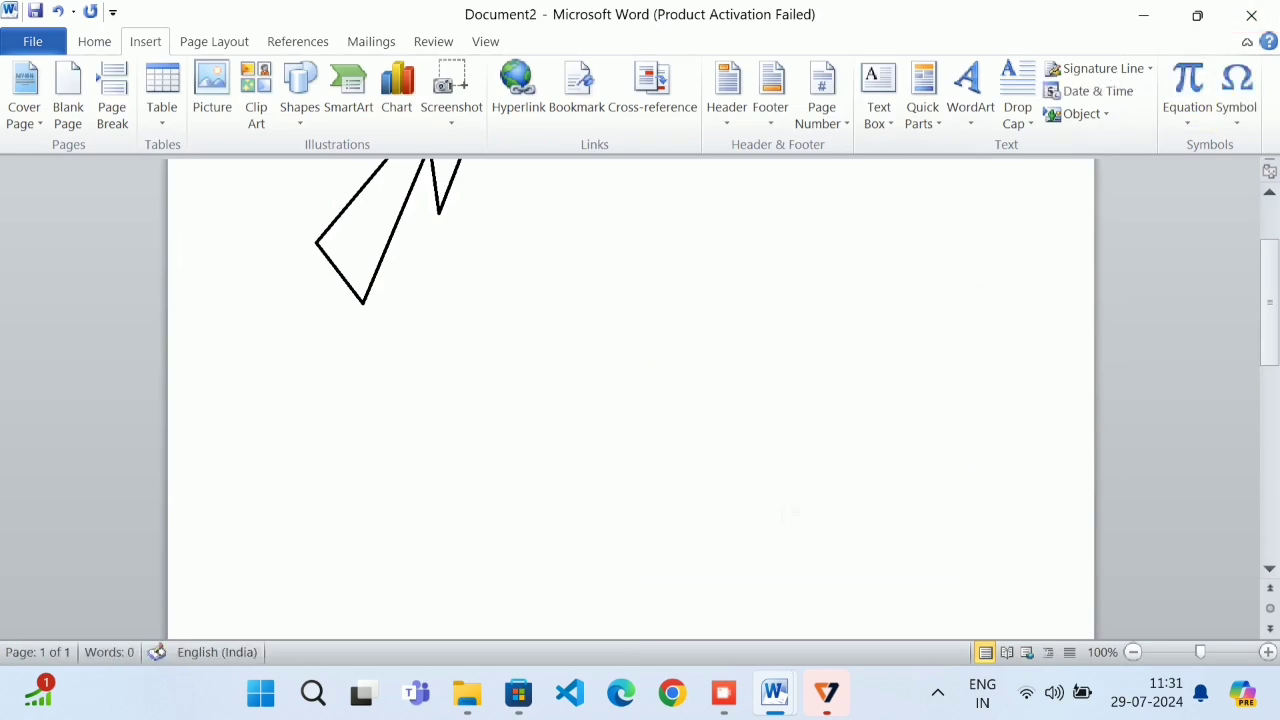
# Embed the existing file CONTENTS.docx as an icon using Create from File with Display as icon
pyautogui.click(1100, 116)
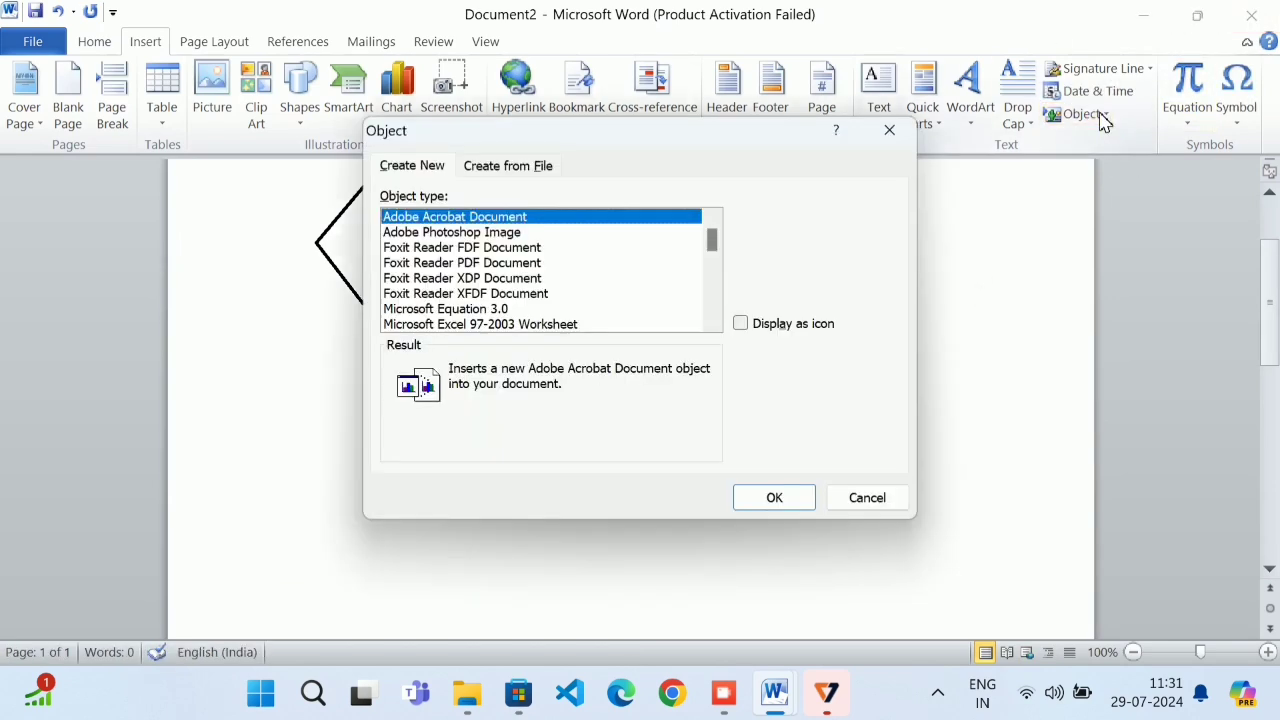
pyautogui.click(480, 166)
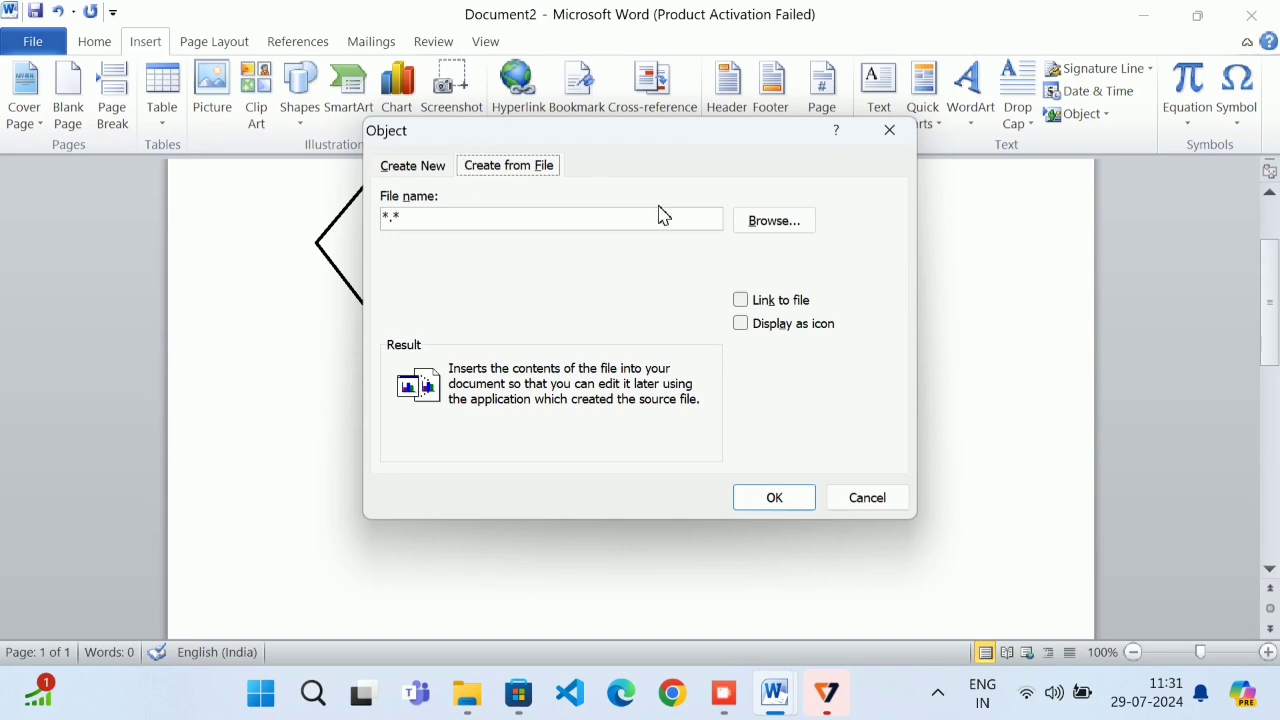
pyautogui.click(774, 221)
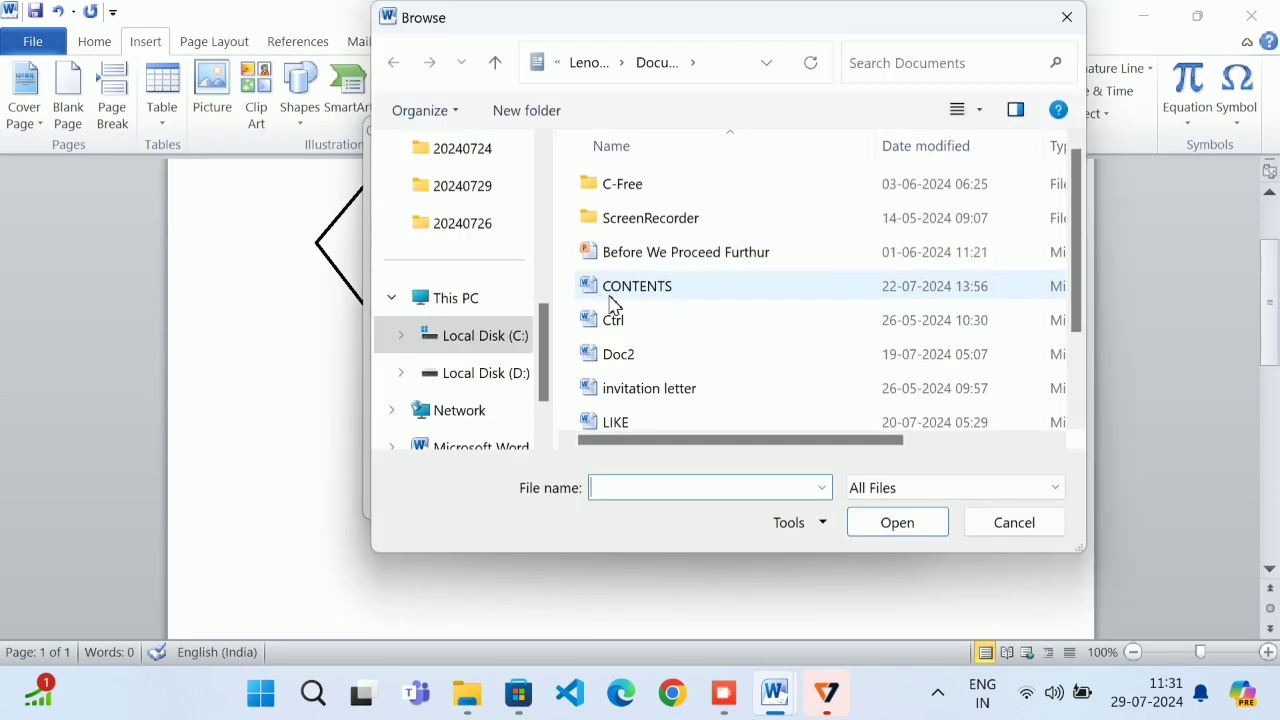
pyautogui.doubleClick(641, 298)
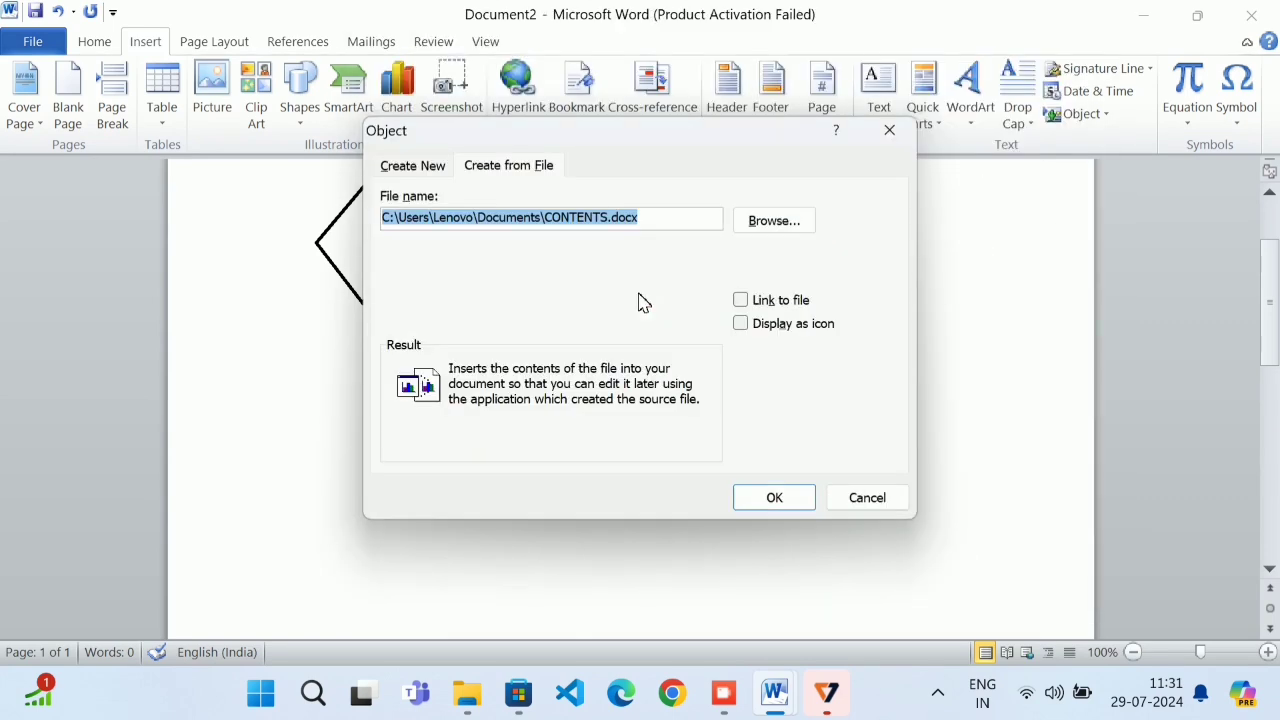
pyautogui.click(762, 326)
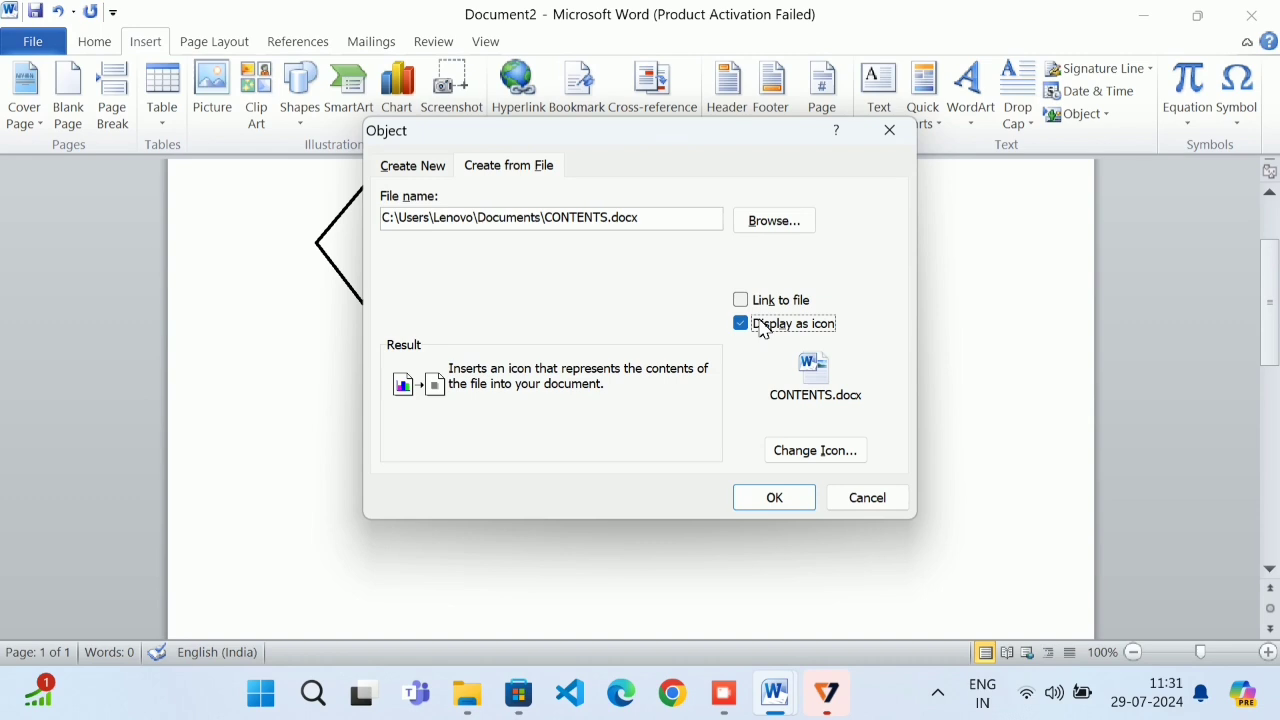
pyautogui.click(766, 497)
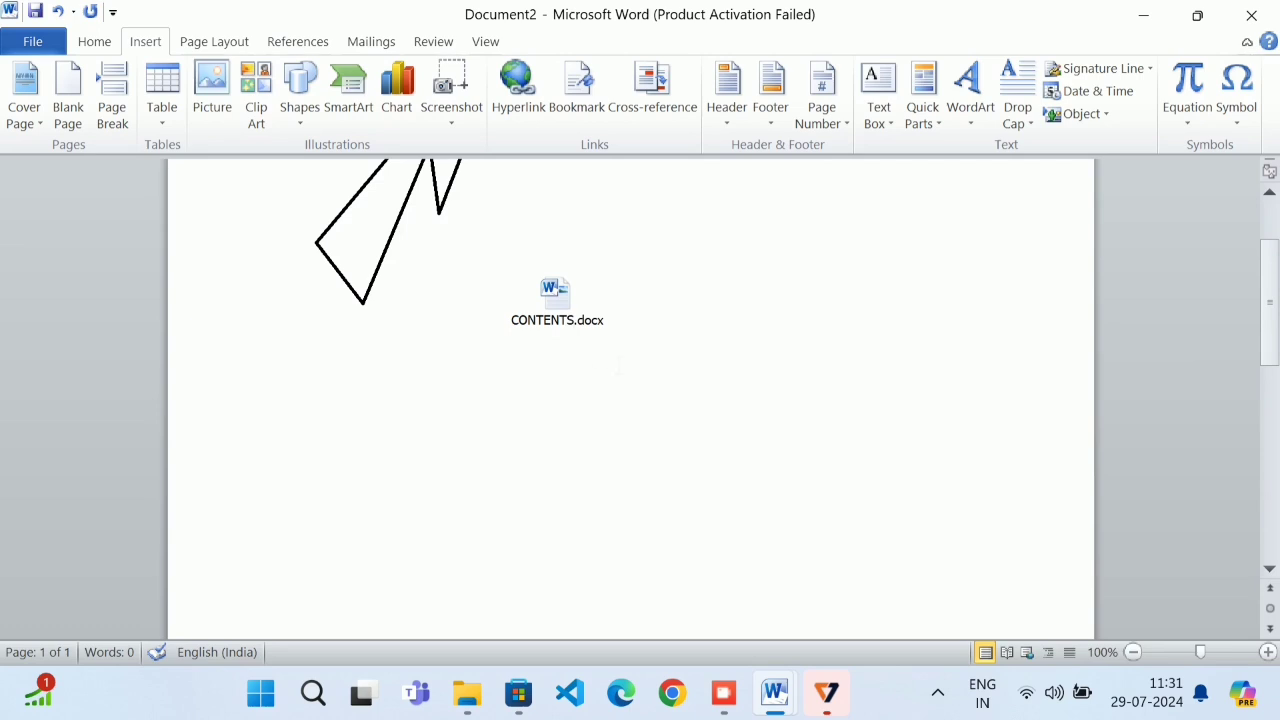
# View the embedded CONTENTS.docx table, close it, and bring up the Page Layout tools
pyautogui.doubleClick(555, 305)
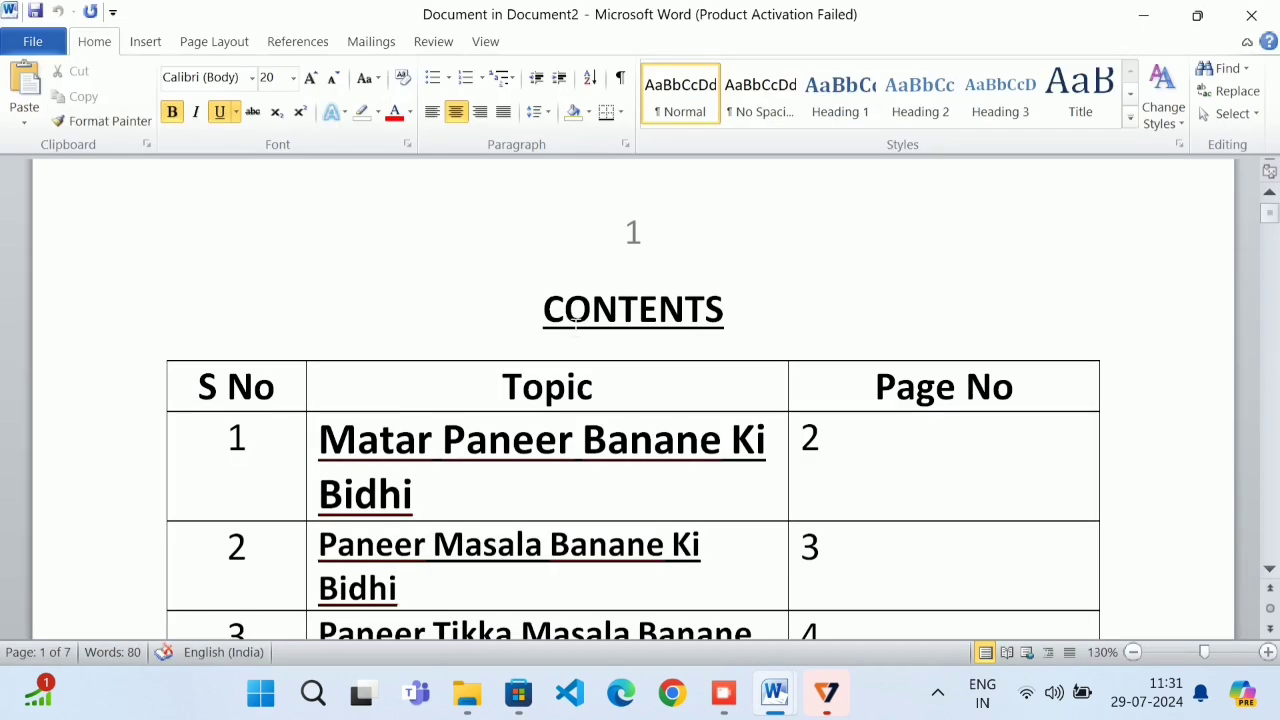
pyautogui.scroll(1, 570, 325)
pyautogui.click(1251, 15)
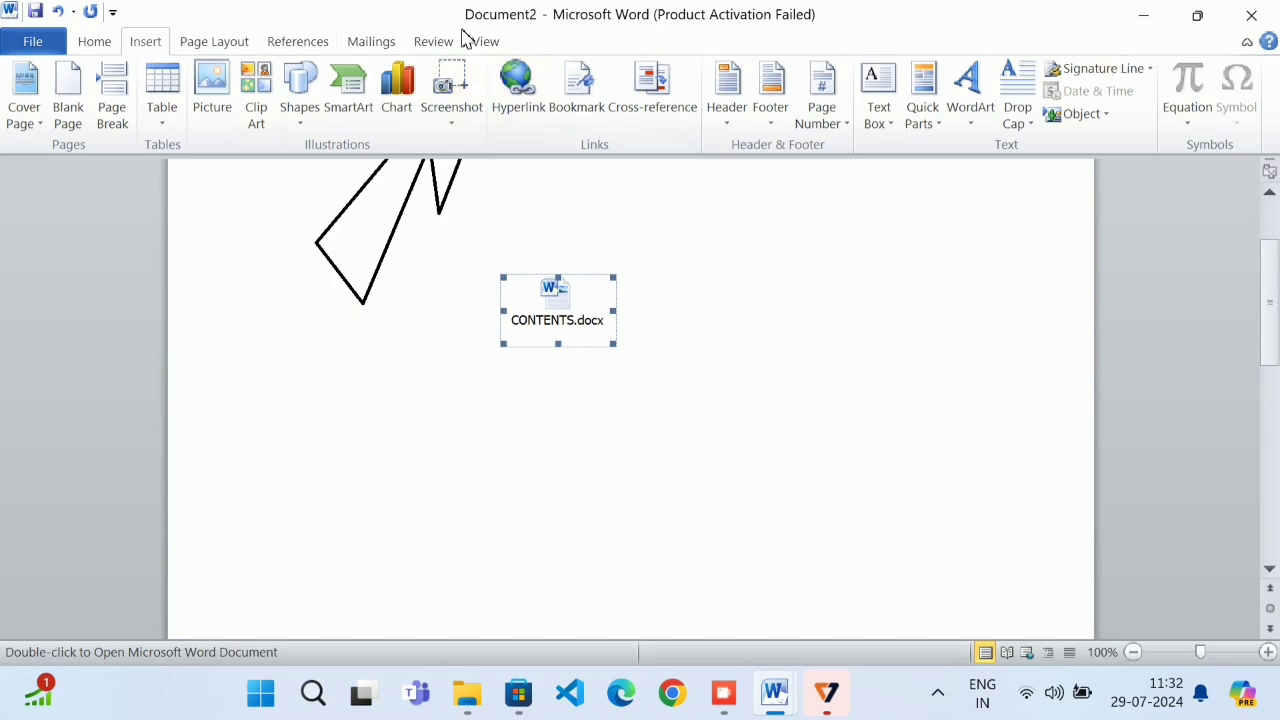
pyautogui.click(228, 44)
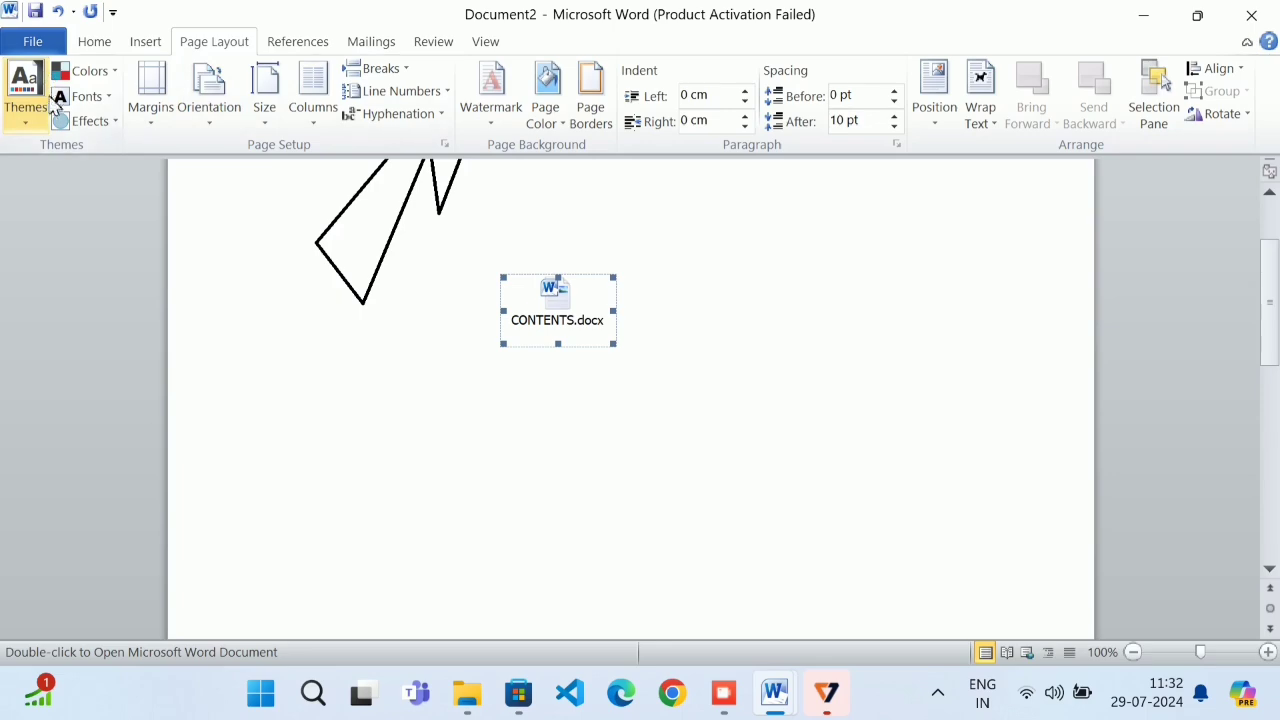